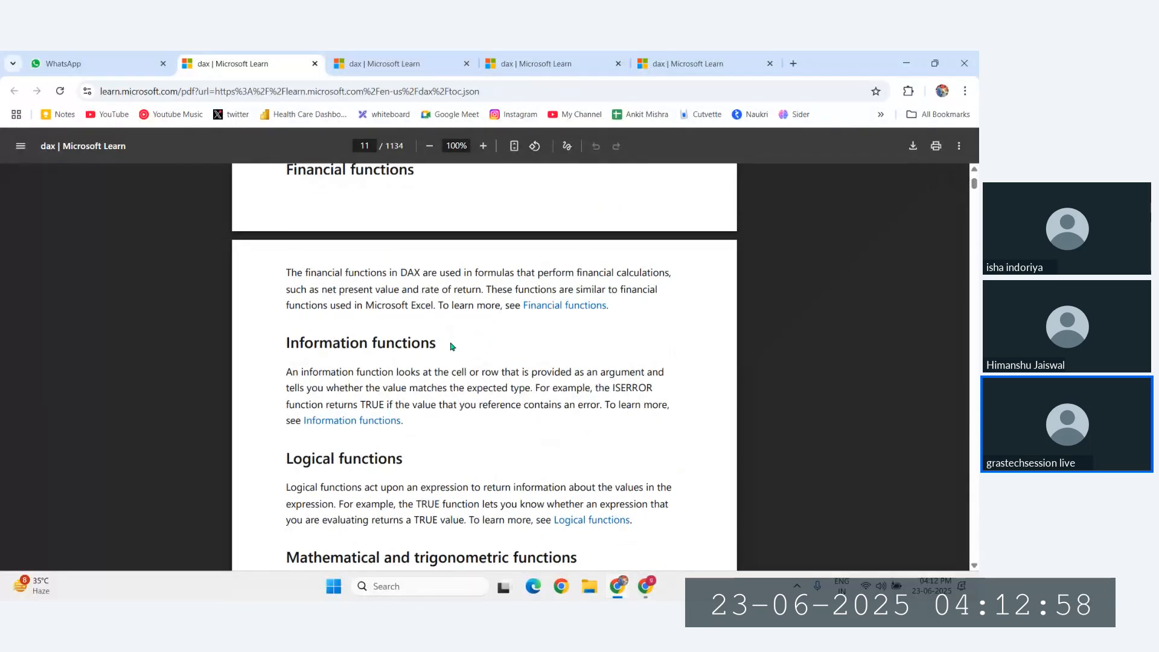
Examine the Logical functions table in the DAX reference and open its AND function entry in a new browser tab.
{"action": "scroll", "coordinate": [507, 342], "scroll_direction": "up", "scroll_amount": 1}
{"action": "scroll", "coordinate": [506, 396], "scroll_direction": "down", "scroll_amount": 3}
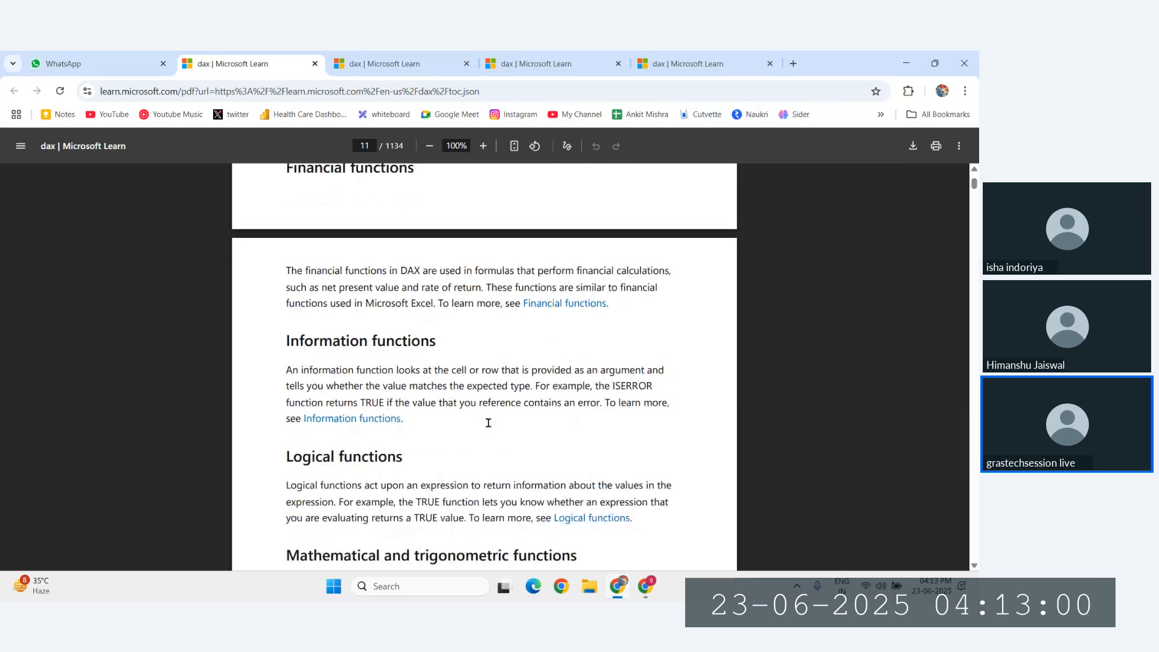
{"action": "left_click", "coordinate": [412, 57]}
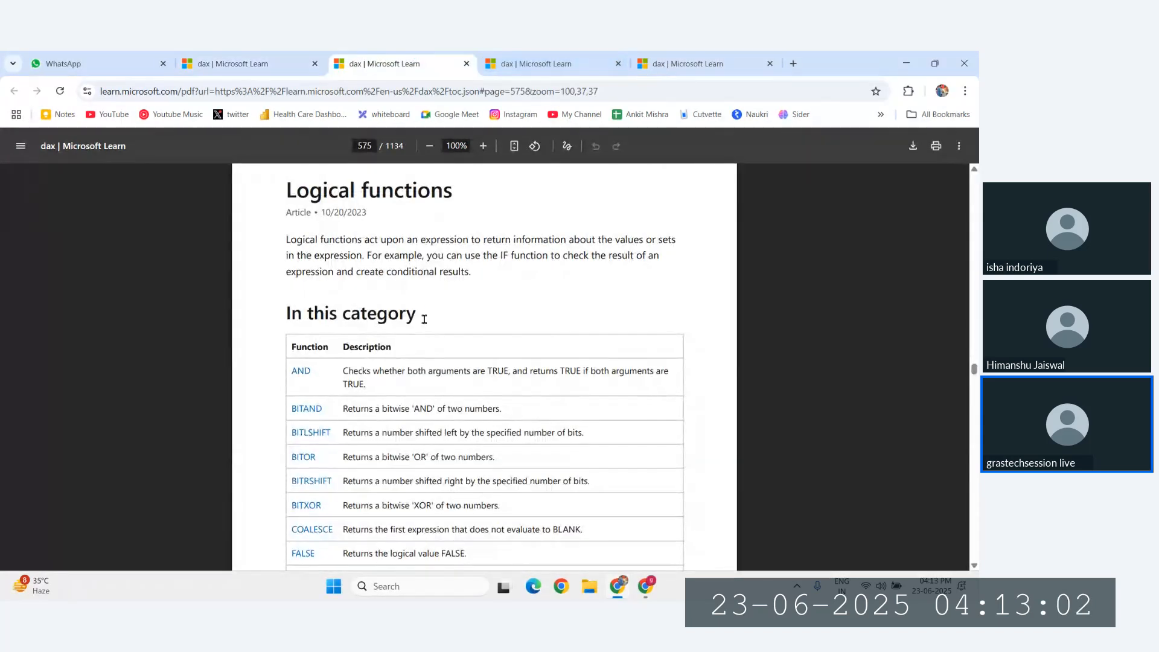
{"action": "scroll", "coordinate": [435, 344], "scroll_direction": "down", "scroll_amount": 5}
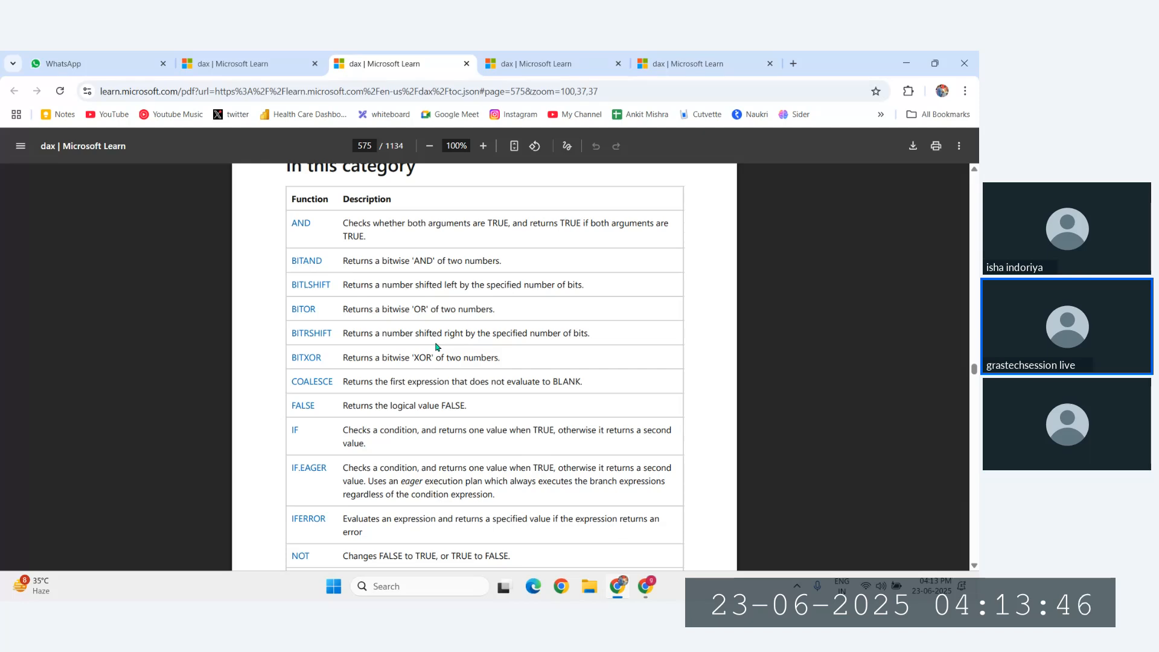
{"action": "scroll", "coordinate": [437, 348], "scroll_direction": "down", "scroll_amount": 1}
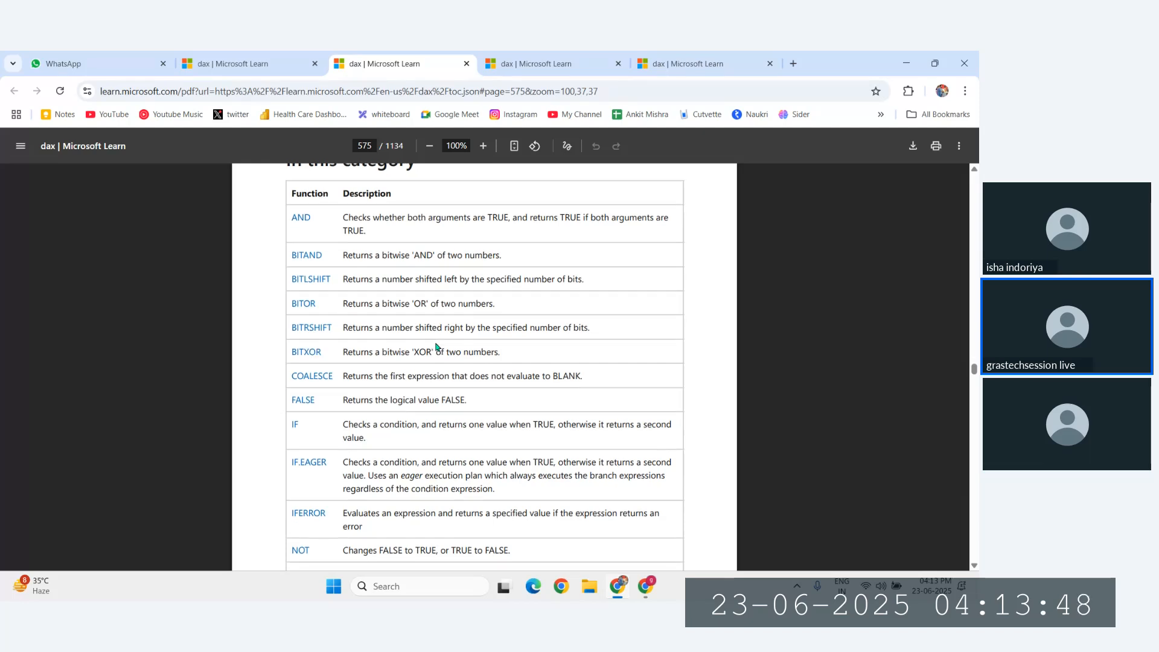
{"action": "scroll", "coordinate": [437, 348], "scroll_direction": "down", "scroll_amount": 1}
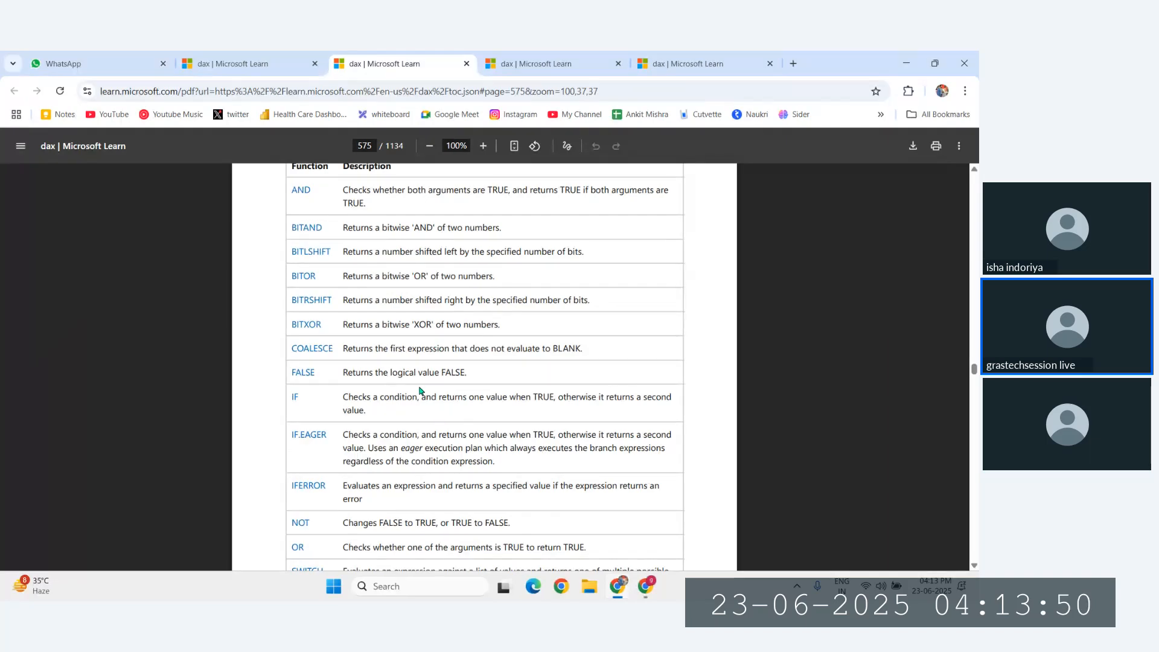
{"action": "scroll", "coordinate": [398, 388], "scroll_direction": "up", "scroll_amount": 3}
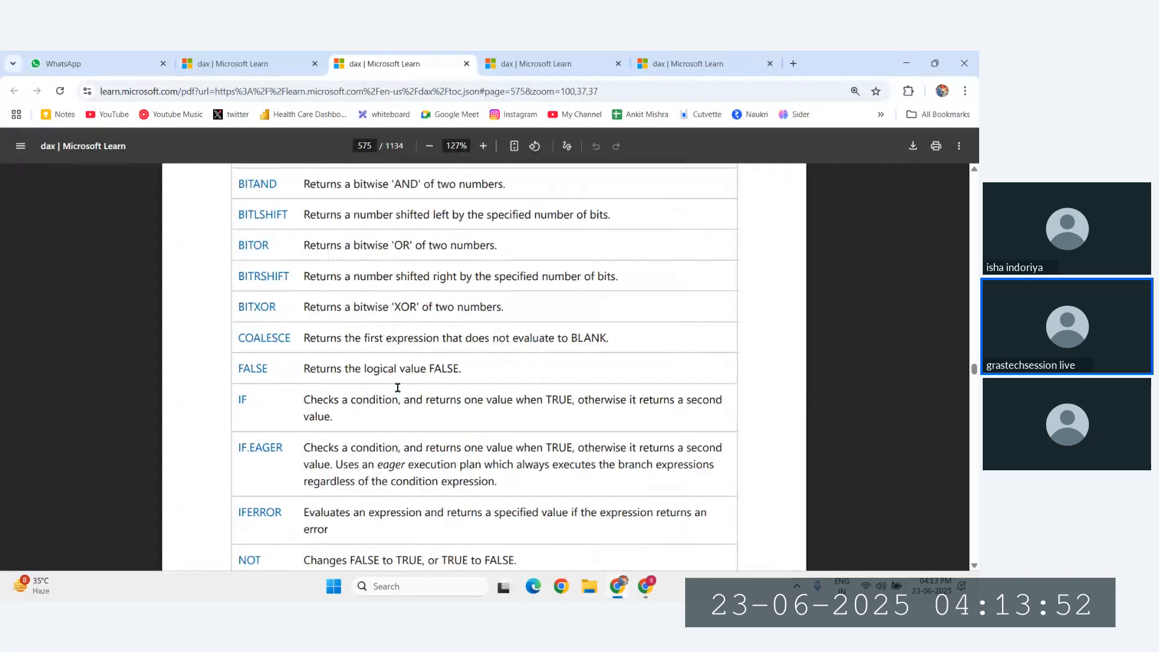
{"action": "scroll", "coordinate": [395, 383], "scroll_direction": "up", "scroll_amount": 1}
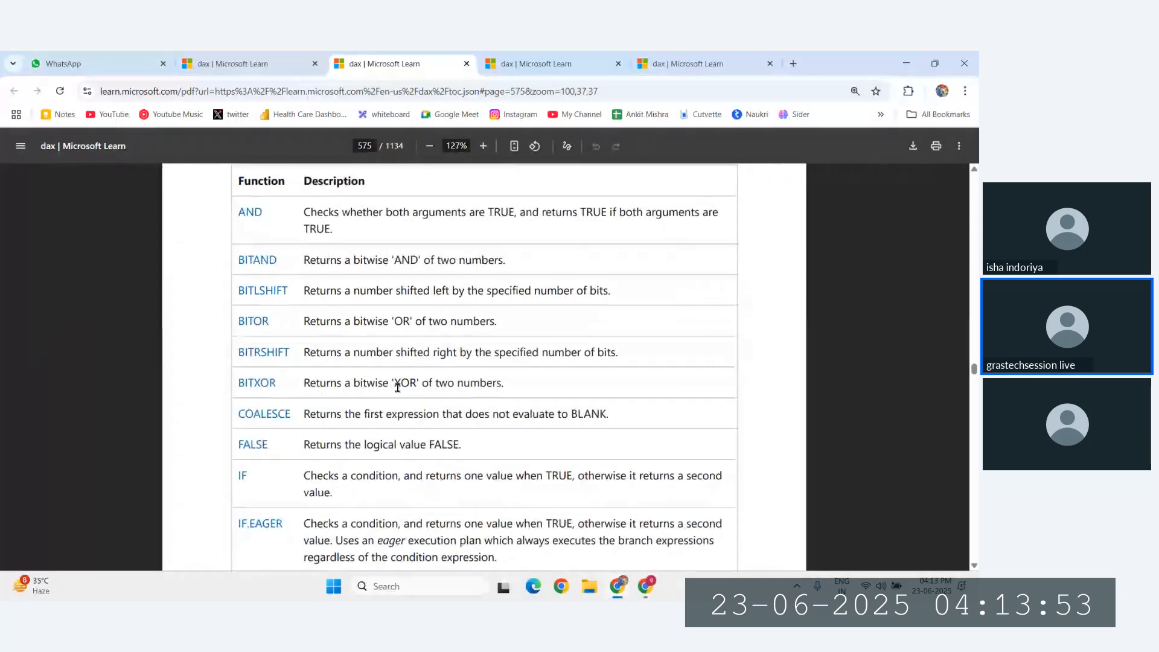
{"action": "left_click", "coordinate": [251, 215]}
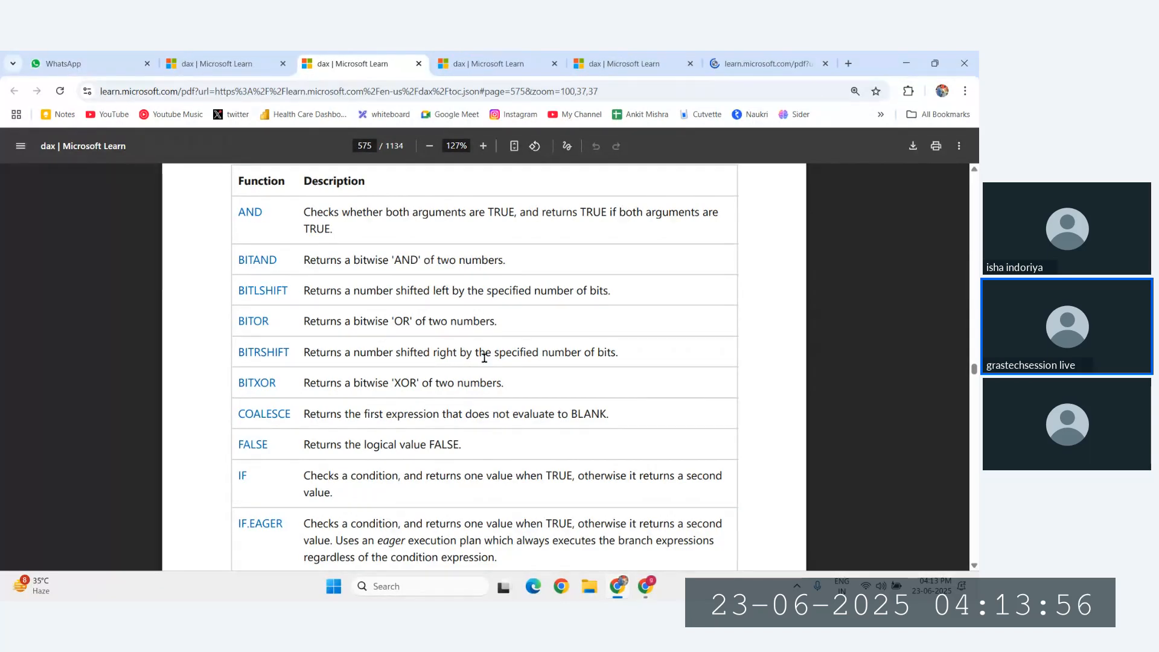
Review the remaining logical functions in the table and open the COALESCE entry in a new browser tab.
{"action": "scroll", "coordinate": [484, 358], "scroll_direction": "down", "scroll_amount": 1}
{"action": "scroll", "coordinate": [484, 358], "scroll_direction": "up", "scroll_amount": 1}
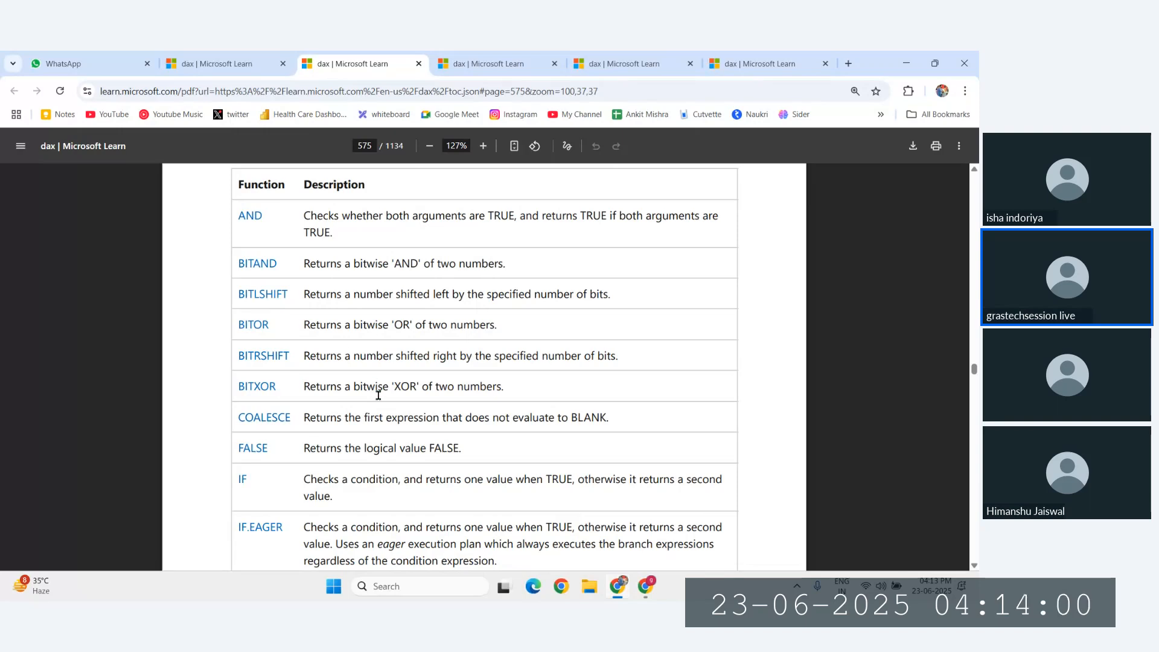
{"action": "scroll", "coordinate": [362, 374], "scroll_direction": "down", "scroll_amount": 1}
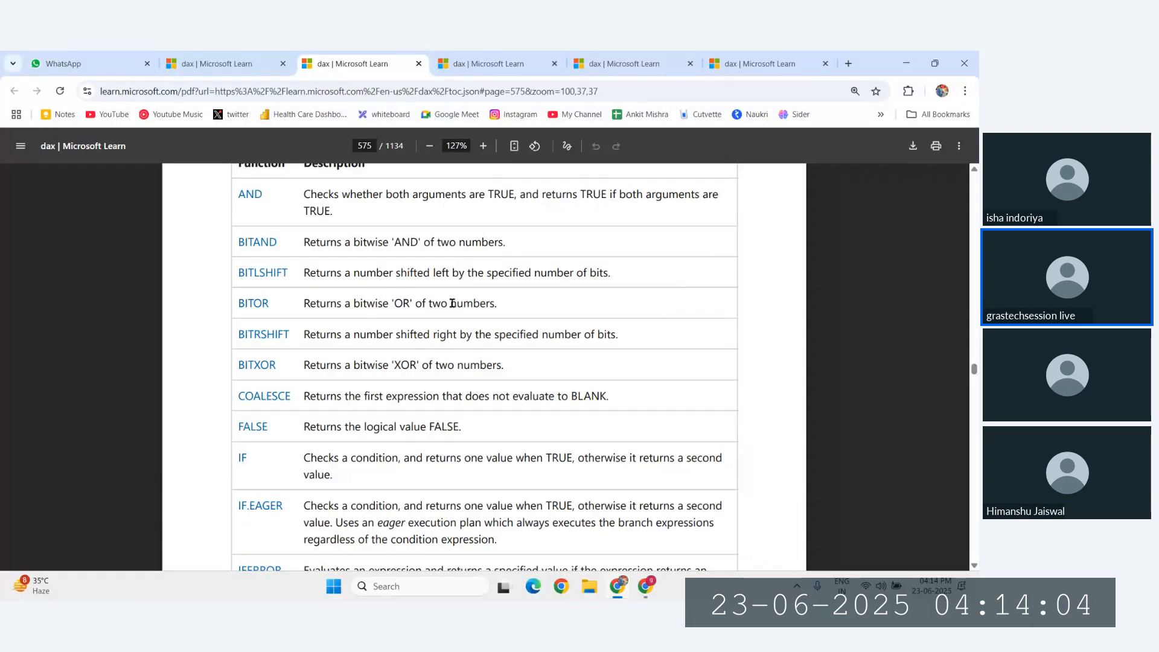
{"action": "scroll", "coordinate": [291, 398], "scroll_direction": "down", "scroll_amount": 1}
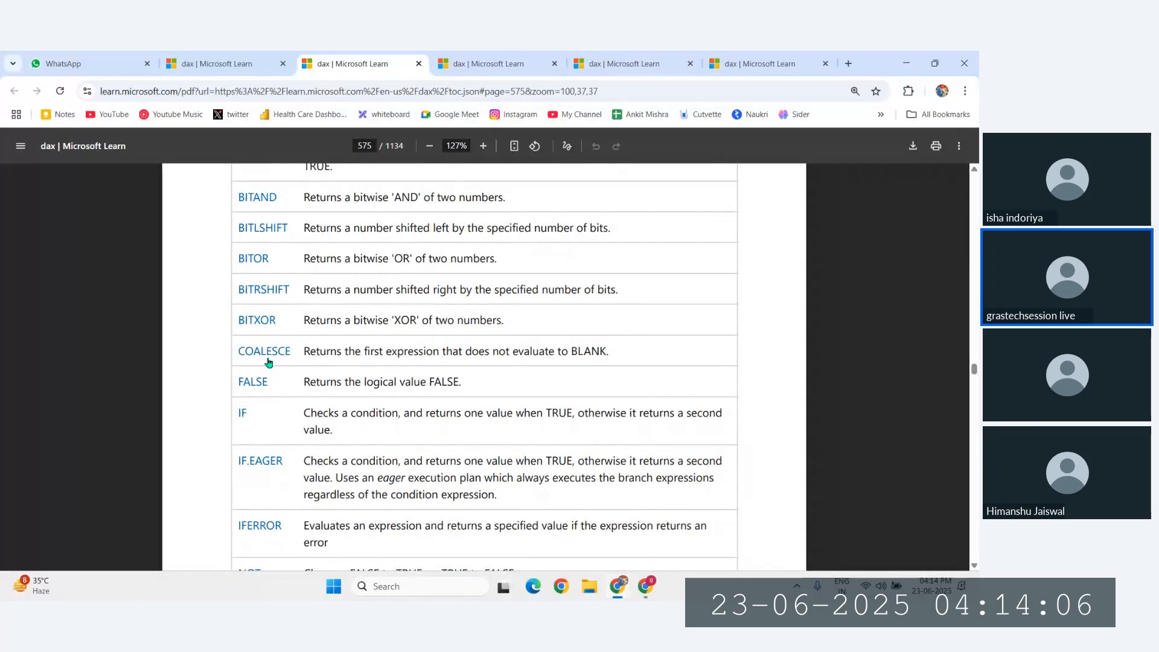
{"action": "left_click", "coordinate": [267, 360]}
{"action": "scroll", "coordinate": [352, 379], "scroll_direction": "down", "scroll_amount": 1}
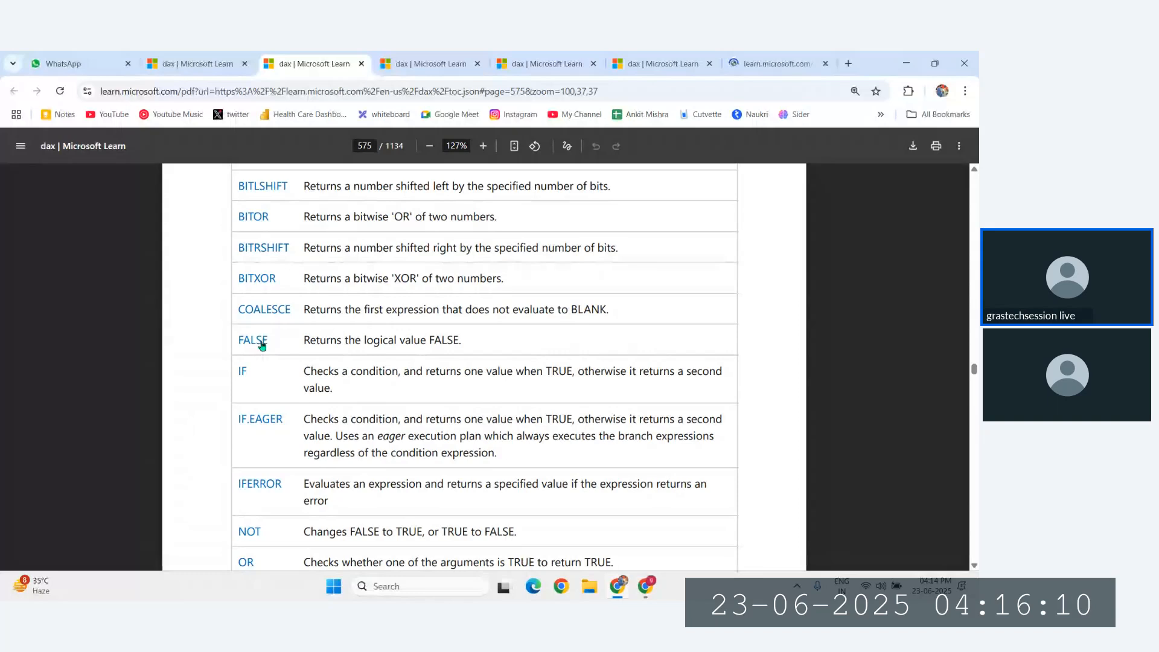
{"action": "scroll", "coordinate": [234, 509], "scroll_direction": "down", "scroll_amount": 2}
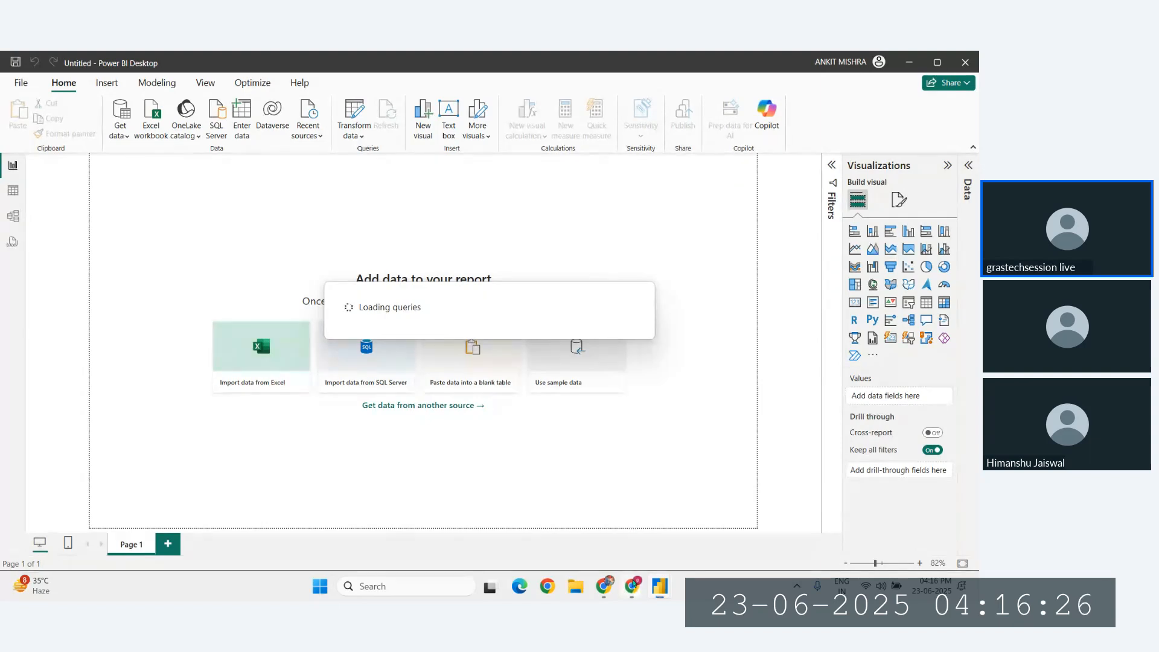
Switch to the Zoho meeting, dismiss the microphone error and check the chat messages.
{"action": "mouse_move", "coordinate": [632, 586]}
{"action": "left_click", "coordinate": [563, 523]}
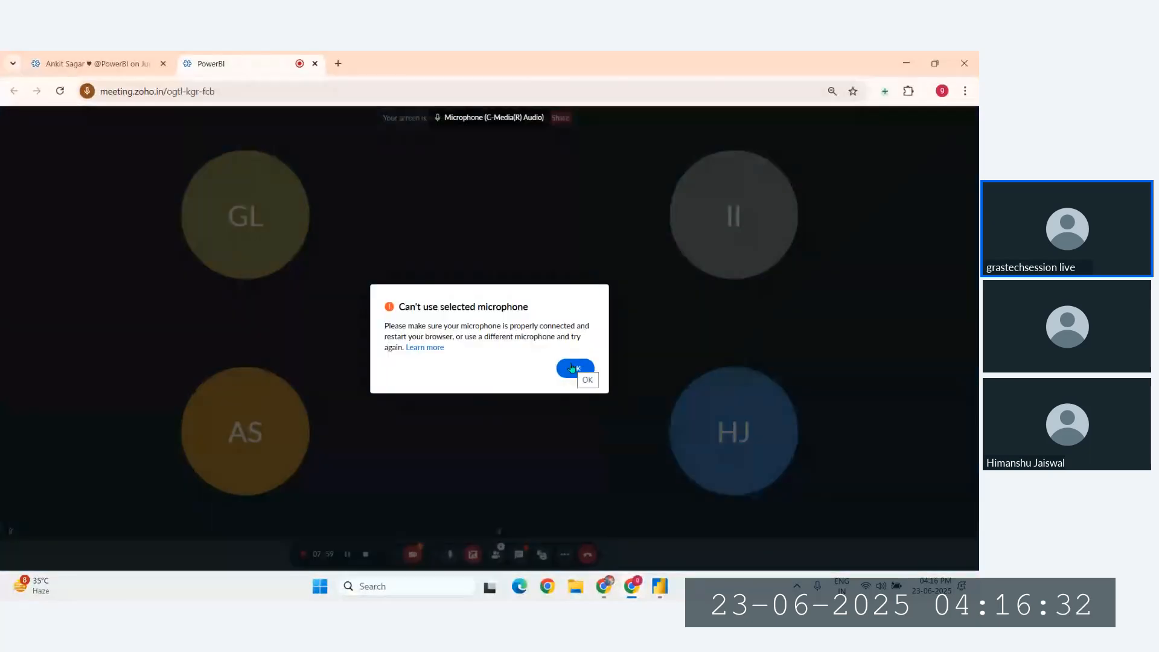
{"action": "left_click", "coordinate": [574, 367]}
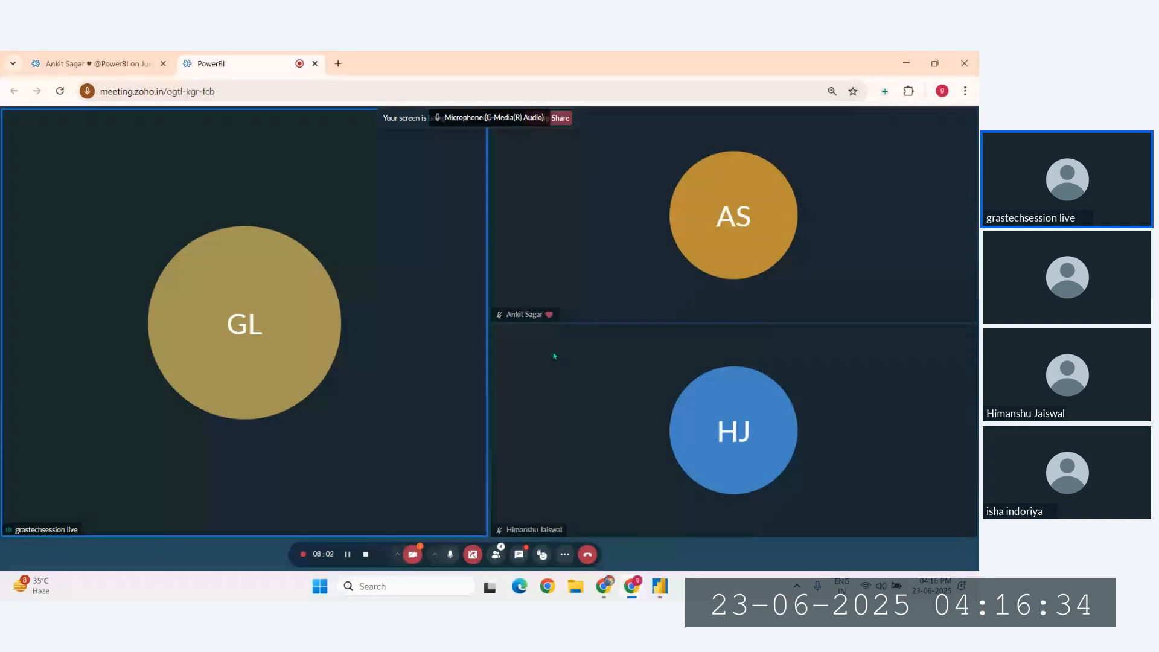
{"action": "left_click", "coordinate": [519, 554]}
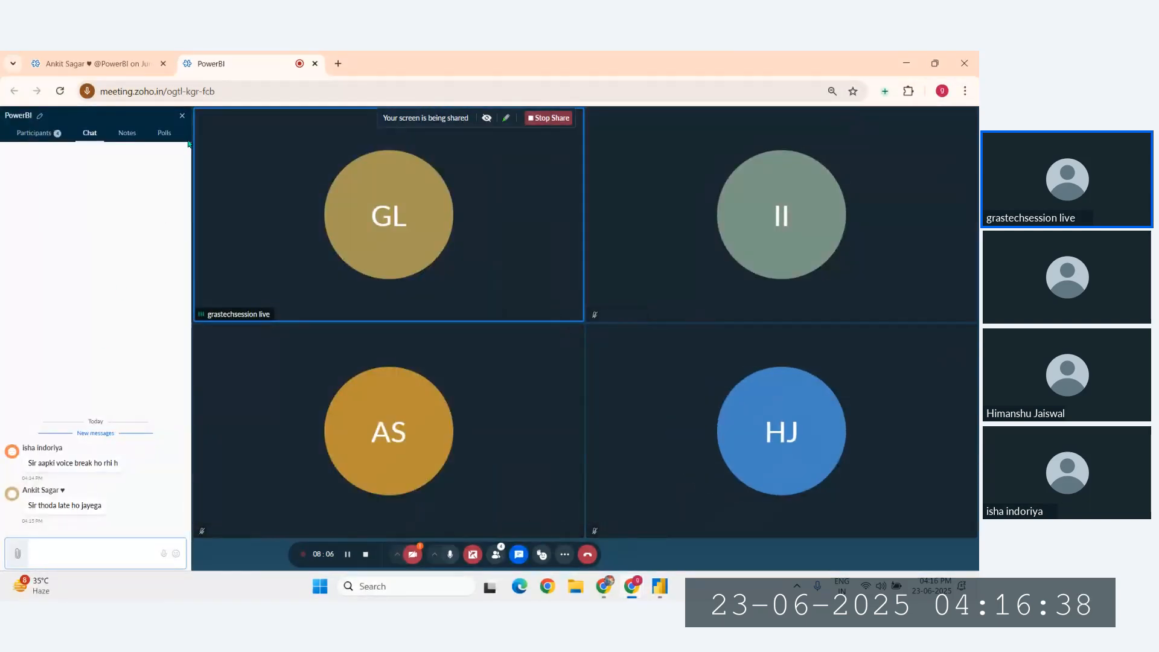
{"action": "left_click", "coordinate": [182, 116]}
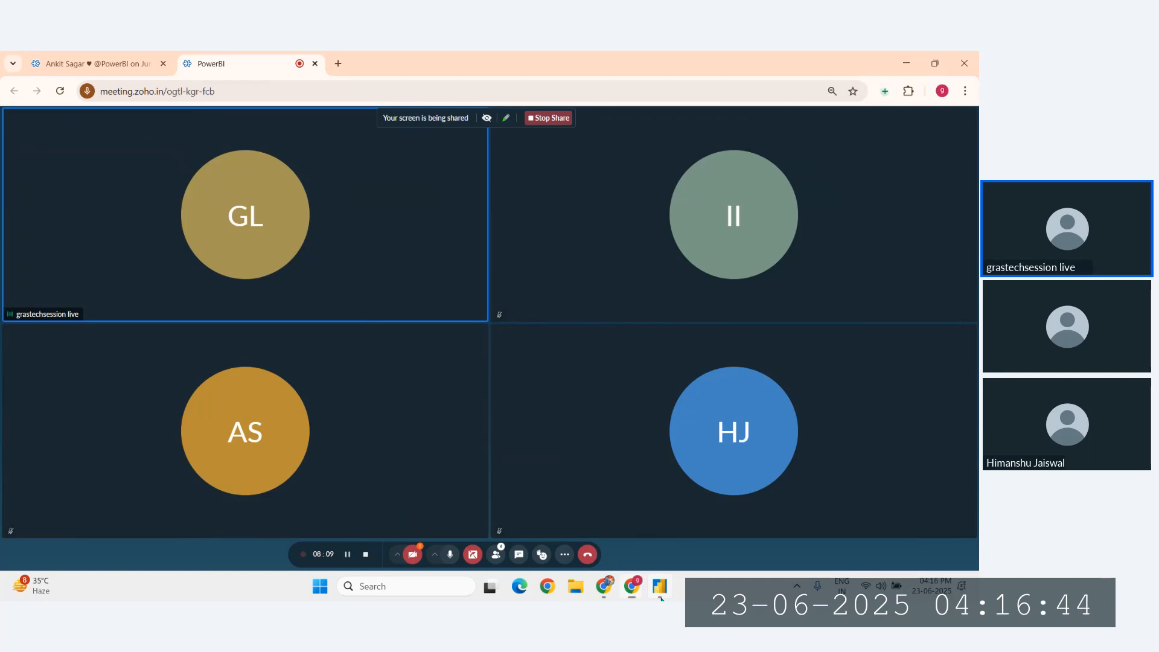
Switch to the dax_complete report in Power BI Desktop and add a new report page.
{"action": "left_click", "coordinate": [660, 589]}
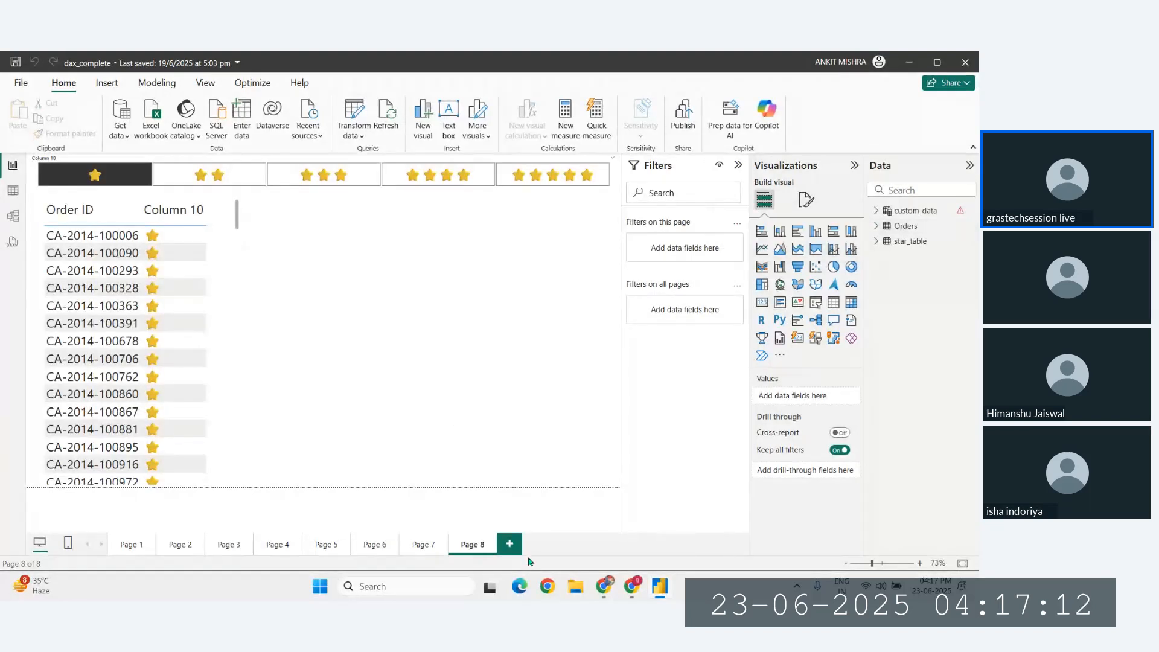
{"action": "left_click", "coordinate": [510, 544]}
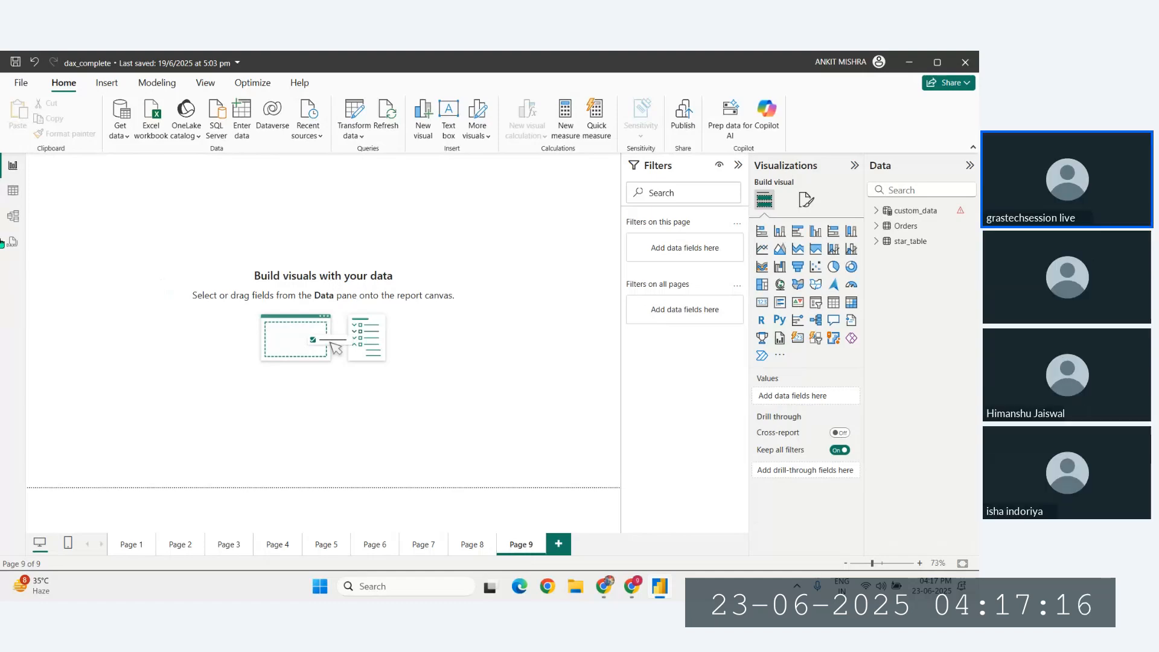
Create a calculated column in the Orders table and begin its formula with SWITCH(TRUE,.
{"action": "left_click", "coordinate": [13, 190]}
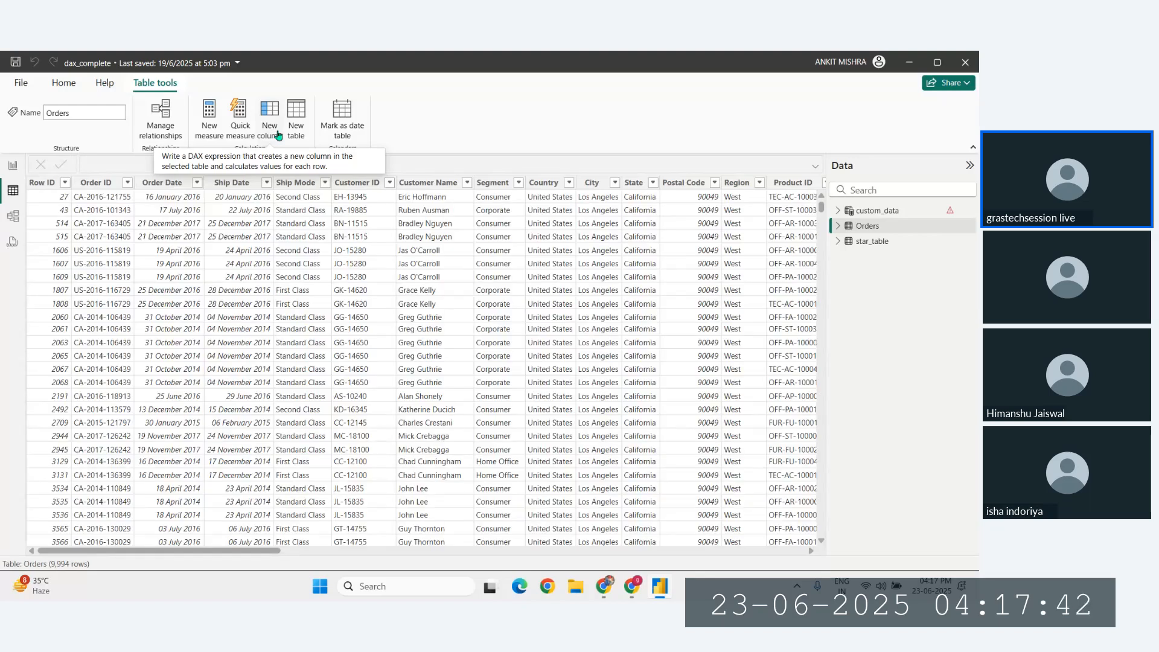
{"action": "left_click", "coordinate": [278, 135]}
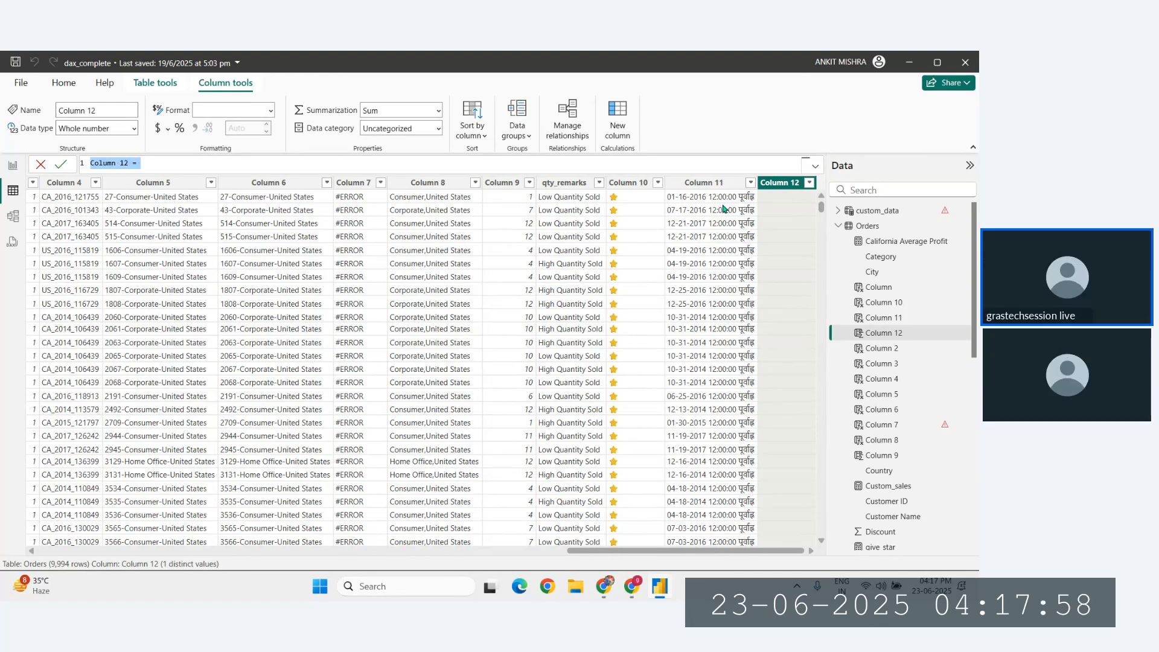
{"action": "type", "text": "sw"}
{"action": "key", "text": "Tab"}
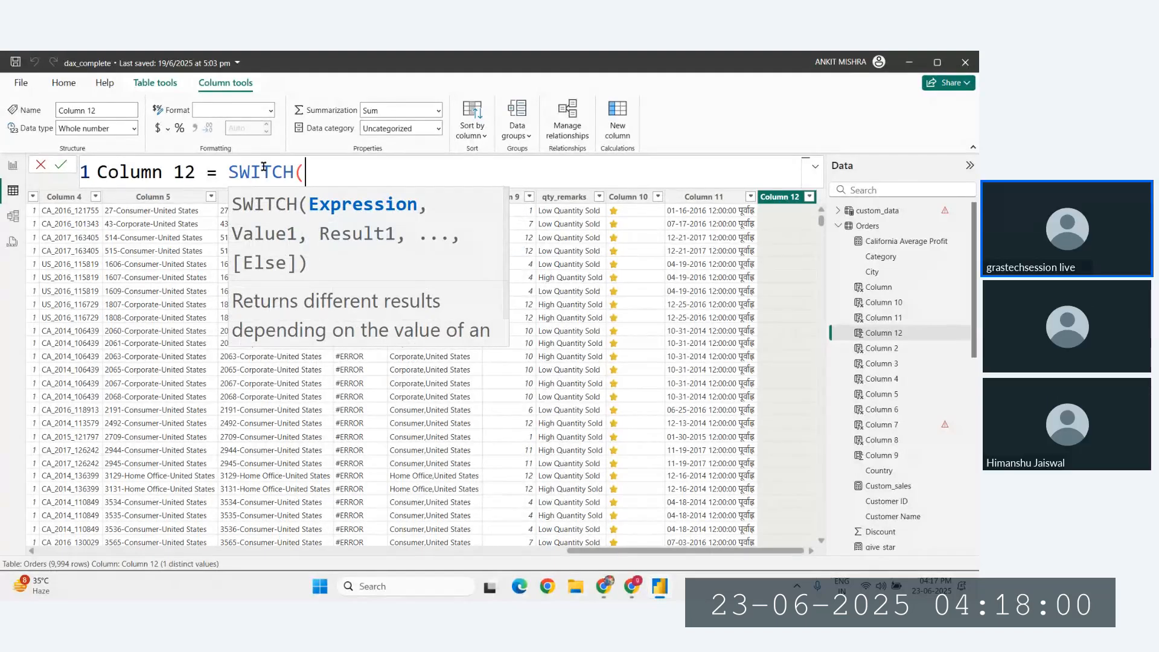
{"action": "type", "text": "TRUE,"}
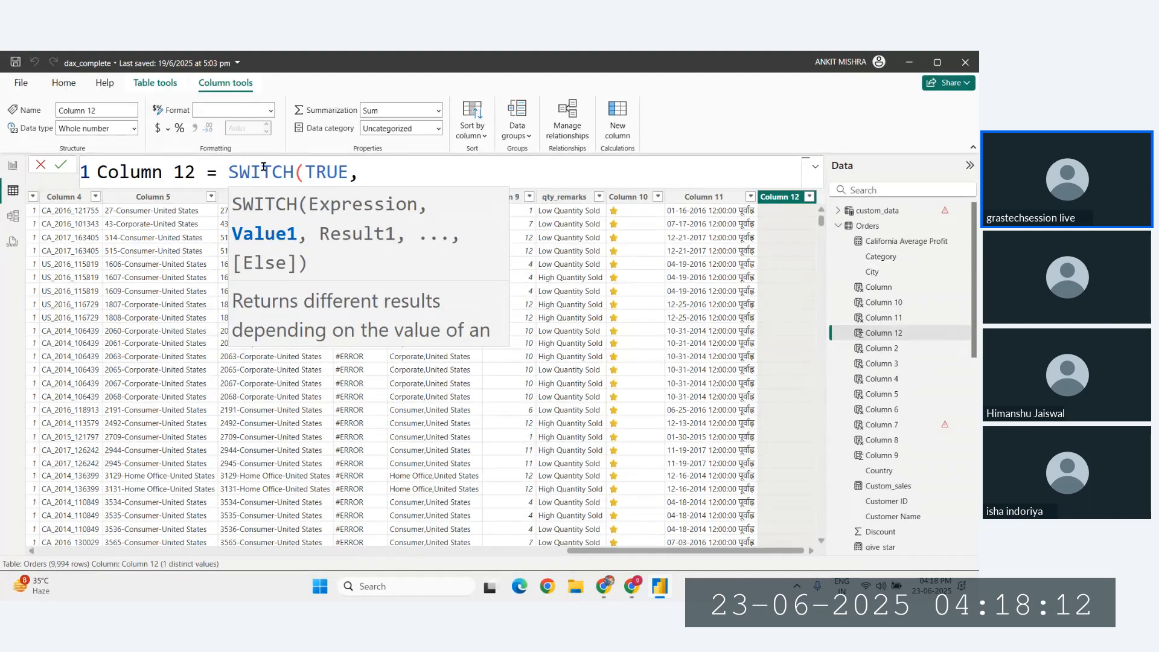
Add the condition AND(Orders[Region] = "West",Orders[Sales]>=5000) to the SWITCH formula.
{"action": "type", "text": "AND("}
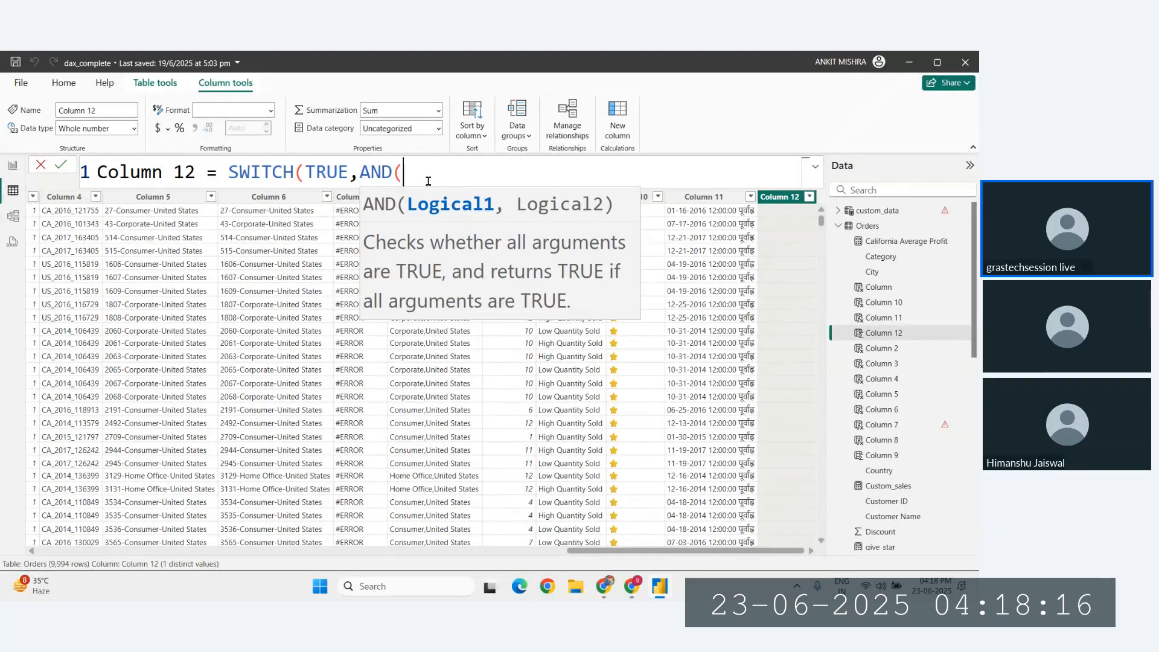
{"action": "type", "text": "Orders[Region]"}
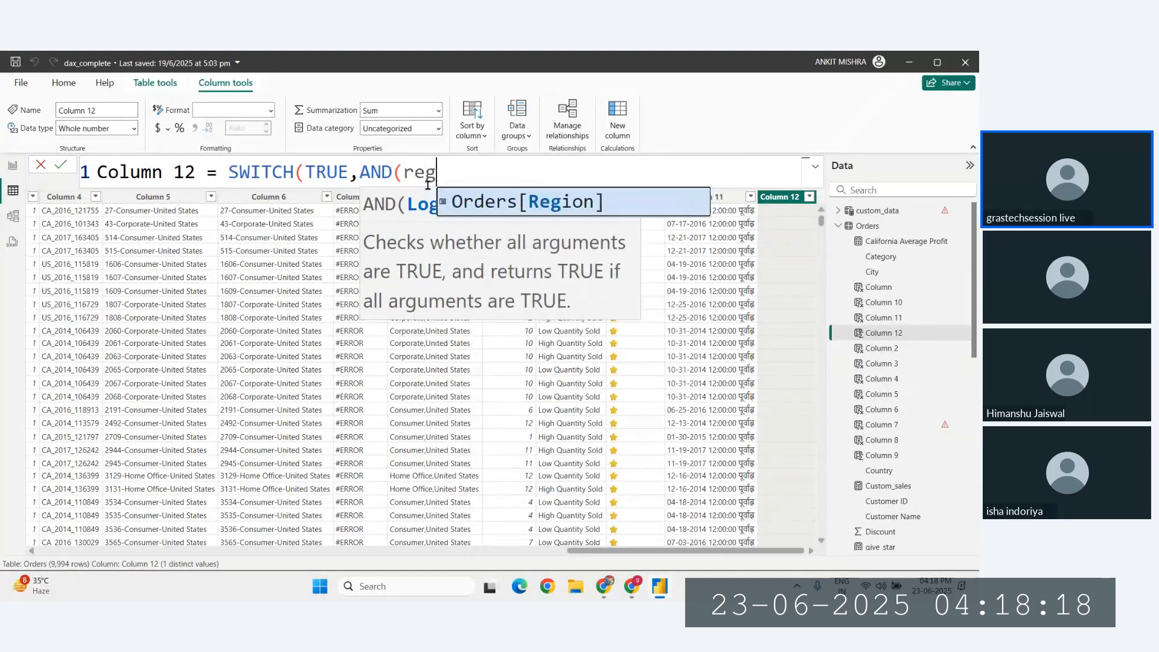
{"action": "type", "text": " = "}
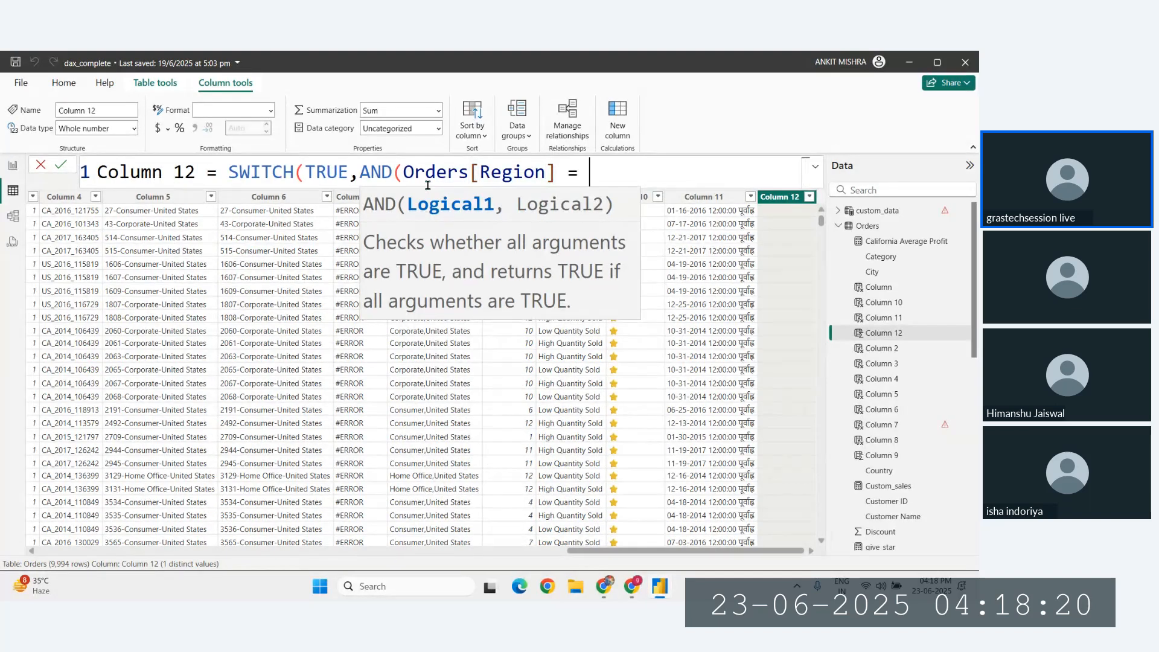
{"action": "type", "text": "\"Wes"}
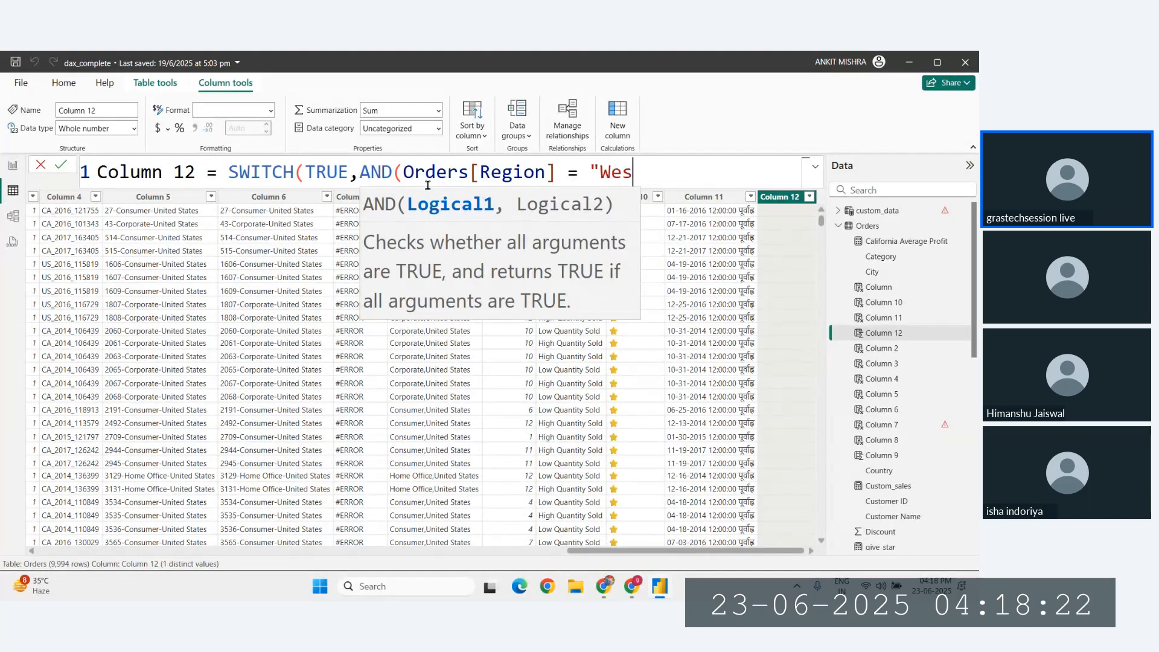
{"action": "type", "text": "t\","}
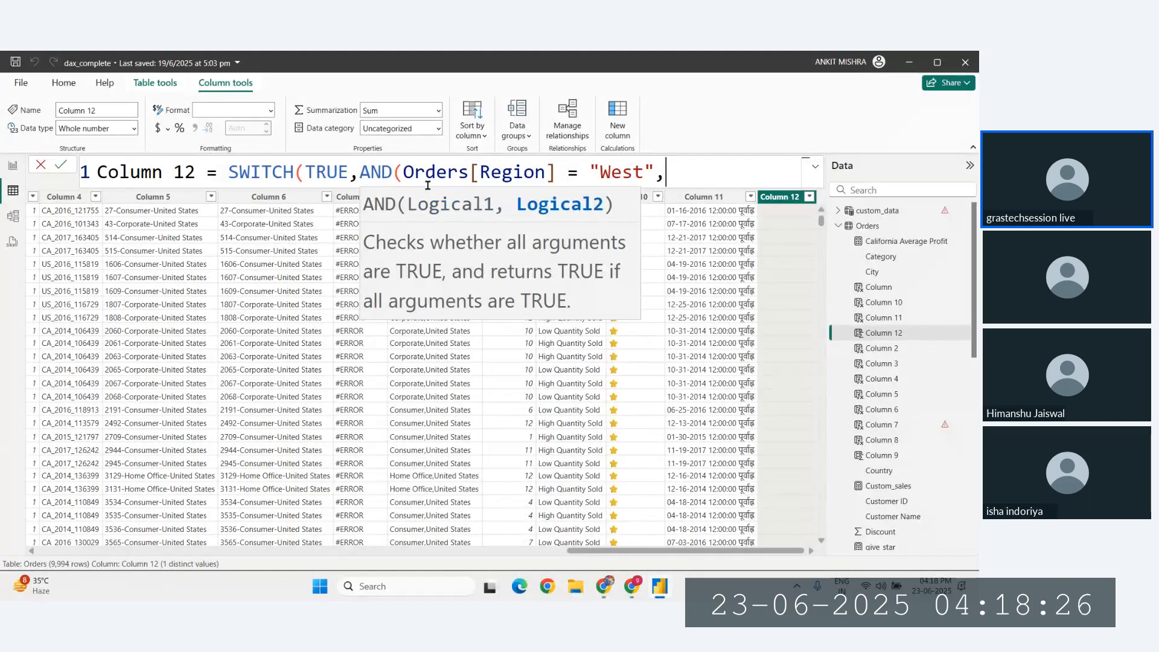
{"action": "type", "text": "Orders[Sal"}
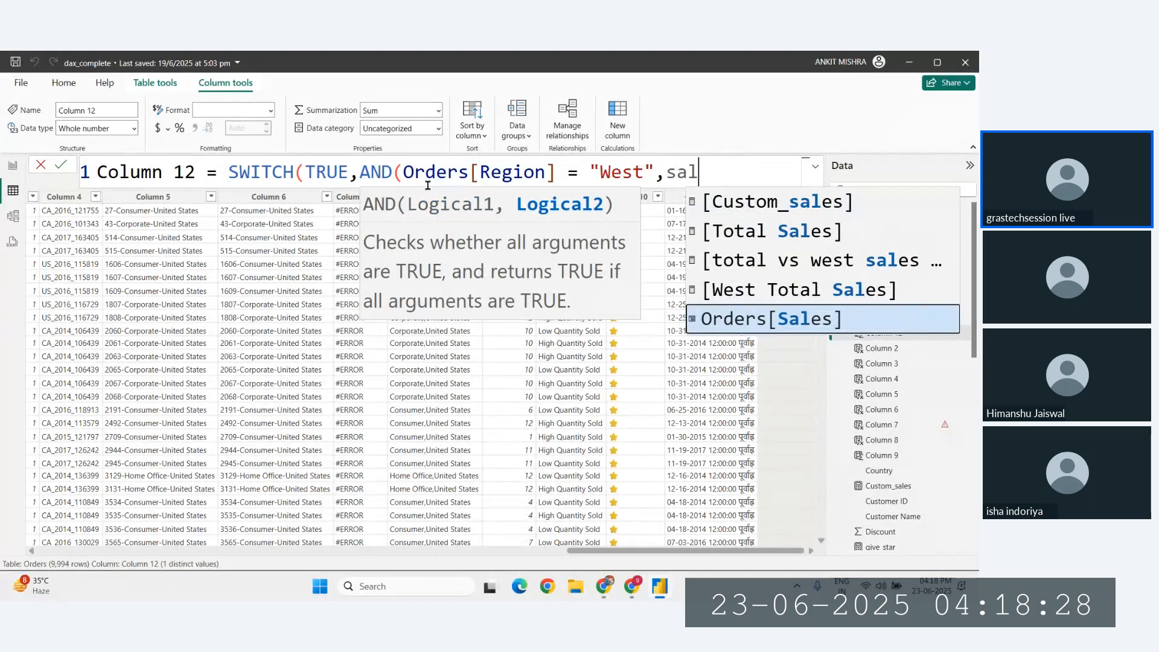
{"action": "key", "text": "Tab"}
{"action": "type", "text": ">=5000"}
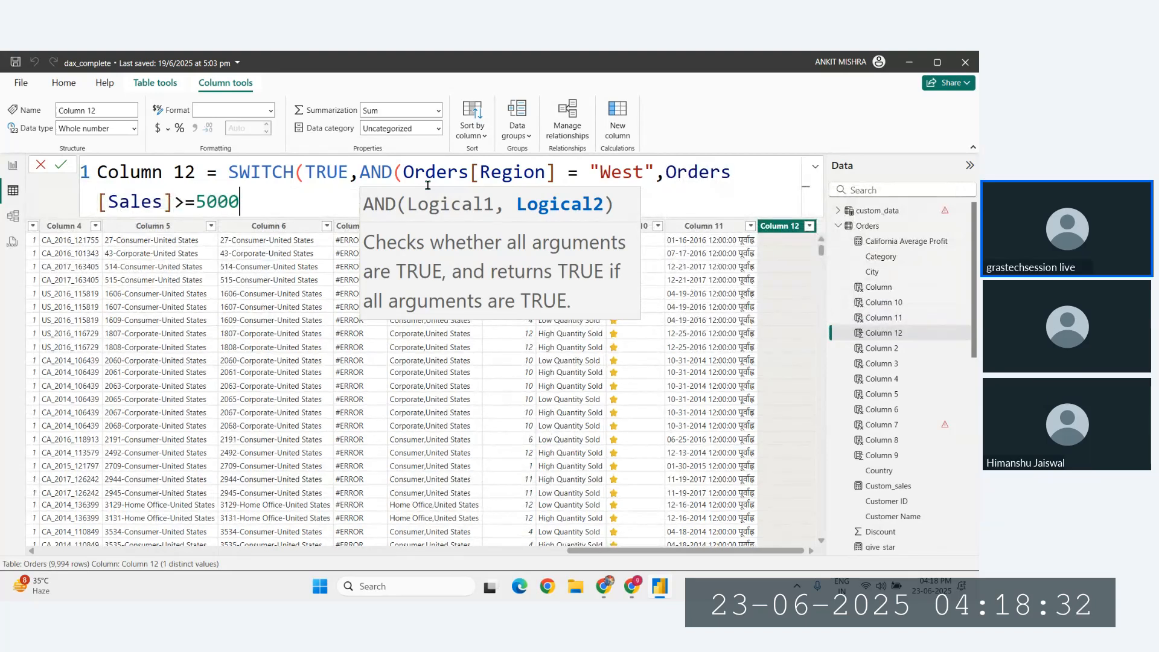
{"action": "type", "text": ")"}
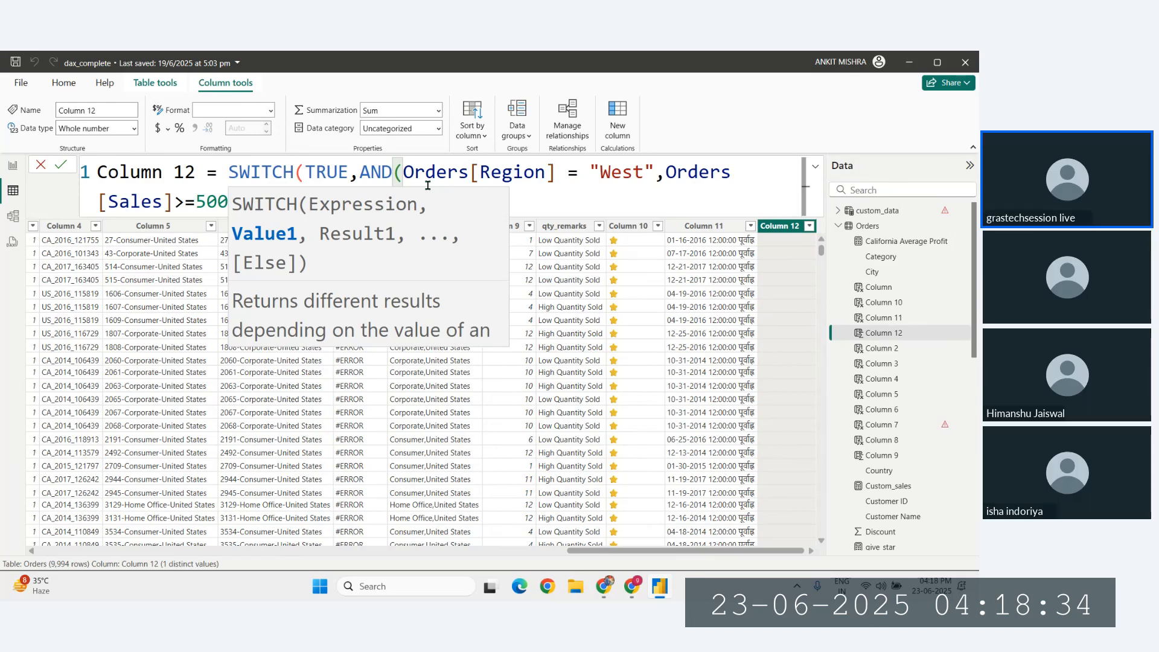
Complete the SWITCH formula with "West High Sales" as the matching result, "Other Sales" as the fallback and the closing parenthesis.
{"action": "type", "text": ",\"West High Sales"}
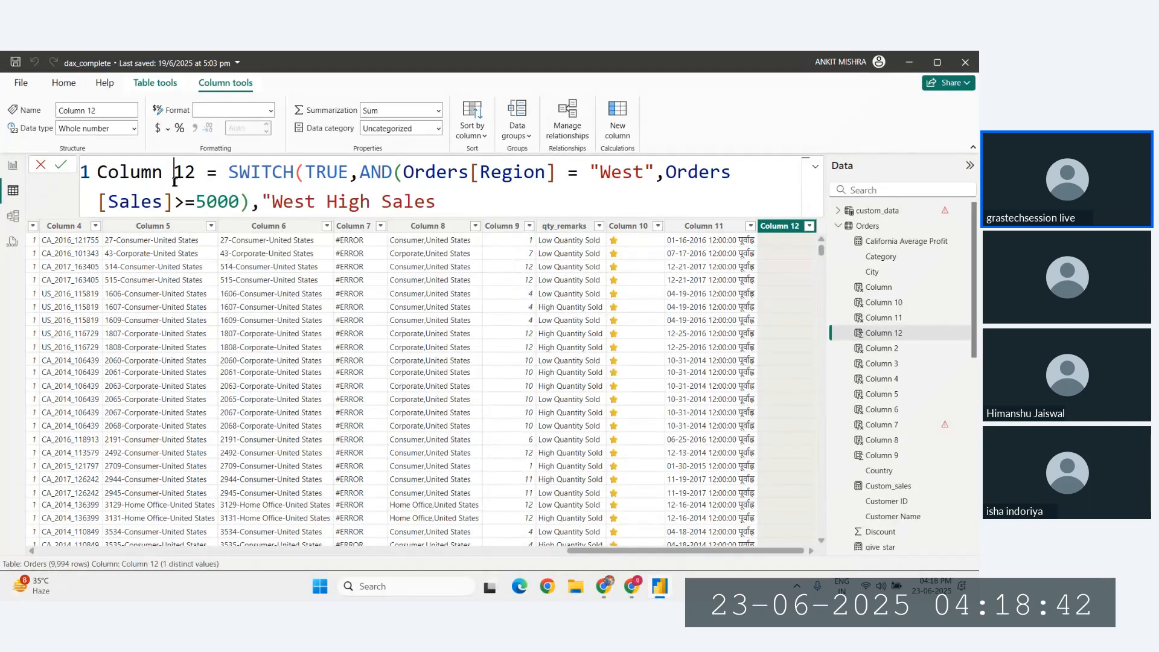
{"action": "left_click", "coordinate": [481, 201]}
{"action": "type", "text": "\","}
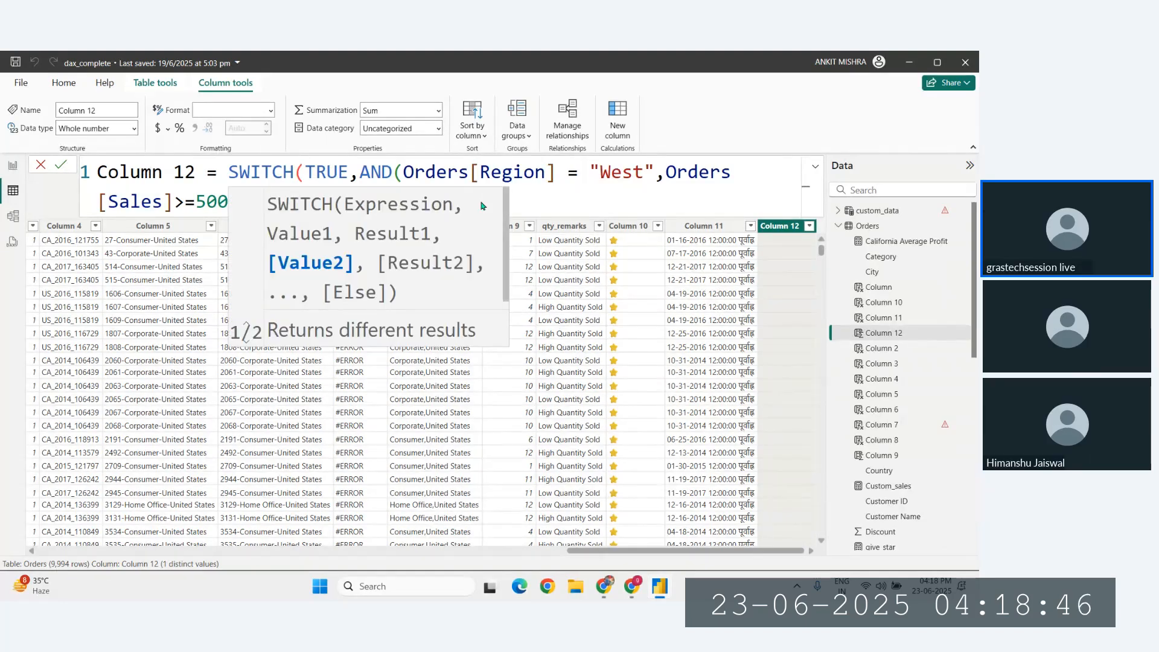
{"action": "type", "text": "\"Other Sales"}
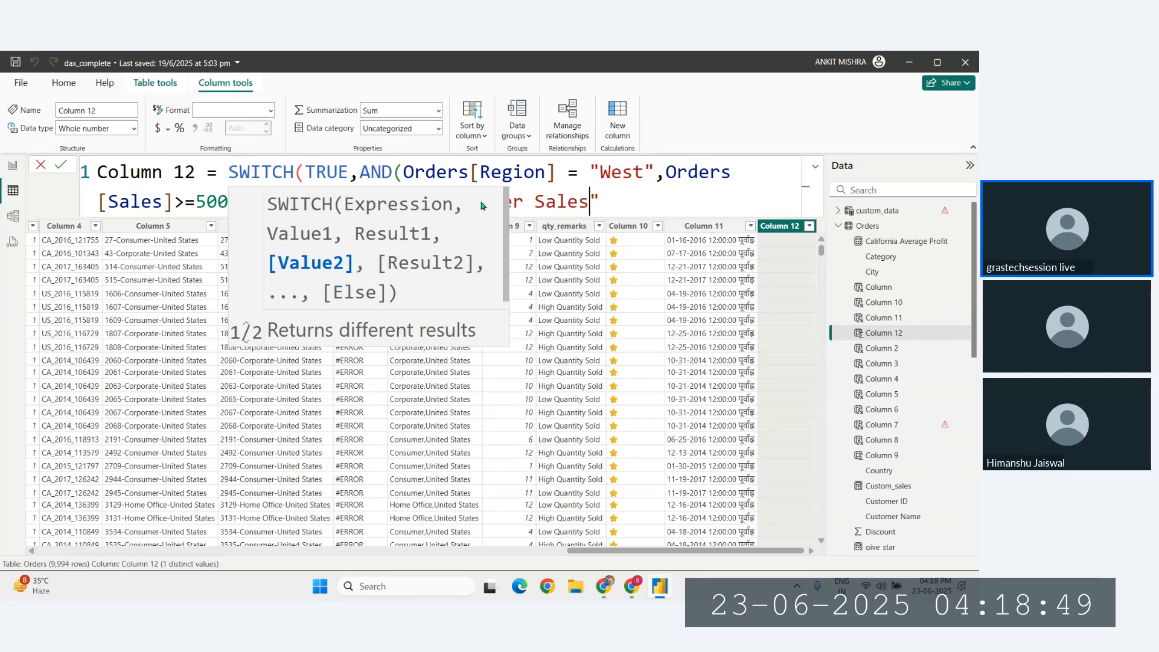
{"action": "left_click", "coordinate": [641, 199]}
{"action": "type", "text": ")"}
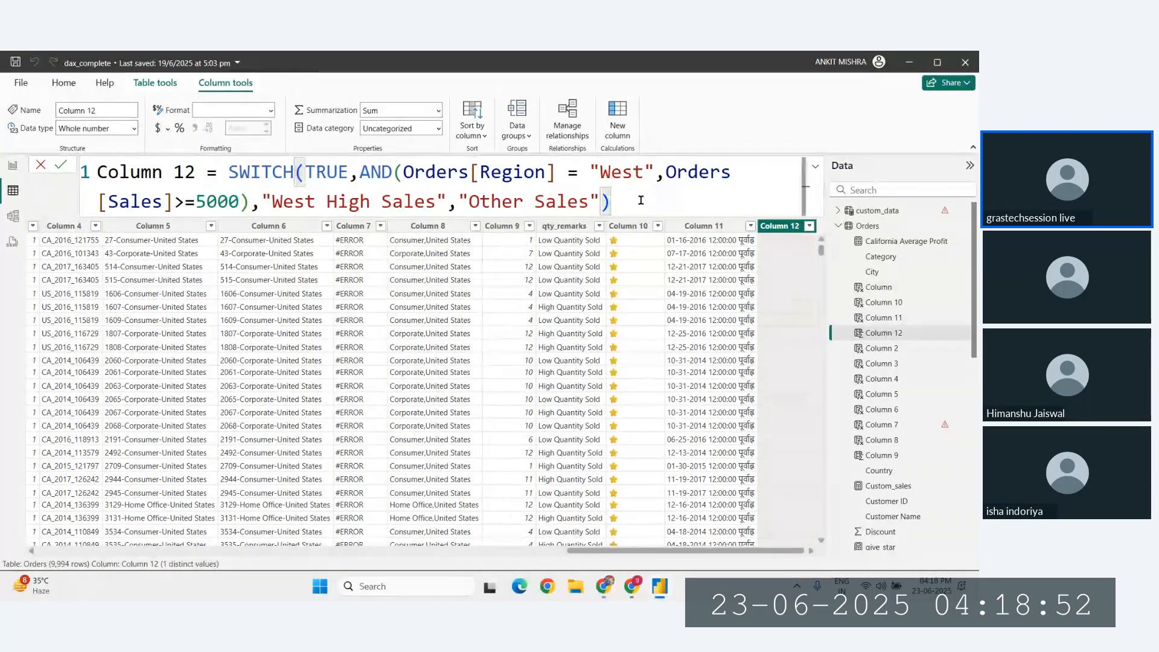
Commit the SWITCH formula and filter the new column to West High Sales to review the matching rows.
{"action": "key", "text": "Return"}
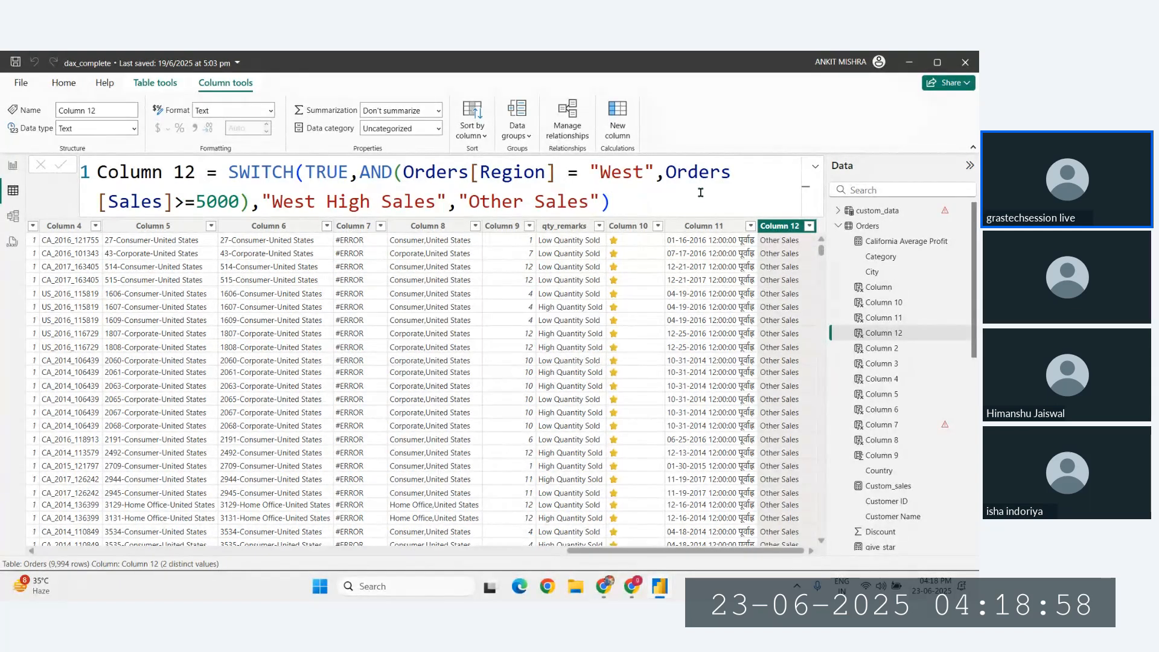
{"action": "left_click", "coordinate": [809, 230]}
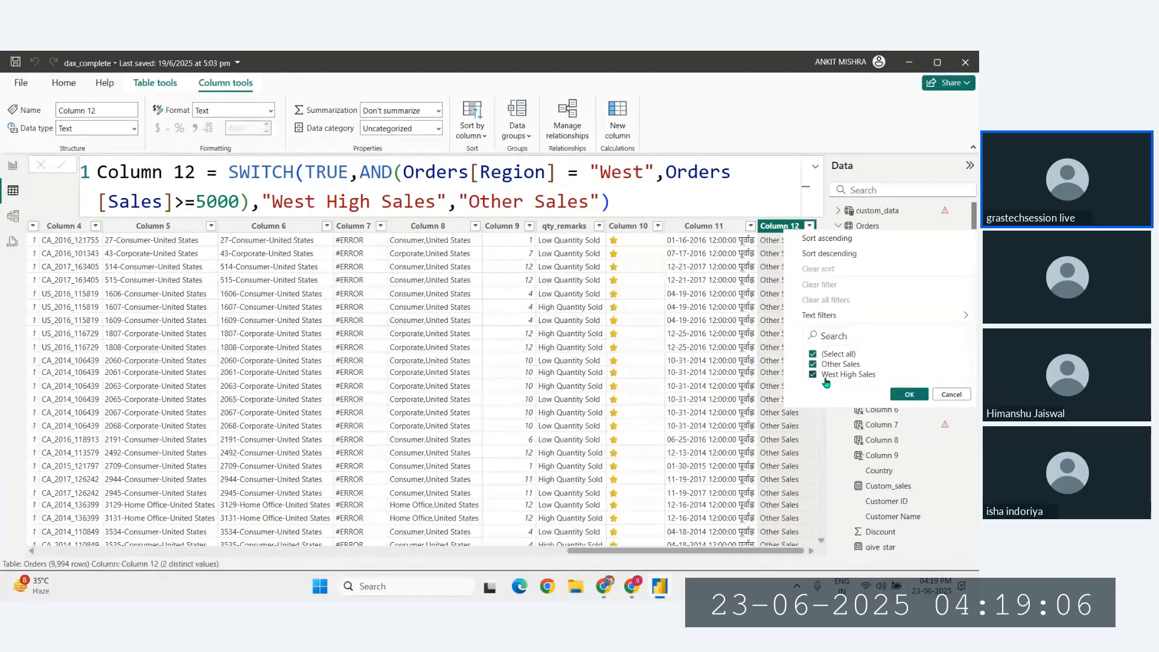
{"action": "left_click", "coordinate": [812, 354]}
{"action": "left_click", "coordinate": [813, 375]}
{"action": "left_click", "coordinate": [909, 394]}
{"action": "scroll", "coordinate": [782, 258], "scroll_direction": "right", "scroll_amount": 5}
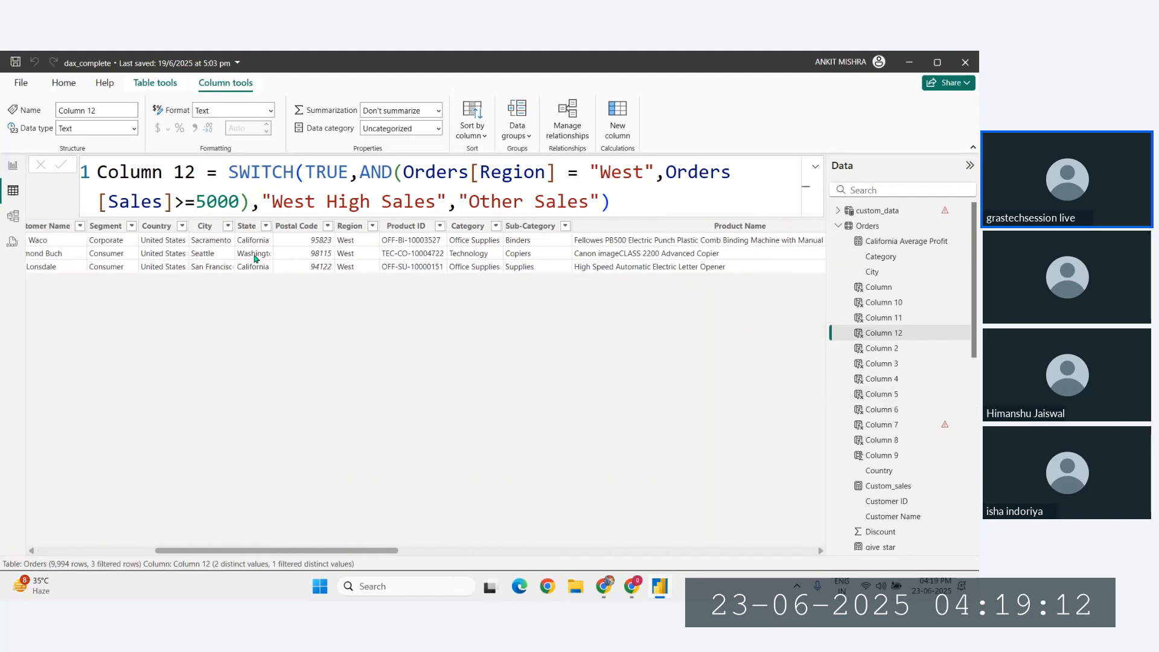
{"action": "scroll", "coordinate": [261, 258], "scroll_direction": "left", "scroll_amount": 5}
{"action": "scroll", "coordinate": [261, 258], "scroll_direction": "right", "scroll_amount": 10}
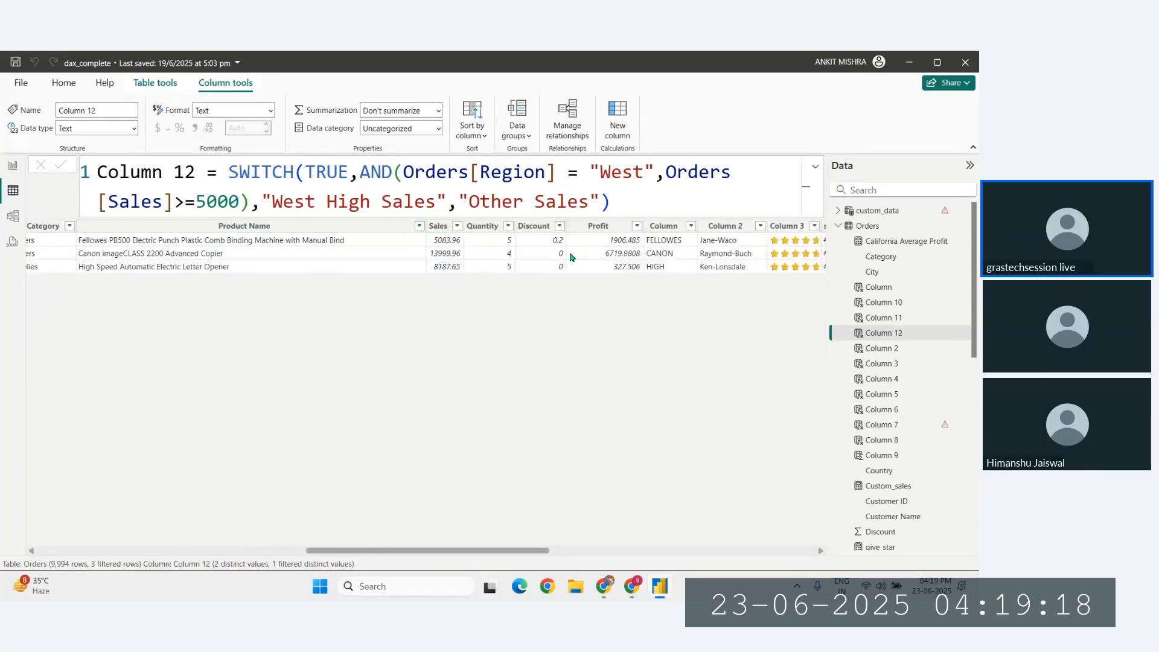
{"action": "scroll", "coordinate": [570, 257], "scroll_direction": "right", "scroll_amount": 4}
{"action": "scroll", "coordinate": [507, 258], "scroll_direction": "left", "scroll_amount": 14}
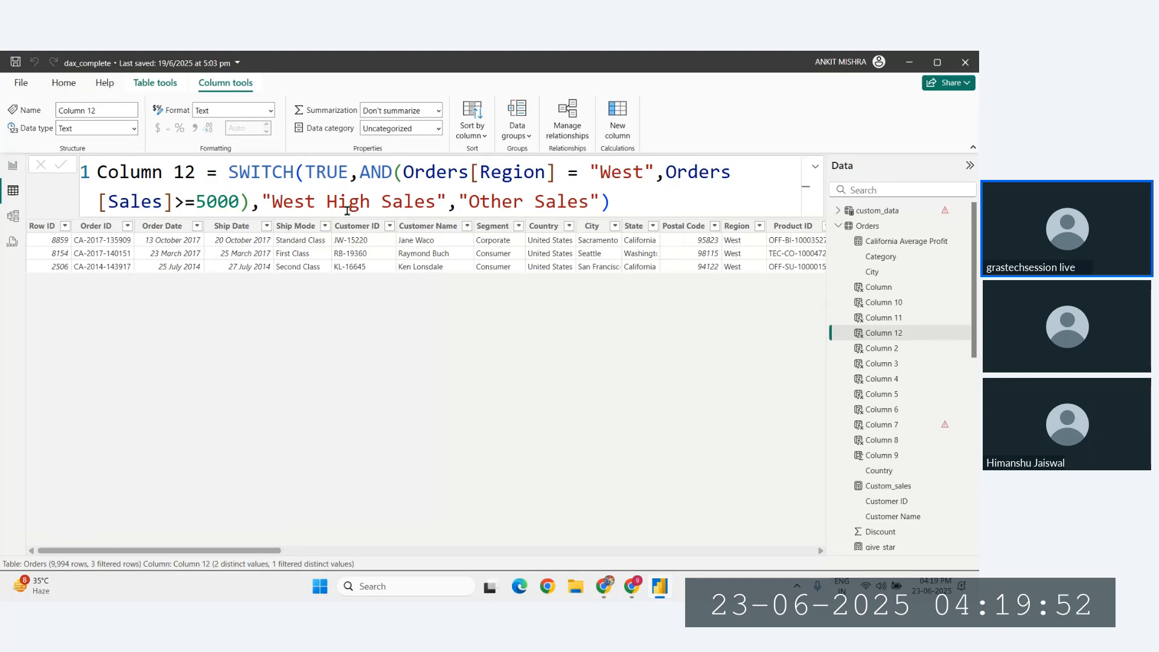
Switch to the DAX documentation in Chrome and review the syntax of the AND function.
{"action": "mouse_move", "coordinate": [632, 586]}
{"action": "left_click", "coordinate": [598, 541]}
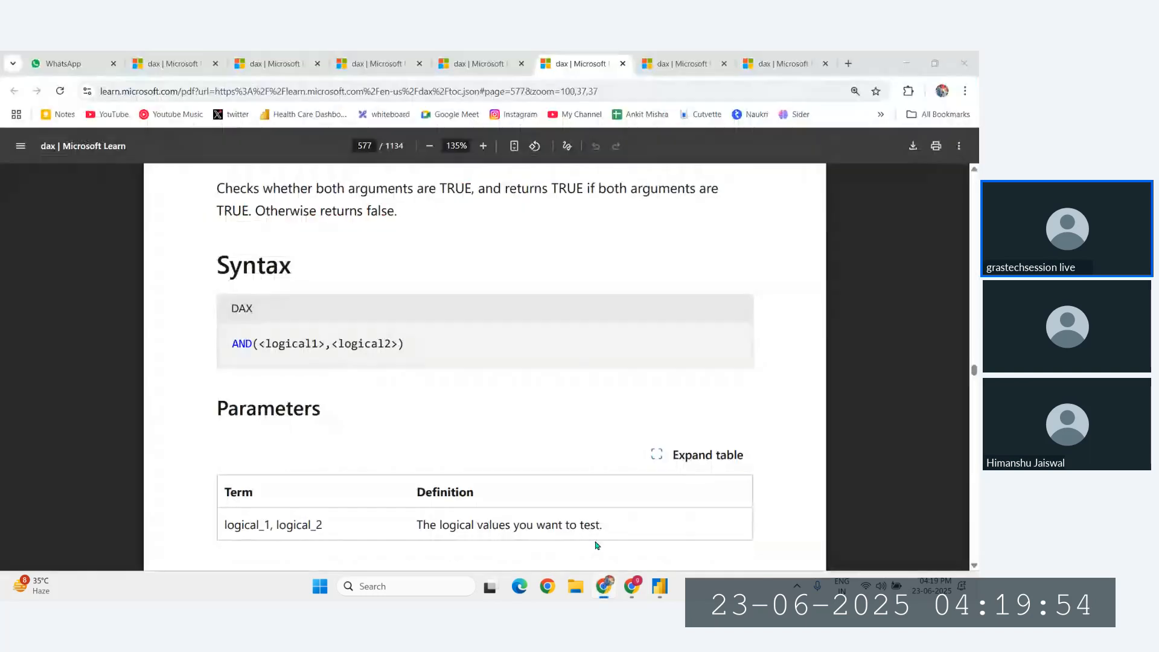
{"action": "left_click_drag", "start_coordinate": [250, 340], "coordinate": [406, 340]}
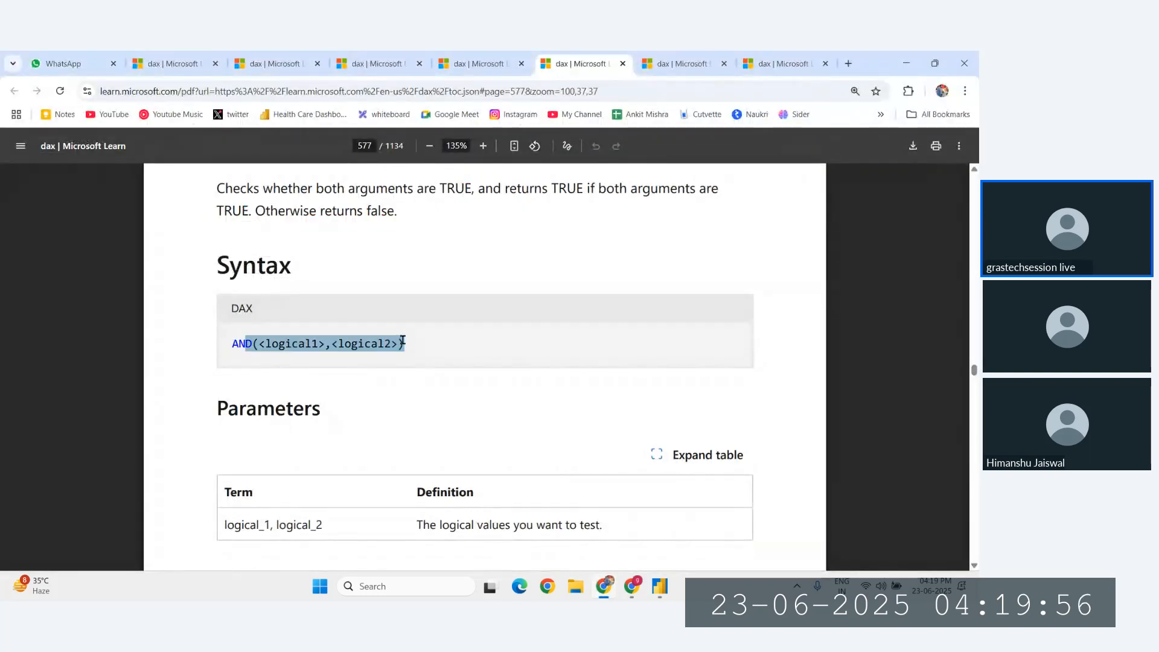
{"action": "left_click", "coordinate": [412, 343]}
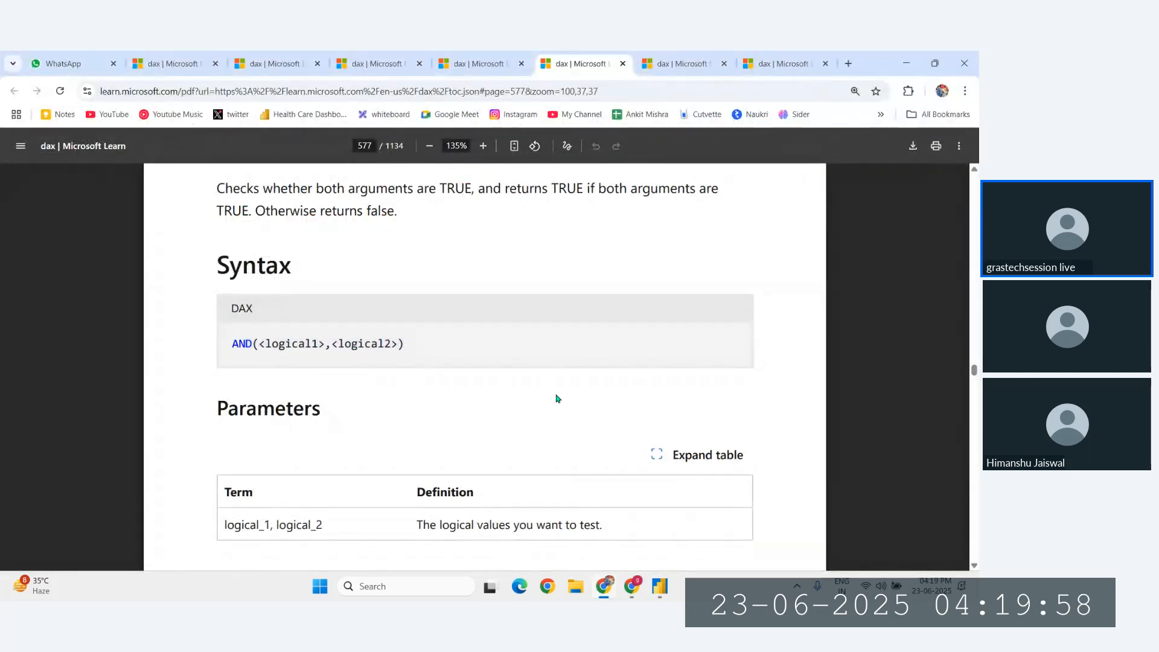
Switch back to Power BI Desktop and move the AND condition onto its own line in the formula.
{"action": "left_click", "coordinate": [660, 587]}
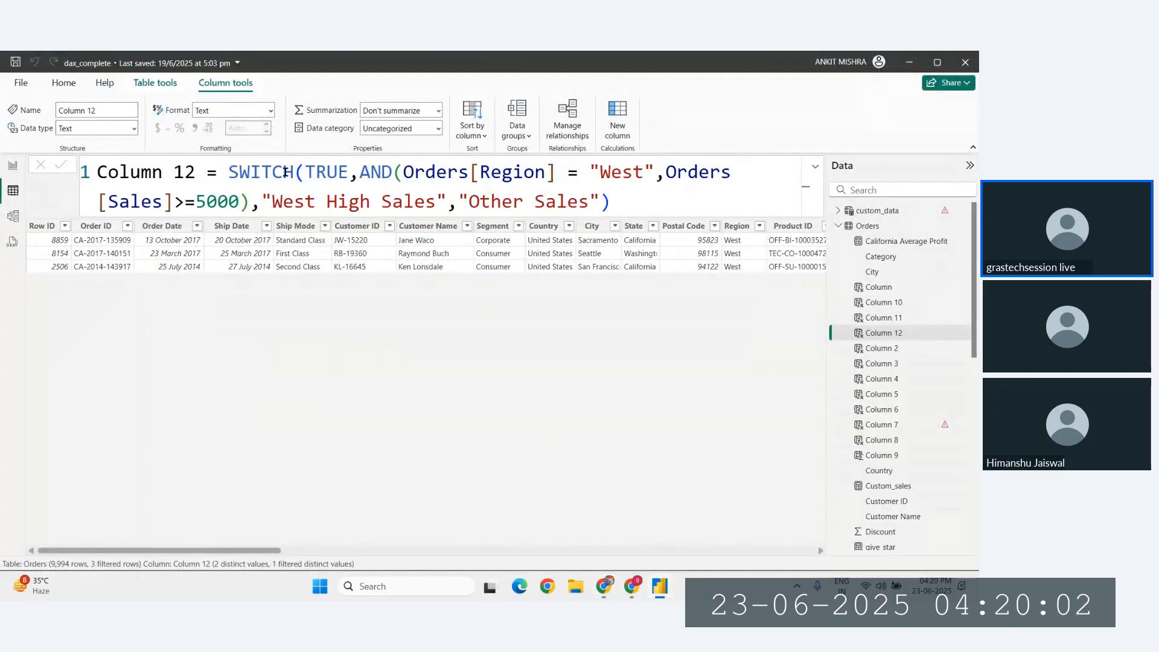
{"action": "left_click", "coordinate": [361, 170]}
{"action": "key", "text": "shift+Return"}
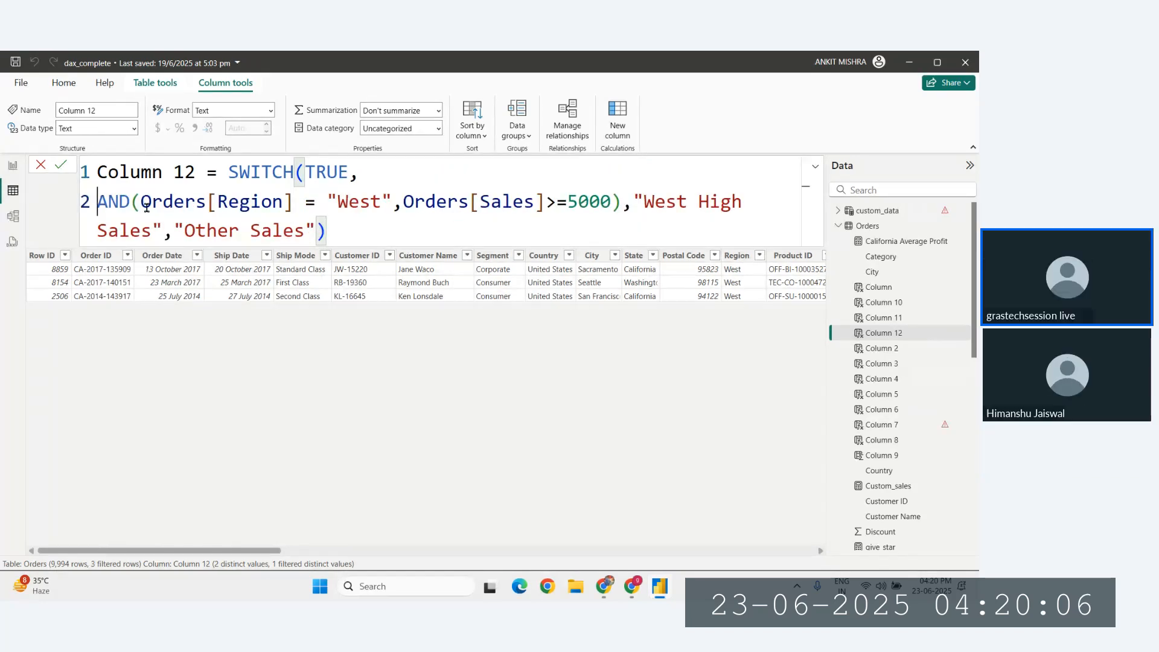
Wrap the Orders[Sales]>=5000 condition in a second AND function nested inside the first.
{"action": "left_click_drag", "start_coordinate": [142, 204], "coordinate": [612, 195]}
{"action": "key", "text": "ctrl+c"}
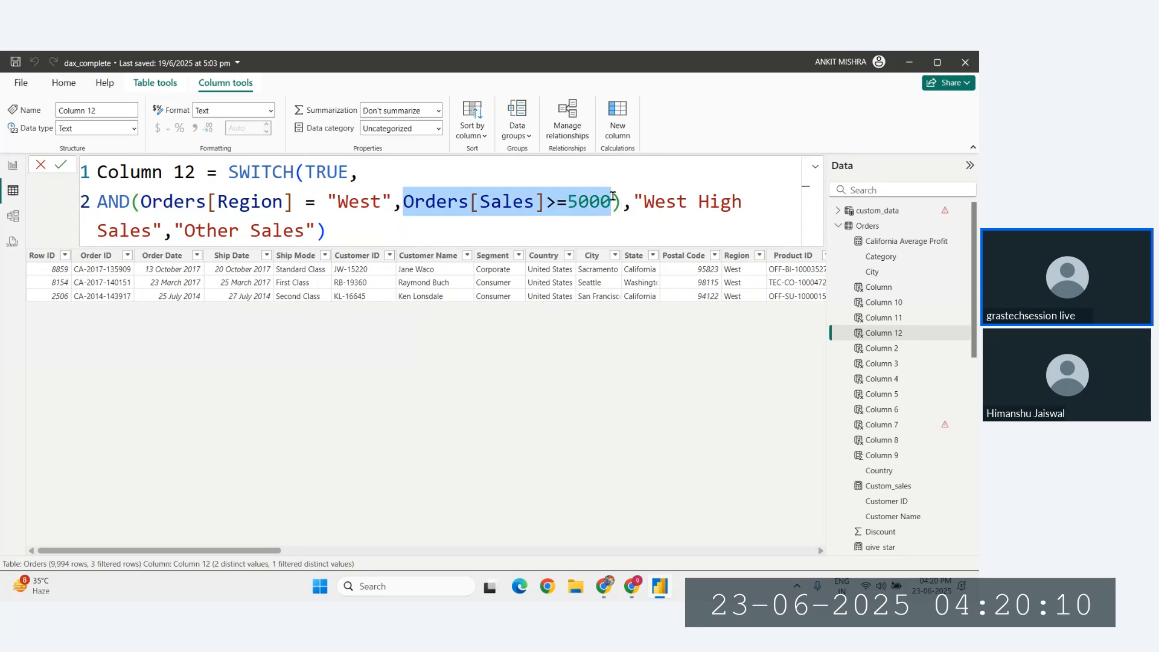
{"action": "key", "text": "BackSpace"}
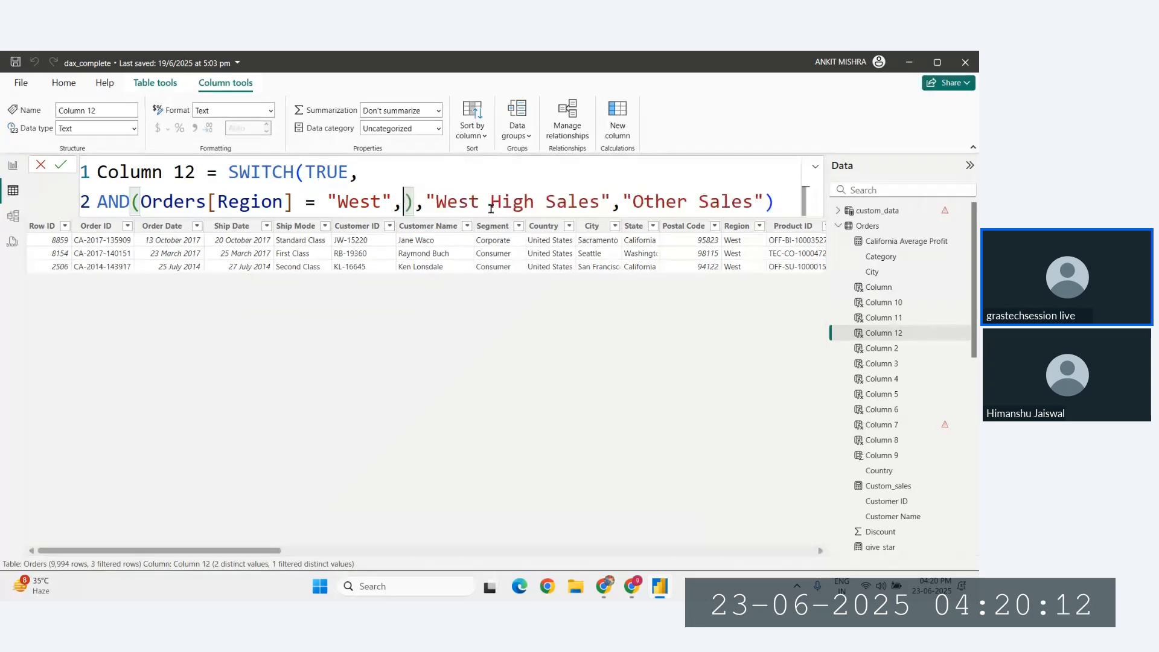
{"action": "type", "text": "AND"}
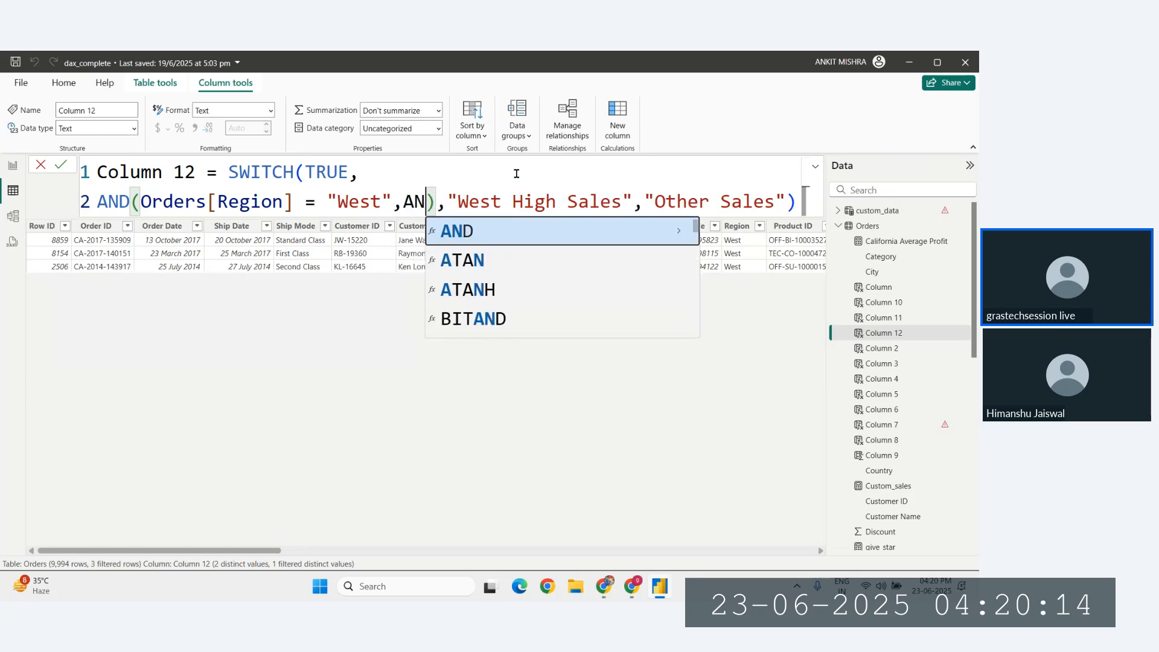
{"action": "type", "text": "("}
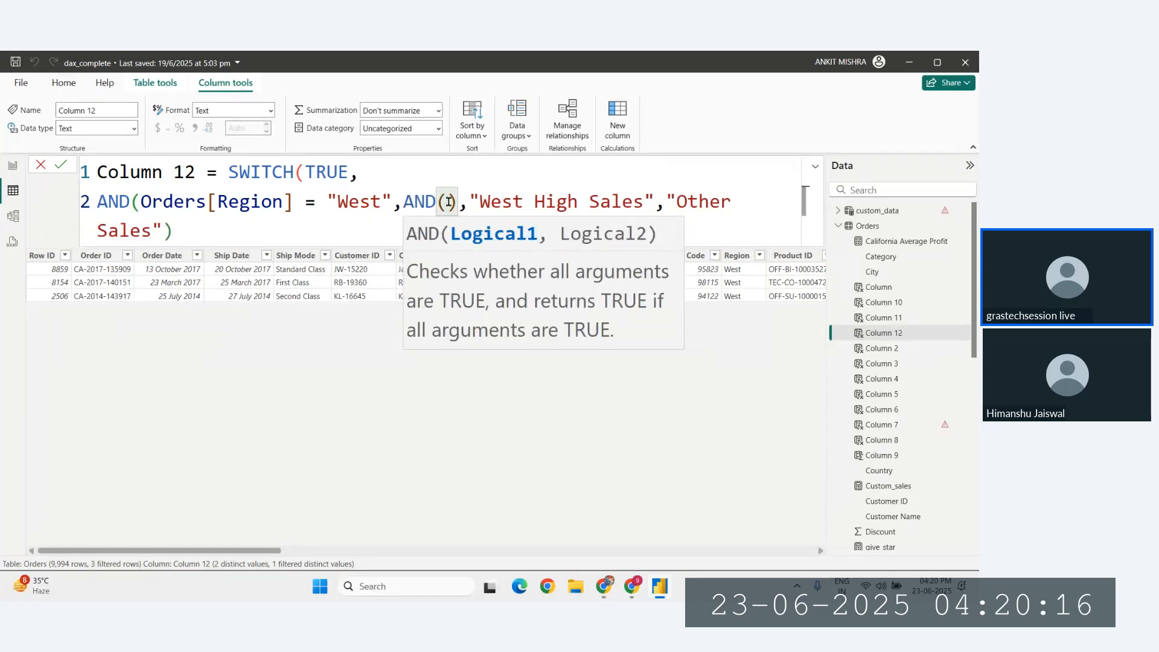
{"action": "key", "text": "ctrl+v"}
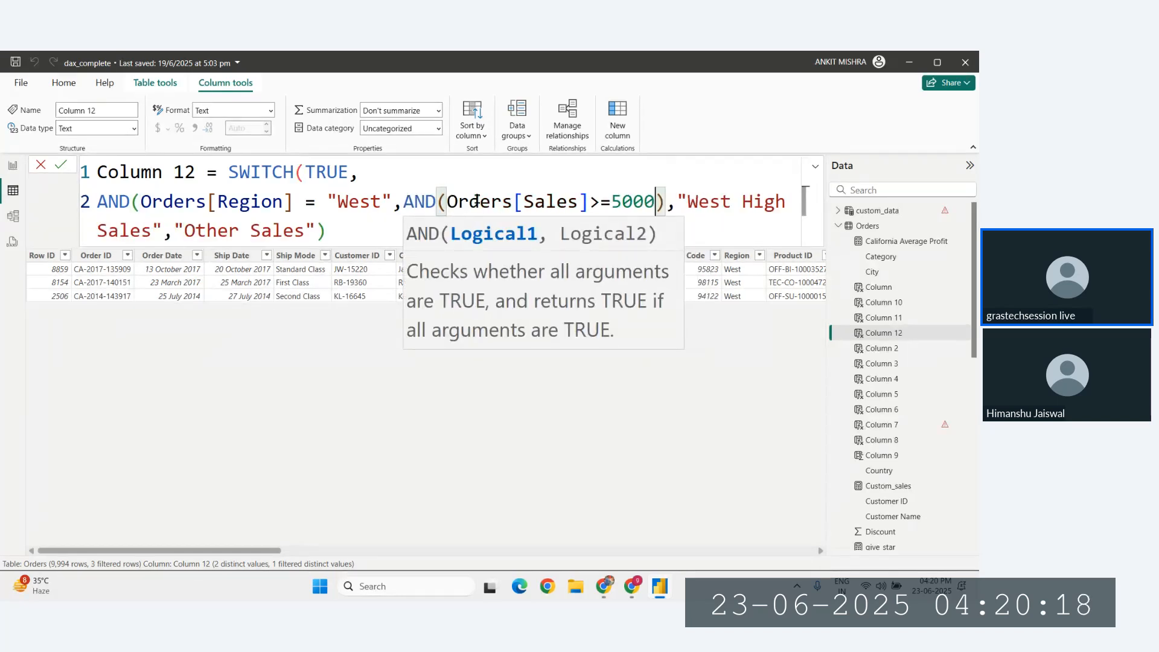
Add Orders[Segment] = "Consumer" as the nested AND's second argument and add the missing closing parenthesis.
{"action": "type", "text": ",ss"}
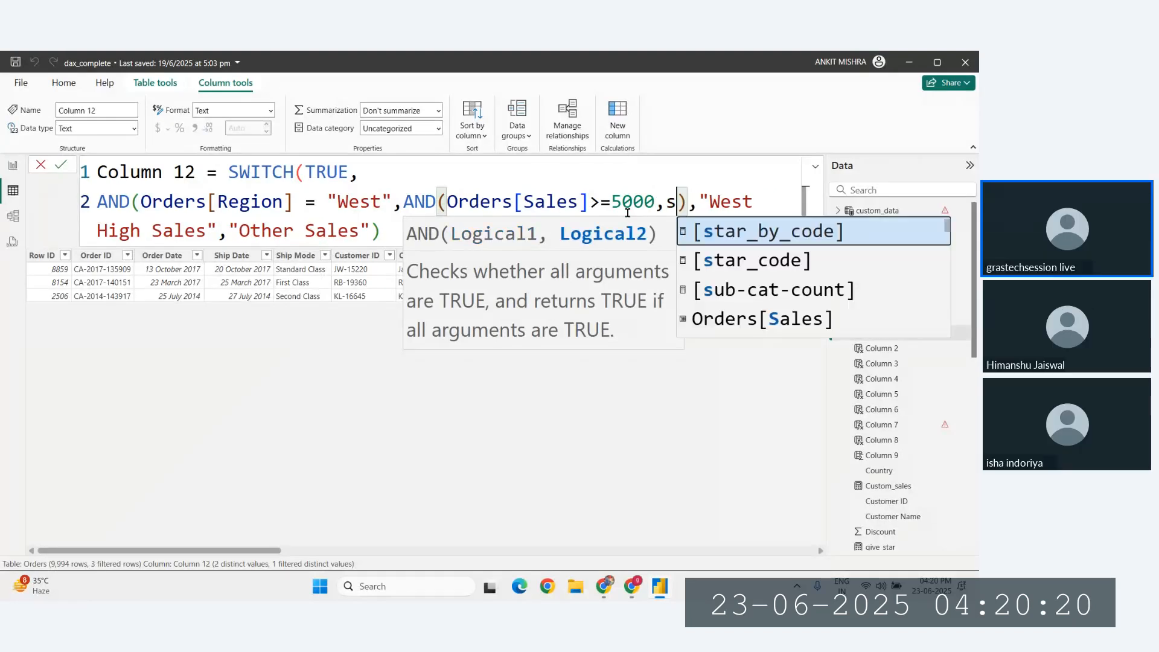
{"action": "key", "text": "BackSpace"}
{"action": "type", "text": "eg"}
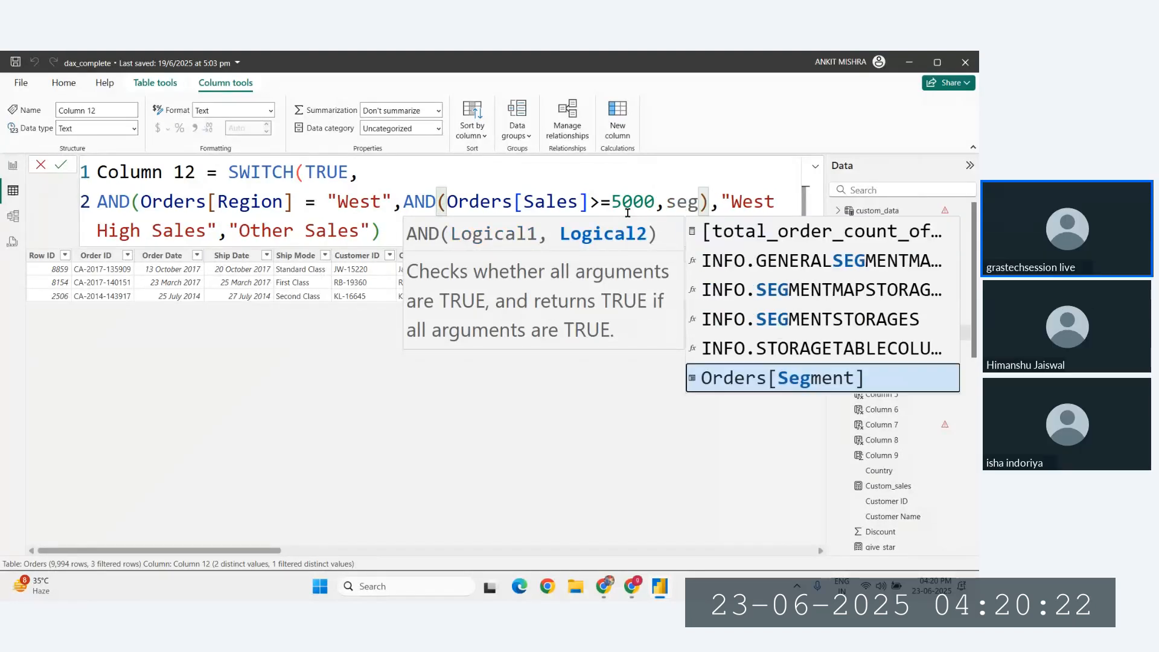
{"action": "key", "text": "Tab"}
{"action": "type", "text": "= "}
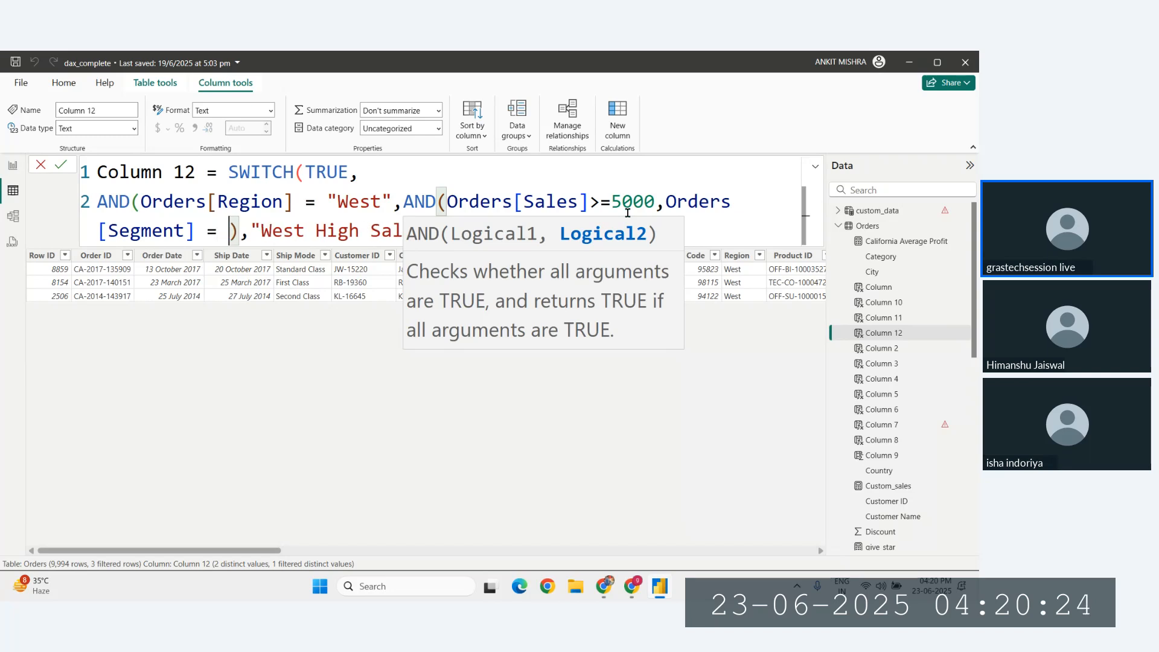
{"action": "type", "text": "\"\""}
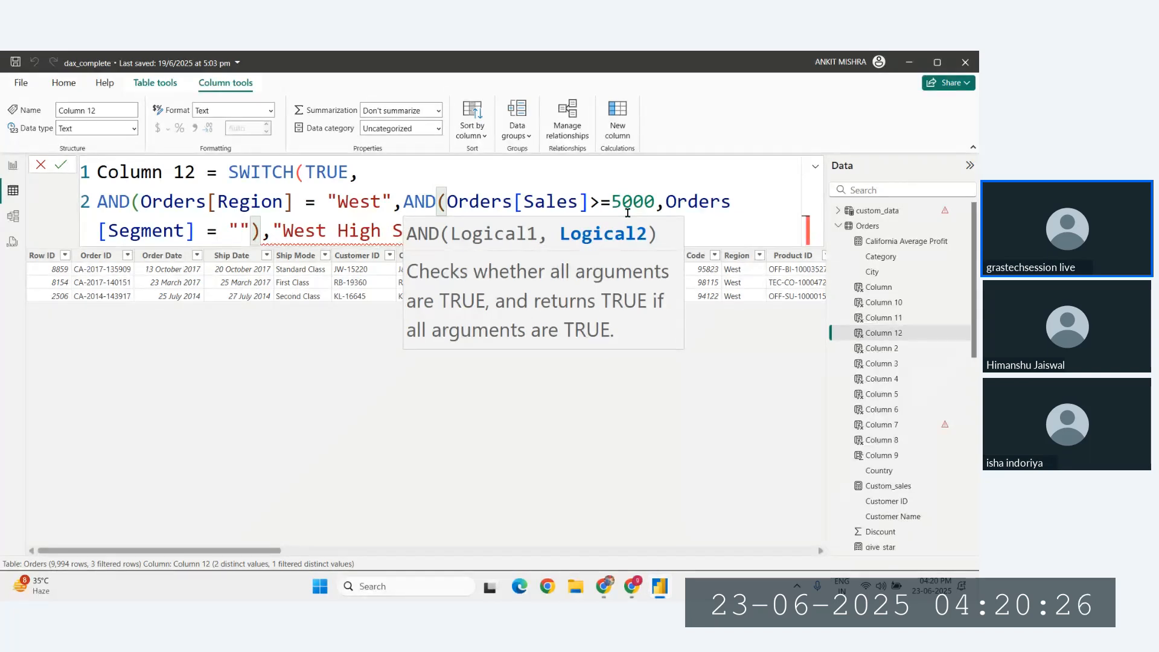
{"action": "type", "text": "Consumer"}
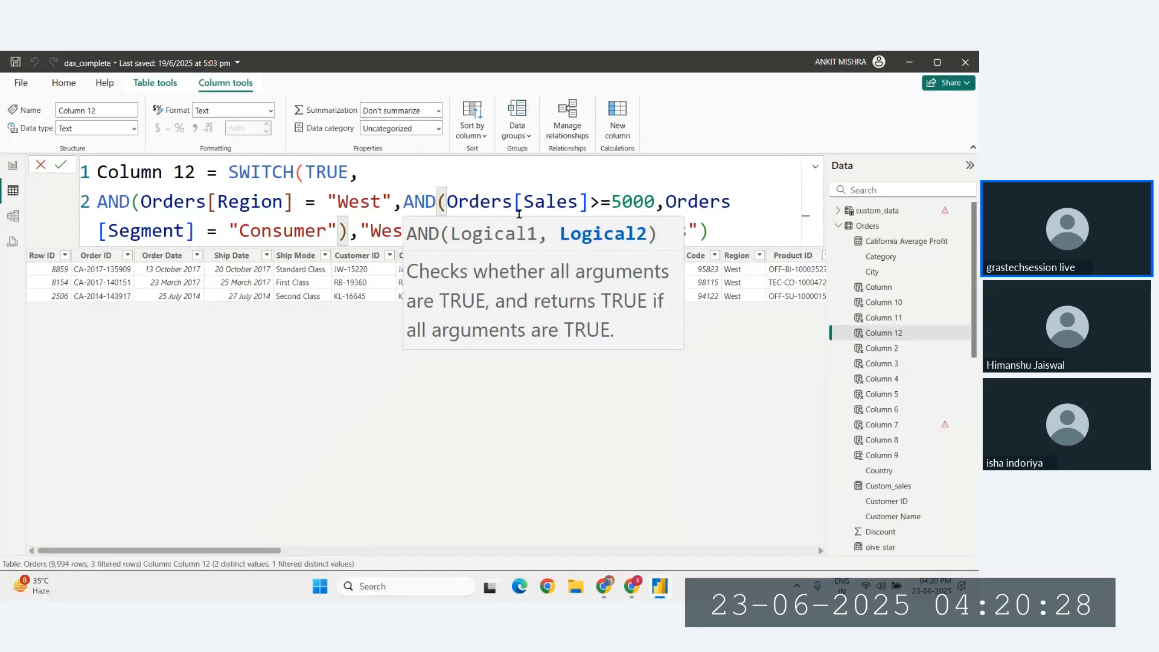
{"action": "left_click", "coordinate": [356, 233]}
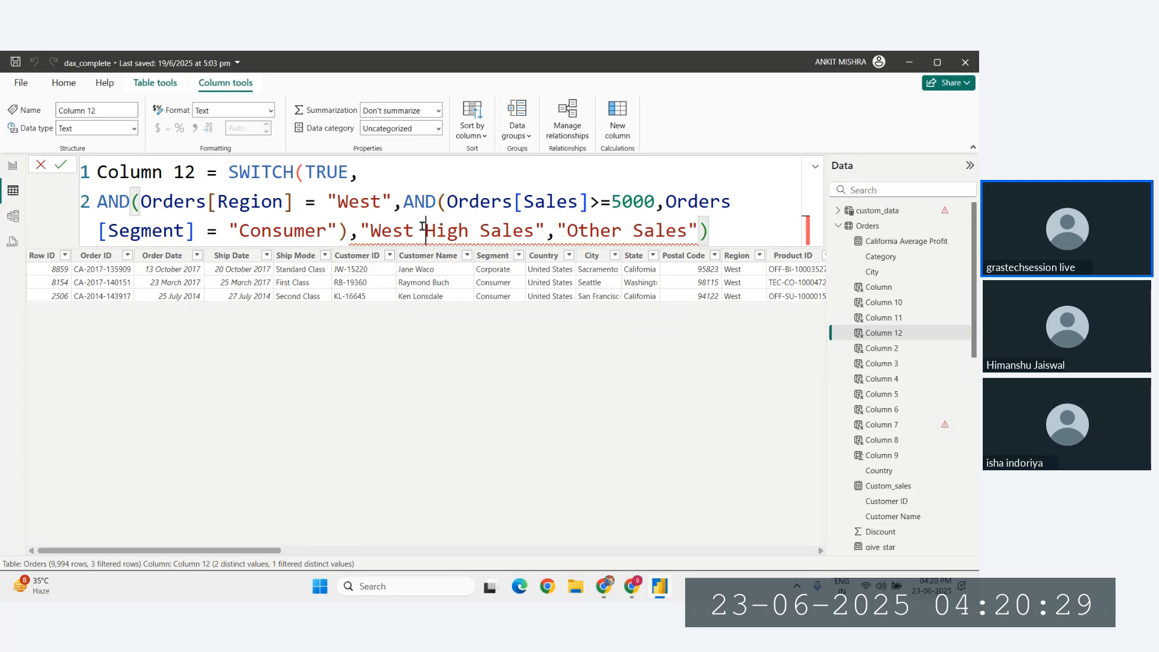
{"action": "left_click", "coordinate": [345, 233]}
{"action": "type", "text": ")"}
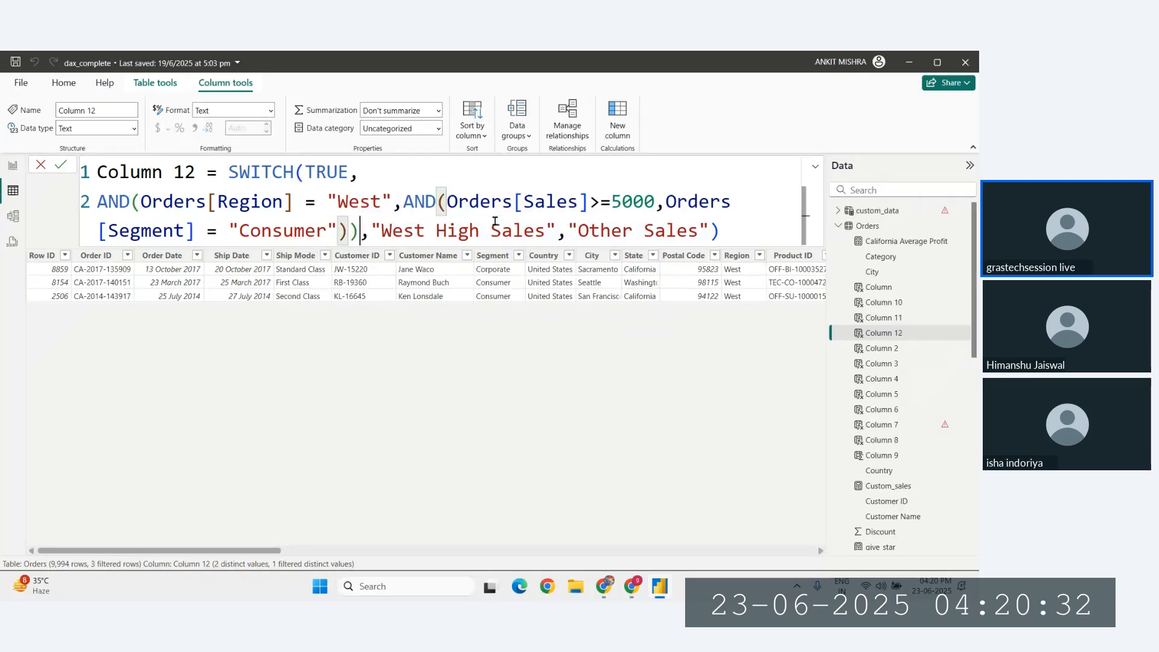
Change the matching result text to "West Consumer High Sales" and commit the formula.
{"action": "key", "text": "Up"}
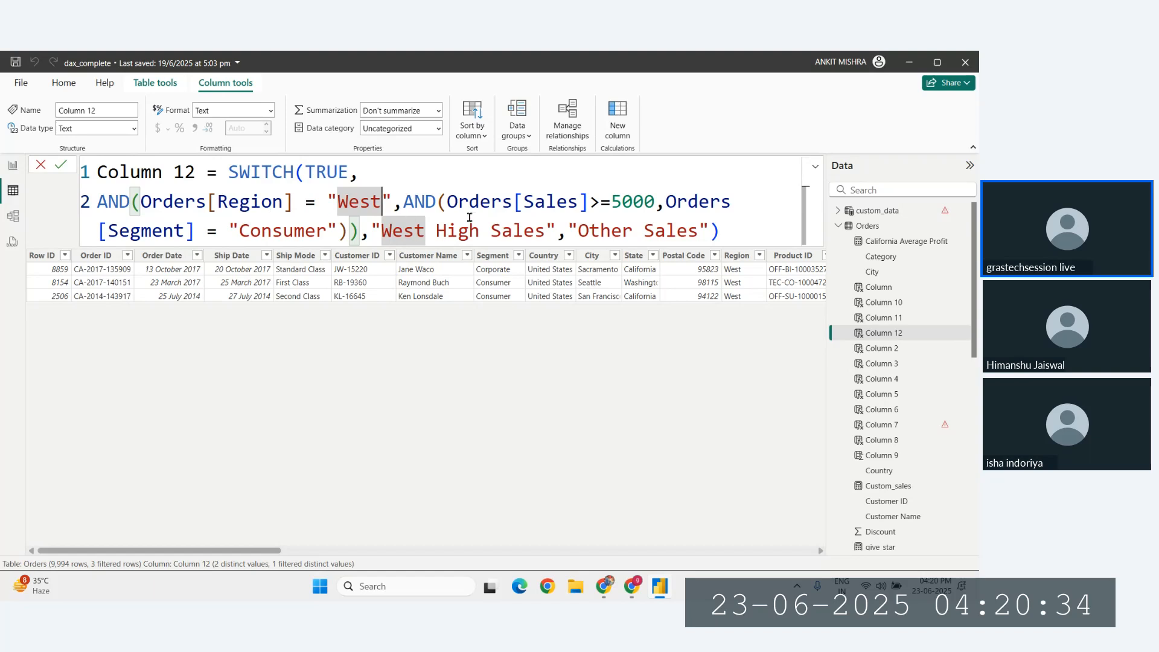
{"action": "left_click", "coordinate": [100, 201]}
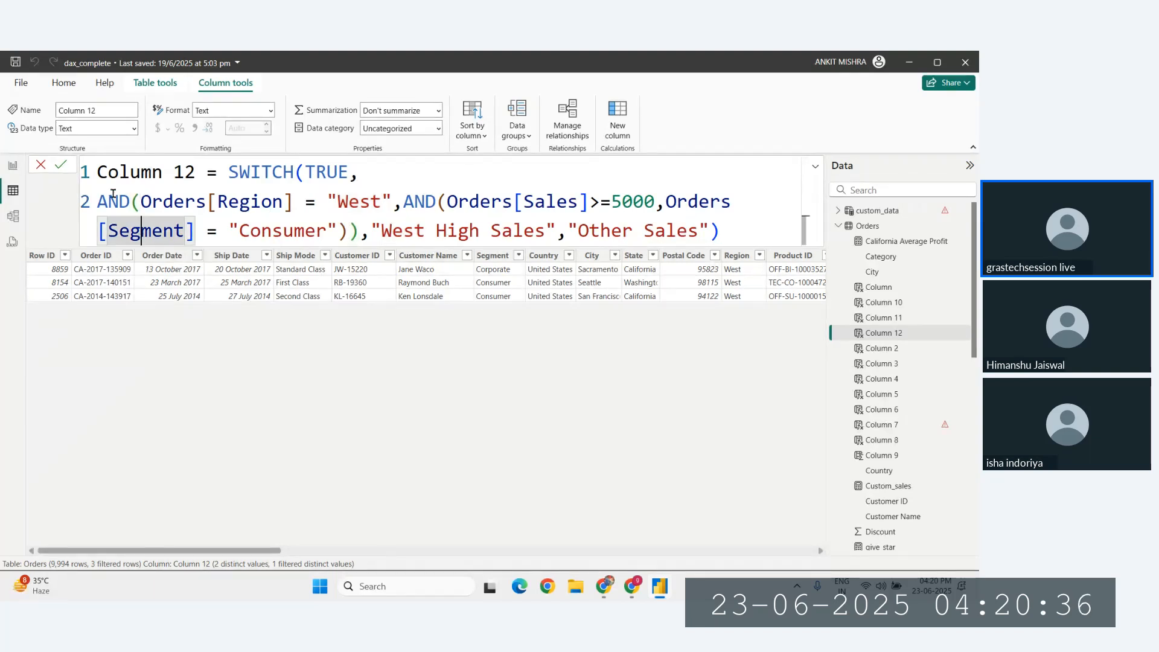
{"action": "triple_click", "coordinate": [354, 230]}
{"action": "left_click", "coordinate": [375, 230]}
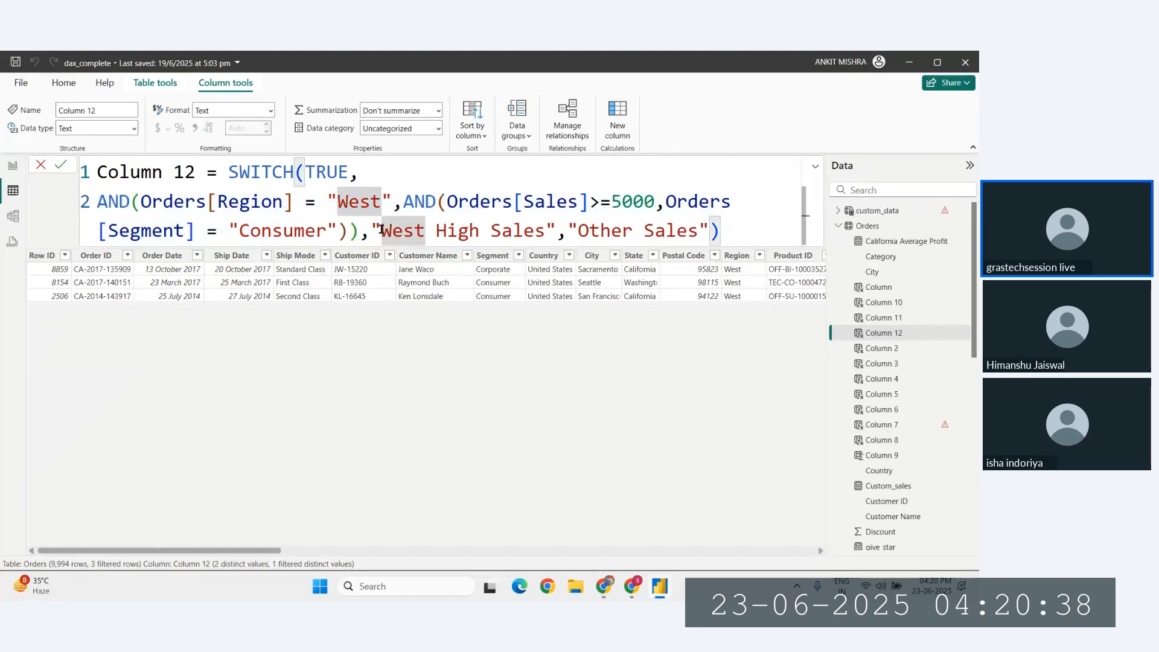
{"action": "left_click", "coordinate": [503, 230]}
{"action": "left_click_drag", "start_coordinate": [367, 230], "coordinate": [461, 230]}
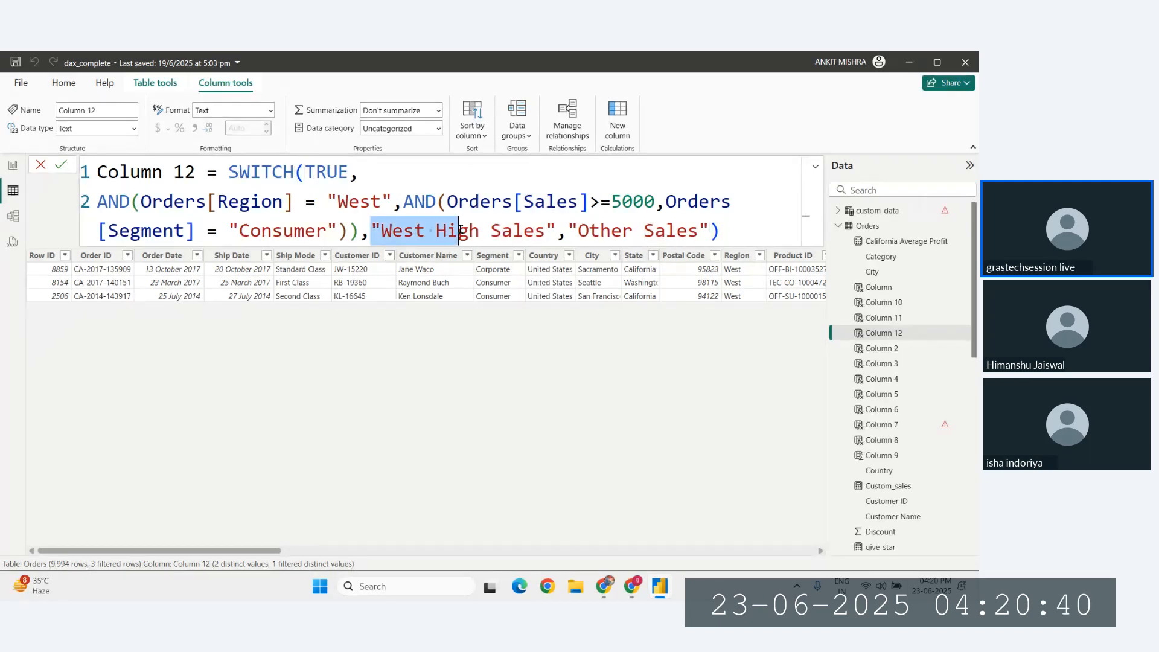
{"action": "left_click", "coordinate": [501, 230]}
{"action": "key", "text": "Left"}
{"action": "key", "text": "Left"}
{"action": "key", "text": "Left"}
{"action": "key", "text": "Left"}
{"action": "key", "text": "Left"}
{"action": "key", "text": "Left"}
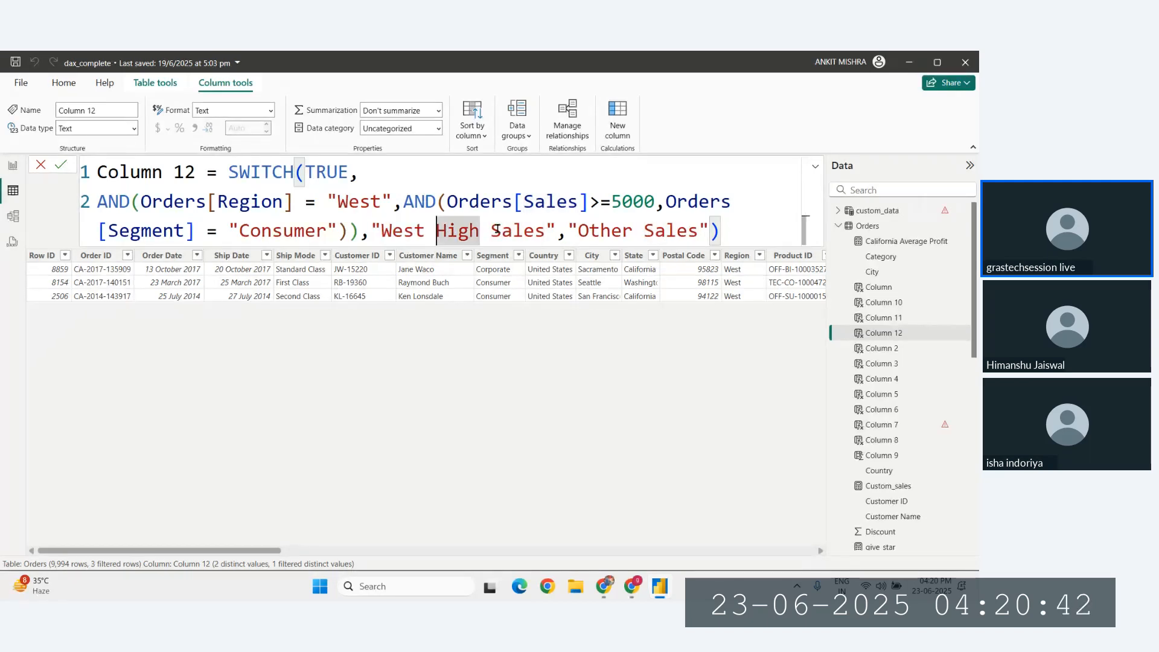
{"action": "type", "text": "Consumer"}
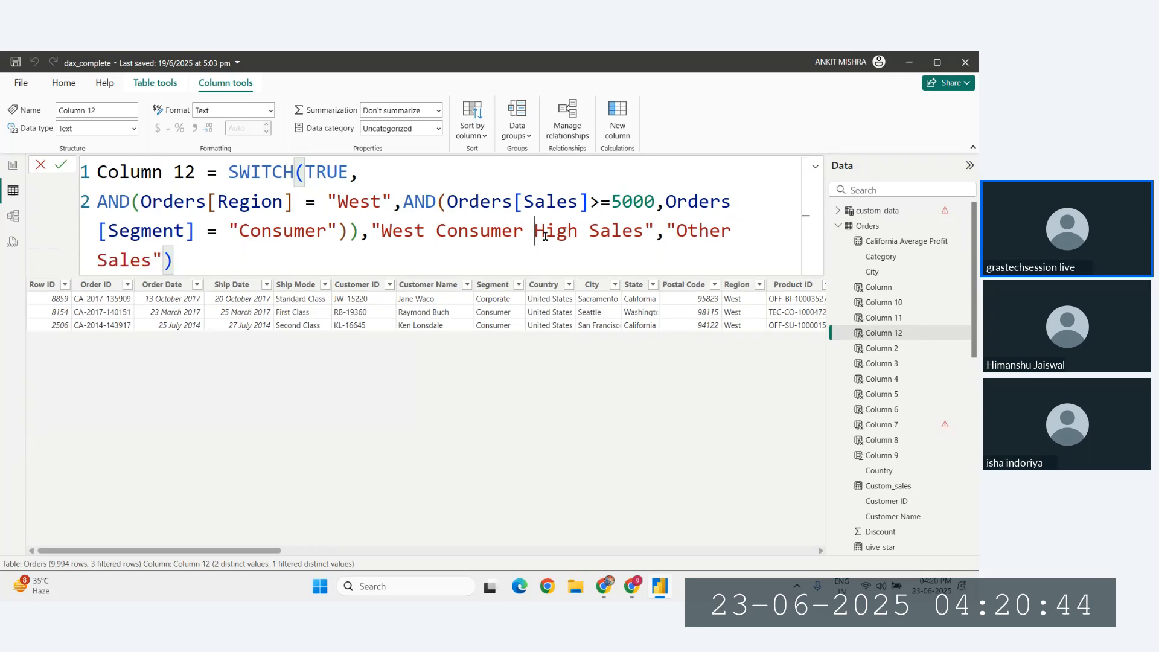
{"action": "left_click", "coordinate": [380, 258]}
{"action": "key", "text": "Return"}
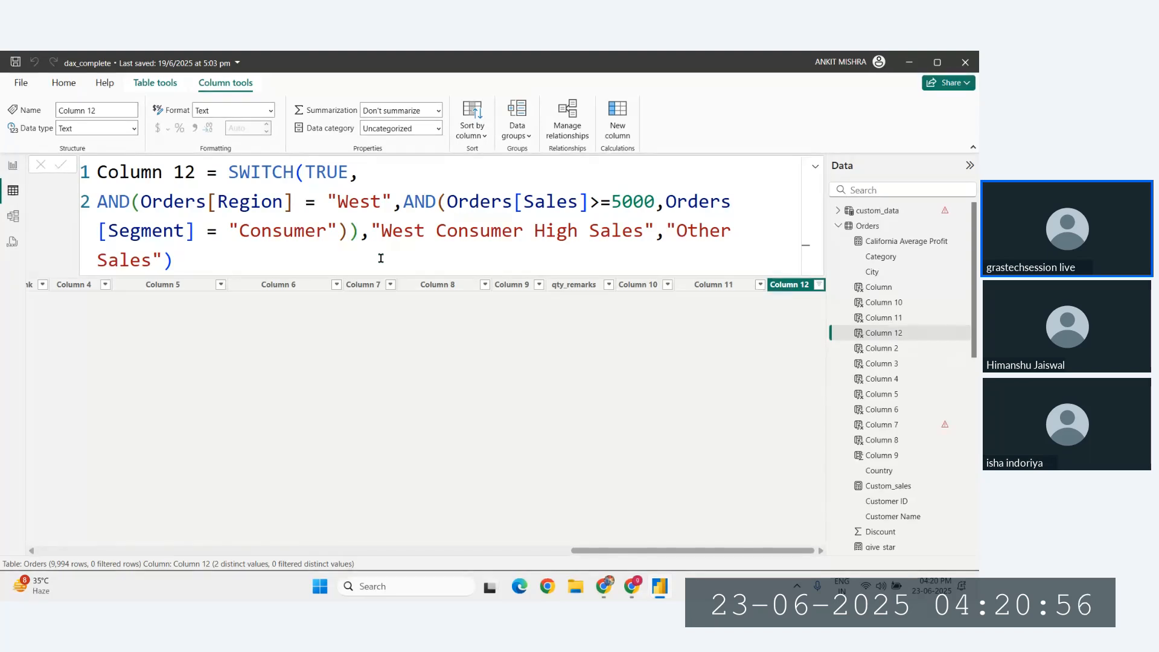
Try "Consumers" as the Segment value in the formula and restore it to "Consumer".
{"action": "left_click", "coordinate": [325, 229]}
{"action": "type", "text": "s"}
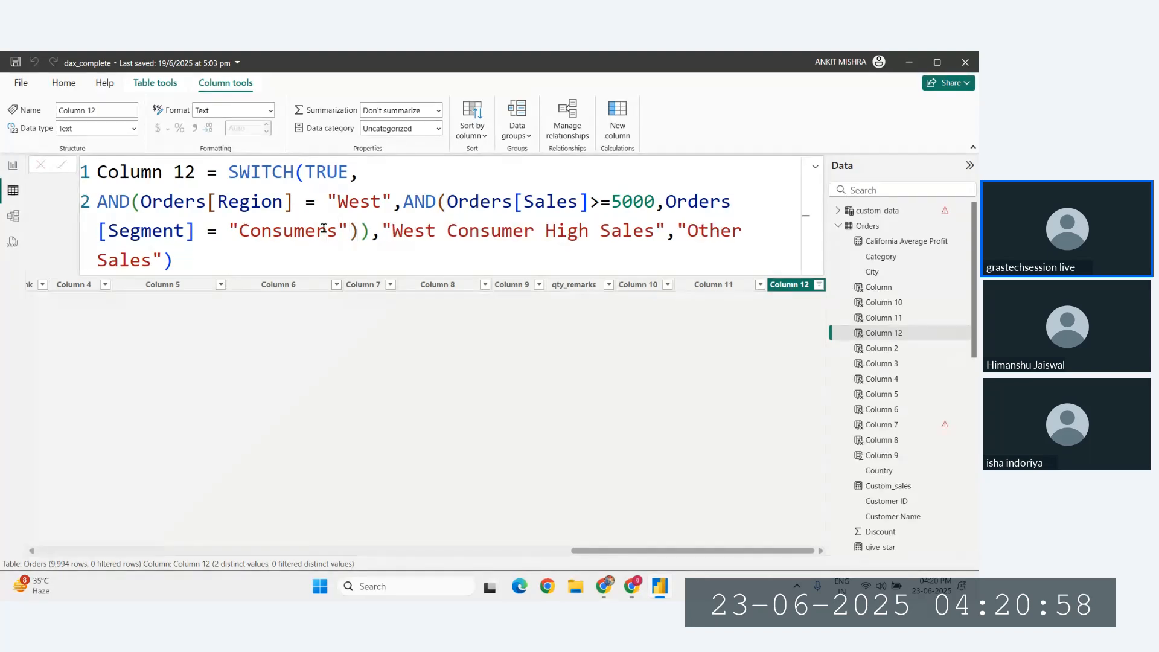
{"action": "key", "text": "Return"}
{"action": "left_click", "coordinate": [336, 231]}
{"action": "key", "text": "BackSpace"}
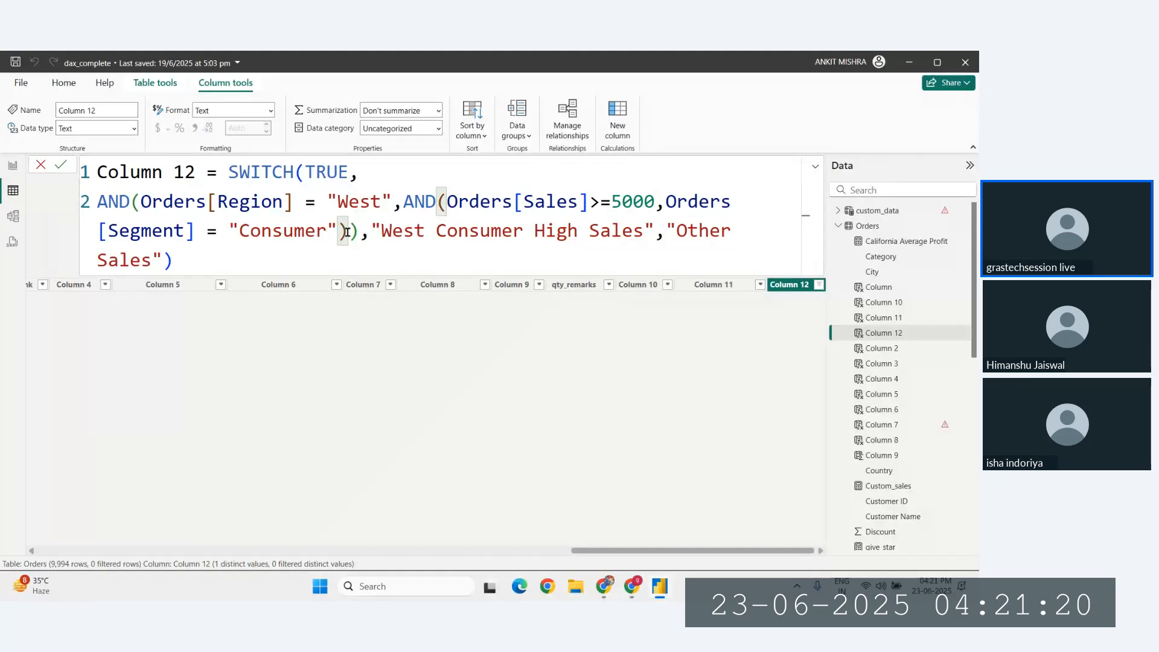
Remove the Segment condition and the nested AND, leaving Orders[Sales]>=5000 as the outer AND's second argument, and commit the formula.
{"action": "left_click_drag", "start_coordinate": [349, 233], "coordinate": [661, 203]}
{"action": "key", "text": "BackSpace"}
{"action": "key", "text": "BackSpace"}
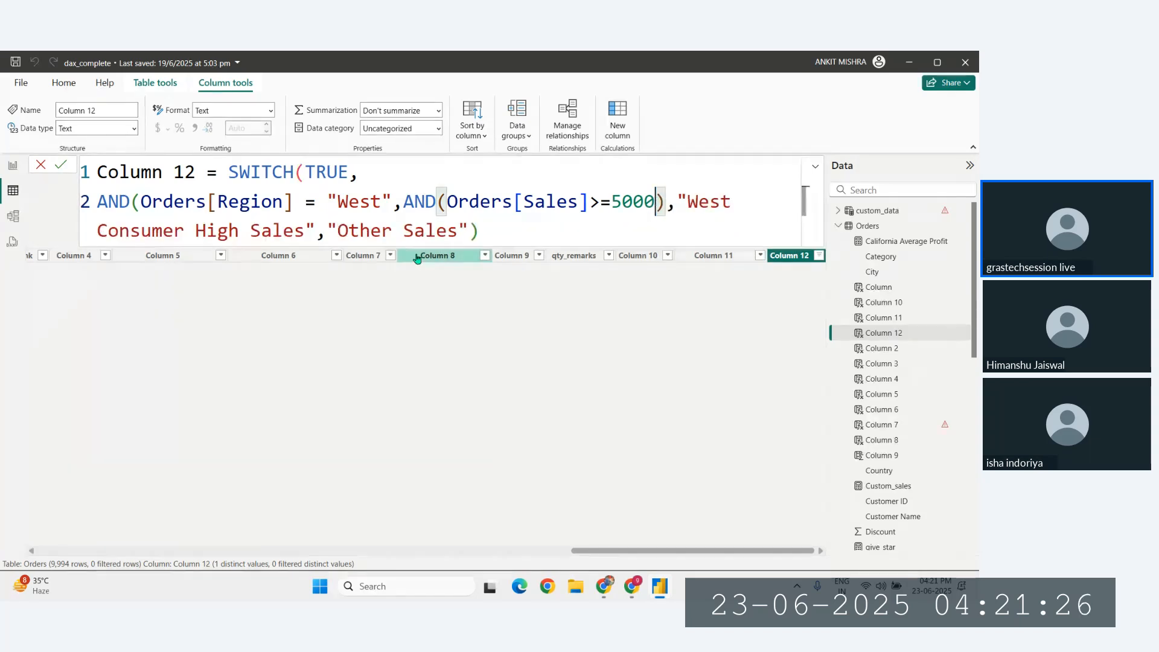
{"action": "left_click_drag", "start_coordinate": [448, 204], "coordinate": [402, 204]}
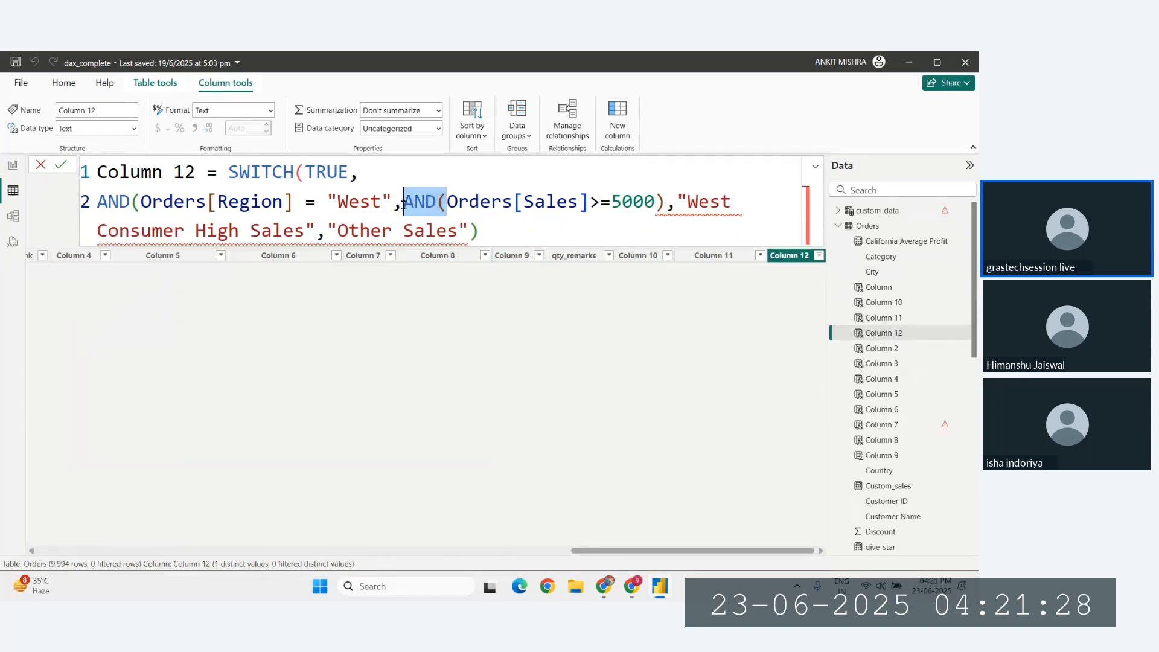
{"action": "key", "text": "BackSpace"}
{"action": "left_click", "coordinate": [553, 228]}
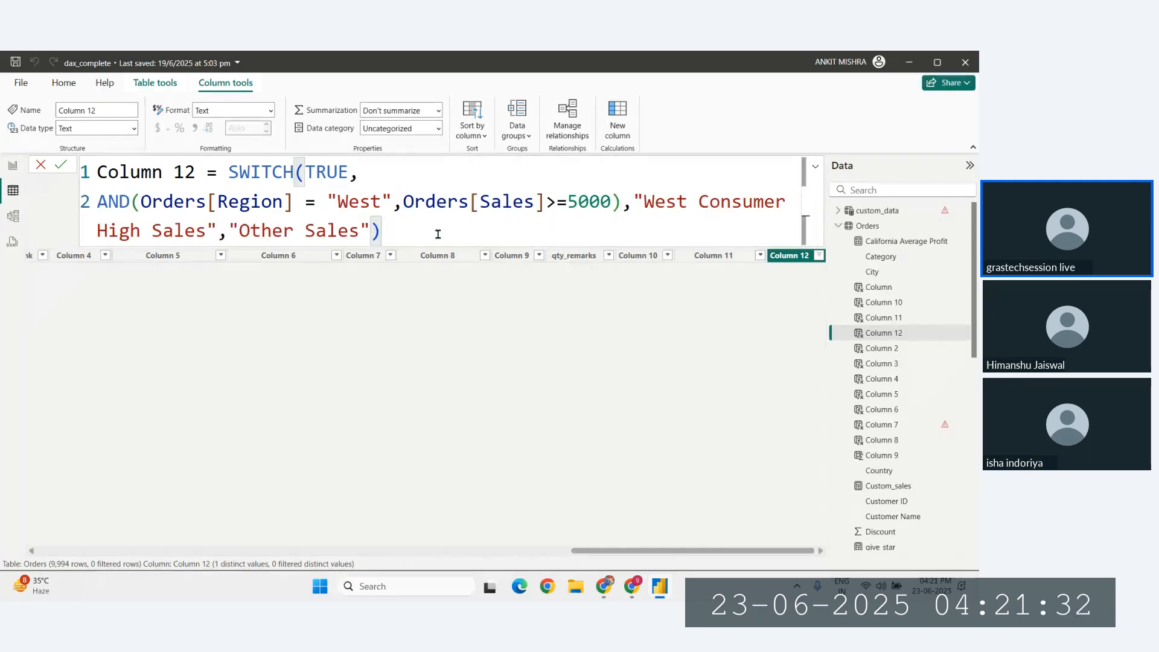
{"action": "key", "text": "Return"}
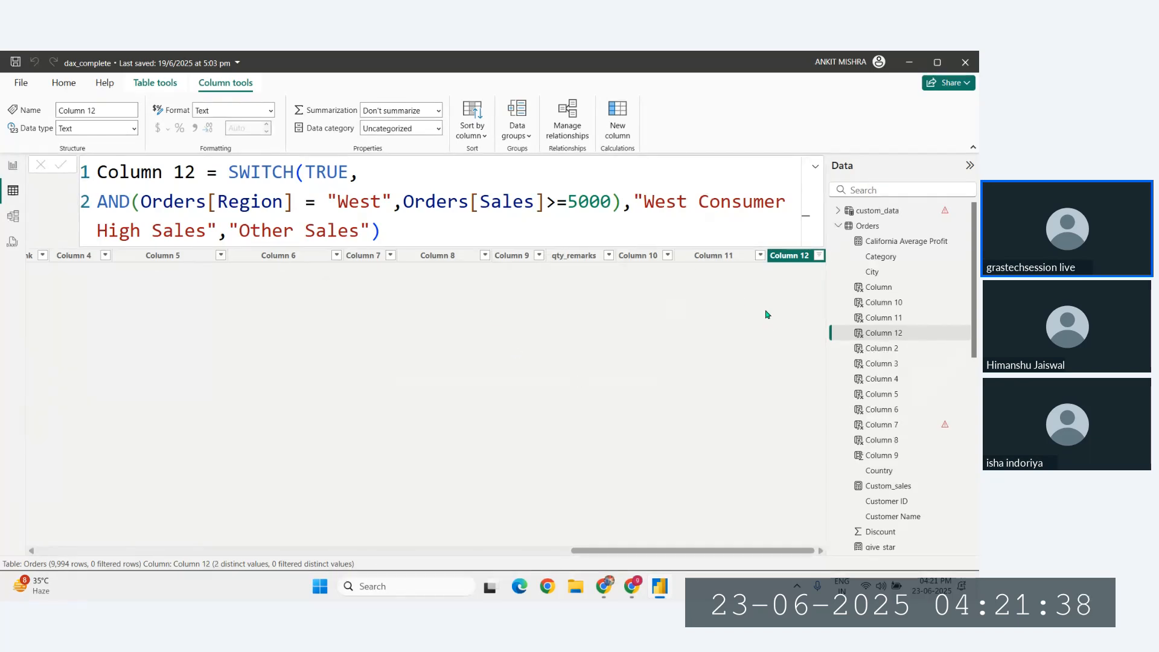
Reset the Column 12 filter to include all values so every Orders row is displayed.
{"action": "left_click", "coordinate": [387, 232]}
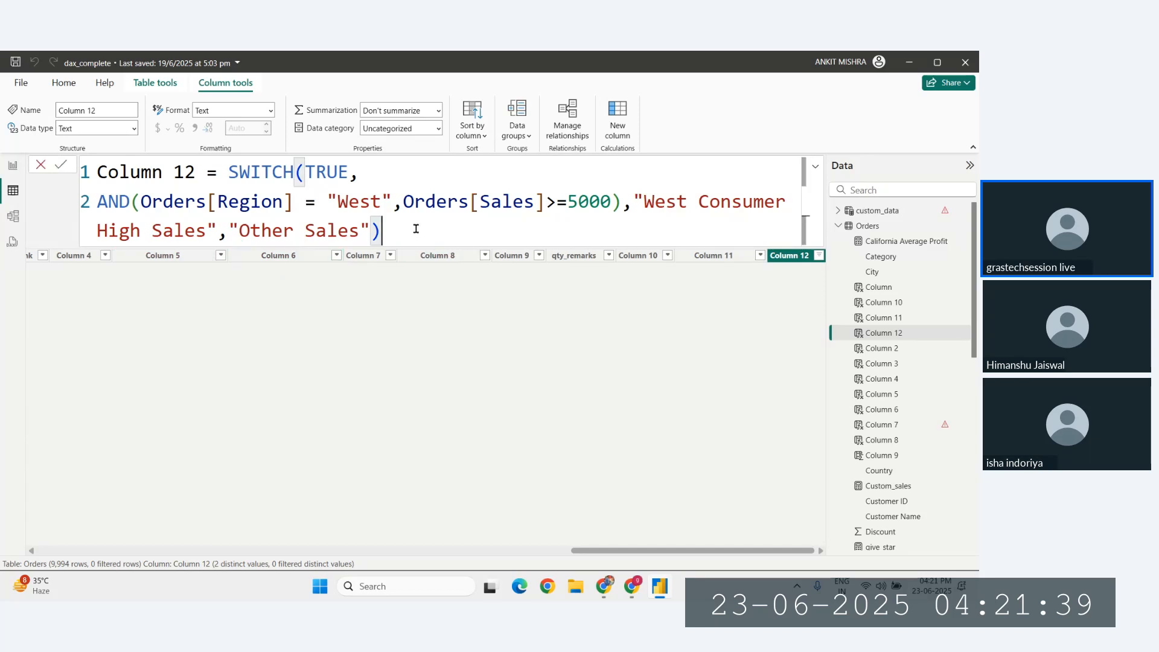
{"action": "left_click", "coordinate": [819, 255]}
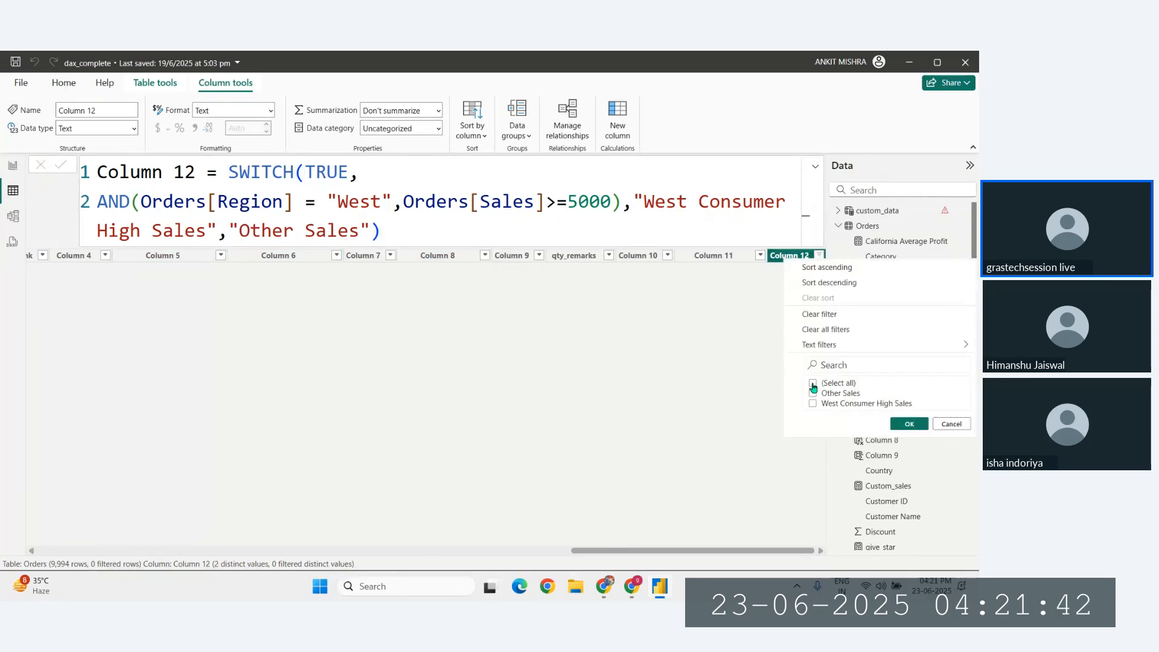
{"action": "left_click", "coordinate": [813, 384]}
{"action": "left_click", "coordinate": [910, 423]}
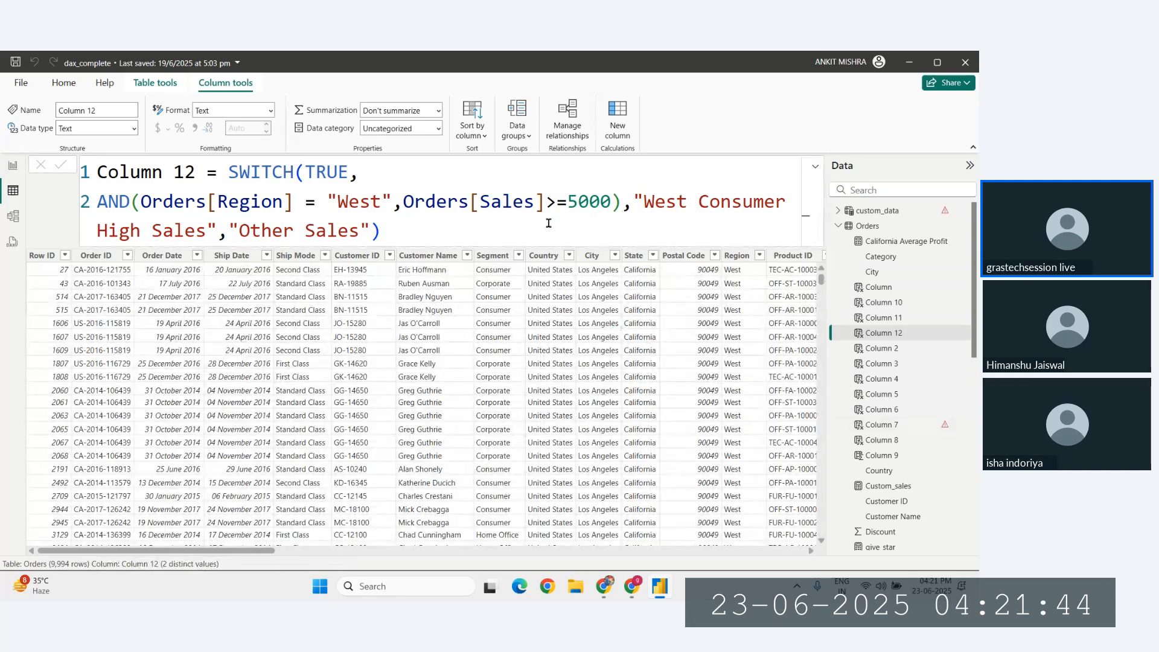
Restore the nested AND combining Orders[Sales]>=5000 with Orders[Segment] = "Consumer" in the Column 12 formula and commit it.
{"action": "left_click", "coordinate": [511, 230]}
{"action": "type", "text": "AND(Orders[Sales]>=5000"}
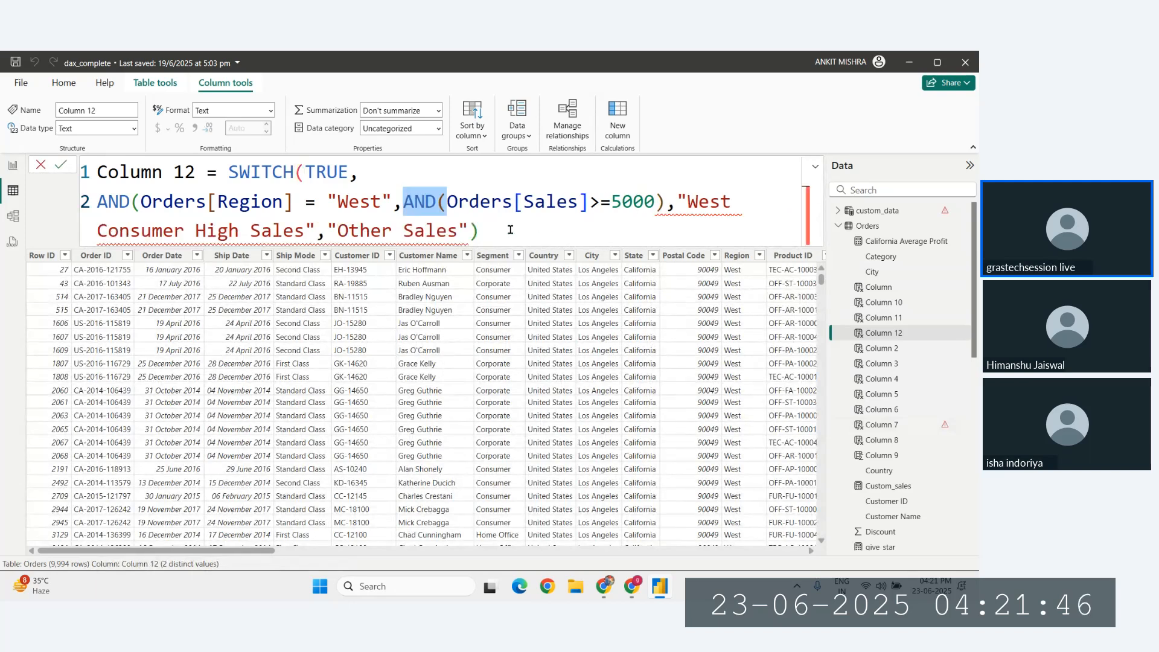
{"action": "type", "text": ",Orders[Segment] = \"Consumer\")"}
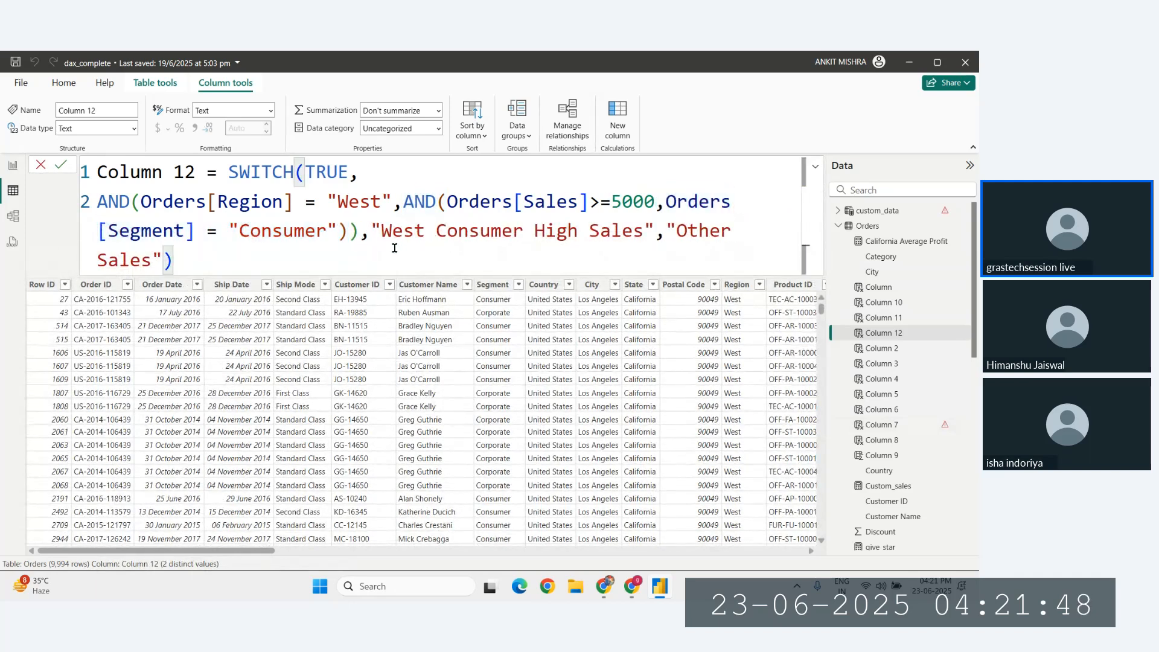
{"action": "key", "text": "Return"}
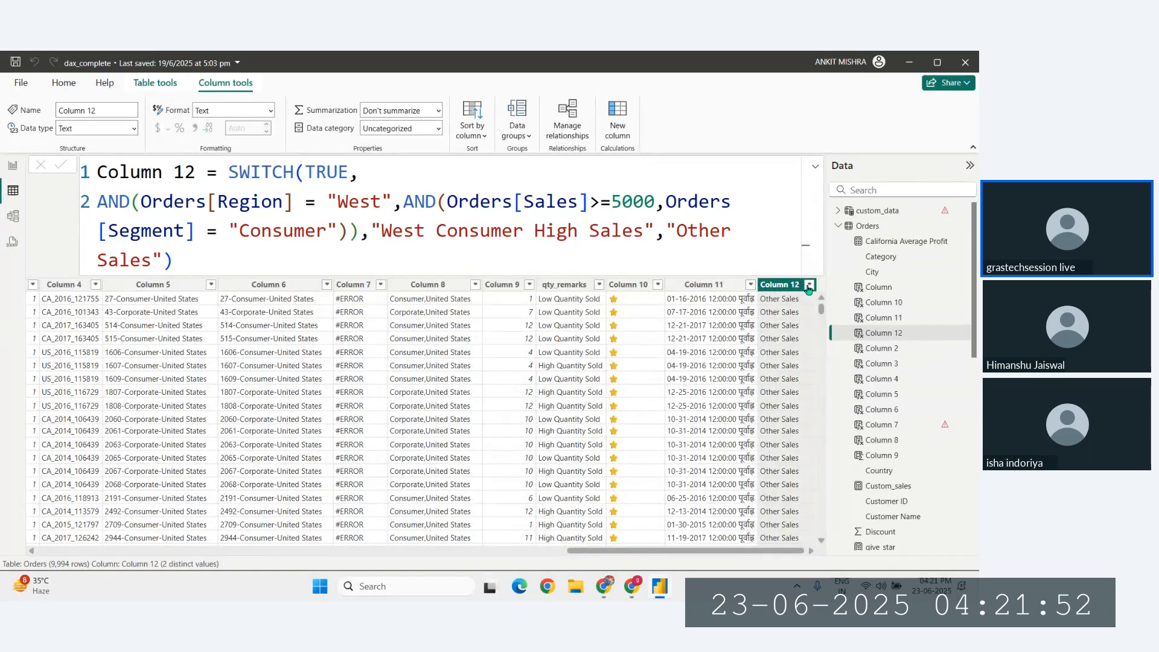
Filter Column 12 to only the "West Consumer High Sales" value.
{"action": "left_click", "coordinate": [810, 285]}
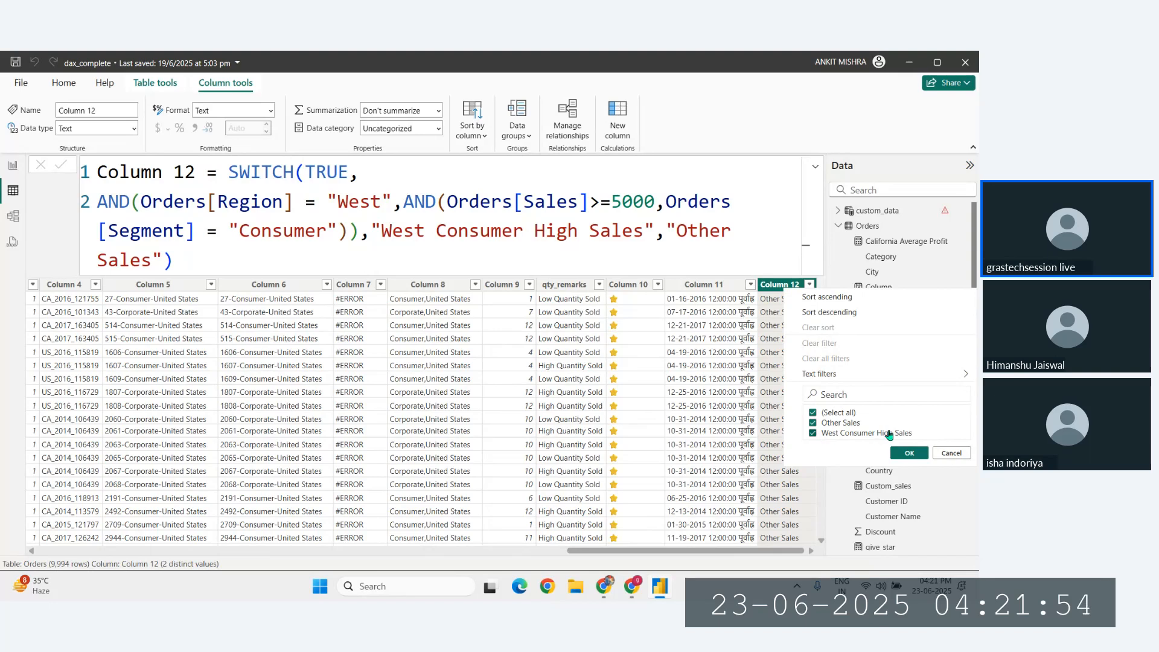
{"action": "left_click", "coordinate": [812, 412]}
{"action": "left_click", "coordinate": [813, 433]}
{"action": "left_click", "coordinate": [892, 453]}
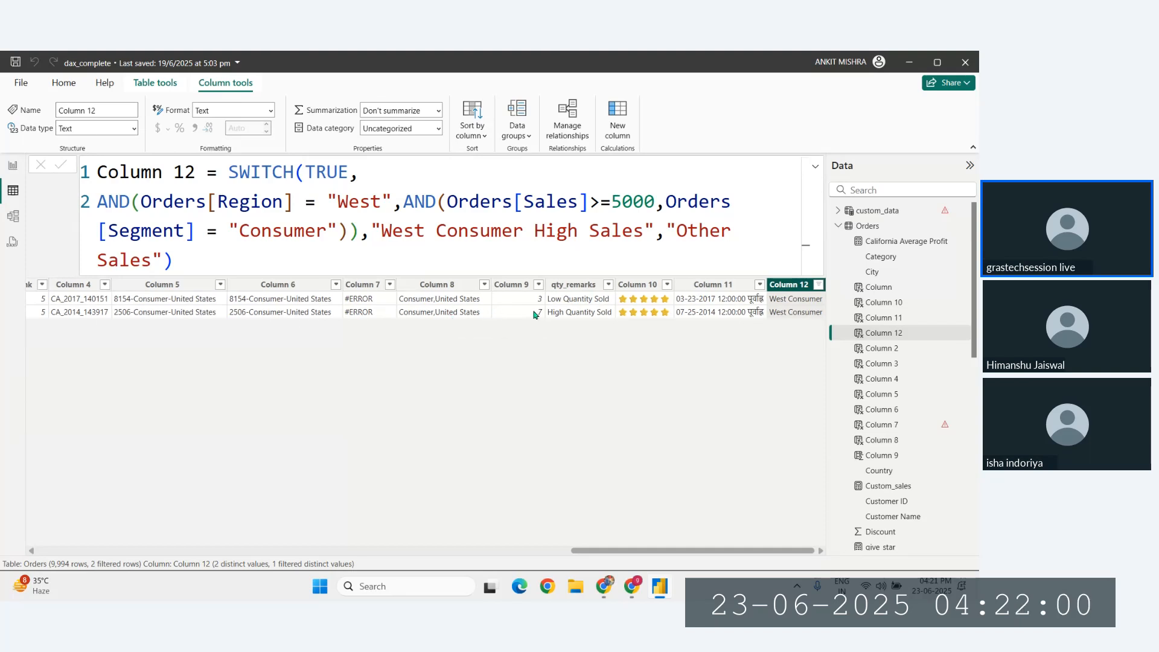
Examine the Sales, Segment and Region values of the filtered rows against the conditions in the Column 12 formula.
{"action": "scroll", "coordinate": [303, 315], "scroll_direction": "left", "scroll_amount": 3}
{"action": "scroll", "coordinate": [292, 311], "scroll_direction": "left", "scroll_amount": 3}
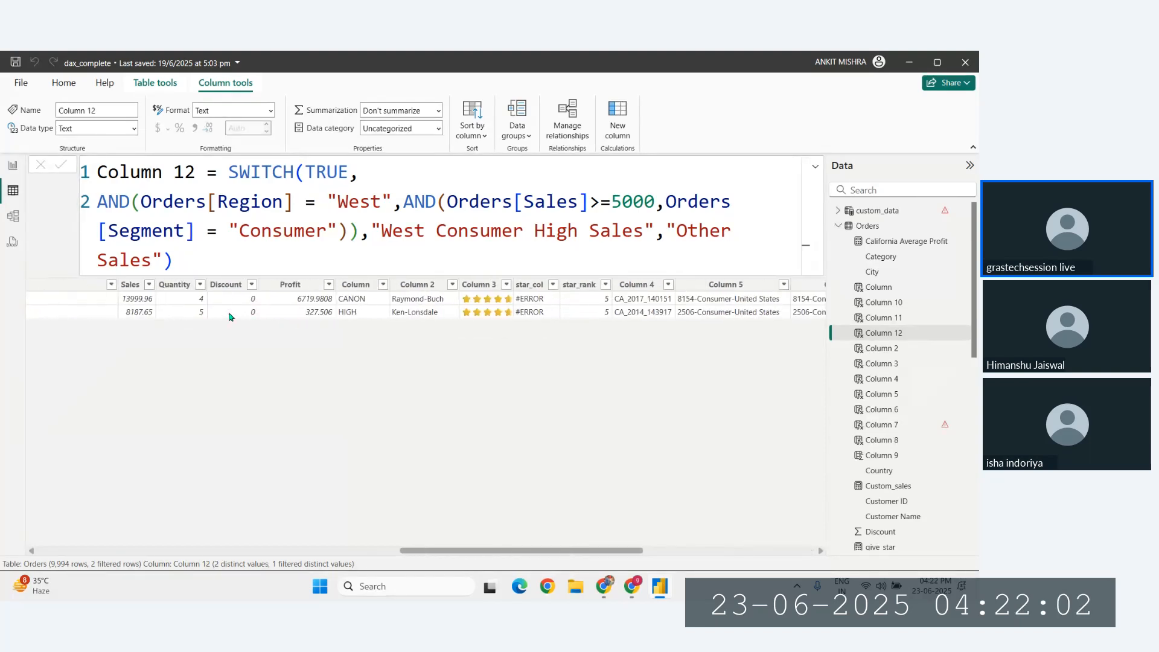
{"action": "scroll", "coordinate": [399, 325], "scroll_direction": "left", "scroll_amount": 3}
{"action": "scroll", "coordinate": [399, 325], "scroll_direction": "left", "scroll_amount": 6}
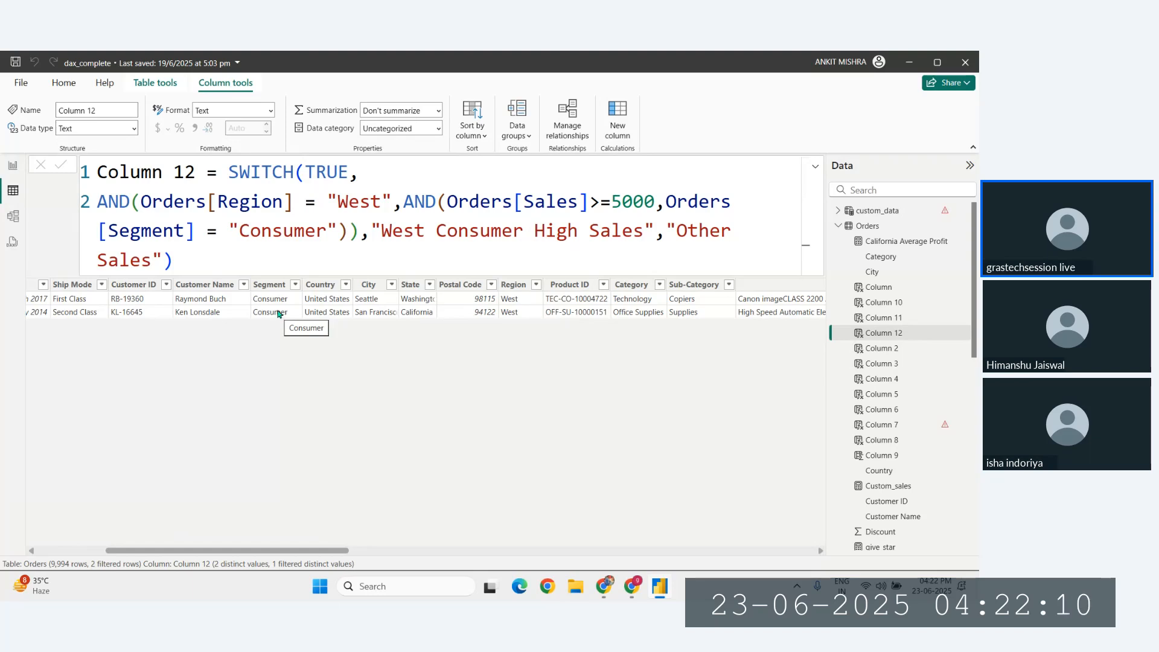
{"action": "scroll", "coordinate": [278, 313], "scroll_direction": "right", "scroll_amount": 3}
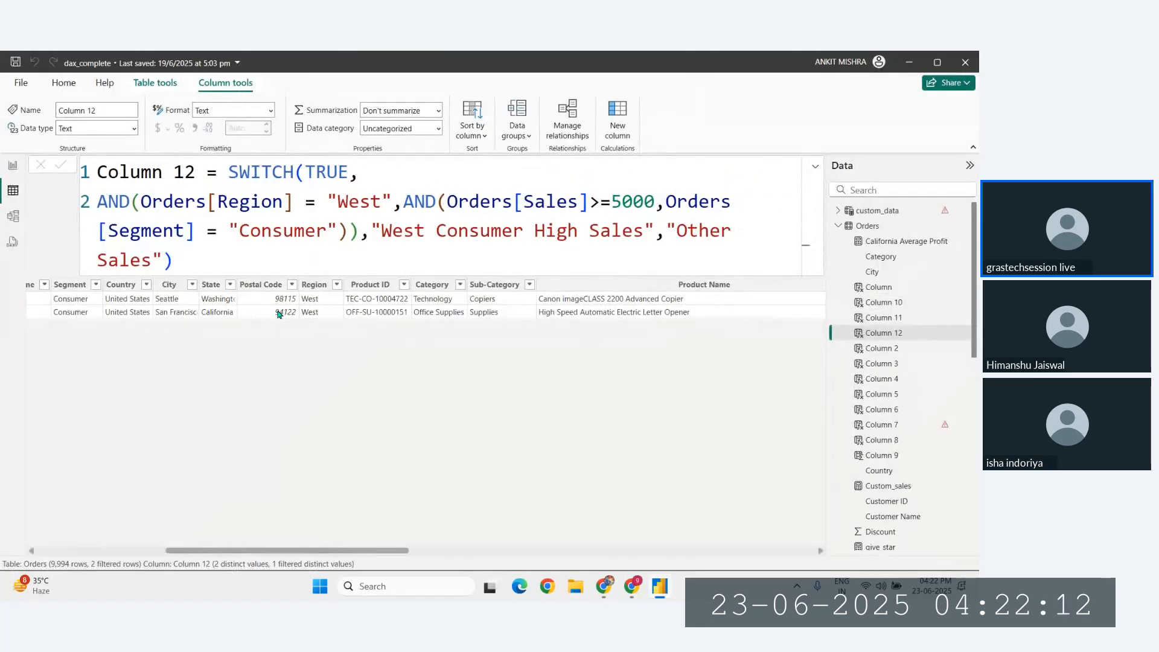
{"action": "scroll", "coordinate": [279, 313], "scroll_direction": "right", "scroll_amount": 5}
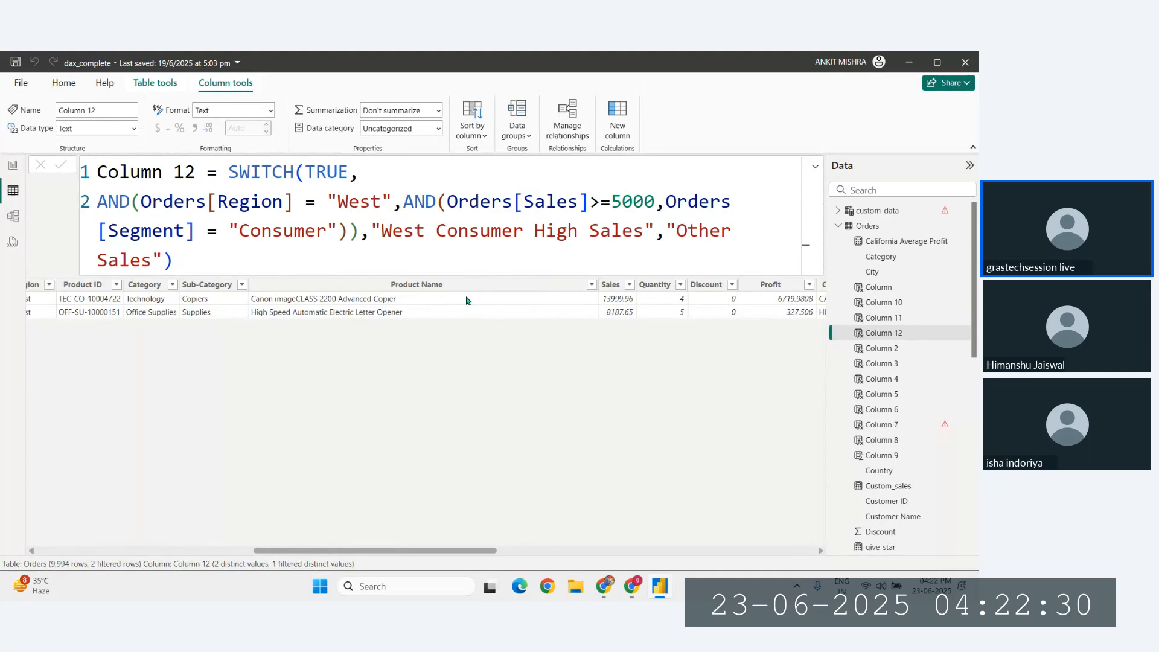
{"action": "scroll", "coordinate": [466, 300], "scroll_direction": "left", "scroll_amount": 10}
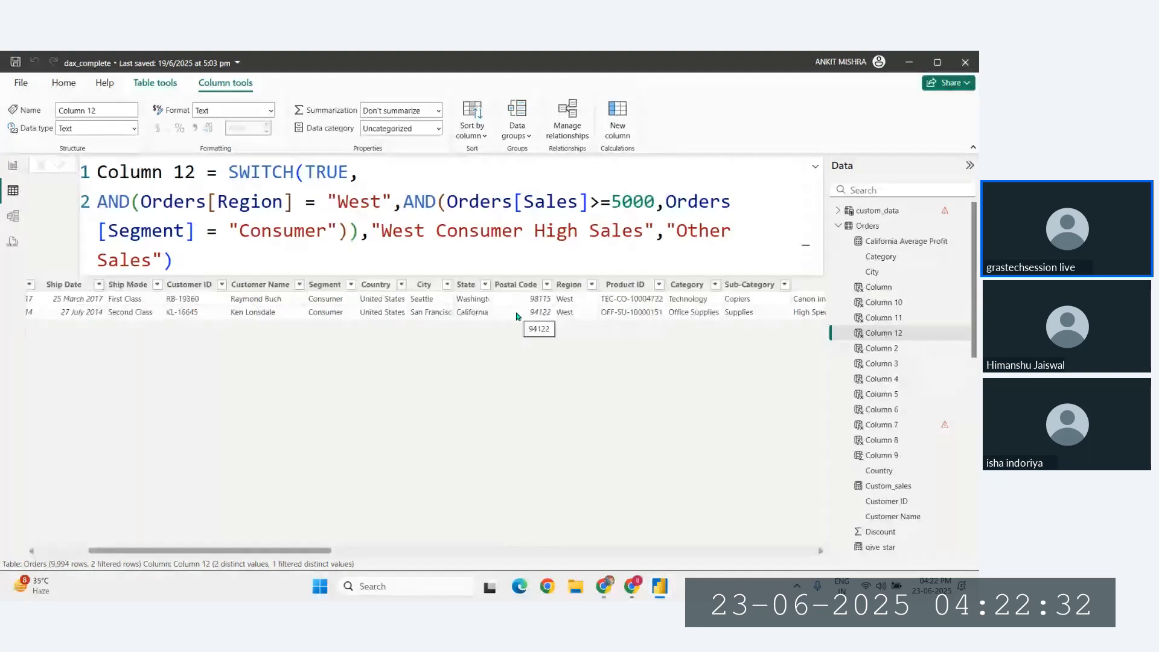
{"action": "left_click", "coordinate": [219, 262]}
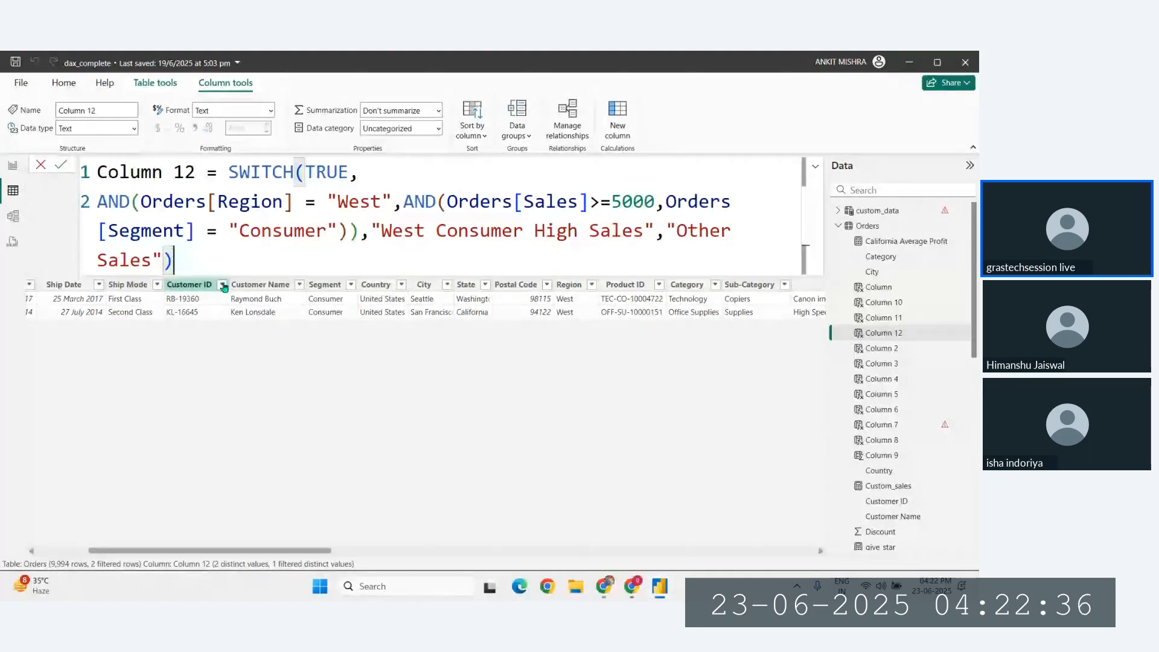
{"action": "key", "text": "Return"}
Remove the "West Consumer High Sales" restriction from Column 12 and reselect all of its values.
{"action": "scroll", "coordinate": [777, 317], "scroll_direction": "right", "scroll_amount": 10}
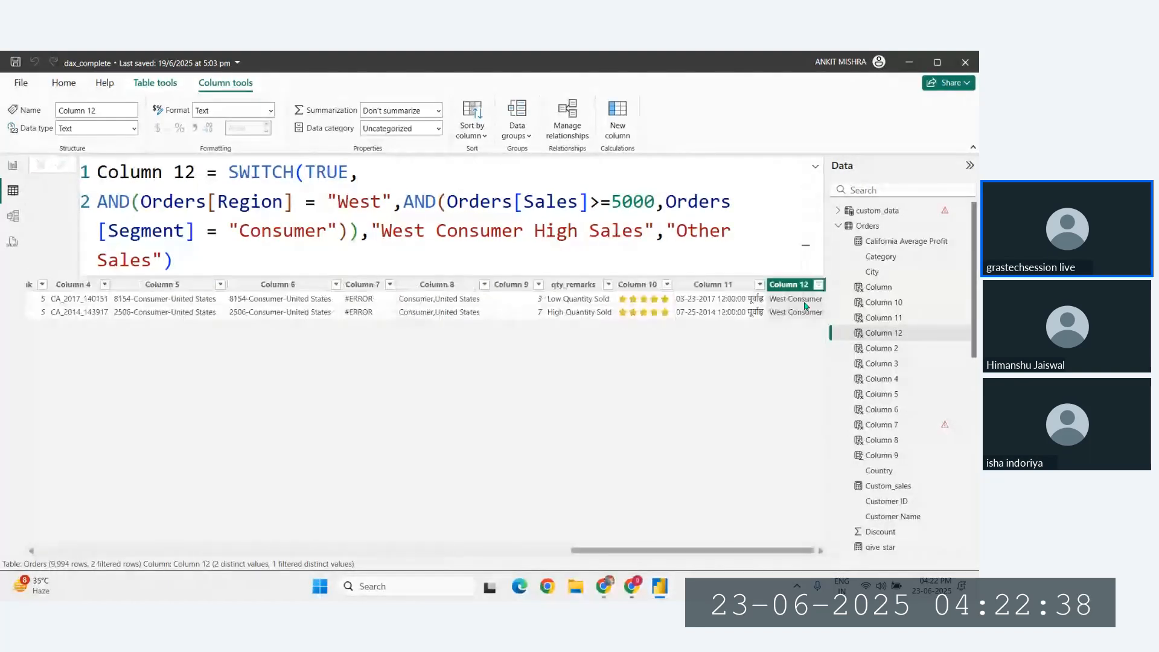
{"action": "left_click", "coordinate": [818, 284]}
{"action": "left_click", "coordinate": [813, 433]}
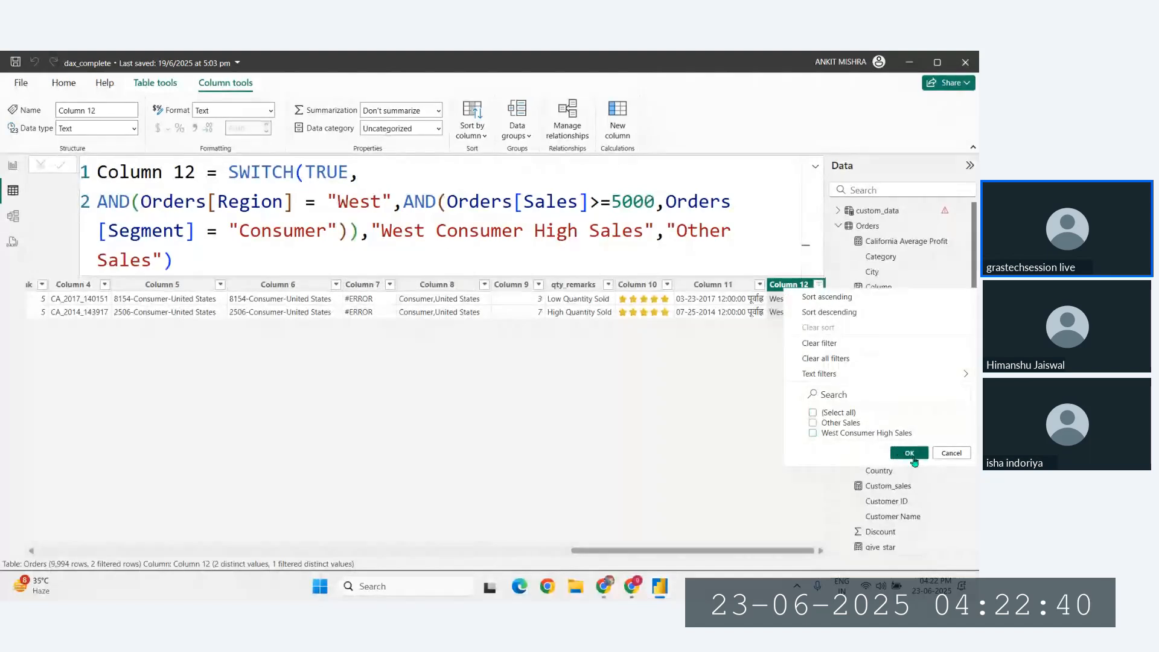
{"action": "left_click", "coordinate": [909, 453]}
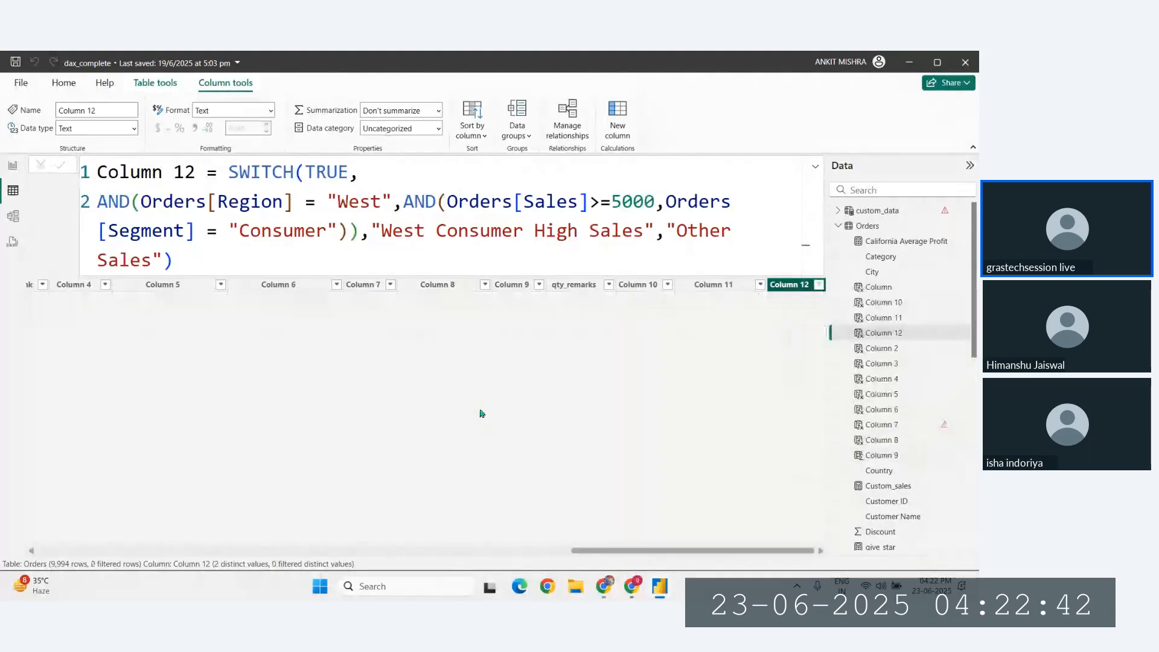
{"action": "left_click", "coordinate": [820, 284]}
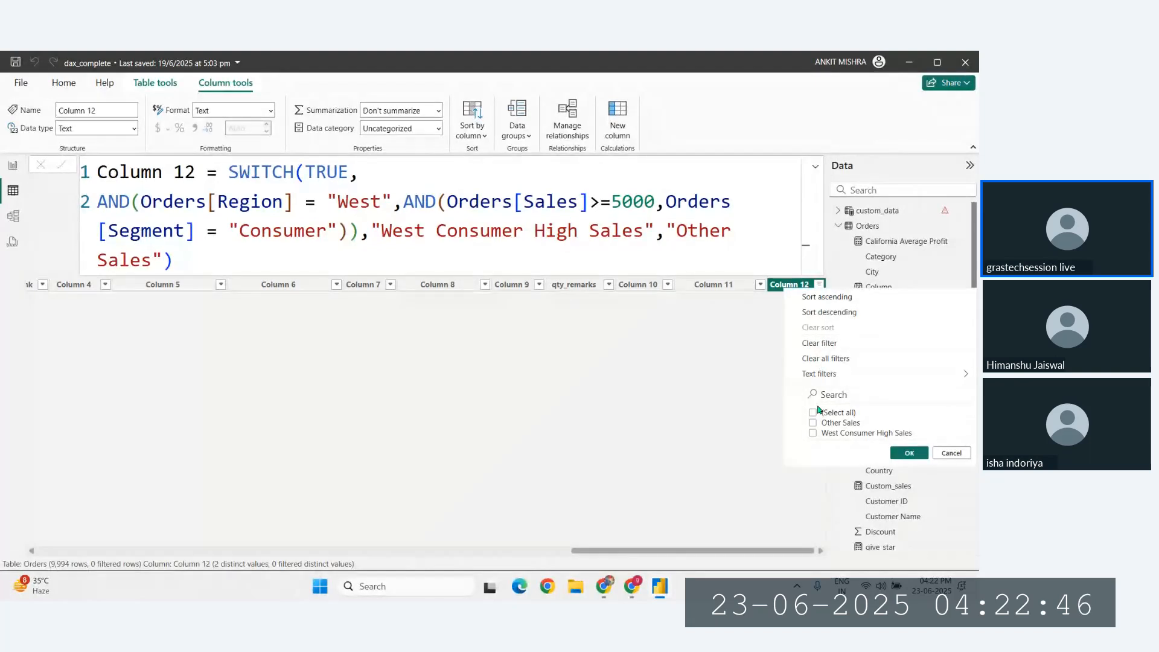
{"action": "left_click", "coordinate": [819, 412]}
{"action": "left_click", "coordinate": [909, 453]}
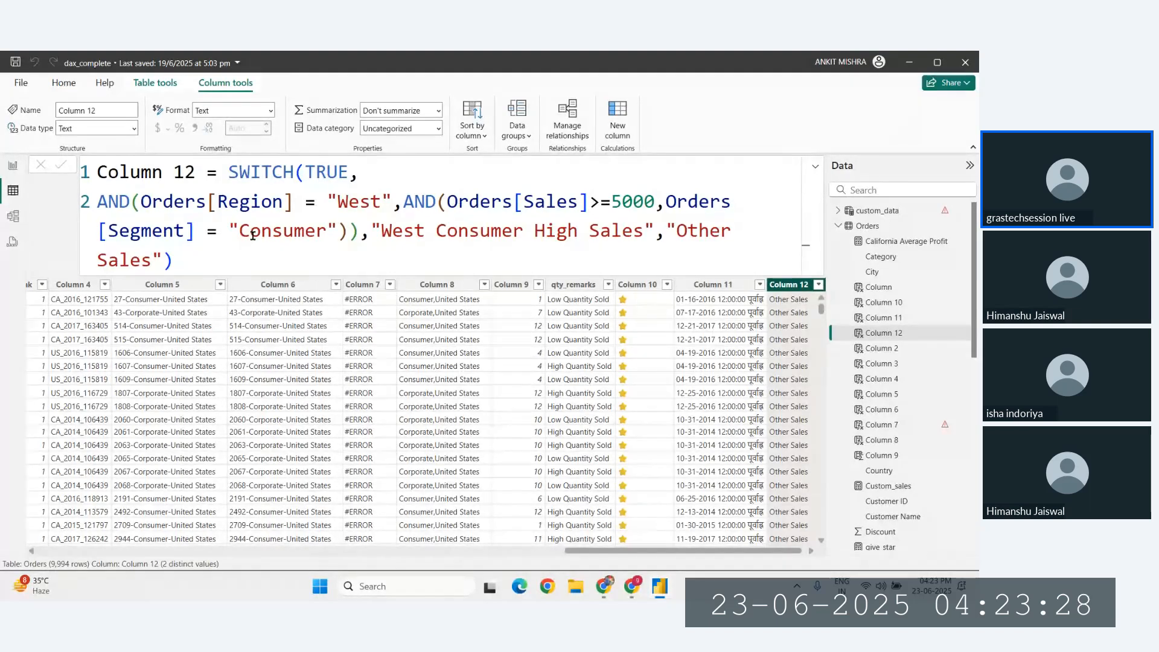
Switch to the DAX reference PDF in Chrome and review the AND function's Example 1 formula with its IF conditions and result texts.
{"action": "left_click", "coordinate": [598, 590]}
{"action": "scroll", "coordinate": [251, 393], "scroll_direction": "down", "scroll_amount": 5}
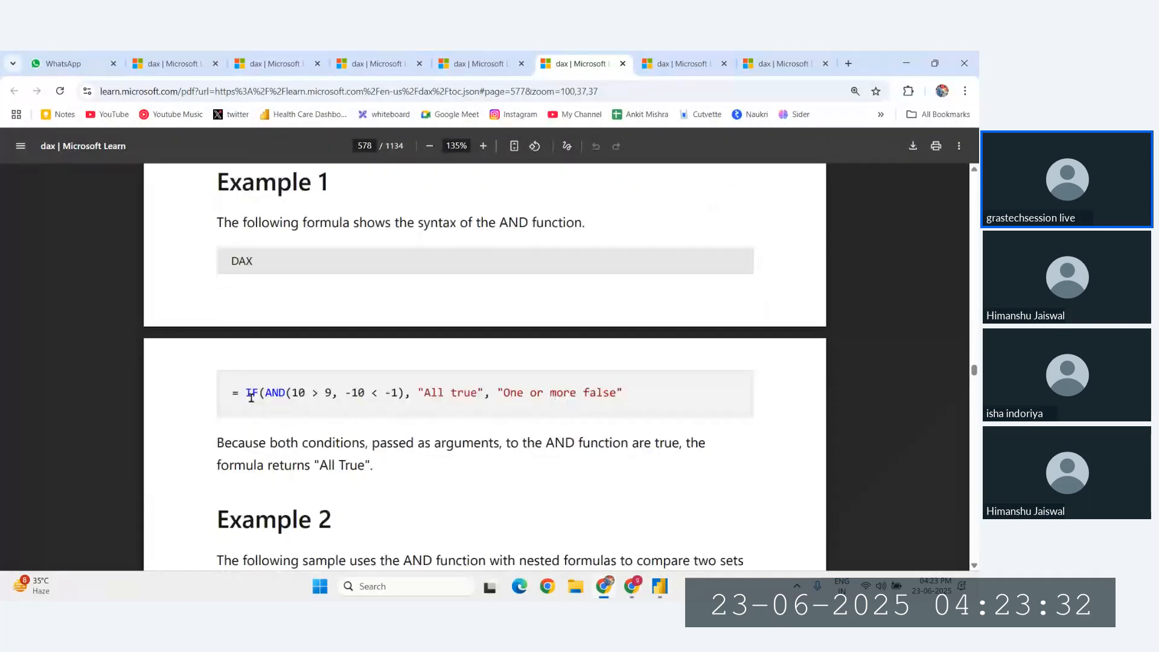
{"action": "scroll", "coordinate": [300, 393], "scroll_direction": "up", "scroll_amount": 3}
{"action": "scroll", "coordinate": [284, 402], "scroll_direction": "down", "scroll_amount": 2}
{"action": "scroll", "coordinate": [254, 380], "scroll_direction": "down", "scroll_amount": 1}
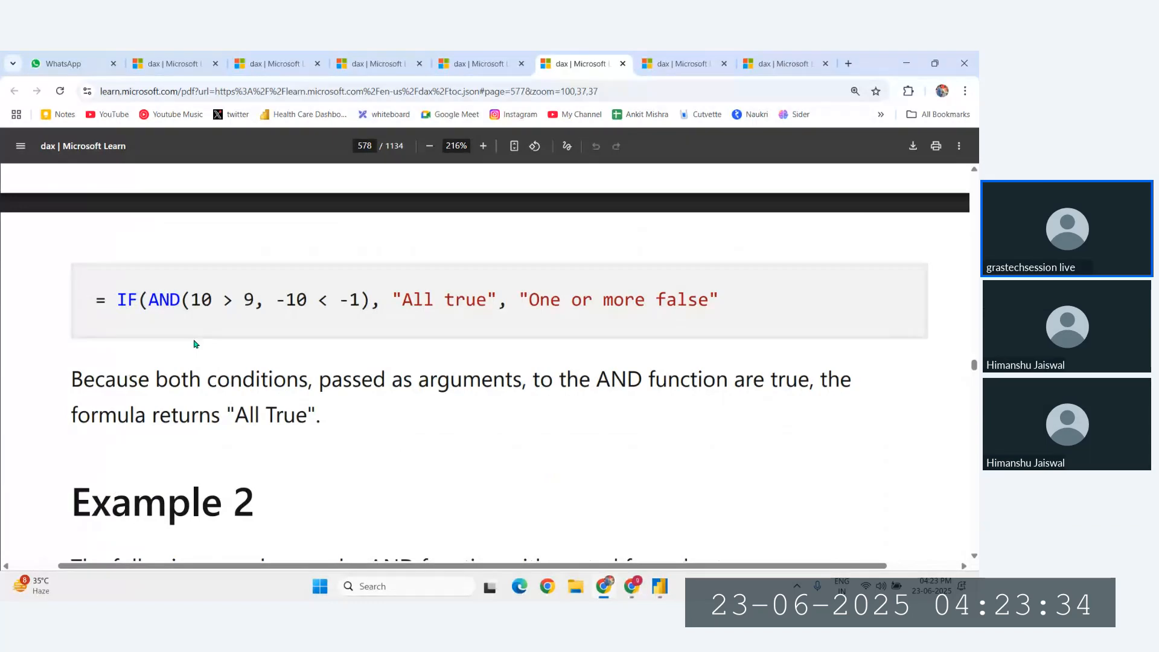
{"action": "left_click_drag", "start_coordinate": [192, 299], "coordinate": [482, 295]}
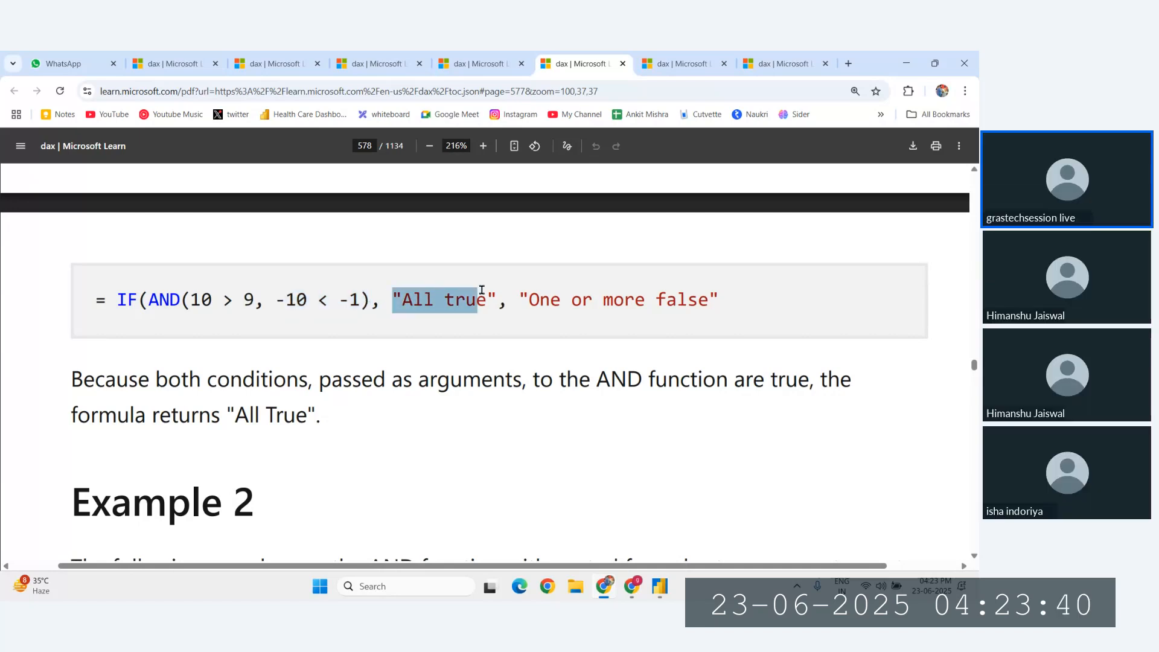
Review the AND function's Example 2, examining how the nested SUM, CALCULATE and PREVIOUSYEAR comparisons lead to "Internet Hit".
{"action": "scroll", "coordinate": [482, 290], "scroll_direction": "down", "scroll_amount": 10}
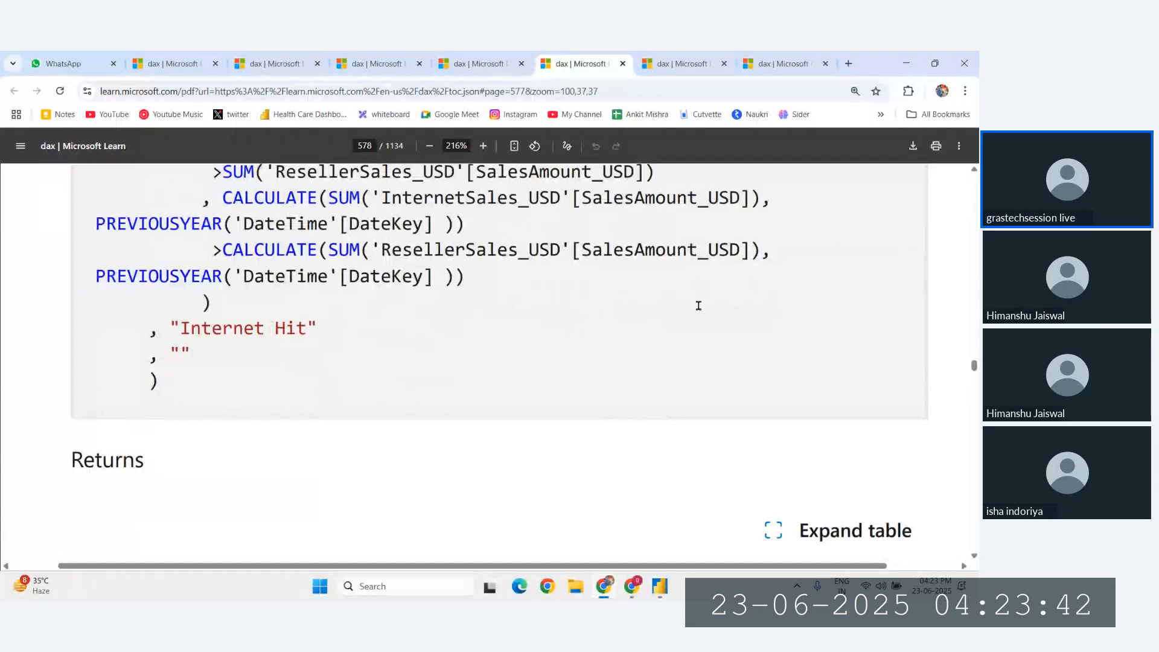
{"action": "scroll", "coordinate": [243, 302], "scroll_direction": "up", "scroll_amount": 2}
{"action": "scroll", "coordinate": [243, 302], "scroll_direction": "down", "scroll_amount": 1}
{"action": "scroll", "coordinate": [244, 302], "scroll_direction": "down", "scroll_amount": 1}
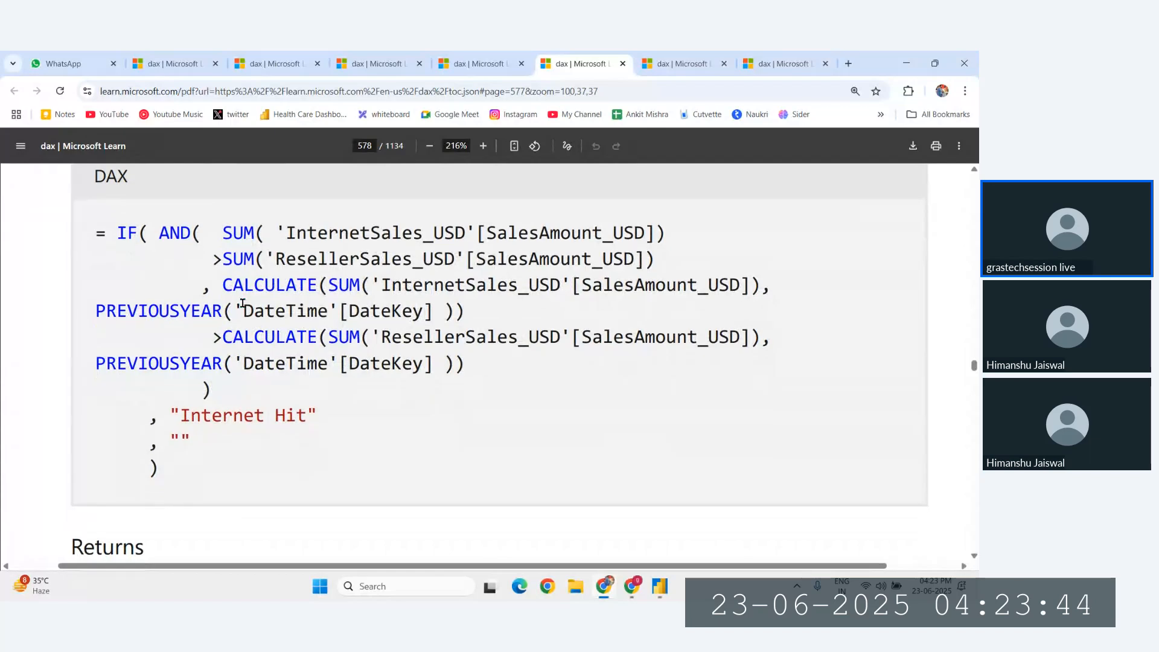
{"action": "left_click_drag", "start_coordinate": [223, 288], "coordinate": [338, 289]}
{"action": "left_click", "coordinate": [387, 305]}
{"action": "scroll", "coordinate": [387, 304], "scroll_direction": "up", "scroll_amount": 2}
{"action": "scroll", "coordinate": [353, 355], "scroll_direction": "down", "scroll_amount": 1}
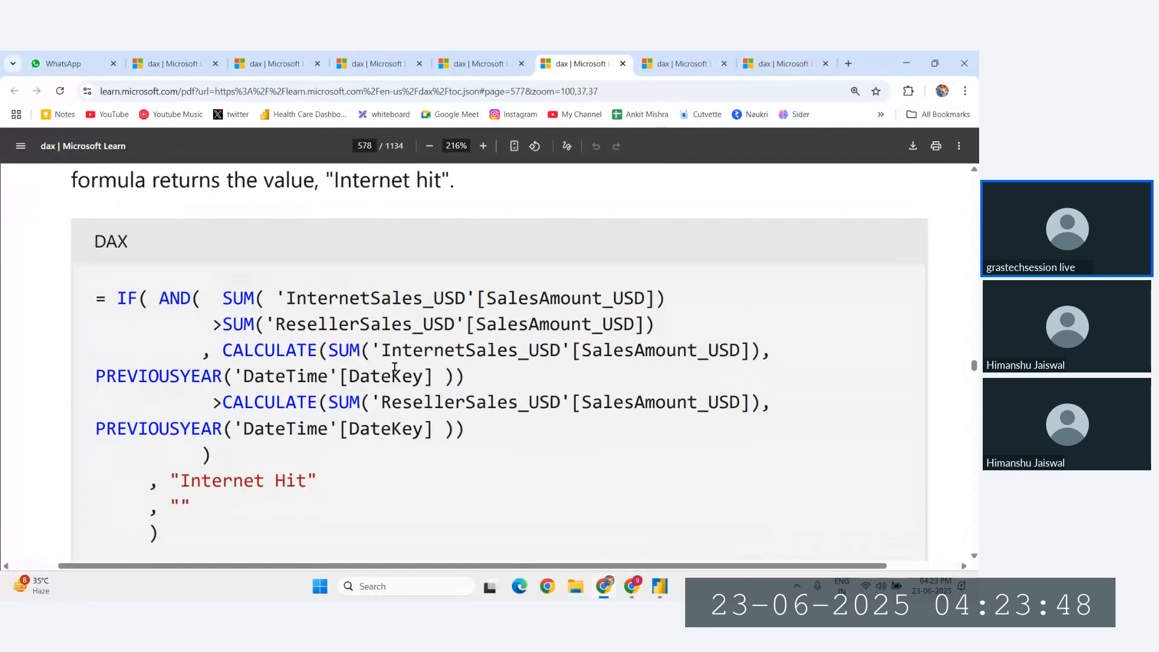
{"action": "left_click_drag", "start_coordinate": [235, 350], "coordinate": [369, 346]}
{"action": "left_click", "coordinate": [367, 343]}
{"action": "scroll", "coordinate": [553, 372], "scroll_direction": "down", "scroll_amount": 3}
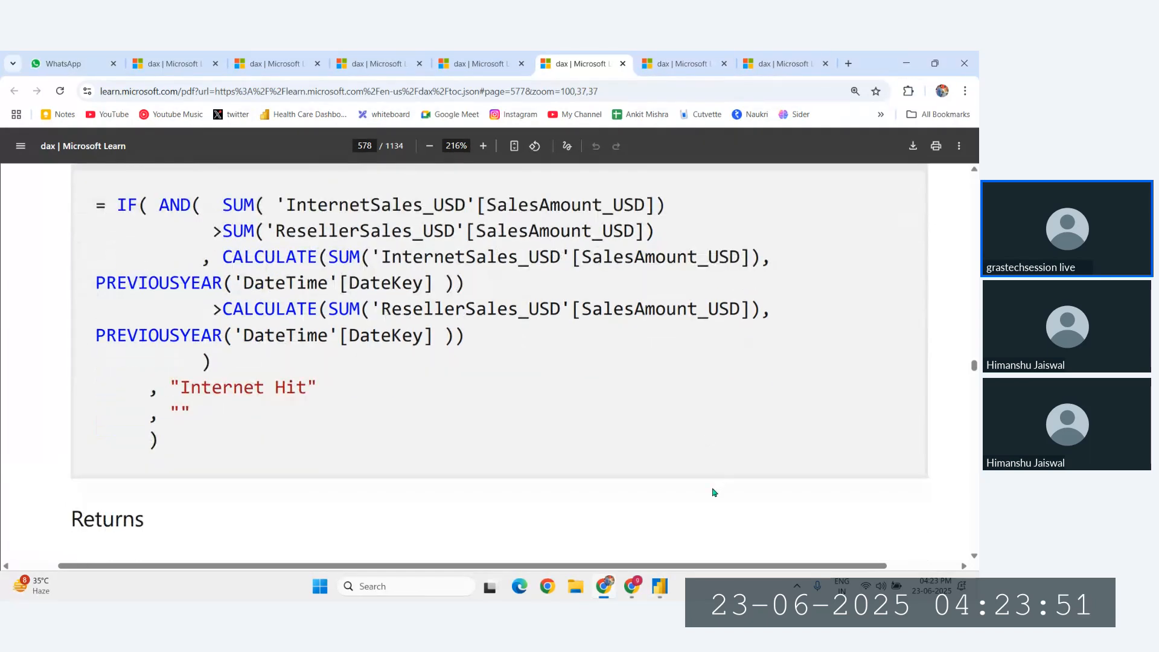
Switch to Power BI and open the Report view.
{"action": "left_click", "coordinate": [660, 586]}
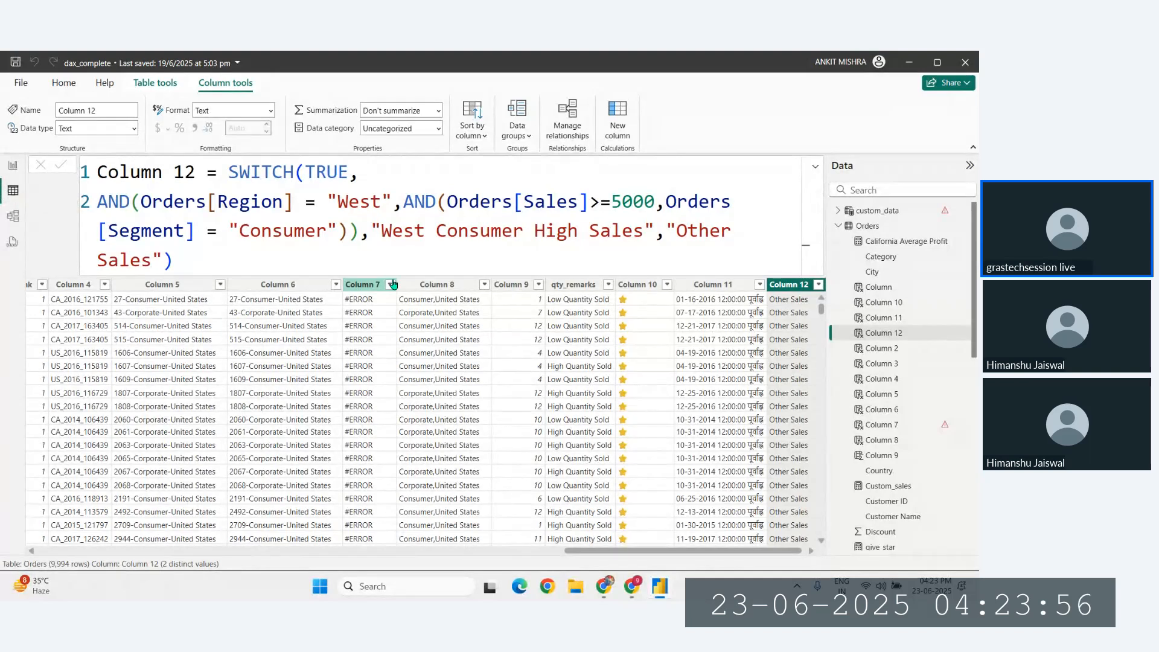
{"action": "left_click", "coordinate": [13, 165]}
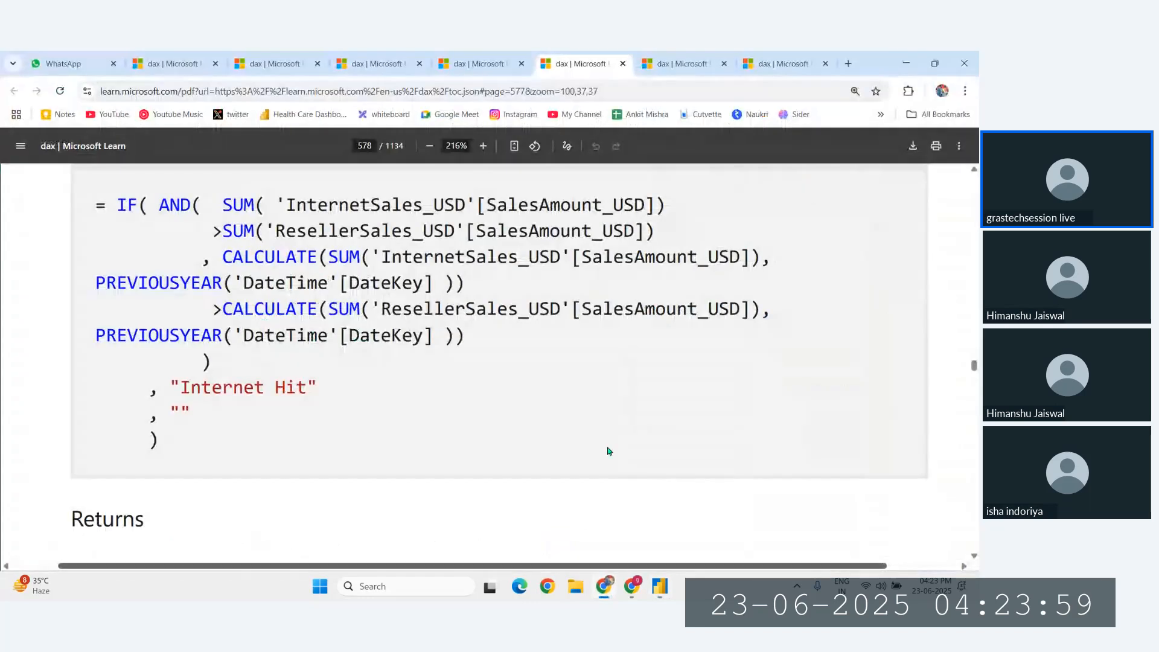
Return to Chrome, open an additional blank tab, and find the Filter functions section in the DAX reference's function category overview.
{"action": "left_click", "coordinate": [603, 586]}
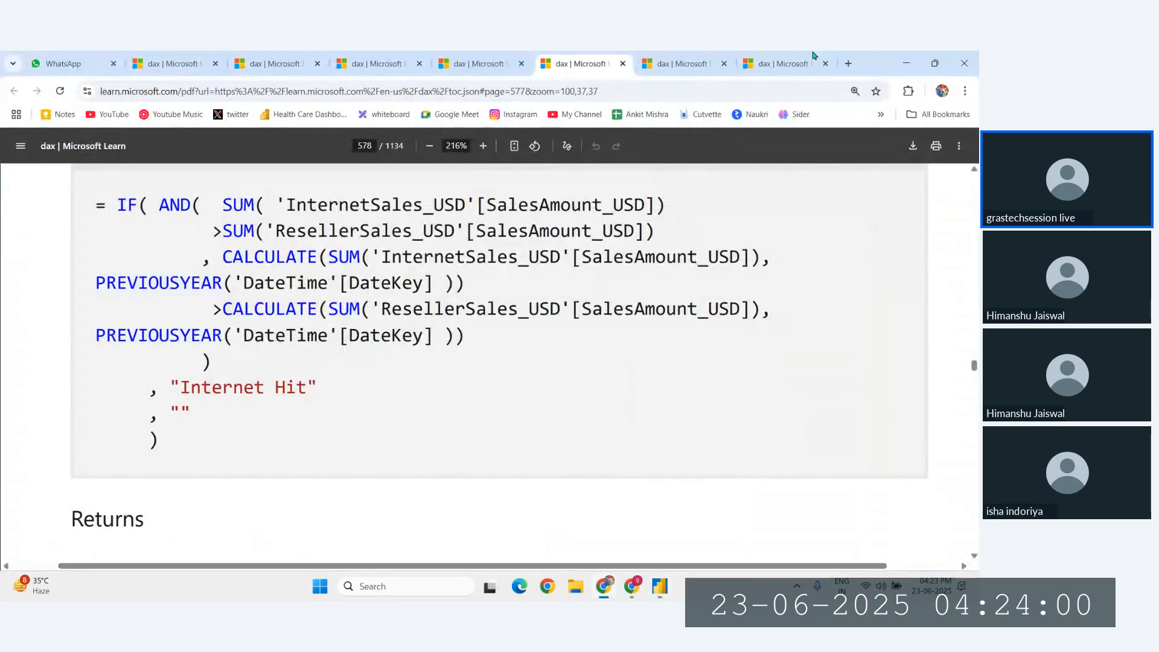
{"action": "left_click", "coordinate": [848, 63]}
{"action": "left_click", "coordinate": [700, 63]}
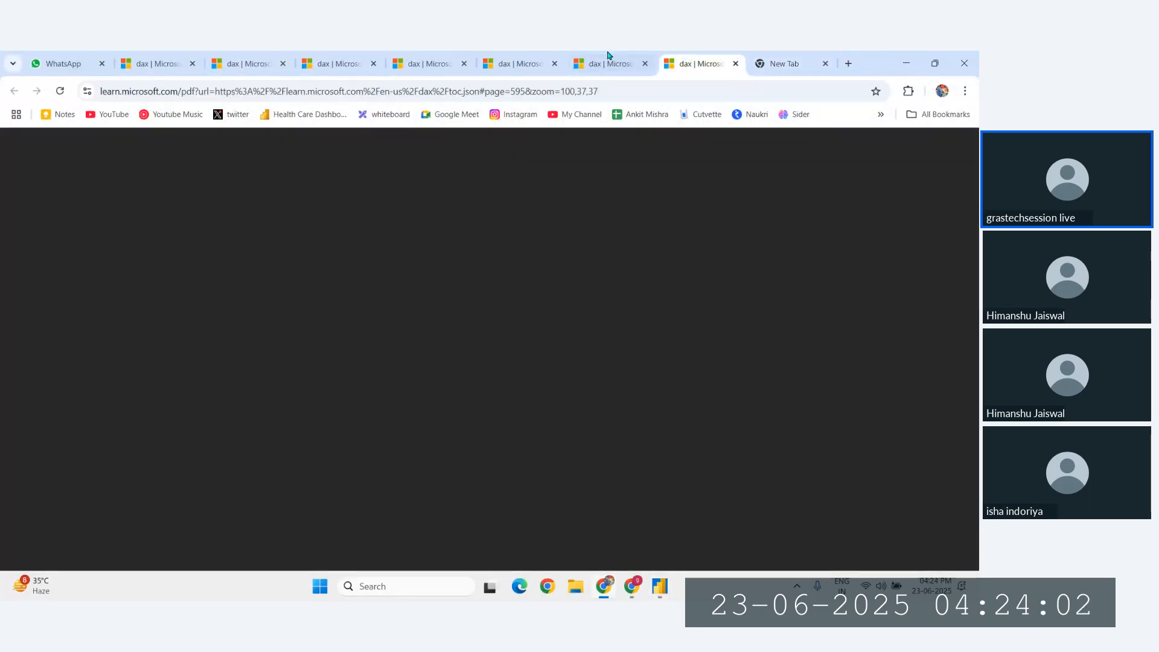
{"action": "left_click", "coordinate": [609, 55]}
{"action": "left_click", "coordinate": [519, 55]}
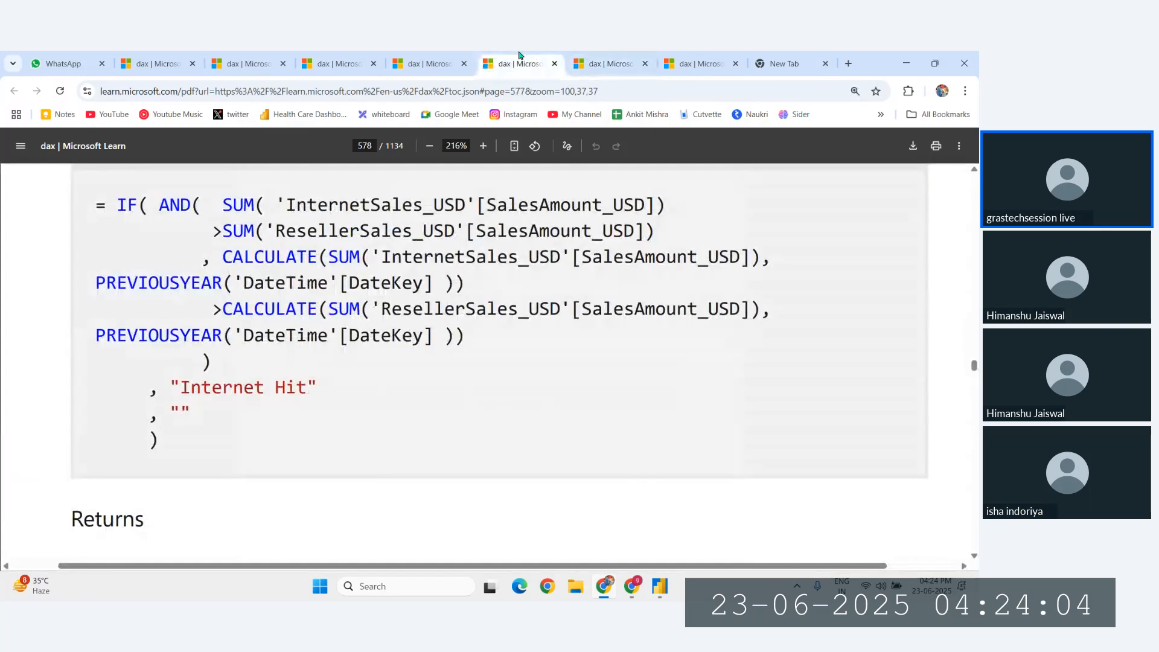
{"action": "left_click", "coordinate": [428, 55]}
{"action": "left_click", "coordinate": [349, 54]}
{"action": "left_click", "coordinate": [235, 55]}
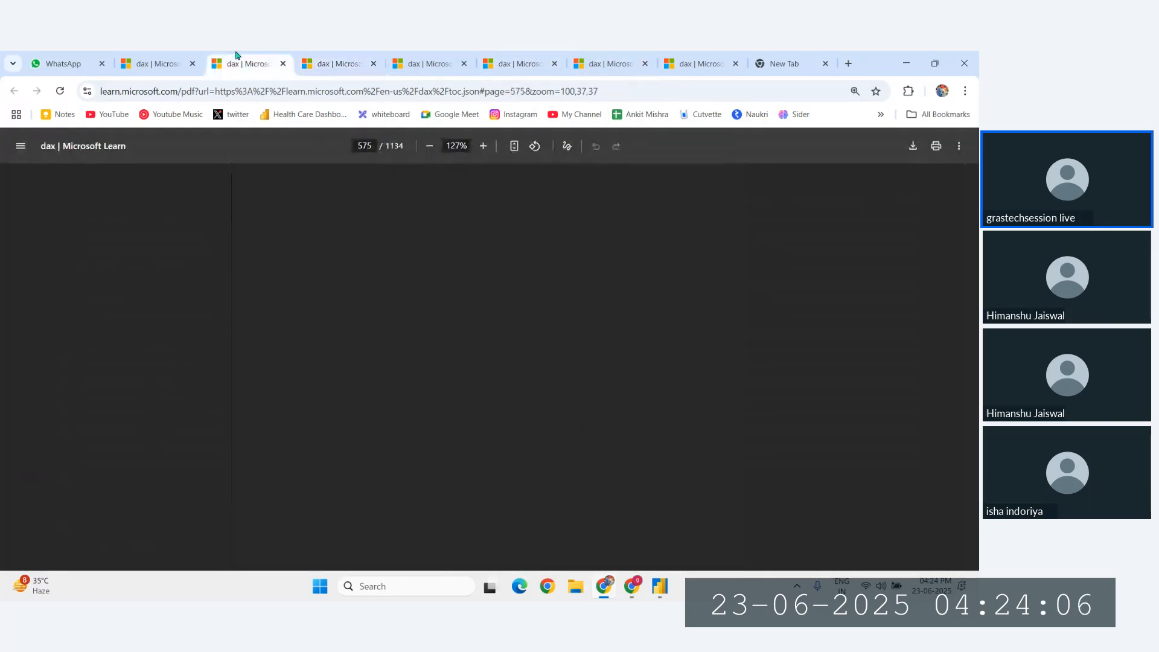
{"action": "left_click", "coordinate": [193, 55]}
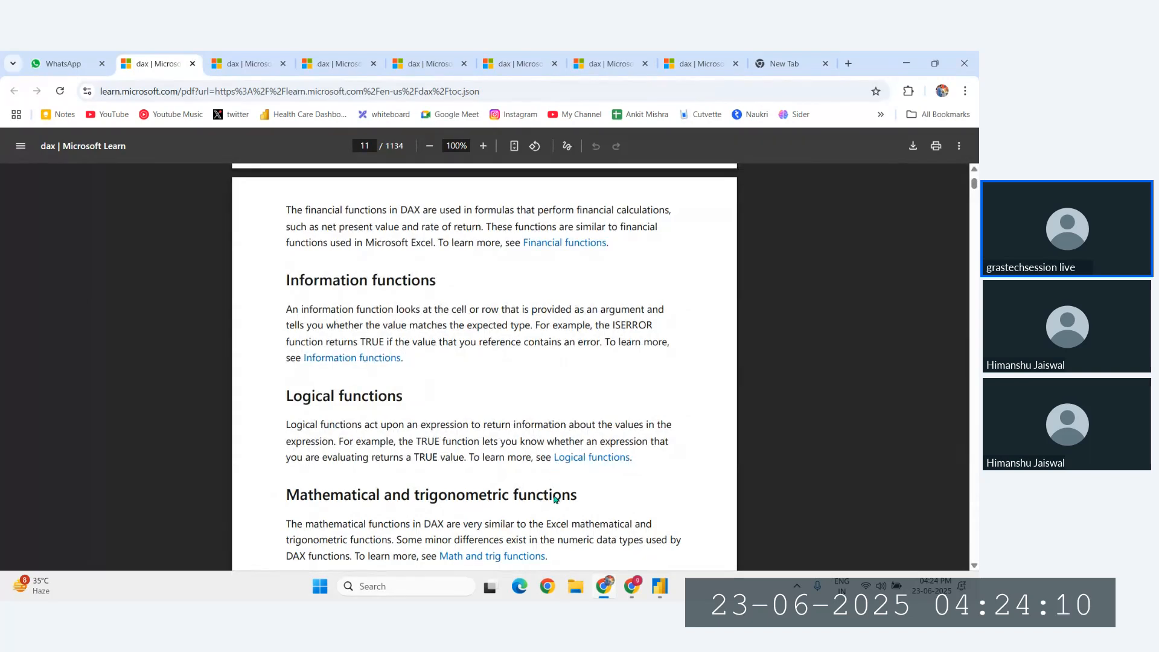
{"action": "scroll", "coordinate": [516, 326], "scroll_direction": "down", "scroll_amount": 3}
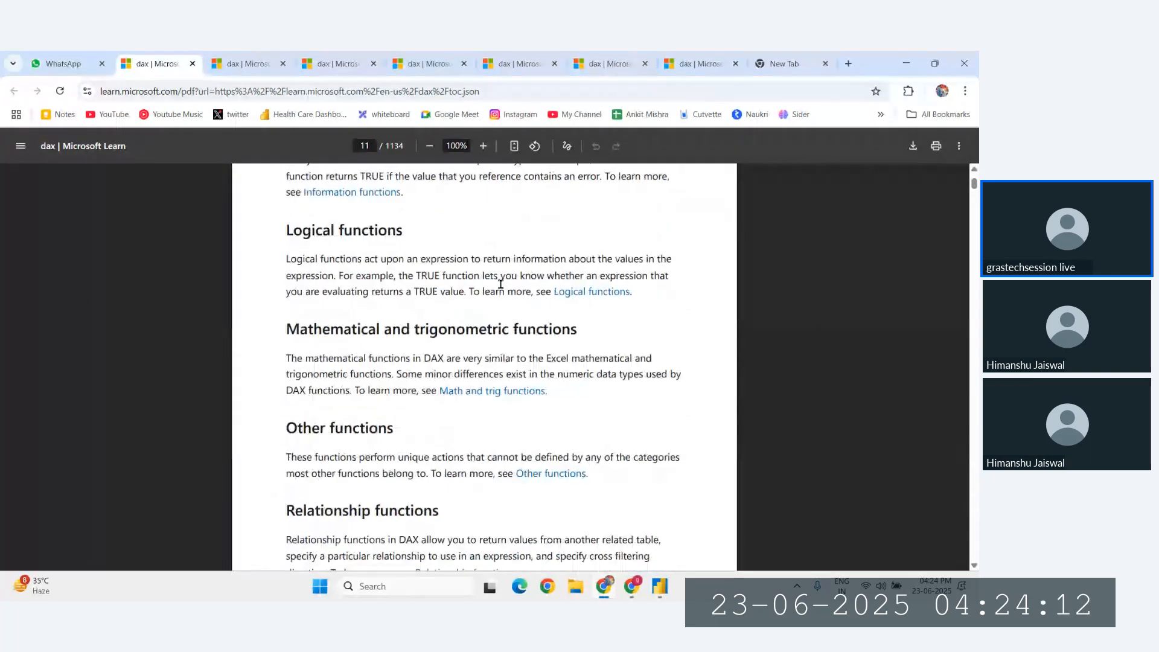
{"action": "scroll", "coordinate": [501, 284], "scroll_direction": "up", "scroll_amount": 9}
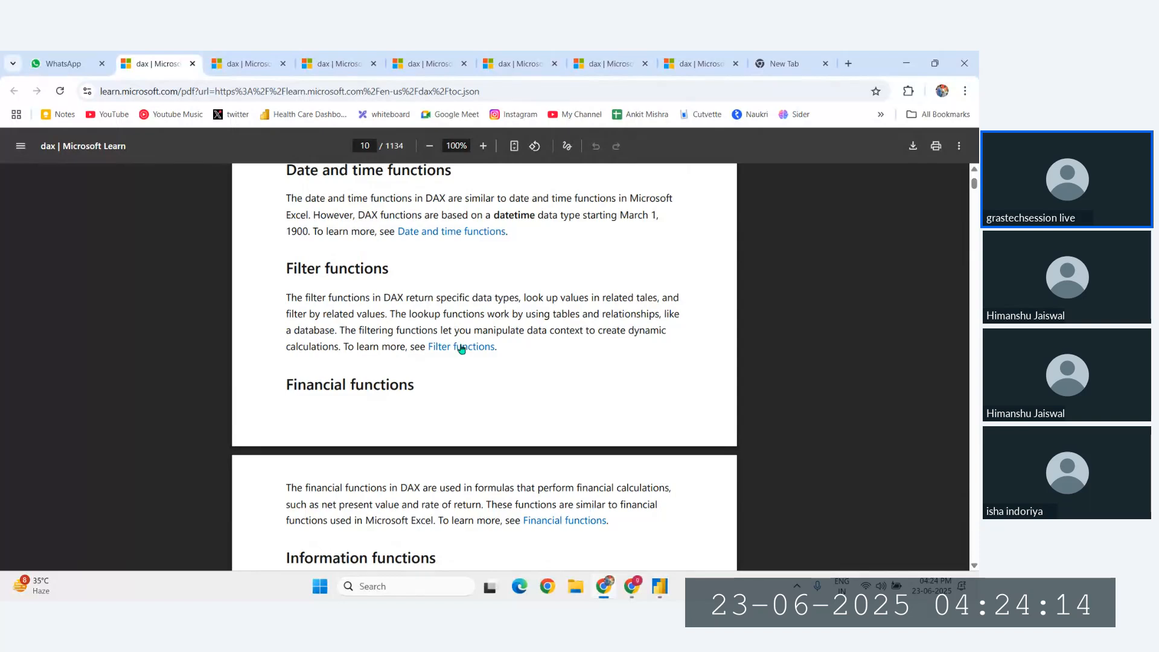
Open the linked Filter functions chapter from the overview and review the function table around ALLEXCEPT, CALCULATE and EARLIER at a larger zoom.
{"action": "left_click", "coordinate": [462, 348]}
{"action": "scroll", "coordinate": [399, 356], "scroll_direction": "down", "scroll_amount": 5}
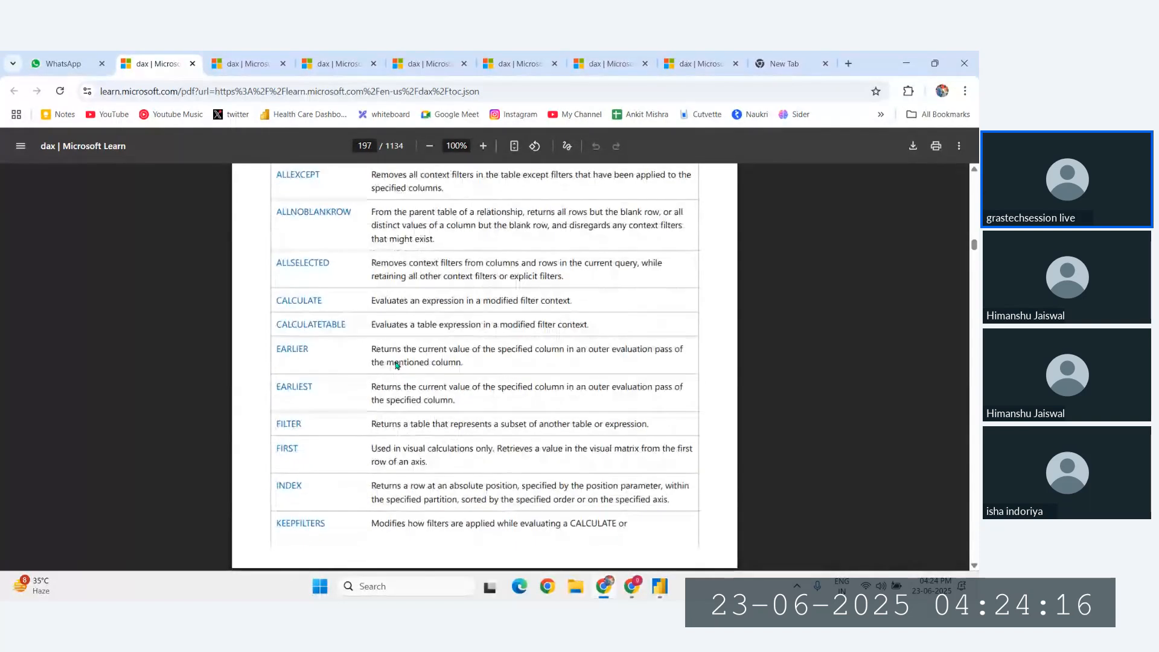
{"action": "scroll", "coordinate": [303, 236], "scroll_direction": "down", "scroll_amount": 1}
{"action": "scroll", "coordinate": [302, 238], "scroll_direction": "up", "scroll_amount": 2}
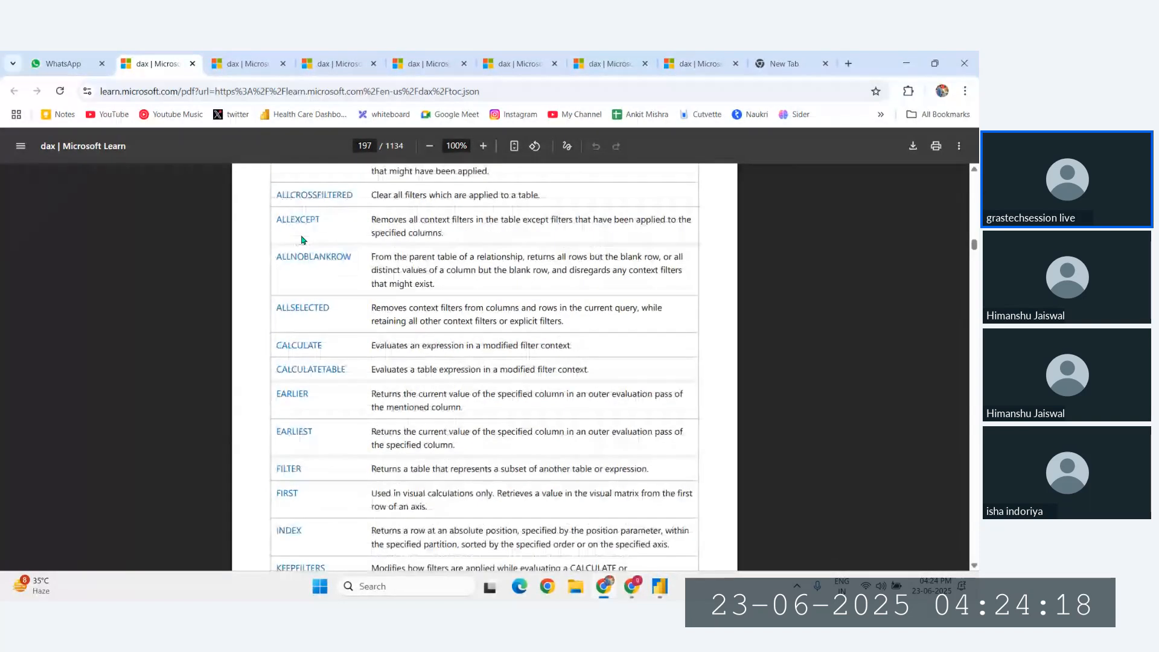
{"action": "scroll", "coordinate": [303, 239], "scroll_direction": "up", "scroll_amount": 5, "text": "ctrl"}
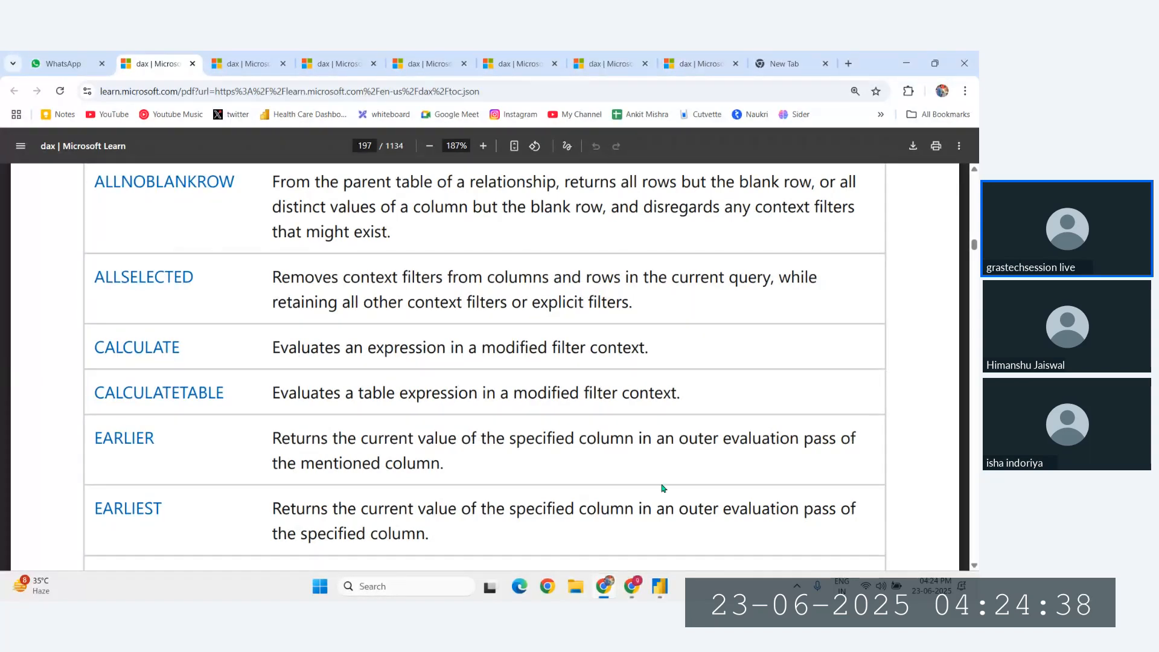
Check Power BI briefly, return to the DAX reference in Chrome, and open the CALCULATE article in a new tab to review its syntax.
{"action": "left_click", "coordinate": [659, 587]}
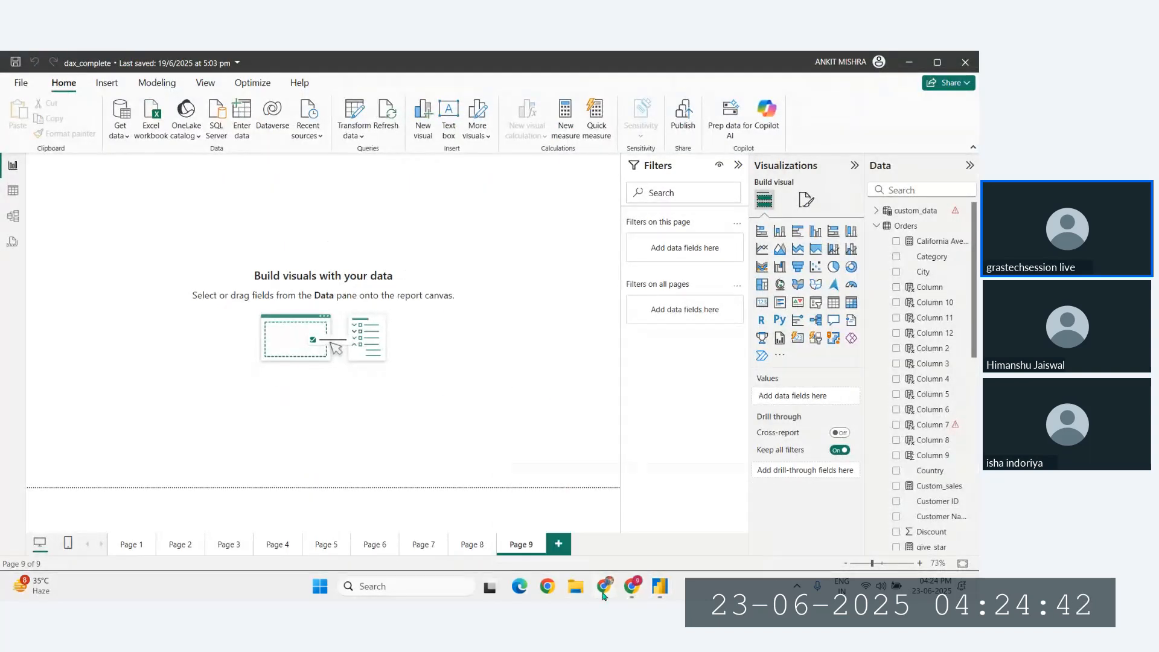
{"action": "left_click", "coordinate": [633, 586]}
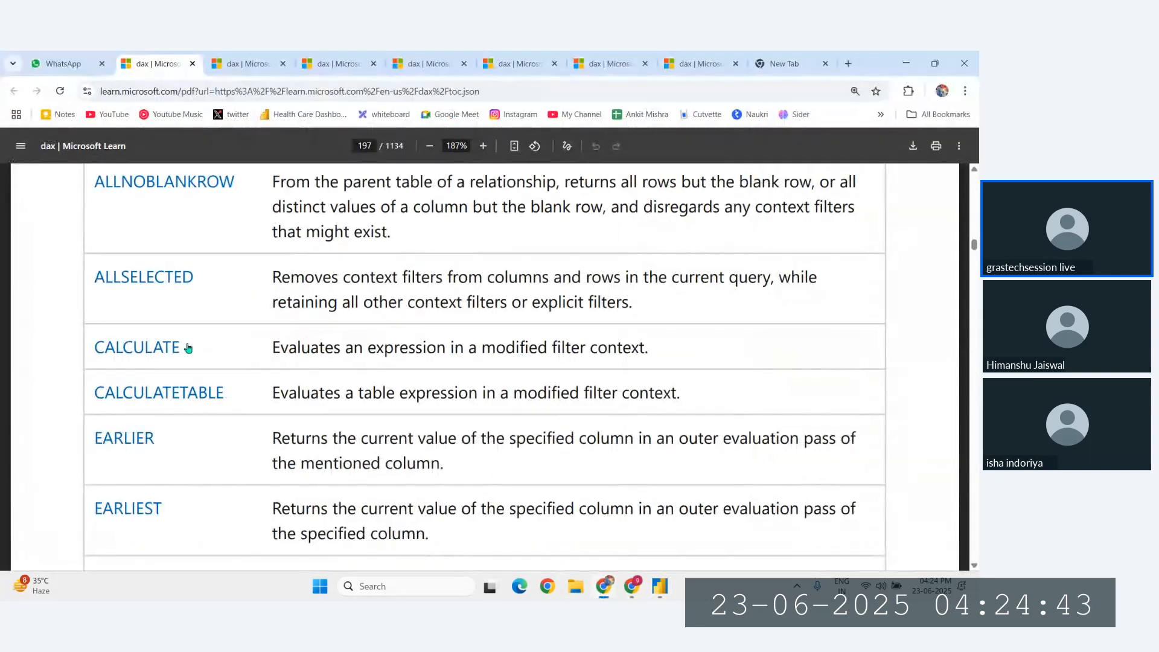
{"action": "left_click", "coordinate": [155, 348]}
{"action": "left_click", "coordinate": [796, 63]}
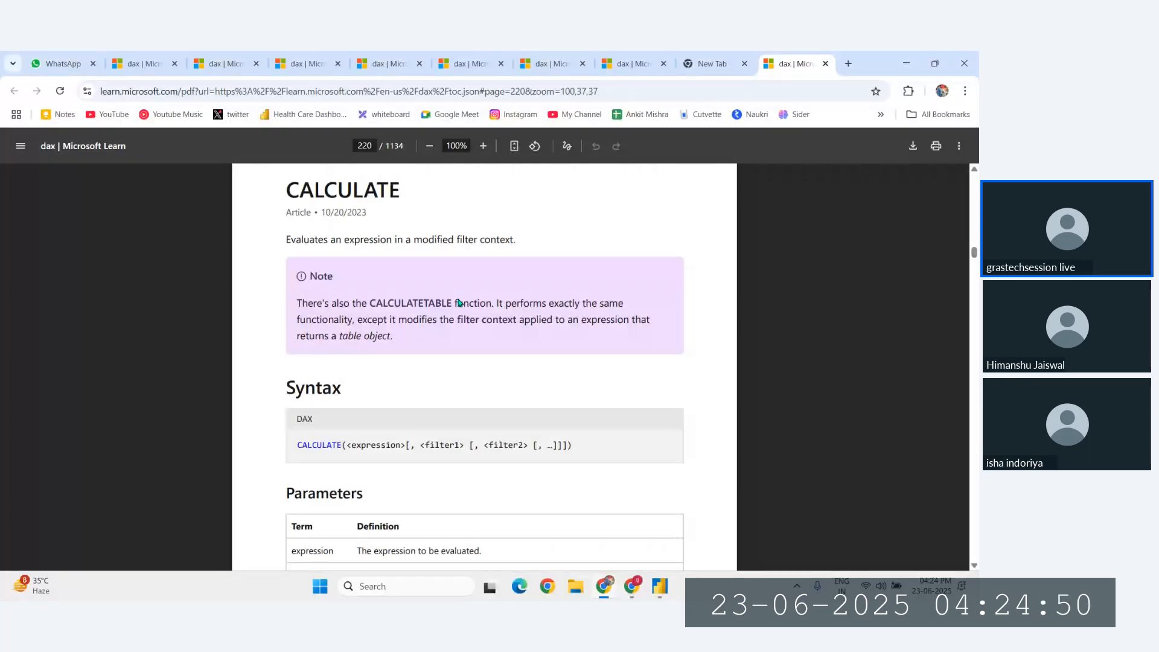
{"action": "scroll", "coordinate": [459, 302], "scroll_direction": "down", "scroll_amount": 1}
{"action": "scroll", "coordinate": [394, 384], "scroll_direction": "up", "scroll_amount": 5}
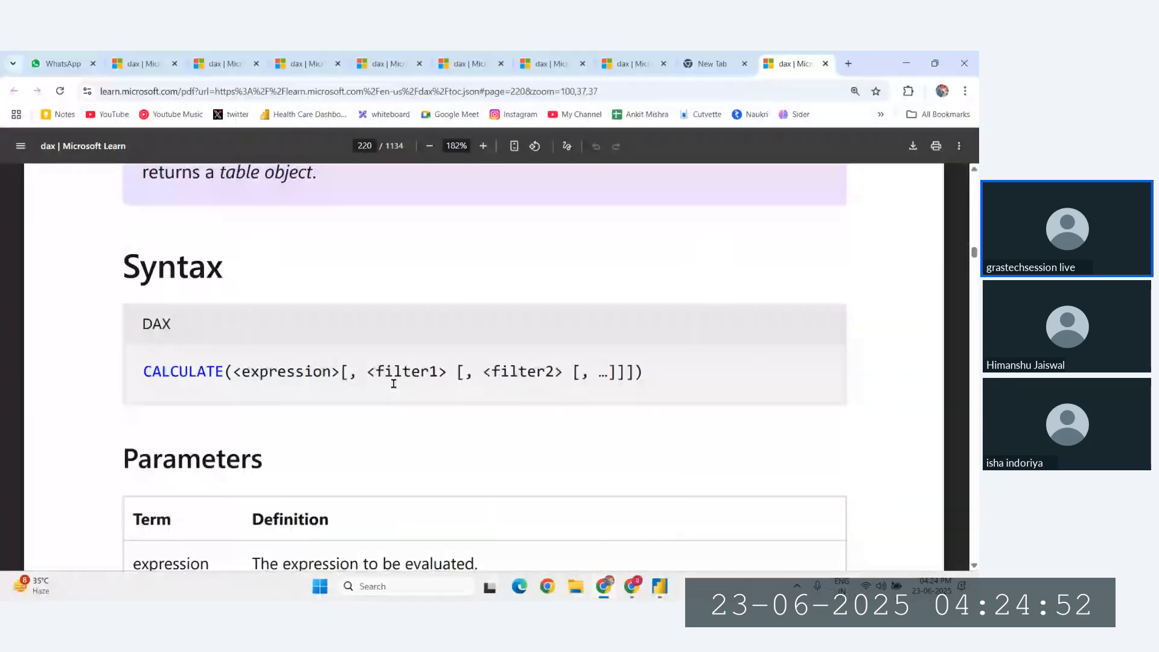
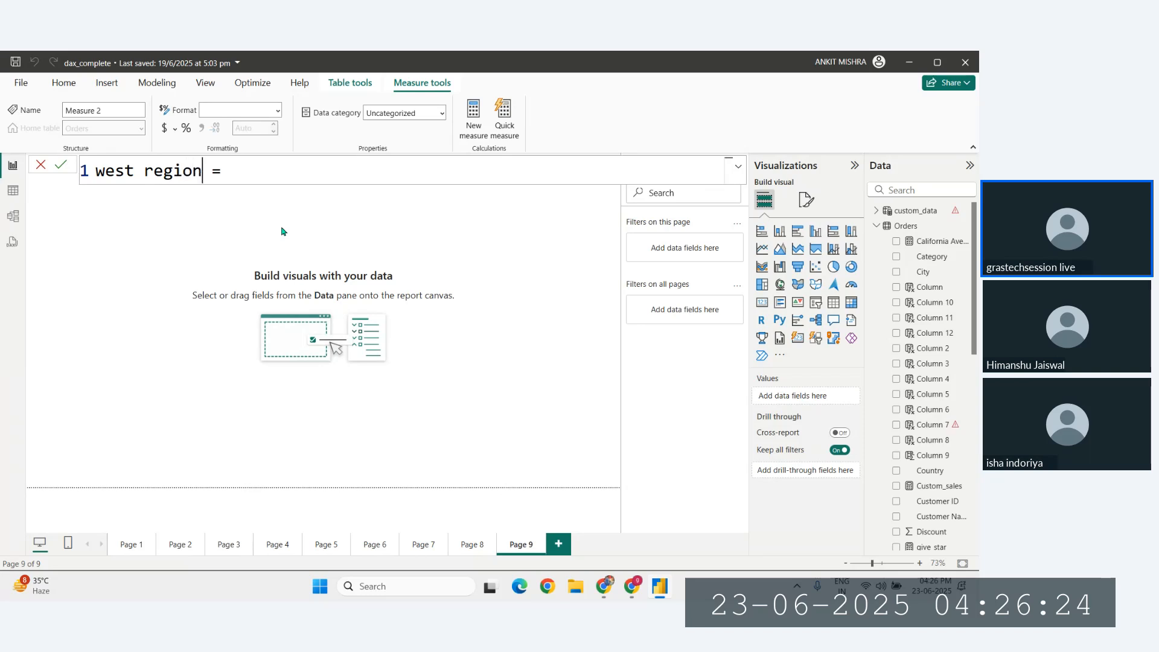
Name the new measure "west region total sales" and begin its formula with the SUMX function.
{"action": "type", "text": "ales"}
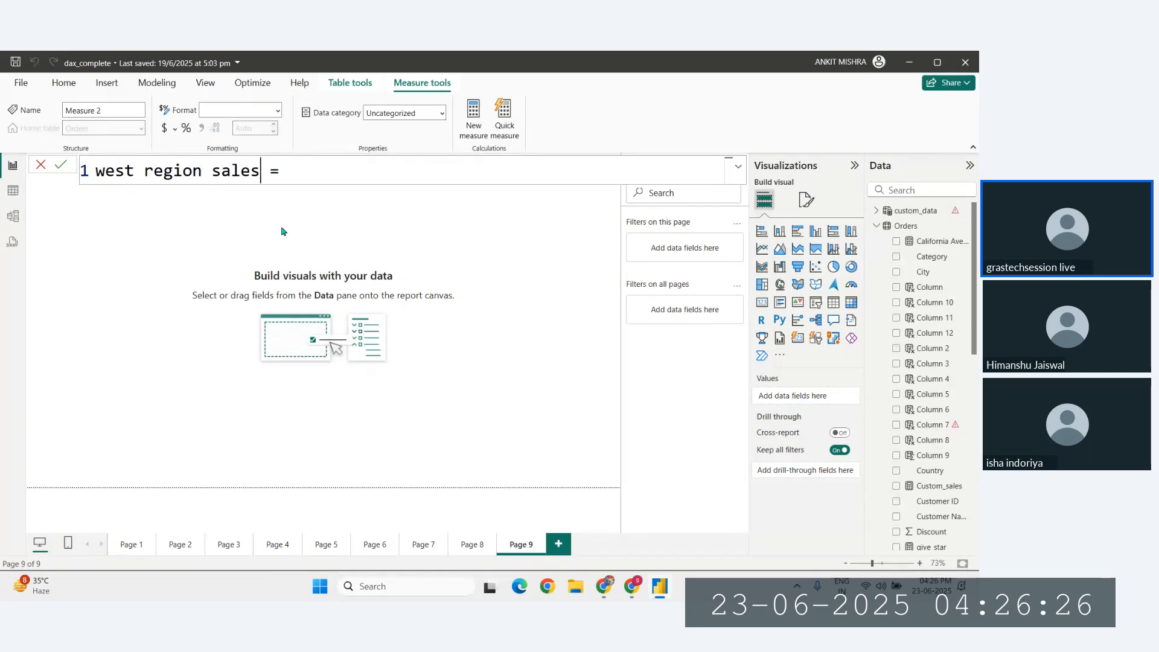
{"action": "left_click", "coordinate": [211, 171]}
{"action": "type", "text": "total"}
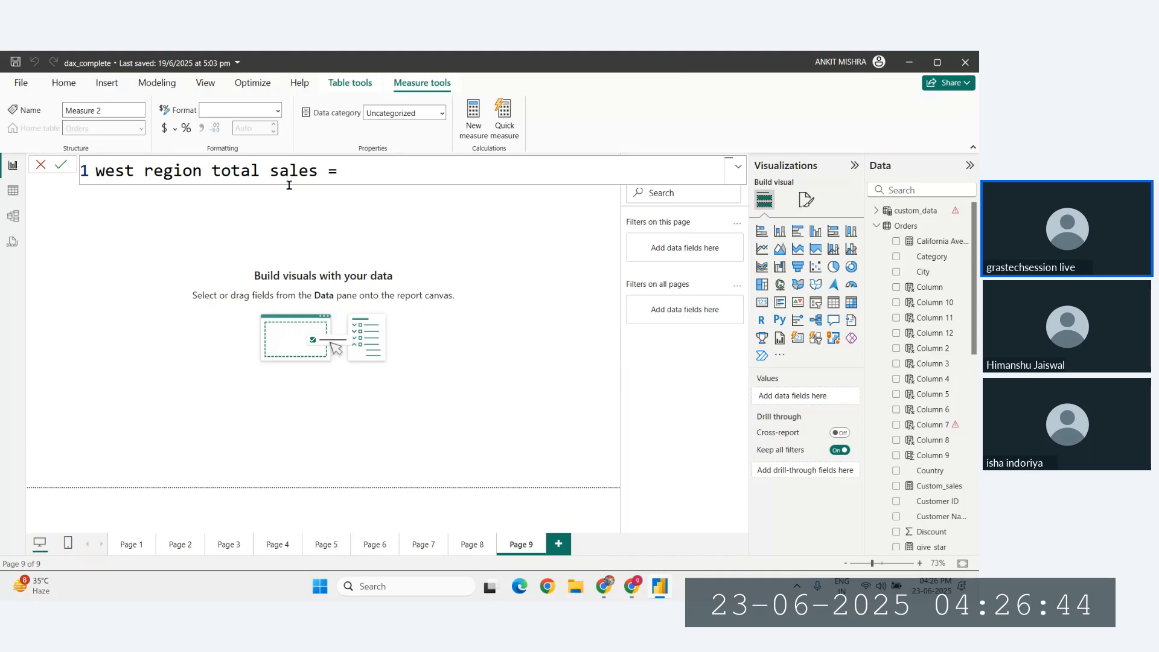
{"action": "type", "text": "sumx"}
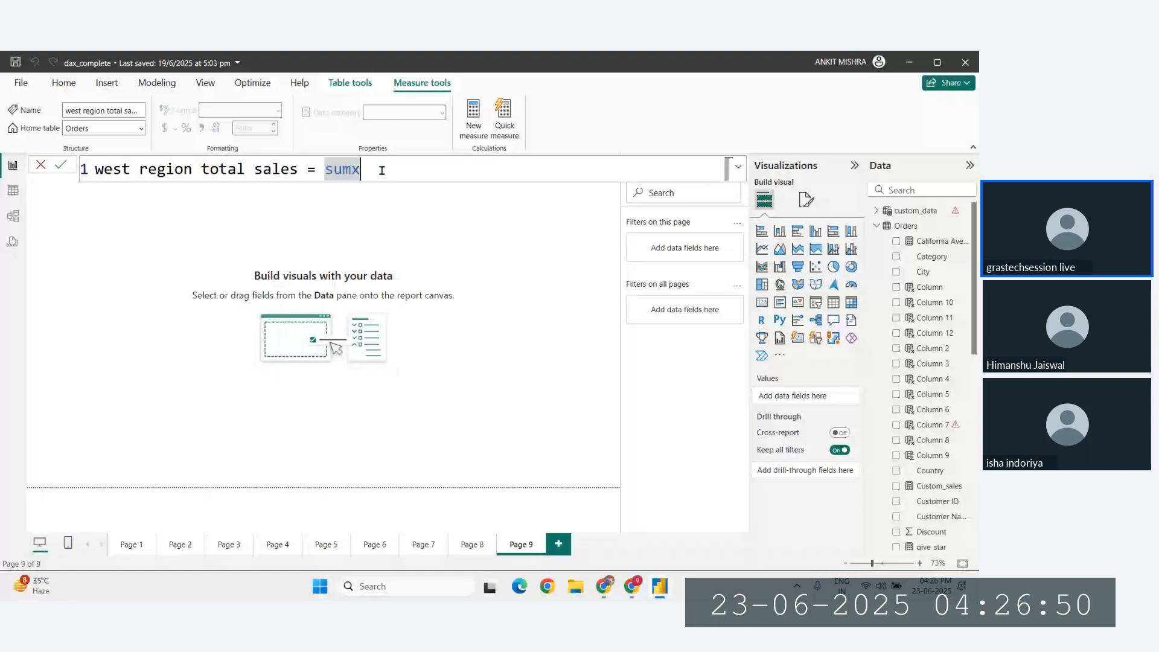
{"action": "key", "text": "Down"}
{"action": "key", "text": "Tab"}
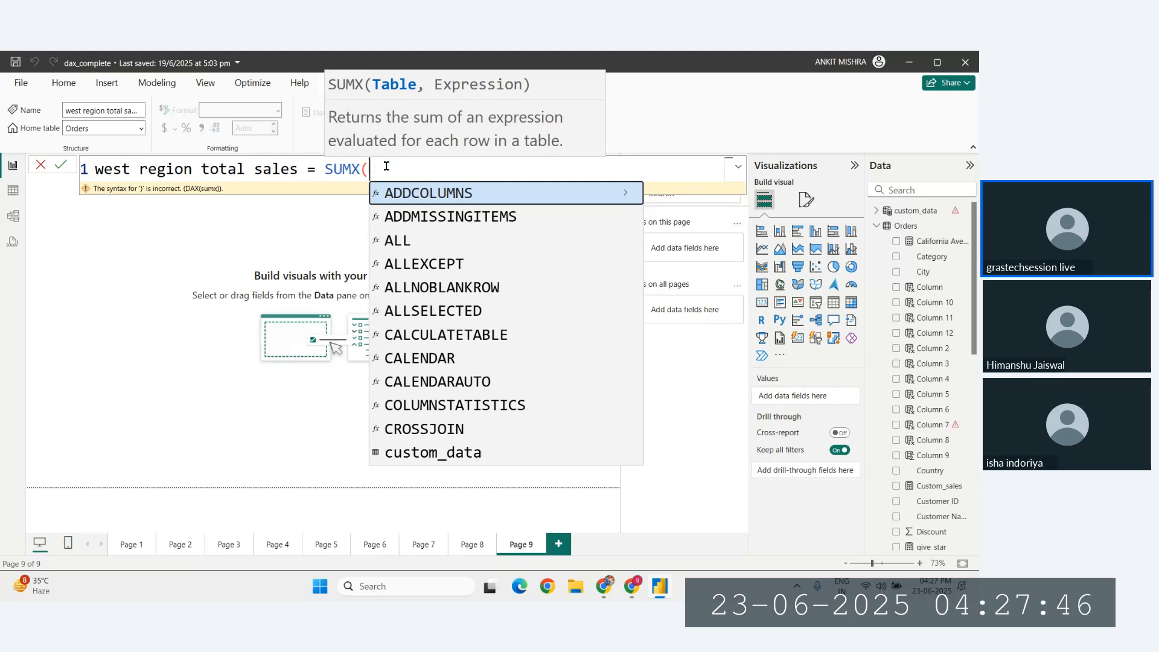
{"action": "type", "text": "filt"}
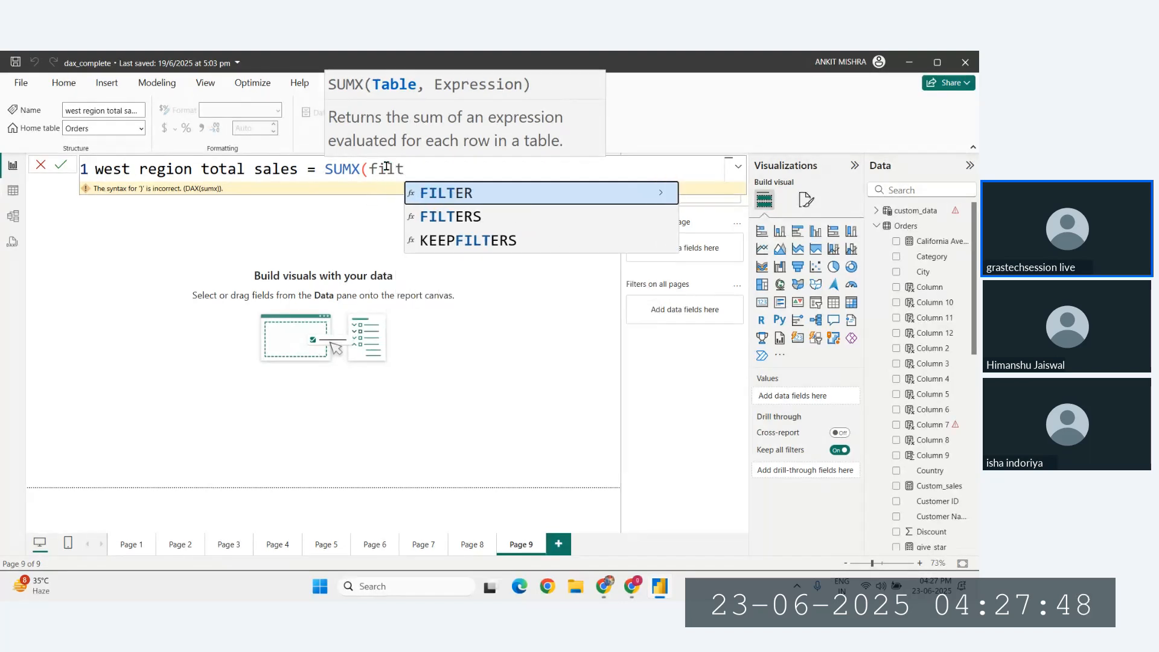
{"action": "key", "text": "Tab"}
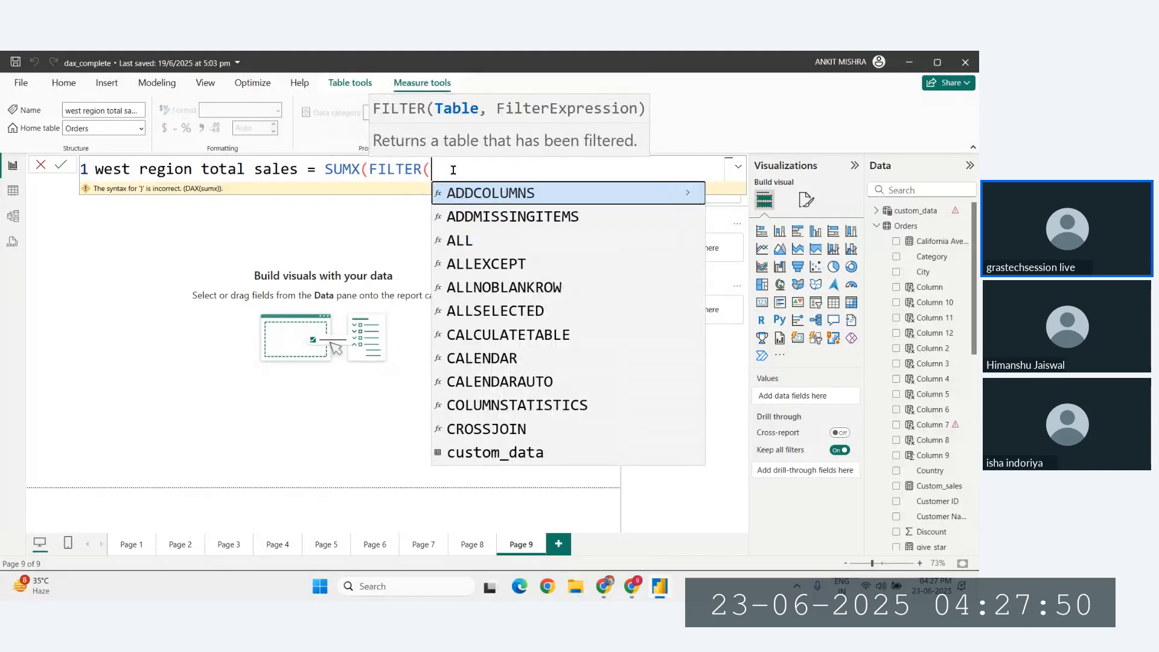
{"action": "left_click_drag", "start_coordinate": [453, 171], "coordinate": [366, 171]}
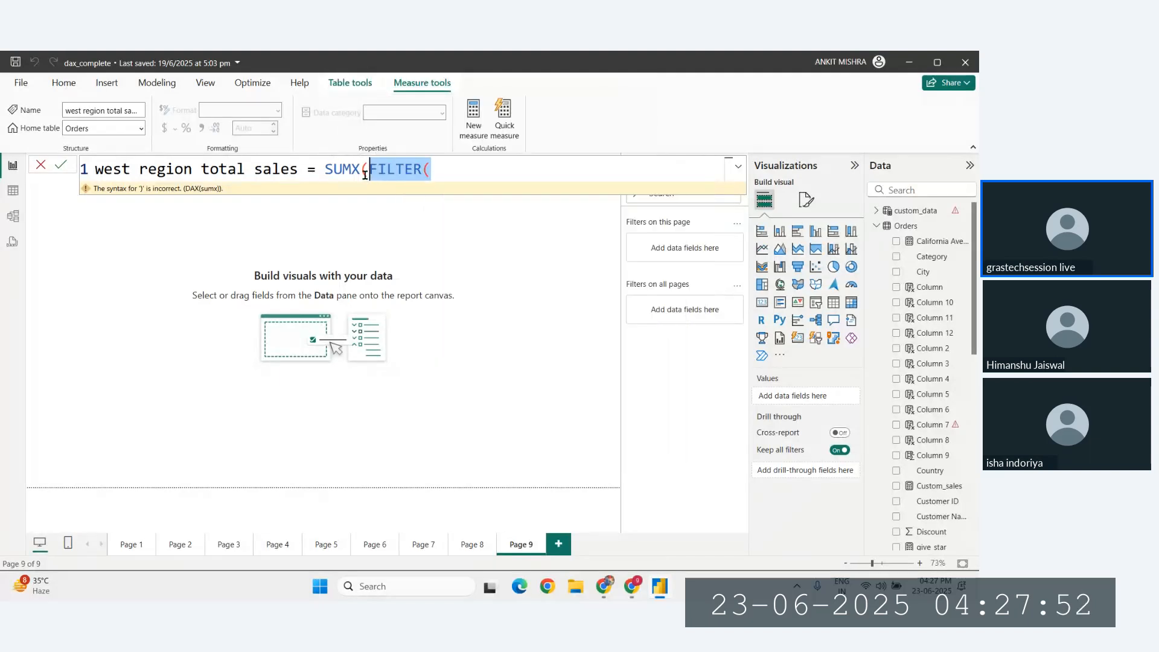
{"action": "key", "text": "BackSpace"}
Complete the SUMX call with the Orders table and Orders[Sales] as the expression.
{"action": "type", "text": "order"}
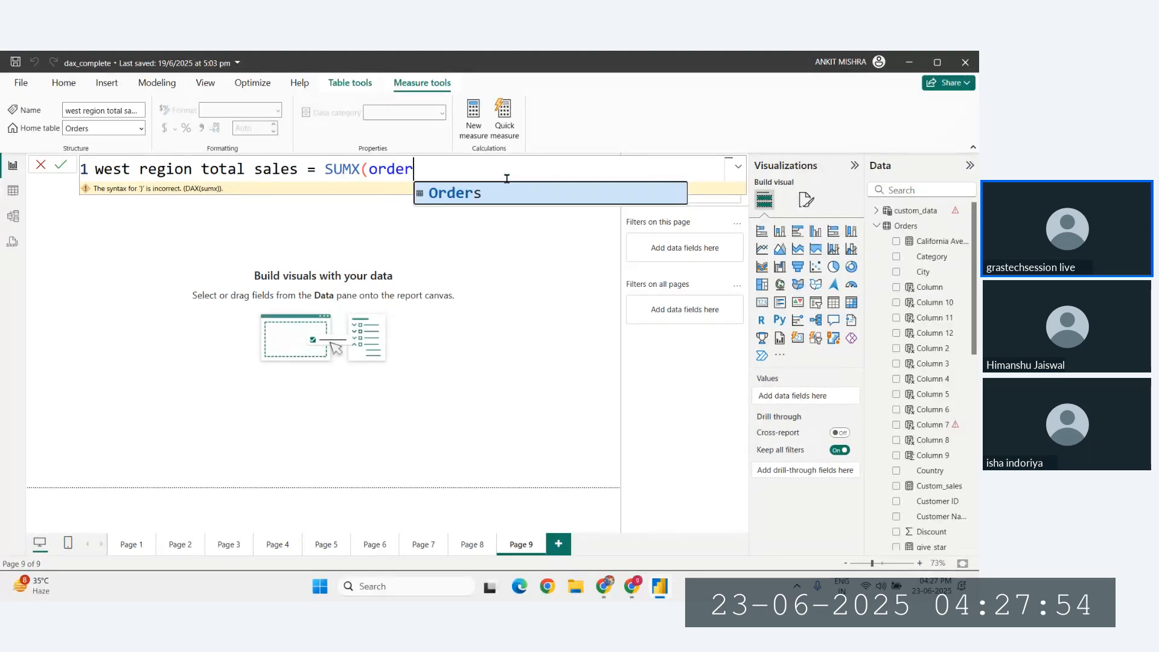
{"action": "key", "text": "Tab"}
{"action": "type", "text": ","}
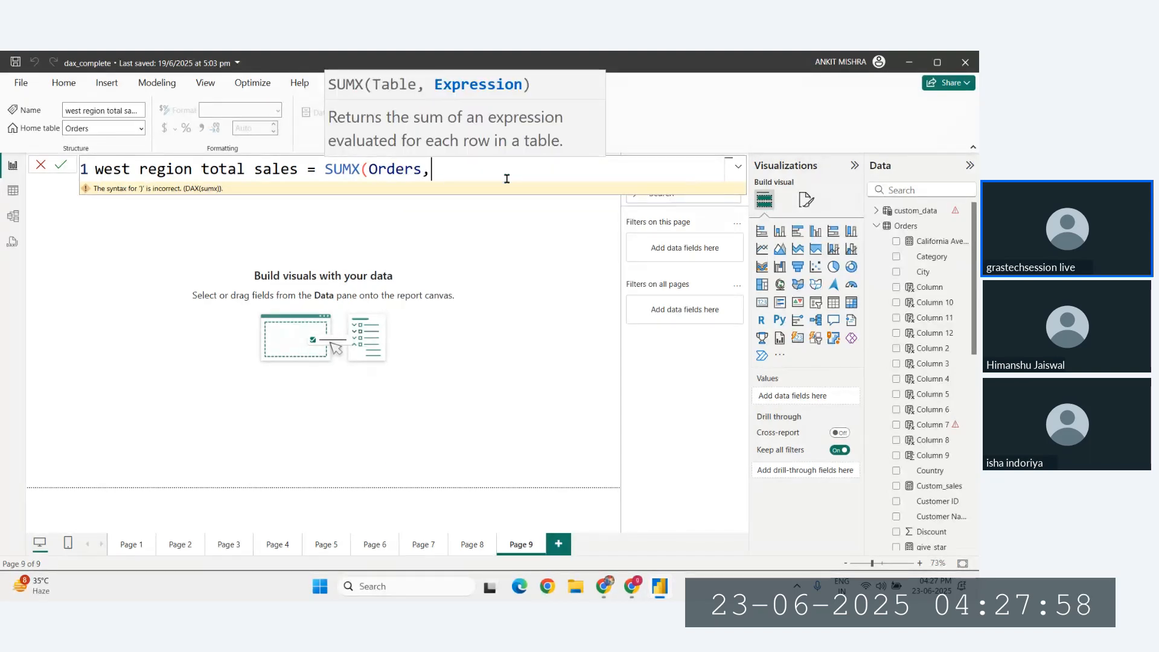
{"action": "type", "text": "sal"}
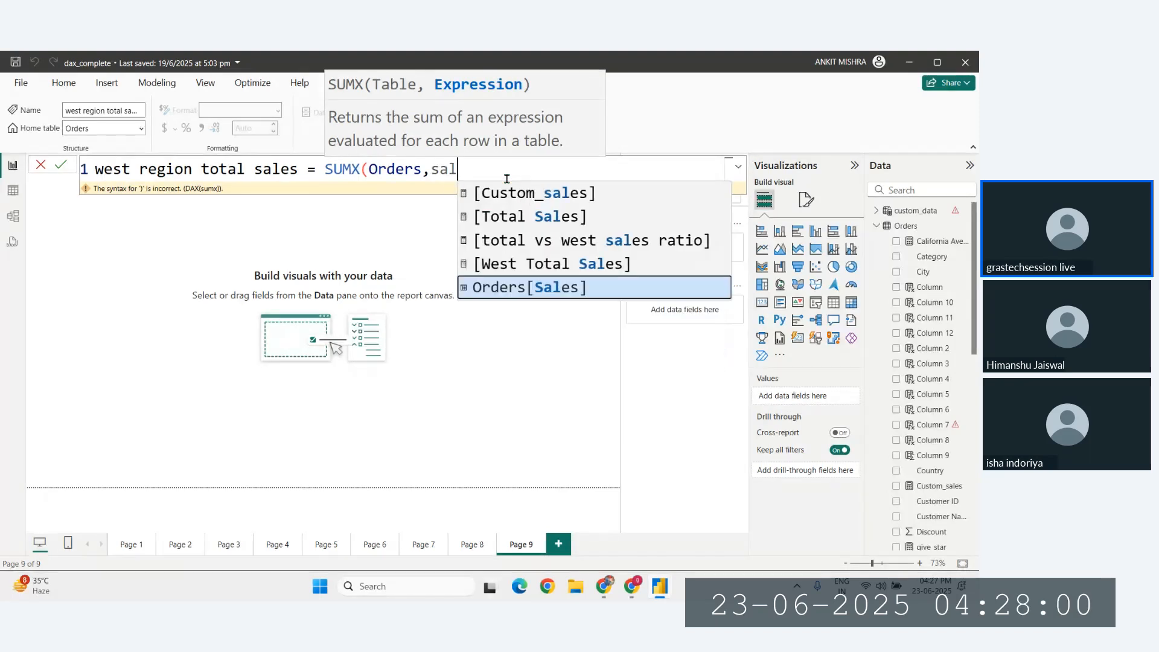
{"action": "key", "text": "Tab"}
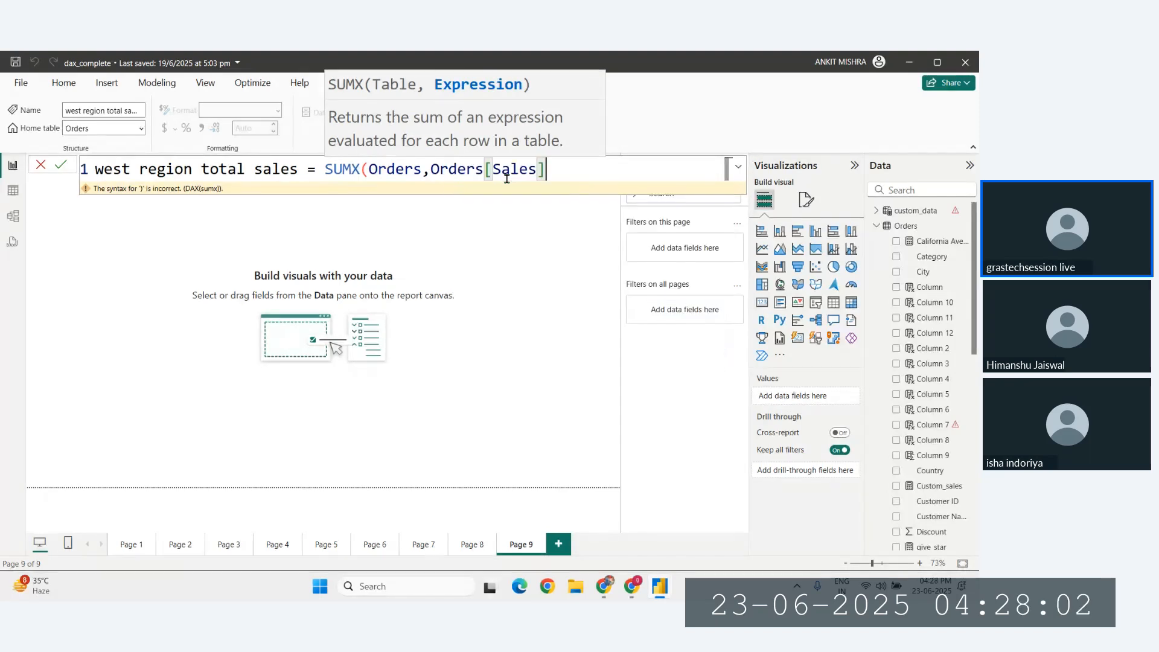
{"action": "type", "text": ")"}
{"action": "left_click_drag", "start_coordinate": [448, 169], "coordinate": [538, 169]}
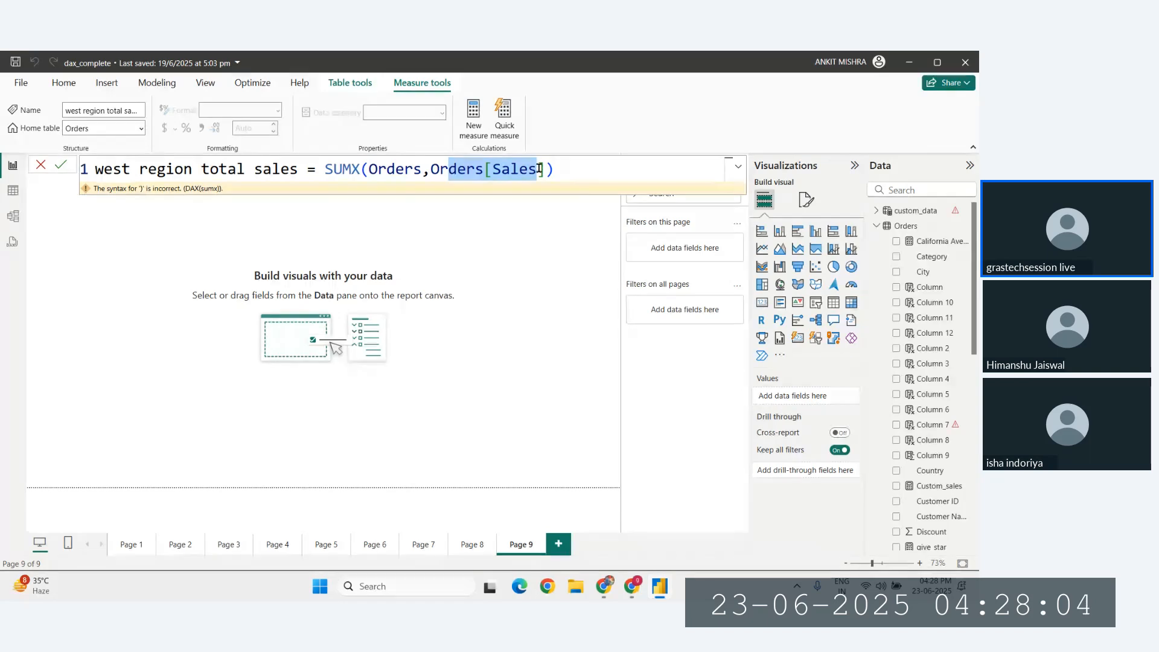
{"action": "left_click", "coordinate": [539, 169]}
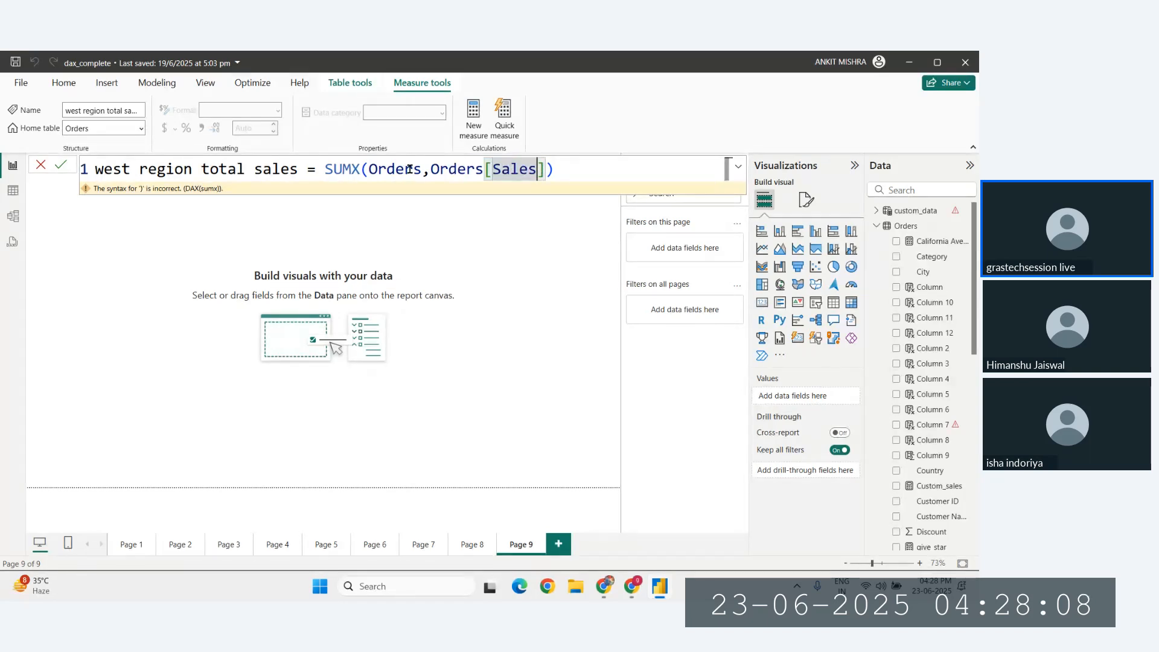
Replace SUMX's table argument with FILTER(Orders,Orders[Region] = "West").
{"action": "left_click_drag", "start_coordinate": [421, 170], "coordinate": [370, 170]}
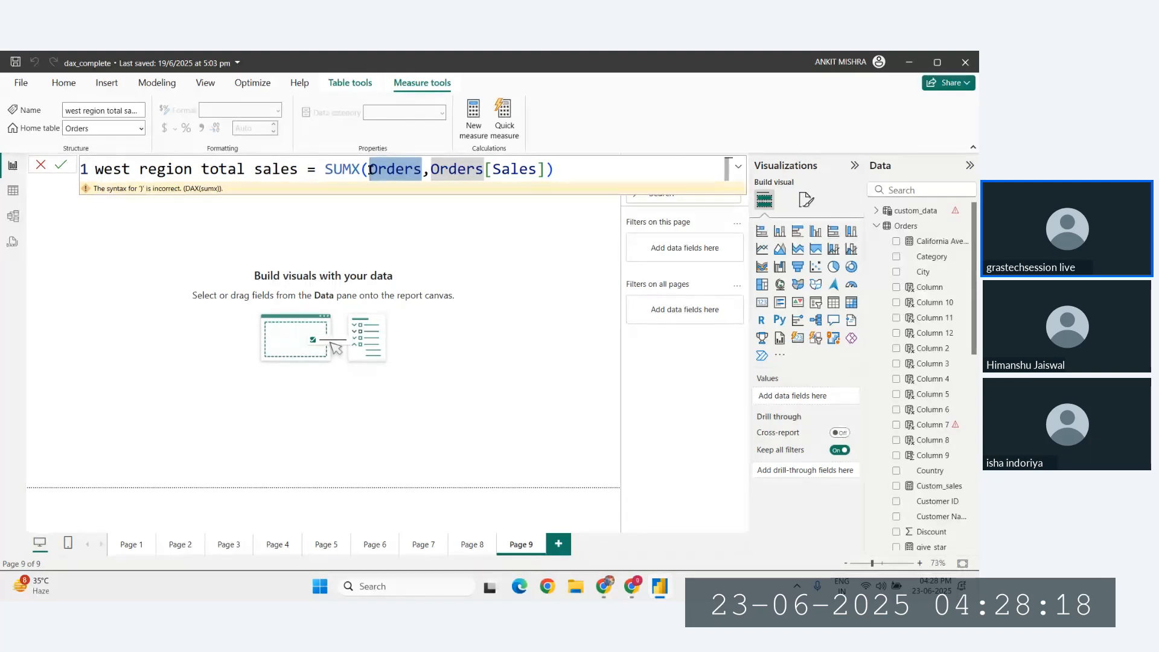
{"action": "key", "text": "BackSpace"}
{"action": "type", "text": "filte"}
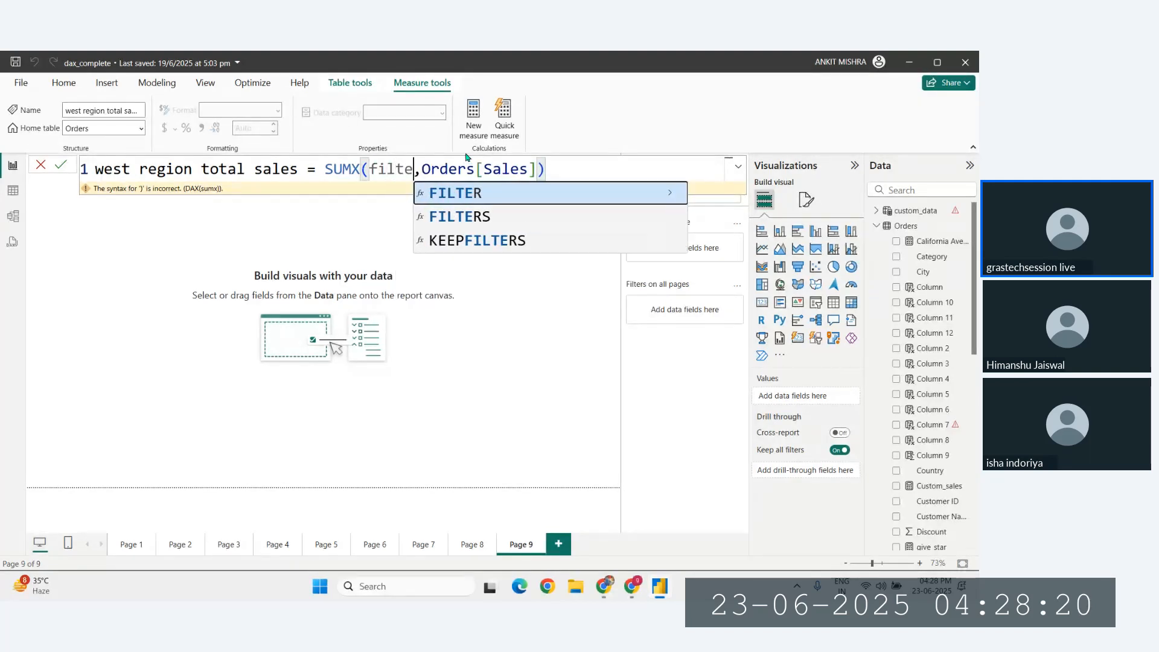
{"action": "key", "text": "Tab"}
{"action": "type", "text": "orde"}
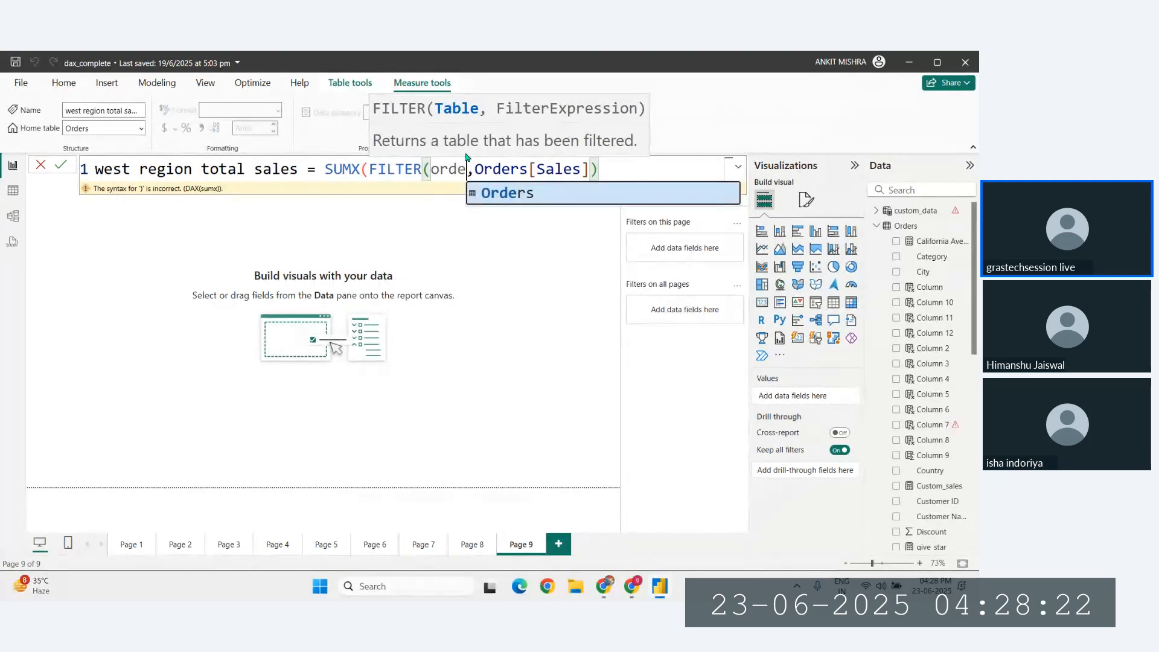
{"action": "key", "text": "Tab"}
{"action": "type", "text": ","}
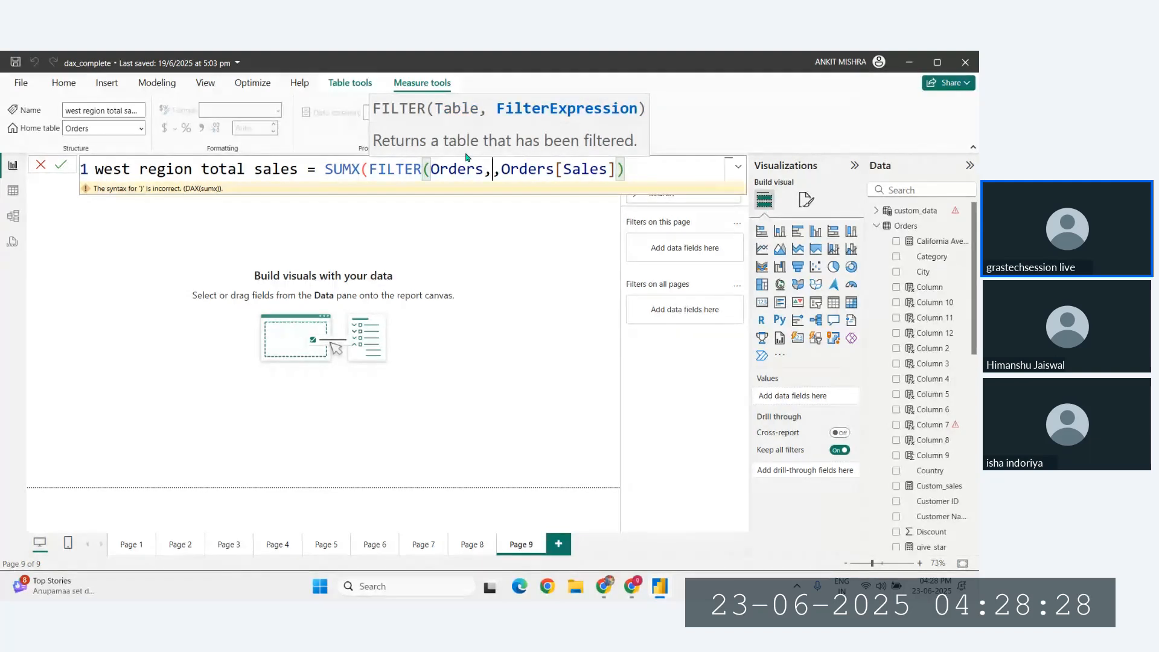
{"action": "type", "text": "regi"}
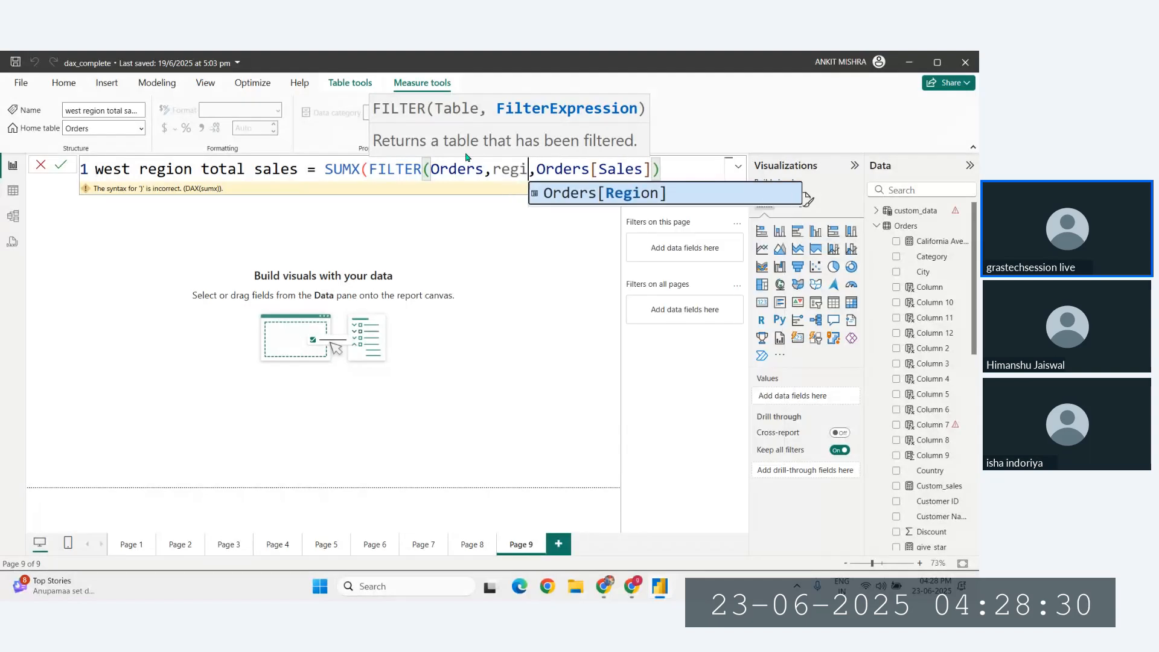
{"action": "key", "text": "Tab"}
{"action": "type", "text": "= \"West"}
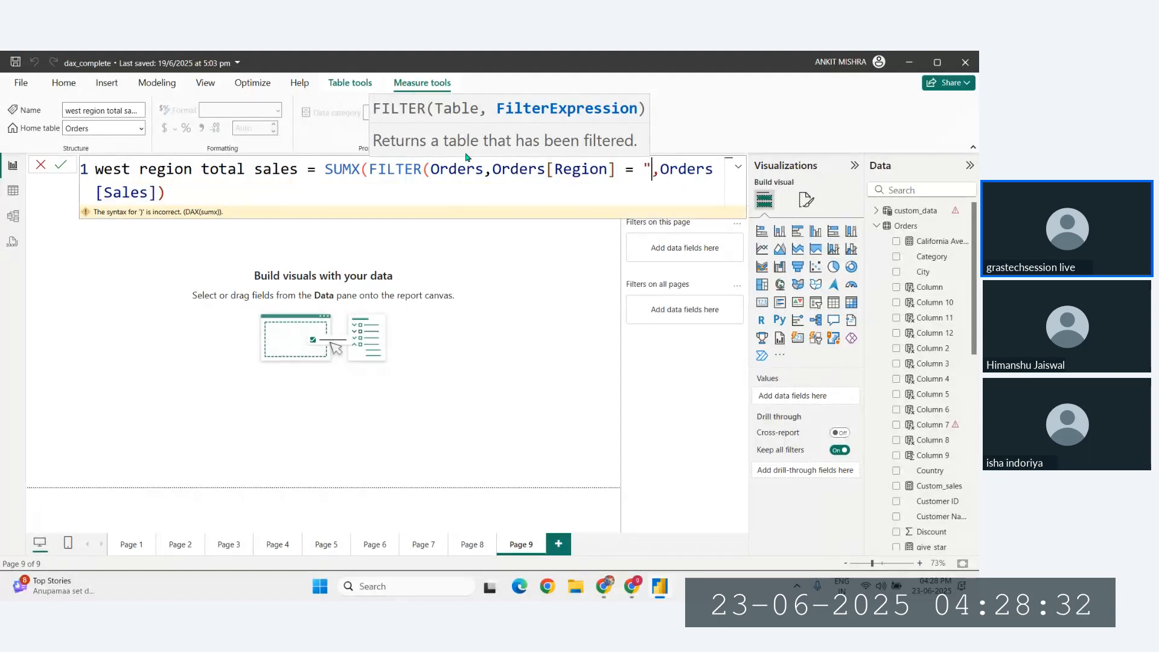
{"action": "type", "text": "\")"}
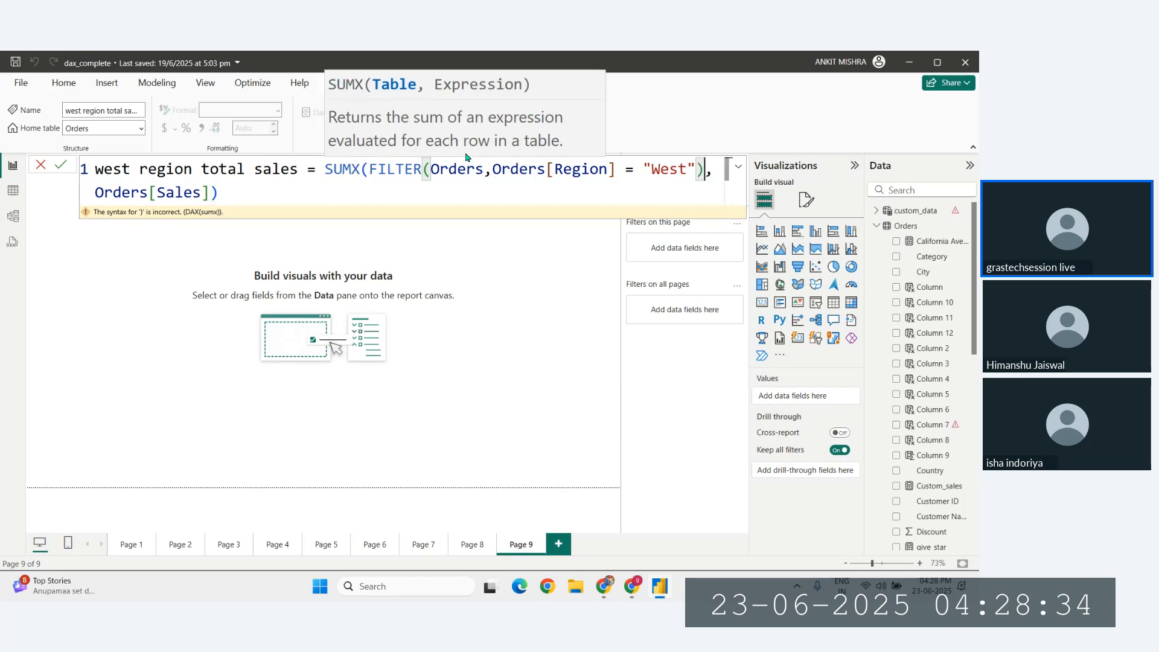
Examine how the FILTER table argument and the Orders[Sales] expression work together in the SUMX formula.
{"action": "left_click_drag", "start_coordinate": [377, 170], "coordinate": [703, 170]}
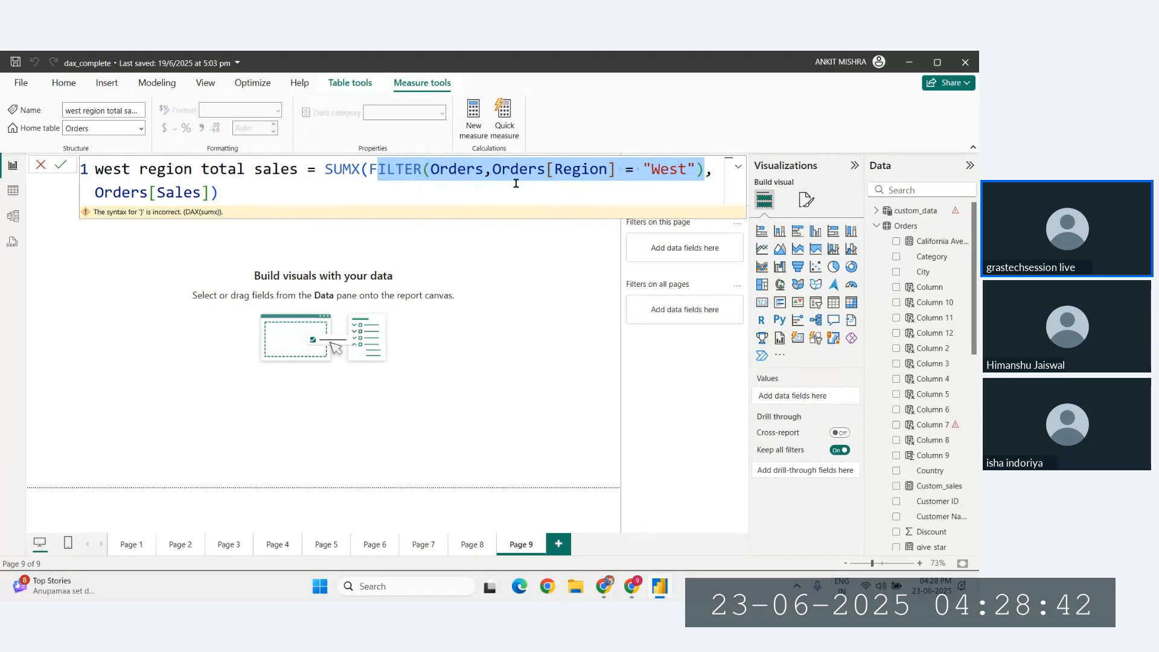
{"action": "left_click_drag", "start_coordinate": [368, 170], "coordinate": [707, 169]}
{"action": "left_click", "coordinate": [367, 196]}
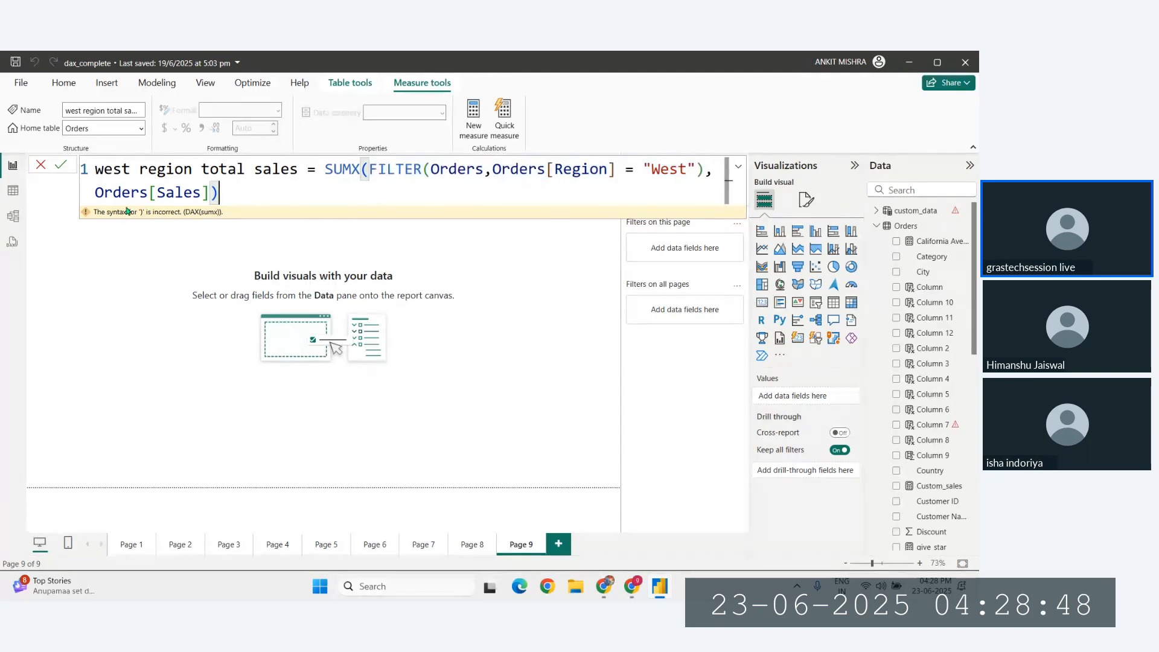
{"action": "left_click_drag", "start_coordinate": [95, 192], "coordinate": [183, 185]}
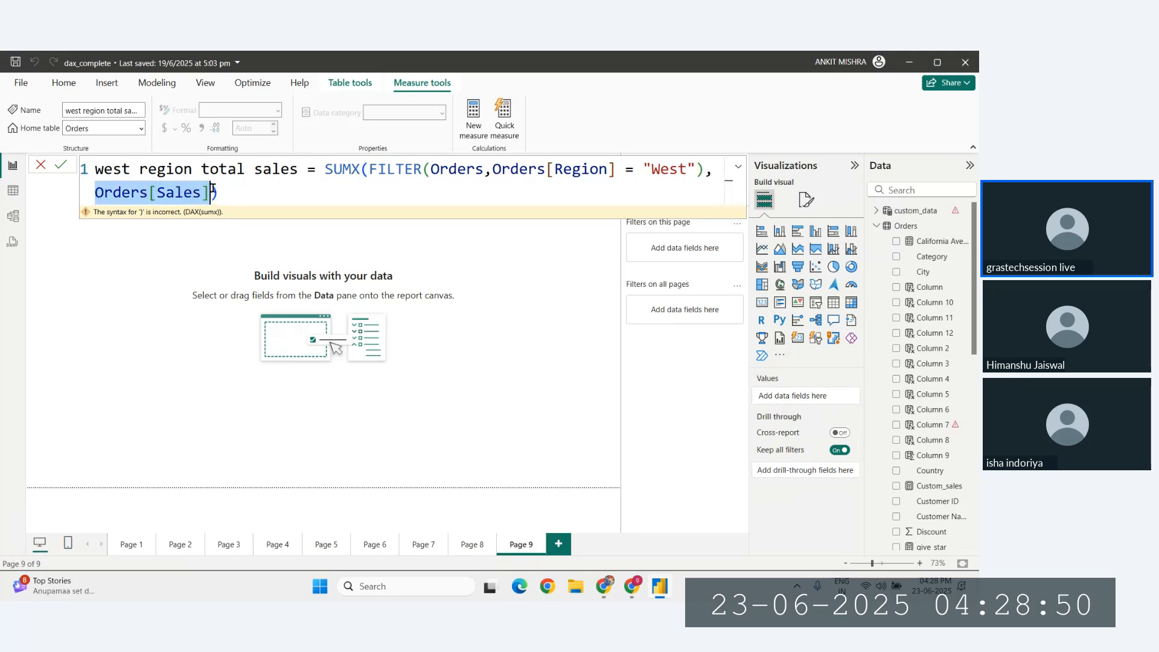
{"action": "left_click", "coordinate": [370, 189]}
{"action": "left_click", "coordinate": [704, 169]}
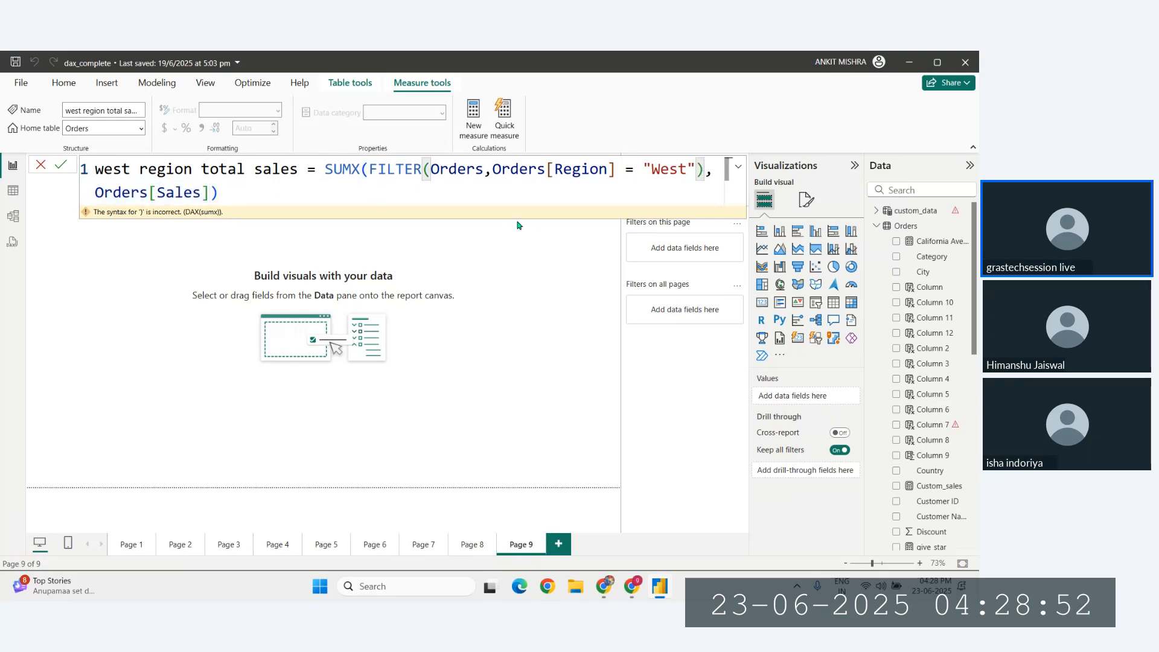
{"action": "left_click_drag", "start_coordinate": [387, 169], "coordinate": [662, 168]}
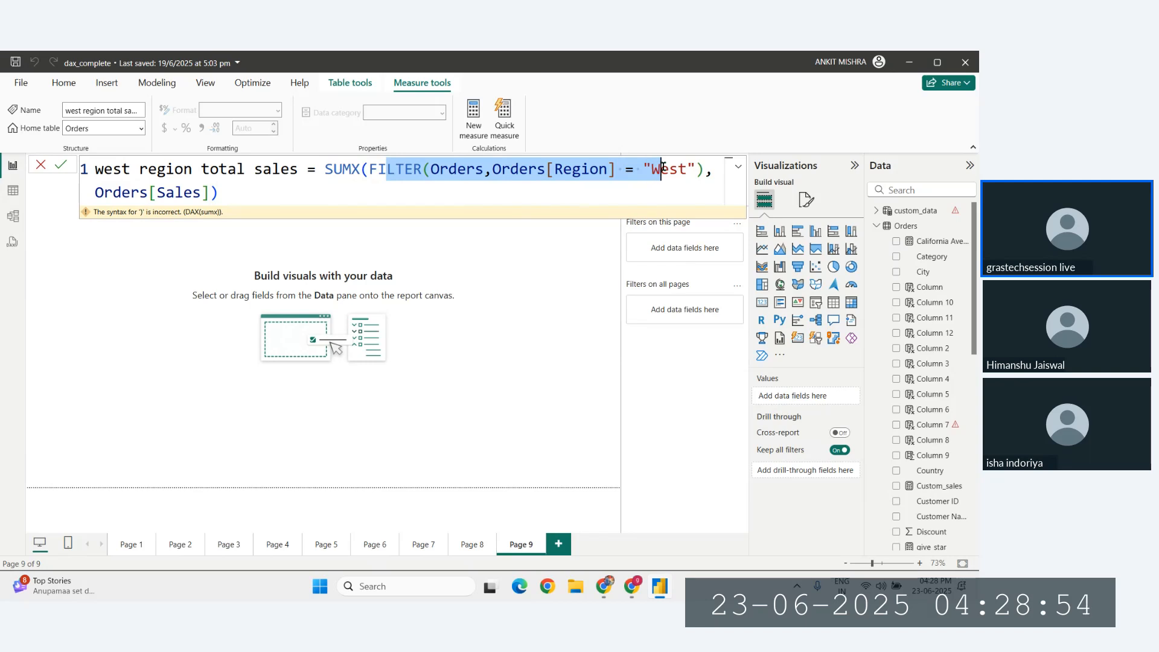
{"action": "left_click", "coordinate": [603, 172]}
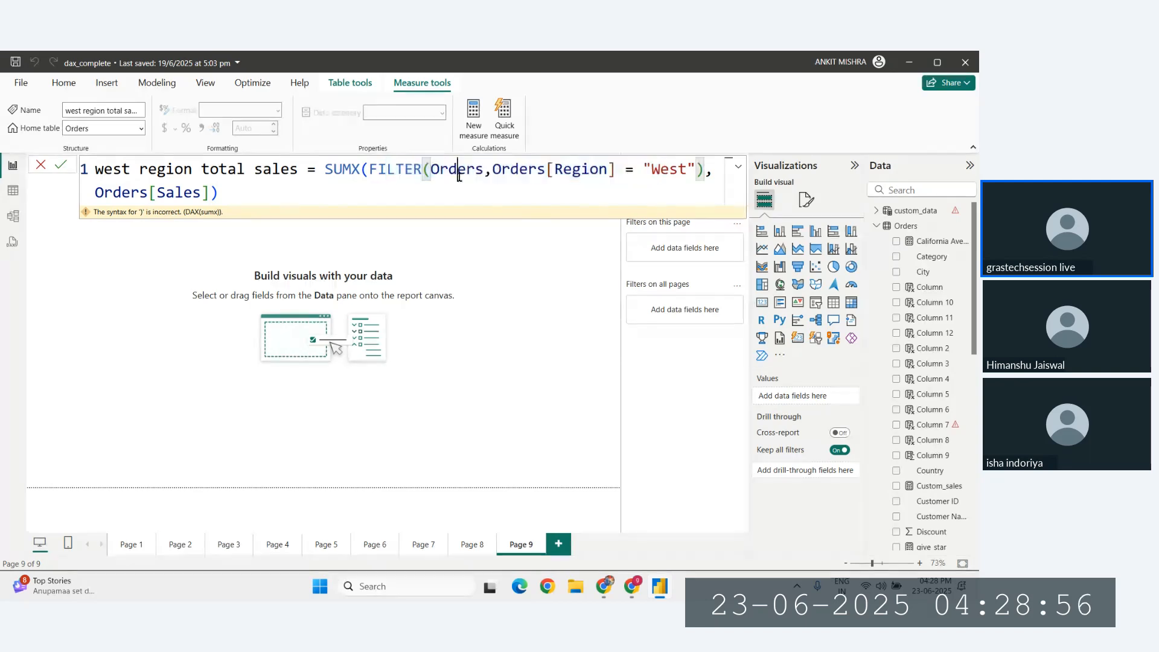
{"action": "left_click", "coordinate": [103, 192]}
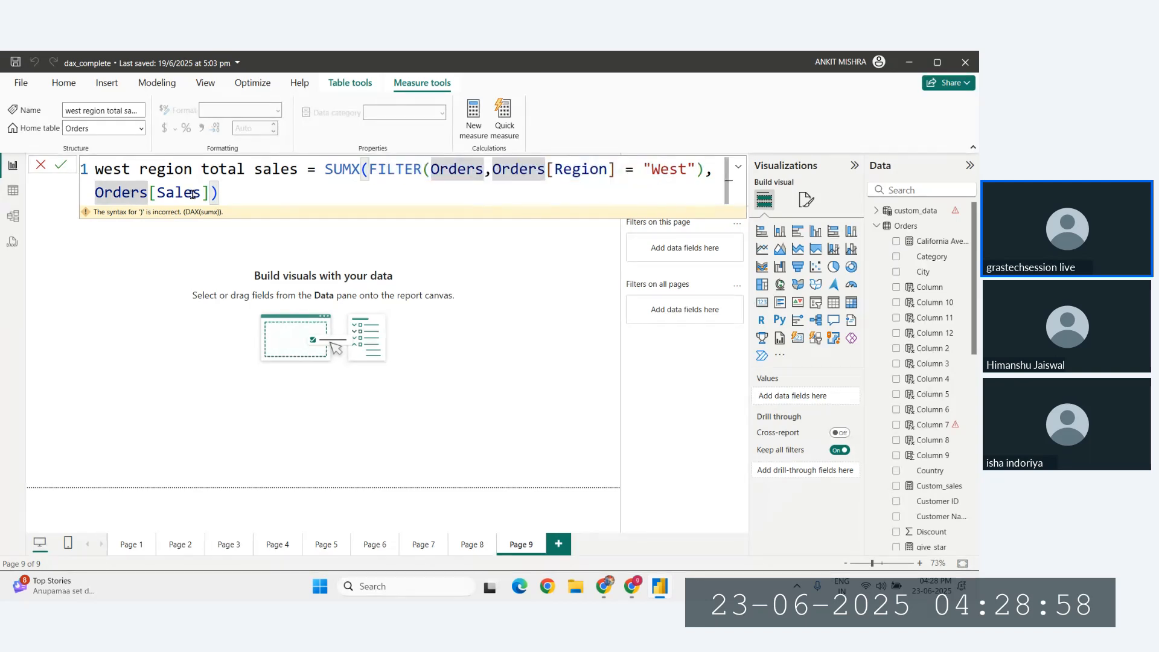
Remove the Orders[Sales] expression from the SUMX formula and enter it again after the FILTER argument.
{"action": "left_click", "coordinate": [192, 194]}
{"action": "left_click", "coordinate": [567, 187]}
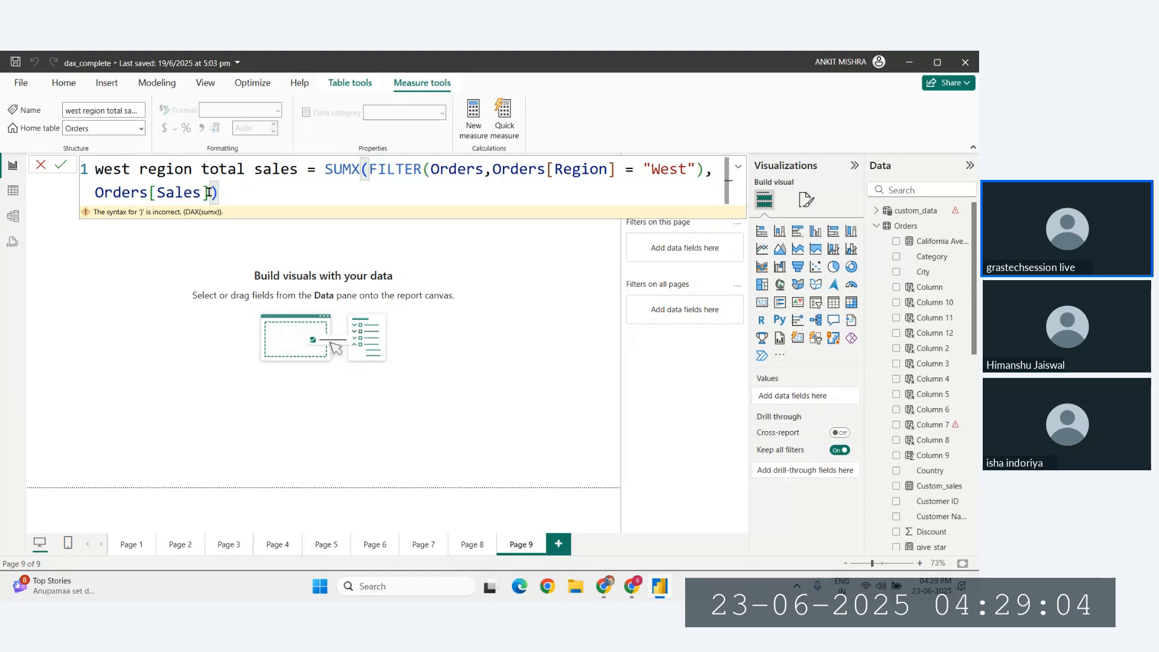
{"action": "left_click_drag", "start_coordinate": [208, 192], "coordinate": [96, 192]}
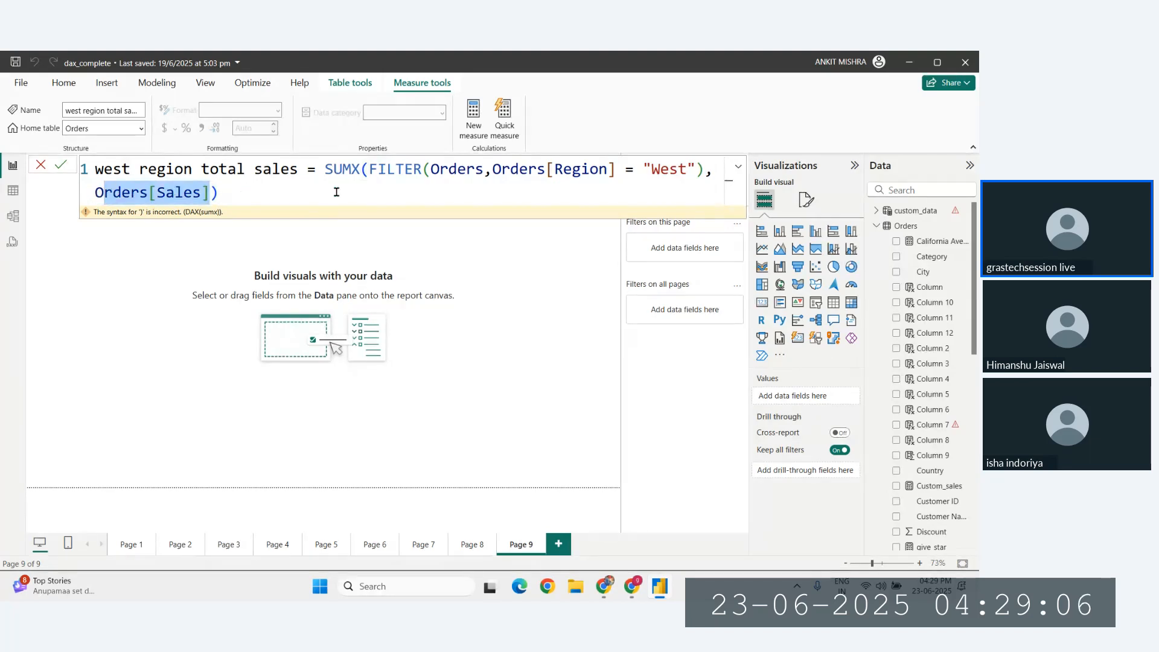
{"action": "type", "text": "O"}
{"action": "key", "text": "BackSpace"}
{"action": "key", "text": "BackSpace"}
{"action": "key", "text": "BackSpace"}
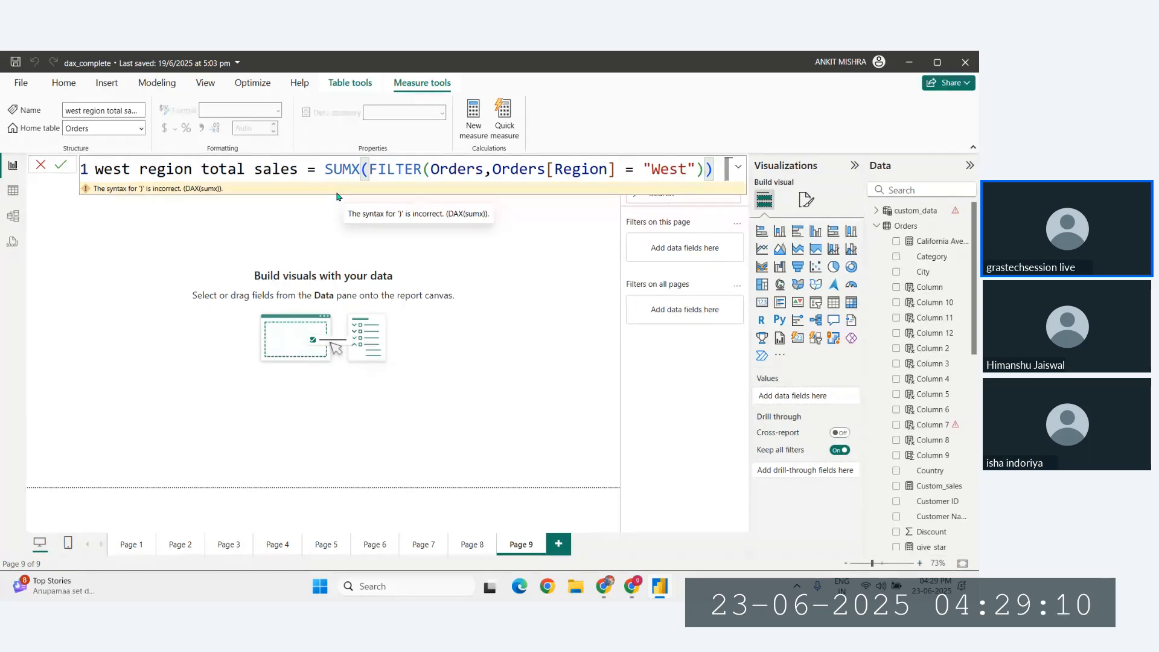
{"action": "type", "text": ","}
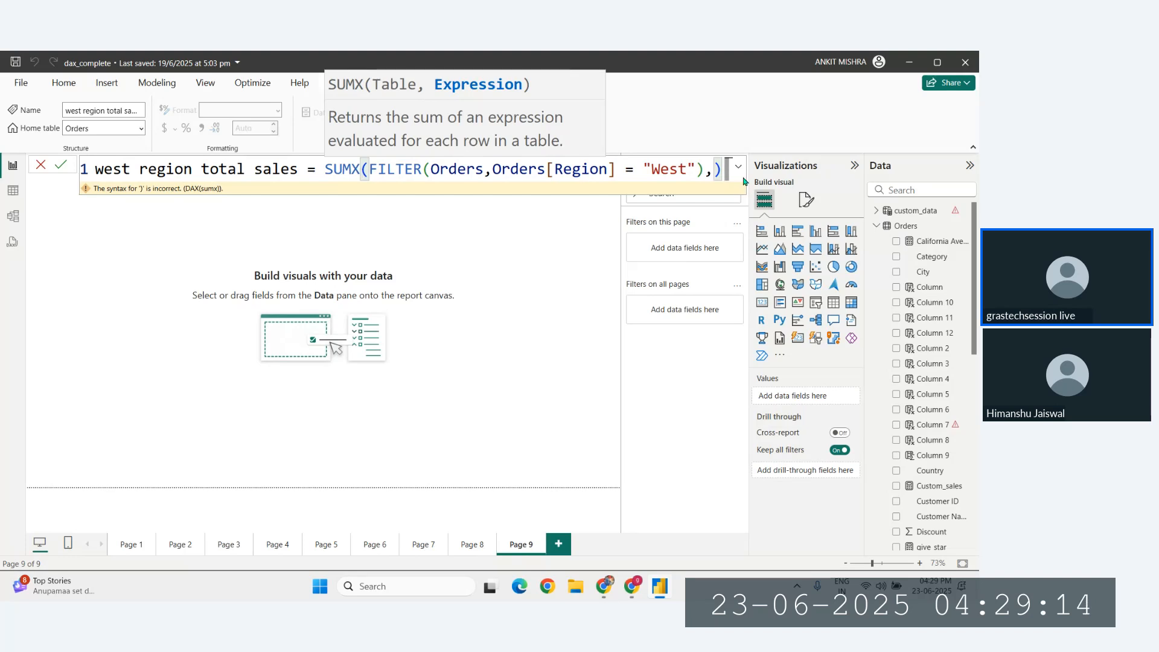
{"action": "left_click", "coordinate": [711, 170]}
{"action": "key", "text": "shift+Return"}
{"action": "type", "text": "sales"}
{"action": "key", "text": "Tab"}
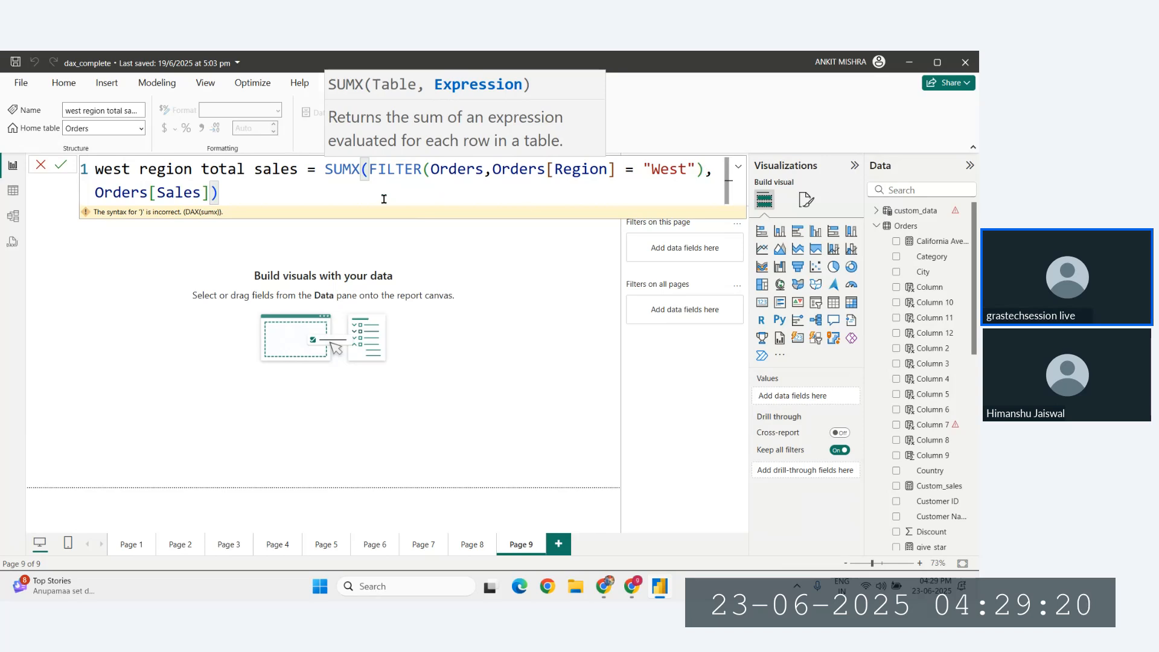
Commit the west region total sales measure and leave its formula.
{"action": "key", "text": "Return"}
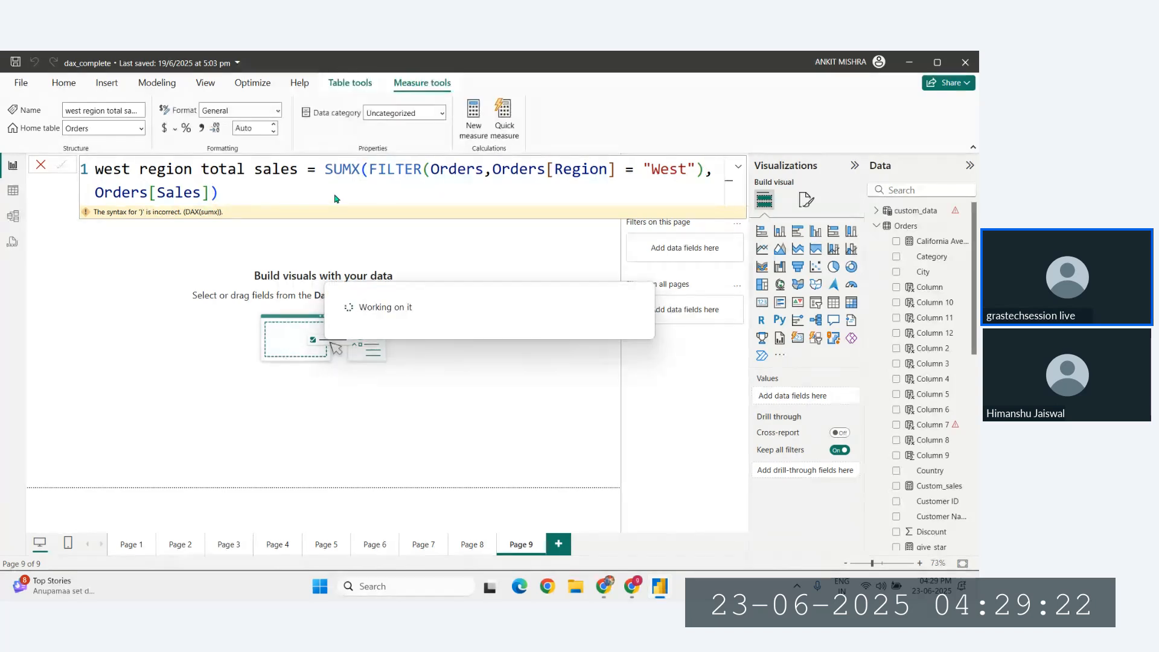
{"action": "left_click", "coordinate": [334, 191]}
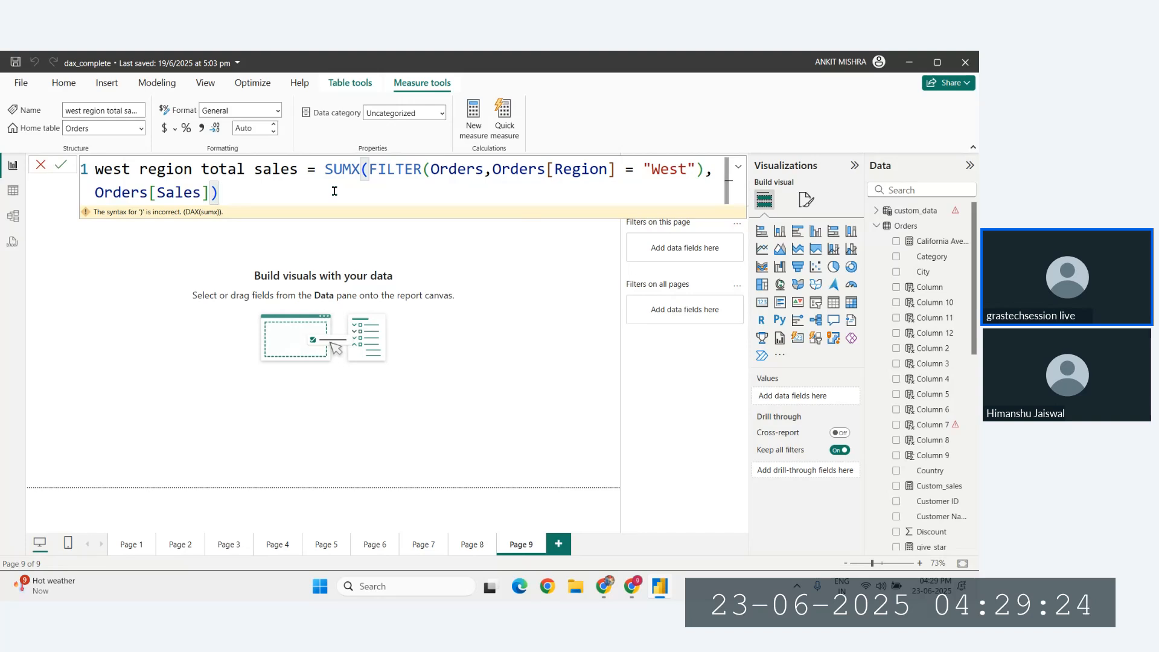
{"action": "left_click", "coordinate": [336, 247]}
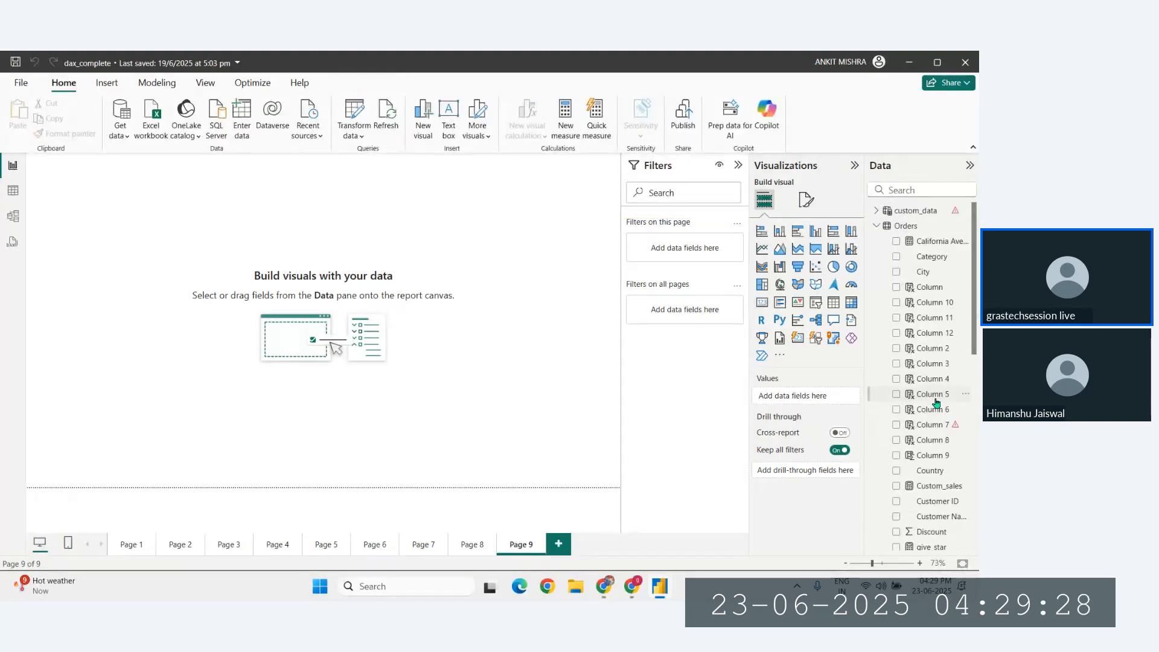
Show the west region total sales measure in a card visual on Page 9 and make the card wider and shorter.
{"action": "scroll", "coordinate": [930, 416], "scroll_direction": "down", "scroll_amount": 10}
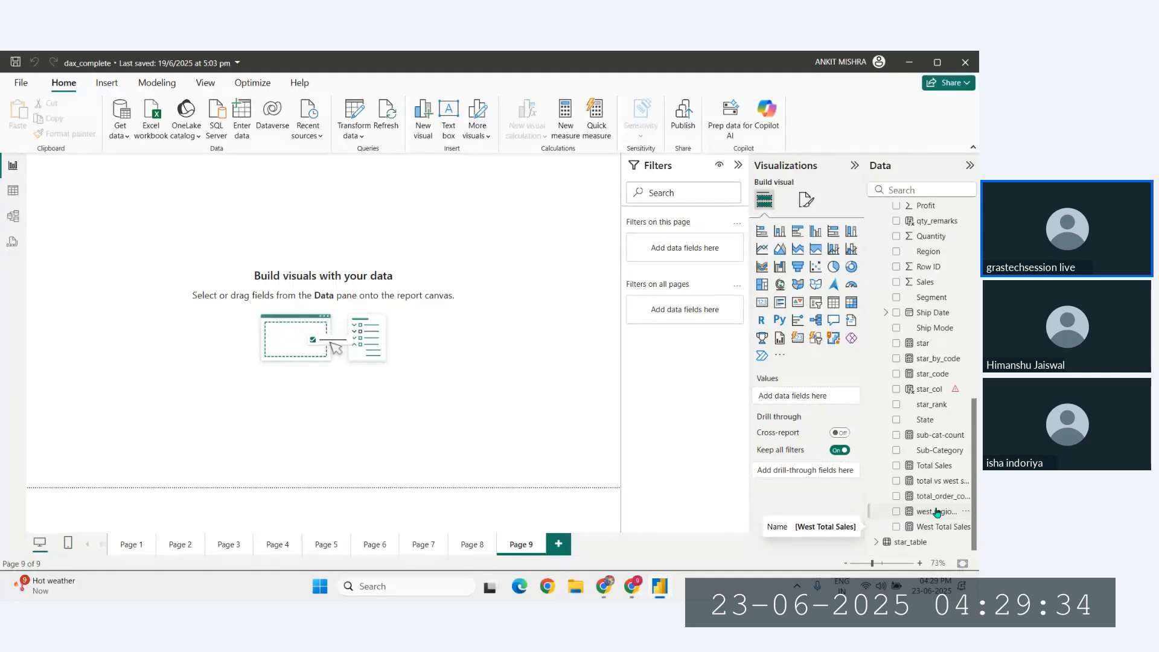
{"action": "left_click_drag", "start_coordinate": [937, 512], "coordinate": [340, 305]}
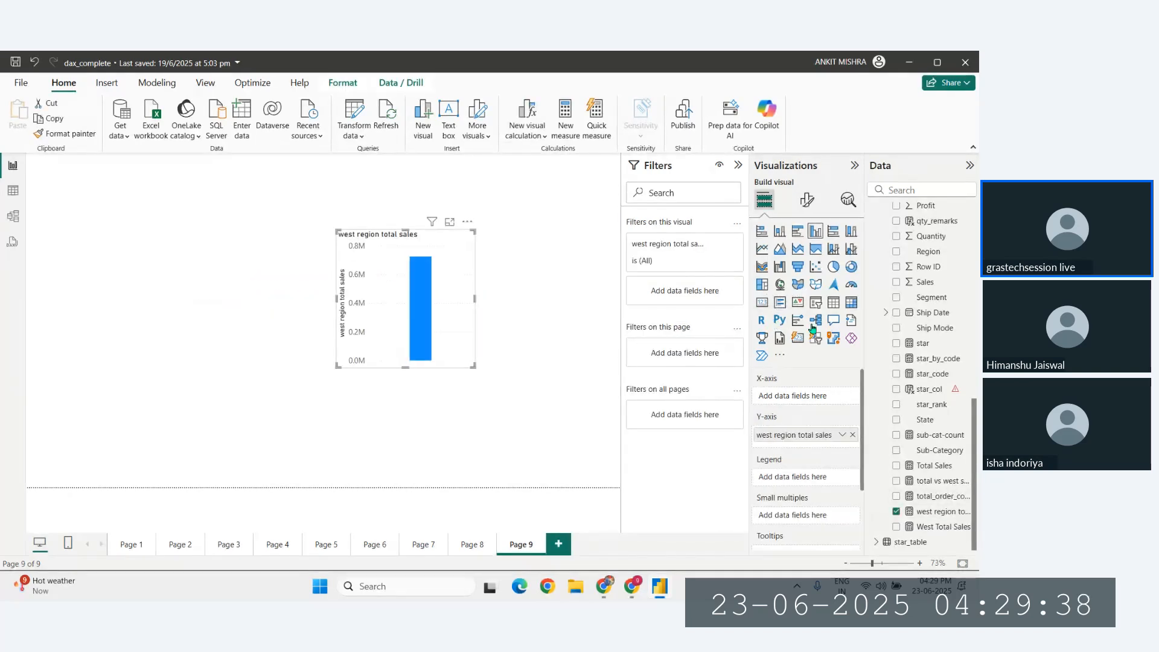
{"action": "left_click", "coordinate": [762, 306]}
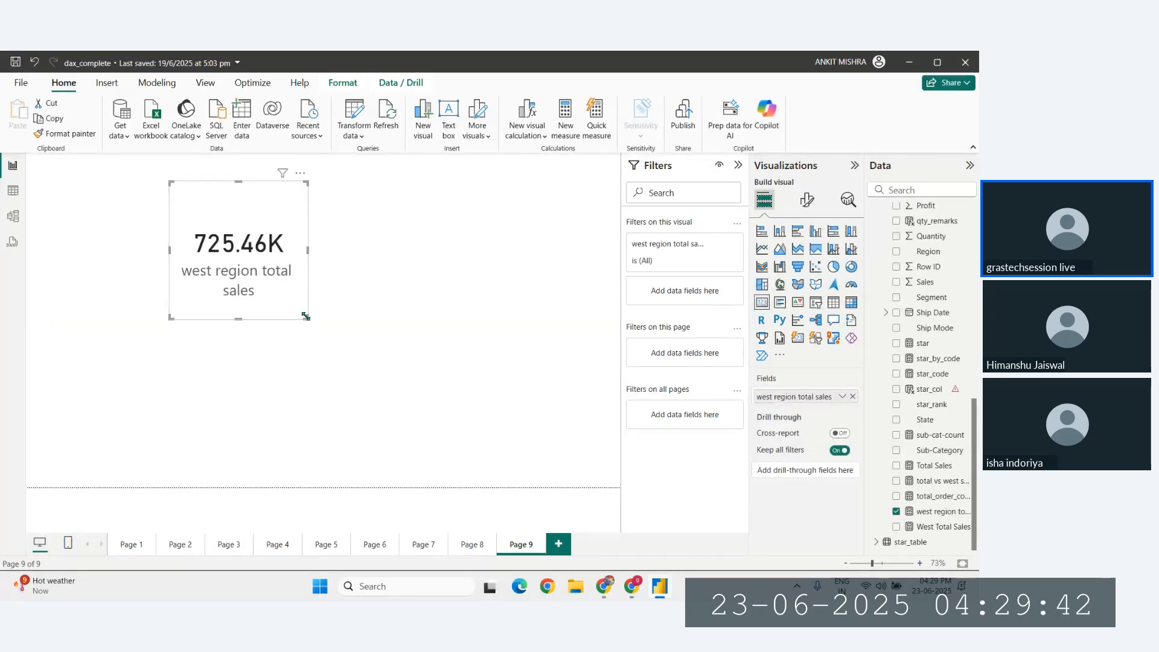
{"action": "left_click_drag", "start_coordinate": [306, 316], "coordinate": [430, 282]}
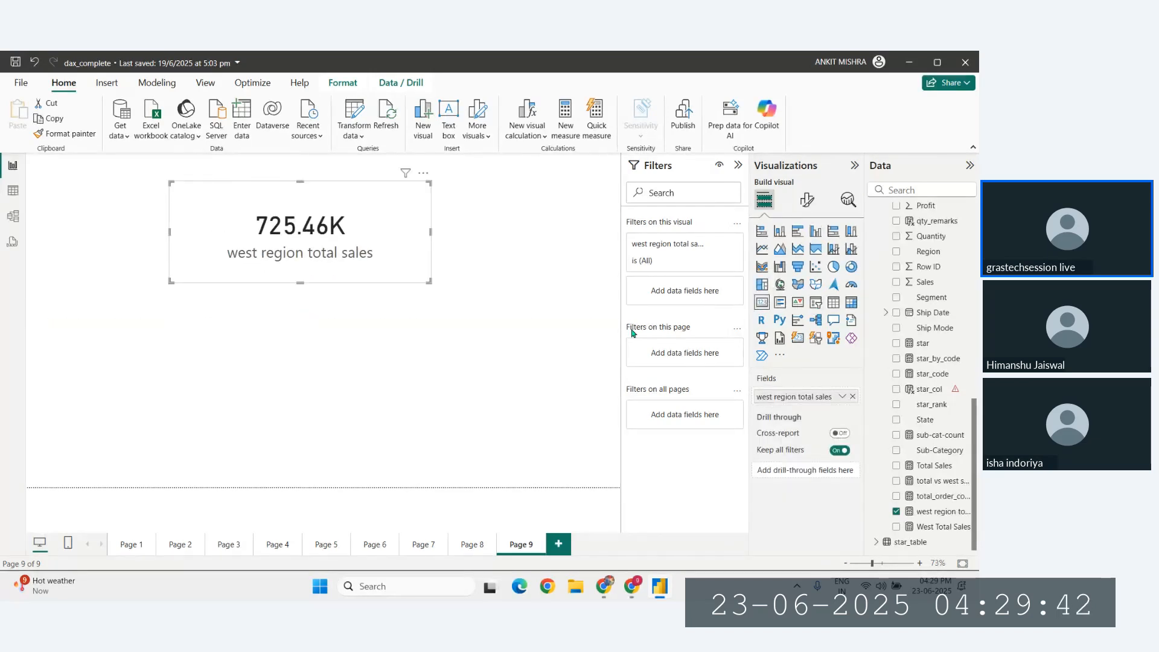
Review the FILTER argument in the west region total sales formula and move the card clear of the formula.
{"action": "left_click", "coordinate": [935, 513]}
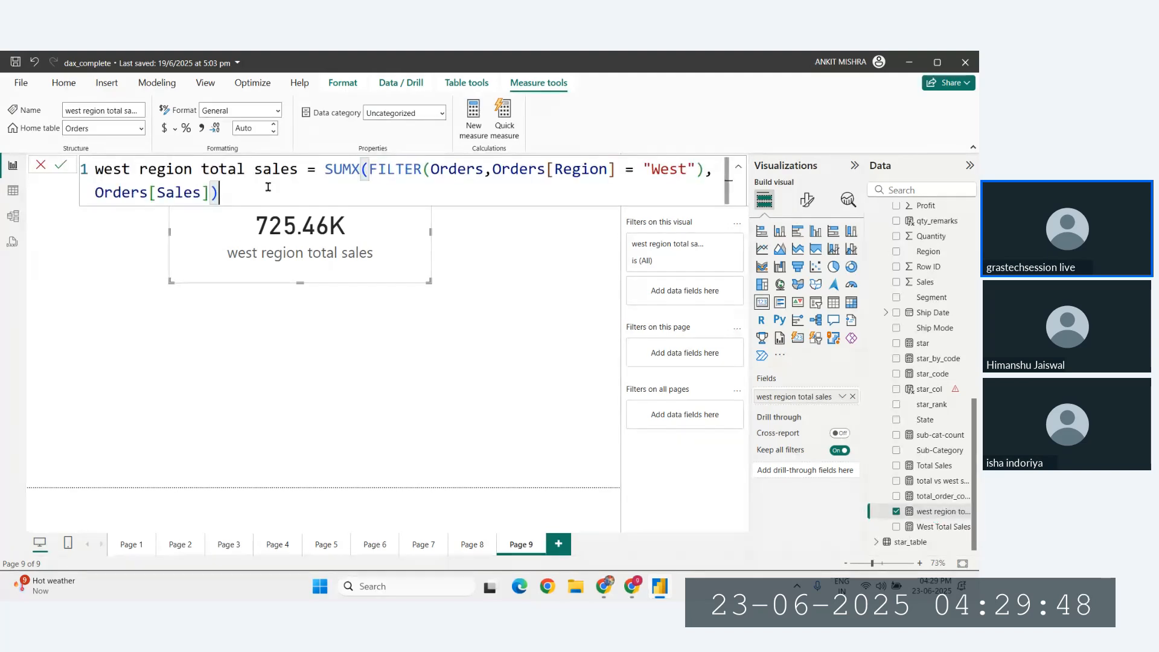
{"action": "left_click_drag", "start_coordinate": [714, 171], "coordinate": [363, 171]}
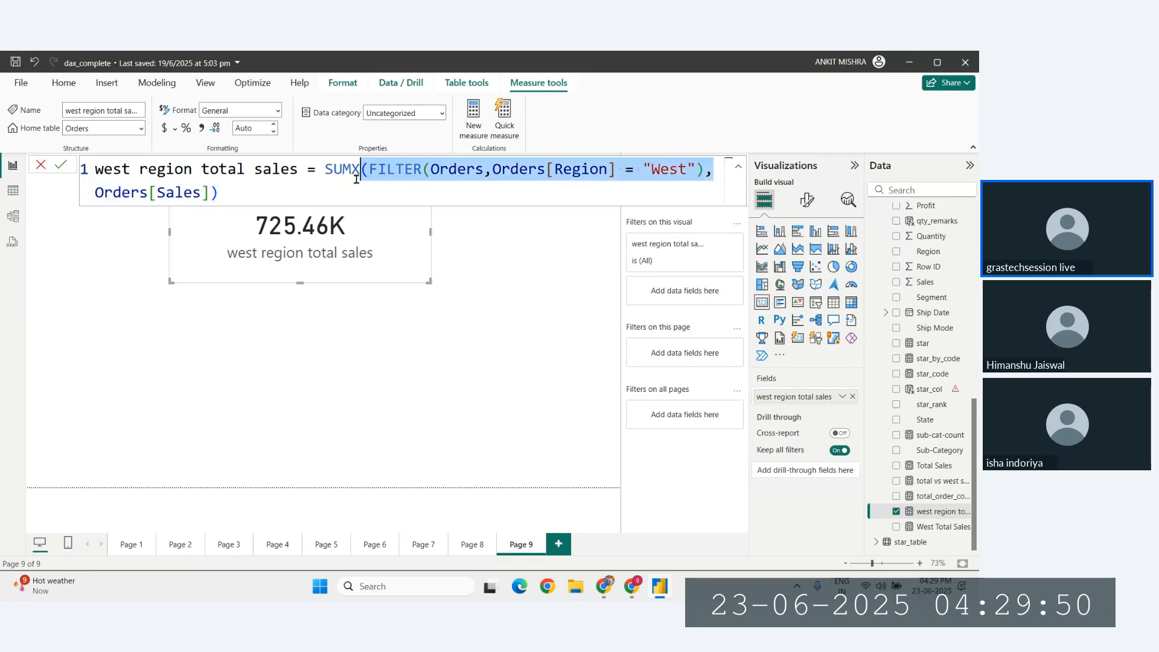
{"action": "left_click", "coordinate": [328, 191]}
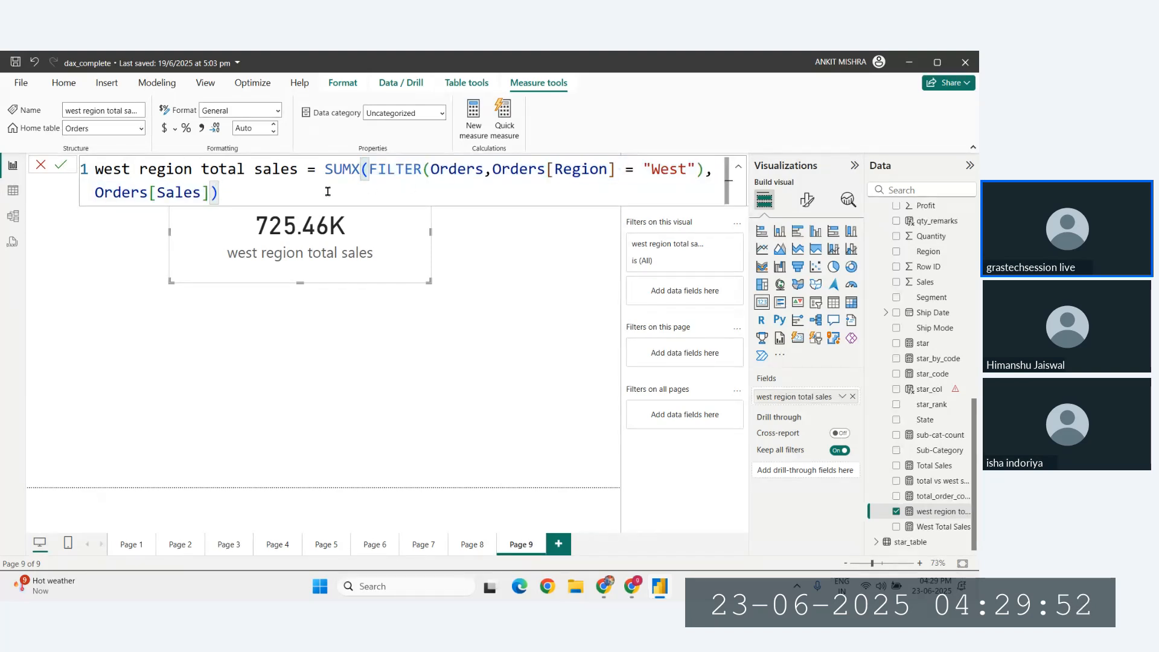
{"action": "left_click_drag", "start_coordinate": [298, 251], "coordinate": [217, 282]}
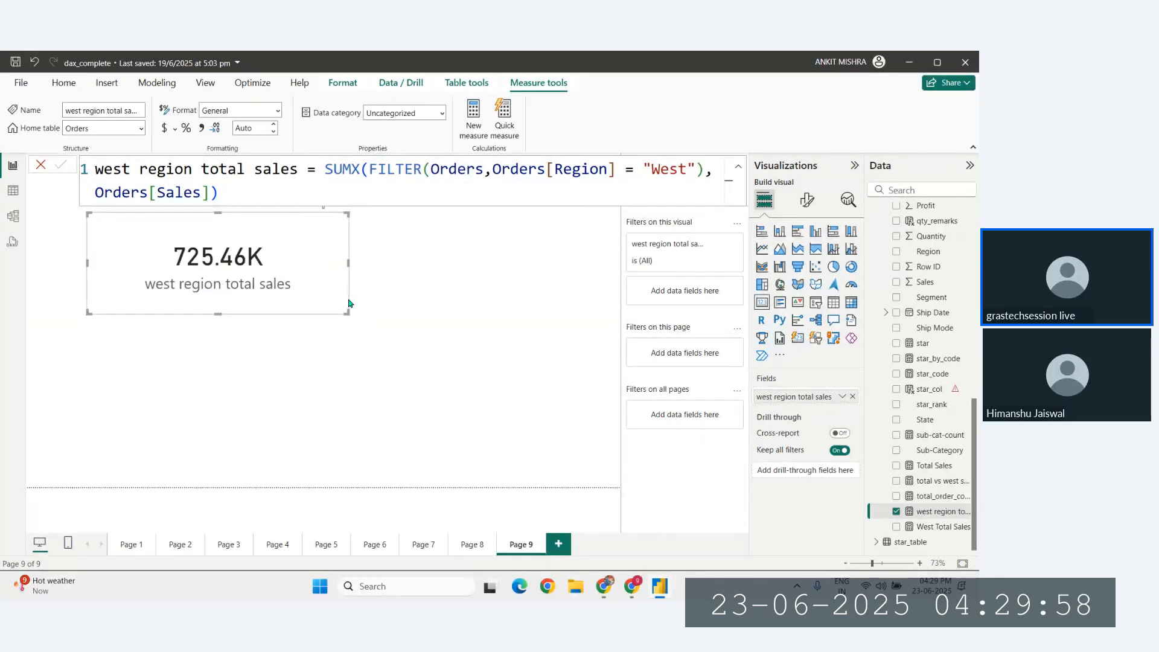
{"action": "left_click", "coordinate": [398, 324]}
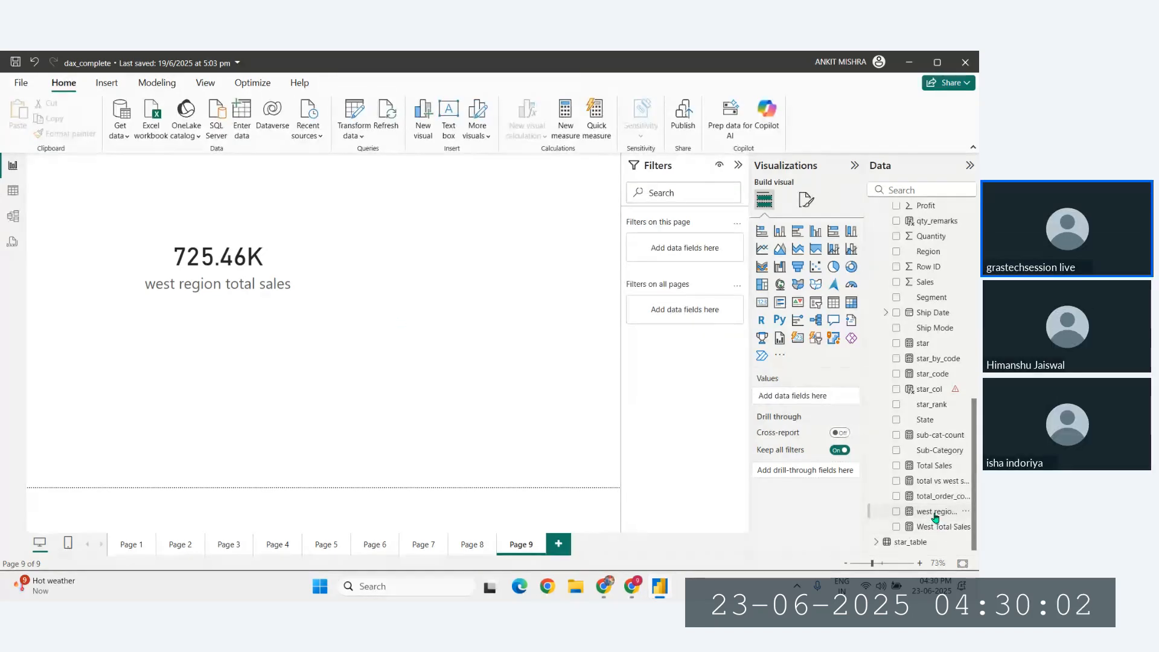
Examine the FILTER condition and the Orders[Sales] expression in the west region total sales formula.
{"action": "left_click", "coordinate": [935, 512]}
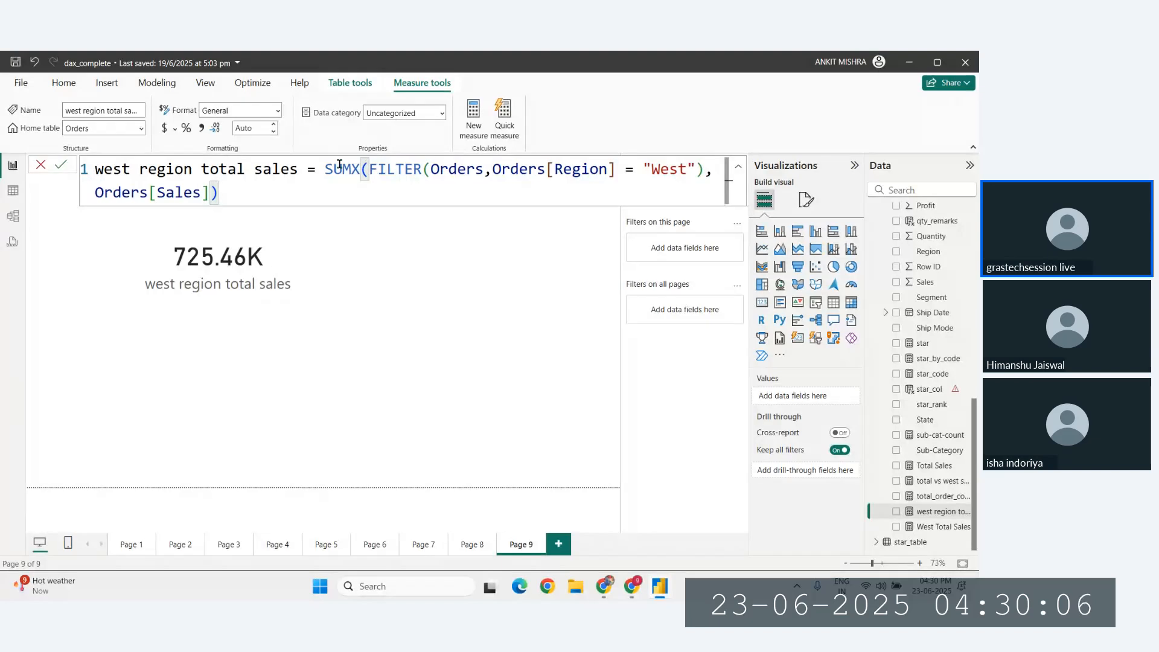
{"action": "left_click_drag", "start_coordinate": [431, 169], "coordinate": [697, 169]}
{"action": "left_click_drag", "start_coordinate": [130, 193], "coordinate": [227, 193]}
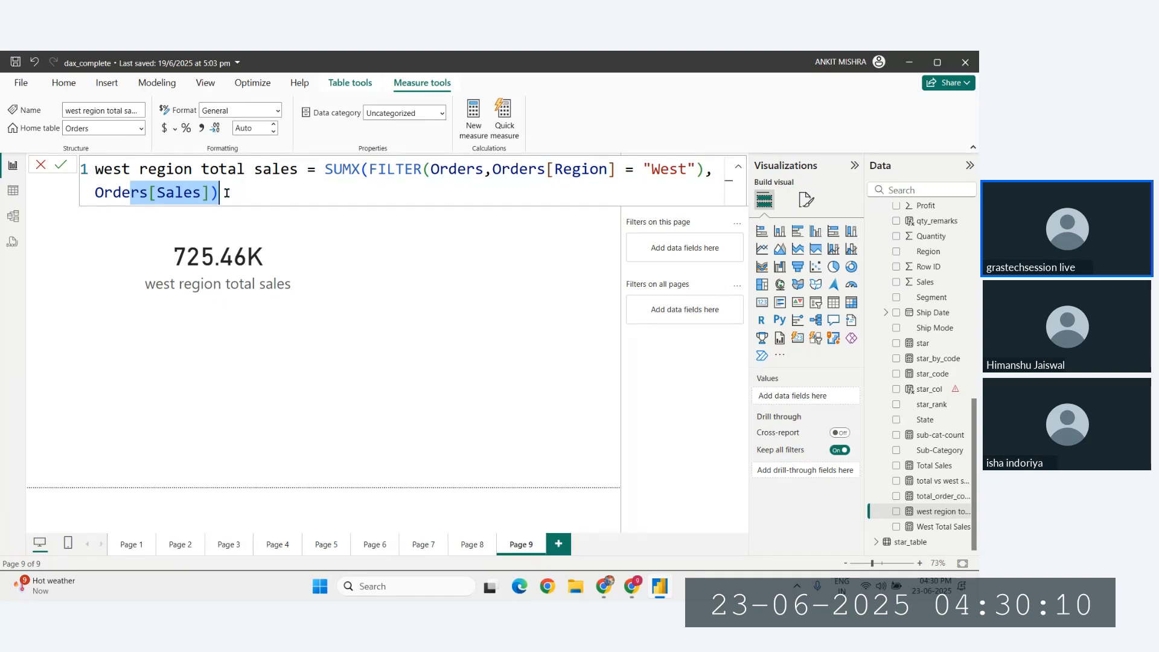
{"action": "left_click", "coordinate": [338, 353]}
Switch to the Microsoft Learn DAX reference in Chrome and examine the expression and filter arguments in the CALCULATE syntax.
{"action": "key", "text": "alt+Tab"}
{"action": "left_click_drag", "start_coordinate": [143, 261], "coordinate": [317, 272]}
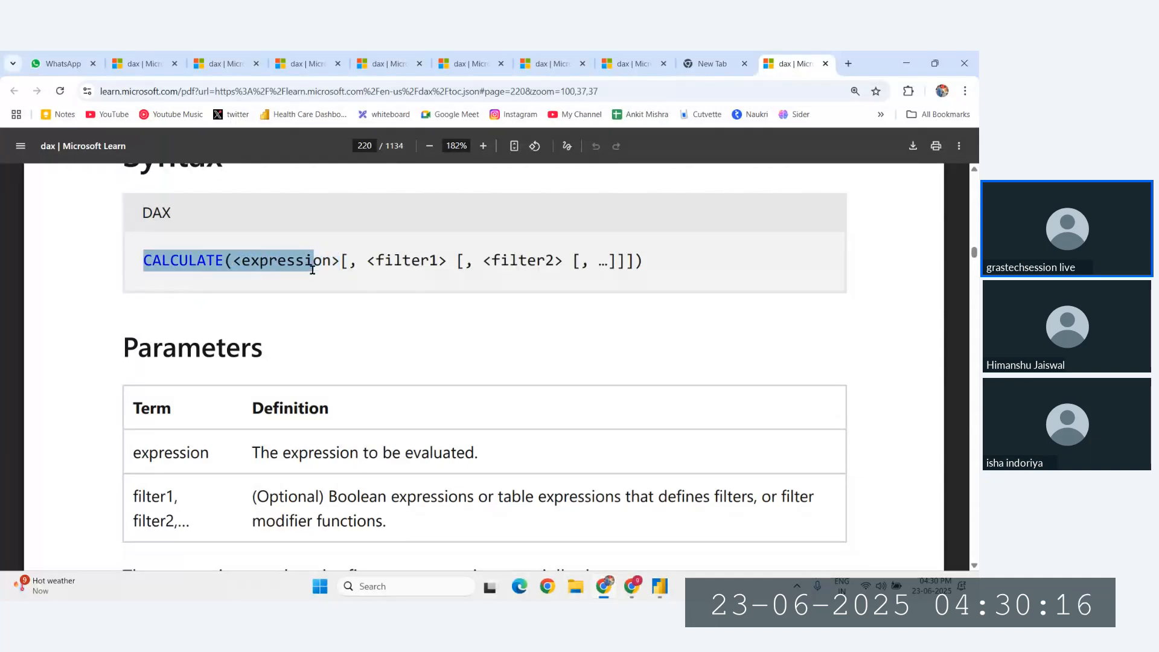
{"action": "left_click", "coordinate": [342, 260]}
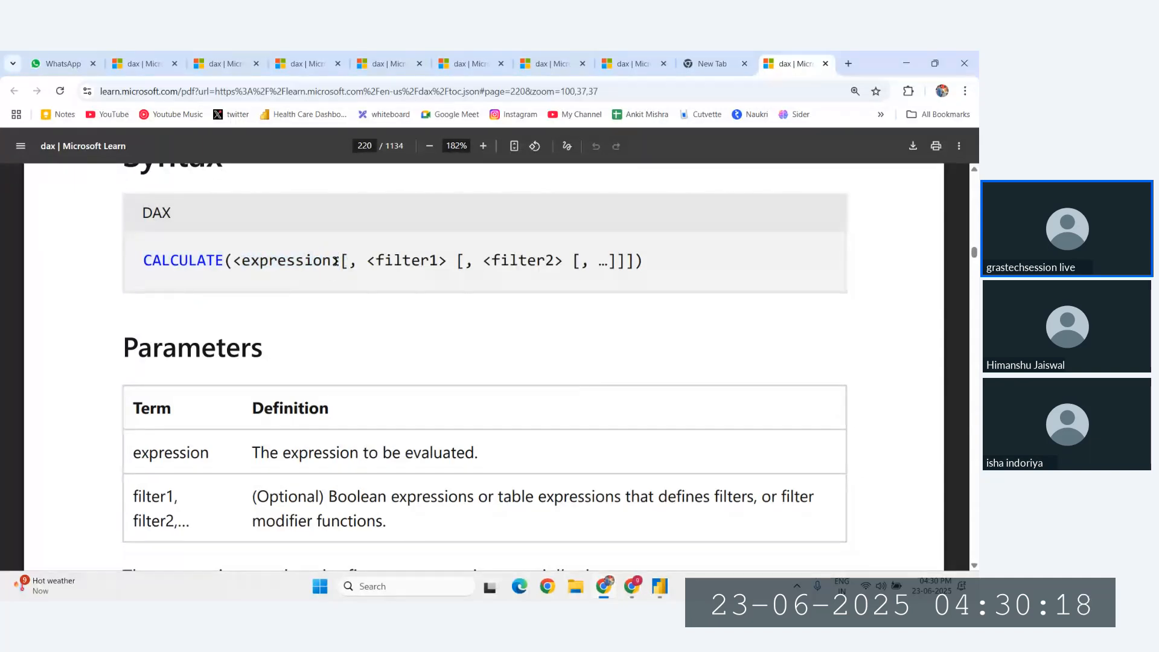
{"action": "left_click_drag", "start_coordinate": [349, 261], "coordinate": [243, 263]}
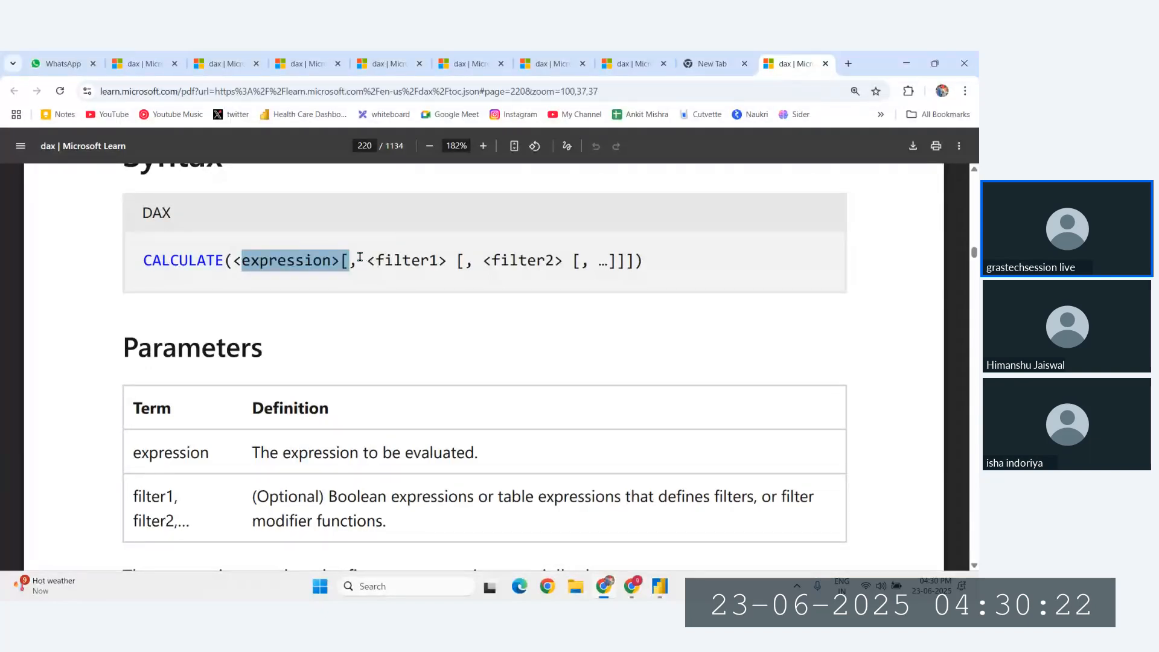
{"action": "left_click_drag", "start_coordinate": [360, 257], "coordinate": [638, 261]}
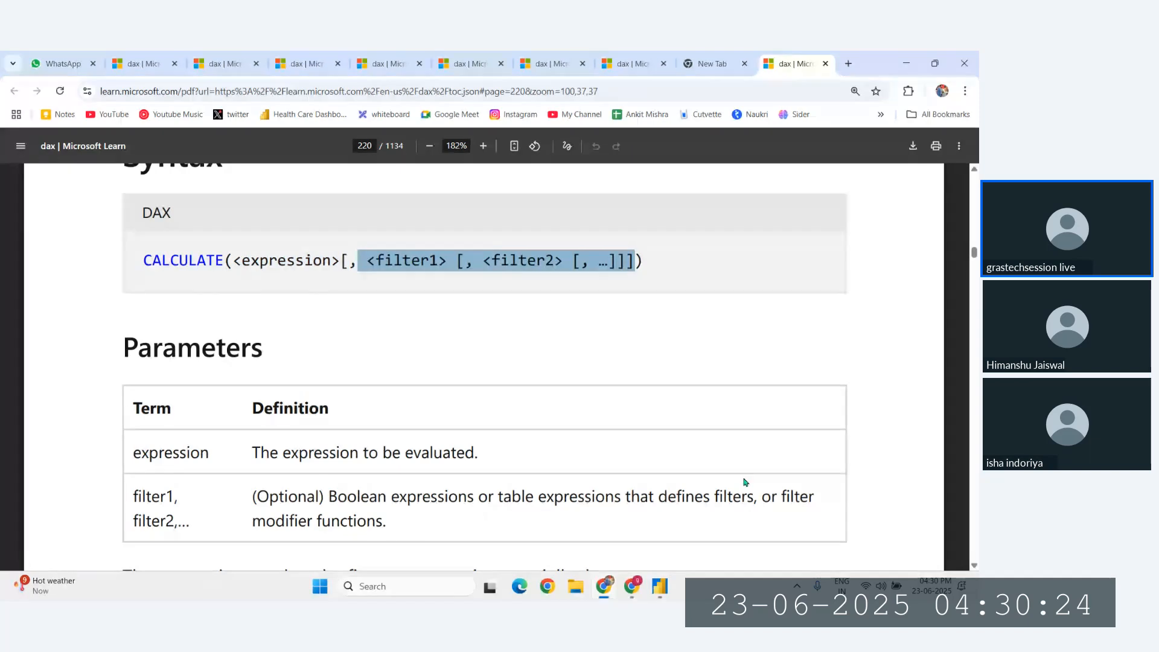
Switch back to Power BI and create a new measure named "west TS" that begins with the CALCULATE function.
{"action": "key", "text": "alt+Tab"}
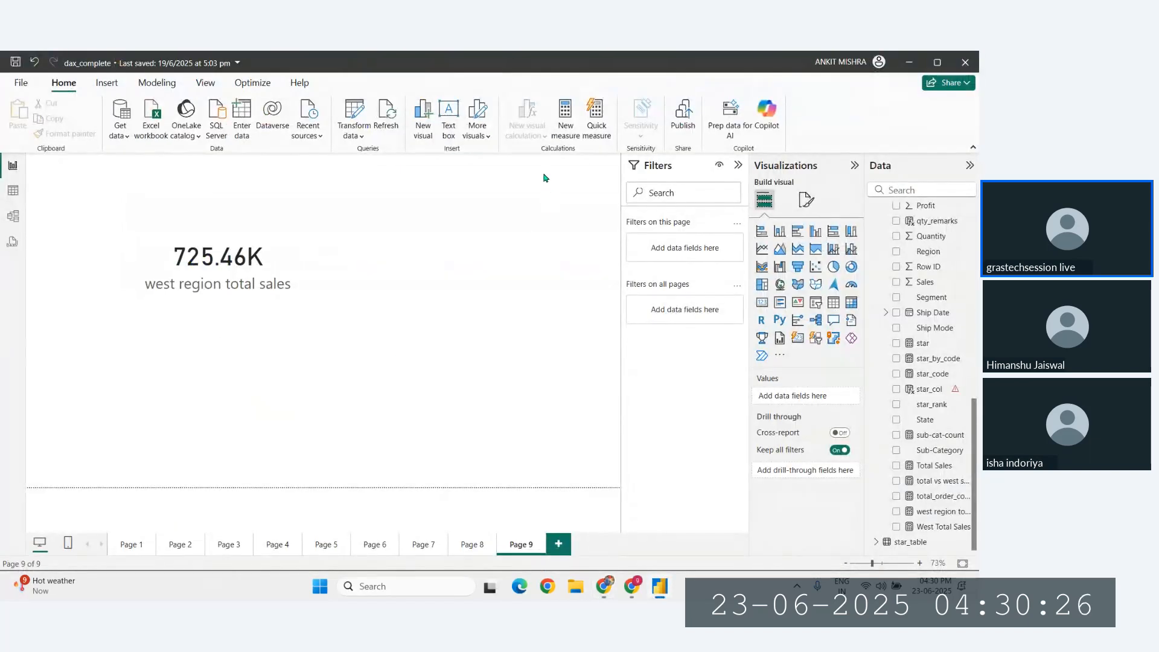
{"action": "left_click", "coordinate": [567, 115]}
{"action": "key", "text": "BackSpace"}
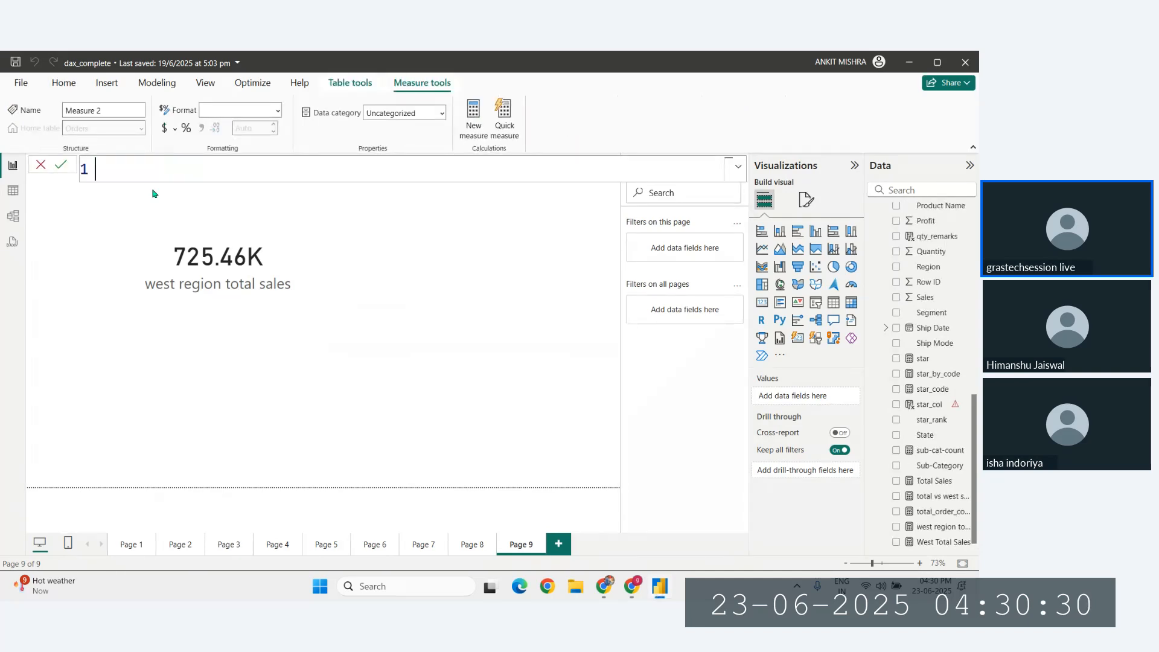
{"action": "type", "text": "west T"}
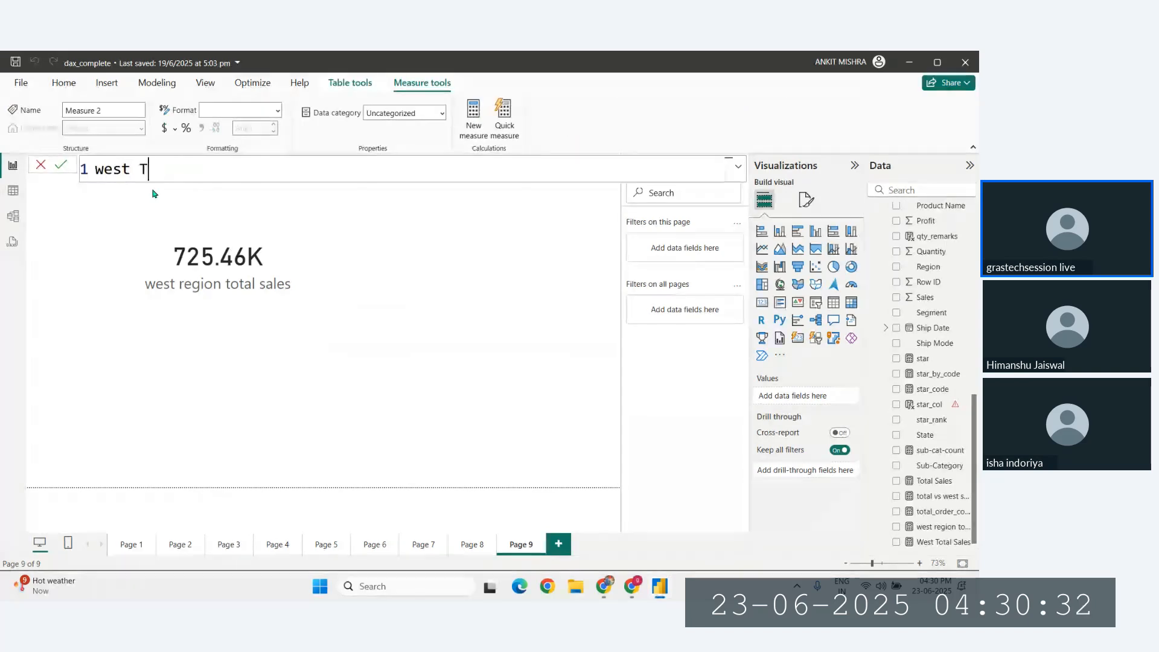
{"action": "type", "text": "S = "}
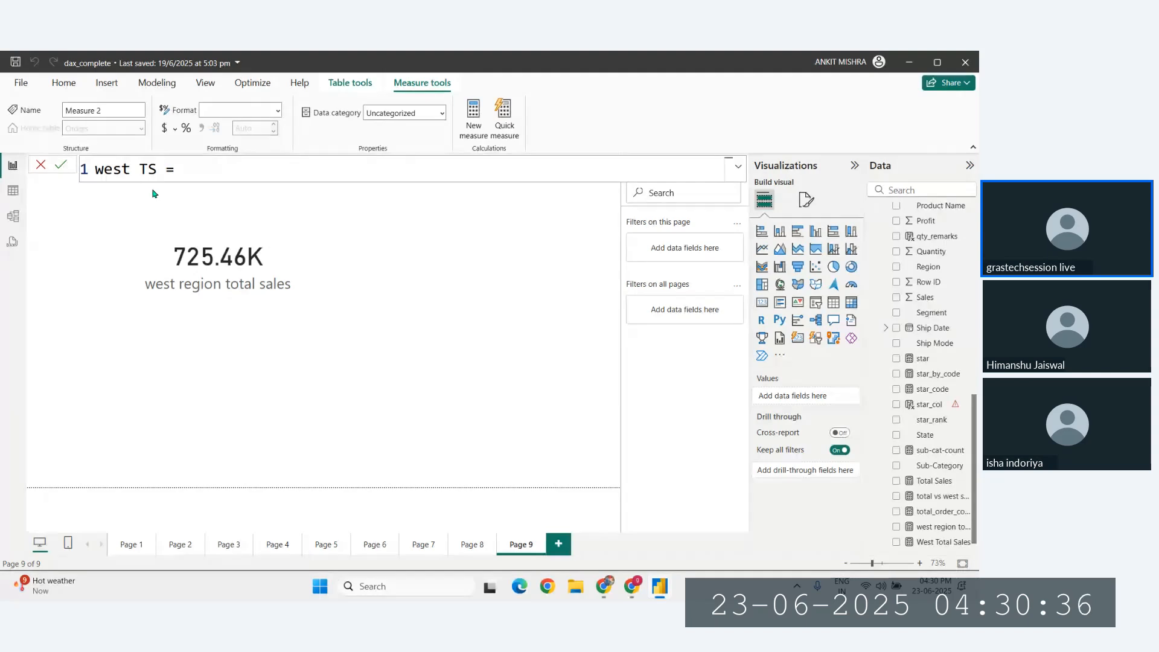
{"action": "type", "text": "CALCULATE("}
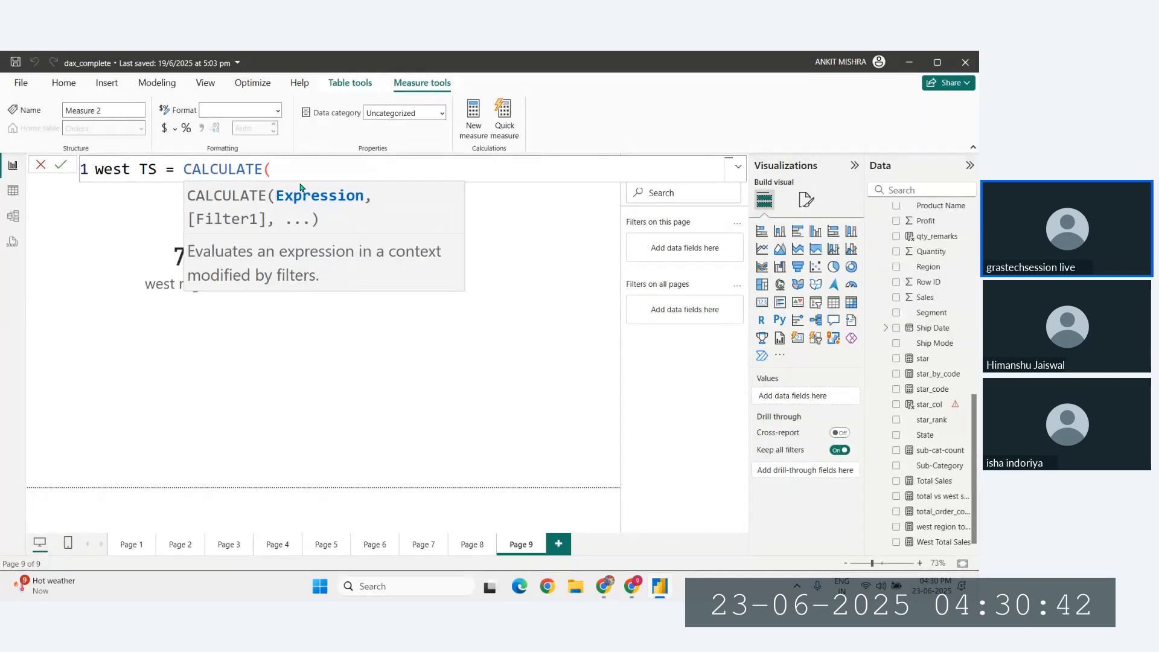
Enter SUM(Orders[Sales]) as CALCULATE's expression and begin the filter argument.
{"action": "type", "text": "sum"}
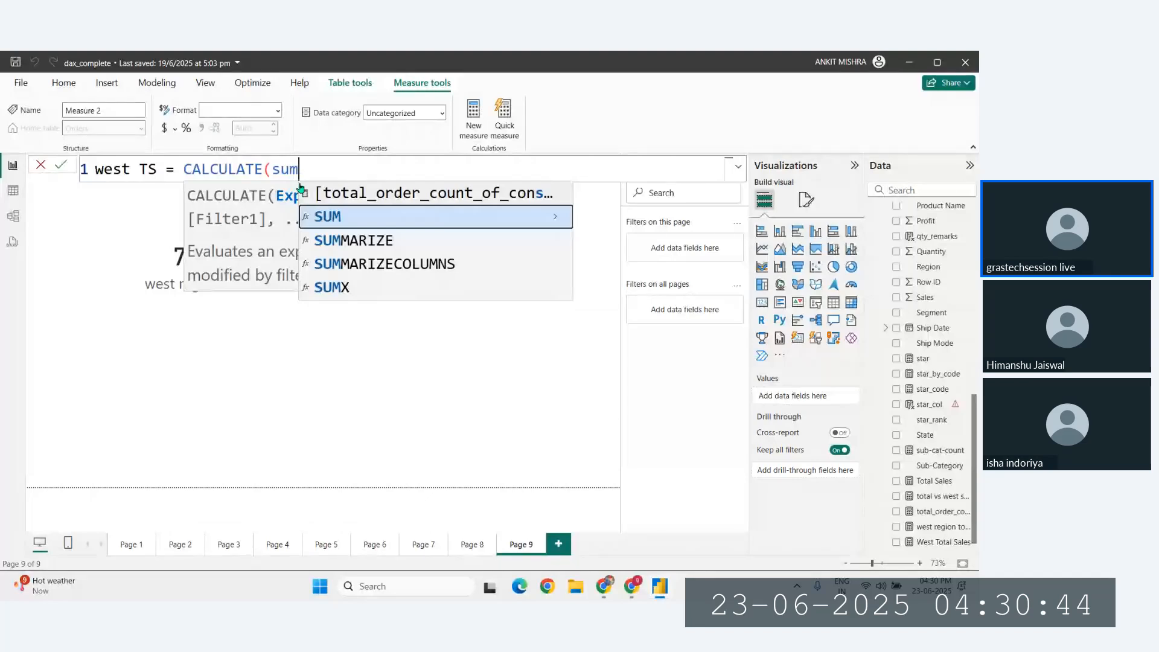
{"action": "key", "text": "Tab"}
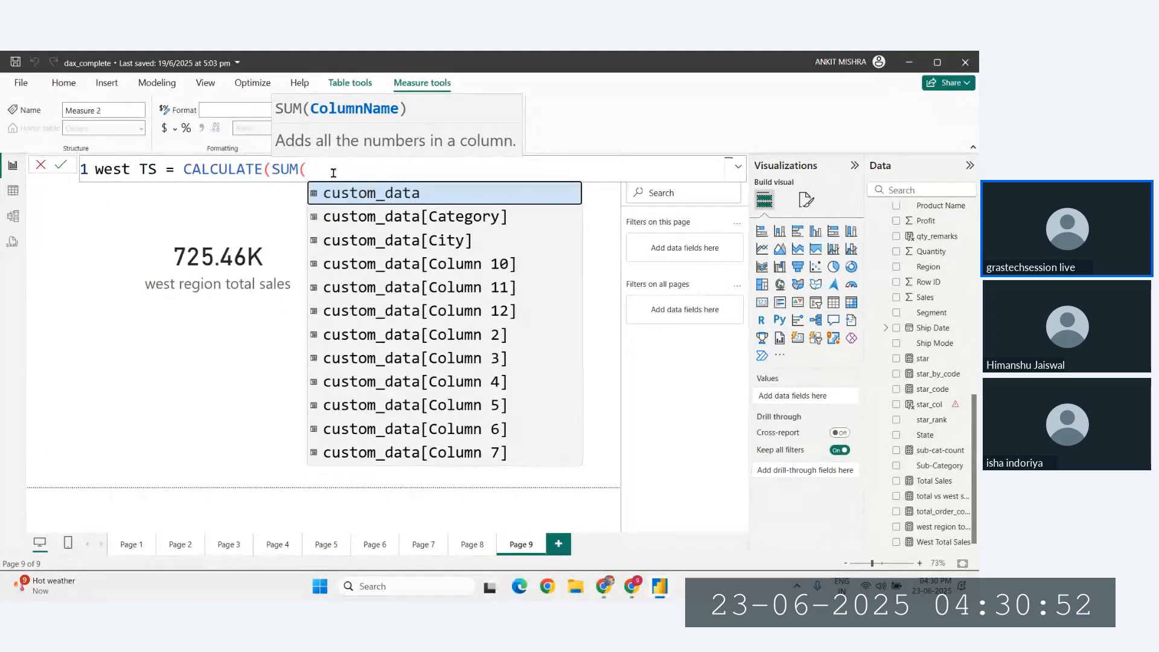
{"action": "type", "text": "sal"}
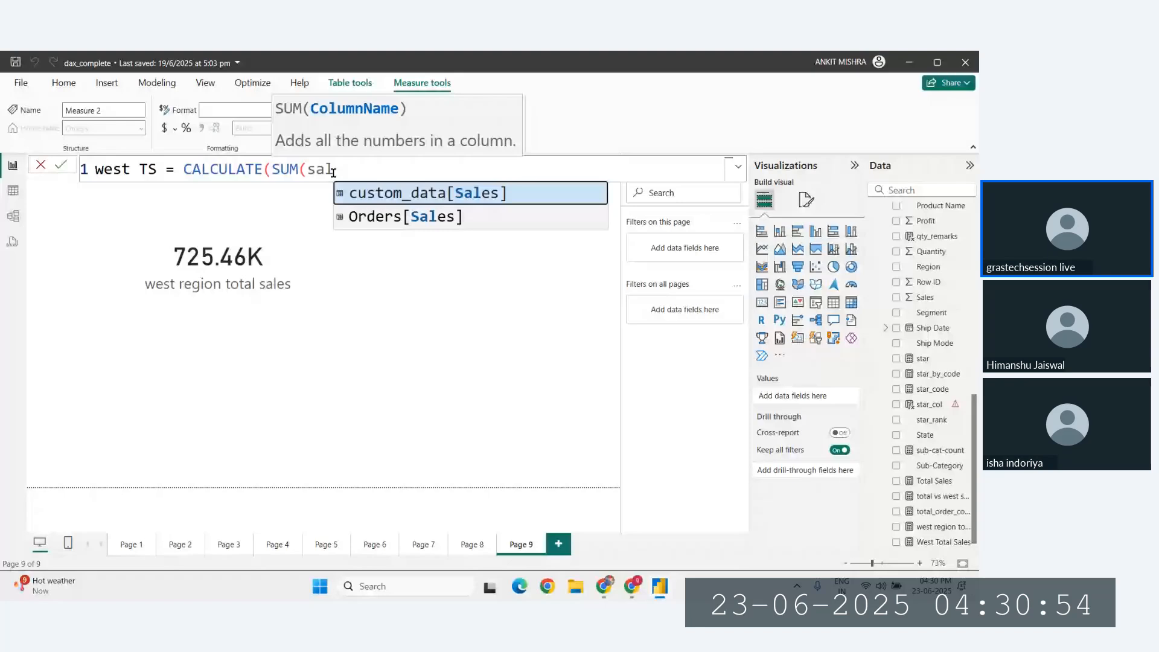
{"action": "key", "text": "Down"}
{"action": "key", "text": "Tab"}
{"action": "type", "text": "),"}
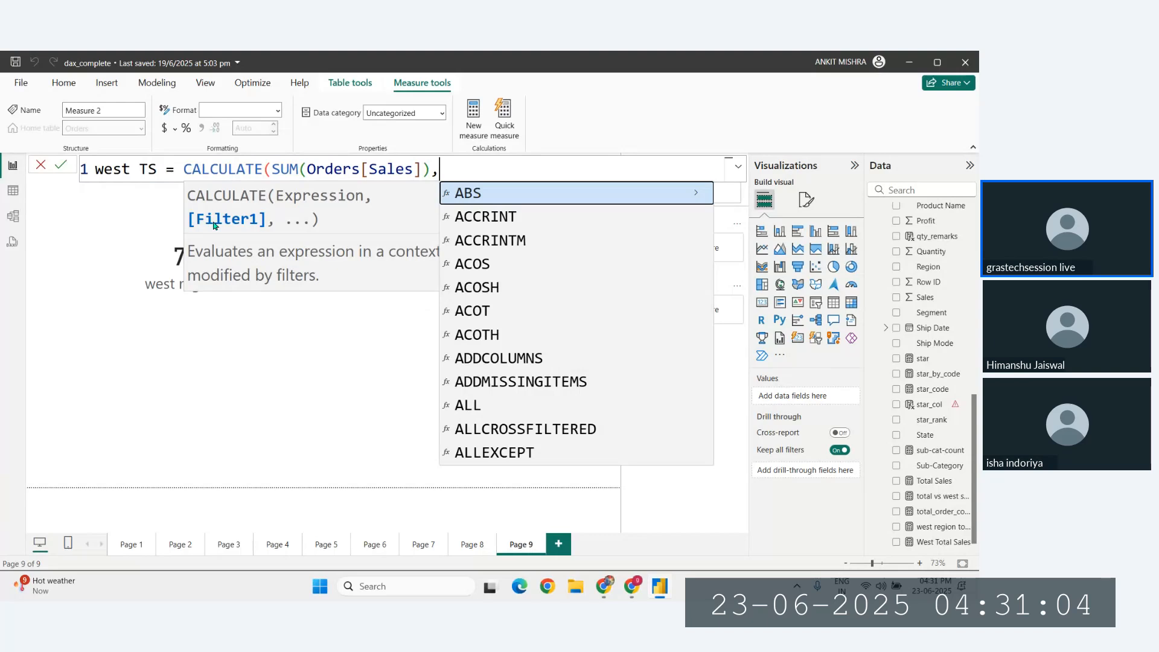
{"action": "type", "text": "sal"}
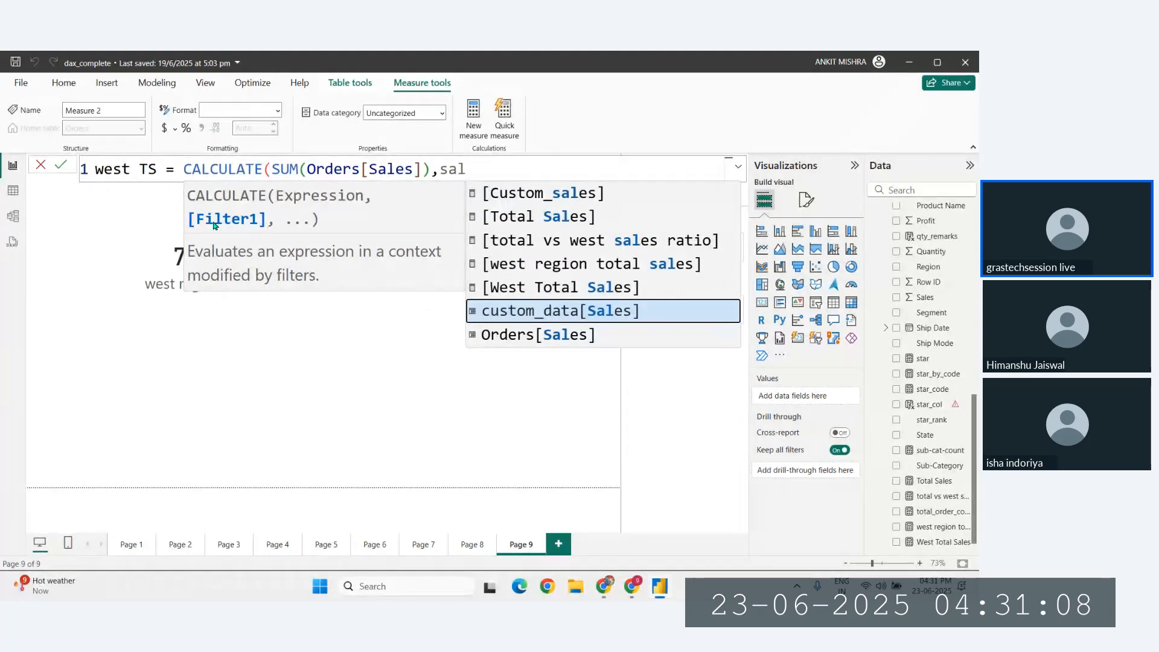
{"action": "key", "text": "BackSpace"}
{"action": "key", "text": "BackSpace"}
{"action": "key", "text": "BackSpace"}
{"action": "type", "text": "reg"}
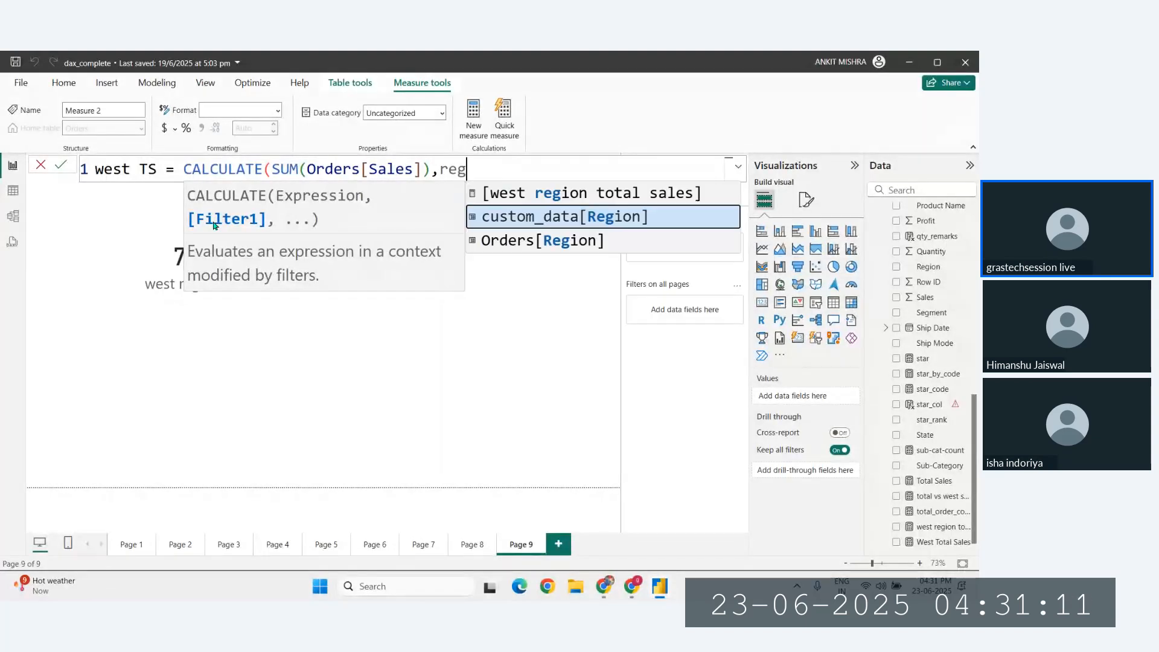
{"action": "key", "text": "Tab"}
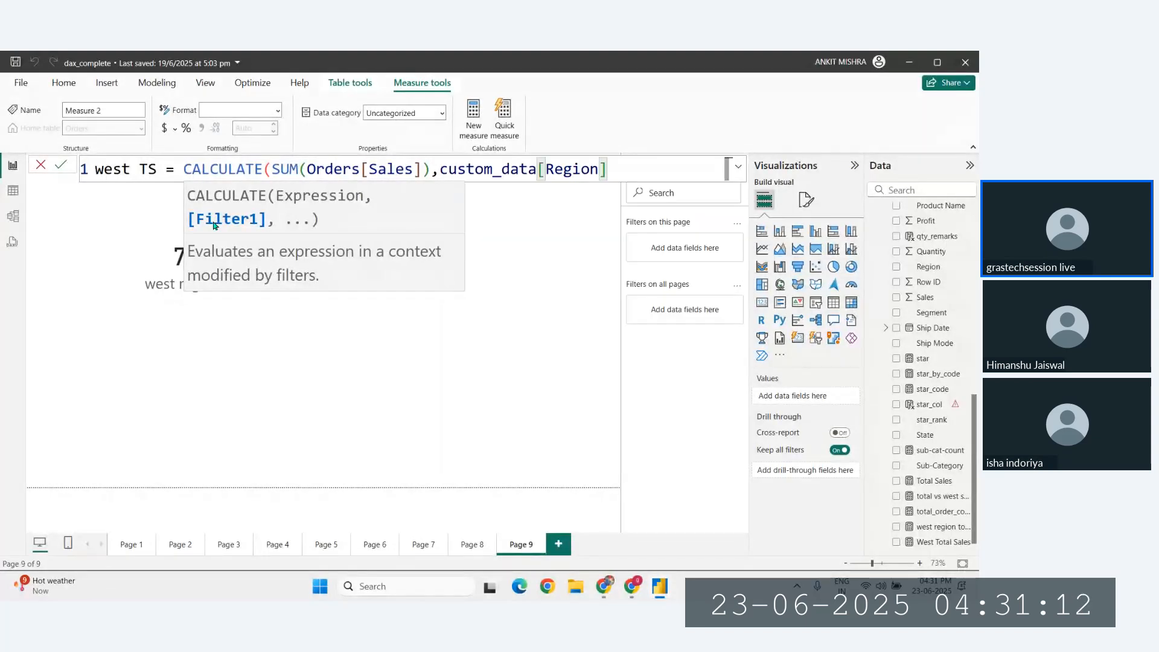
{"action": "type", "text": "="}
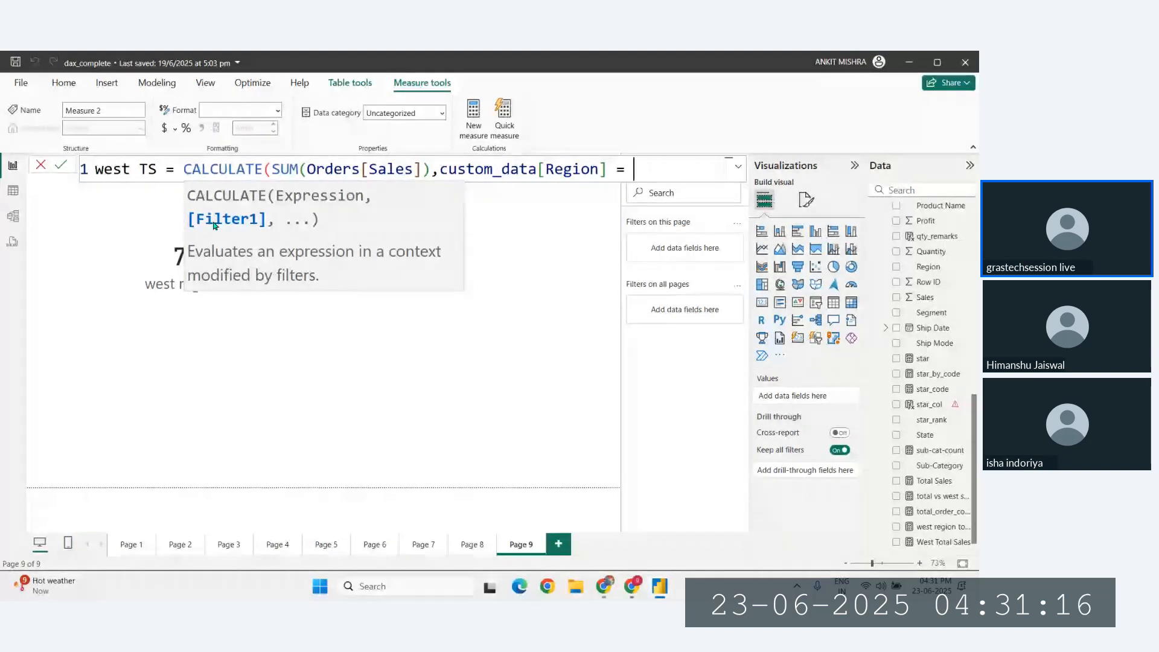
{"action": "type", "text": " \""}
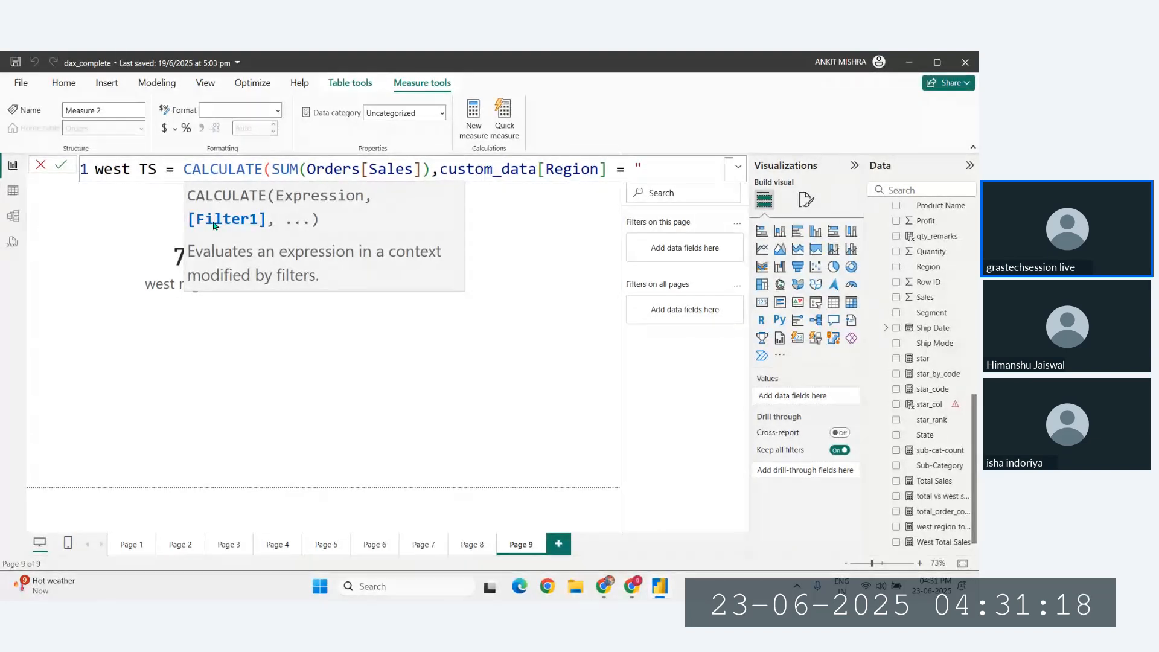
{"action": "type", "text": "Wes"}
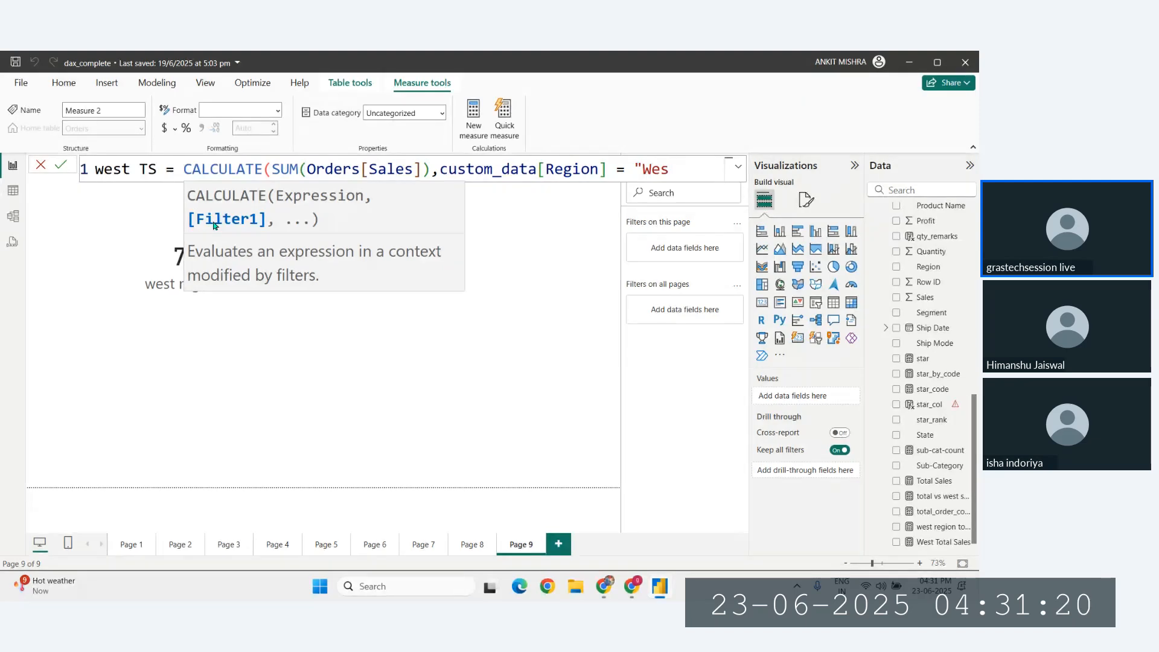
{"action": "key", "text": "BackSpace"}
{"action": "key", "text": "BackSpace"}
{"action": "key", "text": "BackSpace"}
{"action": "key", "text": "BackSpace"}
{"action": "key", "text": "BackSpace"}
{"action": "key", "text": "BackSpace"}
{"action": "key", "text": "BackSpace"}
{"action": "key", "text": "BackSpace"}
{"action": "key", "text": "BackSpace"}
{"action": "key", "text": "BackSpace"}
{"action": "key", "text": "BackSpace"}
{"action": "key", "text": "BackSpace"}
{"action": "key", "text": "BackSpace"}
{"action": "key", "text": "BackSpace"}
{"action": "key", "text": "BackSpace"}
{"action": "key", "text": "BackSpace"}
{"action": "key", "text": "BackSpace"}
{"action": "key", "text": "BackSpace"}
{"action": "key", "text": "BackSpace"}
{"action": "key", "text": "BackSpace"}
{"action": "key", "text": "BackSpace"}
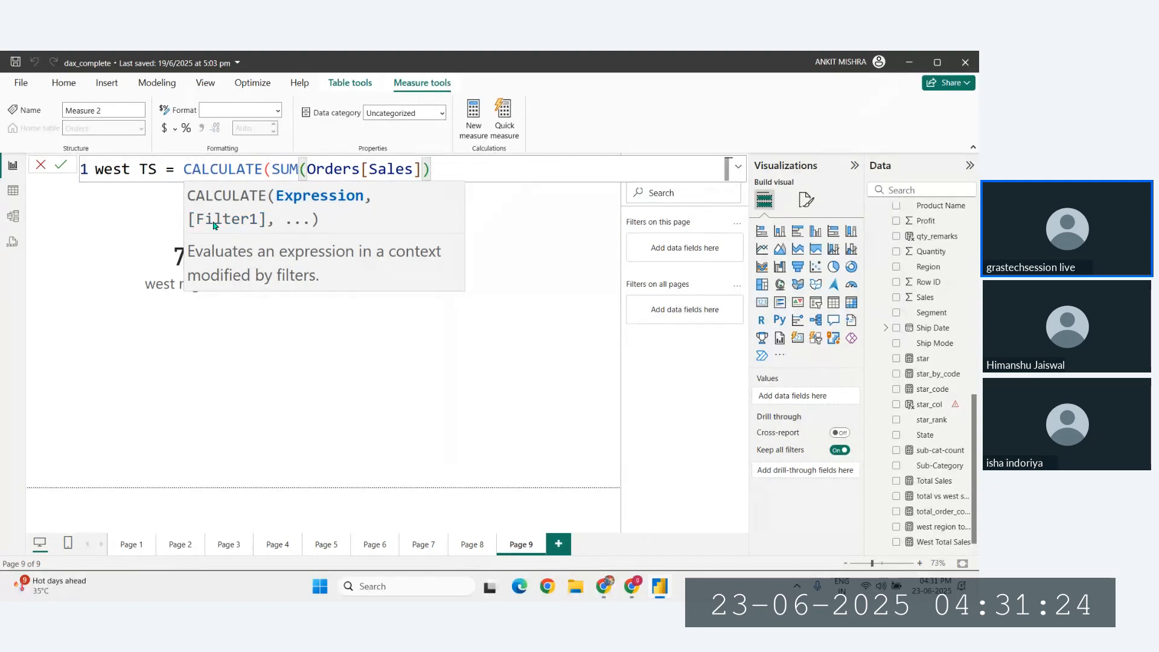
Enter Orders[Region] = "West" as CALCULATE's filter argument and close the function.
{"action": "type", "text": ", reg"}
{"action": "key", "text": "Down"}
{"action": "key", "text": "Tab"}
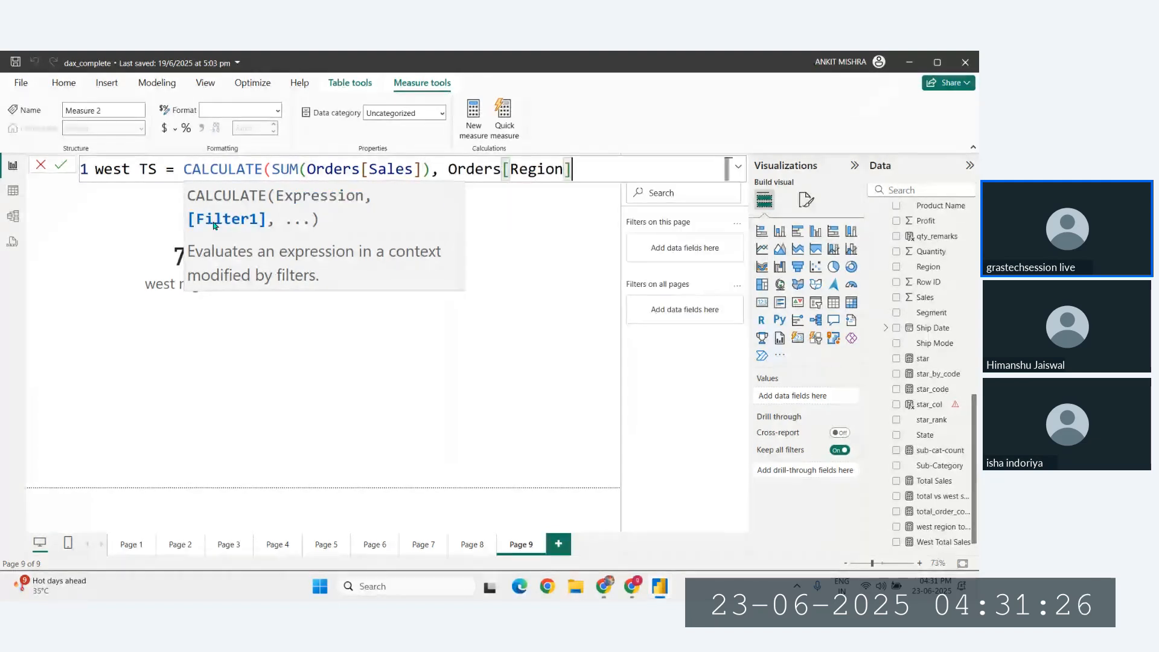
{"action": "type", "text": "="}
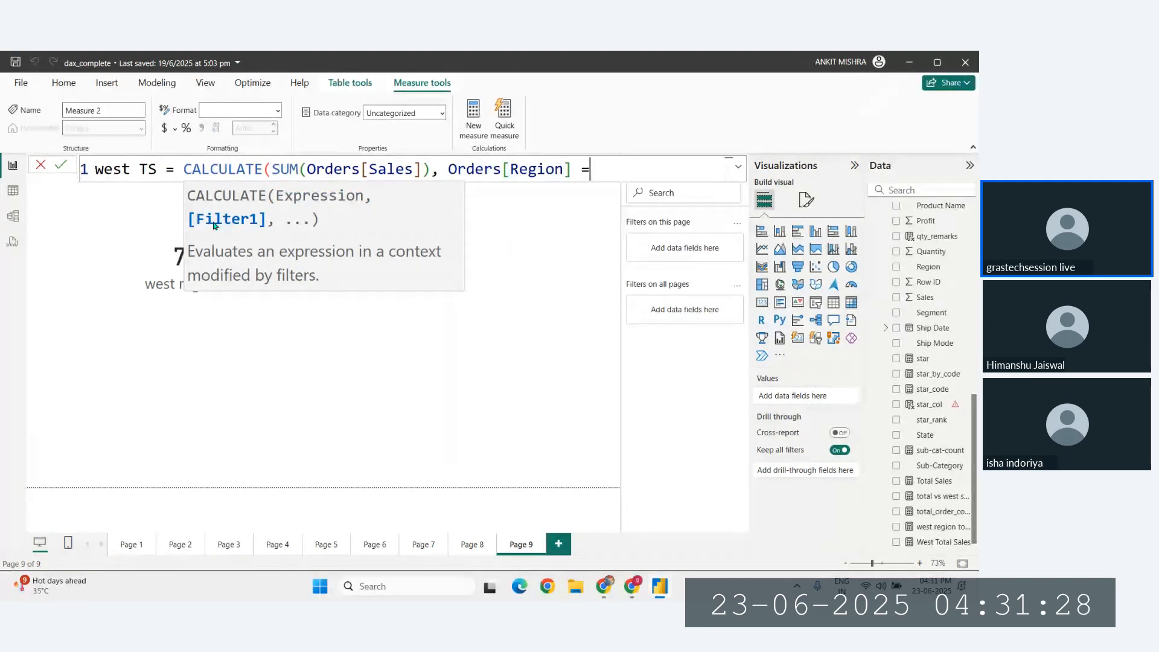
{"action": "type", "text": " \"West')"}
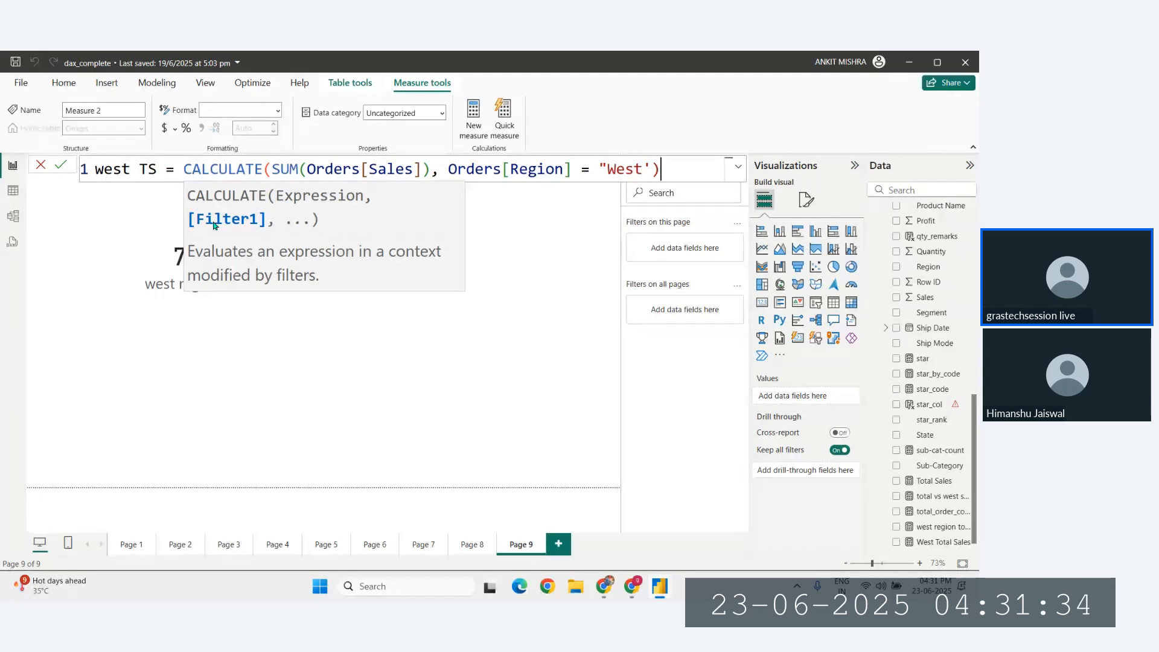
{"action": "key", "text": "Left"}
{"action": "key", "text": "BackSpace"}
{"action": "type", "text": "\""}
{"action": "key", "text": "Right"}
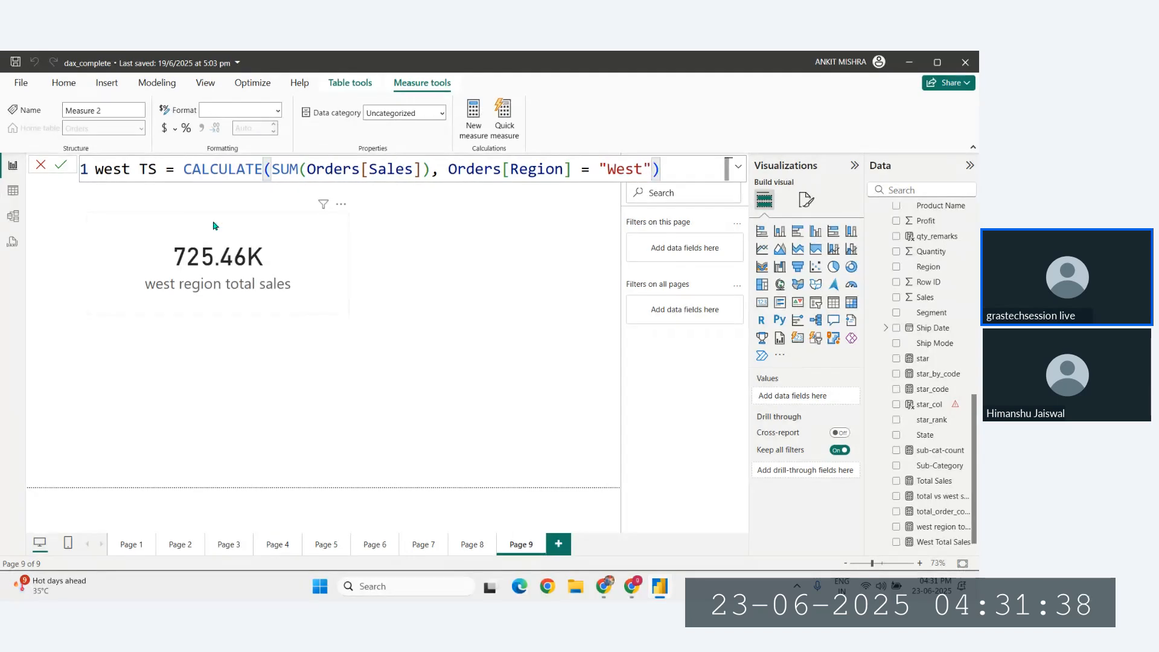
Review the filter and SUM(Orders[Sales]) arguments of the west TS formula, and commit the measure.
{"action": "left_click_drag", "start_coordinate": [123, 169], "coordinate": [255, 170]}
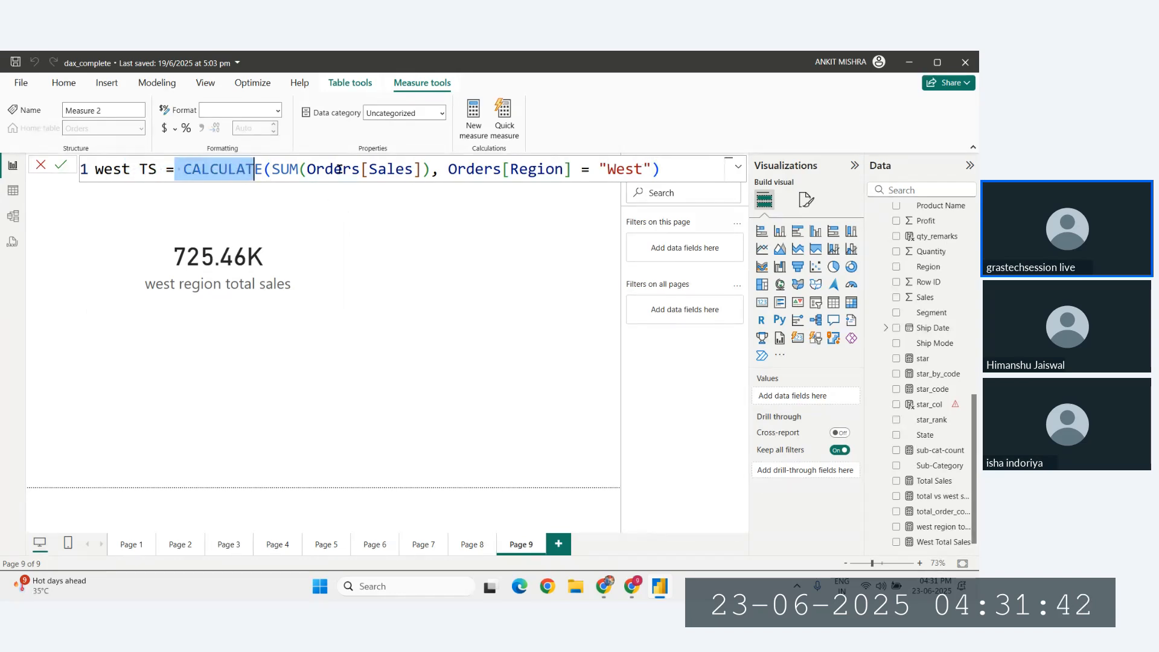
{"action": "left_click_drag", "start_coordinate": [448, 169], "coordinate": [654, 169]}
{"action": "left_click_drag", "start_coordinate": [431, 169], "coordinate": [274, 169]}
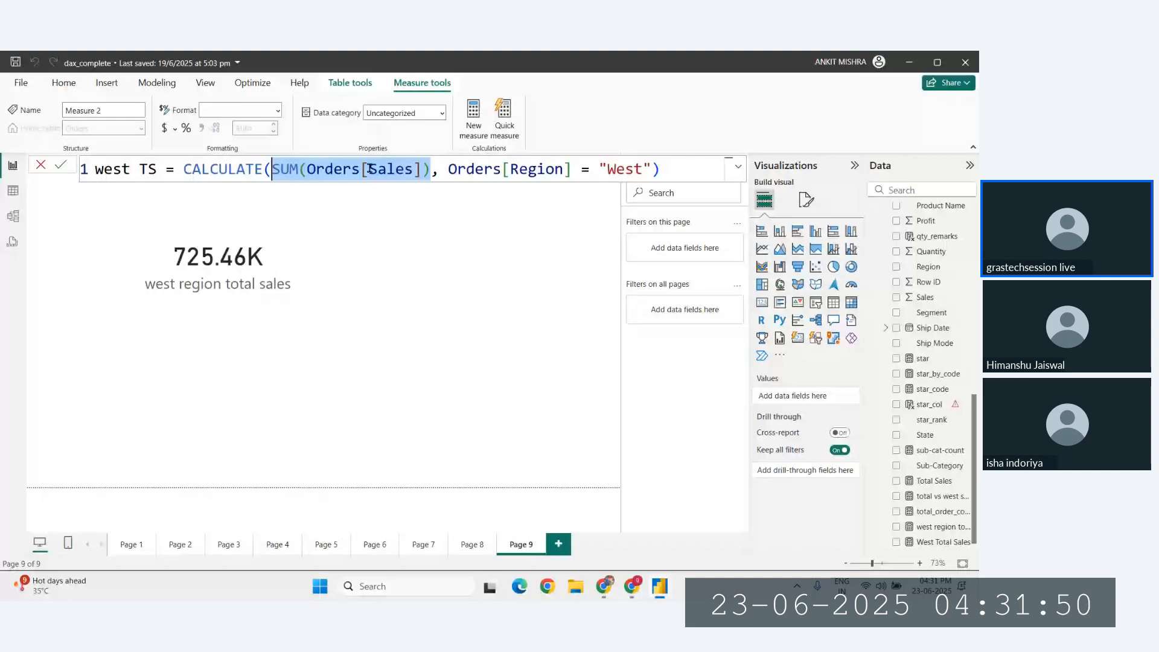
{"action": "left_click", "coordinate": [664, 173]}
{"action": "key", "text": "Return"}
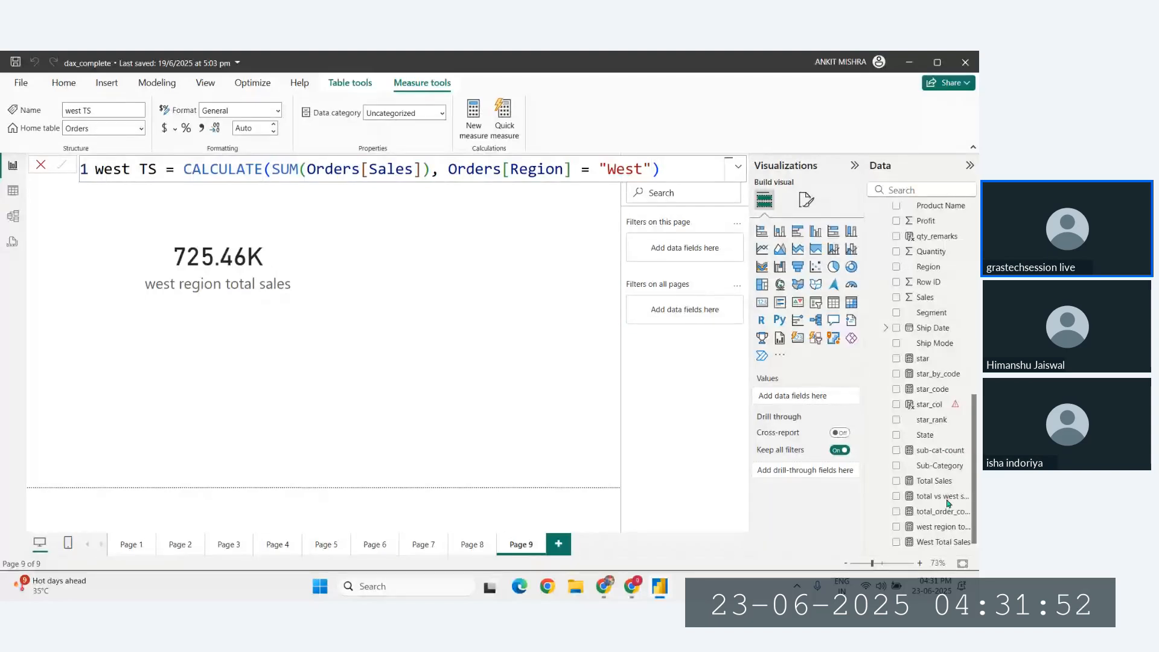
Add a card visual showing the west TS measure and place it below the west region total sales card.
{"action": "scroll", "coordinate": [964, 483], "scroll_direction": "down", "scroll_amount": 1}
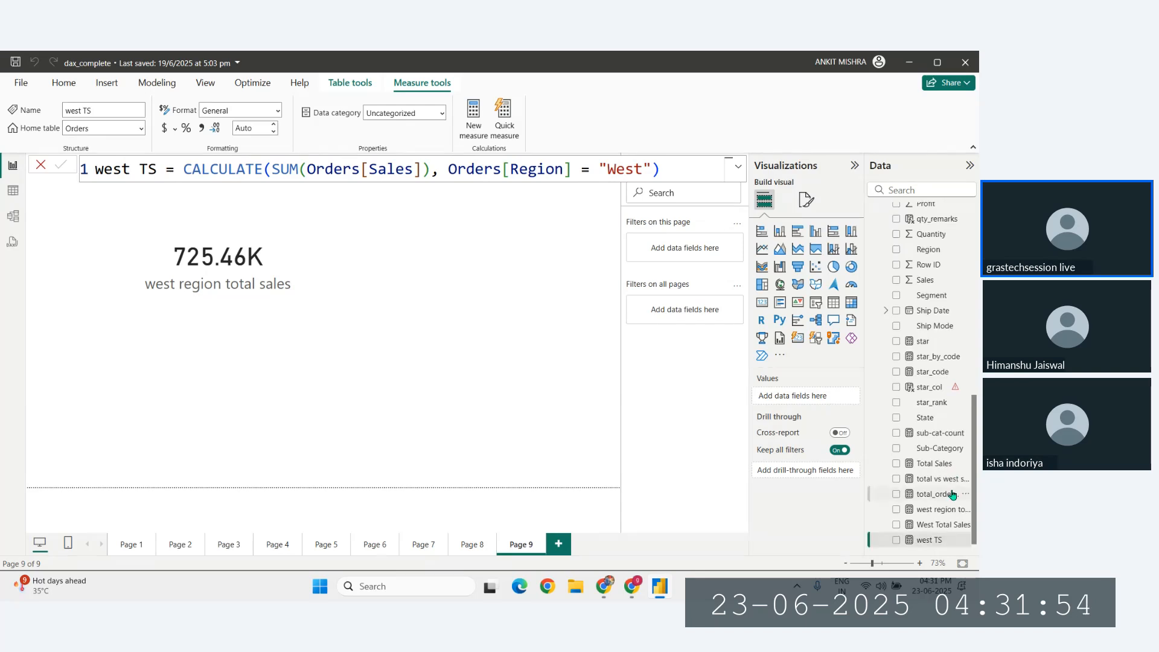
{"action": "left_click", "coordinate": [946, 542]}
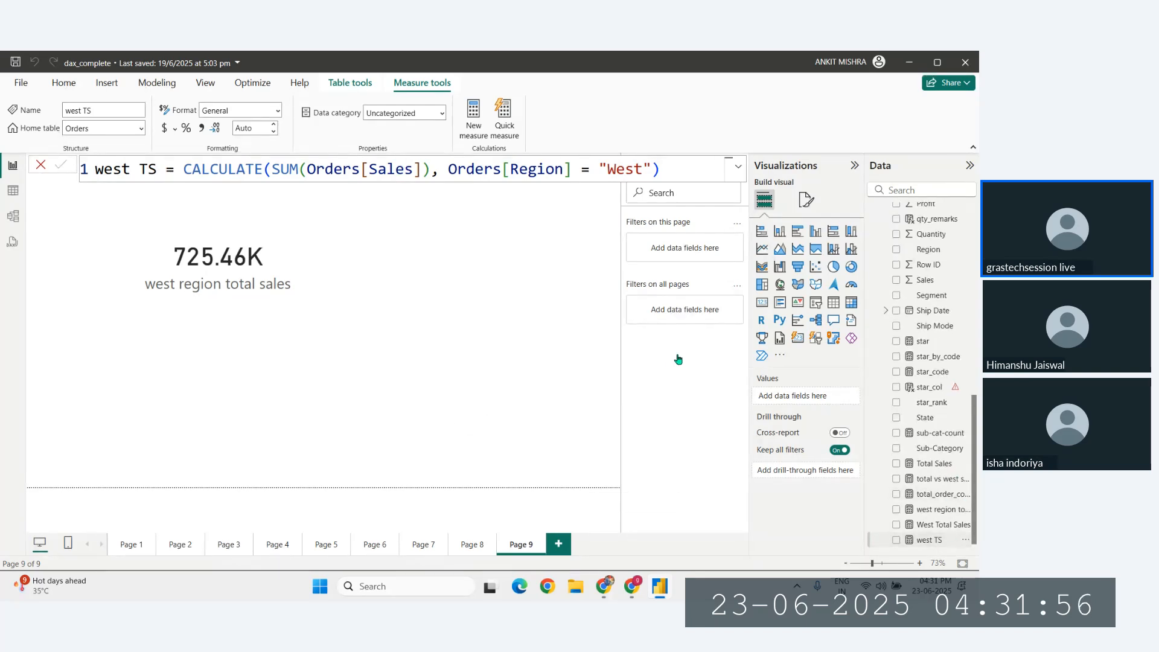
{"action": "left_click", "coordinate": [764, 303]}
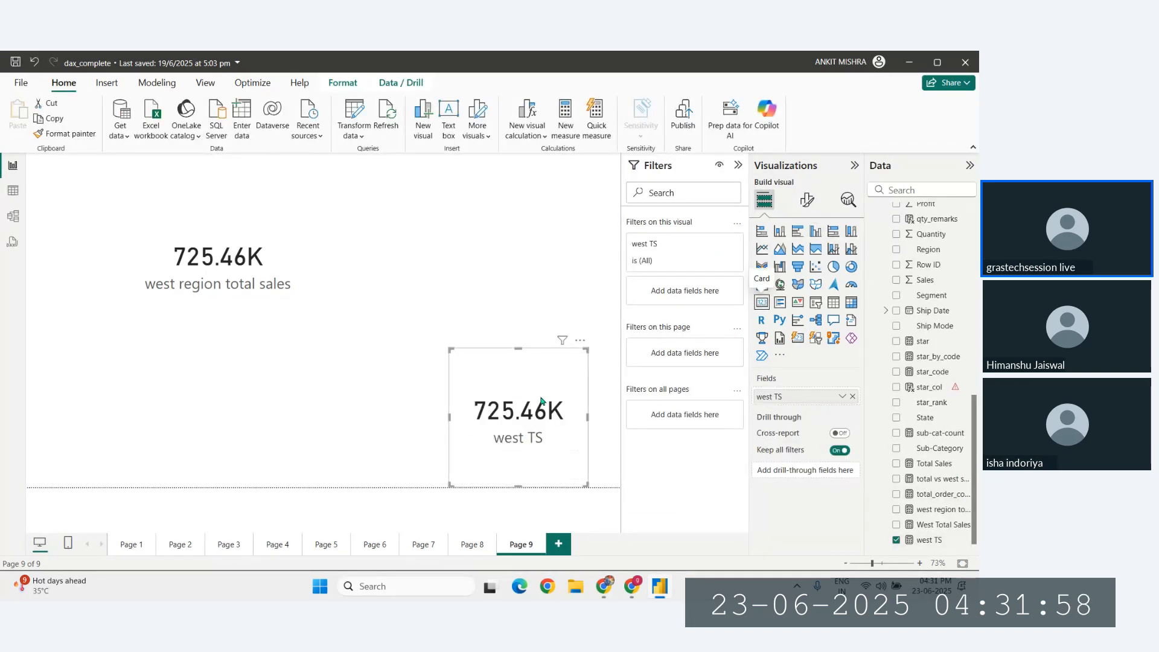
{"action": "left_click_drag", "start_coordinate": [542, 400], "coordinate": [213, 399]}
{"action": "left_click", "coordinate": [224, 281]}
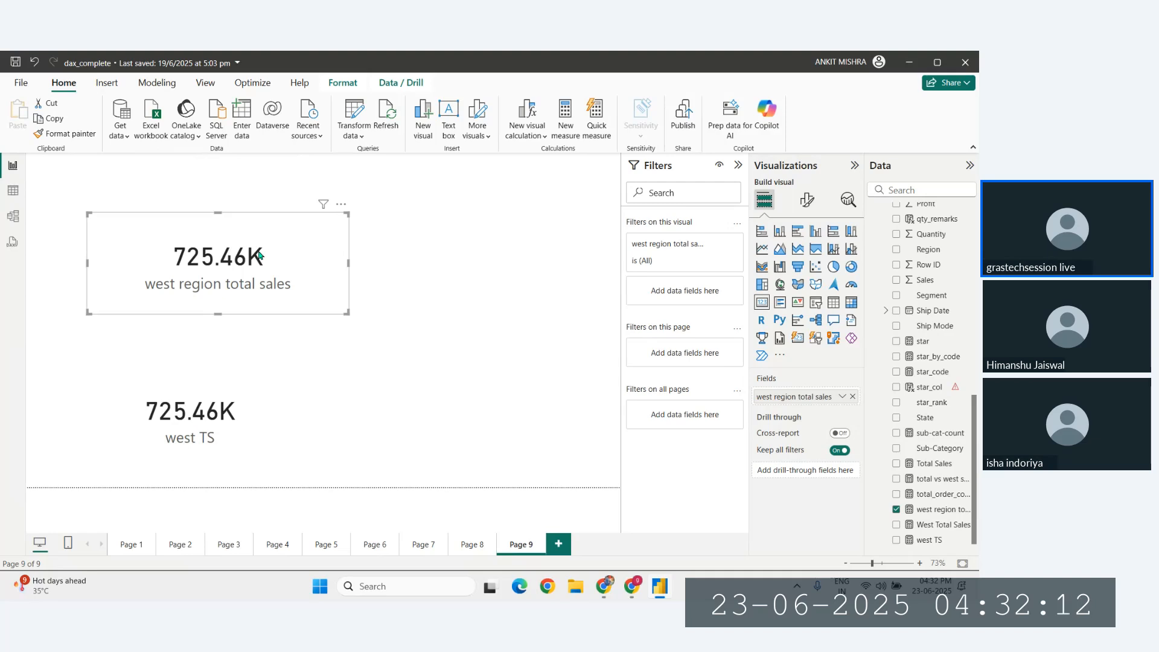
Add a new report page and insert a table visual with the Orders Region field as its column.
{"action": "left_click", "coordinate": [558, 544]}
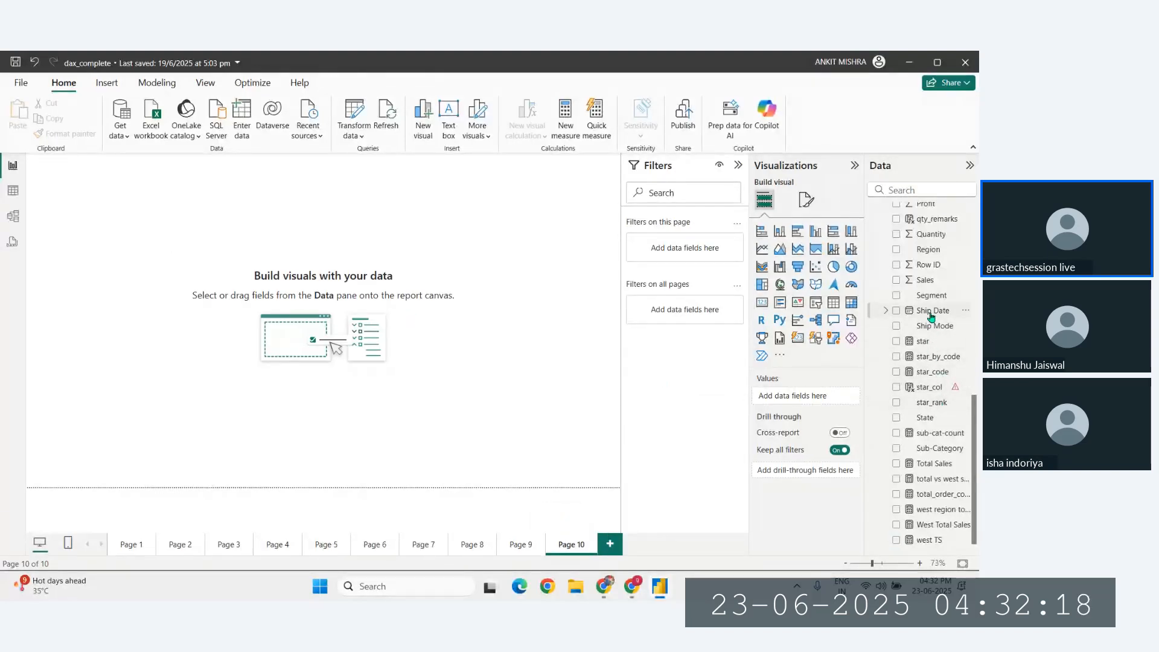
{"action": "left_click", "coordinate": [833, 302]}
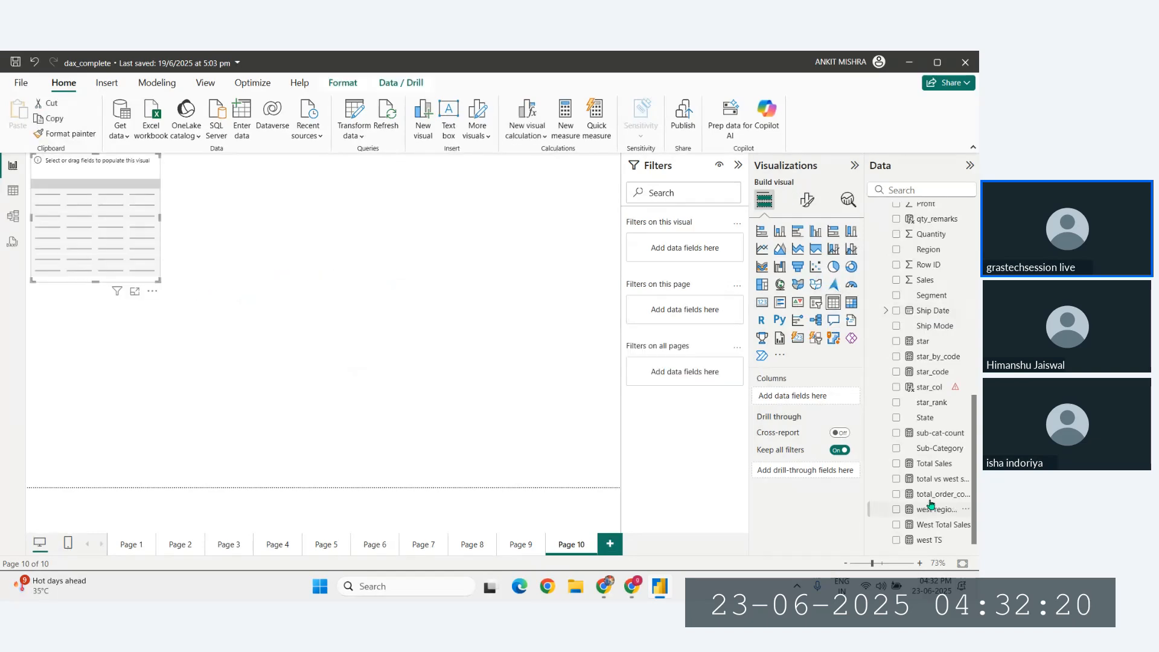
{"action": "scroll", "coordinate": [931, 504], "scroll_direction": "up", "scroll_amount": 4}
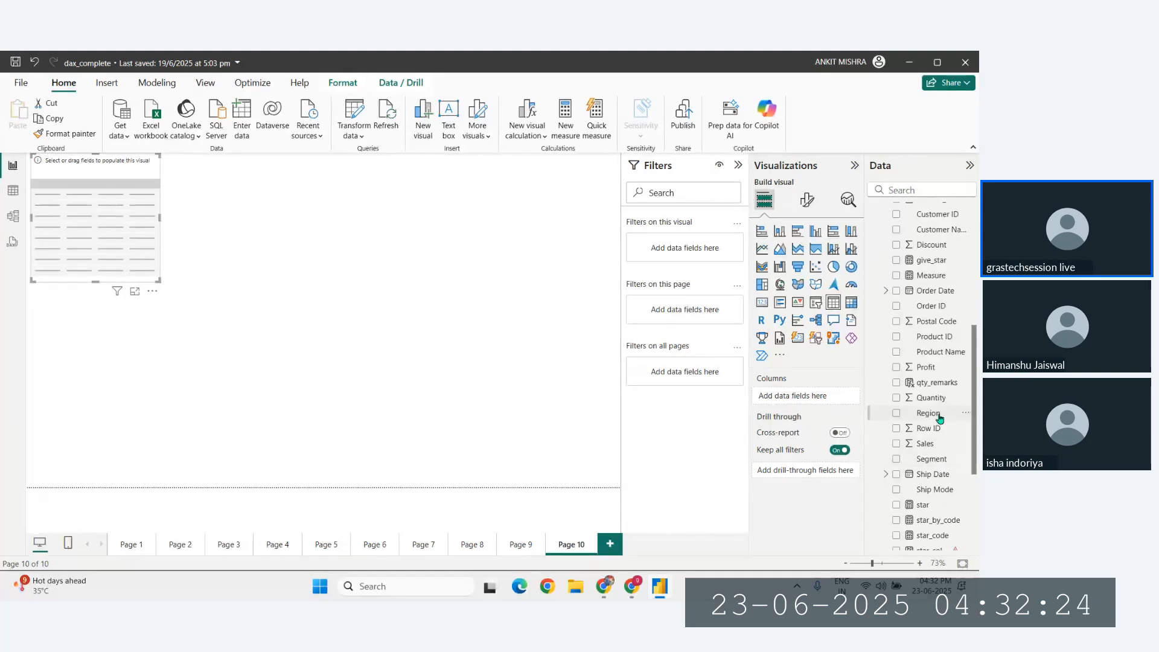
{"action": "left_click_drag", "start_coordinate": [939, 416], "coordinate": [815, 397]}
Add the West Total Sales measure to the Region table and enlarge the table at the page's upper-left corner.
{"action": "scroll", "coordinate": [930, 483], "scroll_direction": "down", "scroll_amount": 4}
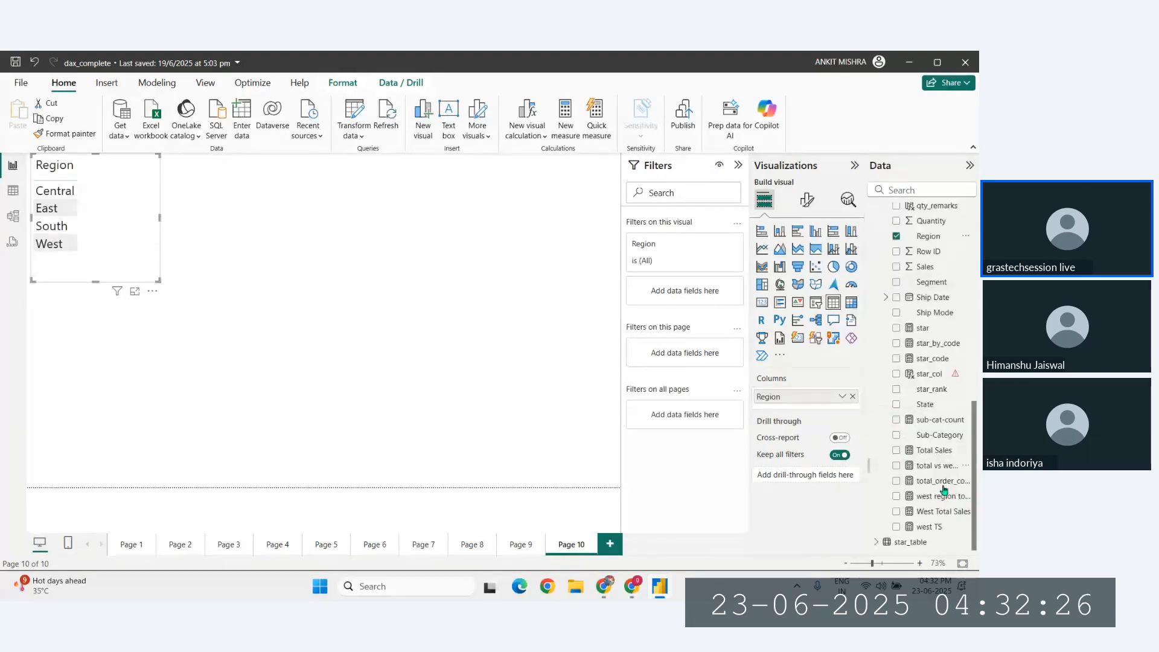
{"action": "left_click_drag", "start_coordinate": [939, 513], "coordinate": [815, 412]}
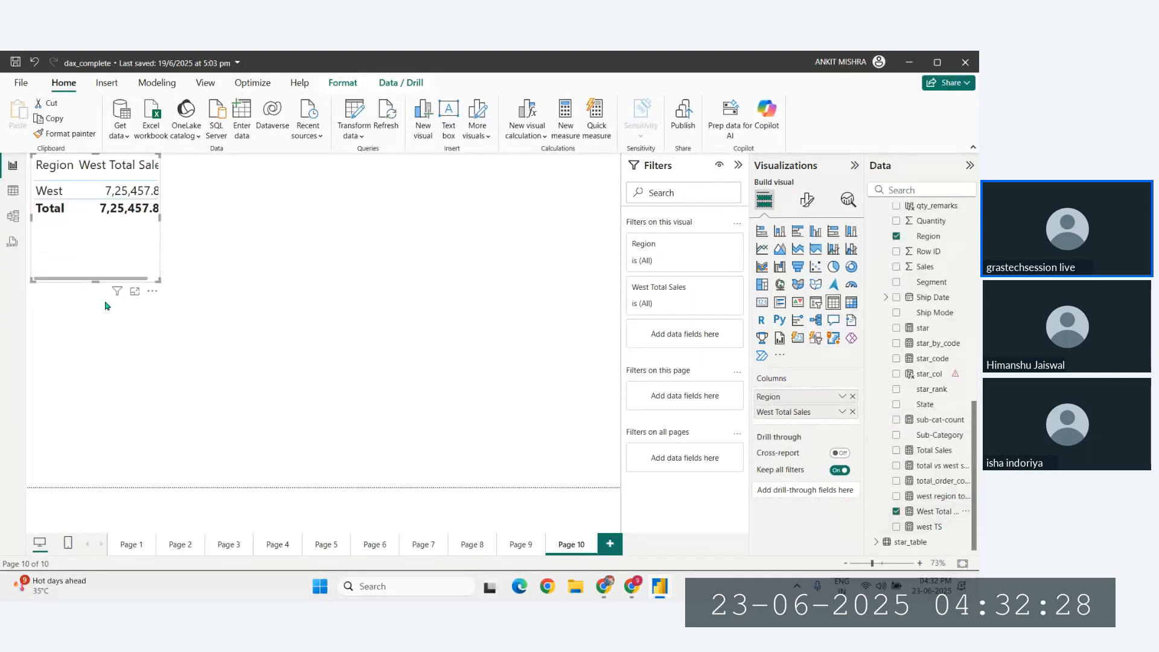
{"action": "left_click_drag", "start_coordinate": [160, 266], "coordinate": [361, 365]}
{"action": "left_click_drag", "start_coordinate": [279, 310], "coordinate": [228, 310]}
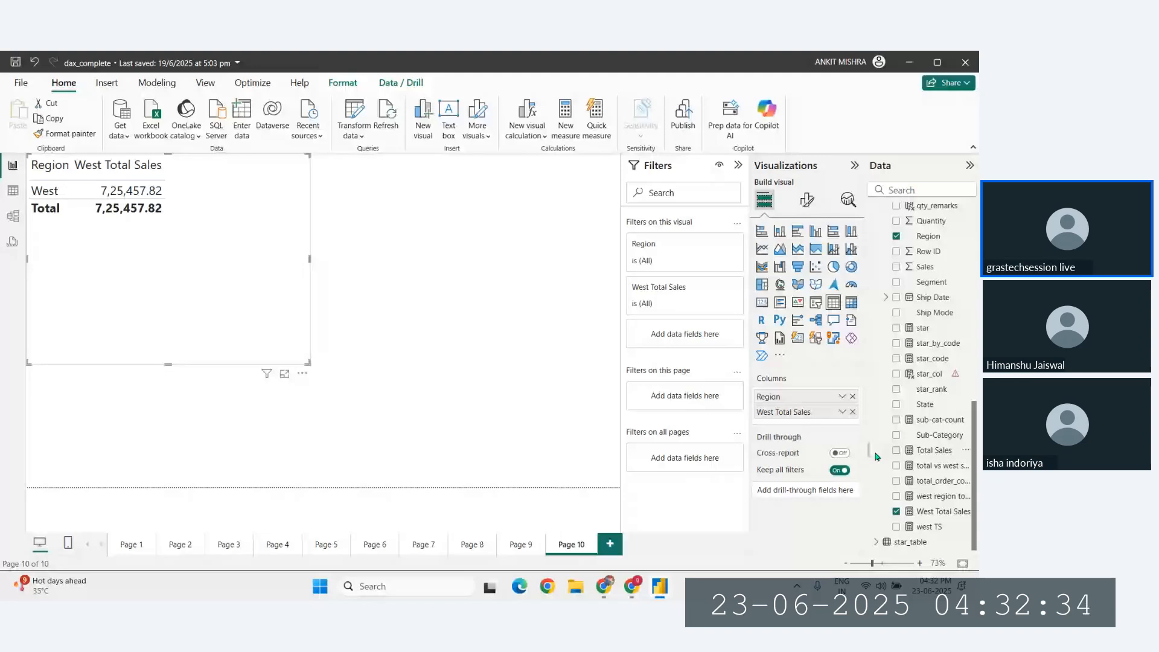
Try the west region total sales measure in place of West Total Sales in the Region table, followed by west TS.
{"action": "left_click", "coordinate": [853, 412]}
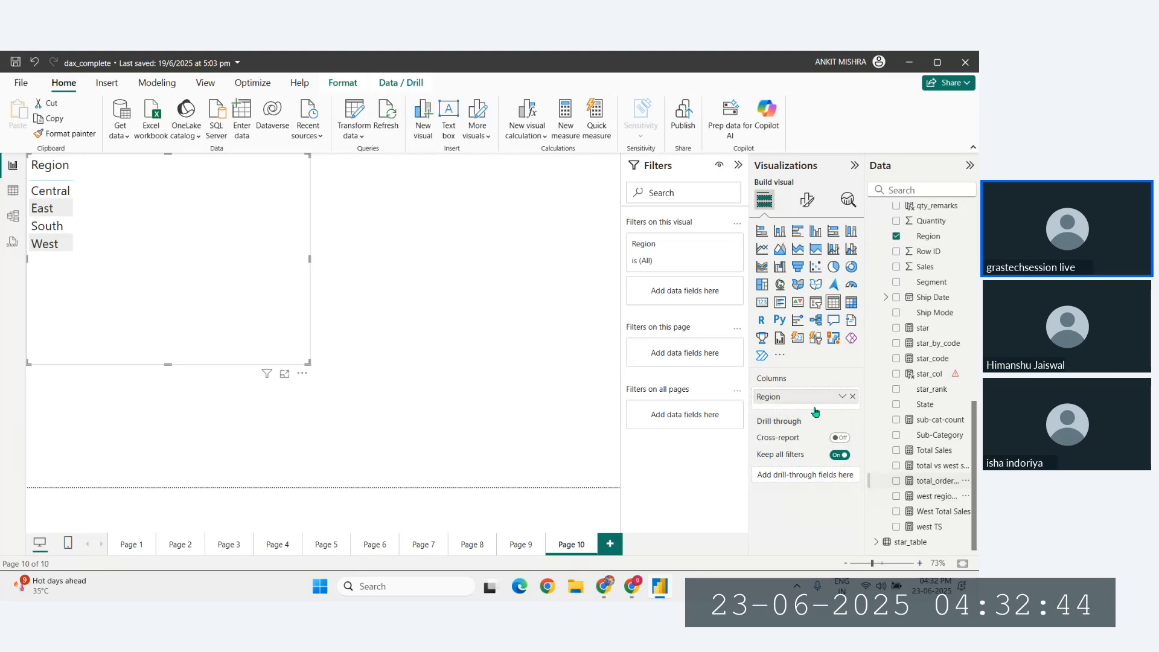
{"action": "left_click_drag", "start_coordinate": [816, 412], "coordinate": [815, 413]}
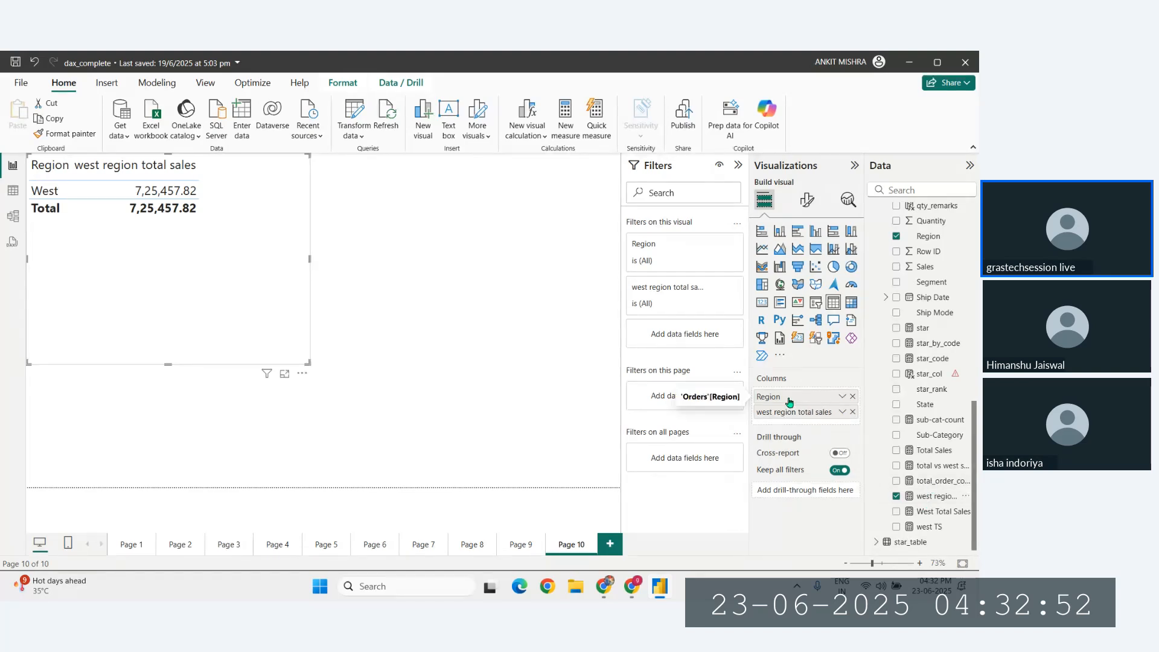
{"action": "mouse_move", "coordinate": [791, 412]}
{"action": "left_mouse_down"}
{"action": "mouse_move", "coordinate": [942, 532]}
{"action": "mouse_move", "coordinate": [788, 423]}
{"action": "mouse_move", "coordinate": [785, 408]}
{"action": "mouse_move", "coordinate": [795, 411]}
{"action": "left_mouse_up"}
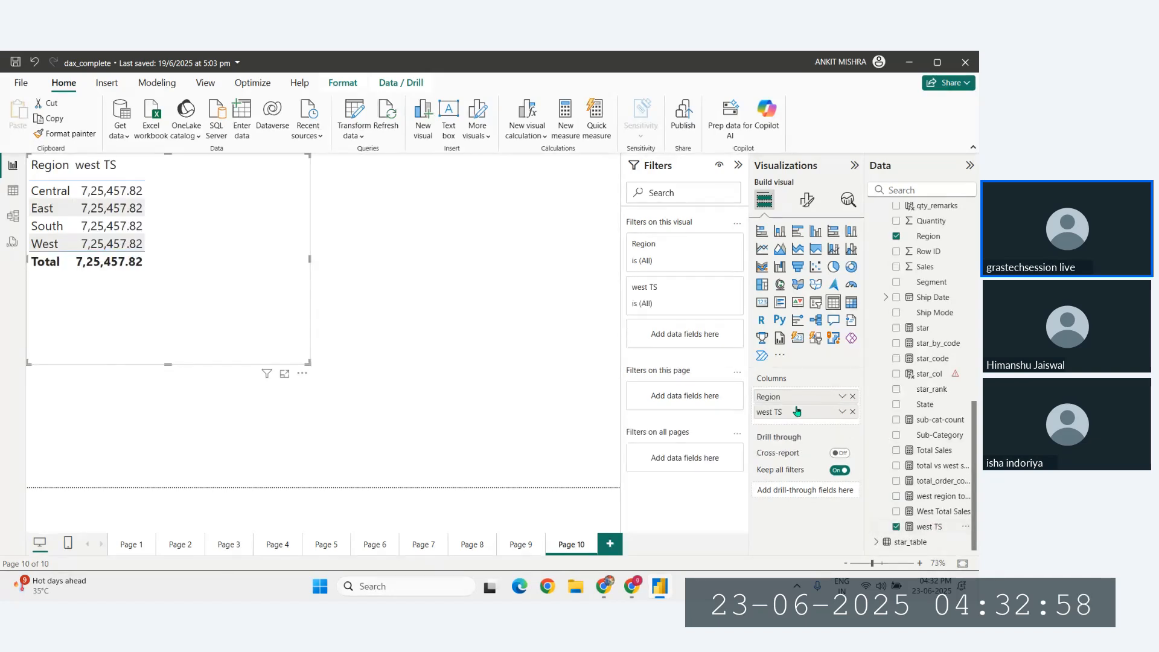
Replace west TS in the Region table with the west region total sales measure after checking its SUMX formula.
{"action": "left_click", "coordinate": [853, 413]}
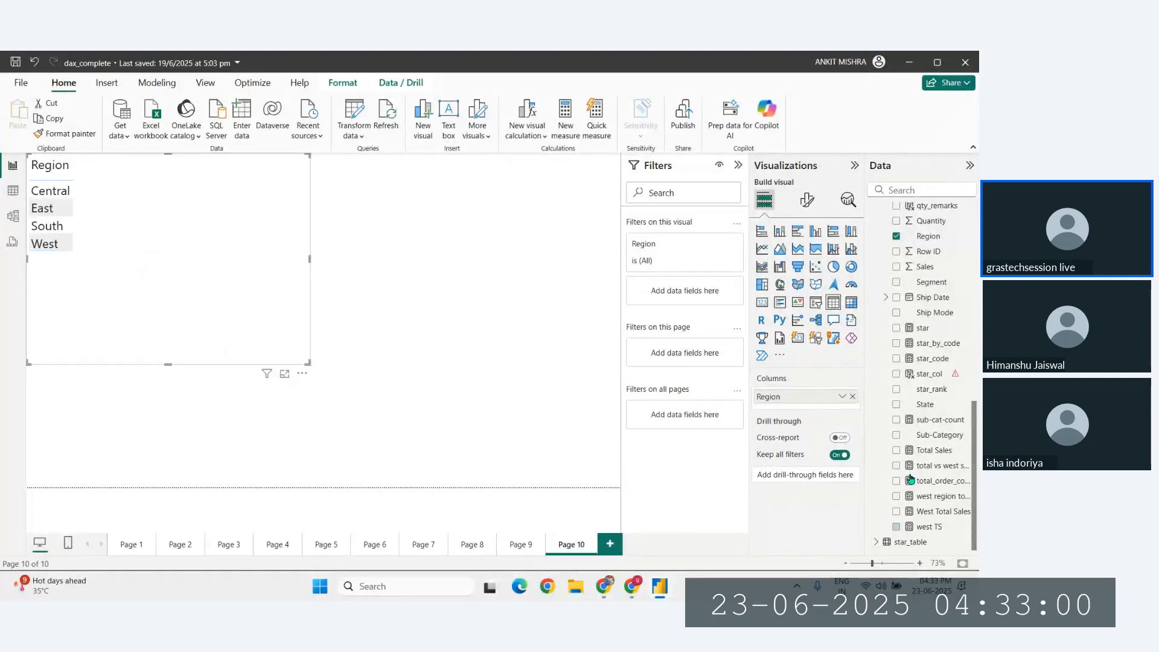
{"action": "left_click", "coordinate": [937, 502]}
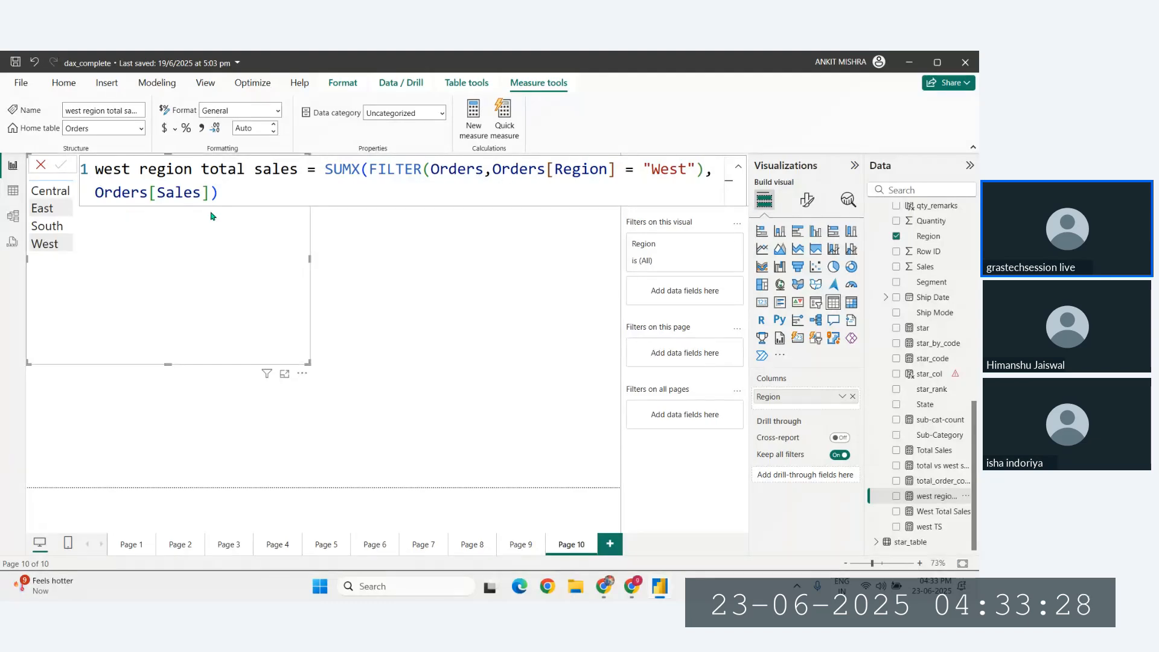
{"action": "left_click_drag", "start_coordinate": [936, 496], "coordinate": [828, 410]}
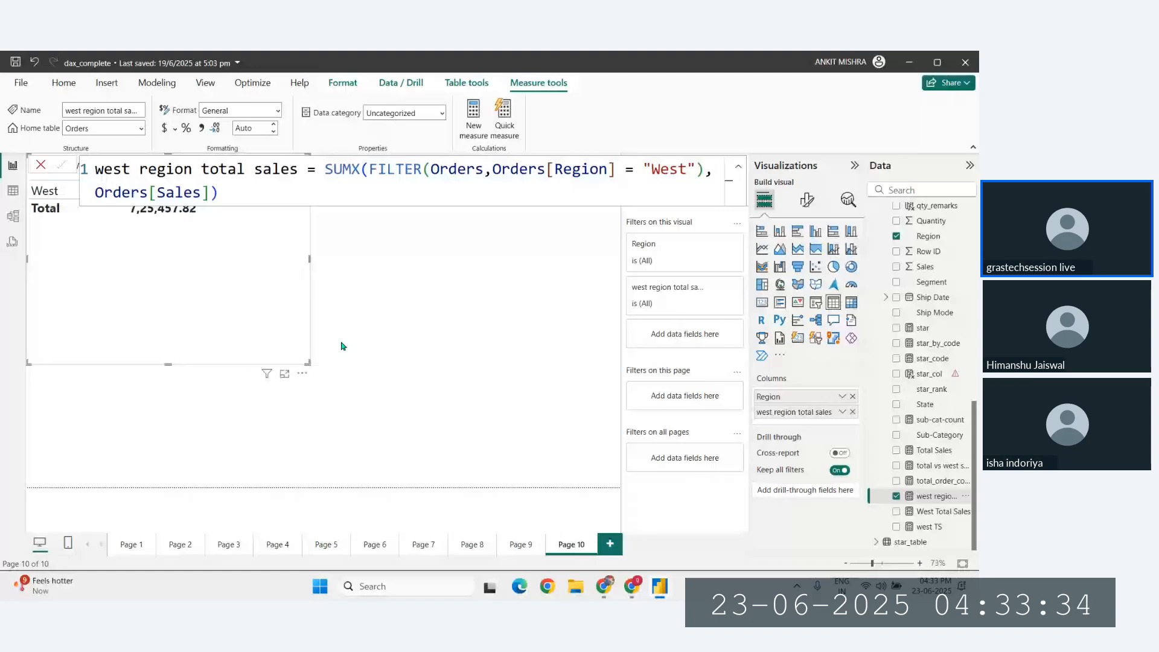
{"action": "left_click", "coordinate": [342, 346]}
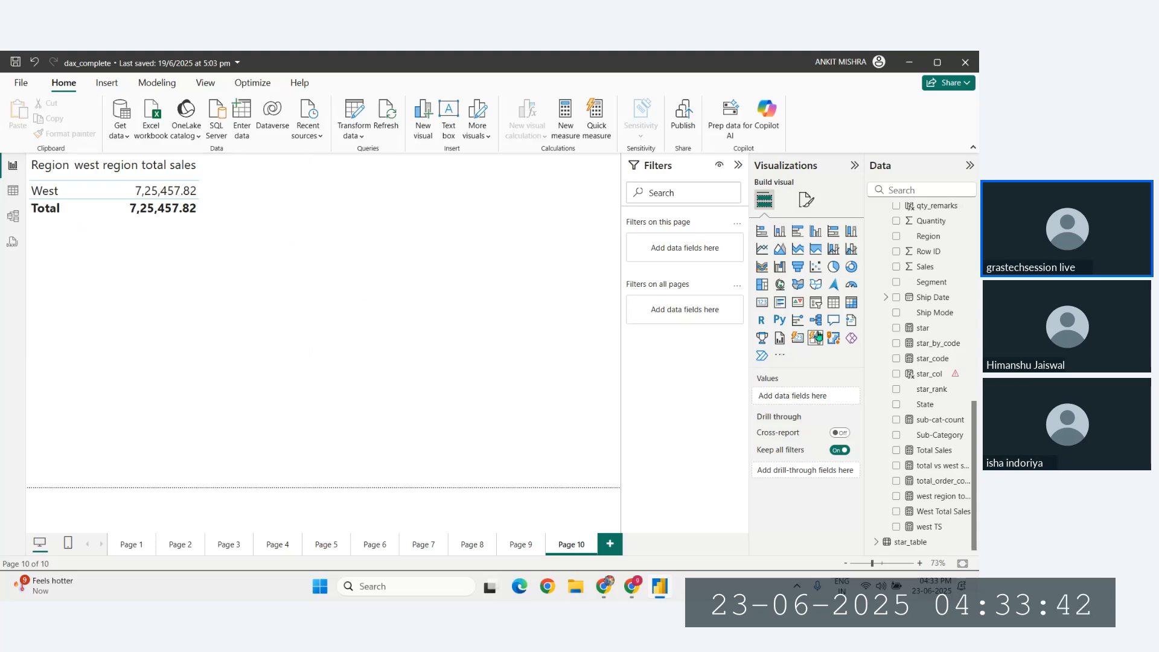
Create a second table below the first one with the Region field and the west TS measure.
{"action": "left_click", "coordinate": [763, 303]}
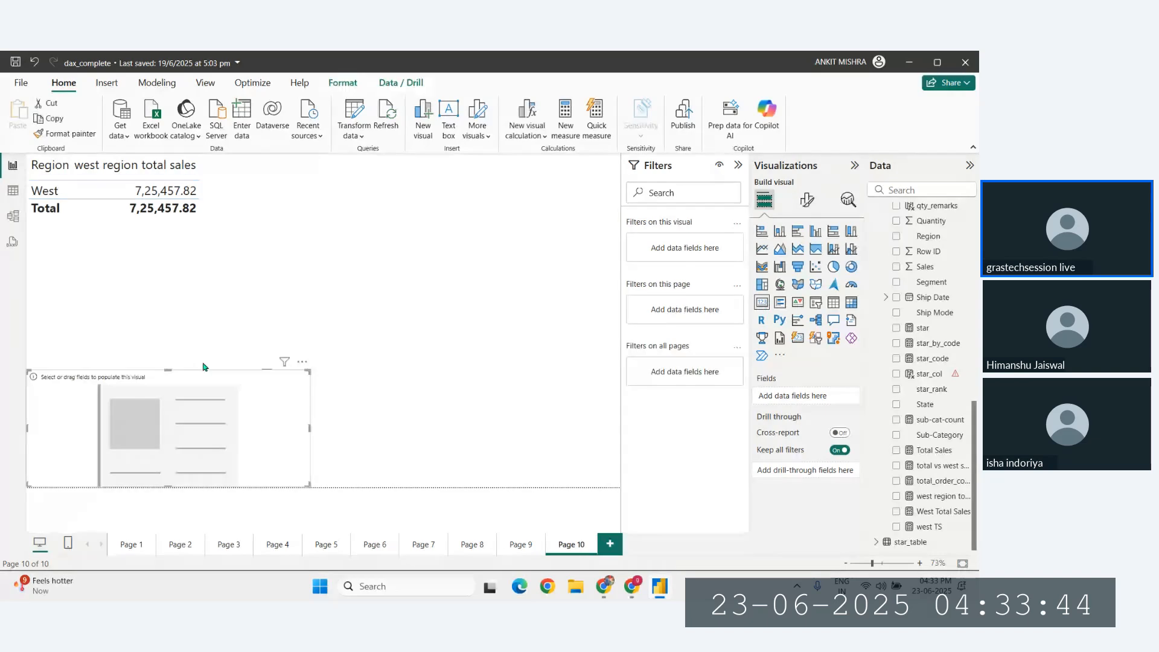
{"action": "left_click", "coordinate": [833, 301]}
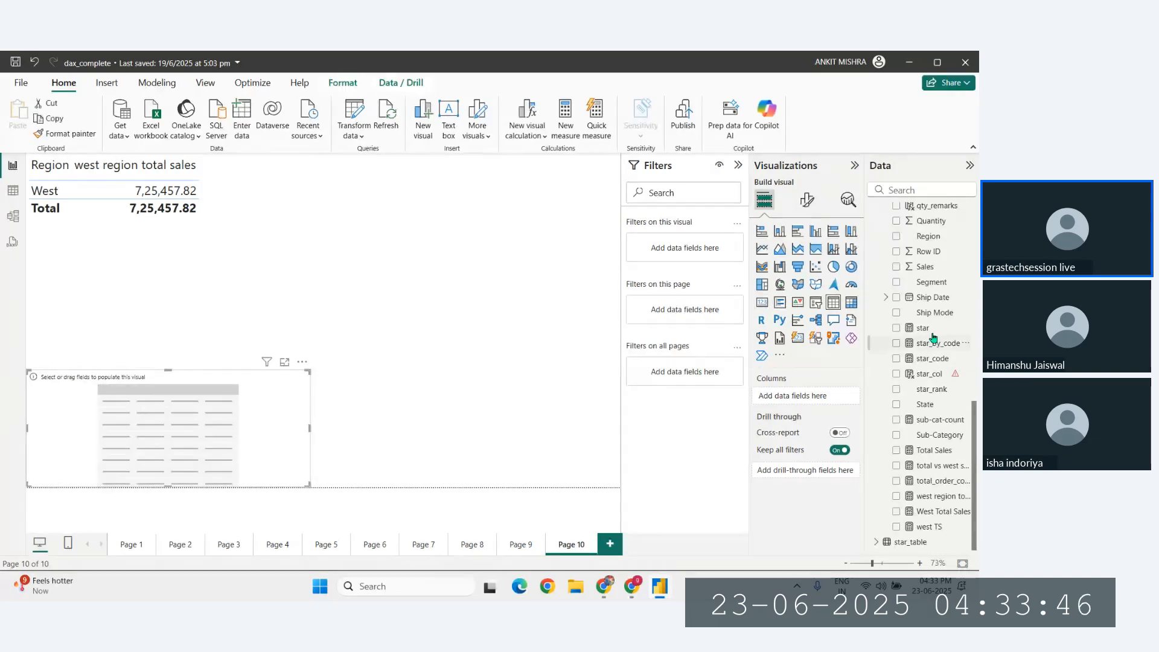
{"action": "left_click_drag", "start_coordinate": [930, 237], "coordinate": [804, 400]}
{"action": "left_click", "coordinate": [930, 527]}
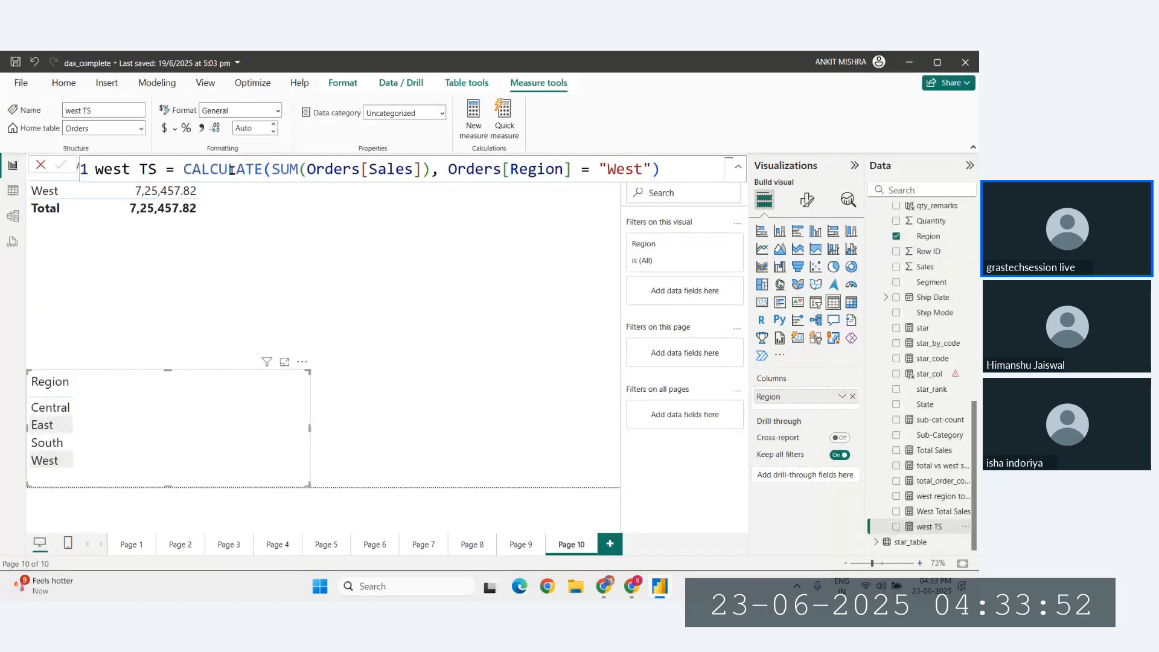
{"action": "left_click_drag", "start_coordinate": [929, 526], "coordinate": [806, 410]}
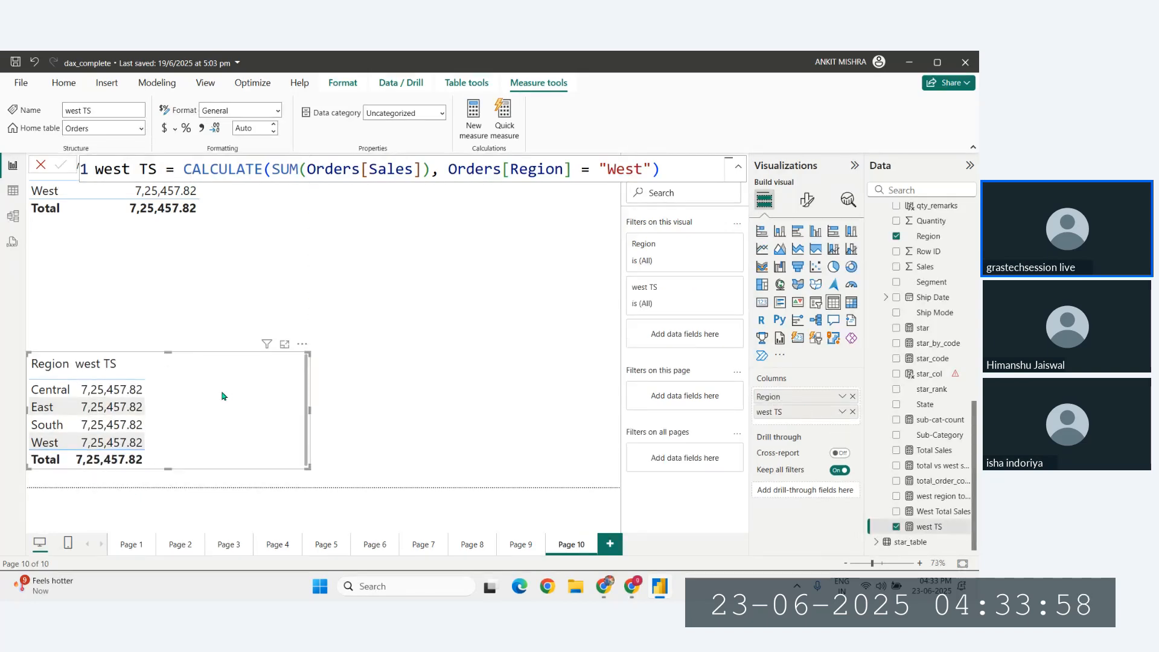
Switch to the DAX documentation in the browser and read the CALCULATETABLE note about its functionality and filter context.
{"action": "left_click", "coordinate": [602, 586]}
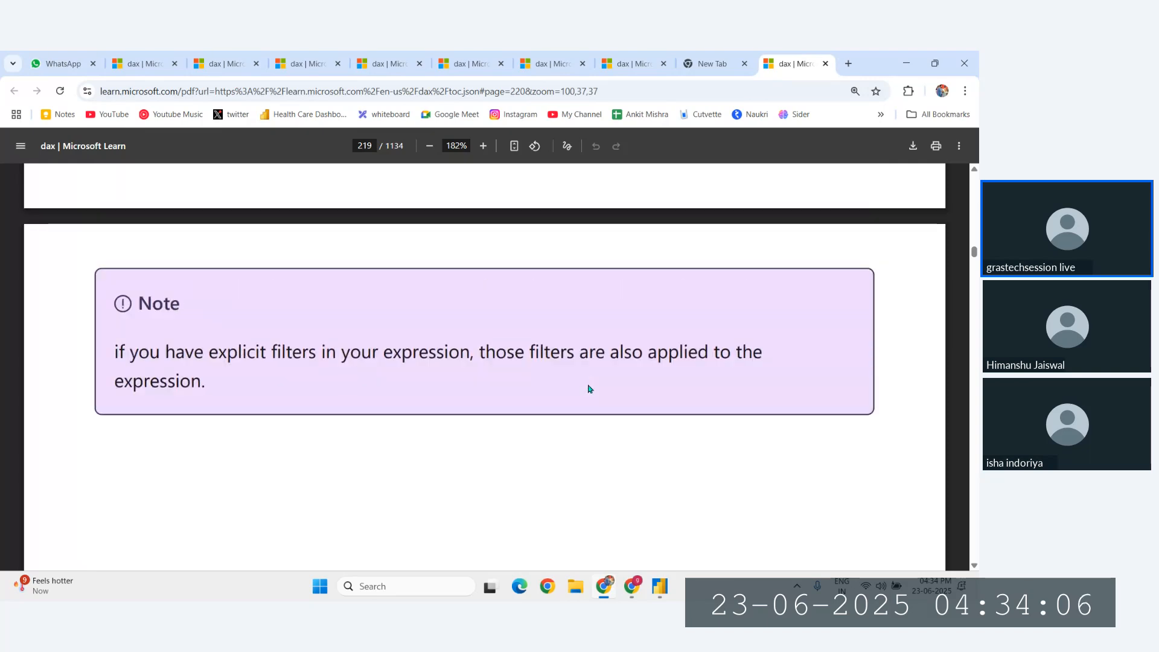
{"action": "scroll", "coordinate": [590, 389], "scroll_direction": "down", "scroll_amount": 10}
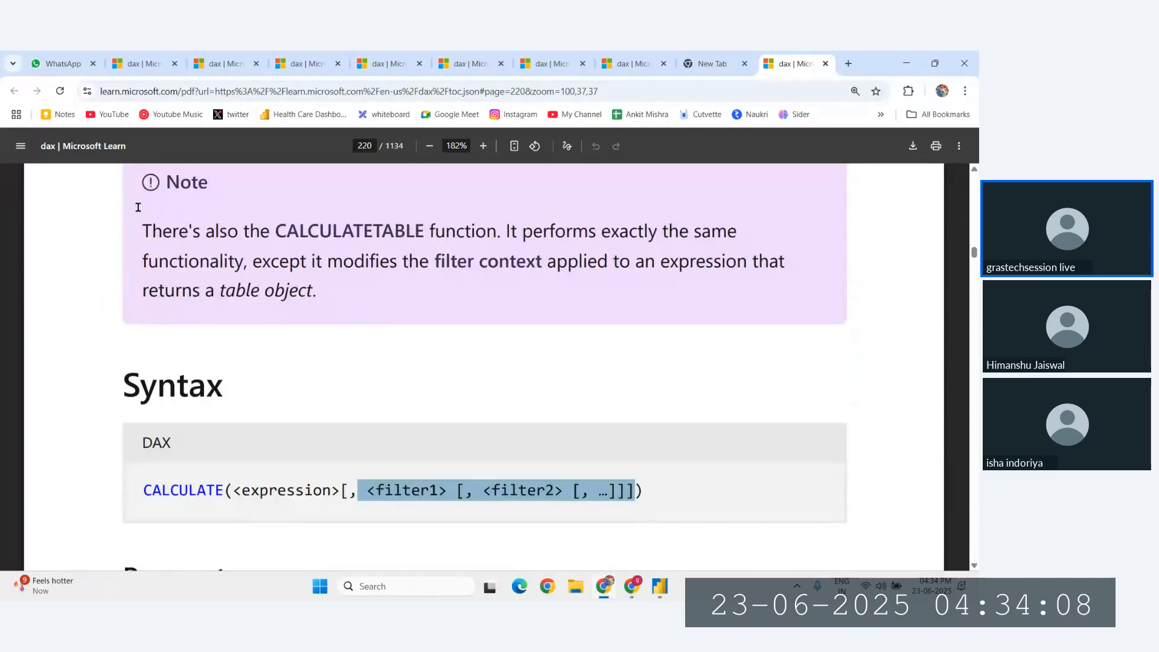
{"action": "left_click_drag", "start_coordinate": [143, 230], "coordinate": [585, 243]}
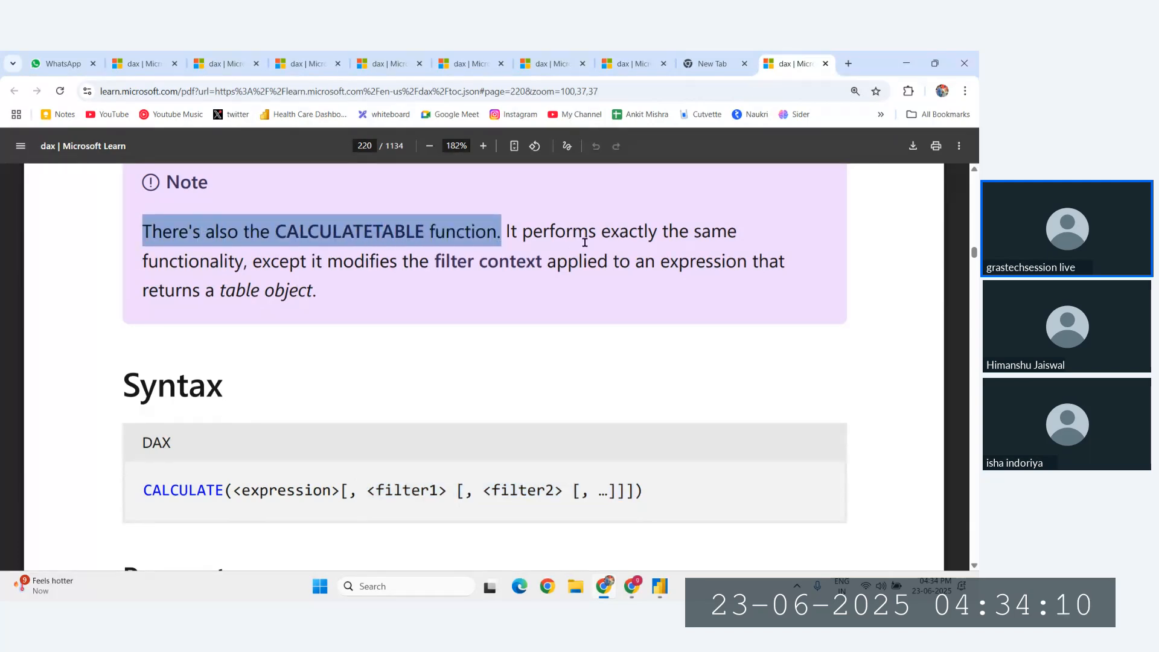
{"action": "left_click", "coordinate": [585, 243]}
{"action": "left_click_drag", "start_coordinate": [506, 232], "coordinate": [712, 232]}
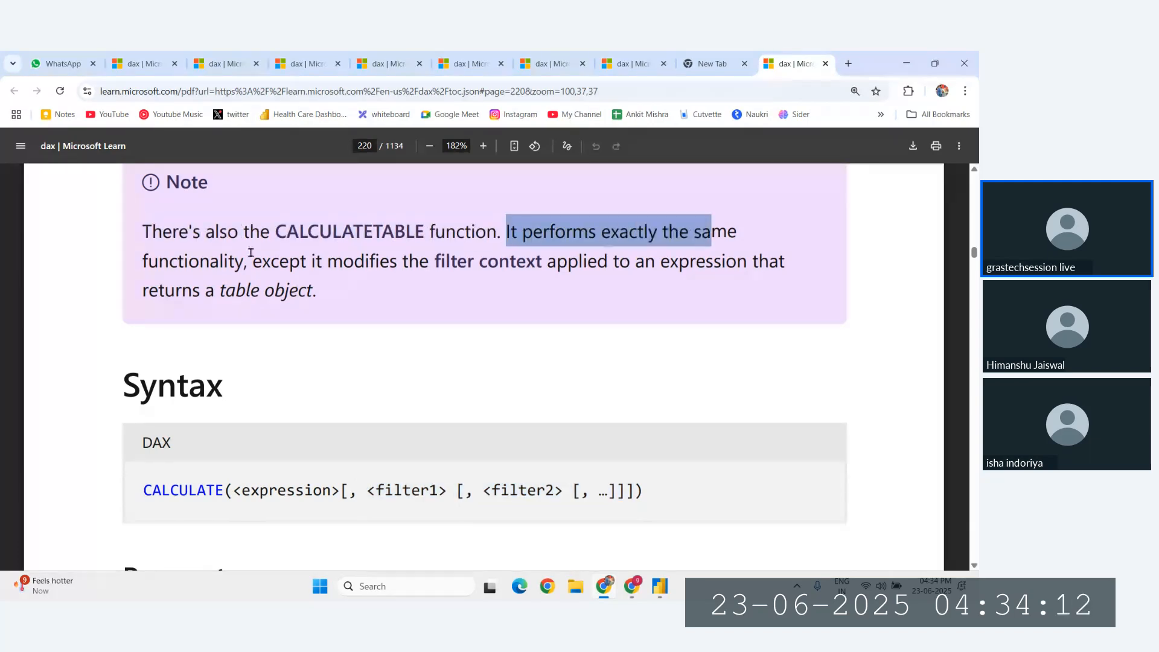
{"action": "left_click_drag", "start_coordinate": [143, 261], "coordinate": [224, 261]}
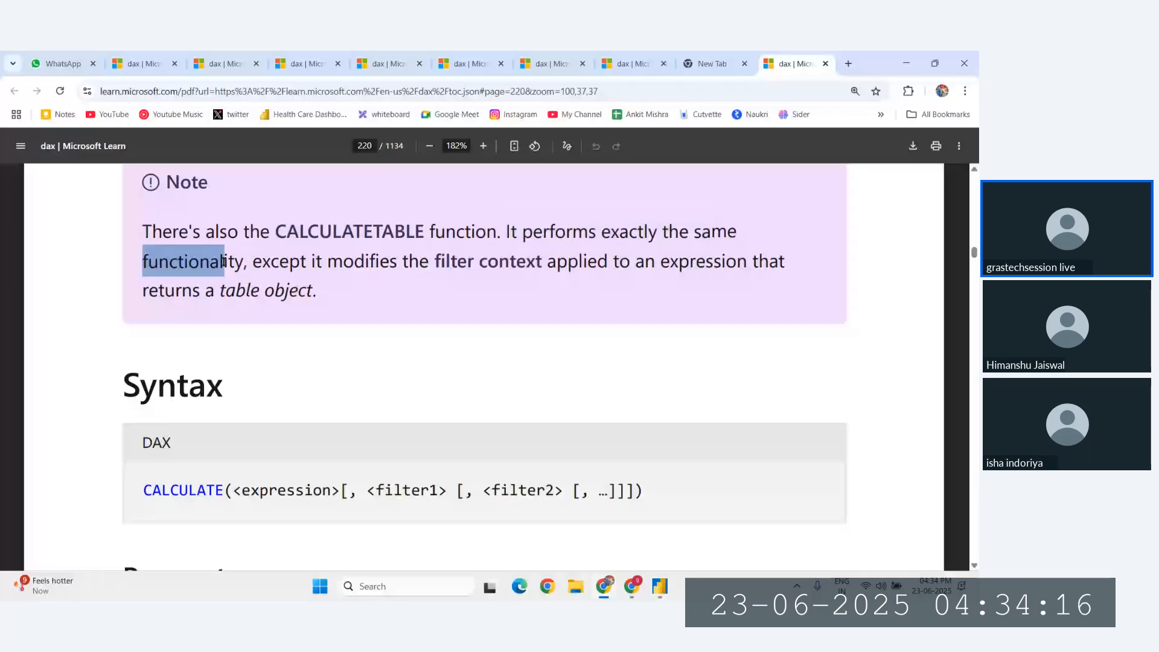
{"action": "left_click_drag", "start_coordinate": [435, 262], "coordinate": [543, 262]}
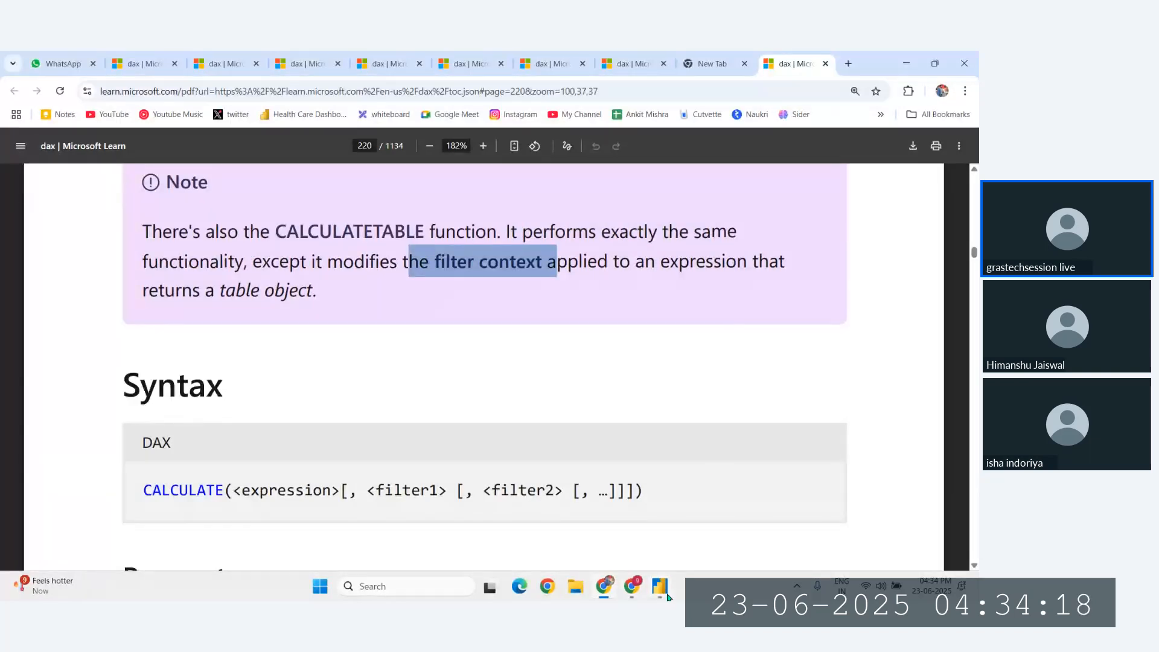
Switch back to Power BI and shorten the upper Region table so it ends above the west TS table.
{"action": "key", "text": "alt+Tab"}
{"action": "left_click", "coordinate": [155, 233]}
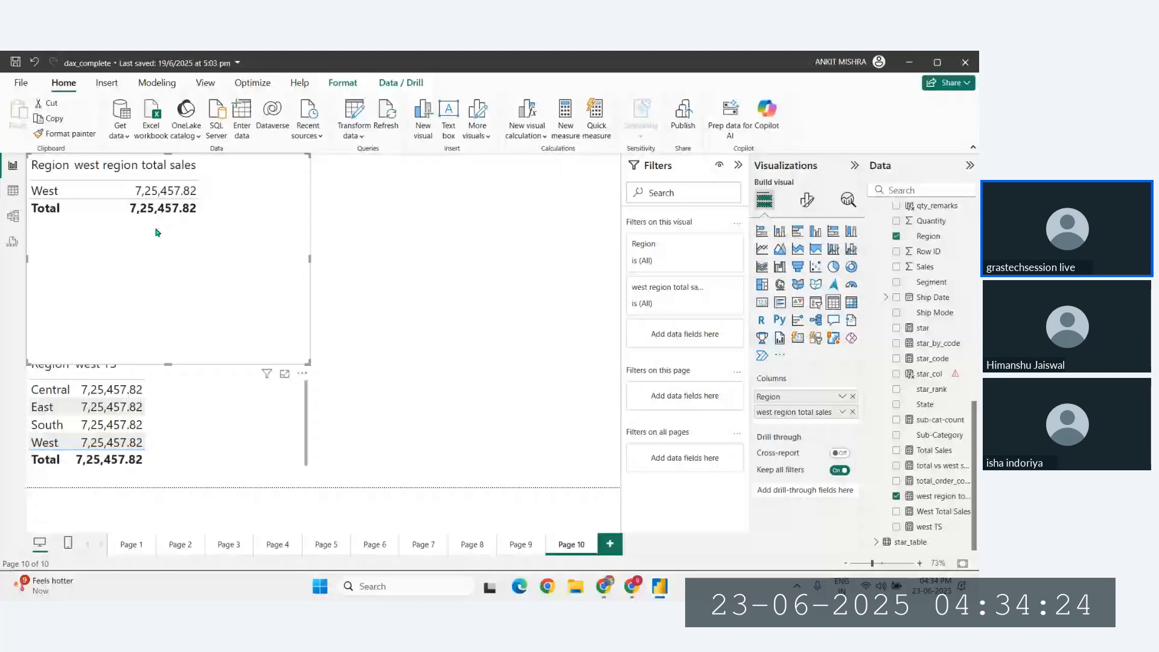
{"action": "left_click", "coordinate": [211, 447]}
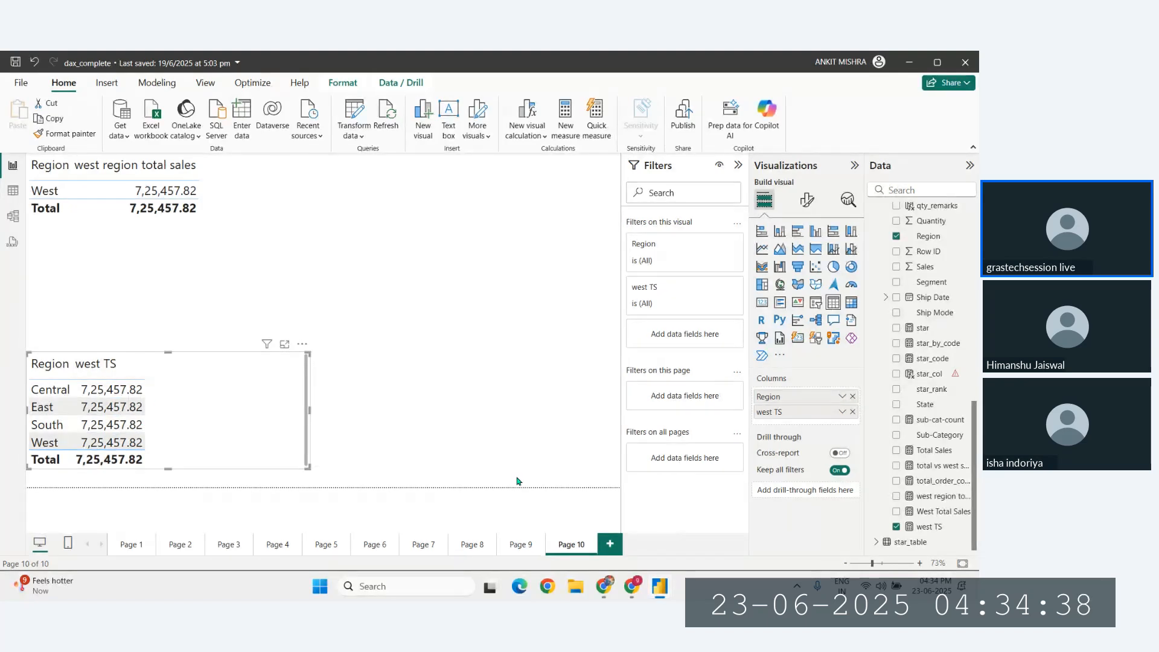
{"action": "left_click", "coordinate": [218, 222]}
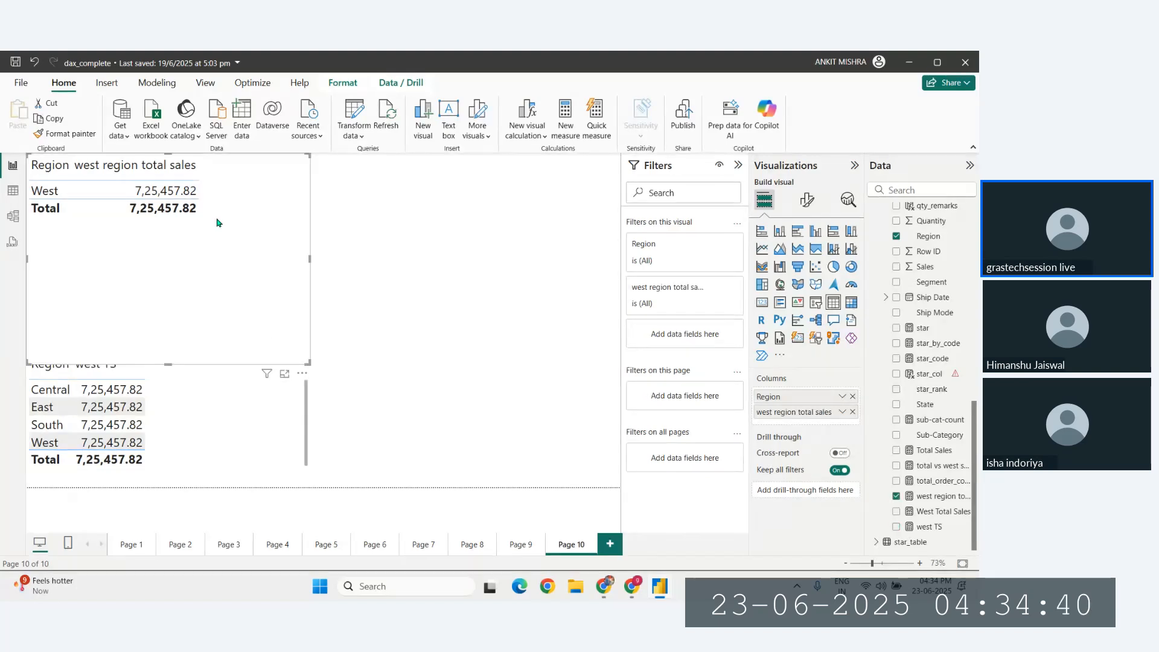
{"action": "left_click_drag", "start_coordinate": [167, 351], "coordinate": [160, 308]}
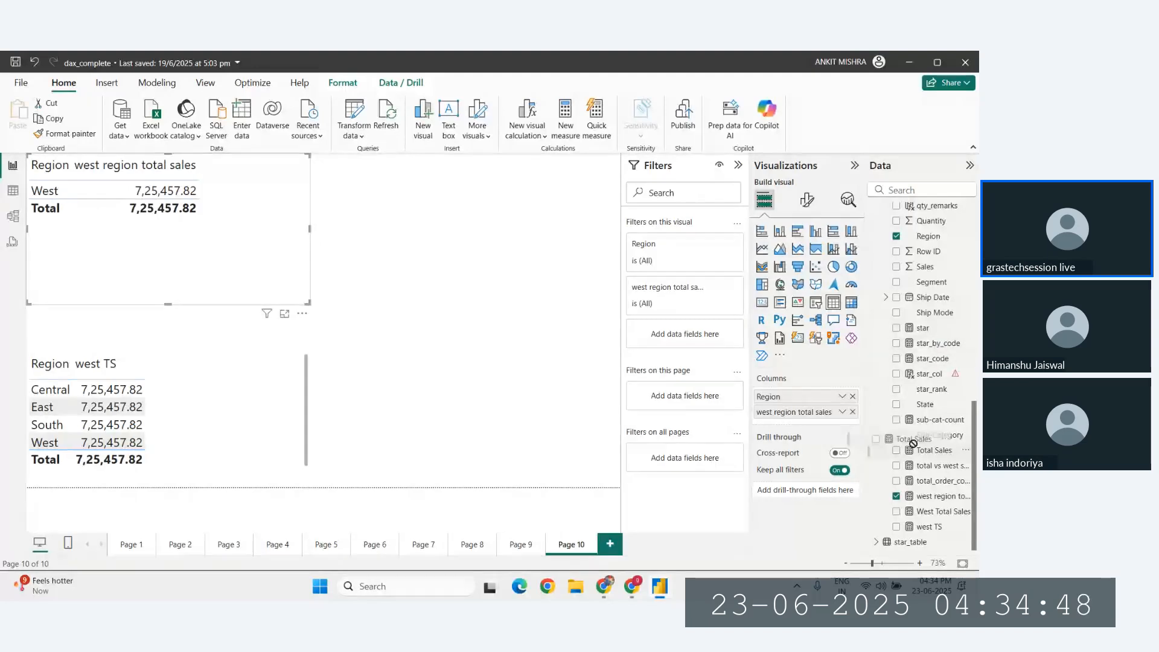
Add the Total Sales measure between Region and west region total sales in the upper table, removing and re-adding it once.
{"action": "left_click_drag", "start_coordinate": [934, 449], "coordinate": [45, 193]}
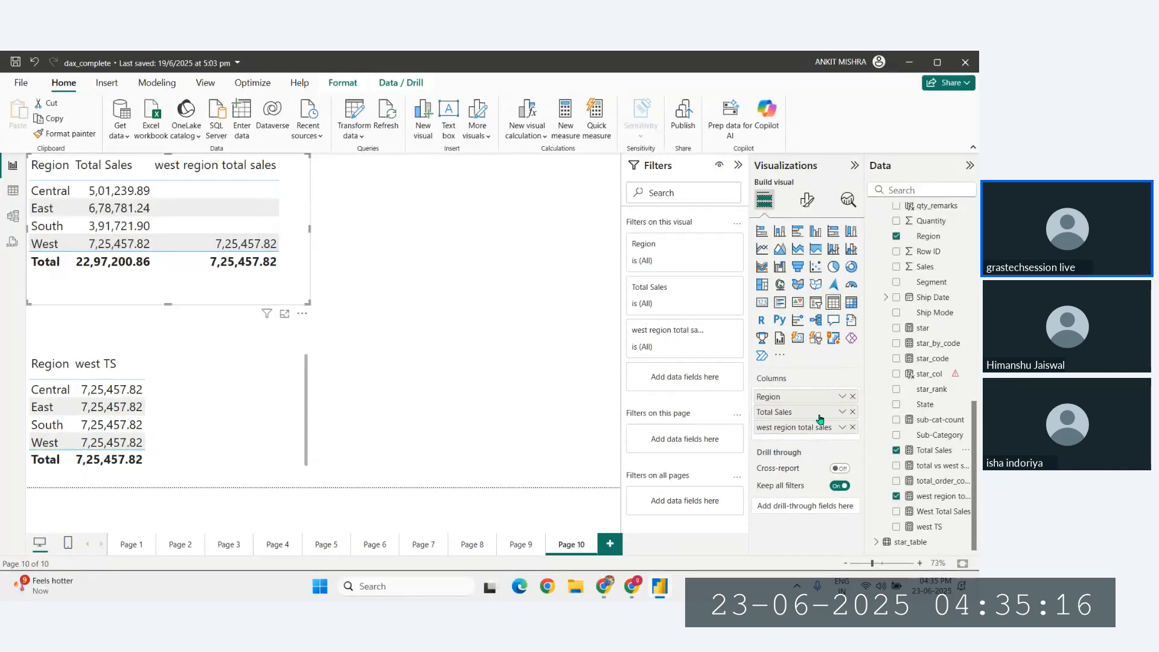
{"action": "left_click", "coordinate": [954, 453]}
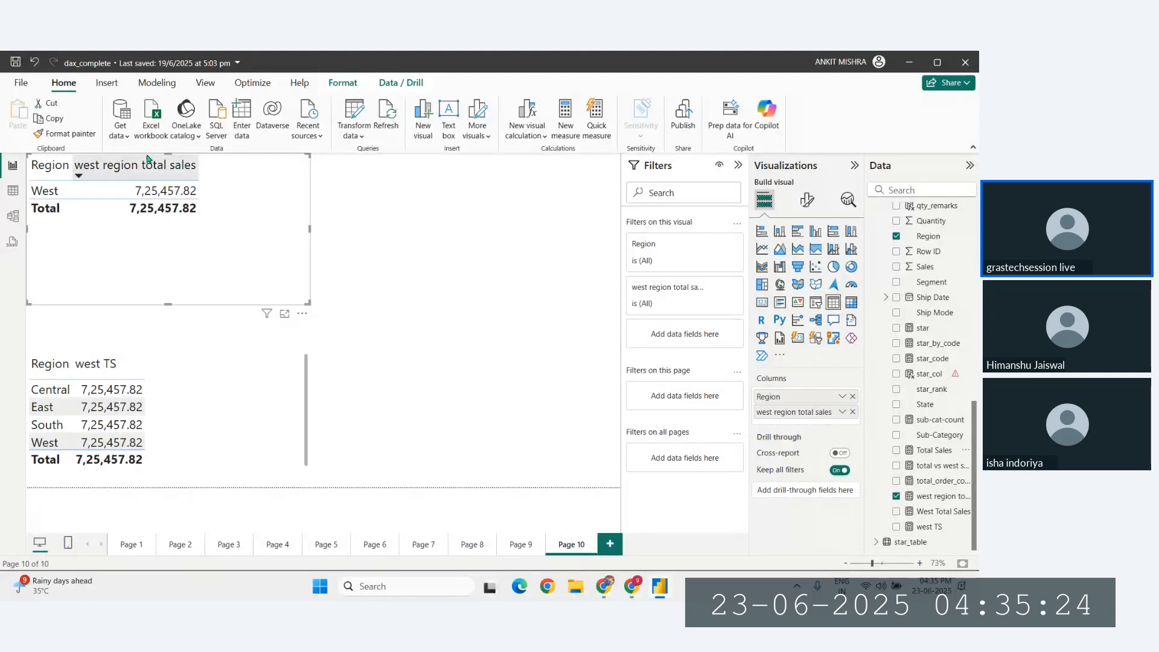
{"action": "left_click_drag", "start_coordinate": [936, 451], "coordinate": [821, 415]}
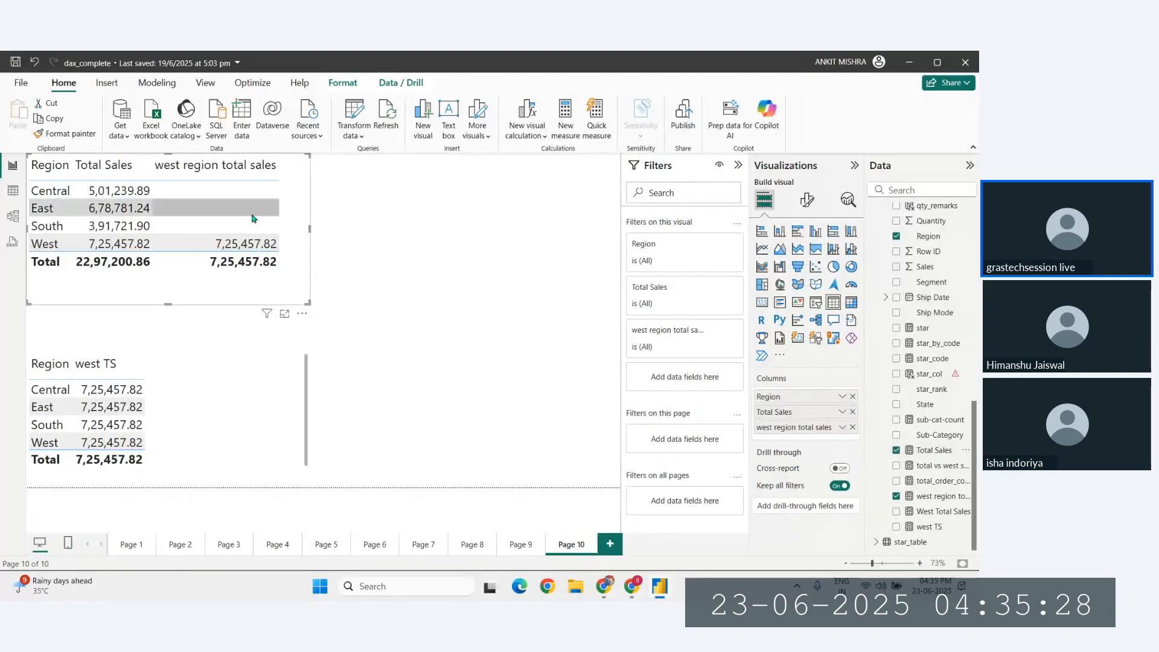
Add Total Sales between Region and west TS in the lower table and extend the table slightly downward.
{"action": "left_click", "coordinate": [164, 436]}
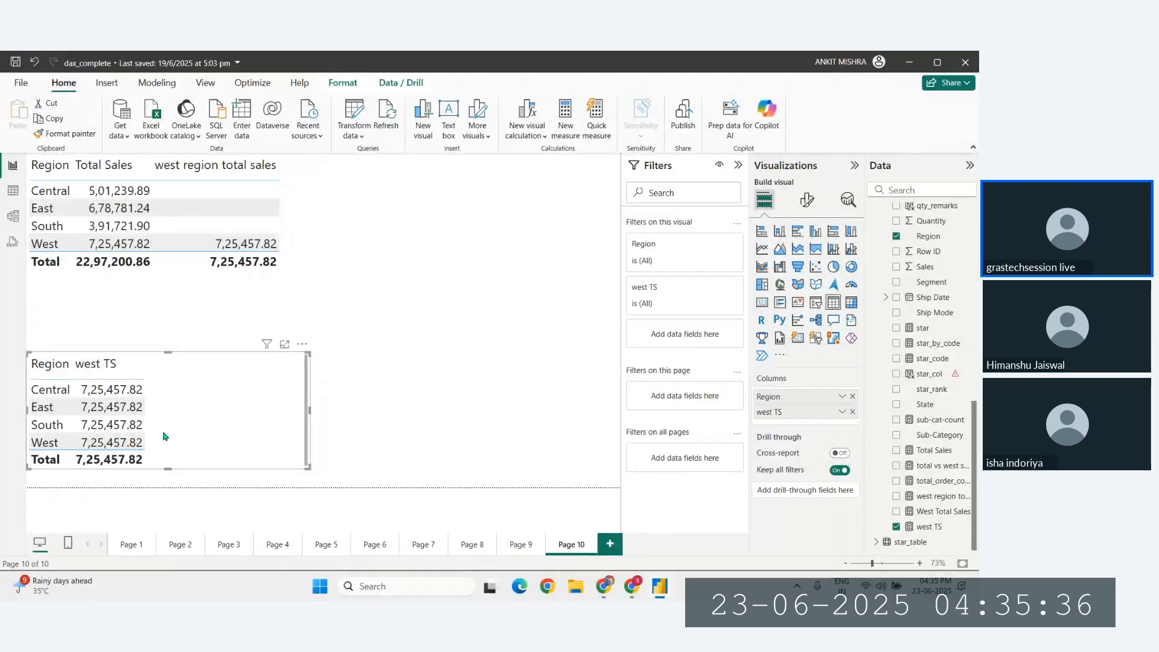
{"action": "left_click_drag", "start_coordinate": [934, 450], "coordinate": [828, 417]}
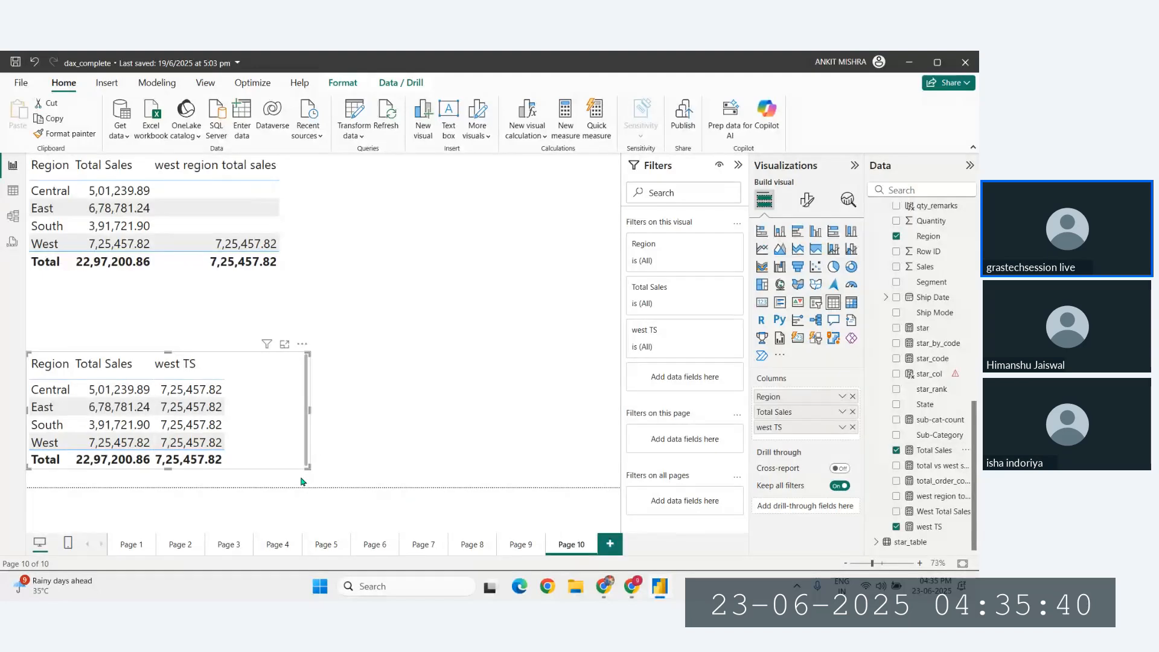
{"action": "left_click_drag", "start_coordinate": [307, 468], "coordinate": [303, 486]}
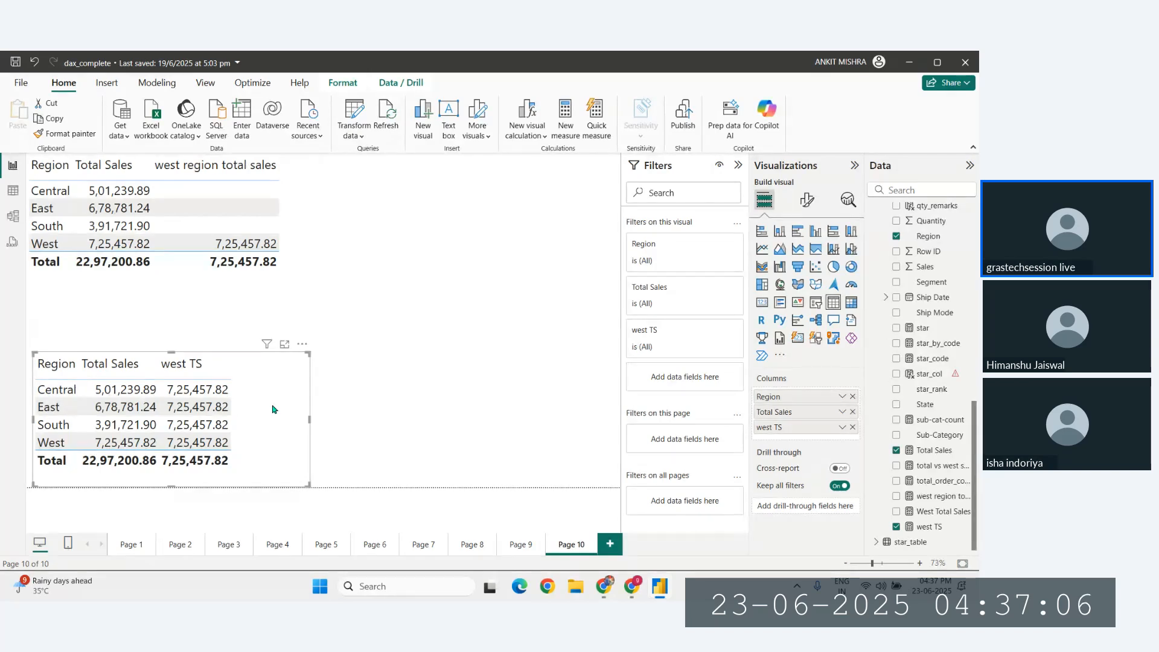
Remove Total Sales from the lower table and select the upper table for comparison.
{"action": "left_click", "coordinate": [854, 412]}
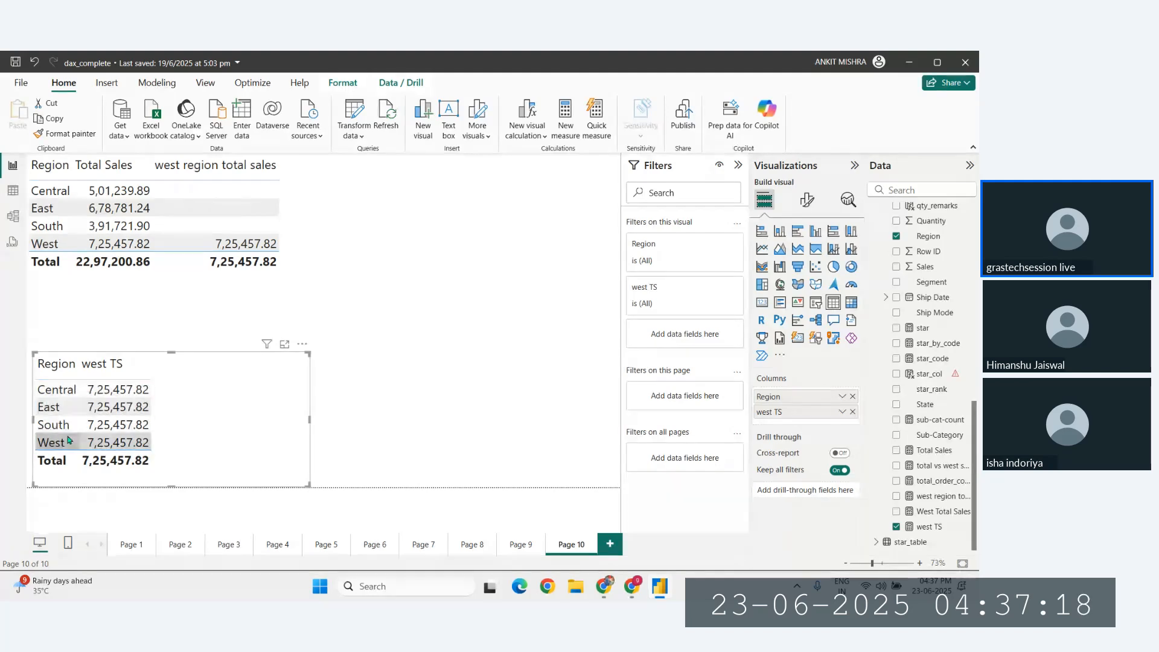
{"action": "left_click", "coordinate": [306, 296]}
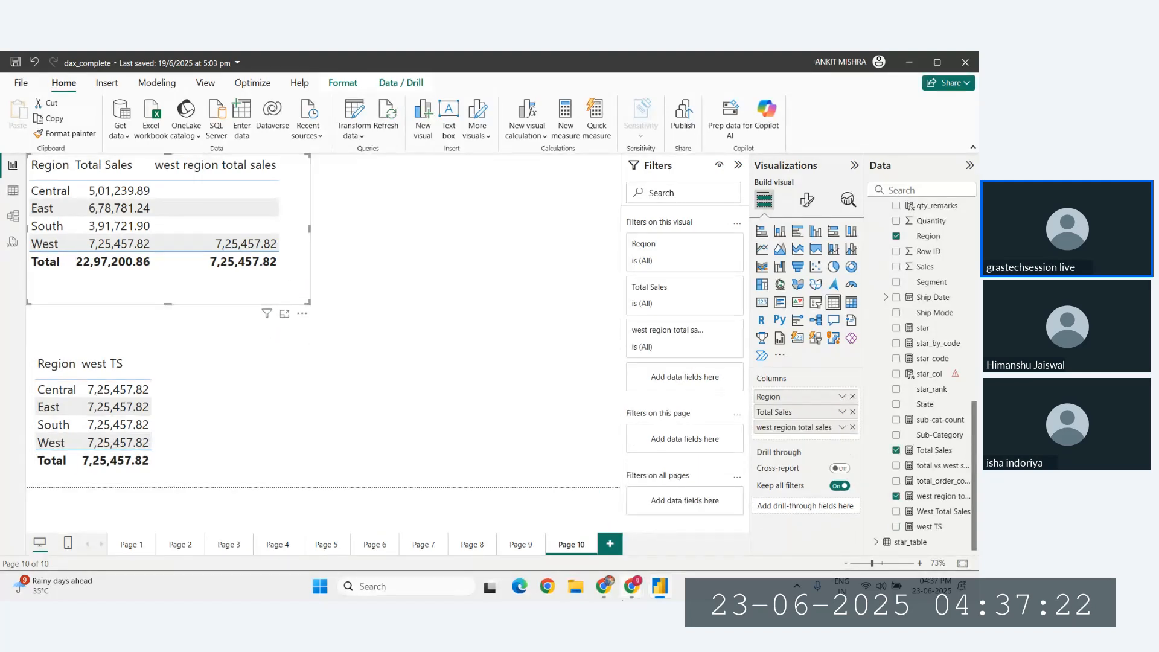
Check the filter arguments of the CALCULATE syntax in the browser documentation and compare the two Region tables in Power BI.
{"action": "key", "text": "alt+Tab"}
{"action": "left_click_drag", "start_coordinate": [234, 424], "coordinate": [506, 424]}
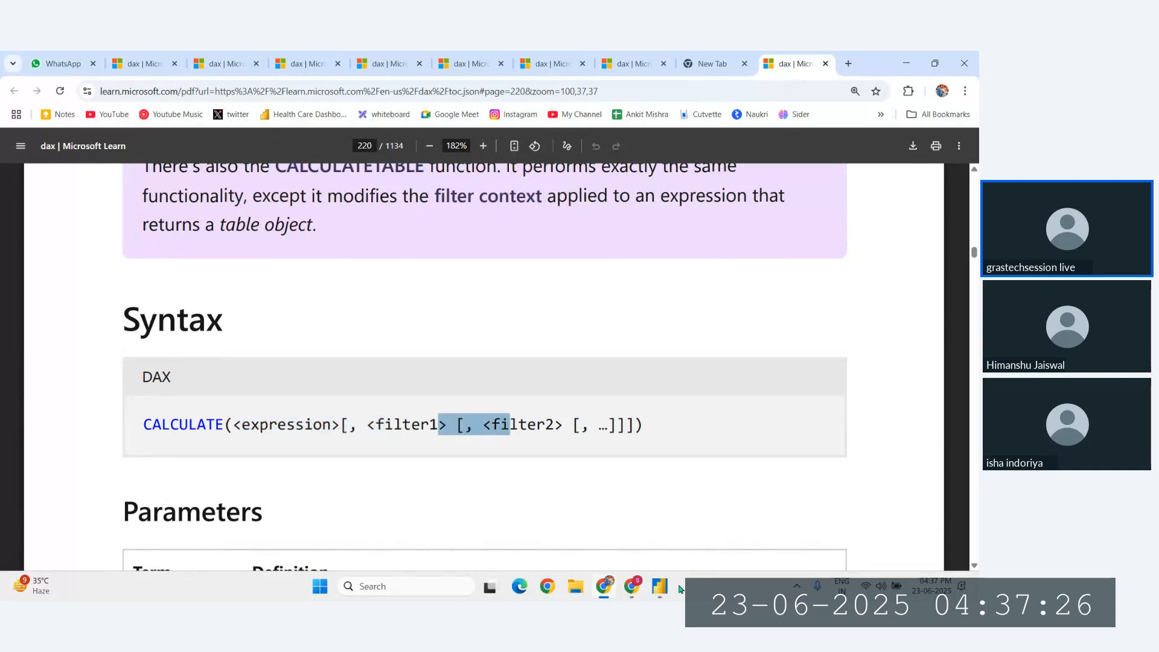
{"action": "left_click", "coordinate": [660, 586]}
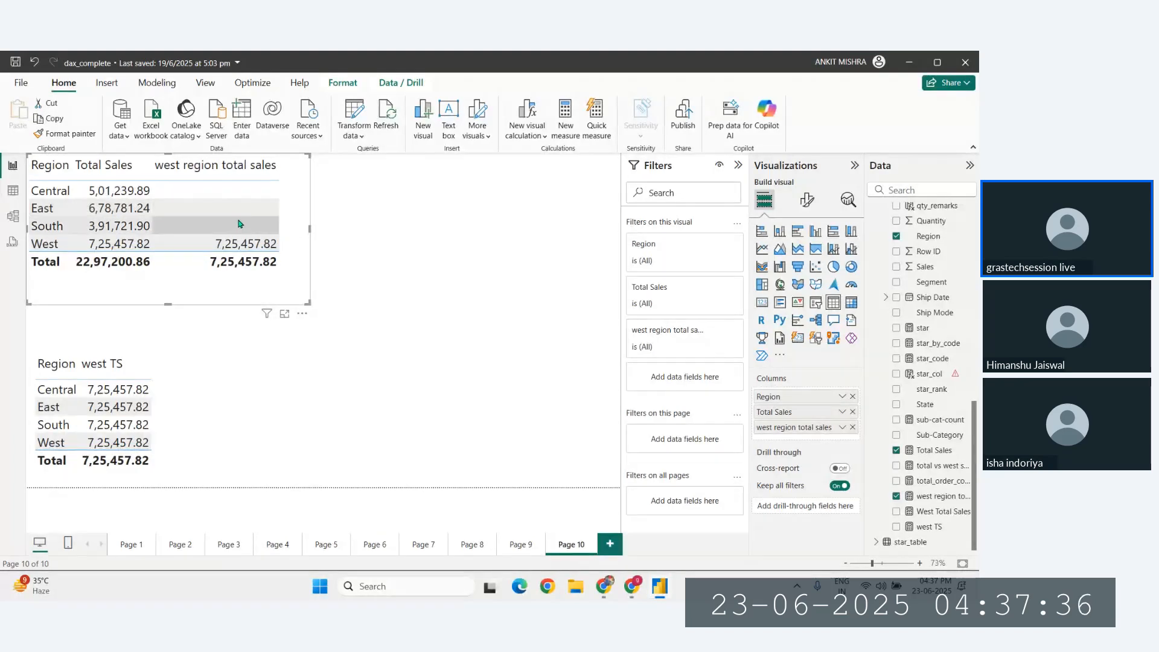
{"action": "left_click", "coordinate": [161, 472]}
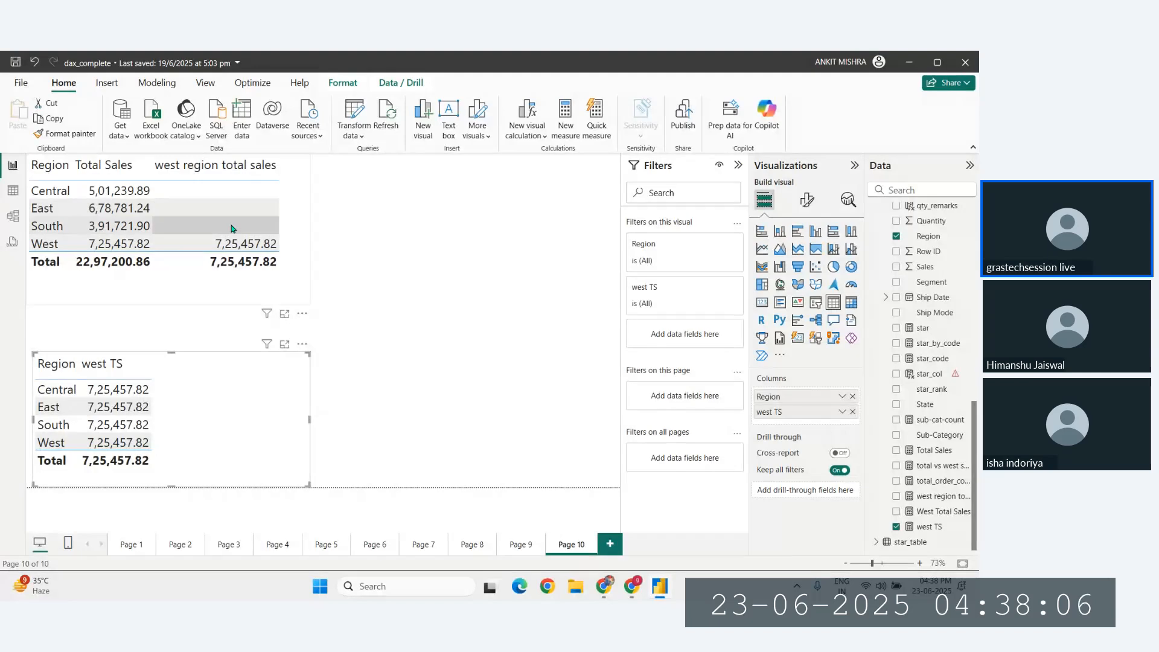
Switch to the browser documentation and reread the note's passage on modifying the filter context applied to an expression.
{"action": "key", "text": "alt+Tab"}
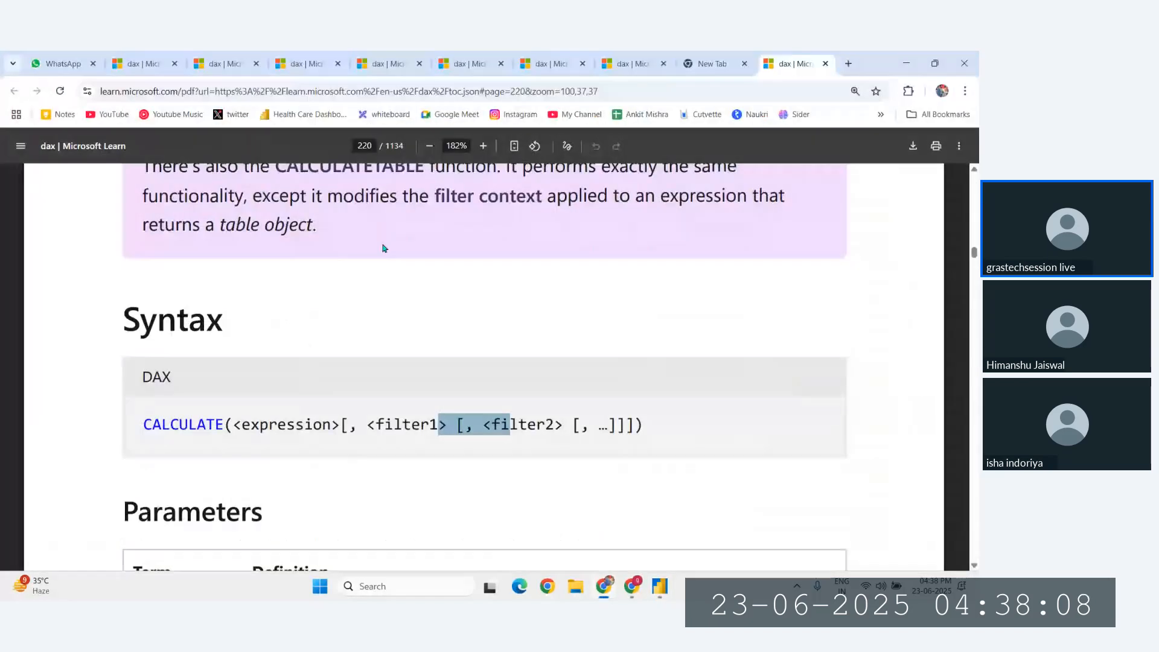
{"action": "scroll", "coordinate": [383, 246], "scroll_direction": "up", "scroll_amount": 1}
{"action": "left_click_drag", "start_coordinate": [315, 257], "coordinate": [460, 263]}
{"action": "left_click", "coordinate": [468, 279]}
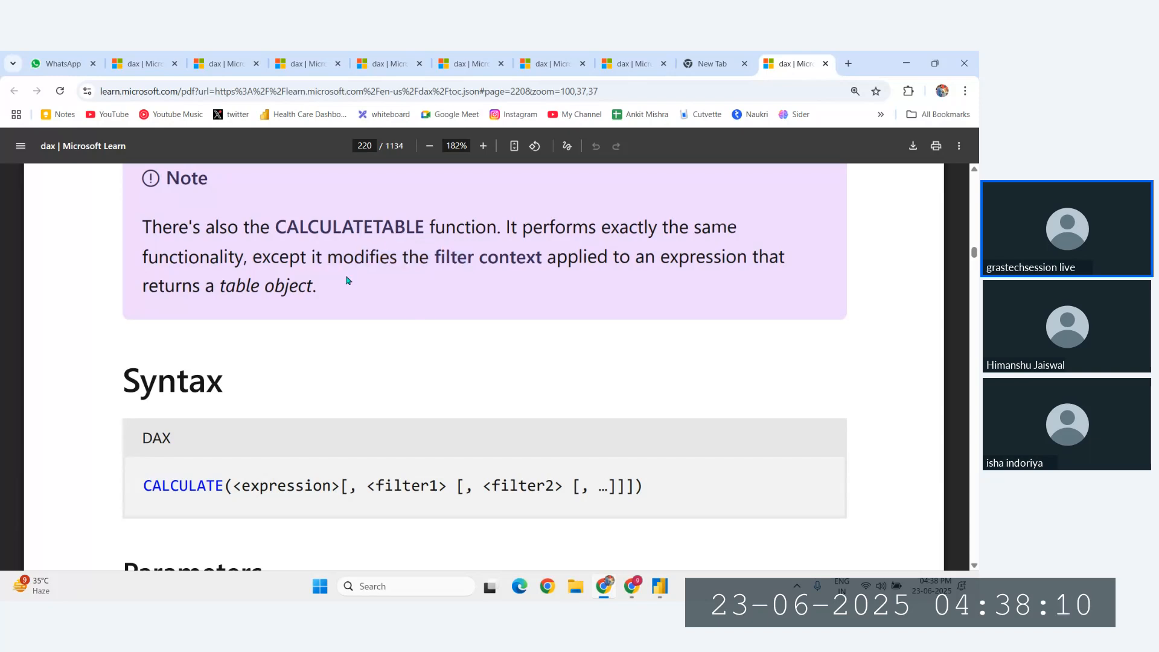
{"action": "left_click_drag", "start_coordinate": [267, 256], "coordinate": [577, 258]}
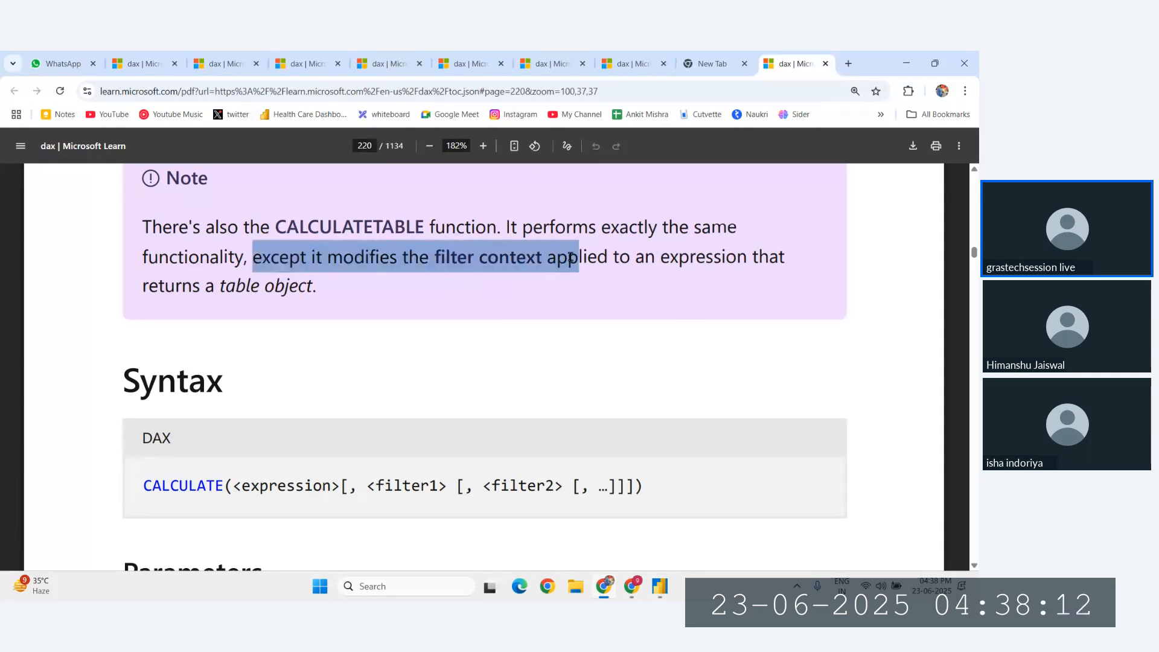
{"action": "left_click", "coordinate": [582, 274]}
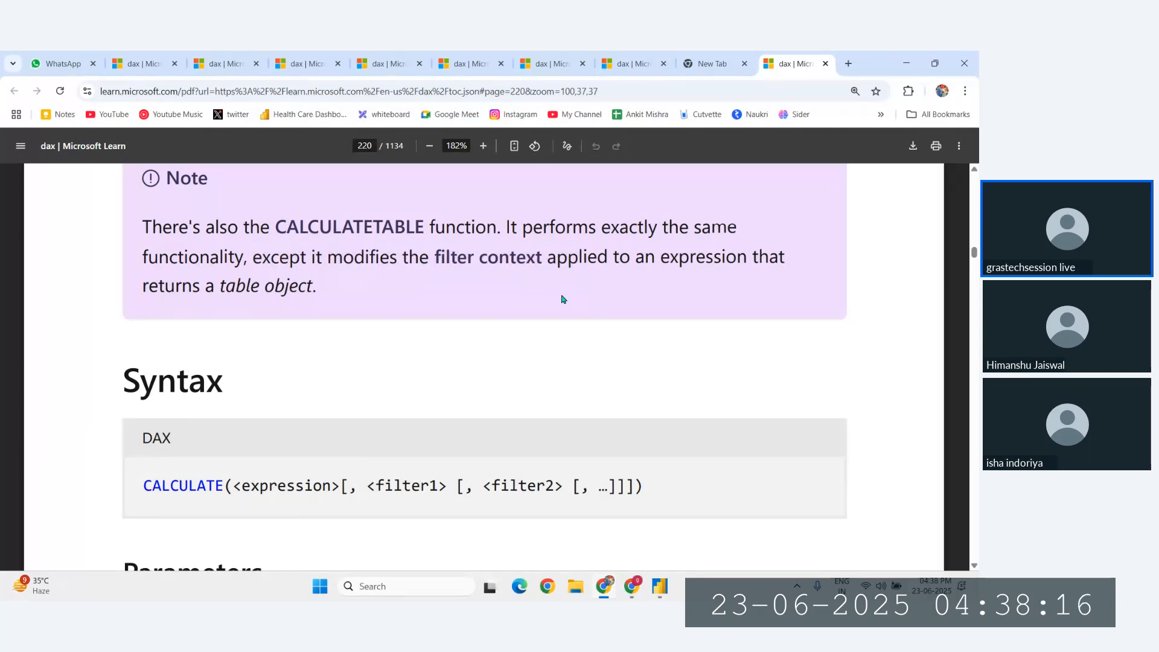
Return to Power BI and put Total Sales back between Region and west TS in the lower table.
{"action": "key", "text": "alt+Tab"}
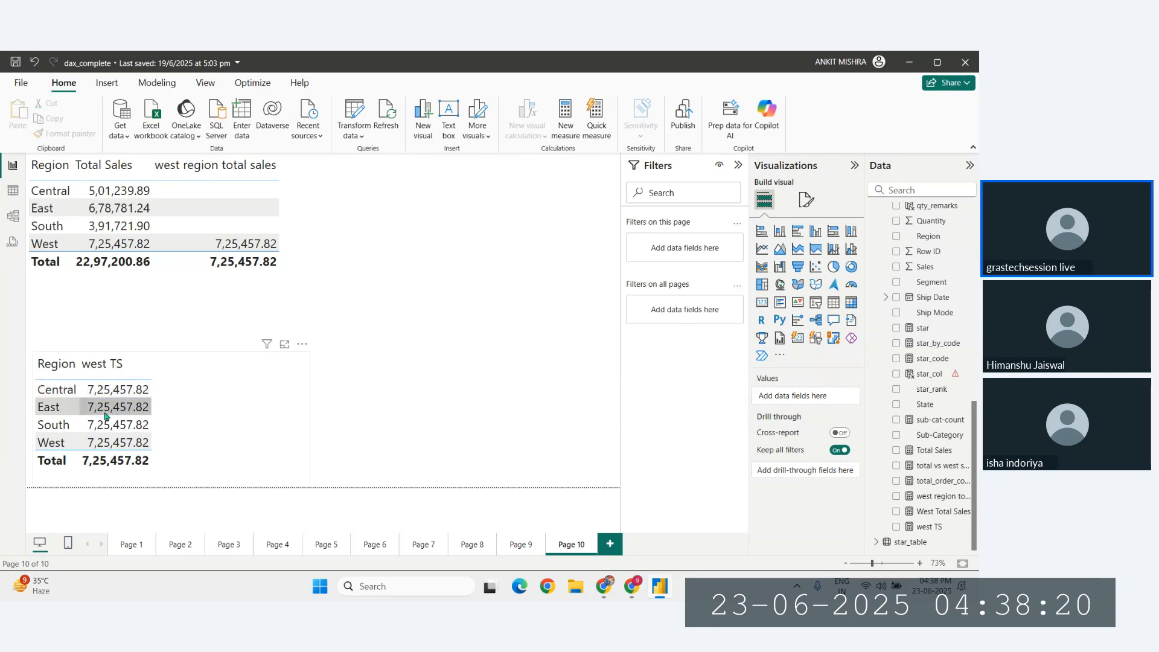
{"action": "left_click", "coordinate": [186, 433]}
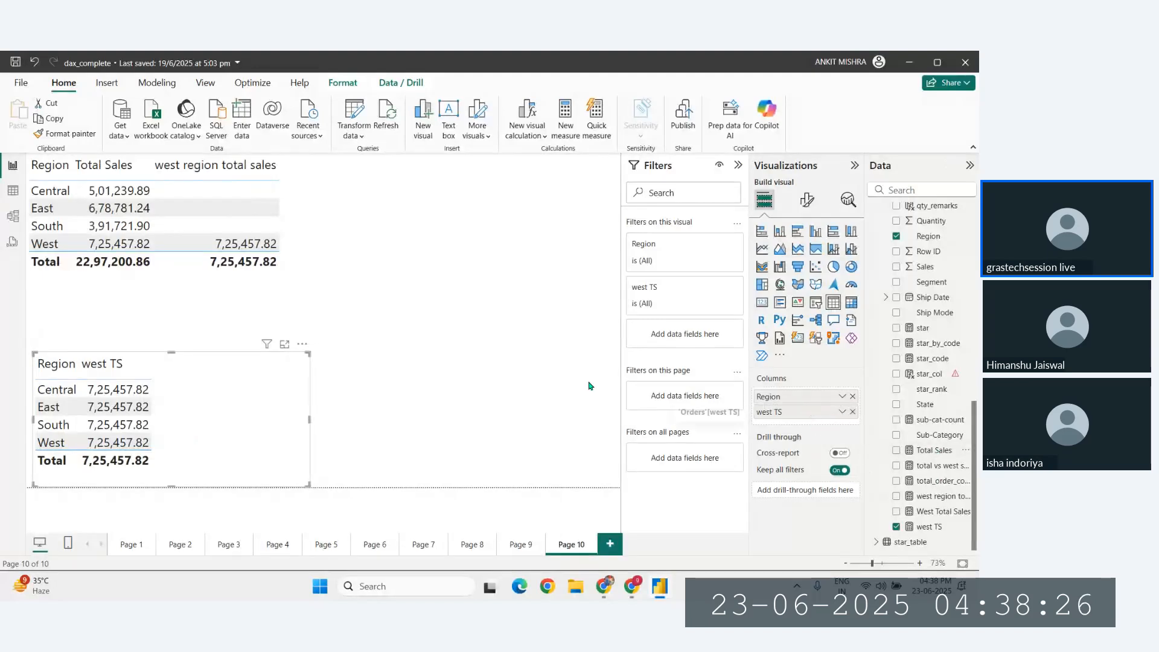
{"action": "left_click_drag", "start_coordinate": [934, 450], "coordinate": [807, 413]}
Create a slicer on the Region field in the empty area beside the upper table.
{"action": "left_click", "coordinate": [465, 340]}
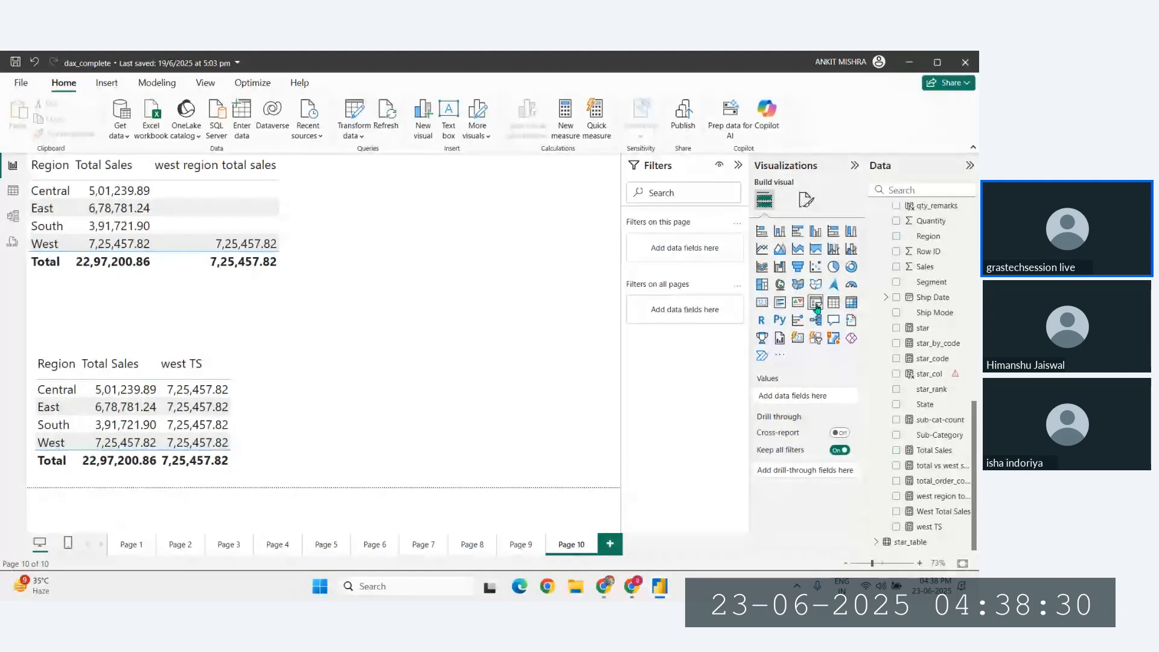
{"action": "left_click", "coordinate": [816, 303]}
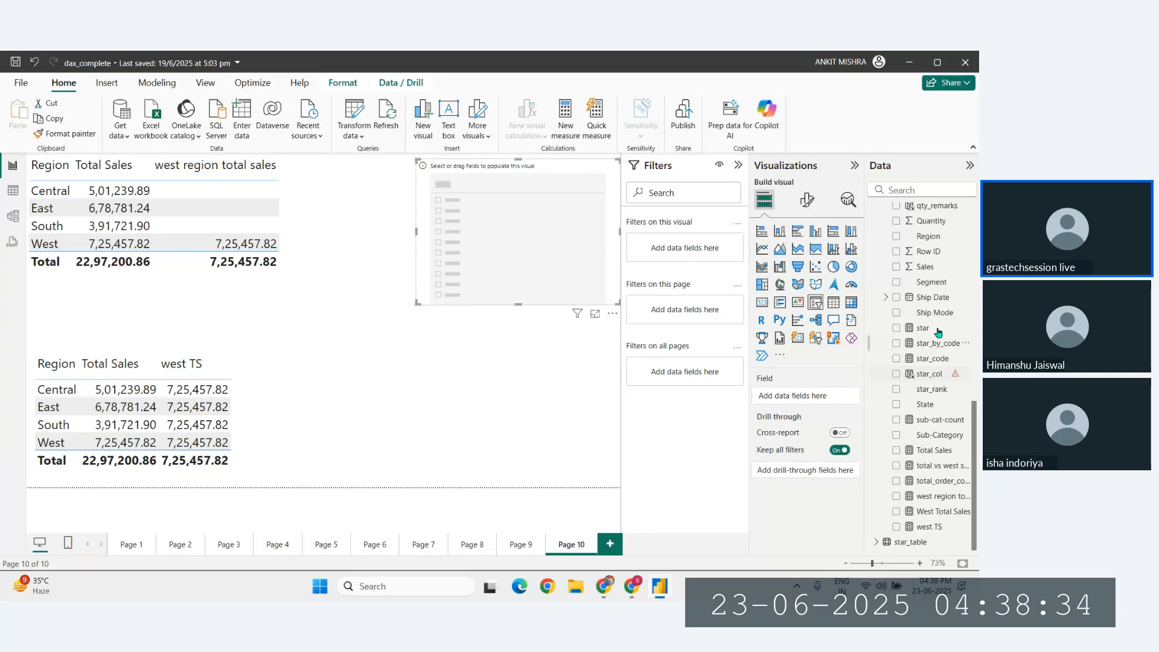
{"action": "left_click_drag", "start_coordinate": [930, 237], "coordinate": [821, 397]}
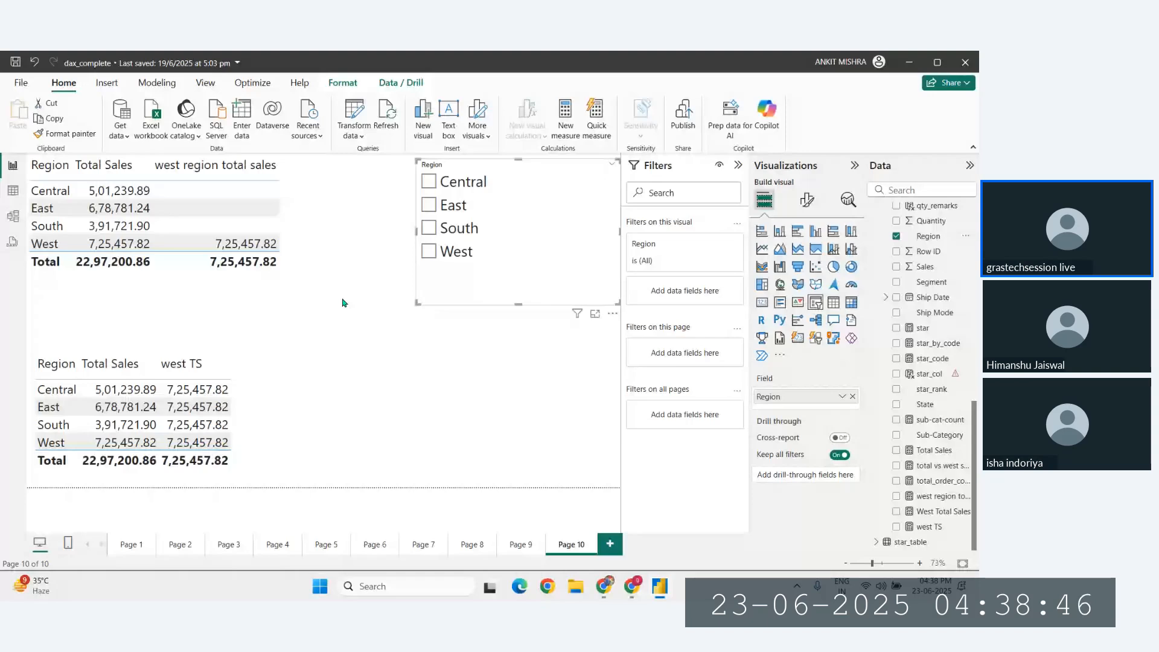
Filter both tables with the Region slicer by Central and then by East, and clear the selection.
{"action": "left_click", "coordinate": [429, 181]}
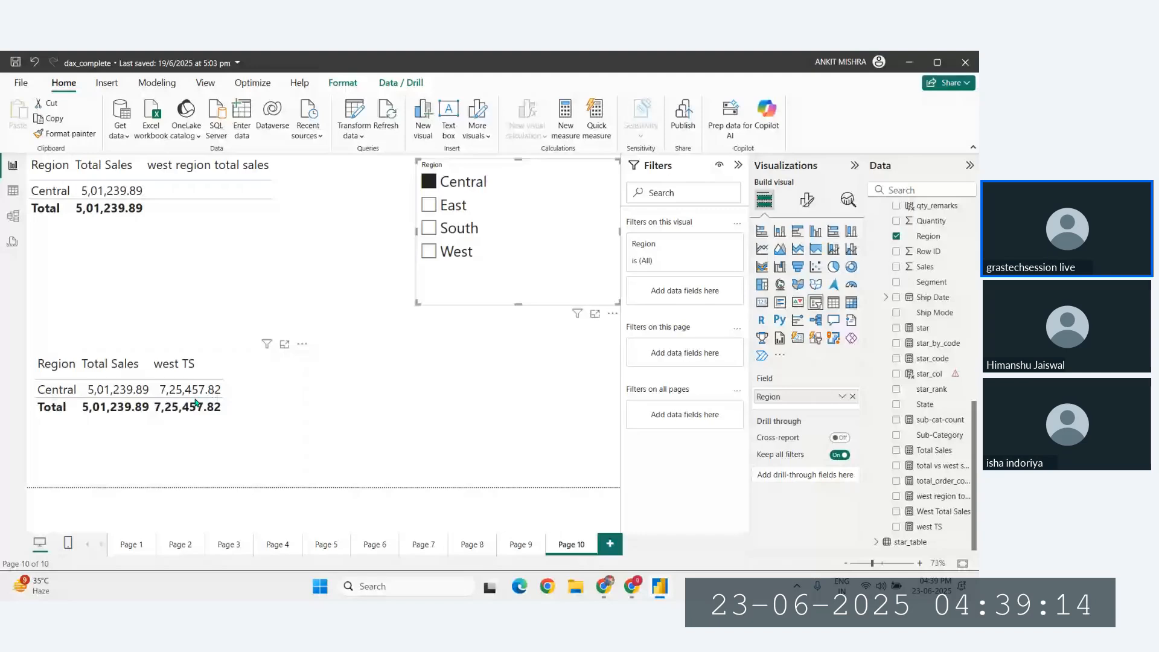
{"action": "left_click", "coordinate": [429, 205]}
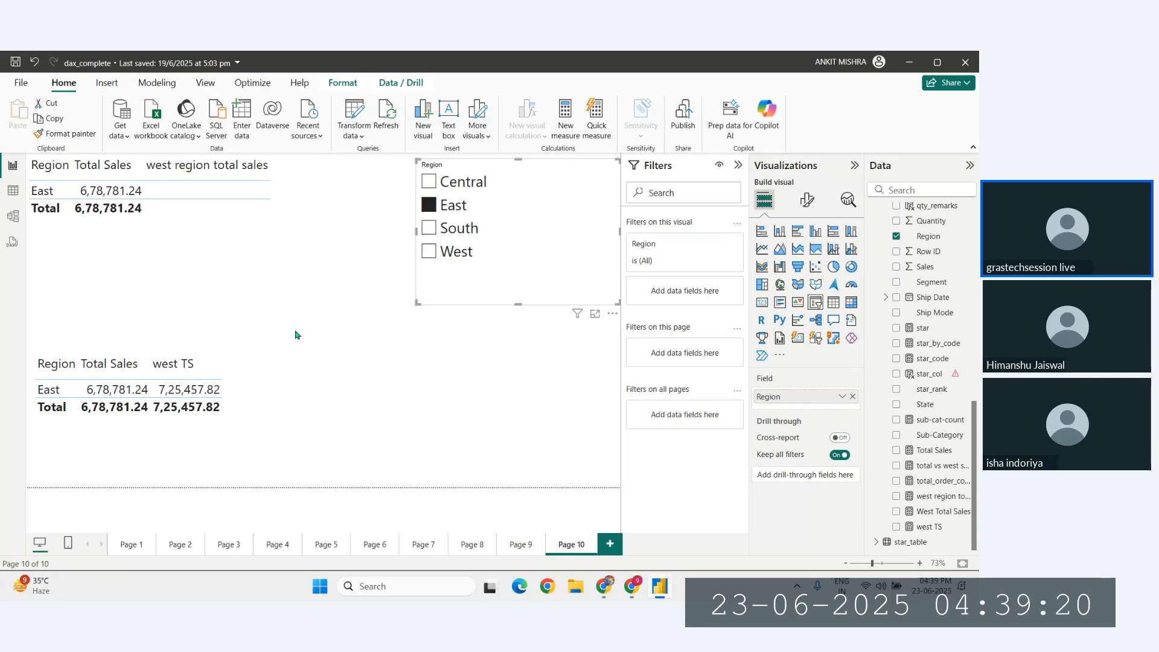
{"action": "left_click", "coordinate": [403, 391]}
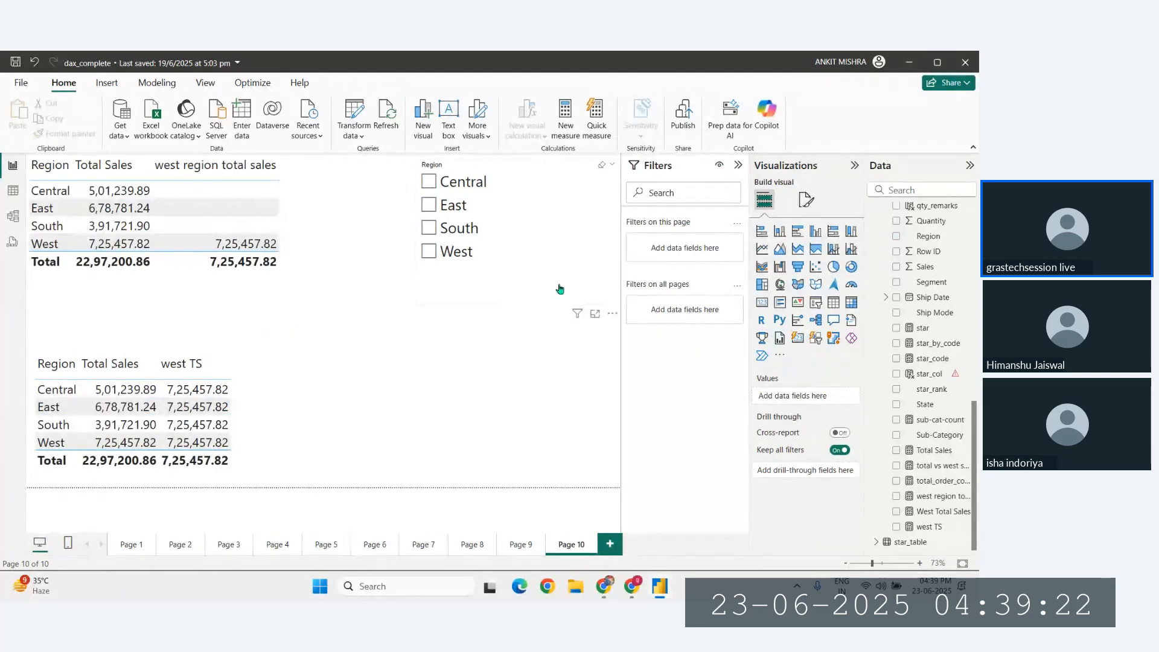
Create a second slicer on the Ship Mode field below the Region slicer.
{"action": "left_click", "coordinate": [816, 303]}
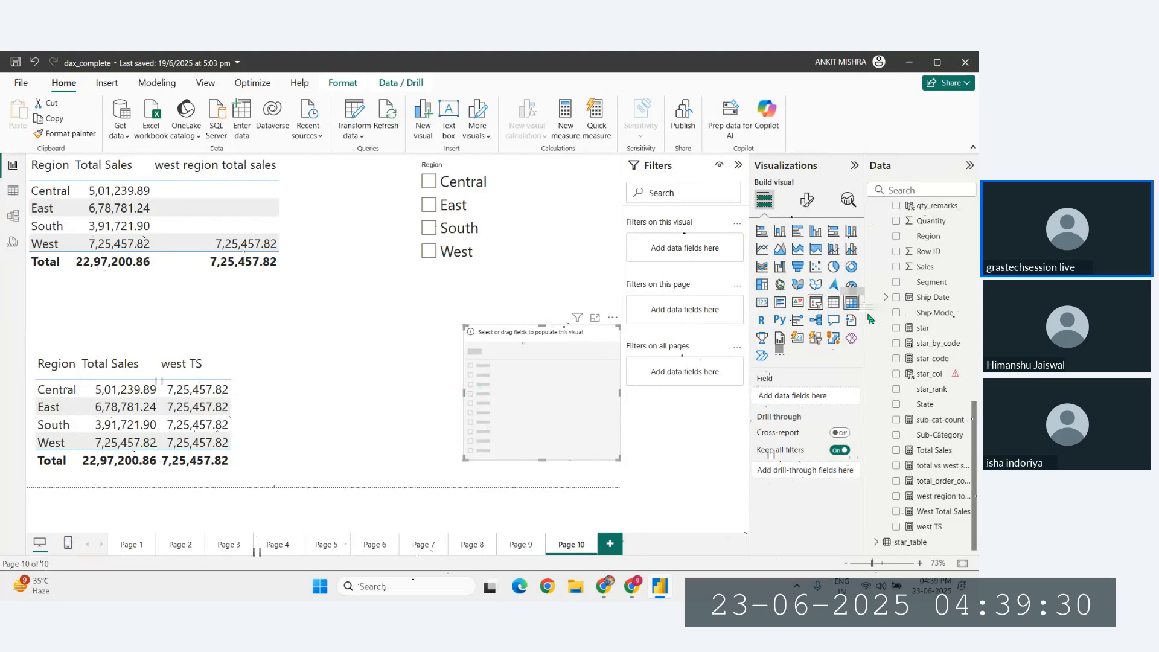
{"action": "left_click_drag", "start_coordinate": [935, 312], "coordinate": [489, 356]}
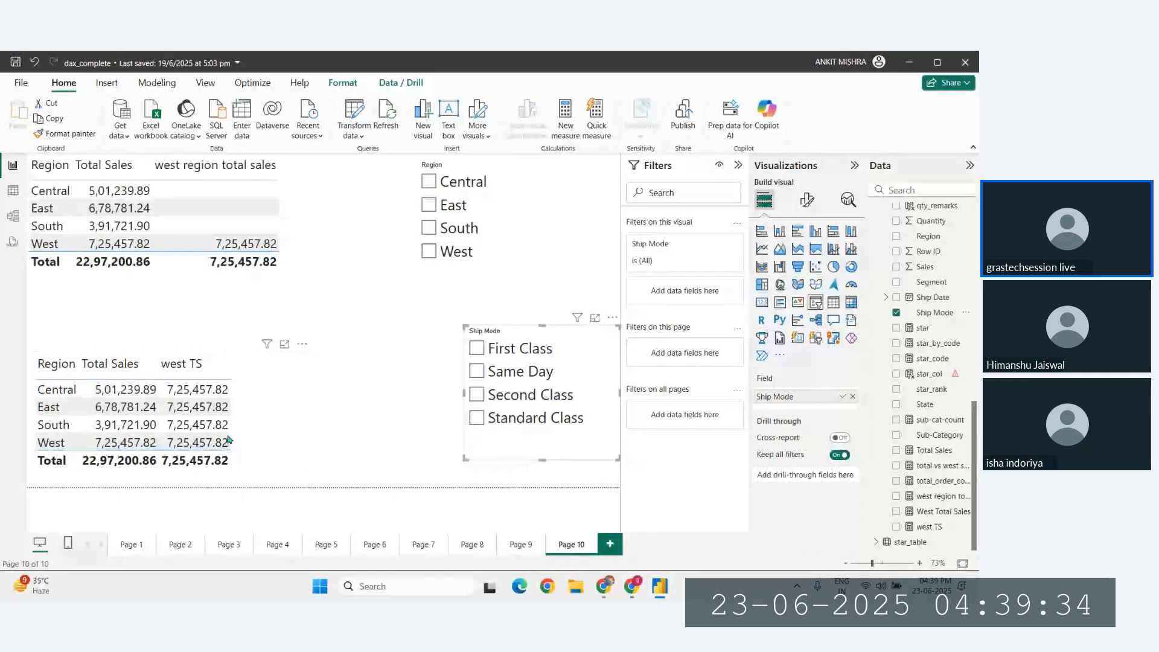
Filter both tables by First Class, combine it with the West region, and clear the selections in both slicers.
{"action": "left_click", "coordinate": [477, 351]}
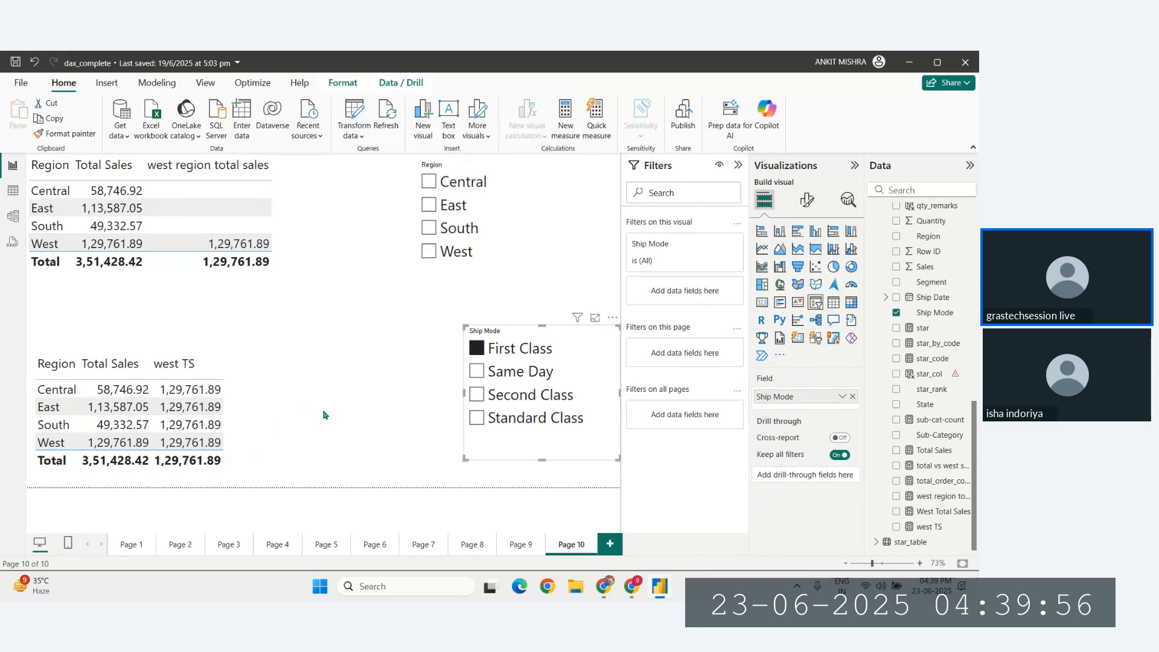
{"action": "left_click", "coordinate": [428, 228]}
{"action": "left_click", "coordinate": [429, 252]}
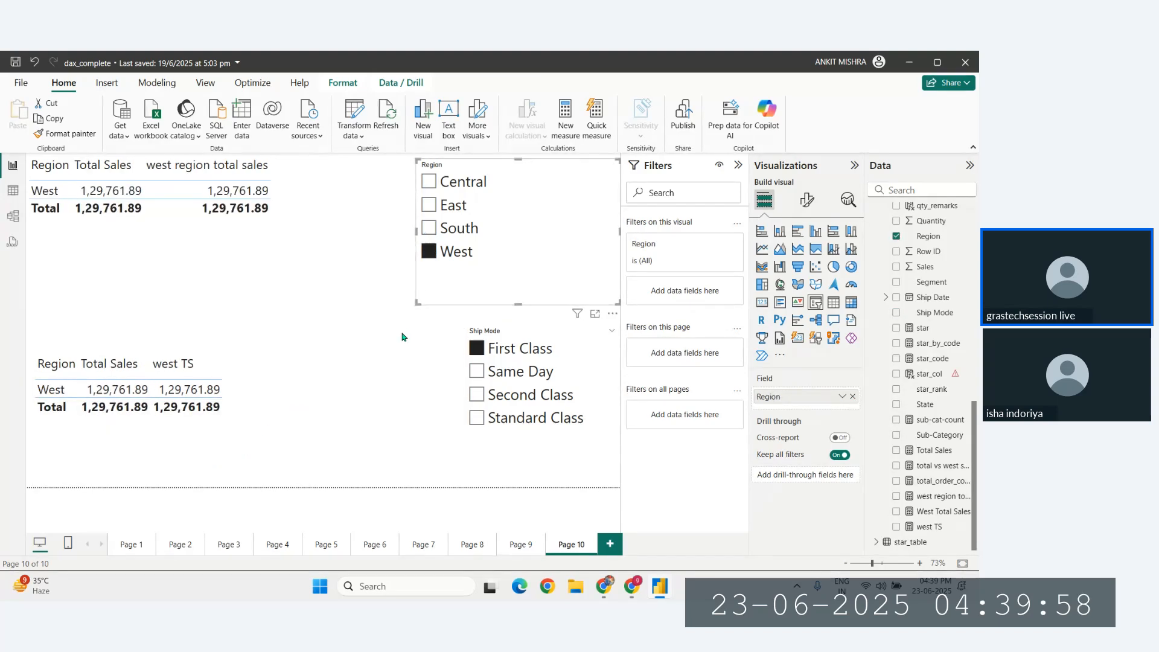
{"action": "left_click", "coordinate": [428, 251]}
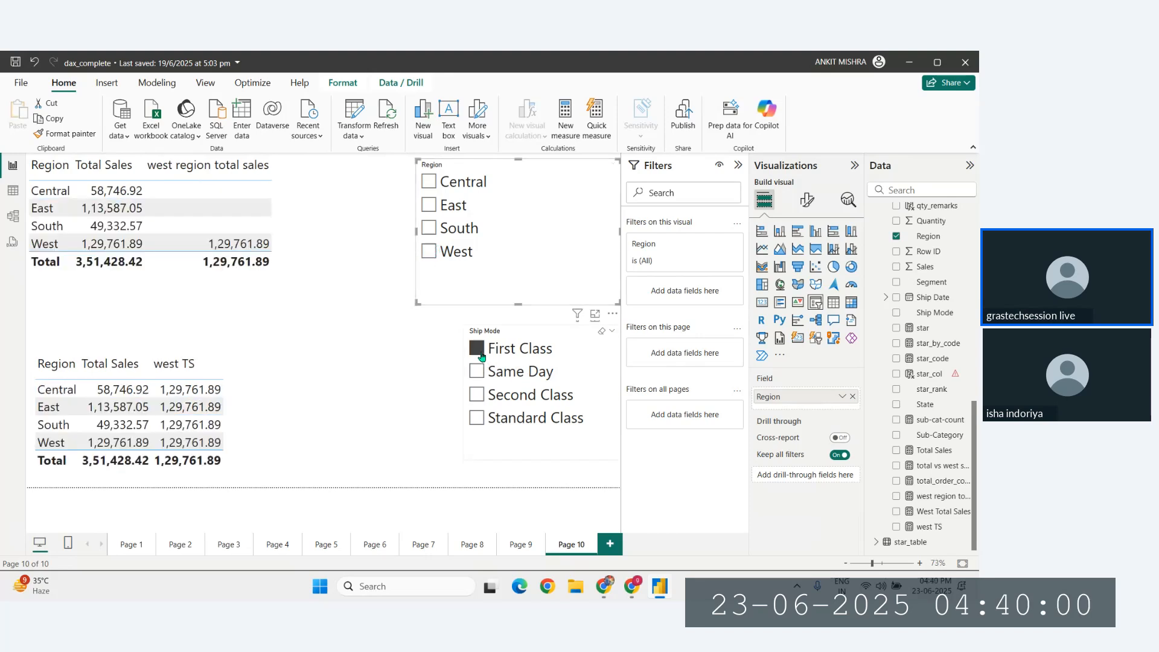
{"action": "left_click", "coordinate": [479, 353]}
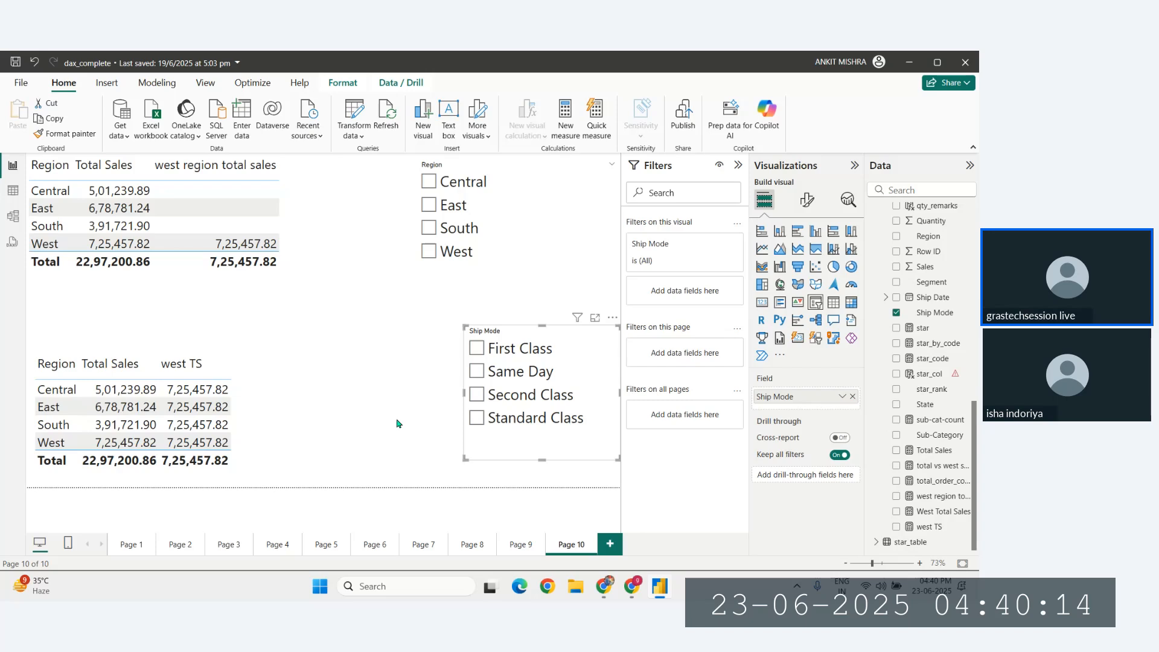
Switch to the DAX documentation in the browser and examine the first CALCULATE(SUM) expression in the page 578 IF/AND example.
{"action": "key", "text": "alt+Tab"}
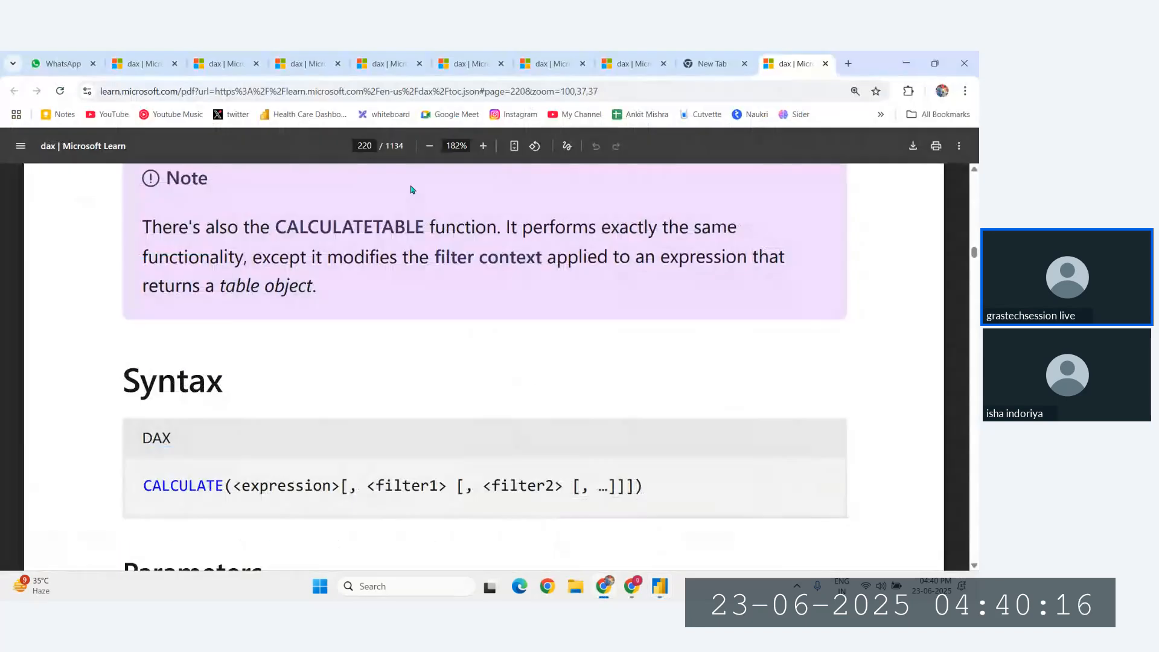
{"action": "left_click", "coordinate": [248, 62]}
{"action": "left_click", "coordinate": [311, 63]}
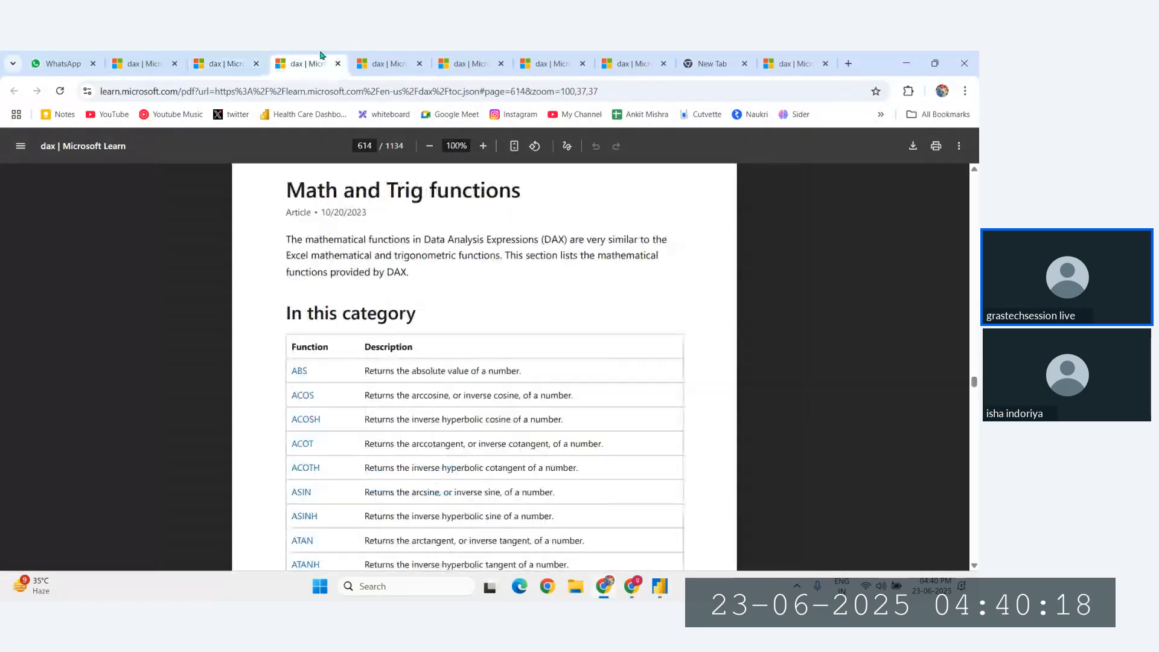
{"action": "left_click", "coordinate": [384, 63]}
{"action": "left_click", "coordinate": [436, 62]}
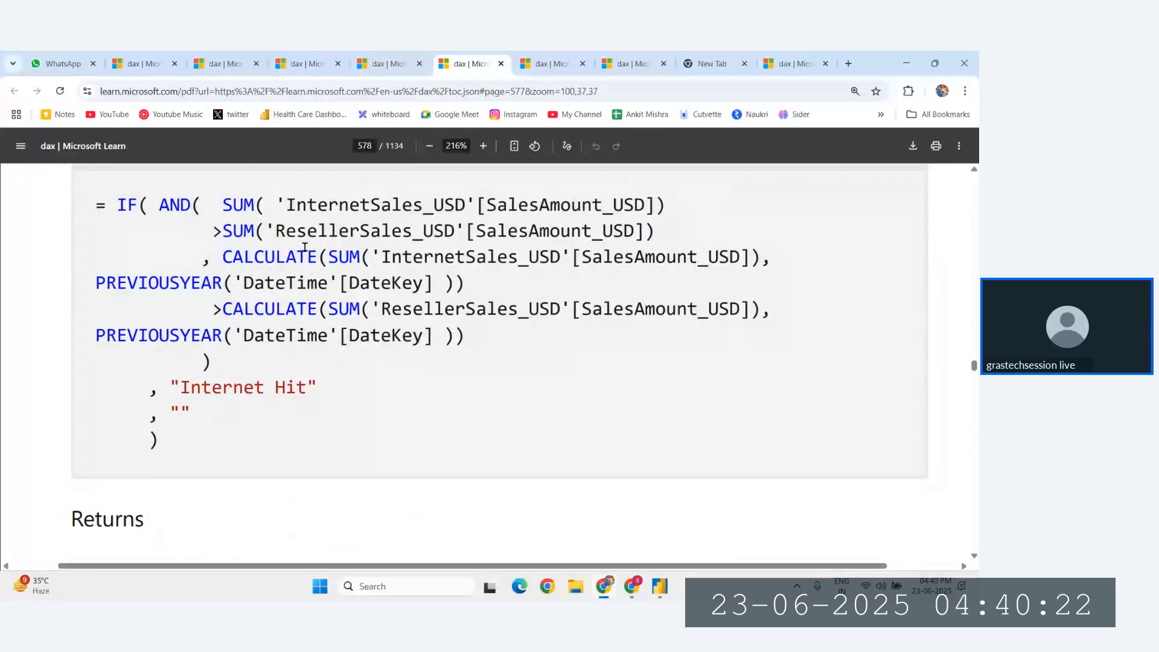
{"action": "left_click_drag", "start_coordinate": [223, 257], "coordinate": [740, 253]}
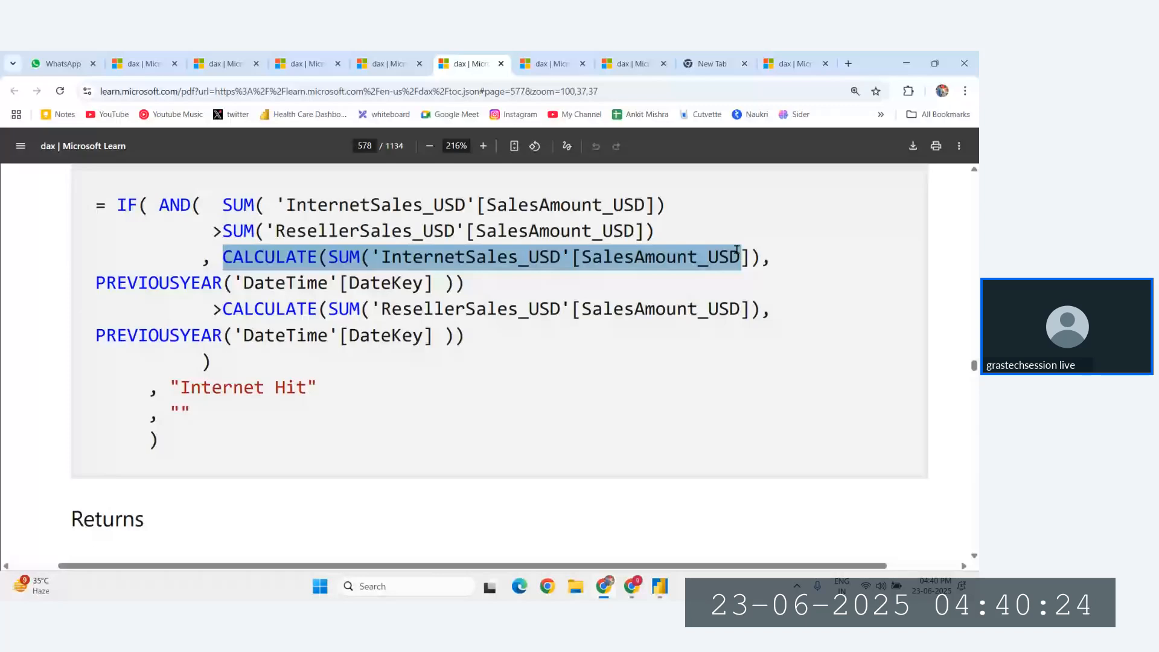
{"action": "left_click_drag", "start_coordinate": [320, 256], "coordinate": [767, 263]}
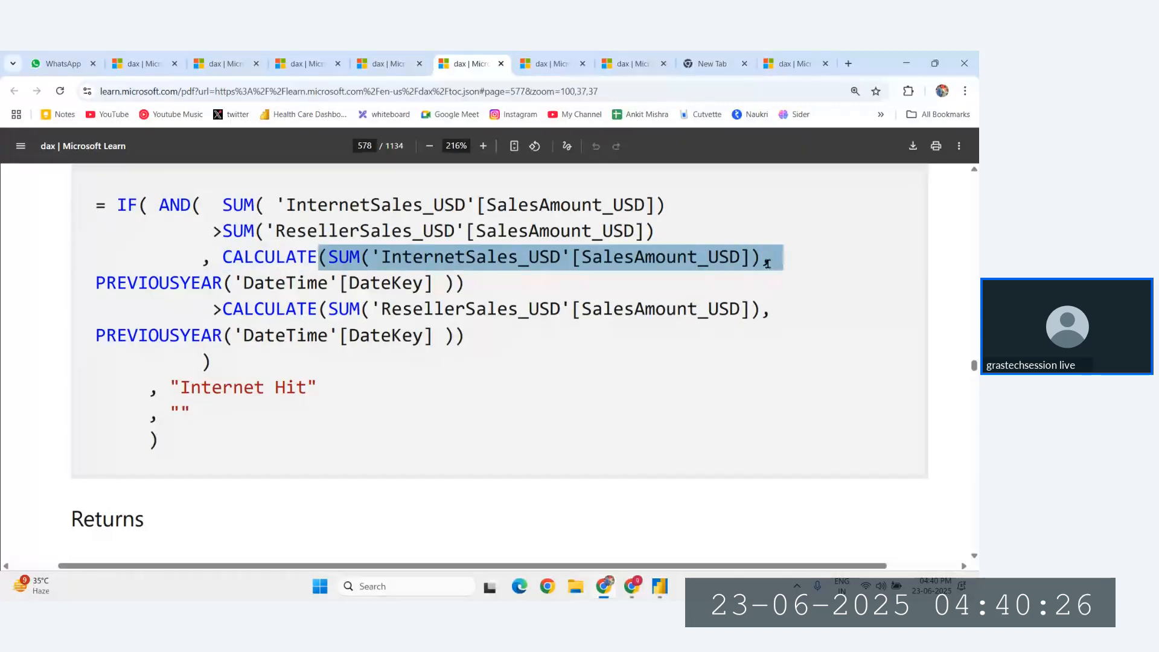
{"action": "left_click", "coordinate": [551, 338]}
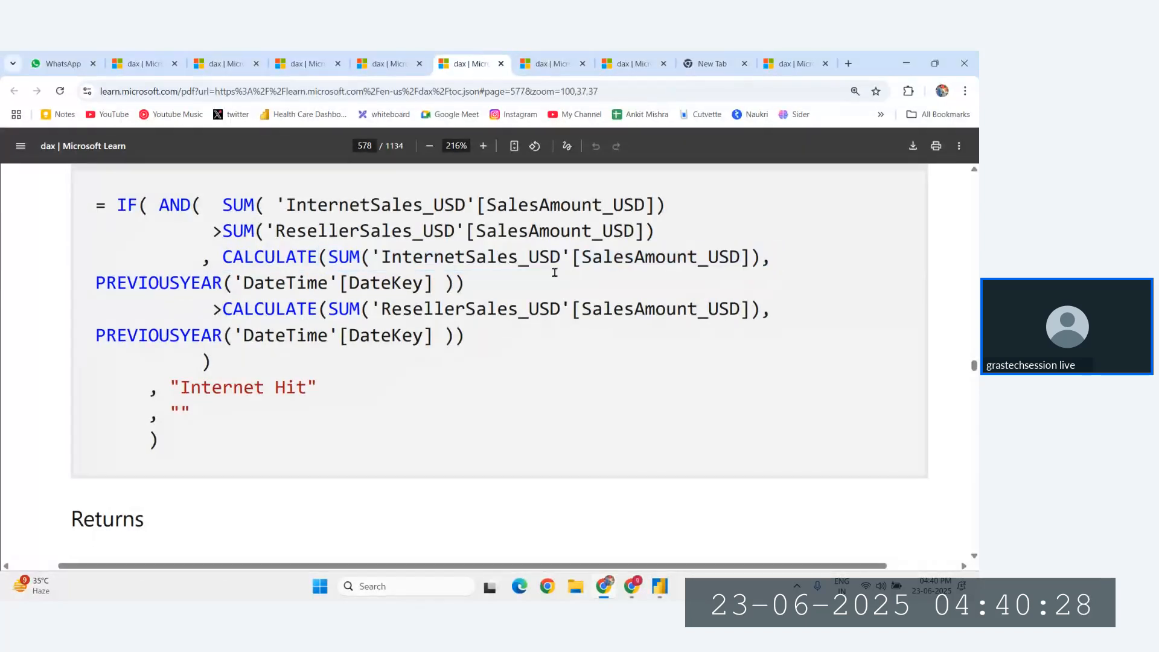
{"action": "left_click_drag", "start_coordinate": [382, 257], "coordinate": [689, 257]}
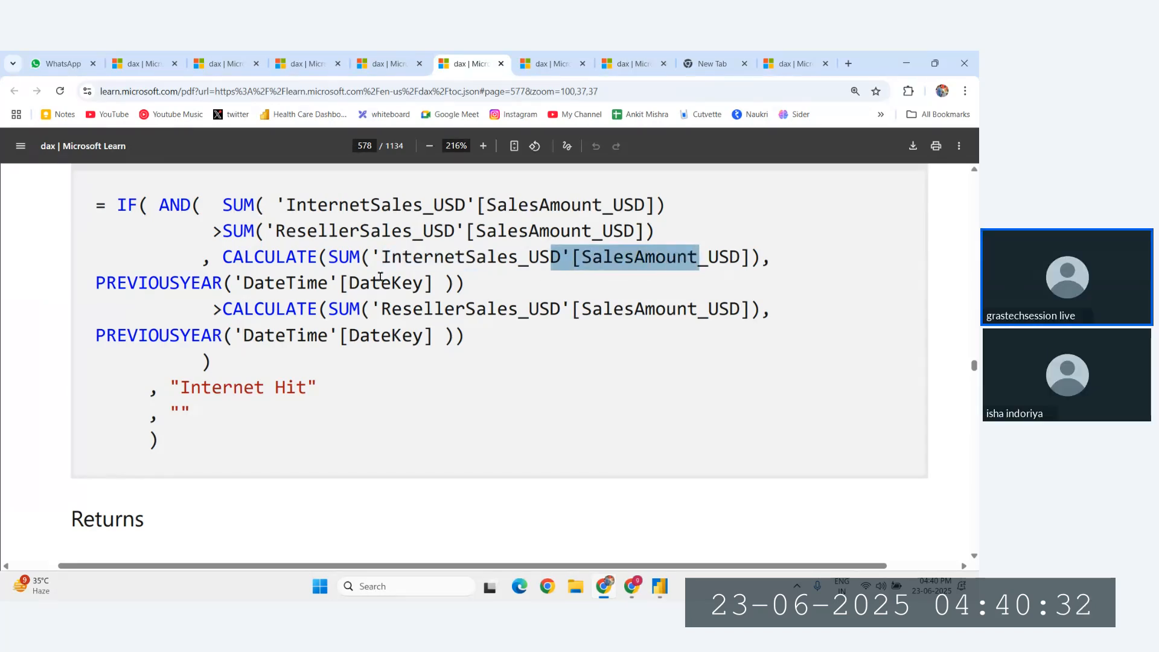
{"action": "left_click_drag", "start_coordinate": [342, 258], "coordinate": [744, 256]}
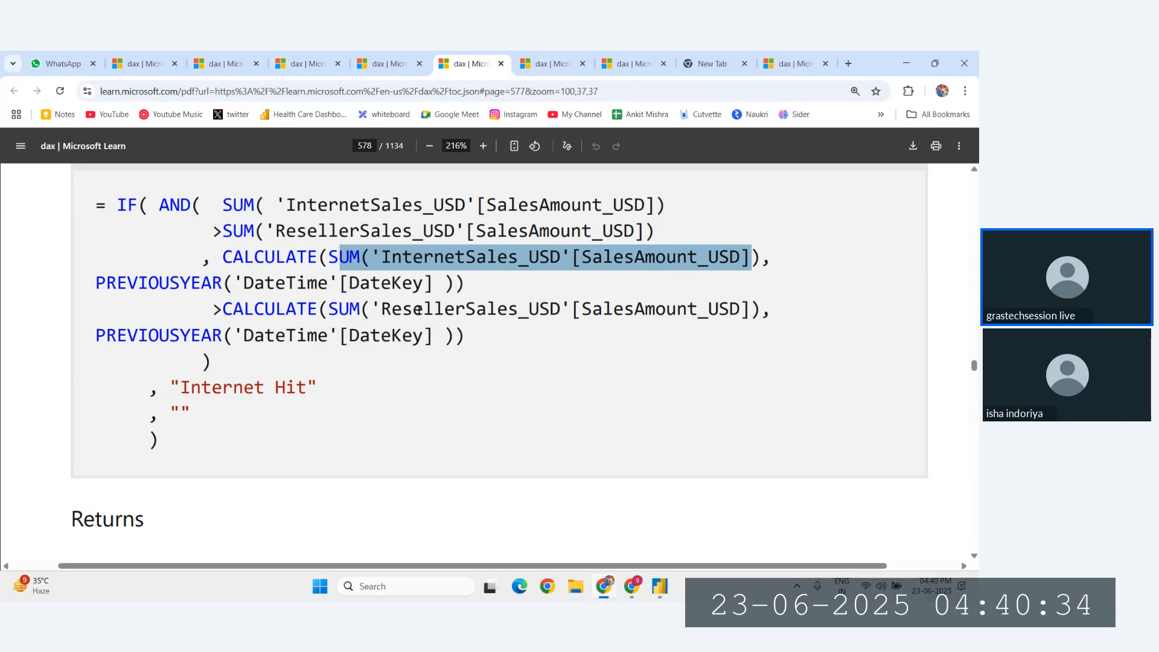
Examine the PREVIOUSYEAR filter arguments and the ResellerSales_USD CALCULATE expression in the example formula.
{"action": "left_click_drag", "start_coordinate": [93, 278], "coordinate": [207, 279]}
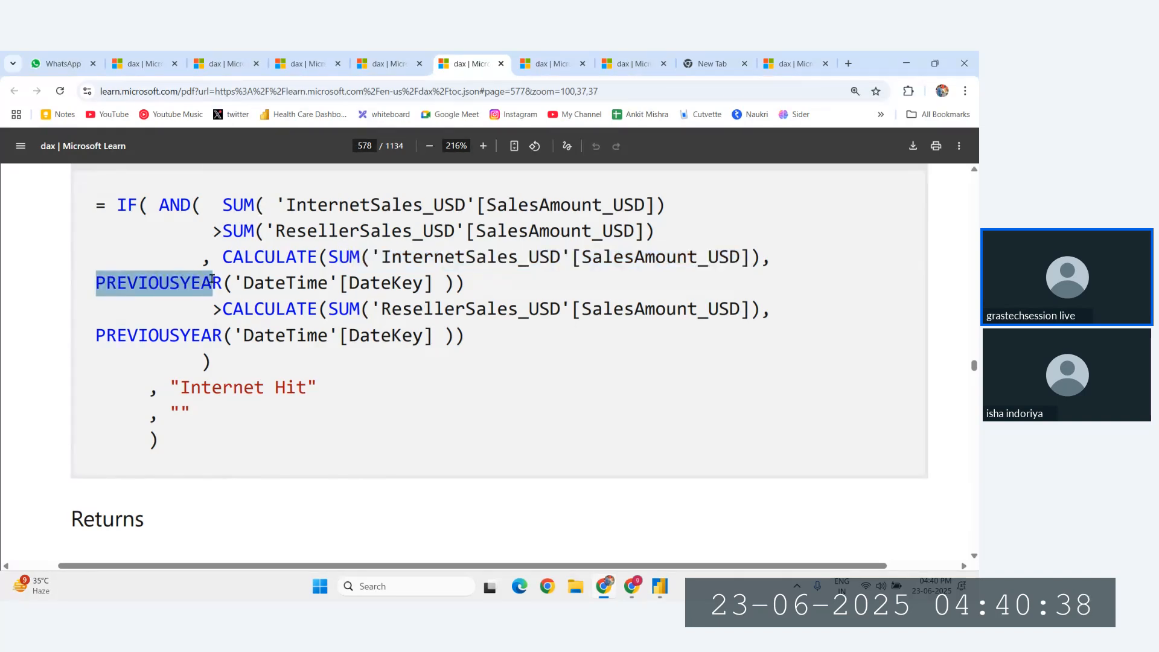
{"action": "left_click", "coordinate": [204, 295]}
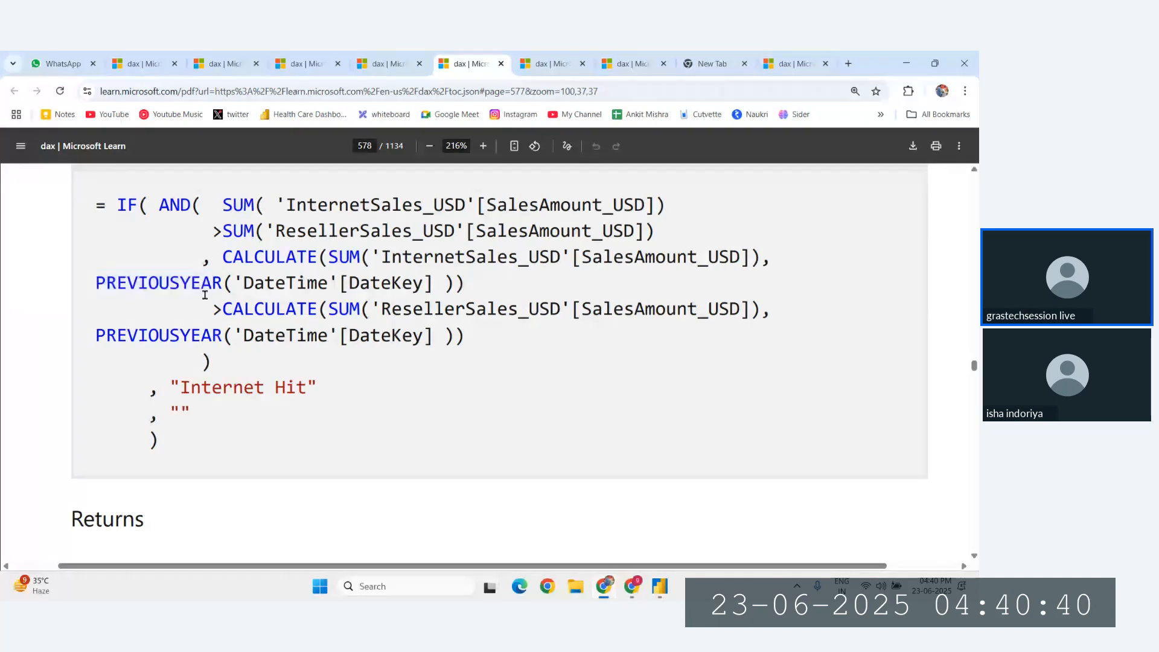
{"action": "left_click_drag", "start_coordinate": [106, 284], "coordinate": [290, 290]}
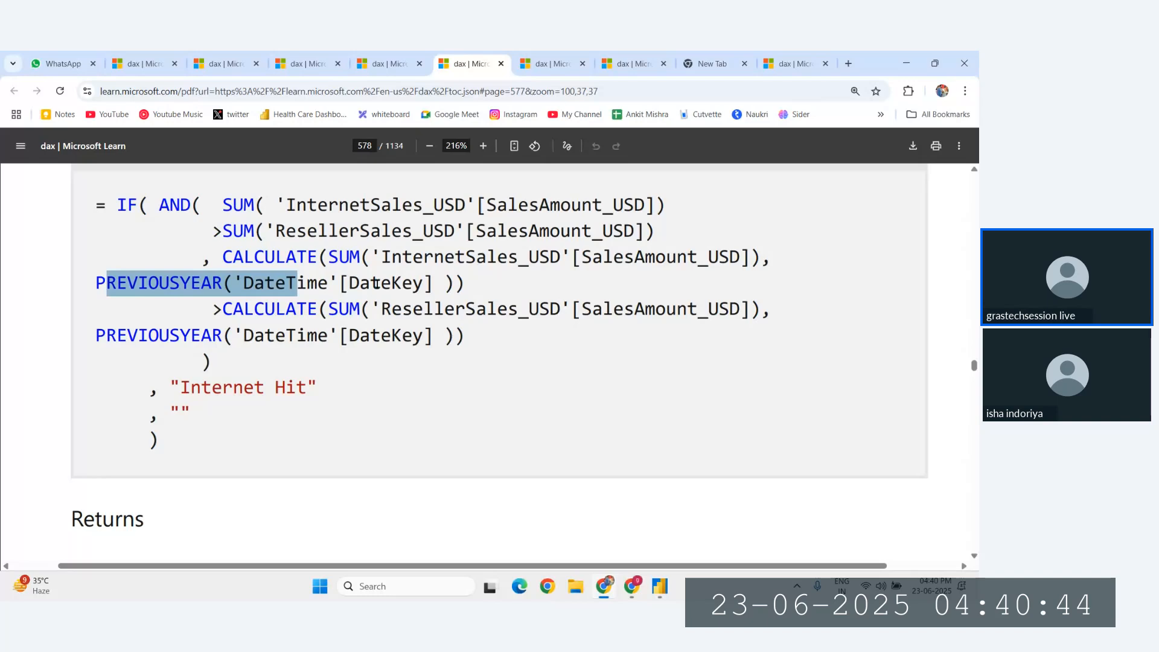
{"action": "left_click_drag", "start_coordinate": [180, 284], "coordinate": [244, 283]}
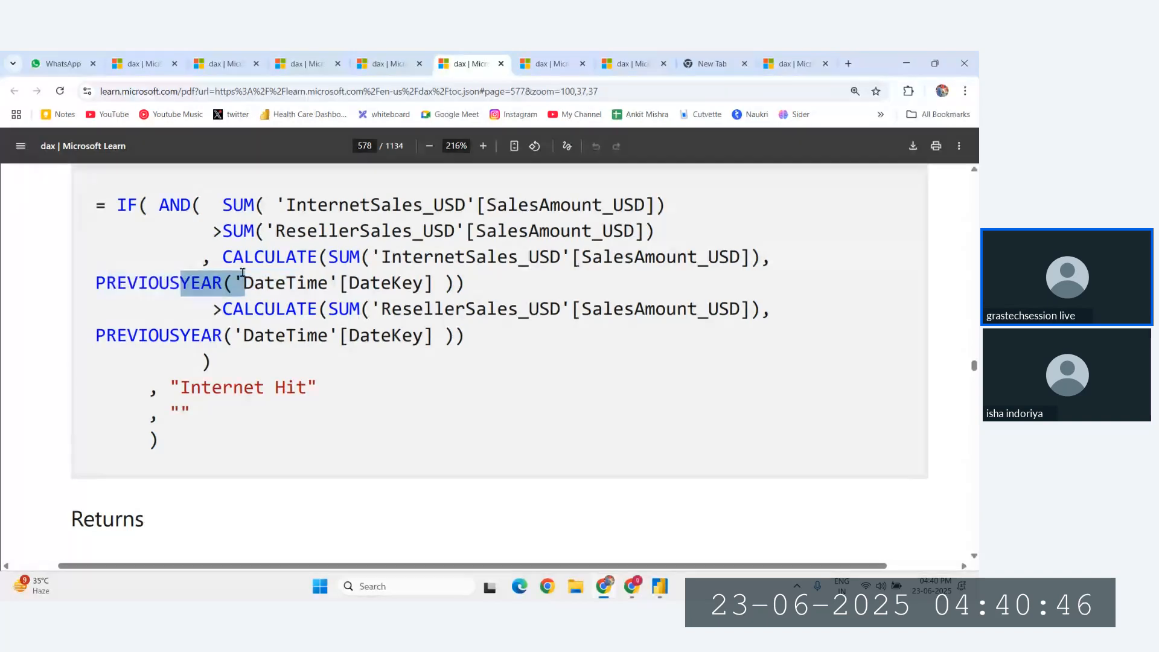
{"action": "left_click_drag", "start_coordinate": [149, 337], "coordinate": [276, 340]}
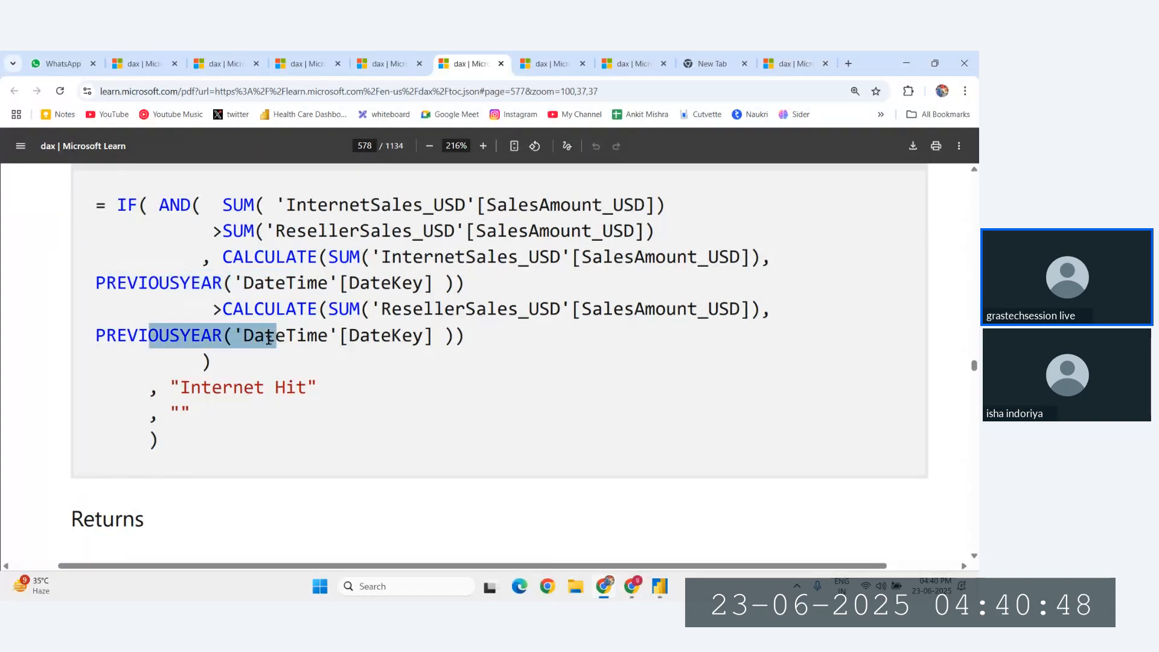
{"action": "left_click_drag", "start_coordinate": [382, 309], "coordinate": [592, 306]}
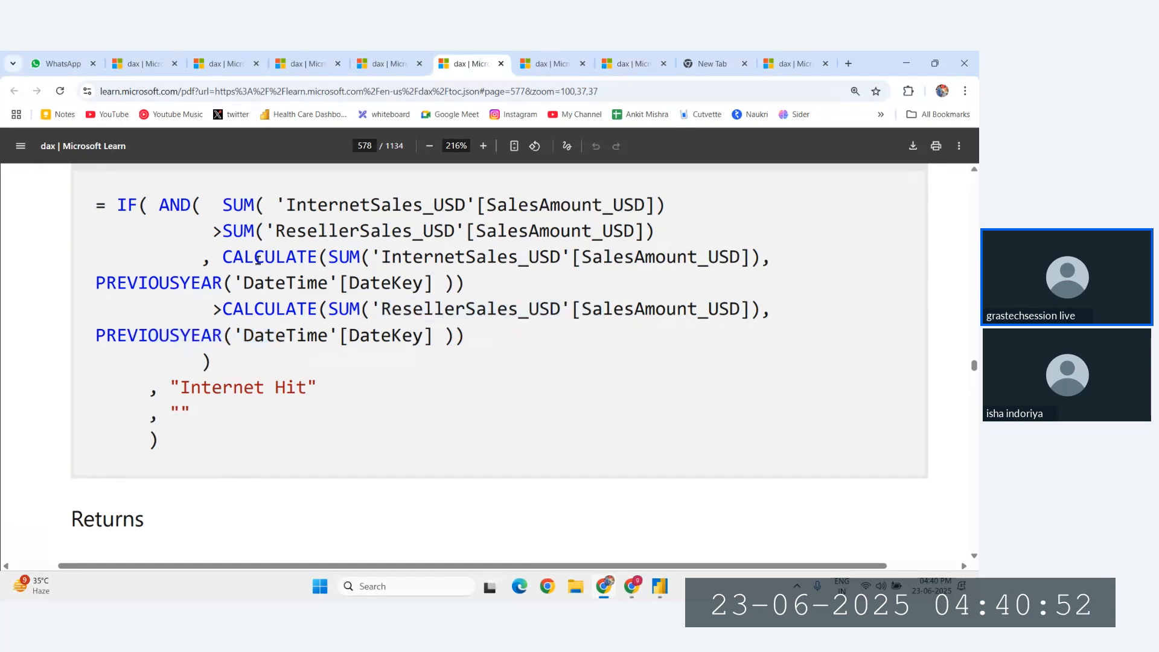
{"action": "left_click_drag", "start_coordinate": [222, 258], "coordinate": [297, 258]}
{"action": "left_click_drag", "start_coordinate": [388, 293], "coordinate": [510, 310]}
{"action": "left_click", "coordinate": [444, 294]}
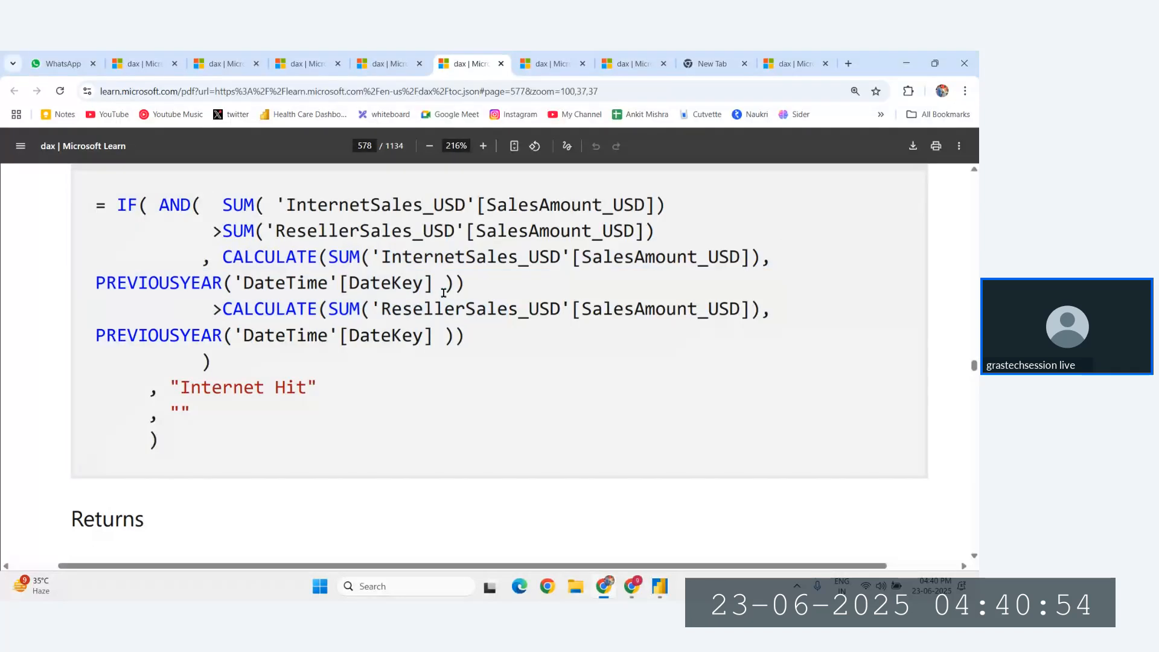
Examine the AND conditions comparing InternetSales_USD with ResellerSales_USD, including the previous-year CALCULATE comparison.
{"action": "left_click_drag", "start_coordinate": [159, 207], "coordinate": [242, 217]}
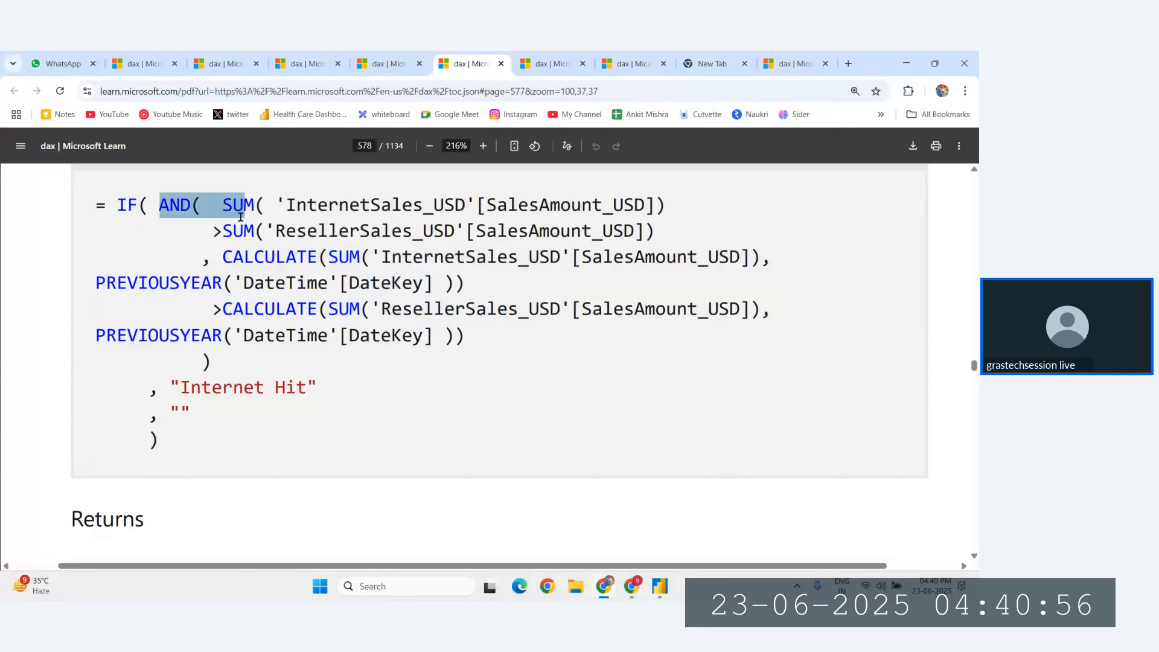
{"action": "left_click", "coordinate": [240, 217]}
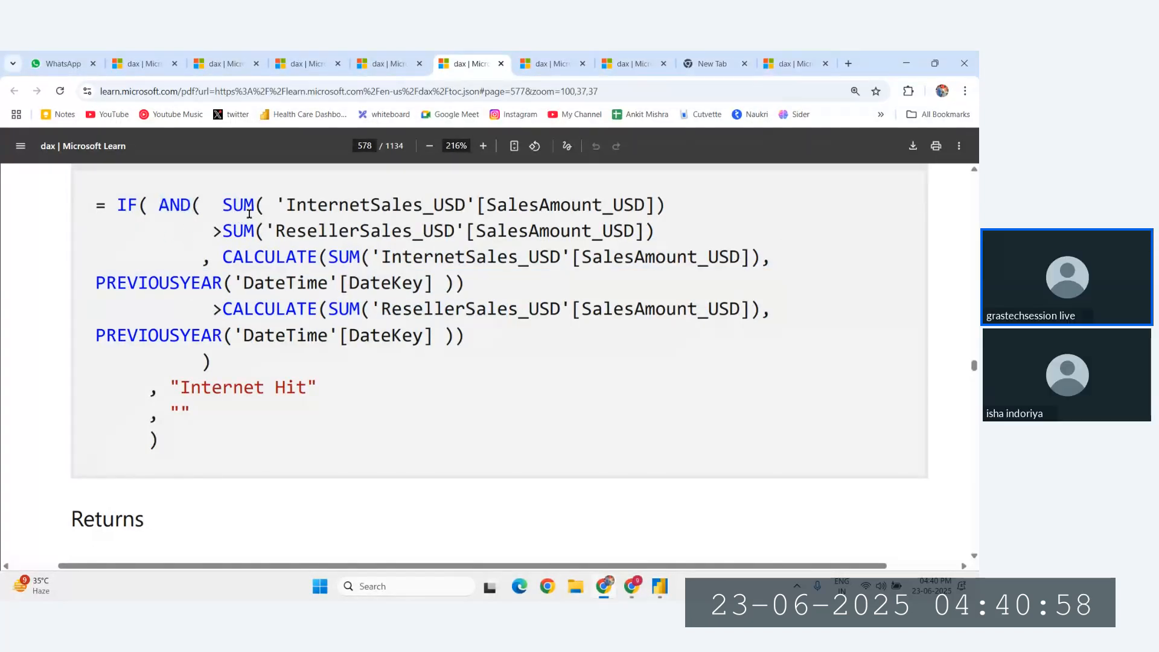
{"action": "left_click_drag", "start_coordinate": [241, 207], "coordinate": [677, 204]}
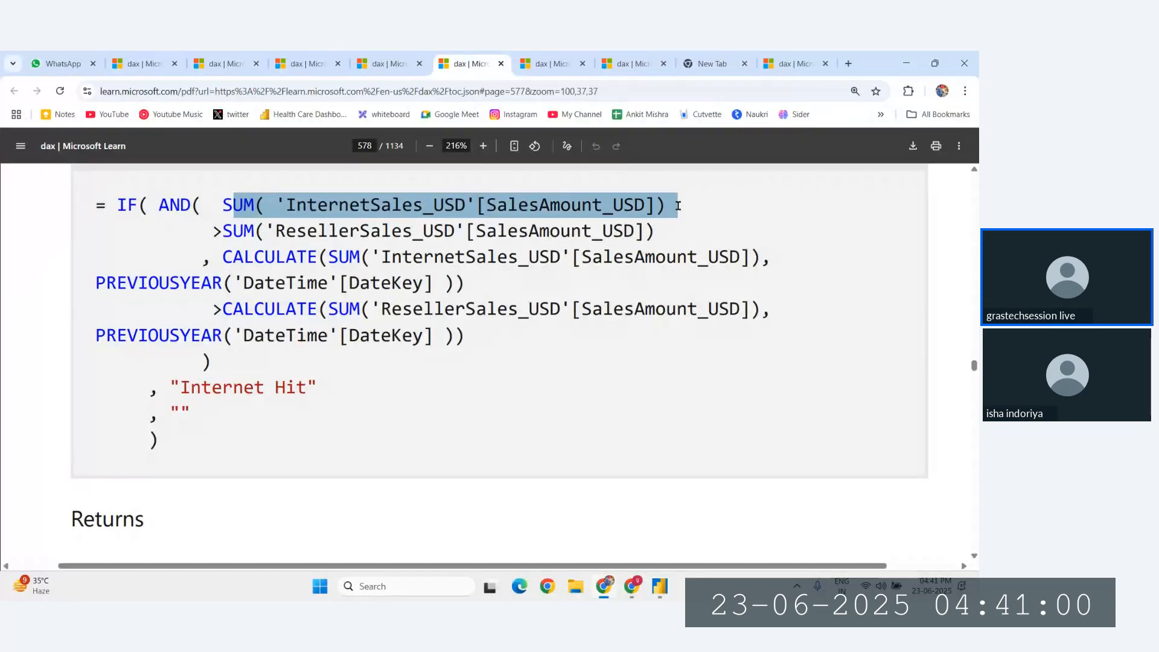
{"action": "left_click", "coordinate": [427, 214]}
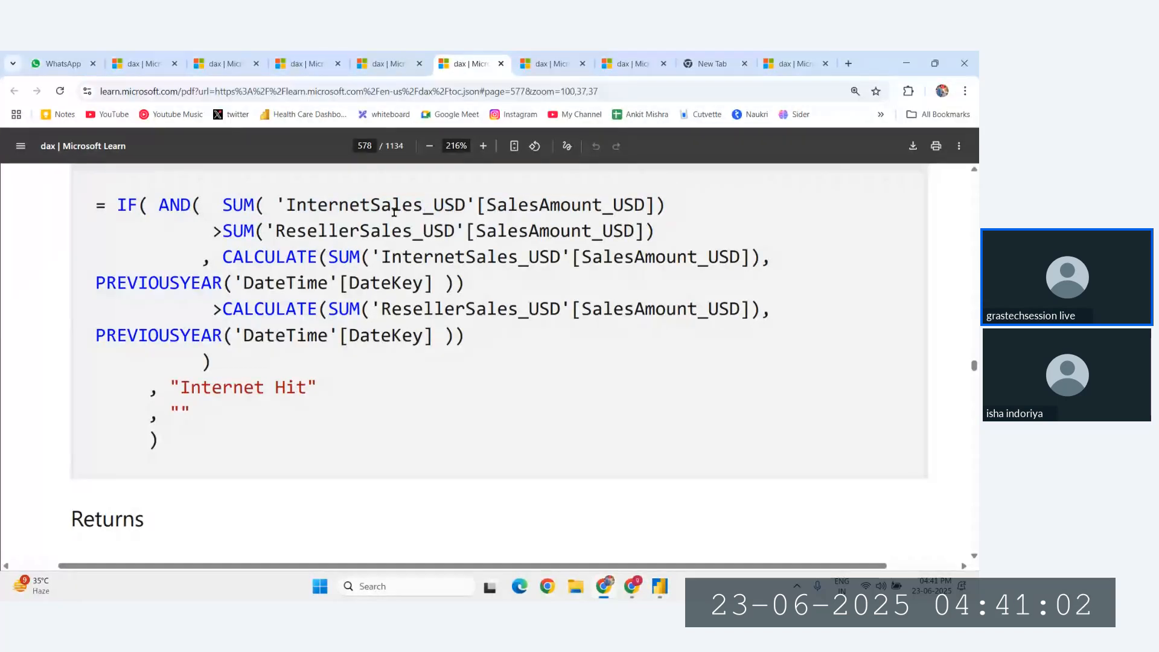
{"action": "left_click_drag", "start_coordinate": [212, 241], "coordinate": [435, 232]}
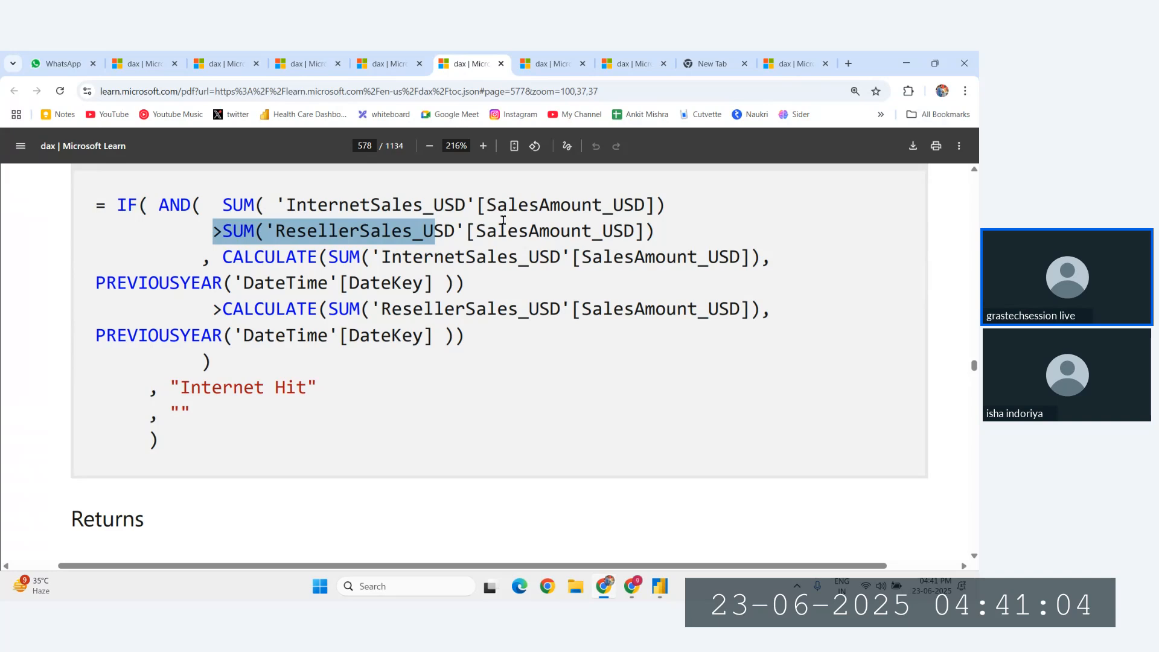
{"action": "left_click_drag", "start_coordinate": [503, 221], "coordinate": [515, 231]}
{"action": "left_click", "coordinate": [247, 277]}
{"action": "left_click_drag", "start_coordinate": [215, 261], "coordinate": [483, 284]}
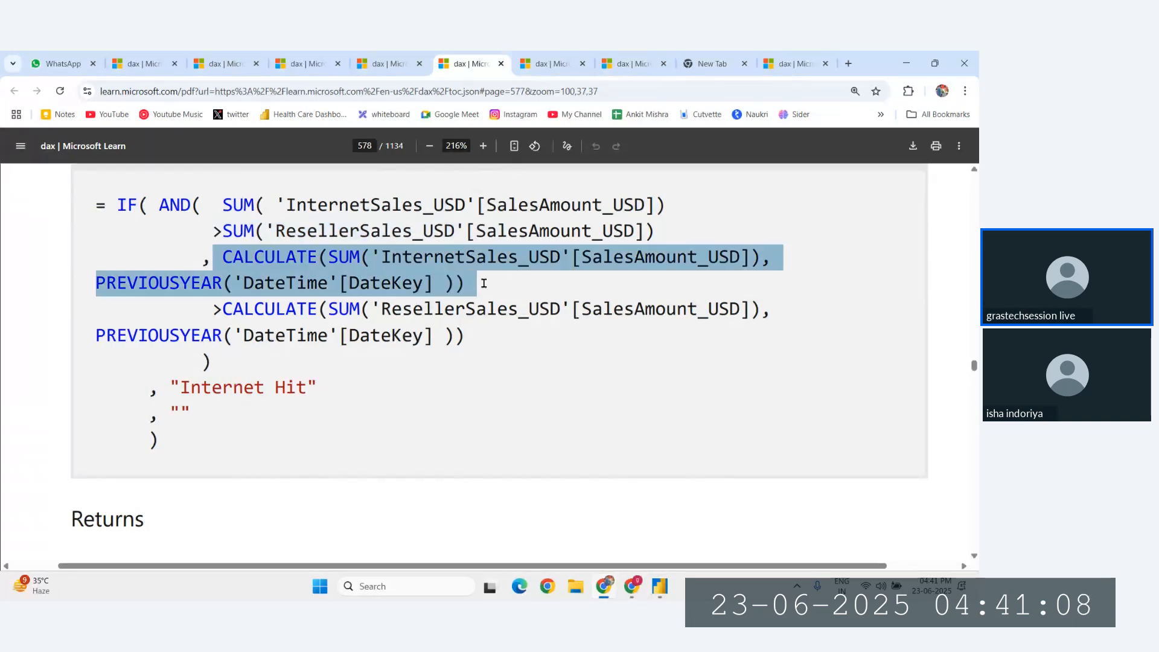
{"action": "left_click", "coordinate": [483, 283]}
{"action": "triple_click", "coordinate": [491, 283]}
{"action": "left_click", "coordinate": [234, 253]}
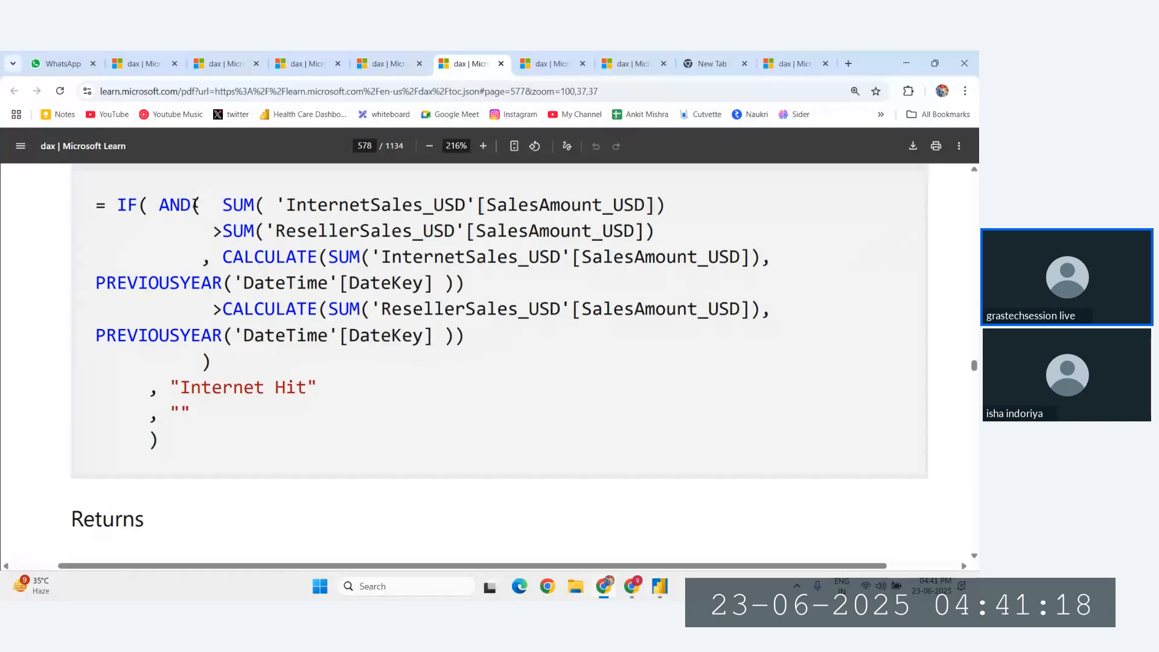
Review the whole IF formula, from its two AND conditions to the "Internet Hit" and empty-string results and the description above.
{"action": "left_click_drag", "start_coordinate": [93, 202], "coordinate": [203, 342]}
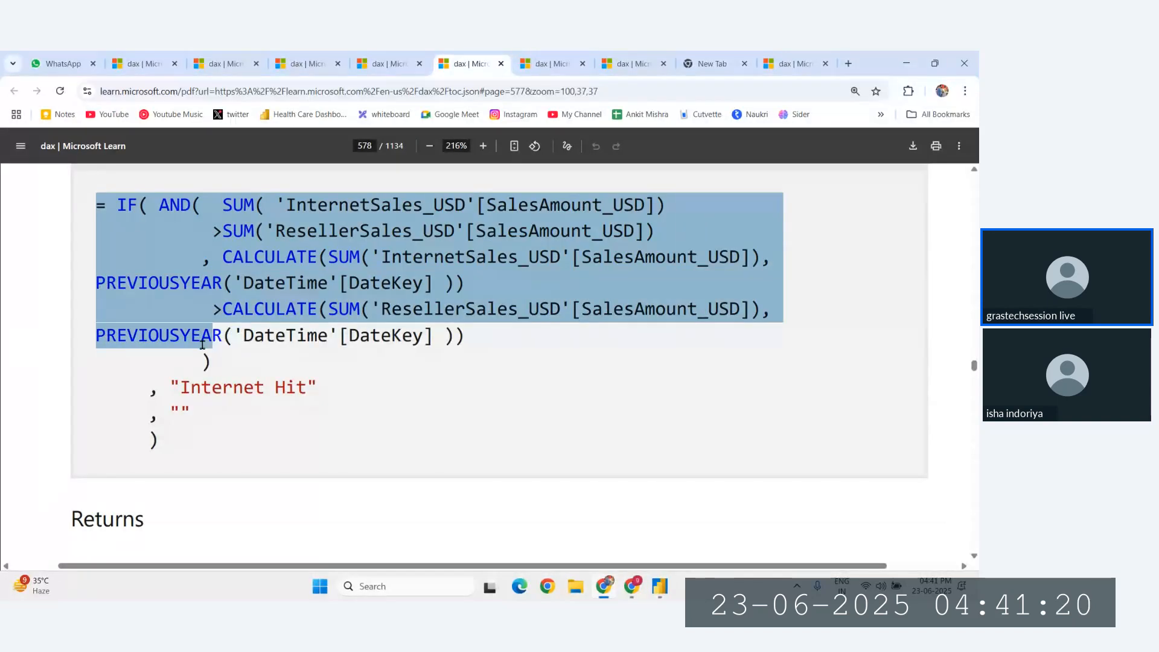
{"action": "triple_click", "coordinate": [337, 236]}
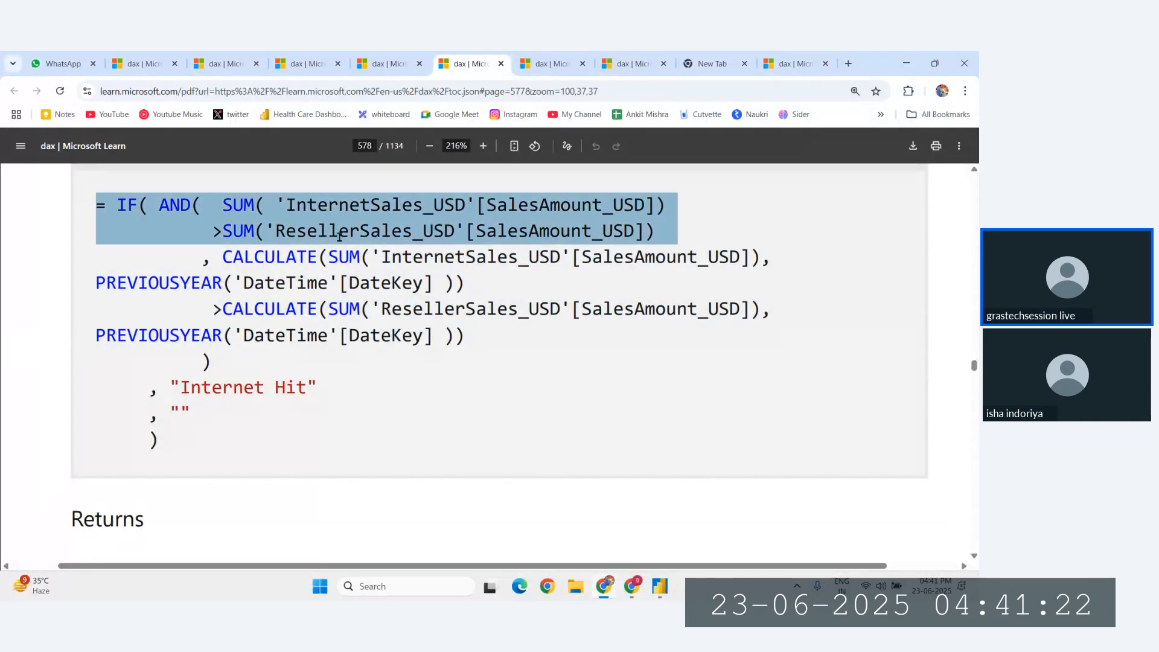
{"action": "left_click_drag", "start_coordinate": [216, 261], "coordinate": [308, 334]}
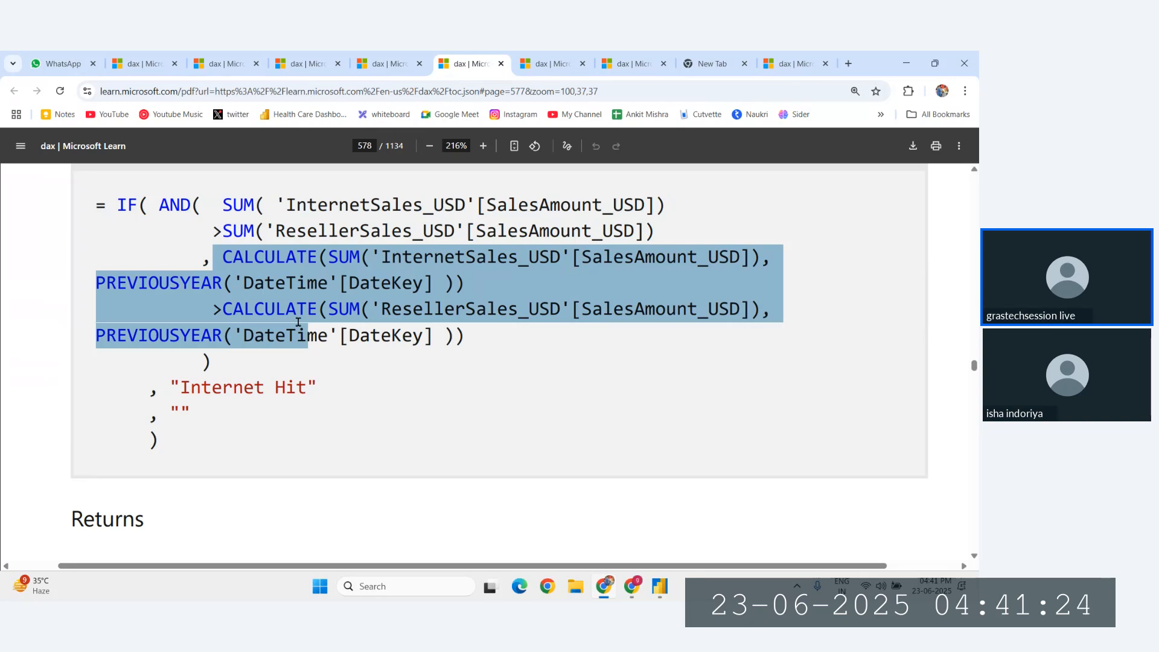
{"action": "left_click", "coordinate": [273, 331]}
{"action": "left_click", "coordinate": [206, 214], "text": "shift"}
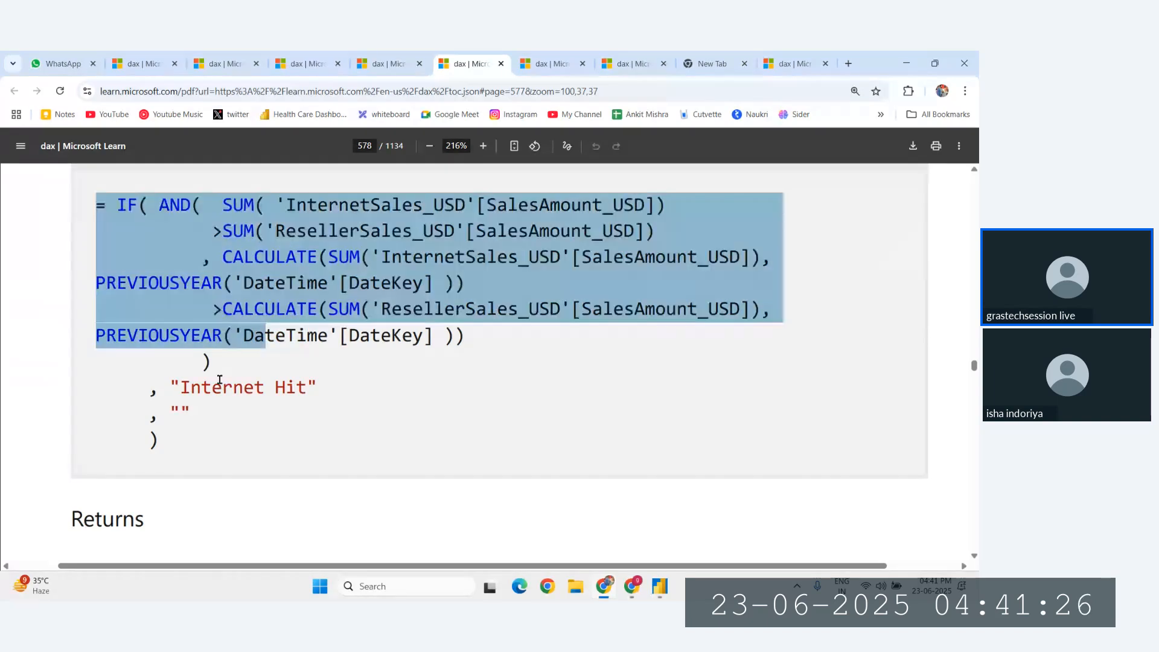
{"action": "double_click", "coordinate": [220, 386]}
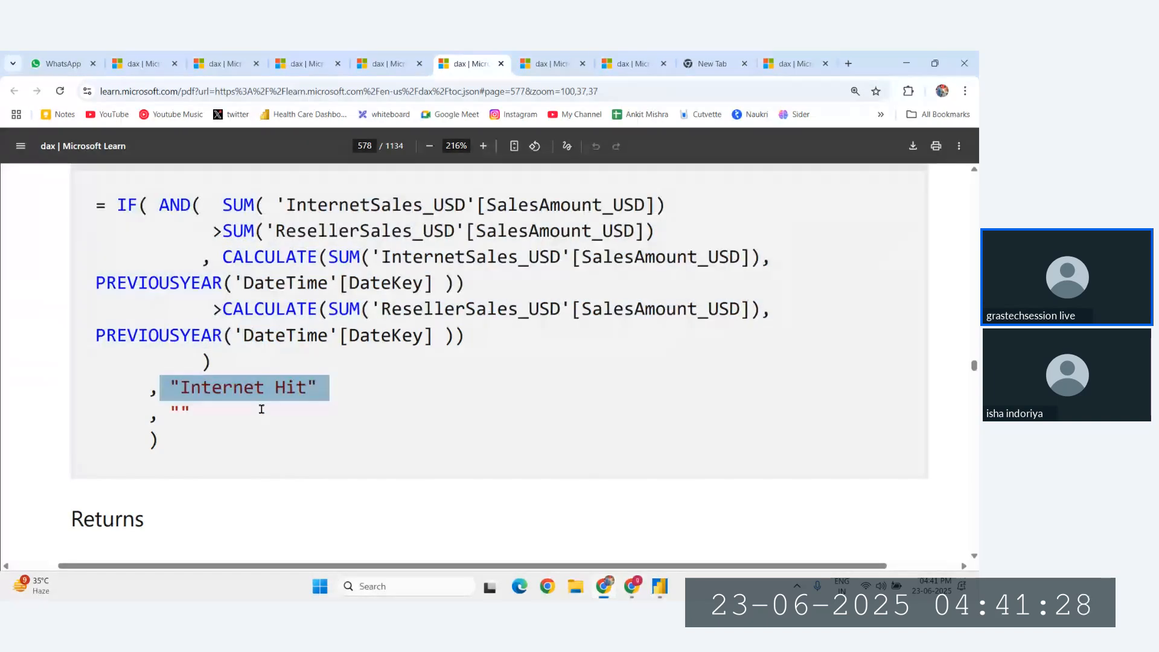
{"action": "left_click", "coordinate": [180, 408]}
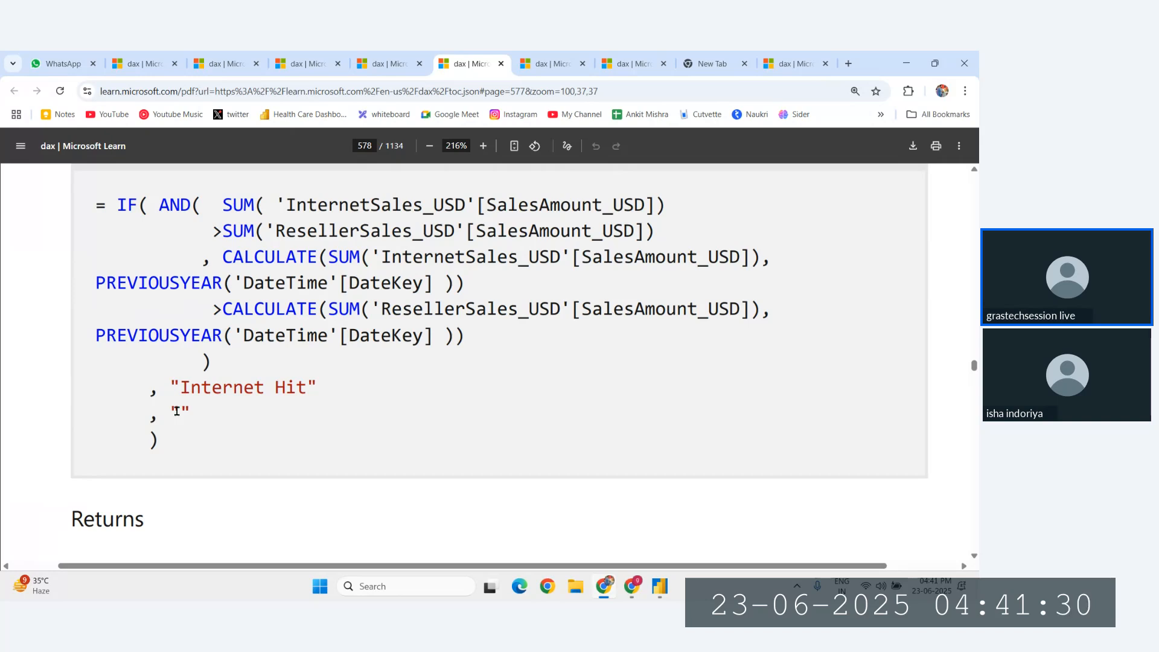
{"action": "triple_click", "coordinate": [263, 367]}
{"action": "left_click", "coordinate": [331, 326]}
{"action": "scroll", "coordinate": [331, 326], "scroll_direction": "up", "scroll_amount": 2}
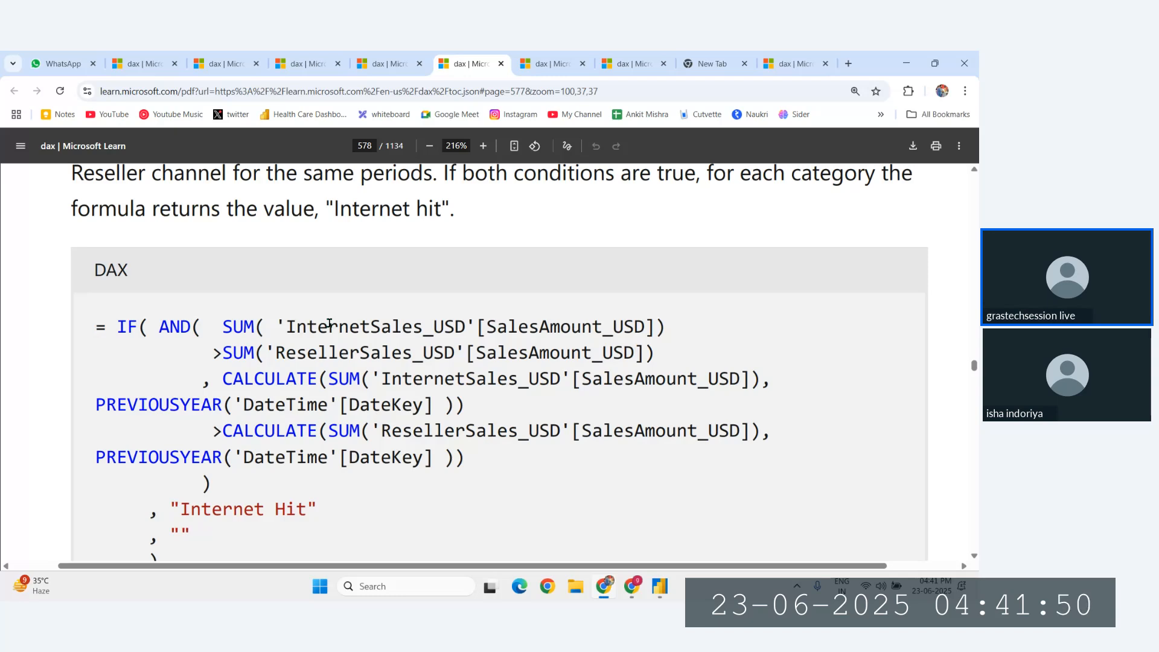
Return to Power BI and select the lower table with Region, Total Sales and west TS.
{"action": "left_click", "coordinate": [660, 586]}
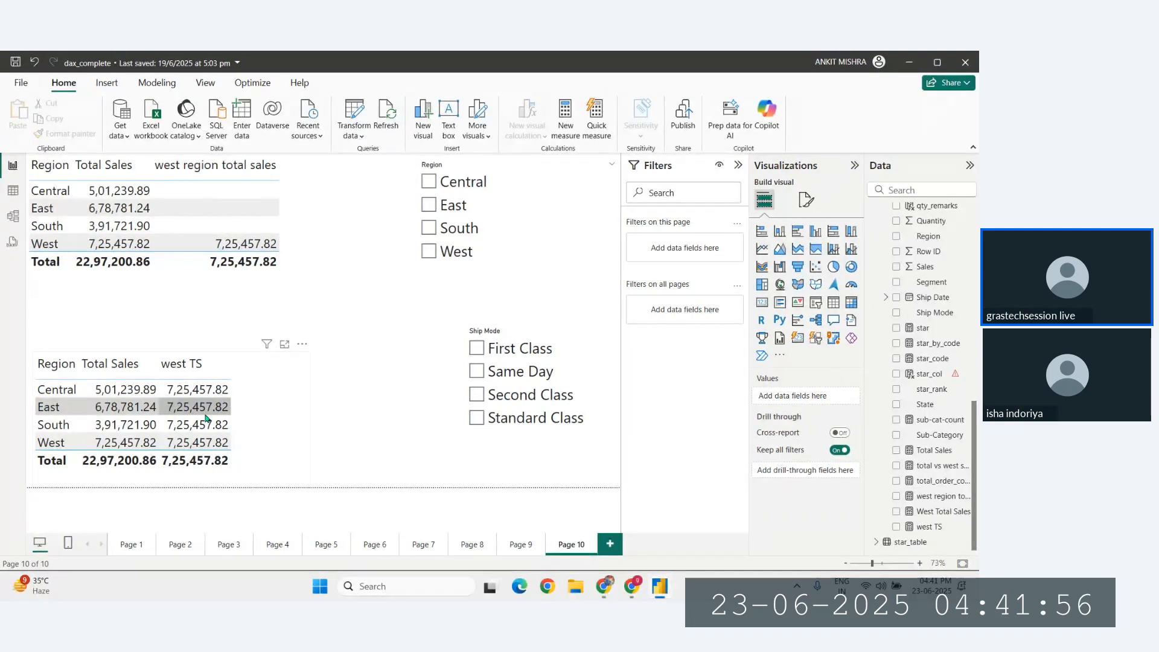
{"action": "left_click", "coordinate": [99, 426]}
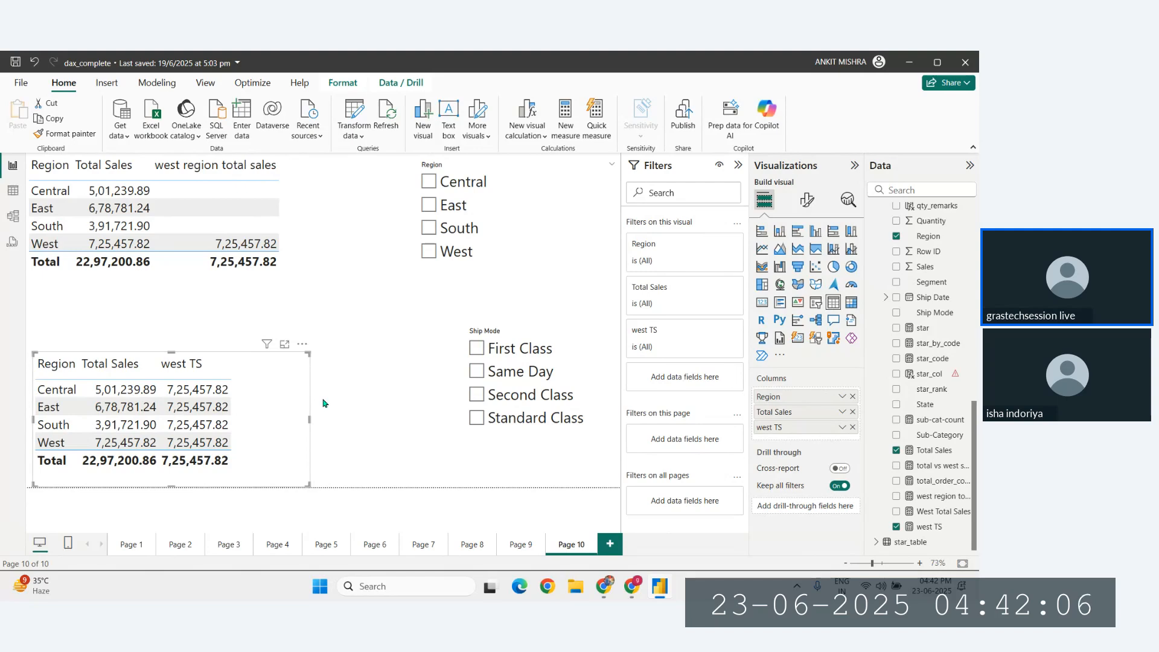
Add a new report page and create a measure named Central_west Total Sales.
{"action": "key", "text": "ctrl+m"}
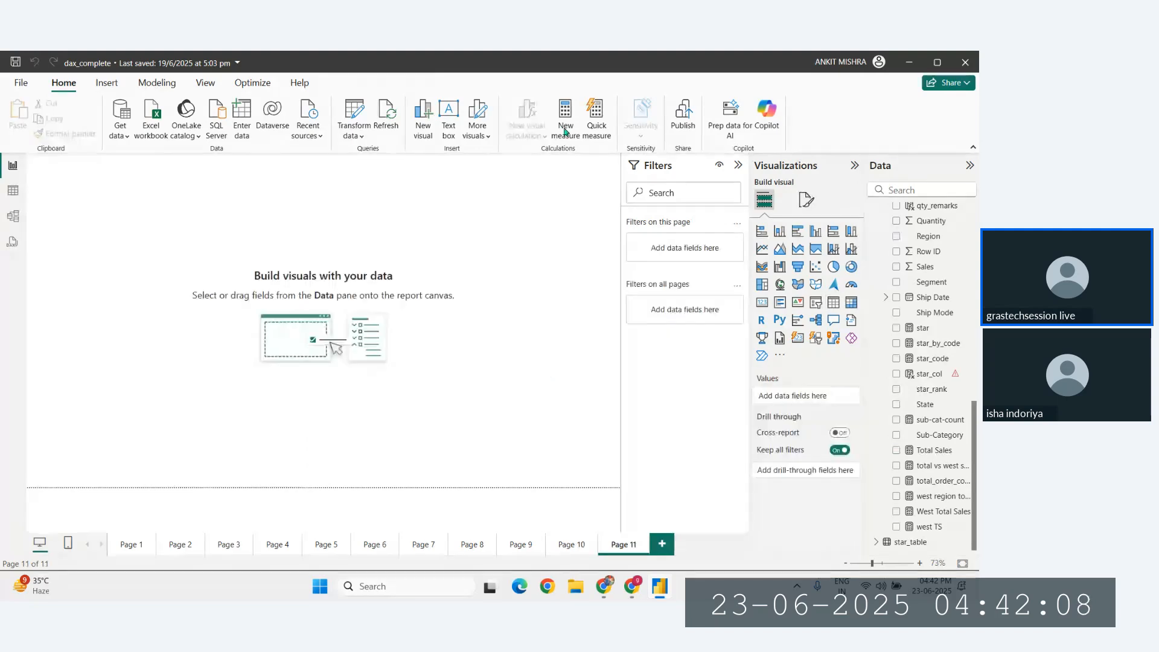
{"action": "left_click", "coordinate": [566, 118]}
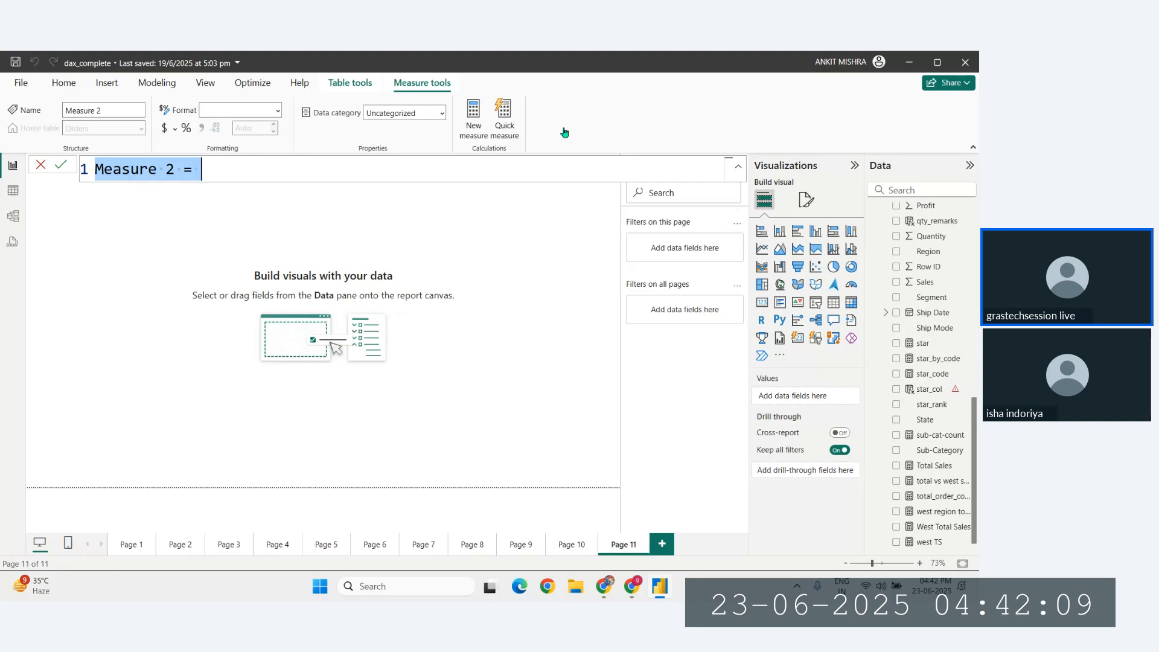
{"action": "left_click", "coordinate": [323, 176]}
{"action": "key", "text": "ctrl+a"}
{"action": "key", "text": "BackSpace"}
{"action": "type", "text": "Cent"}
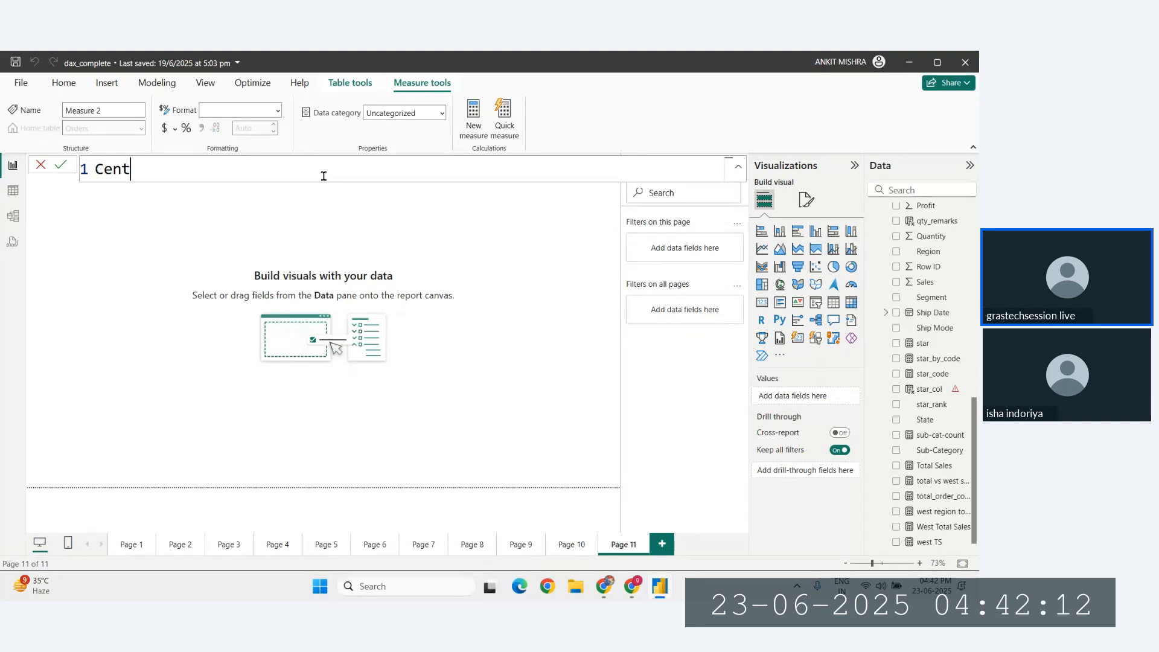
{"action": "type", "text": "ral_"}
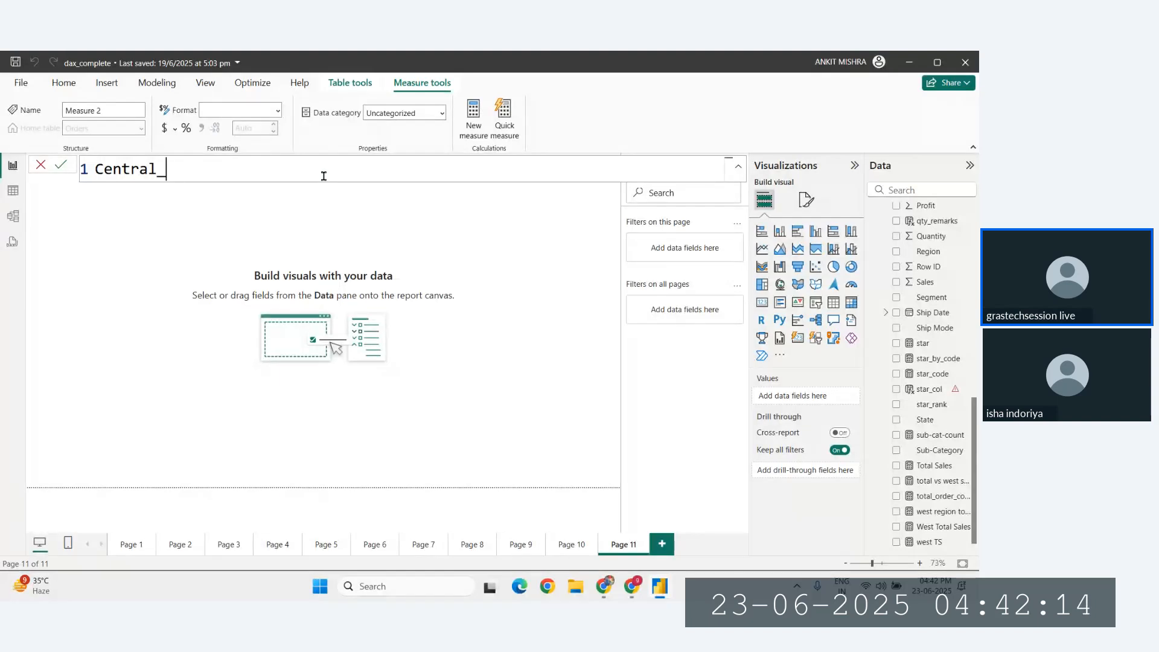
{"action": "type", "text": "west sal"}
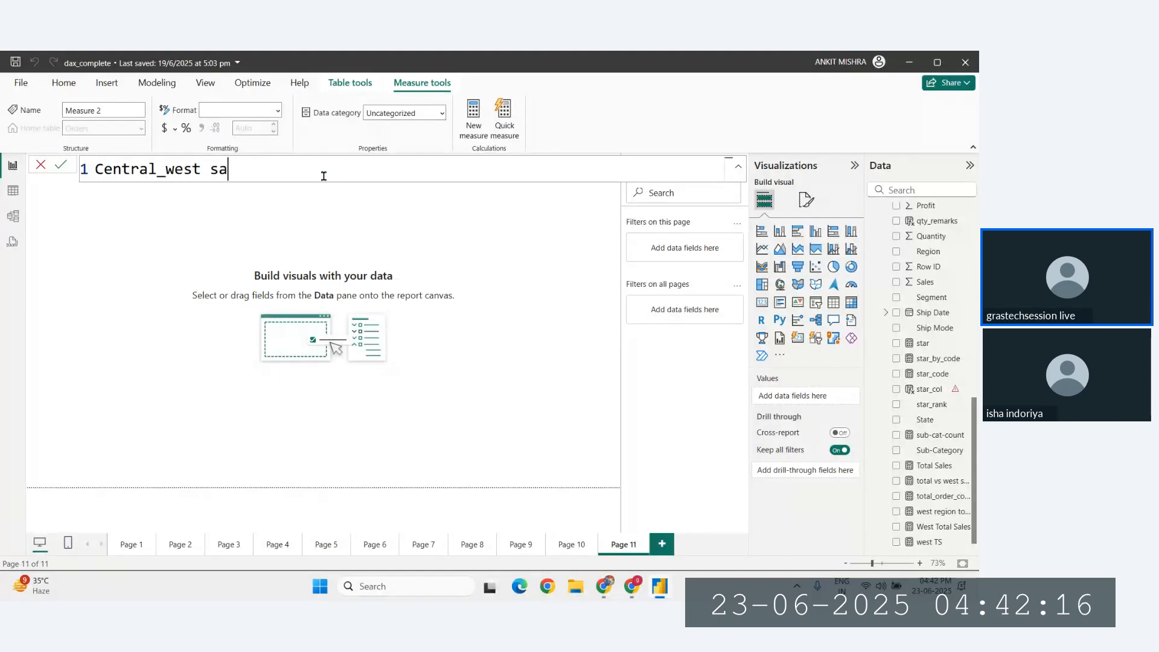
{"action": "key", "text": "BackSpace"}
{"action": "key", "text": "BackSpace"}
{"action": "key", "text": "BackSpace"}
{"action": "type", "text": "Total Sale"}
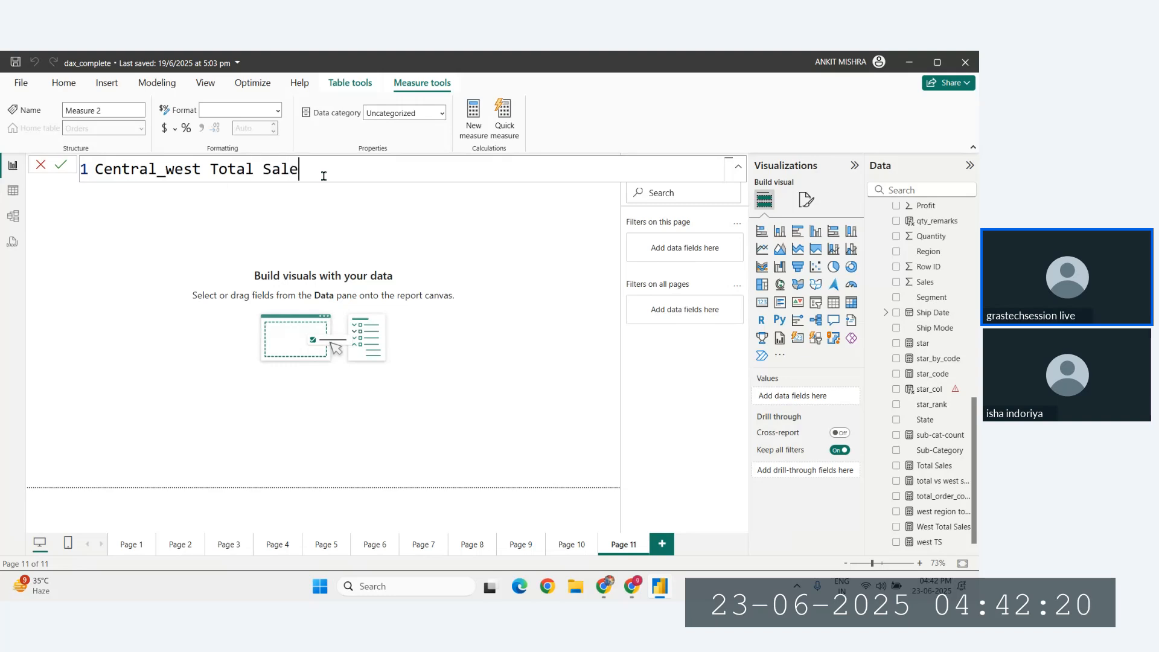
{"action": "type", "text": "s = cval"}
Start the measure's formula with CALCULATE and SUM(Orders[Sales]) as its expression, ready for a filter argument.
{"action": "key", "text": "BackSpace"}
{"action": "key", "text": "BackSpace"}
{"action": "key", "text": "BackSpace"}
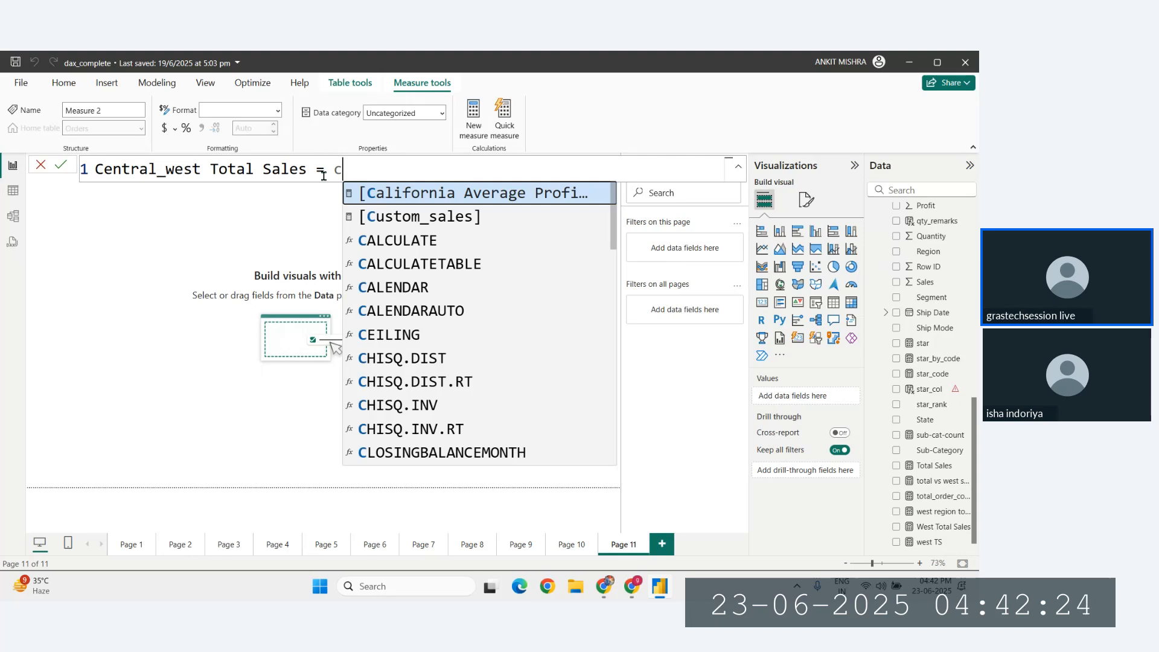
{"action": "type", "text": "alc"}
{"action": "key", "text": "Tab"}
{"action": "type", "text": "sum"}
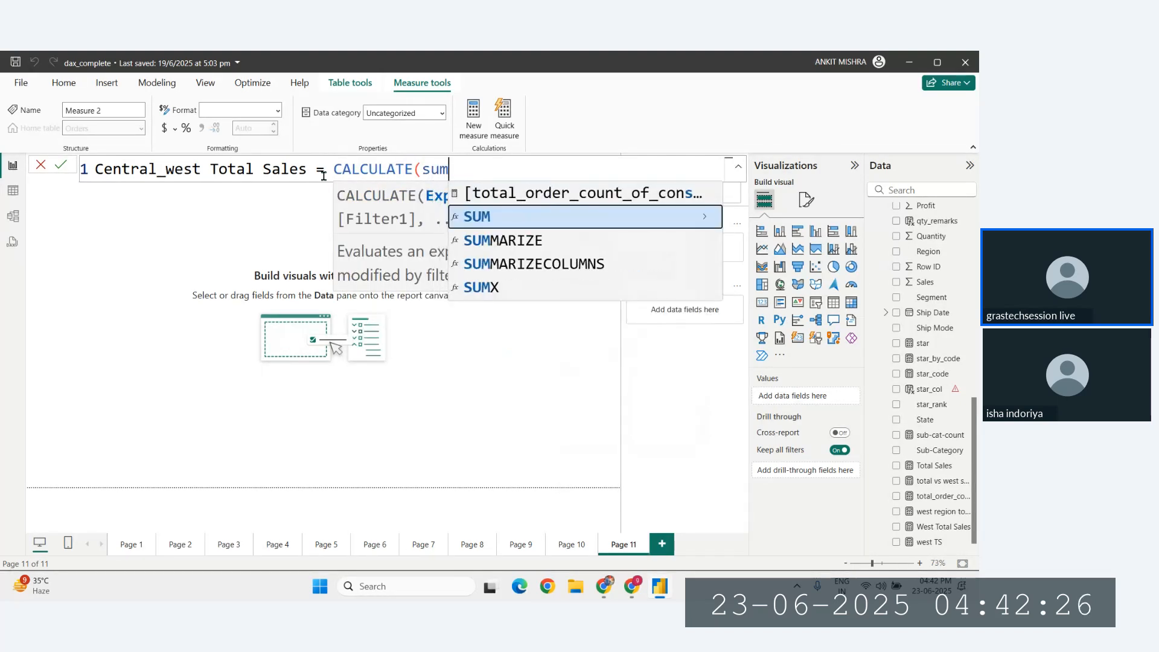
{"action": "type", "text": "sa"}
{"action": "key", "text": "BackSpace"}
{"action": "key", "text": "BackSpace"}
{"action": "key", "text": "Tab"}
{"action": "type", "text": "s[Sa"}
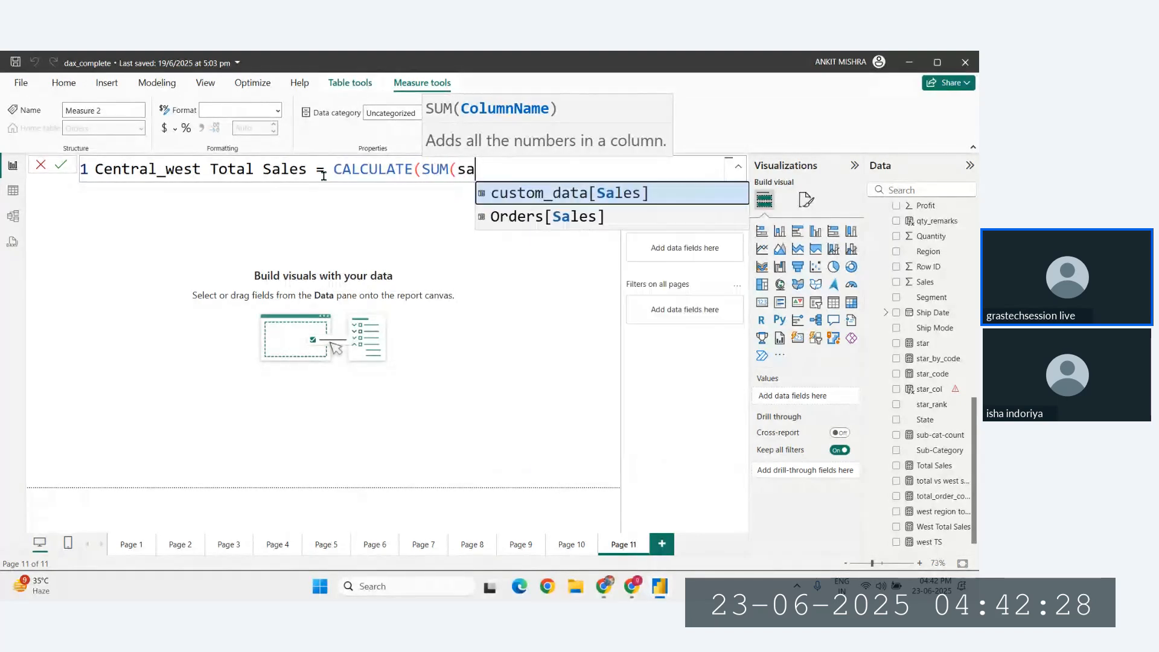
{"action": "type", "text": "les"}
{"action": "key", "text": "Down"}
{"action": "key", "text": "Tab"}
{"action": "type", "text": ","}
{"action": "key", "text": "BackSpace"}
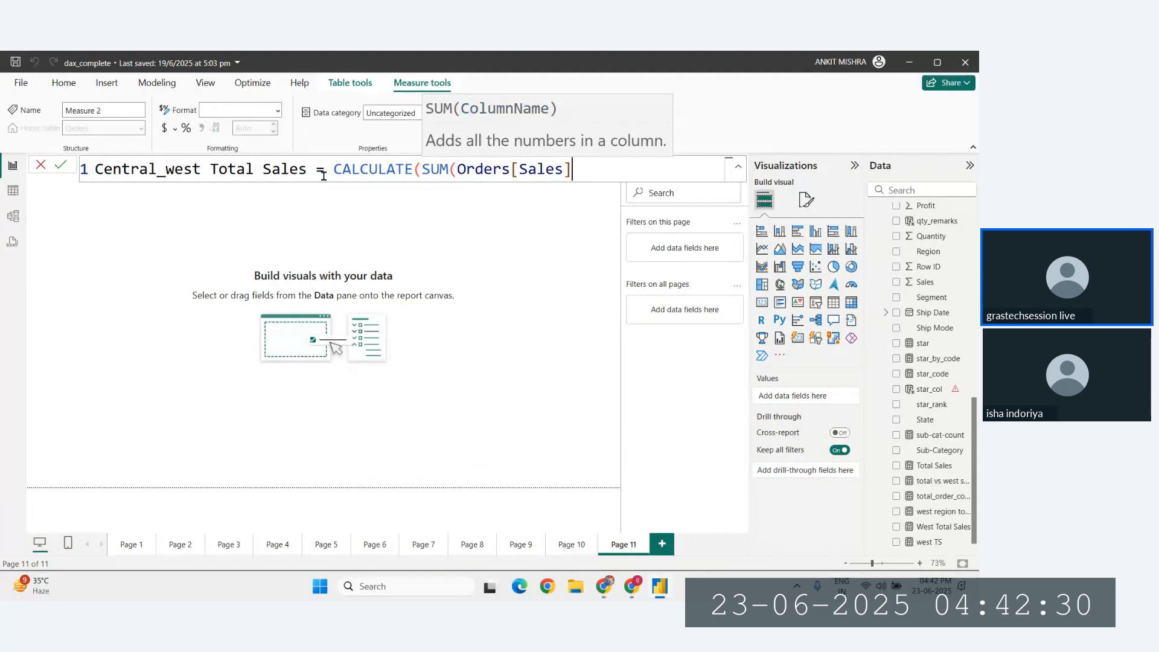
{"action": "type", "text": ")"}
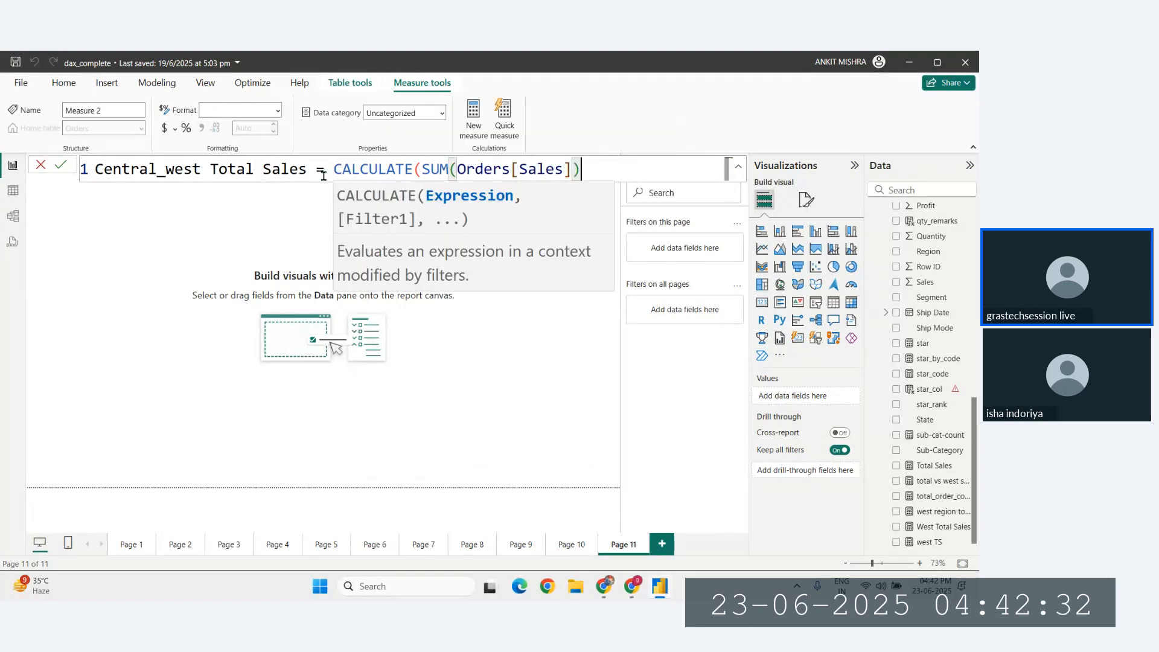
{"action": "type", "text": ","}
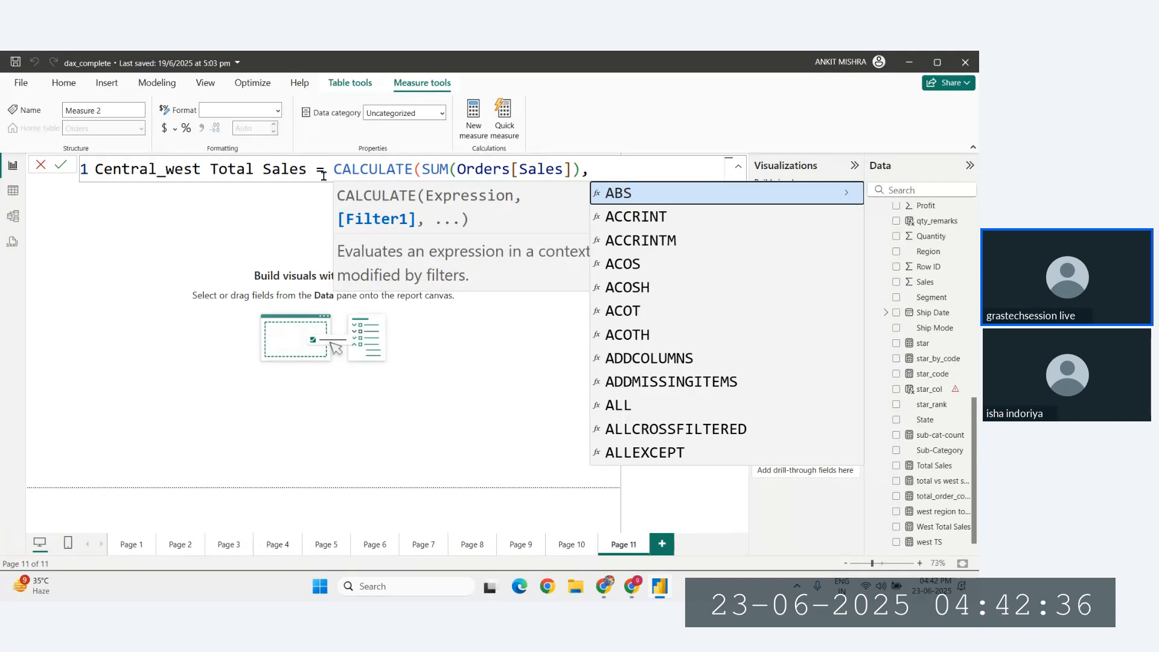
{"action": "type", "text": "reg"}
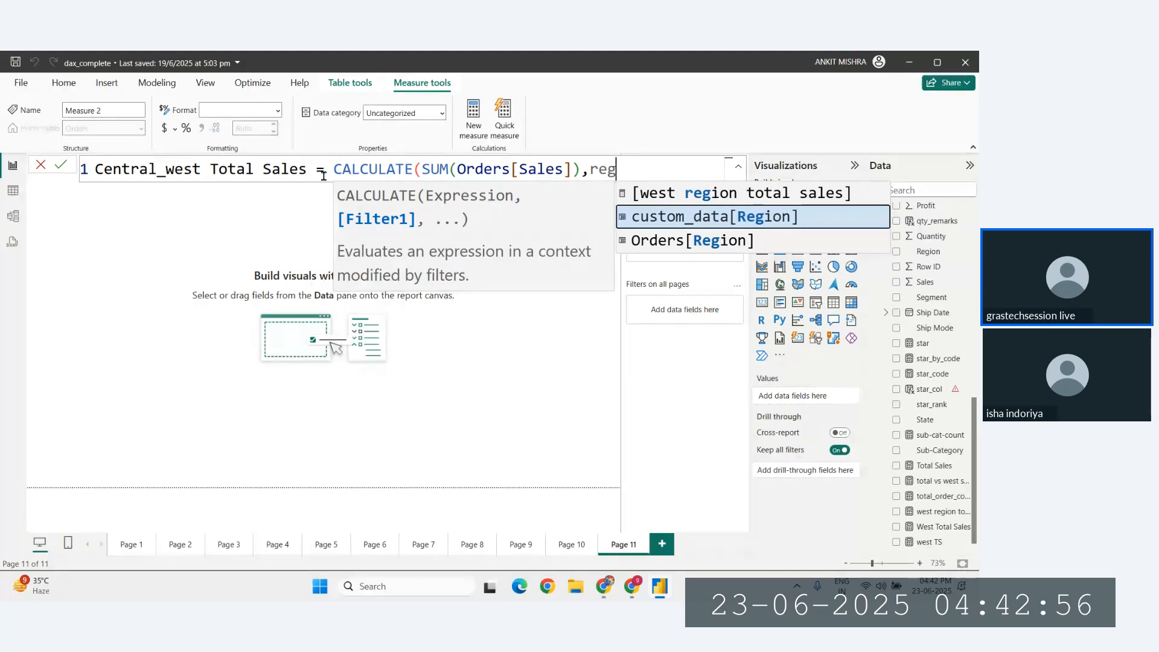
{"action": "key", "text": "Tab"}
{"action": "type", "text": "="}
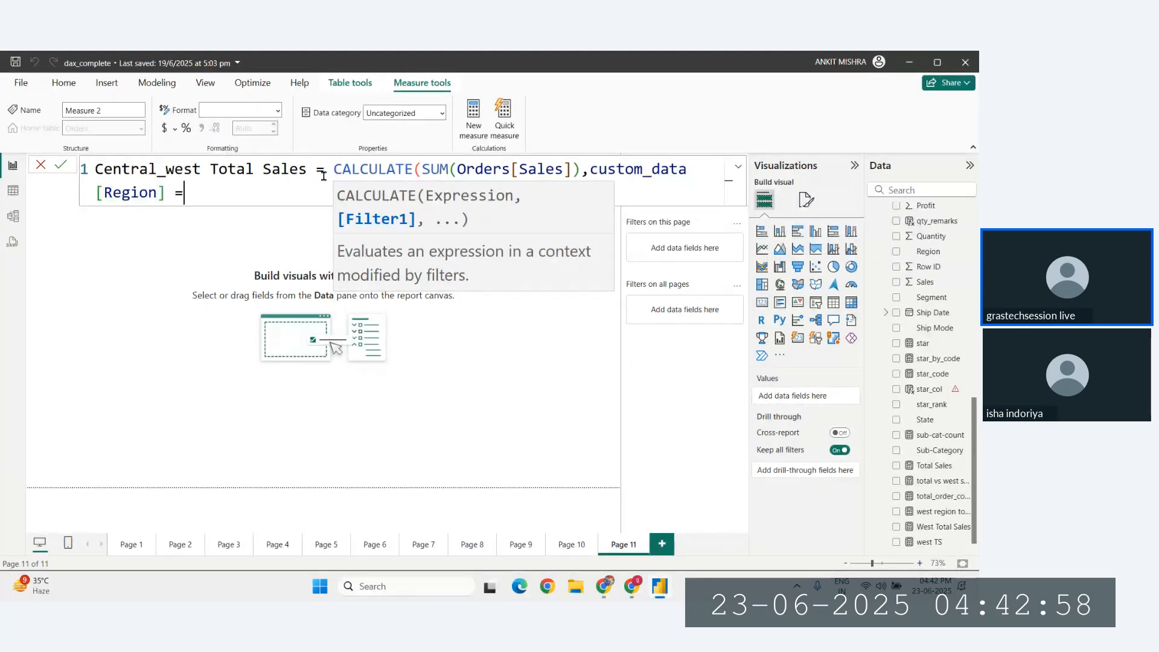
{"action": "type", "text": " \"West"}
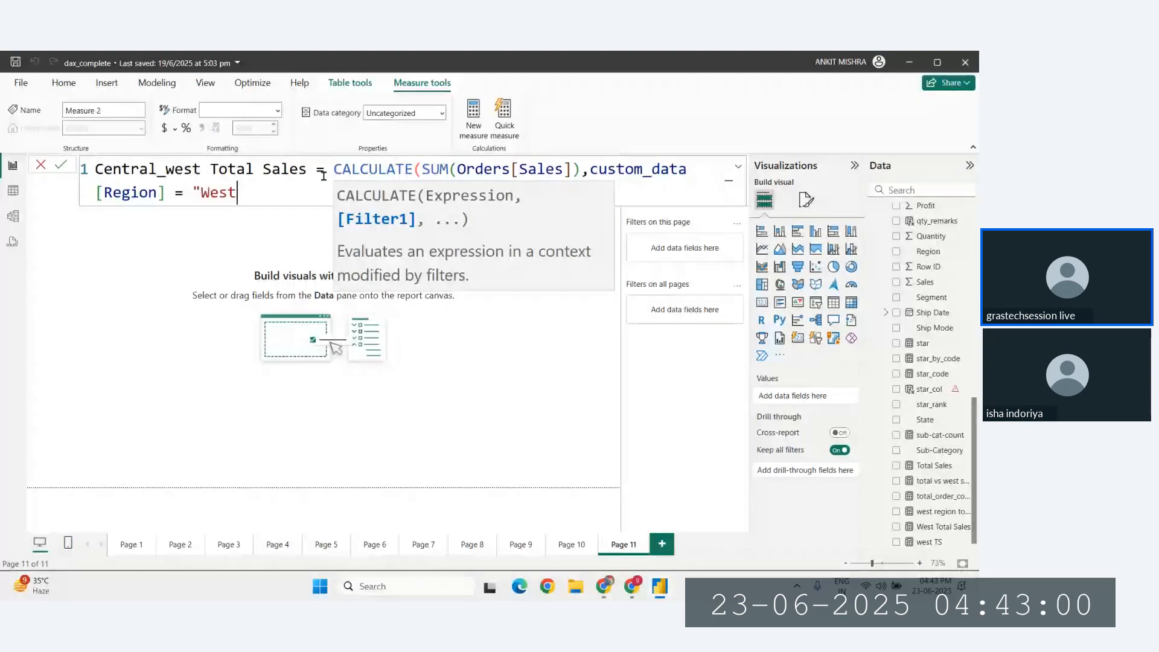
{"action": "type", "text": "\""}
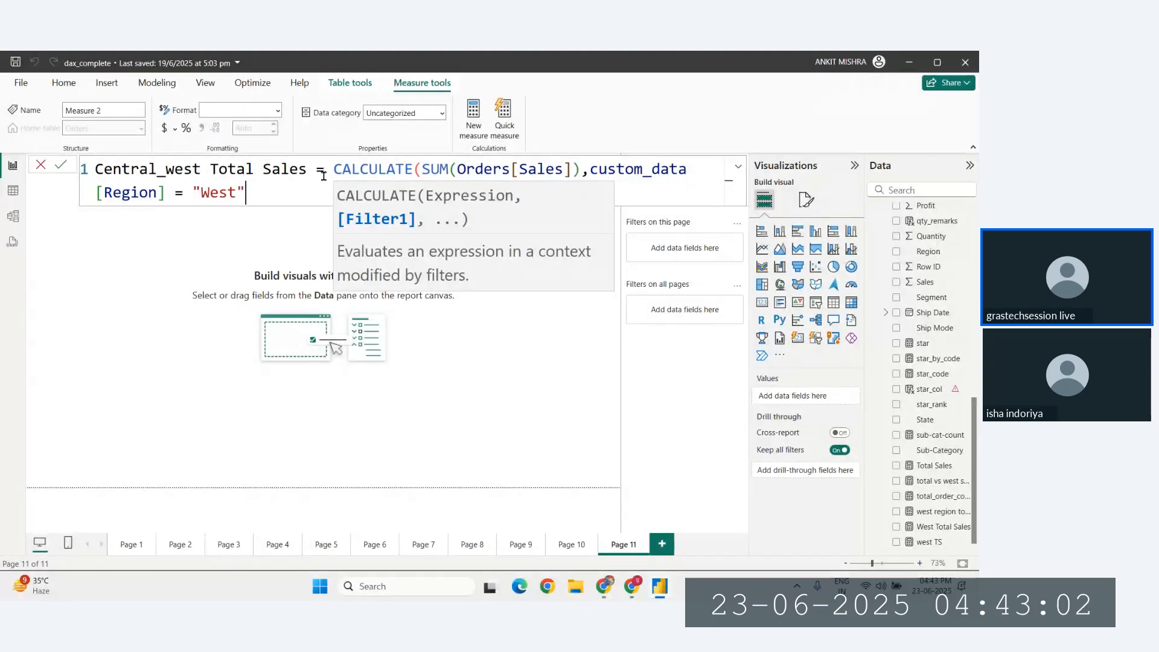
{"action": "type", "text": ","}
{"action": "scroll", "coordinate": [300, 179], "scroll_direction": "down", "scroll_amount": 3}
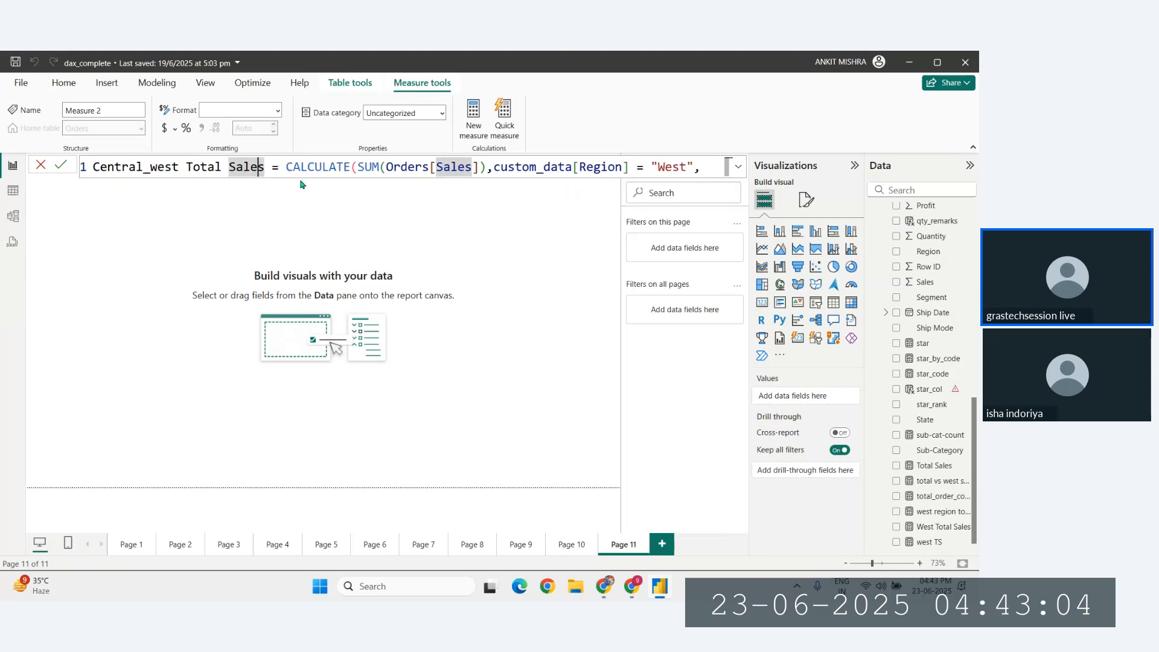
{"action": "left_click", "coordinate": [717, 170]}
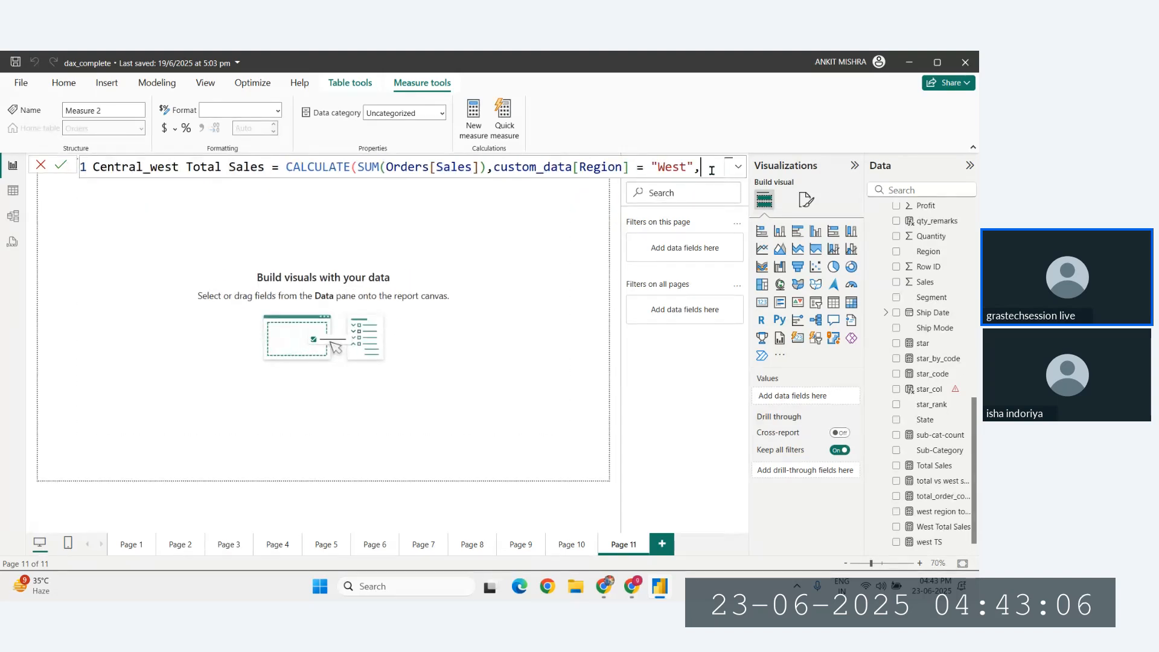
{"action": "key", "text": "BackSpace"}
{"action": "key", "text": "BackSpace"}
{"action": "key", "text": "BackSpace"}
{"action": "key", "text": "BackSpace"}
{"action": "key", "text": "BackSpace"}
{"action": "key", "text": "BackSpace"}
{"action": "key", "text": "BackSpace"}
{"action": "key", "text": "BackSpace"}
{"action": "key", "text": "BackSpace"}
{"action": "key", "text": "BackSpace"}
{"action": "key", "text": "BackSpace"}
{"action": "key", "text": "BackSpace"}
{"action": "key", "text": "BackSpace"}
{"action": "key", "text": "BackSpace"}
{"action": "key", "text": "BackSpace"}
{"action": "key", "text": "BackSpace"}
{"action": "key", "text": "BackSpace"}
{"action": "key", "text": "BackSpace"}
{"action": "key", "text": "BackSpace"}
{"action": "key", "text": "BackSpace"}
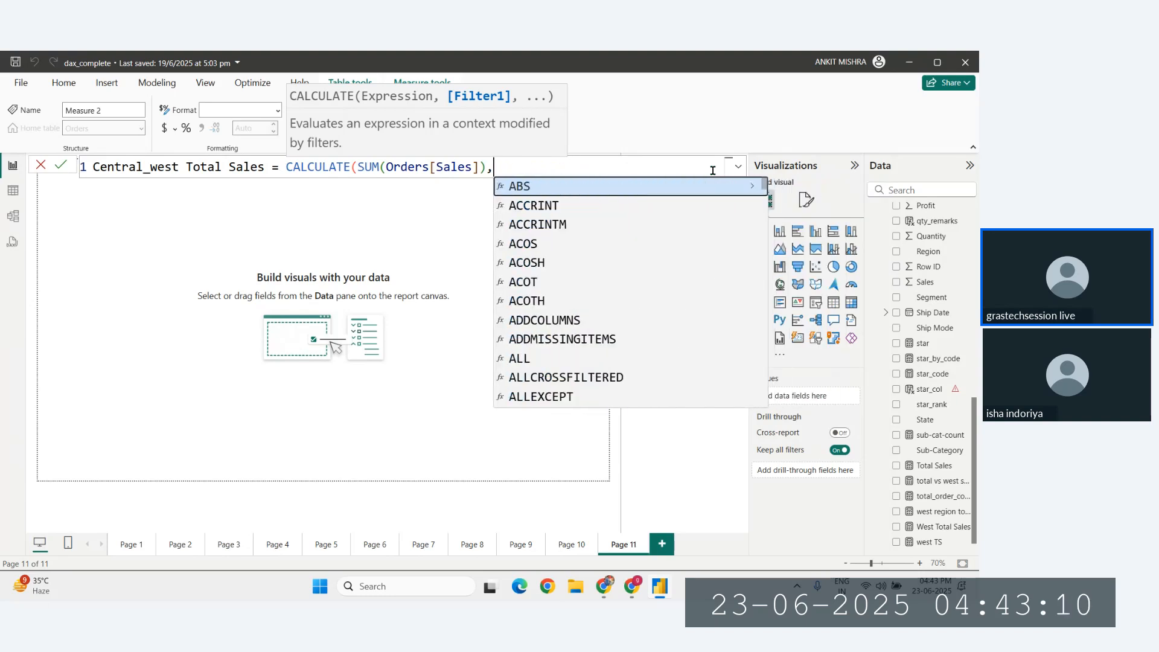
Enter Orders[Region] = "West" as the first CALCULATE filter argument, followed by a comma.
{"action": "type", "text": "reg"}
{"action": "key", "text": "Down"}
{"action": "key", "text": "Down"}
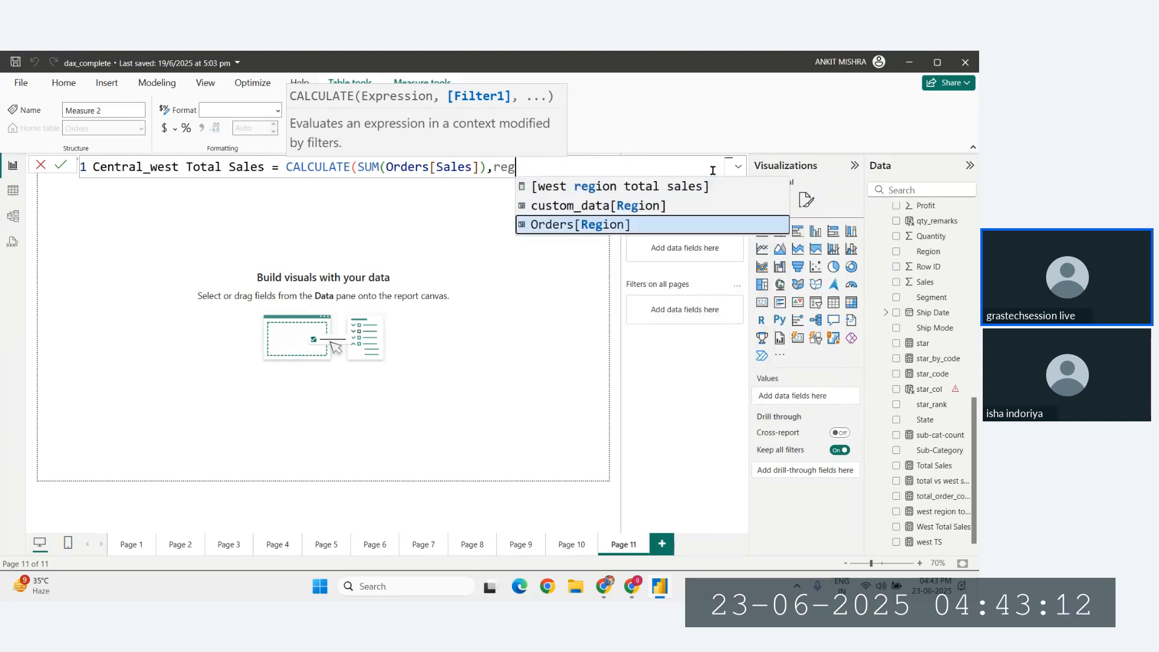
{"action": "key", "text": "Tab"}
{"action": "type", "text": "= \"We"}
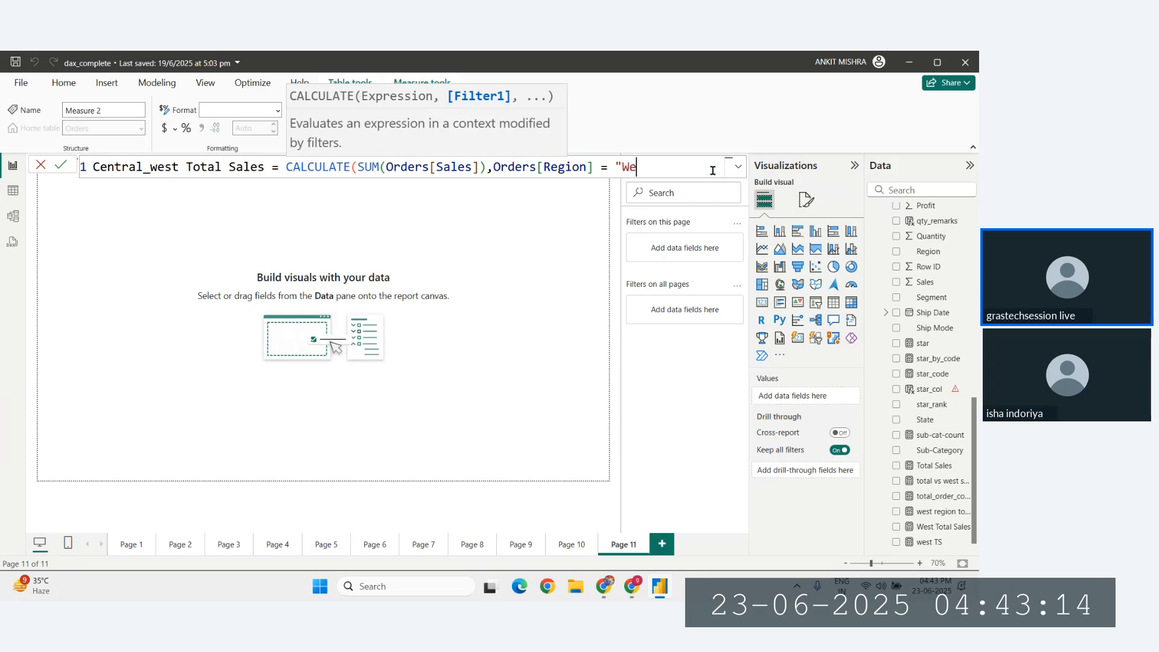
{"action": "type", "text": "st\","}
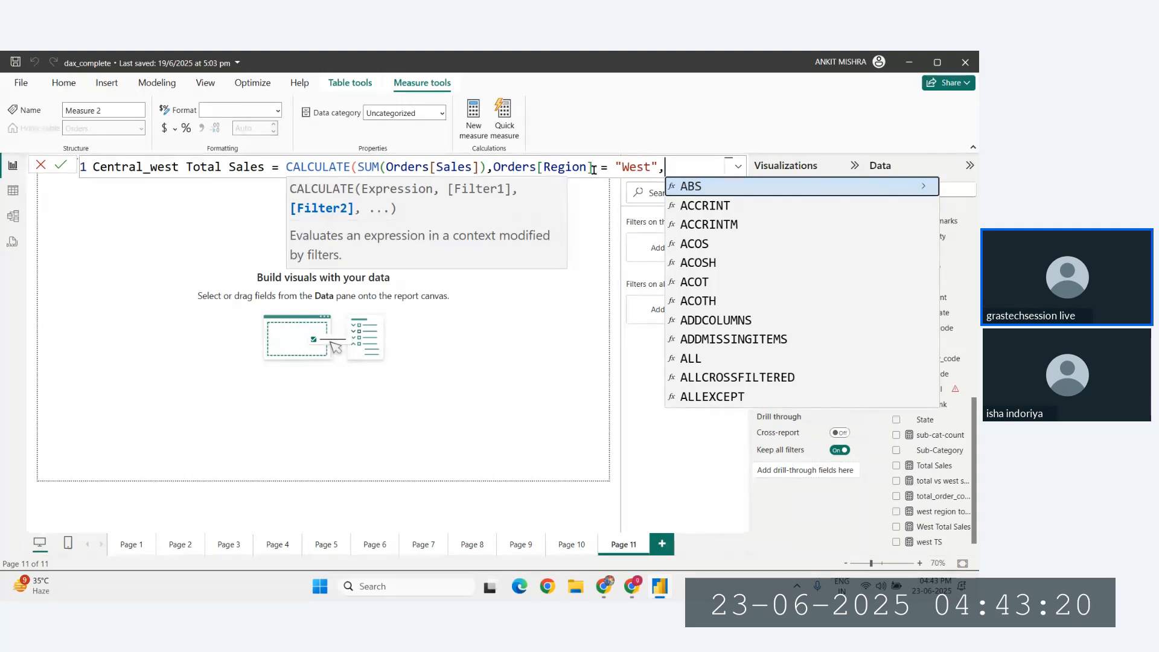
Try a second filter argument by duplicating the West condition and changing its value to "Central".
{"action": "left_click_drag", "start_coordinate": [659, 164], "coordinate": [494, 167]}
{"action": "key", "text": "ctrl+c"}
{"action": "left_click", "coordinate": [704, 171]}
{"action": "key", "text": "ctrl+v"}
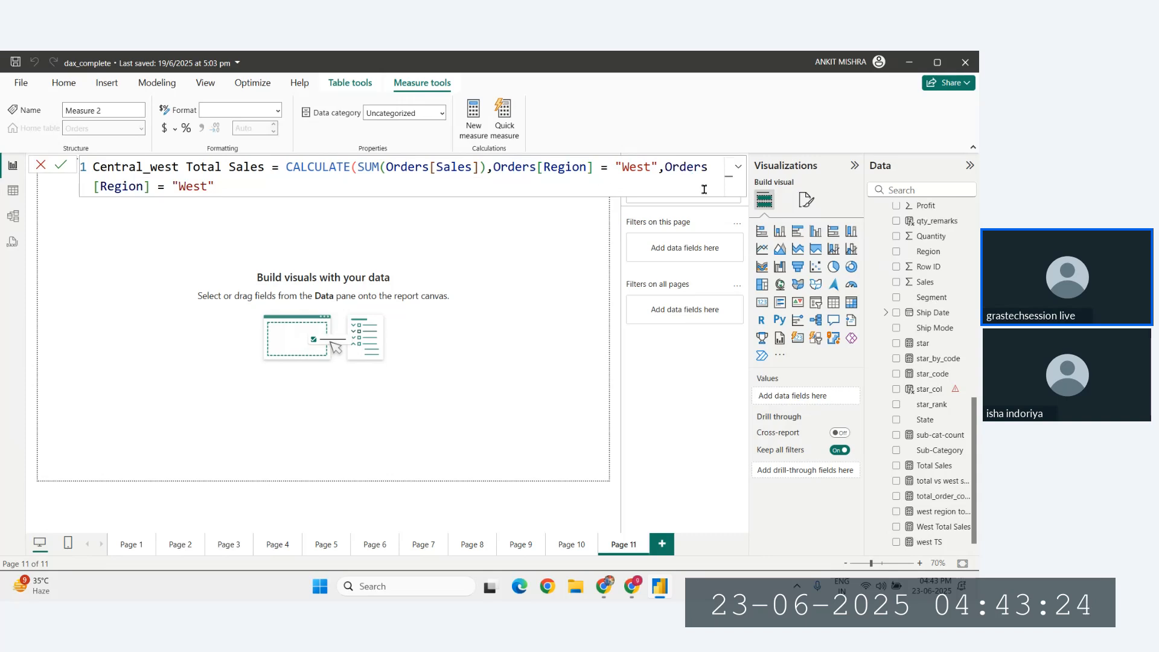
{"action": "double_click", "coordinate": [205, 186]}
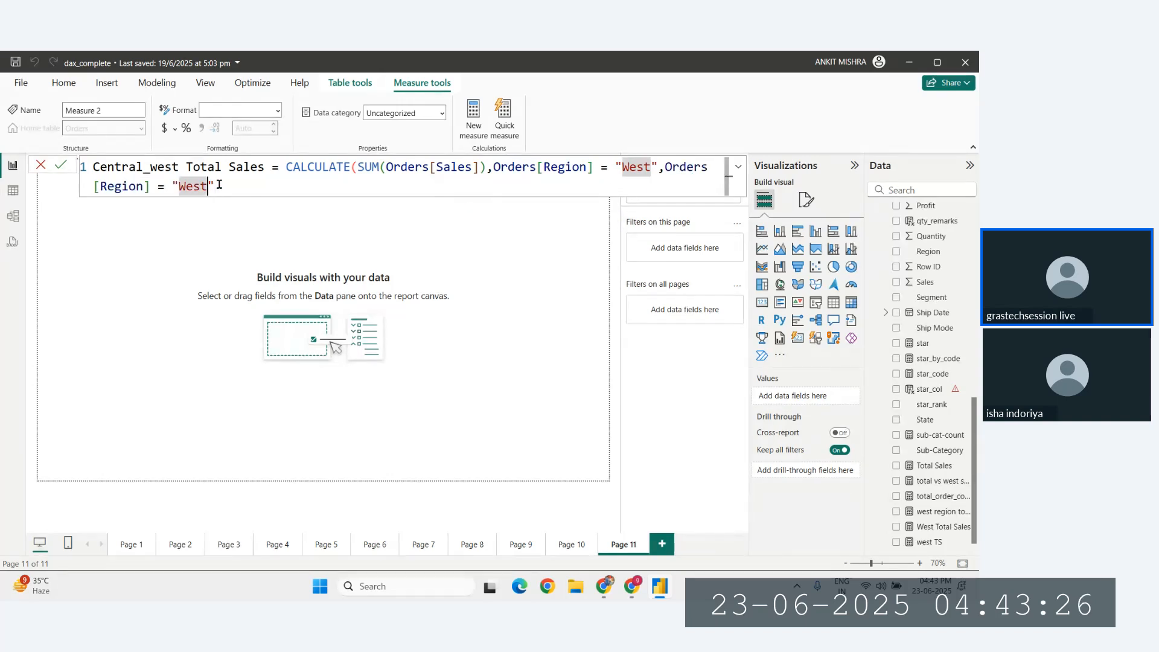
{"action": "key", "text": "BackSpace"}
{"action": "type", "text": "Central"}
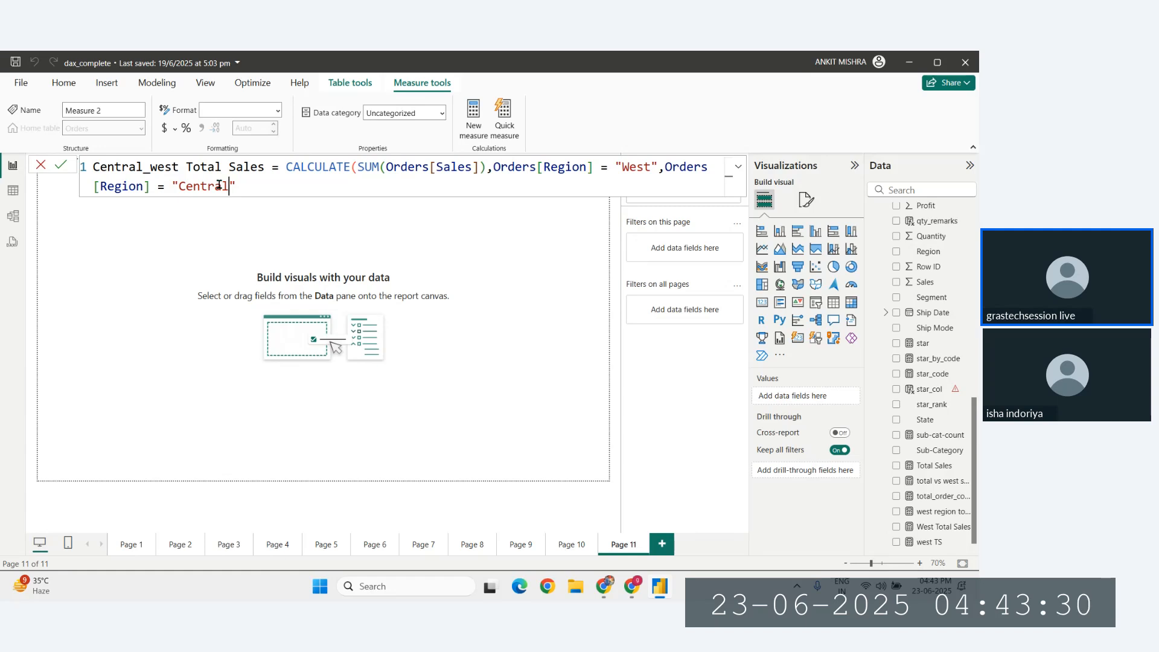
Delete the second Orders[Region] condition for Central from the formula.
{"action": "left_click", "coordinate": [521, 189]}
{"action": "key", "text": "BackSpace"}
{"action": "key", "text": "BackSpace"}
{"action": "key", "text": "BackSpace"}
{"action": "key", "text": "BackSpace"}
{"action": "key", "text": "BackSpace"}
{"action": "key", "text": "BackSpace"}
{"action": "key", "text": "BackSpace"}
{"action": "key", "text": "BackSpace"}
{"action": "key", "text": "BackSpace"}
{"action": "key", "text": "BackSpace"}
{"action": "key", "text": "BackSpace"}
{"action": "key", "text": "BackSpace"}
{"action": "key", "text": "BackSpace"}
{"action": "key", "text": "BackSpace"}
{"action": "key", "text": "BackSpace"}
{"action": "key", "text": "BackSpace"}
{"action": "key", "text": "BackSpace"}
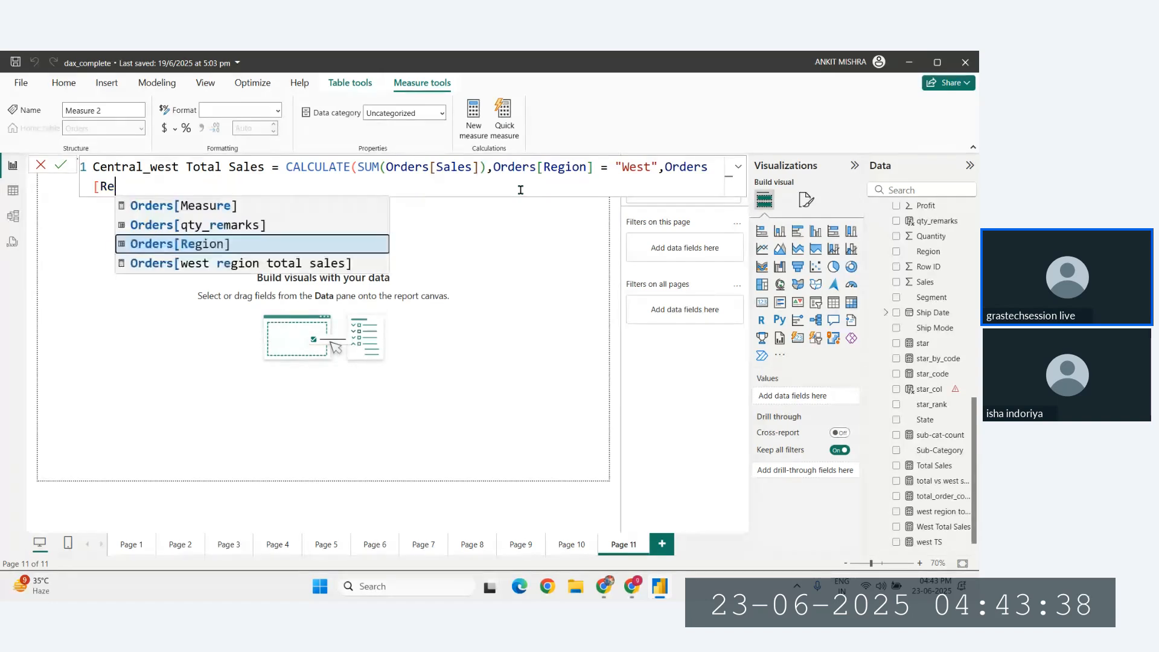
{"action": "key", "text": "BackSpace"}
{"action": "key", "text": "BackSpace"}
{"action": "key", "text": "BackSpace"}
{"action": "key", "text": "BackSpace"}
{"action": "key", "text": "BackSpace"}
{"action": "key", "text": "BackSpace"}
{"action": "key", "text": "BackSpace"}
{"action": "key", "text": "BackSpace"}
{"action": "key", "text": "BackSpace"}
{"action": "key", "text": "BackSpace"}
{"action": "key", "text": "BackSpace"}
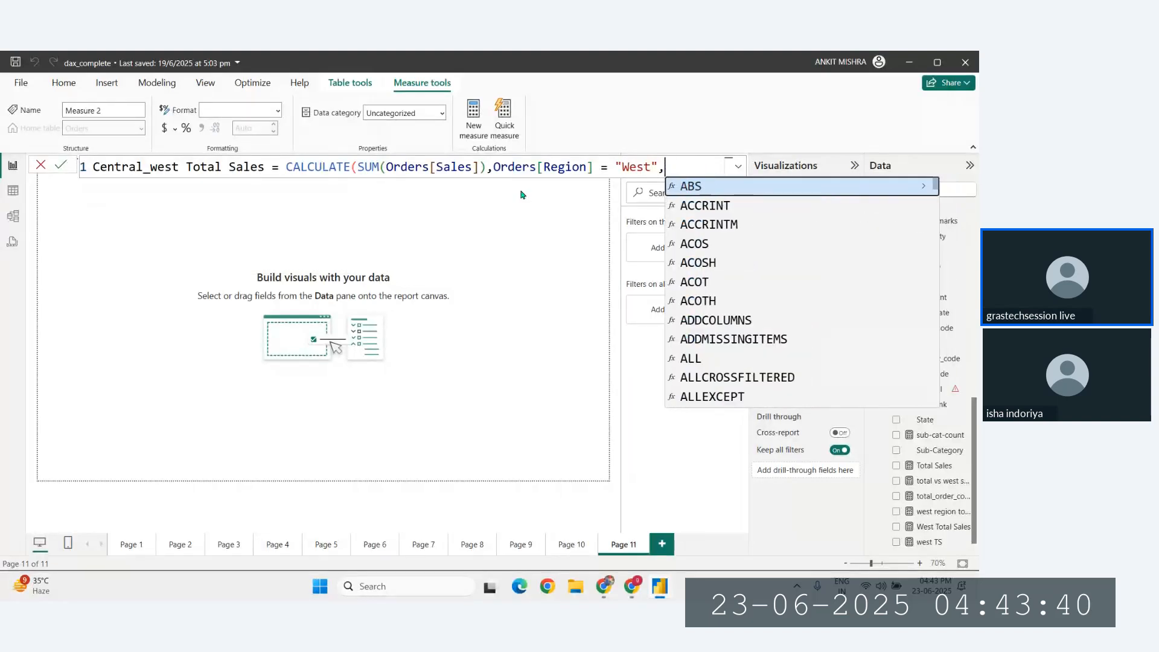
Replace the West equality with an in {"West","Central"} condition on Orders[Region], close the formula and commit the measure.
{"action": "key", "text": "BackSpace"}
{"action": "key", "text": "BackSpace"}
{"action": "key", "text": "BackSpace"}
{"action": "key", "text": "BackSpace"}
{"action": "key", "text": "BackSpace"}
{"action": "key", "text": "BackSpace"}
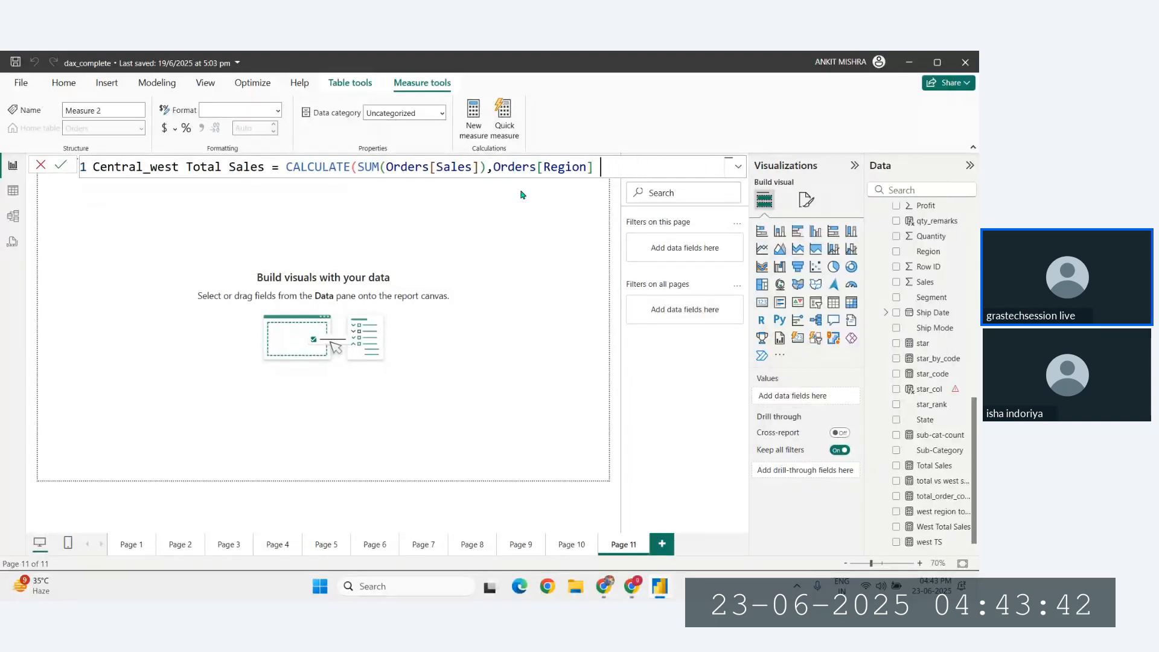
{"action": "scroll", "coordinate": [626, 170], "scroll_direction": "up", "scroll_amount": 2}
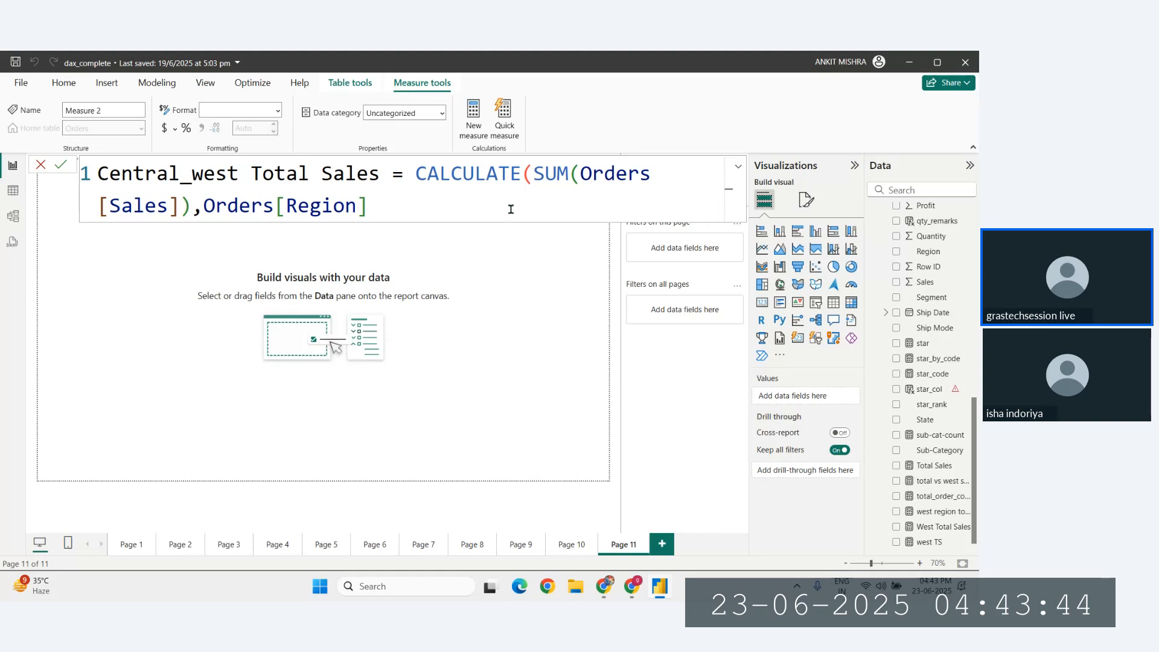
{"action": "type", "text": "in {}"}
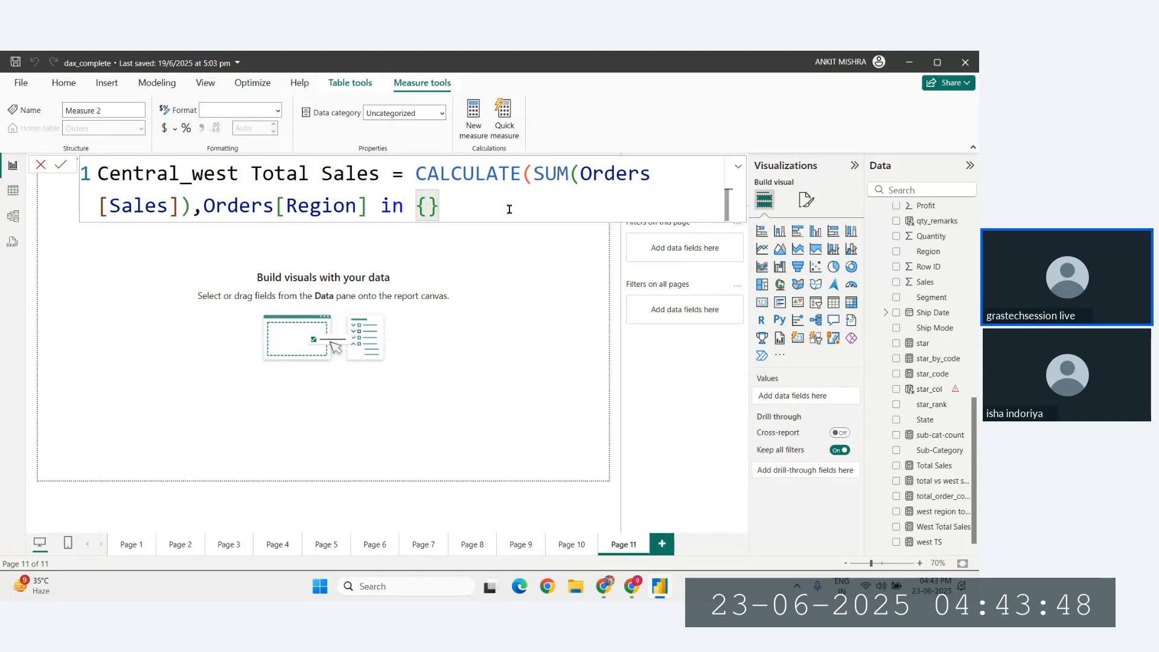
{"action": "type", "text": "\"West\""}
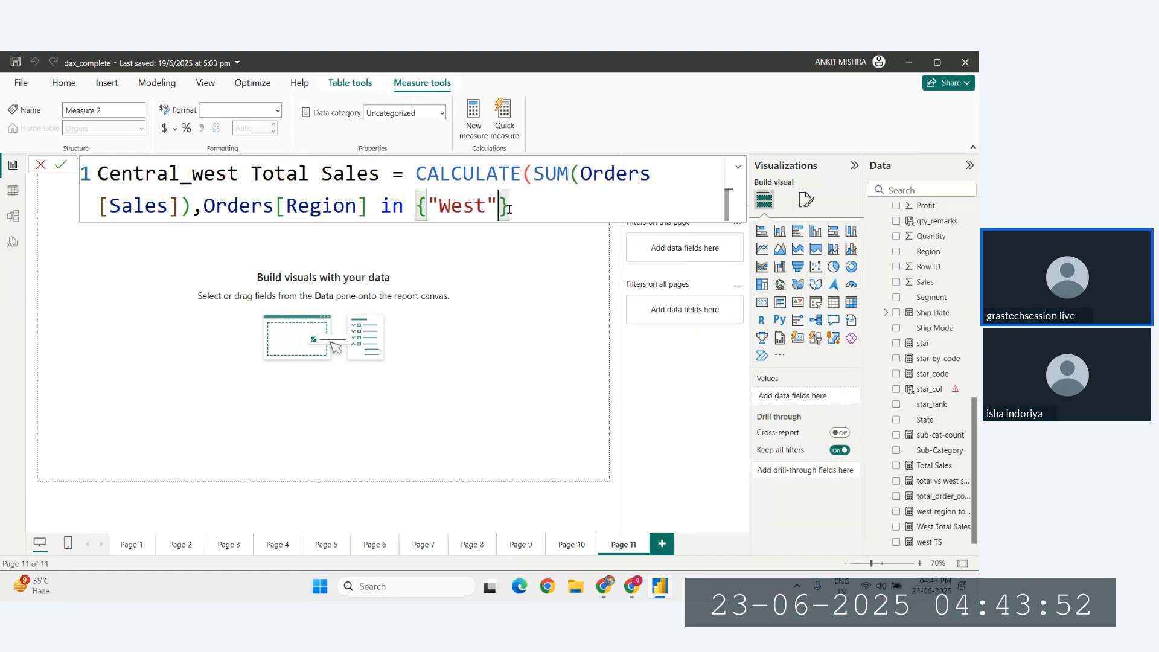
{"action": "mouse_move", "coordinate": [510, 211]}
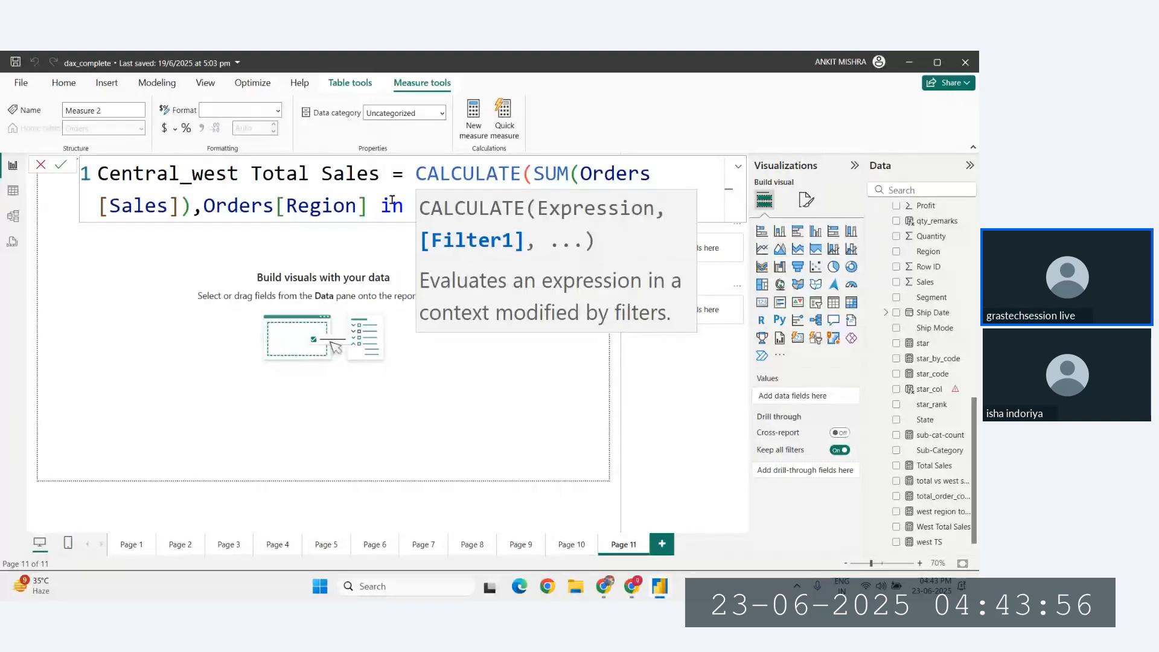
{"action": "type", "text": ")"}
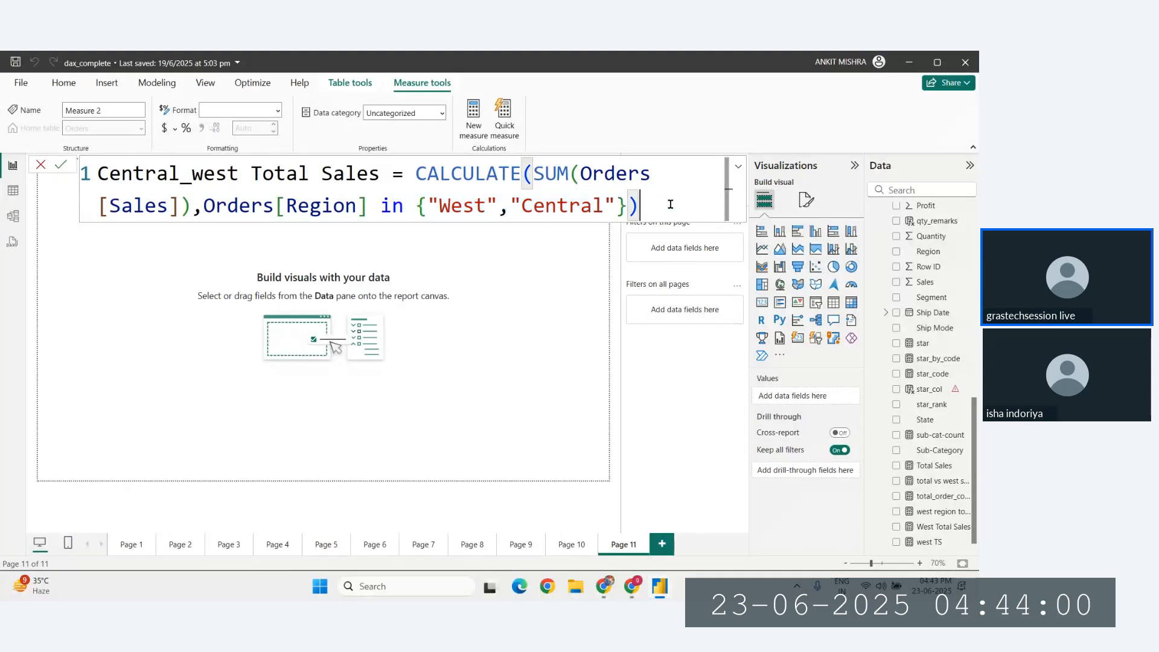
{"action": "key", "text": "Return"}
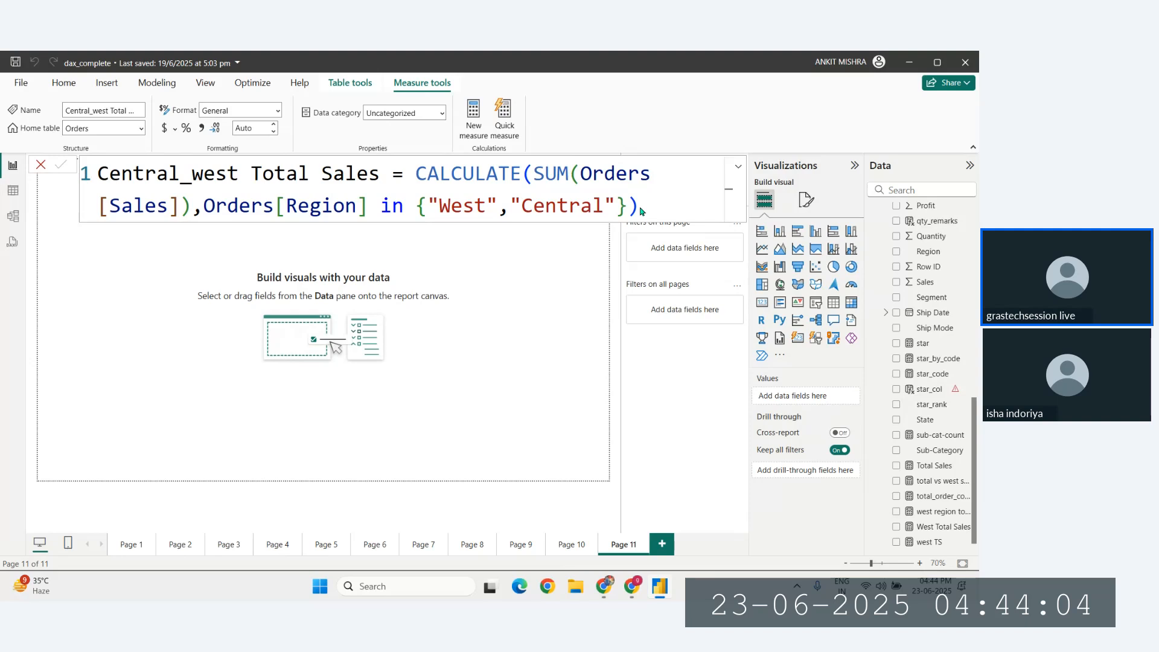
Insert a table visual on Page 11, enlarge it to fill most of the canvas and shift it slightly.
{"action": "left_click", "coordinate": [833, 302]}
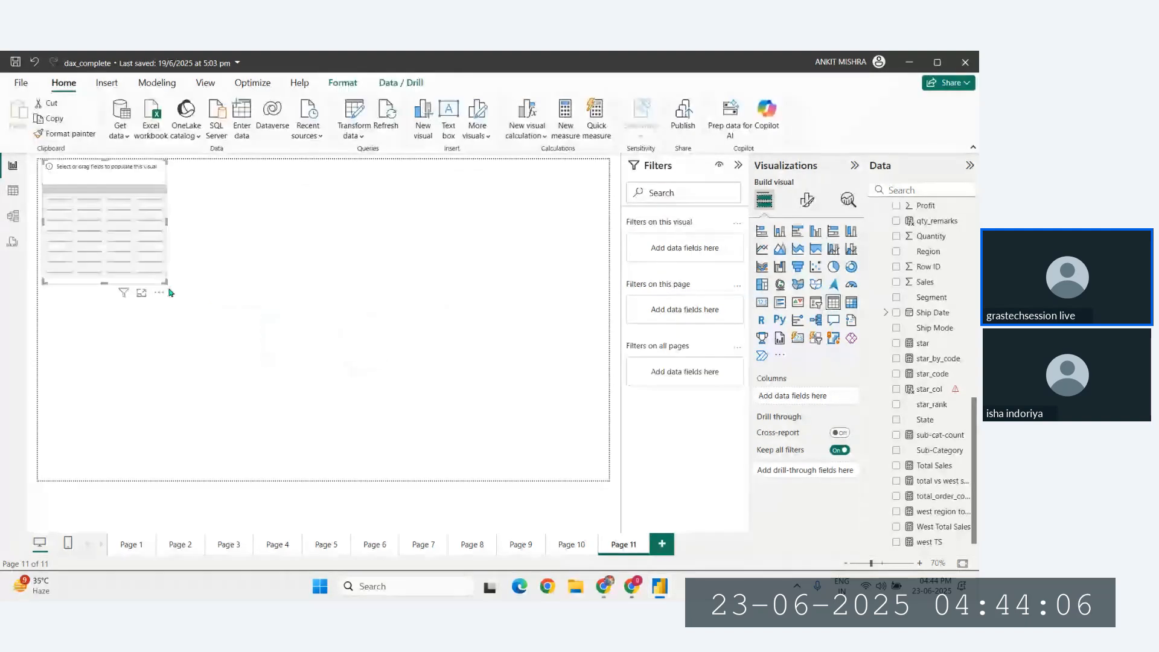
{"action": "left_click_drag", "start_coordinate": [174, 296], "coordinate": [491, 427]}
{"action": "left_click_drag", "start_coordinate": [358, 373], "coordinate": [396, 380]}
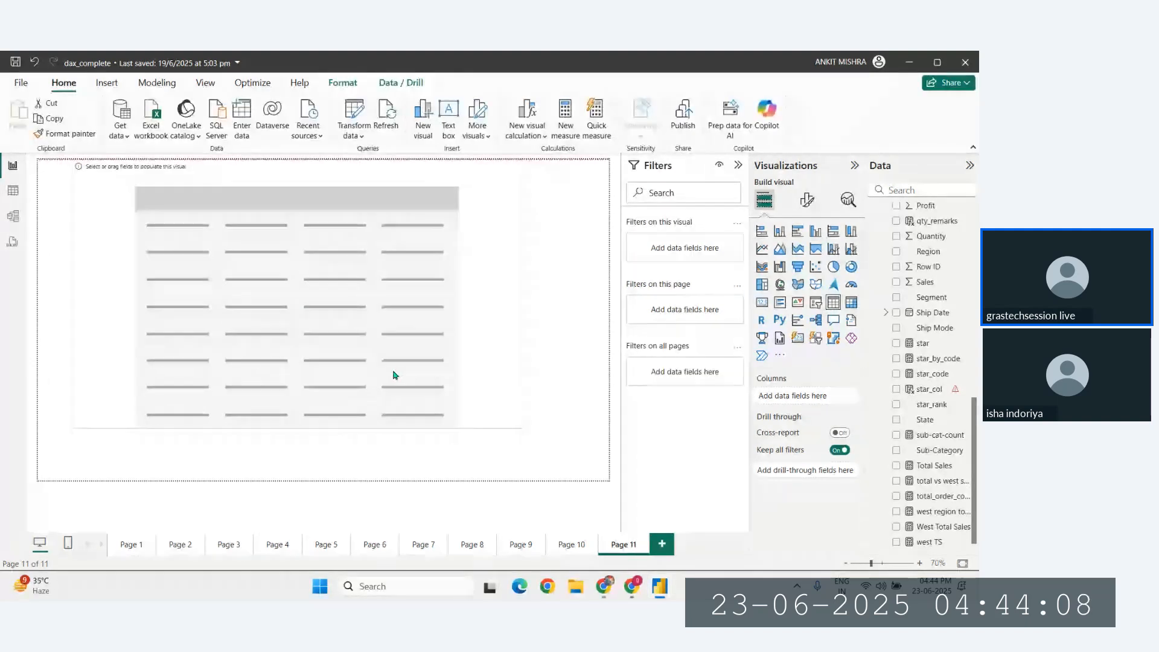
Add the Central_west Total Sales measure from the Orders table to the empty table visual.
{"action": "scroll", "coordinate": [934, 507], "scroll_direction": "down", "scroll_amount": 1}
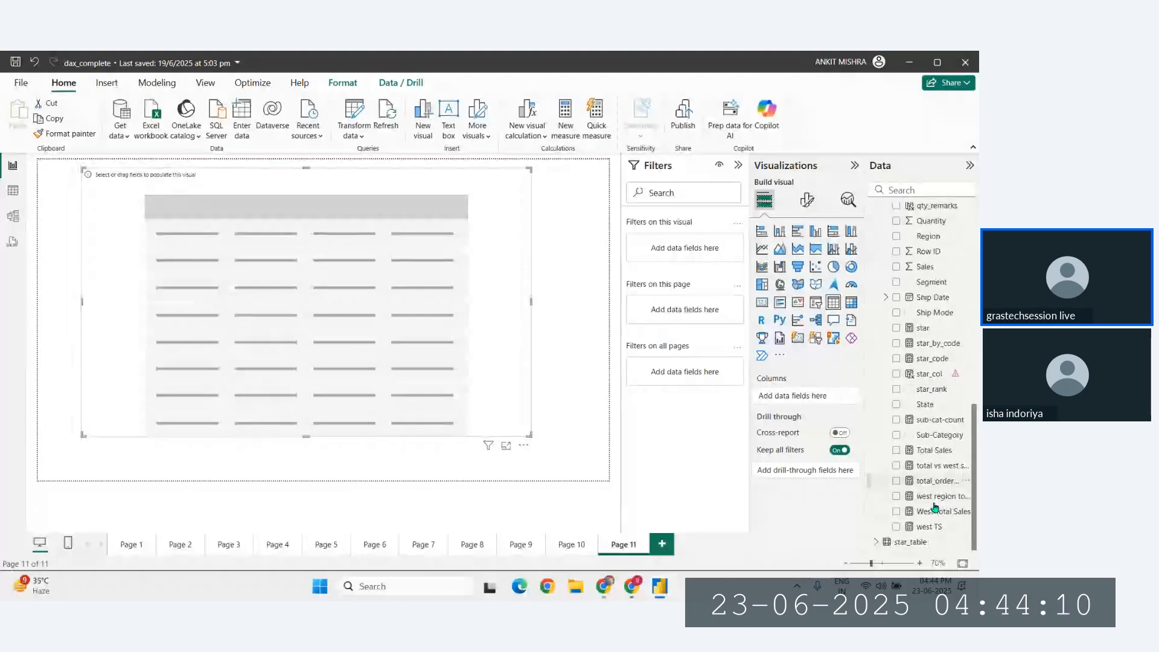
{"action": "scroll", "coordinate": [935, 507], "scroll_direction": "up", "scroll_amount": 5}
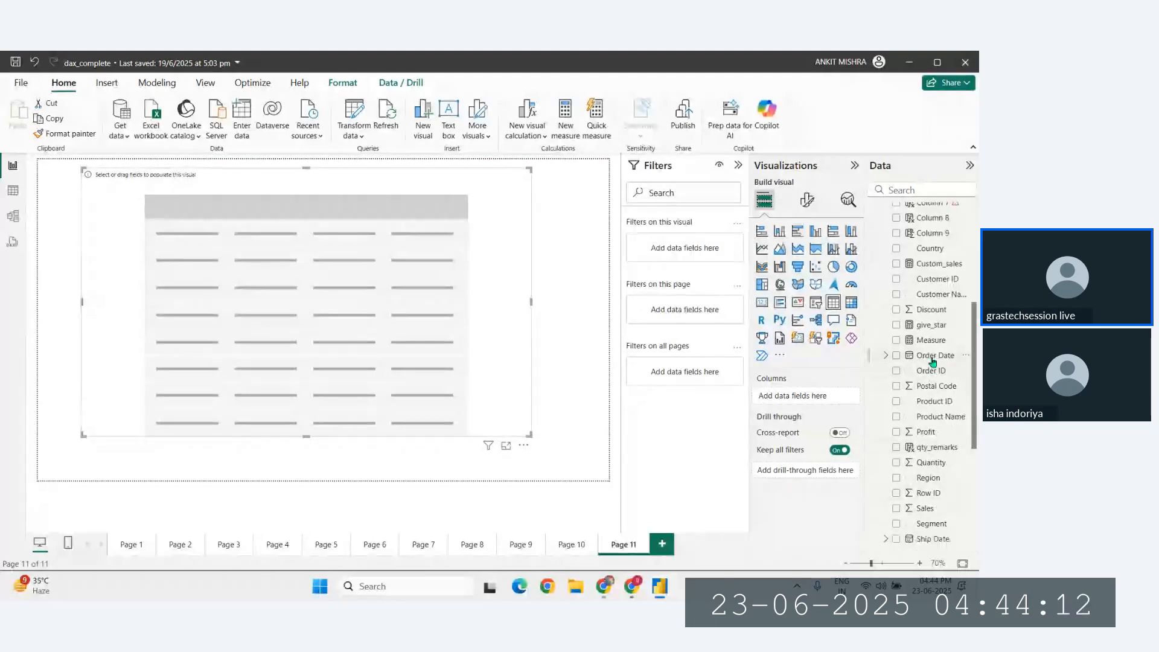
{"action": "scroll", "coordinate": [933, 361], "scroll_direction": "up", "scroll_amount": 3}
{"action": "scroll", "coordinate": [934, 416], "scroll_direction": "down", "scroll_amount": 6}
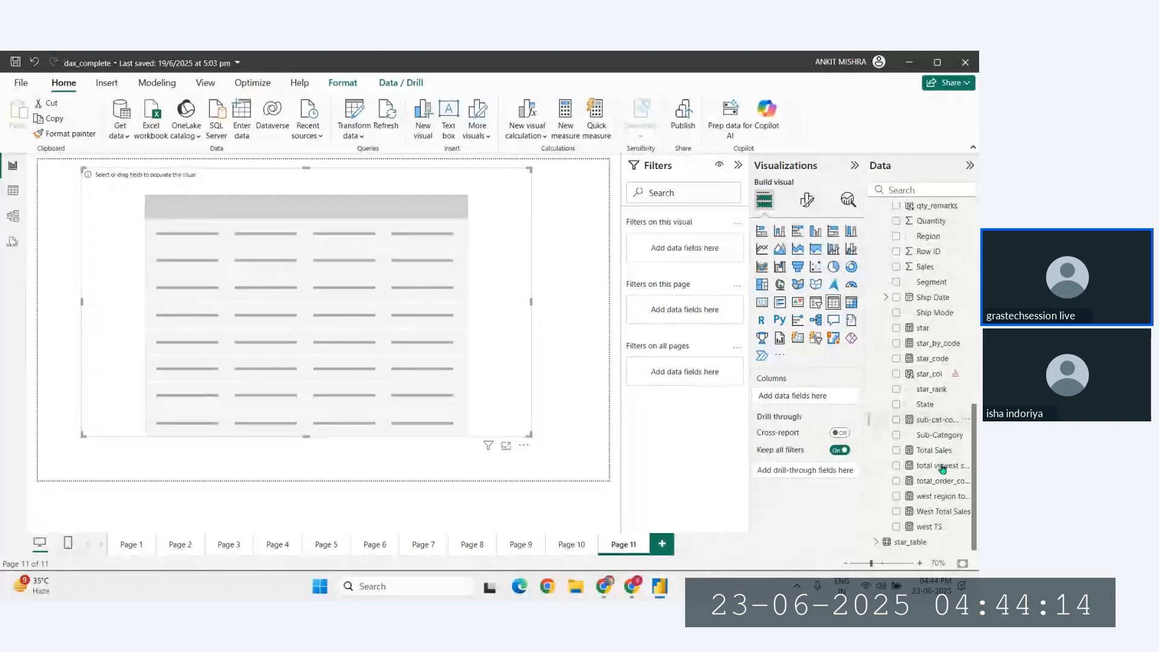
{"action": "scroll", "coordinate": [936, 362], "scroll_direction": "up", "scroll_amount": 5}
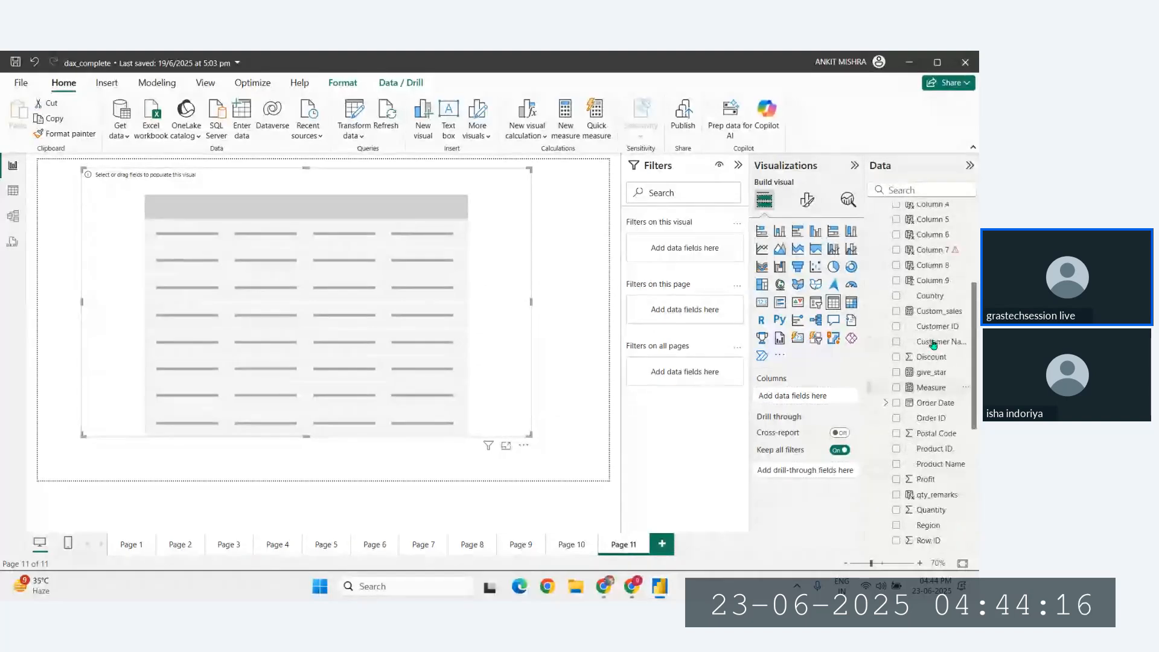
{"action": "scroll", "coordinate": [936, 393], "scroll_direction": "down", "scroll_amount": 2}
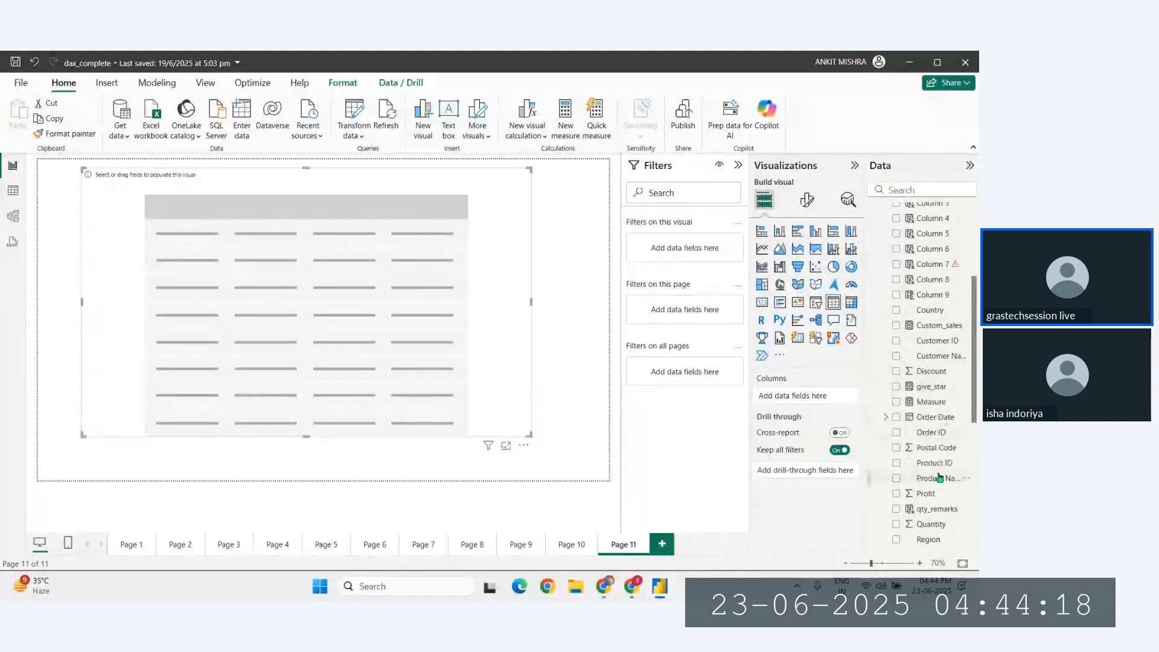
{"action": "scroll", "coordinate": [938, 480], "scroll_direction": "down", "scroll_amount": 5}
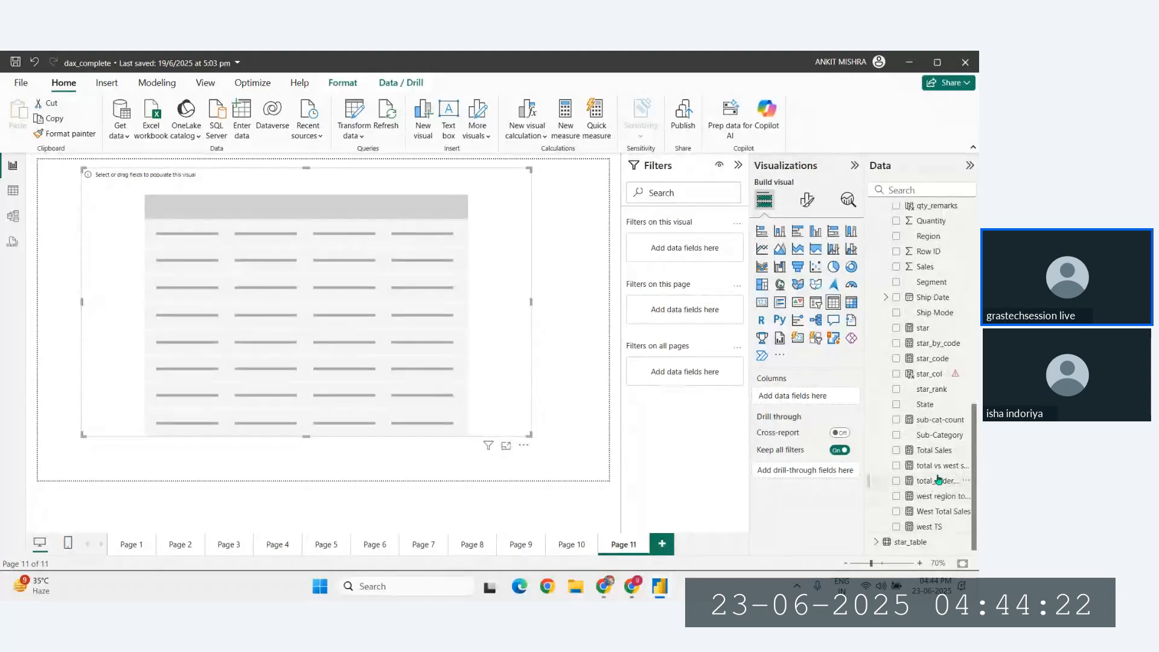
{"action": "scroll", "coordinate": [938, 480], "scroll_direction": "up", "scroll_amount": 10}
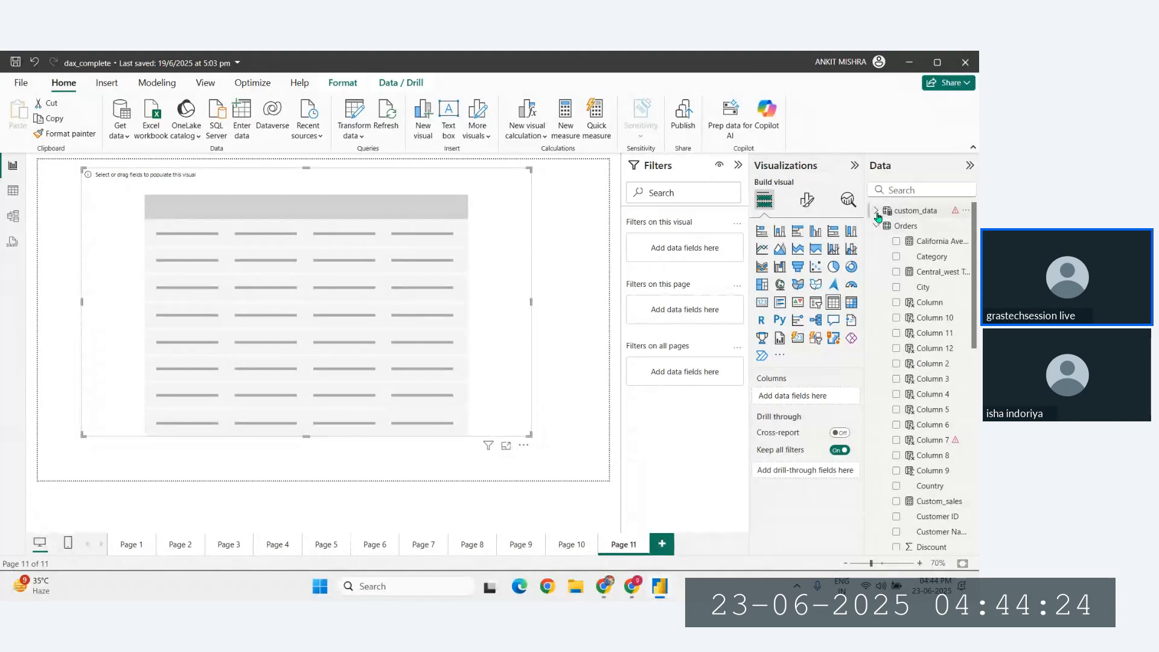
{"action": "left_click", "coordinate": [937, 274]}
Add Region as the table's first column and Sales between Region and Central_west Total Sales.
{"action": "scroll", "coordinate": [930, 427], "scroll_direction": "down", "scroll_amount": 5}
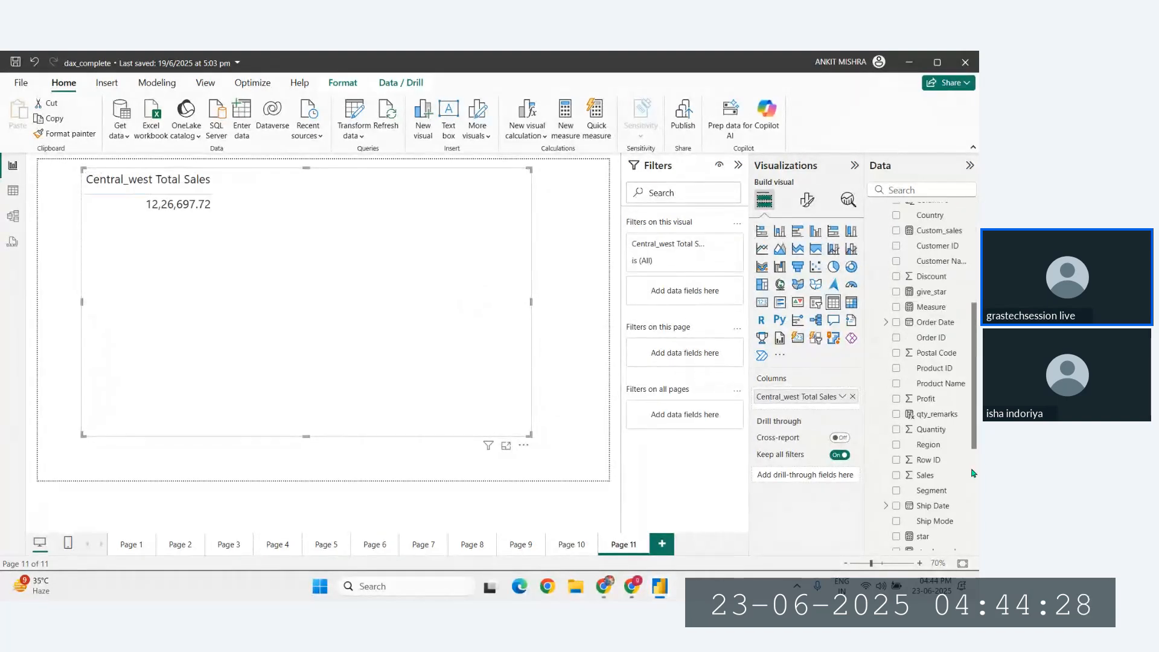
{"action": "left_click_drag", "start_coordinate": [934, 398], "coordinate": [795, 394]}
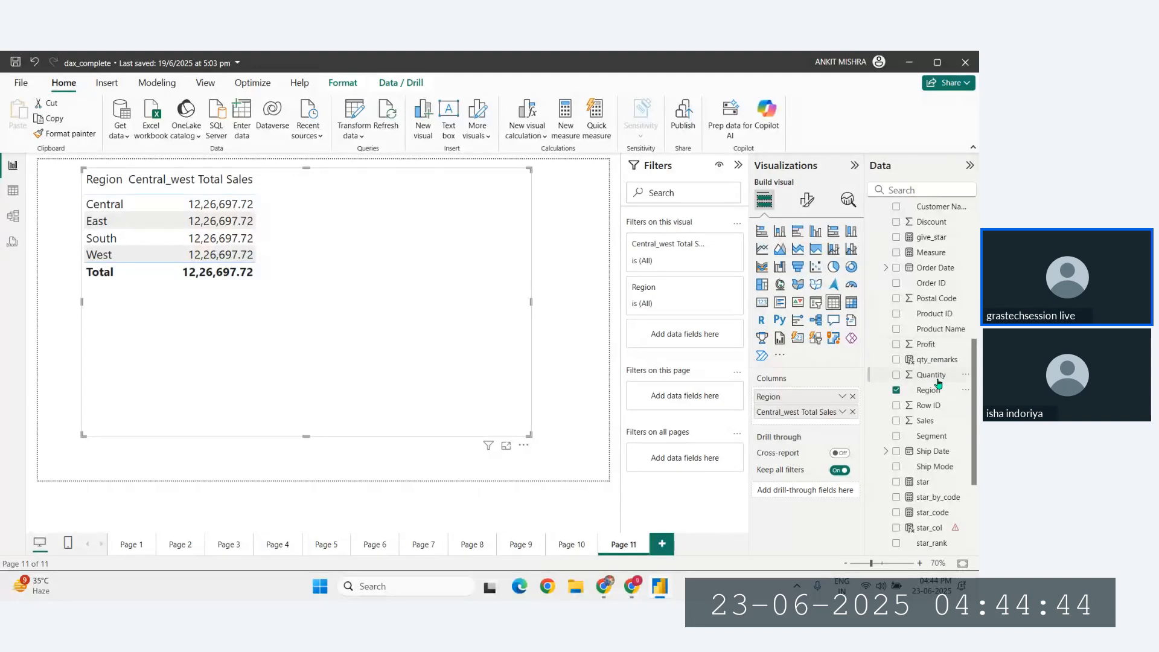
{"action": "left_click_drag", "start_coordinate": [925, 421], "coordinate": [800, 407]}
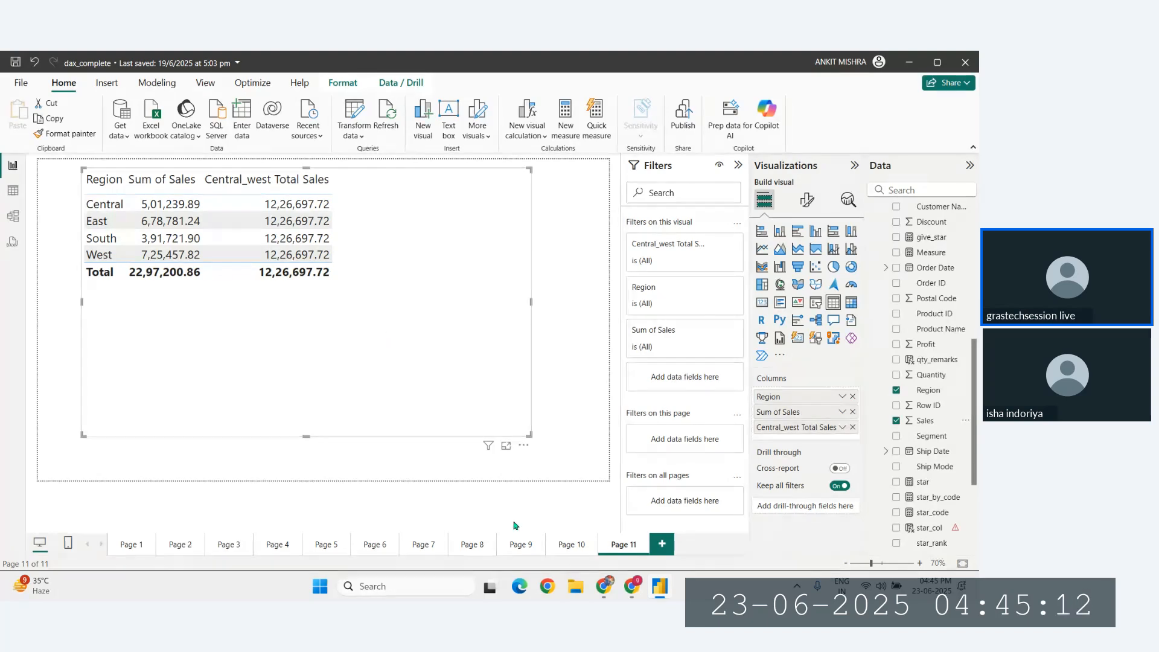
Create a new measure from Page 10 and start its expression after the equals sign with "to".
{"action": "left_click", "coordinate": [572, 544]}
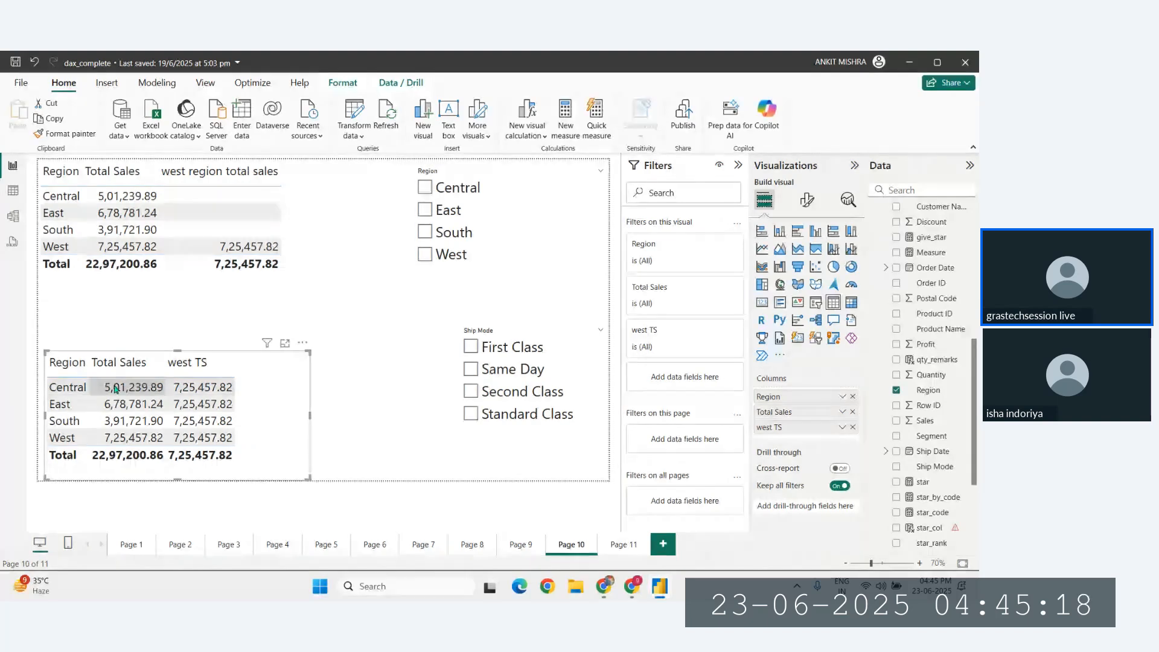
{"action": "left_click", "coordinate": [576, 130]}
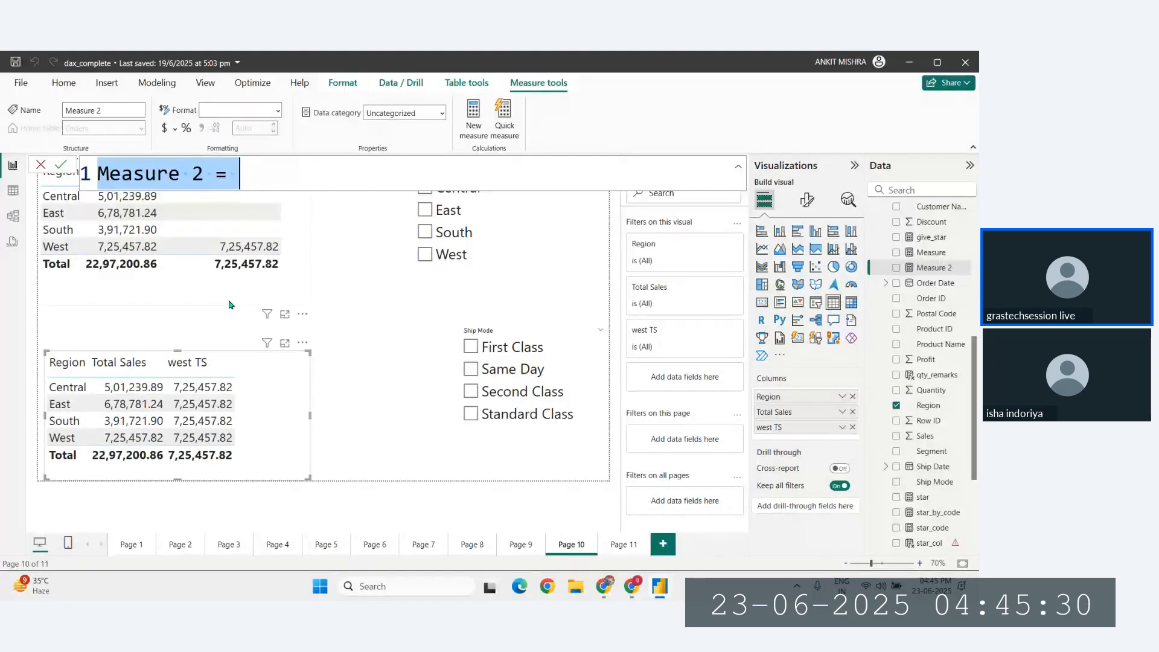
{"action": "key", "text": "End"}
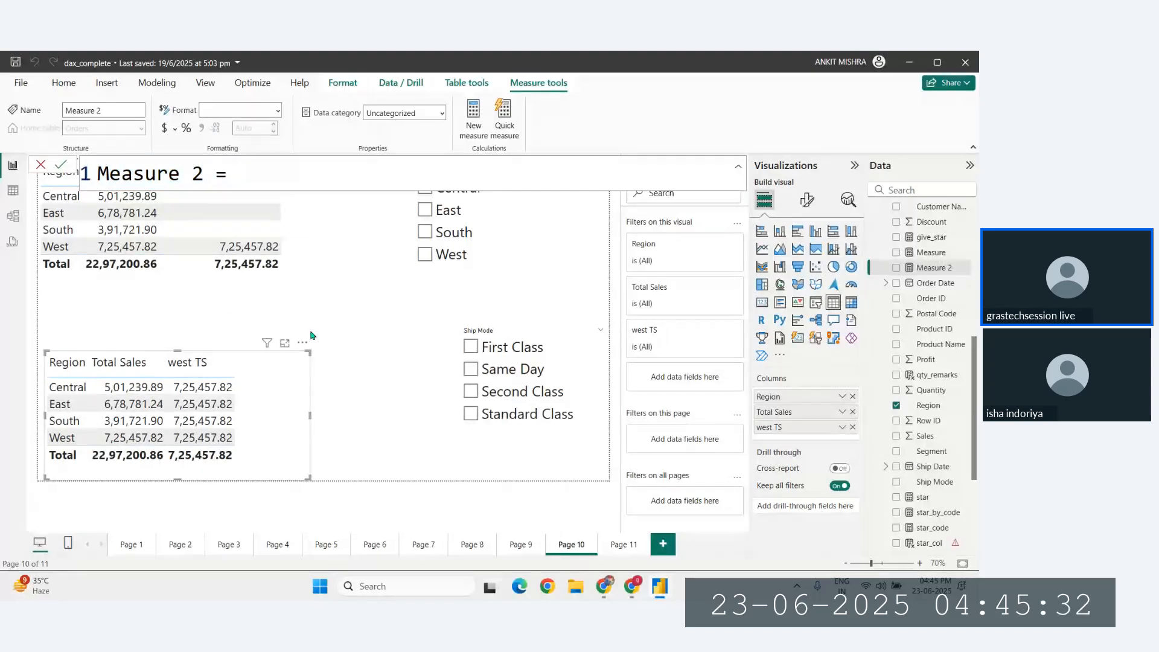
{"action": "type", "text": "to"}
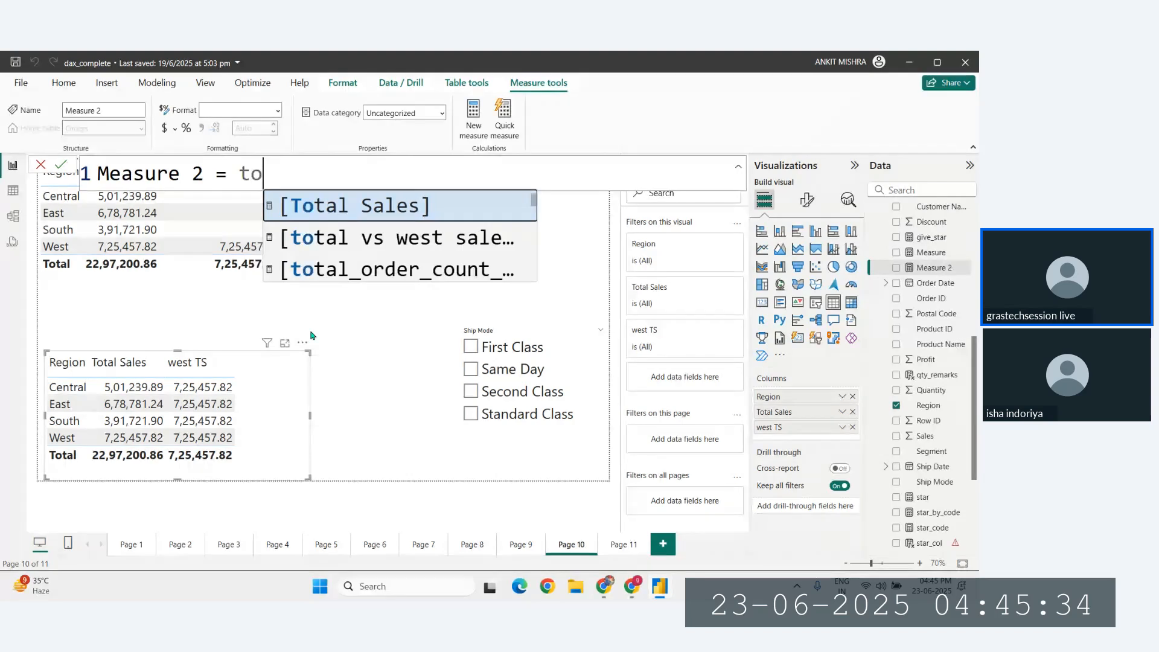
Define the new measure's formula as [Total Sales]/[west TS].
{"action": "key", "text": "Tab"}
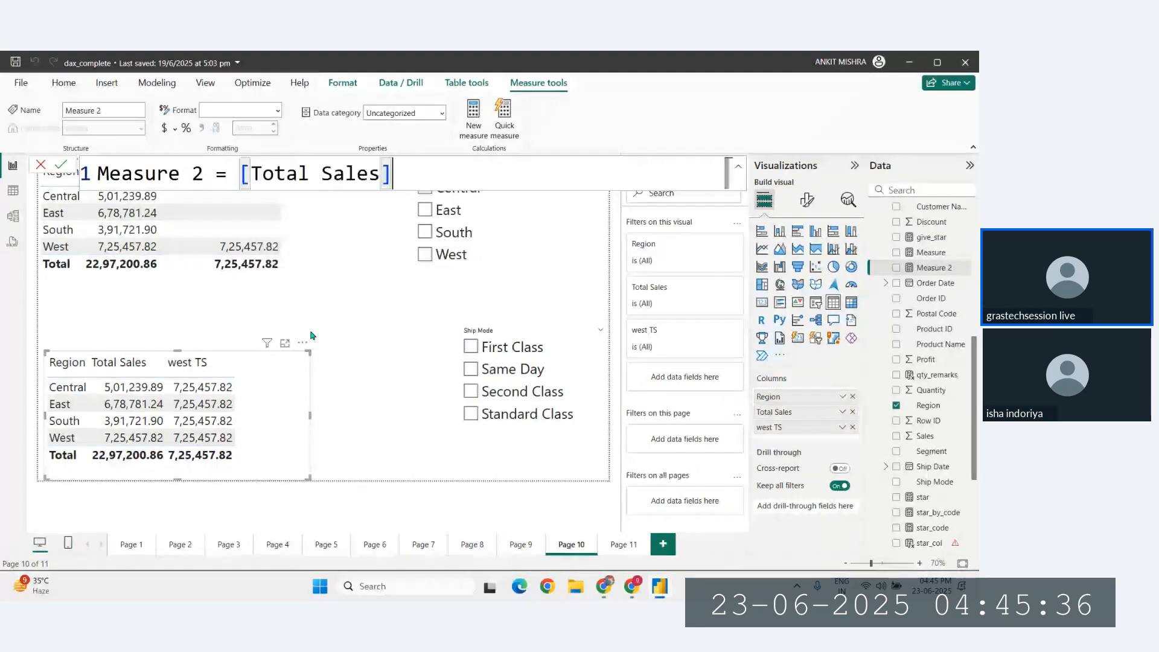
{"action": "type", "text": "/we"}
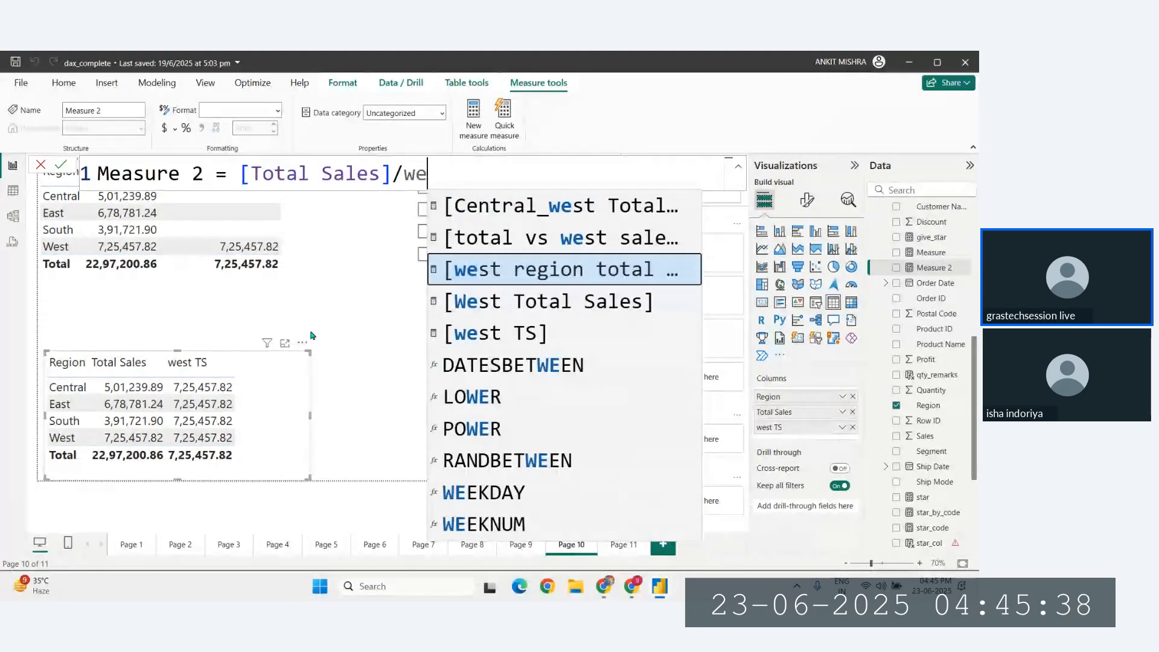
{"action": "key", "text": "Down"}
{"action": "key", "text": "Down"}
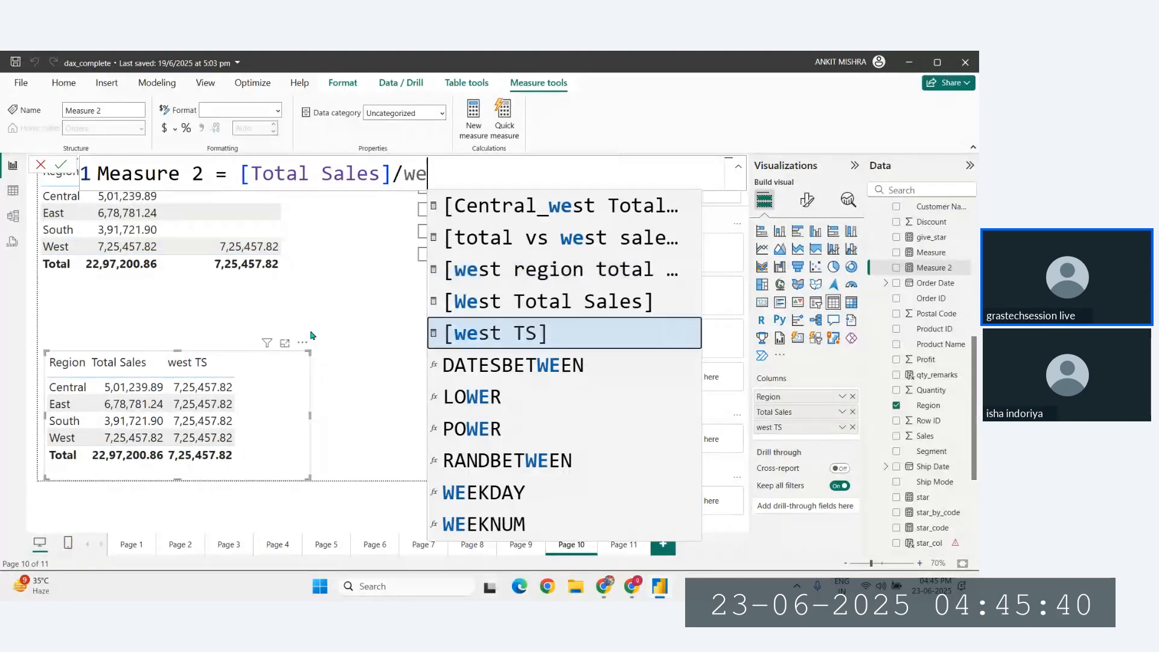
{"action": "key", "text": "Tab"}
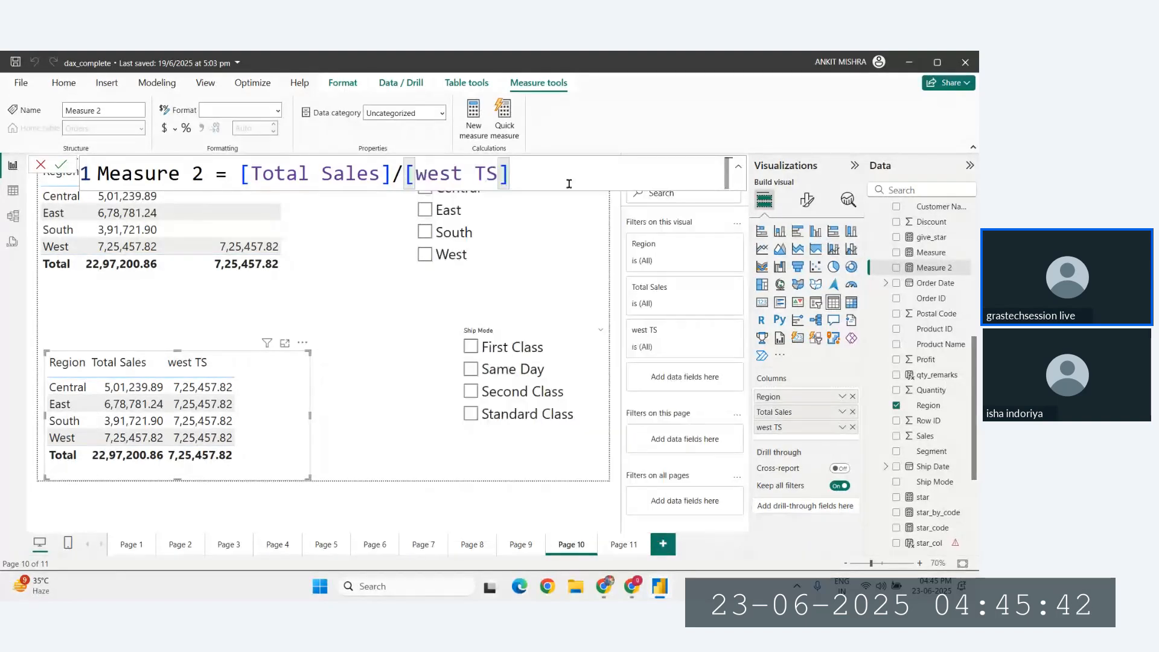
Replace the default measure name in the formula with Others_towest_ratio.
{"action": "left_click_drag", "start_coordinate": [209, 179], "coordinate": [92, 171]}
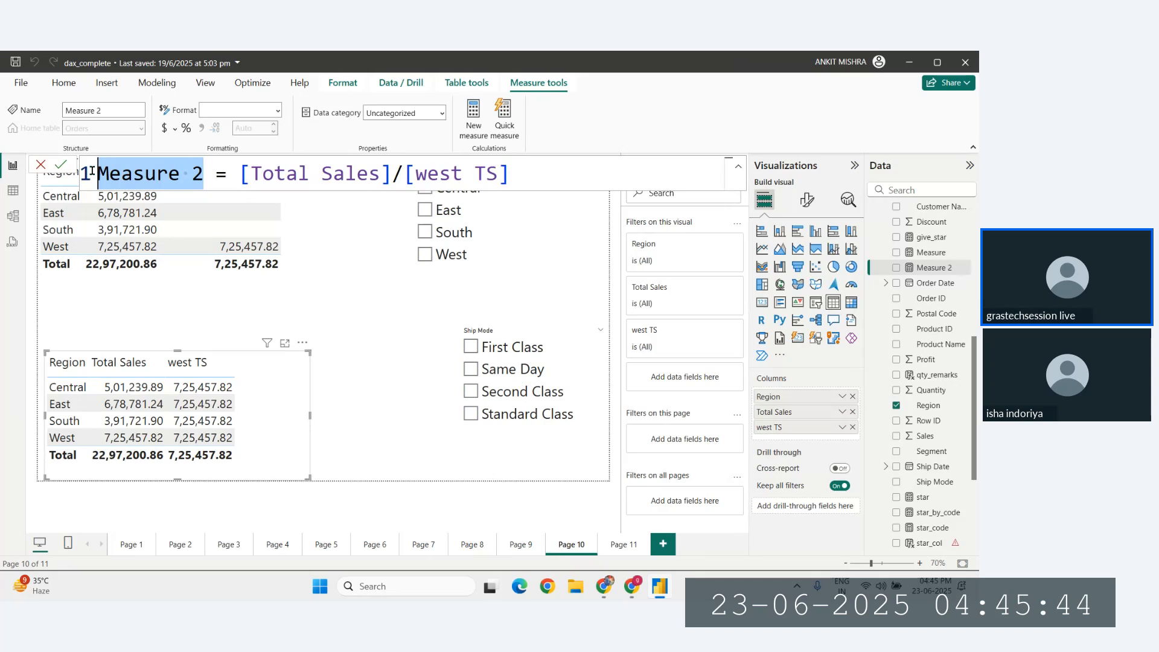
{"action": "key", "text": "BackSpace"}
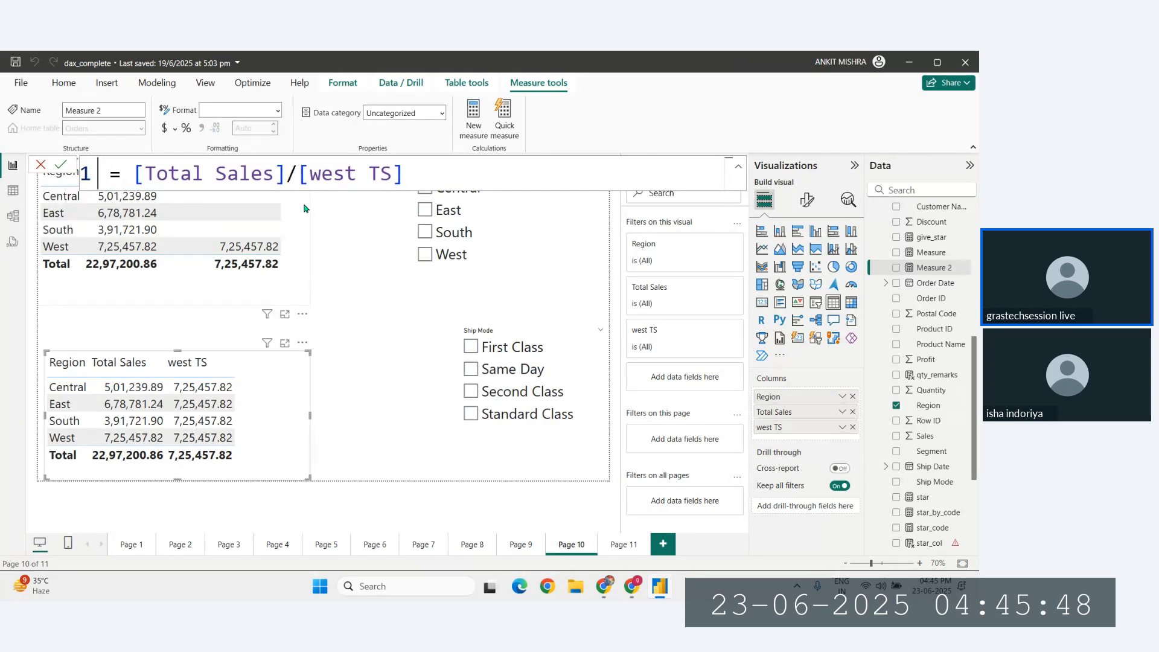
{"action": "type", "text": "reg"}
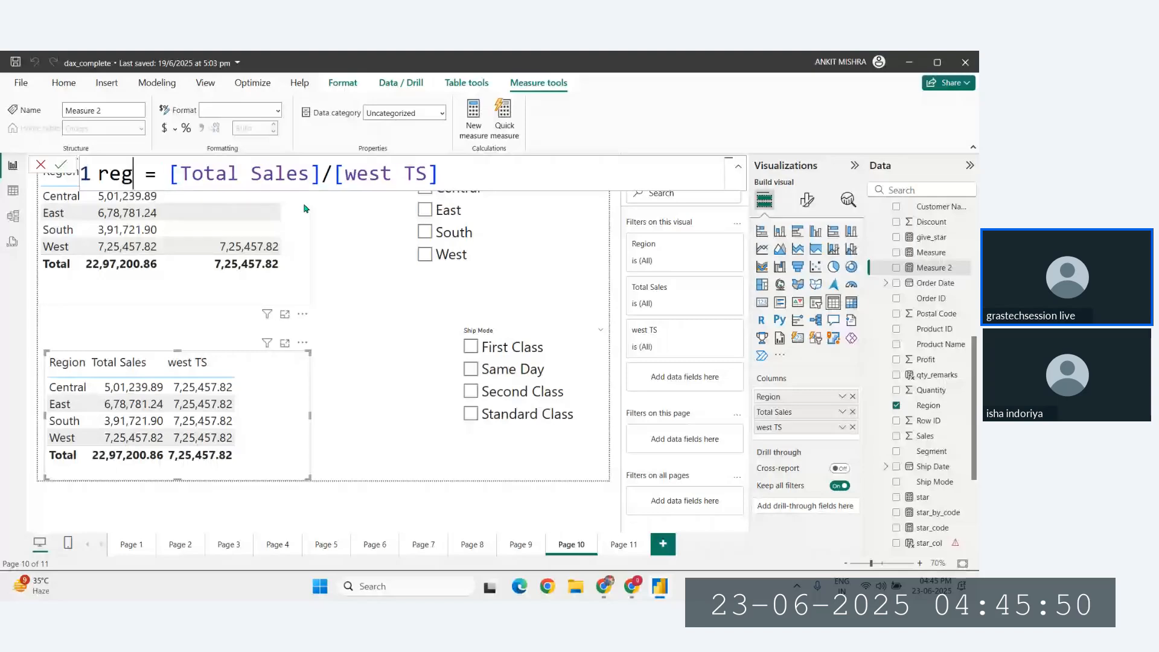
{"action": "key", "text": "BackSpace"}
{"action": "key", "text": "BackSpace"}
{"action": "key", "text": "BackSpace"}
{"action": "type", "text": "oyh"}
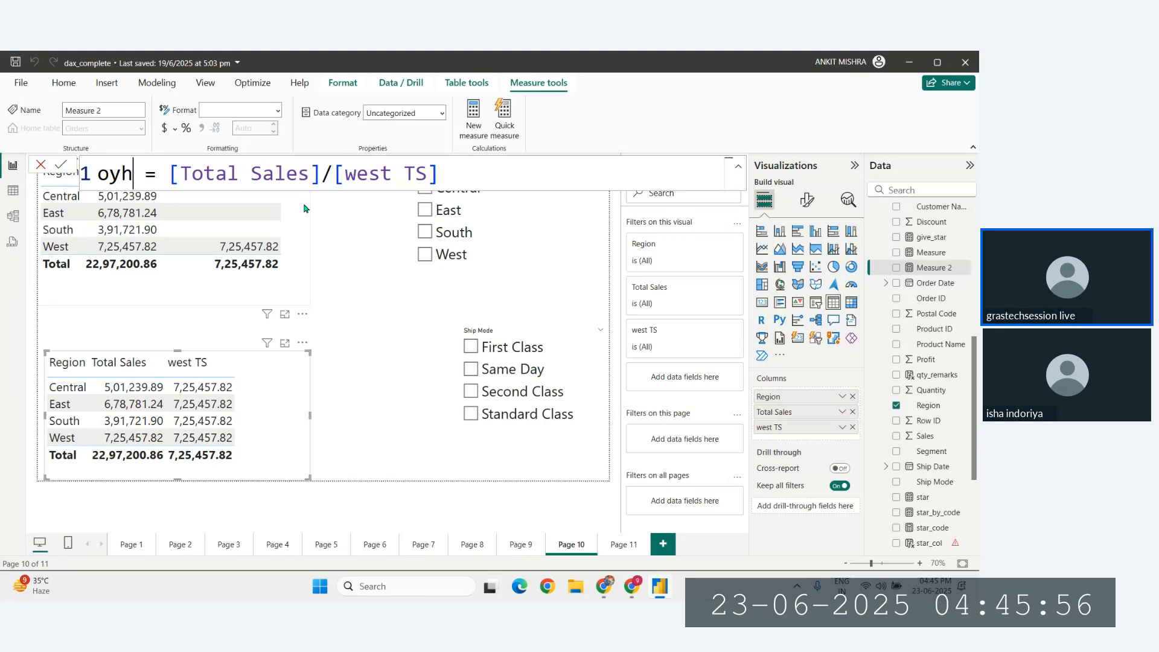
{"action": "key", "text": "BackSpace"}
{"action": "key", "text": "BackSpace"}
{"action": "key", "text": "BackSpace"}
{"action": "type", "text": "Others_towest_"}
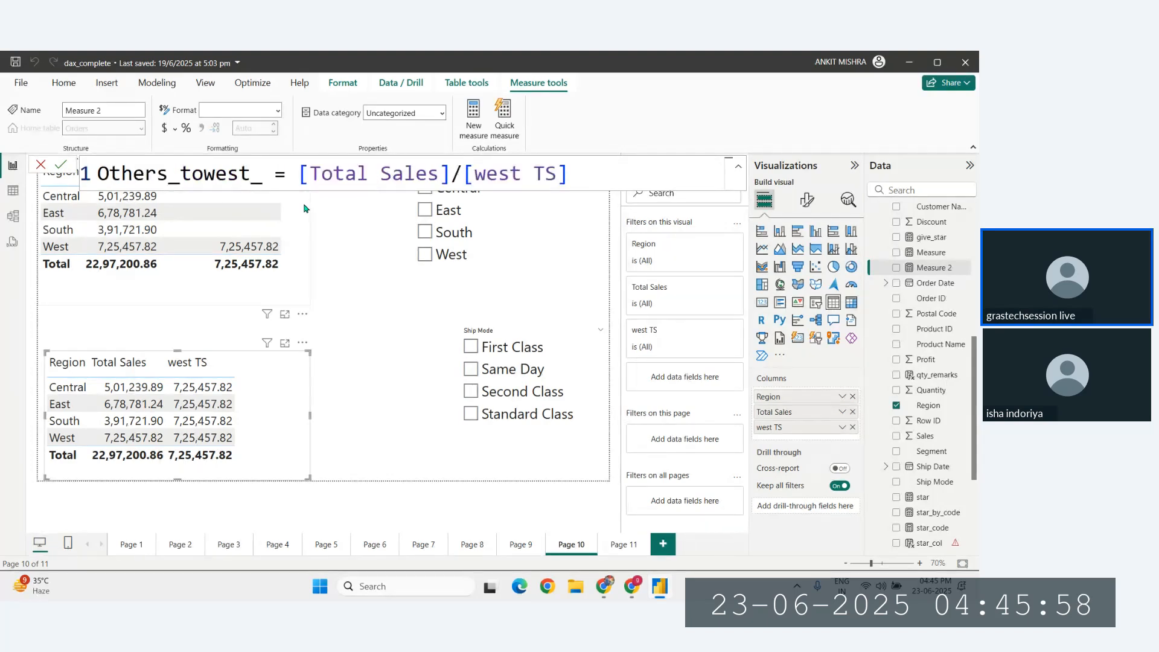
{"action": "type", "text": "rati"}
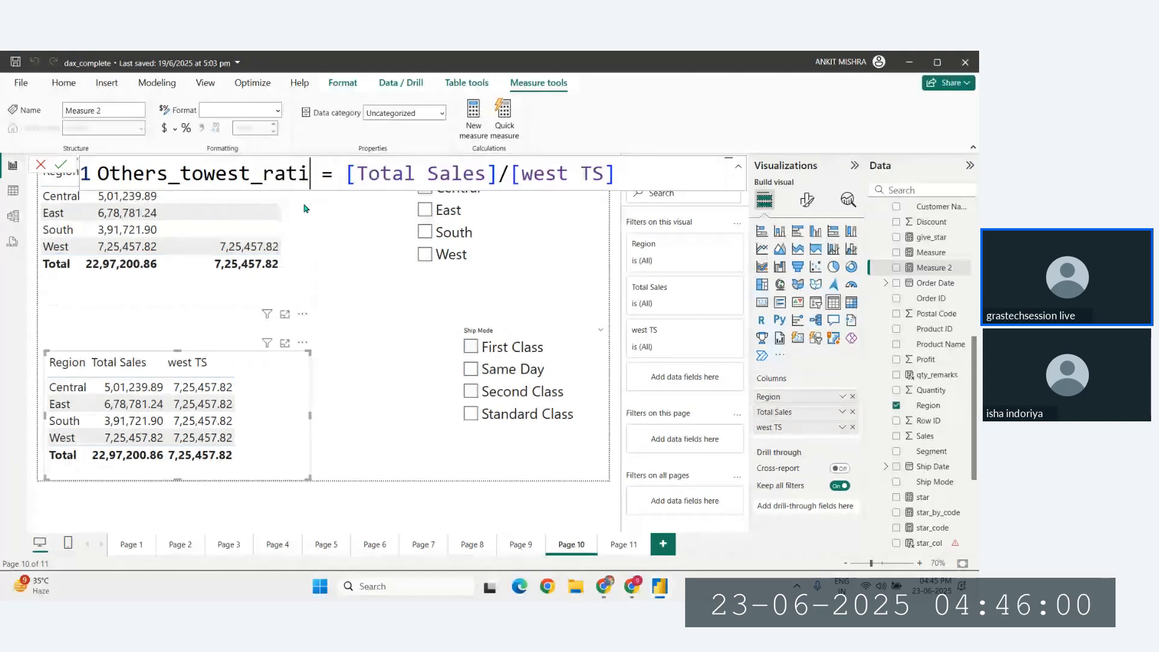
{"action": "type", "text": "o"}
Revise the measure name to Other_Region_to_west_Sales_ratio, commit the formula, and include the measure in the lower region table.
{"action": "left_click", "coordinate": [168, 177]}
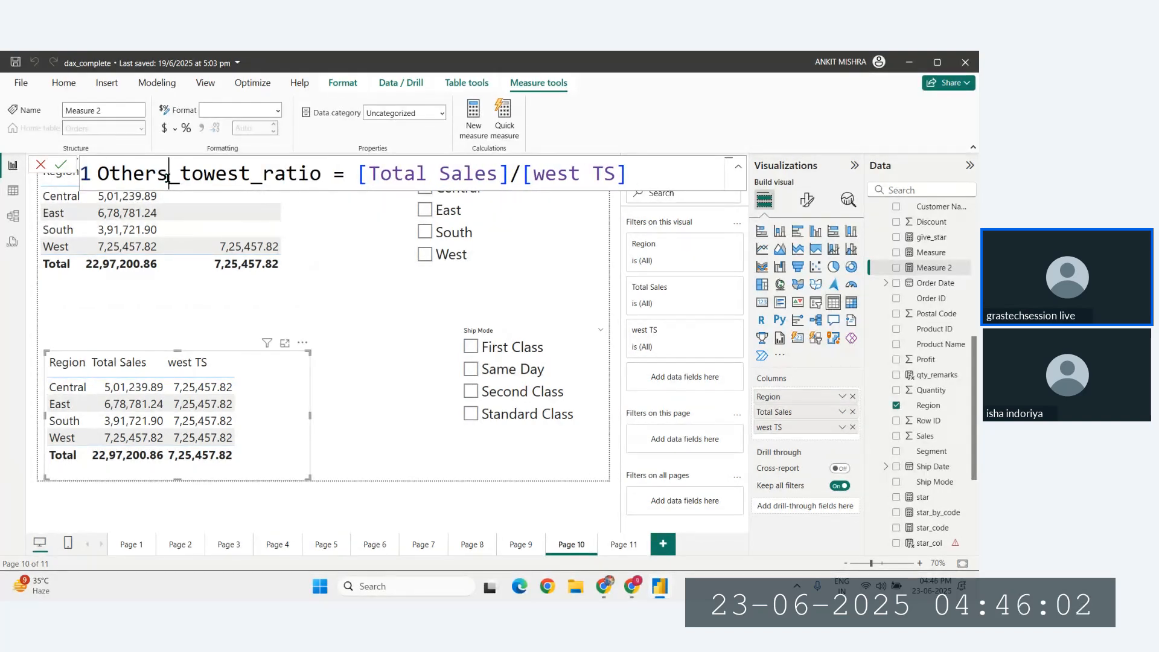
{"action": "double_click", "coordinate": [168, 176]}
{"action": "left_click", "coordinate": [168, 176]}
{"action": "key", "text": "BackSpace"}
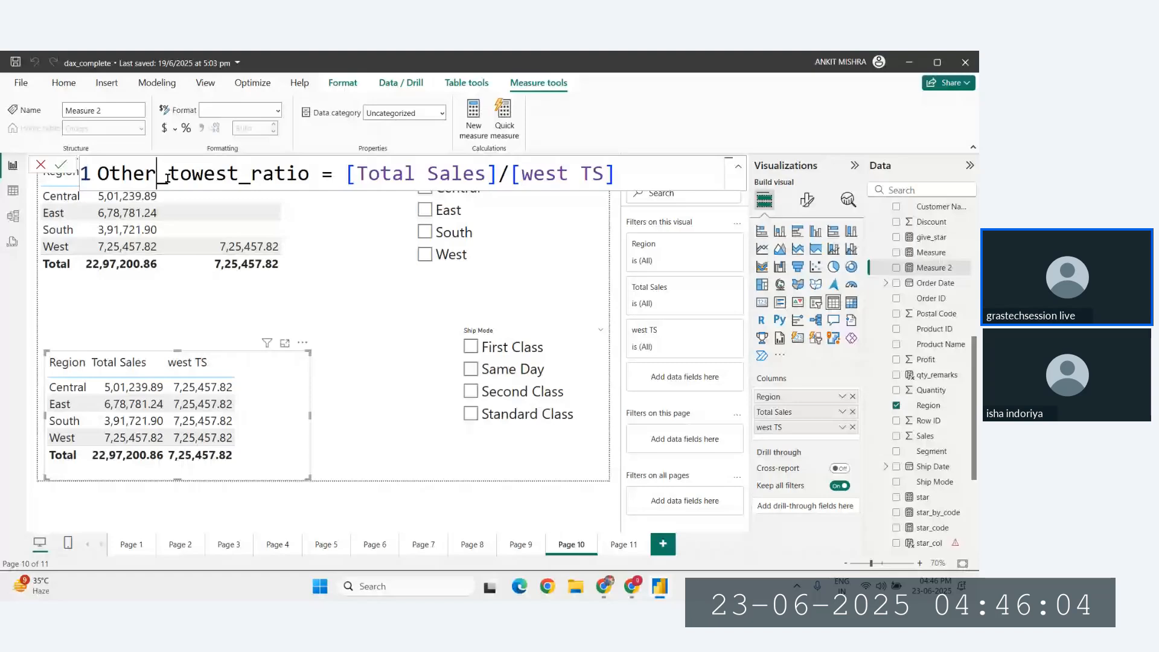
{"action": "type", "text": "_Region"}
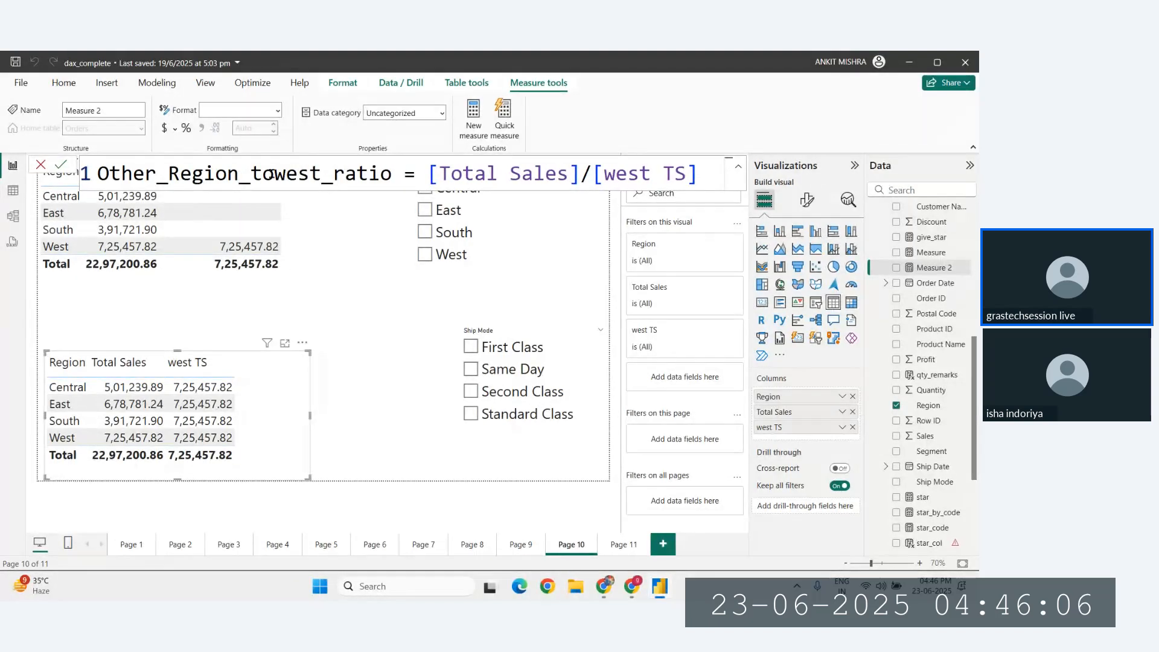
{"action": "left_click", "coordinate": [274, 174]}
{"action": "type", "text": "_"}
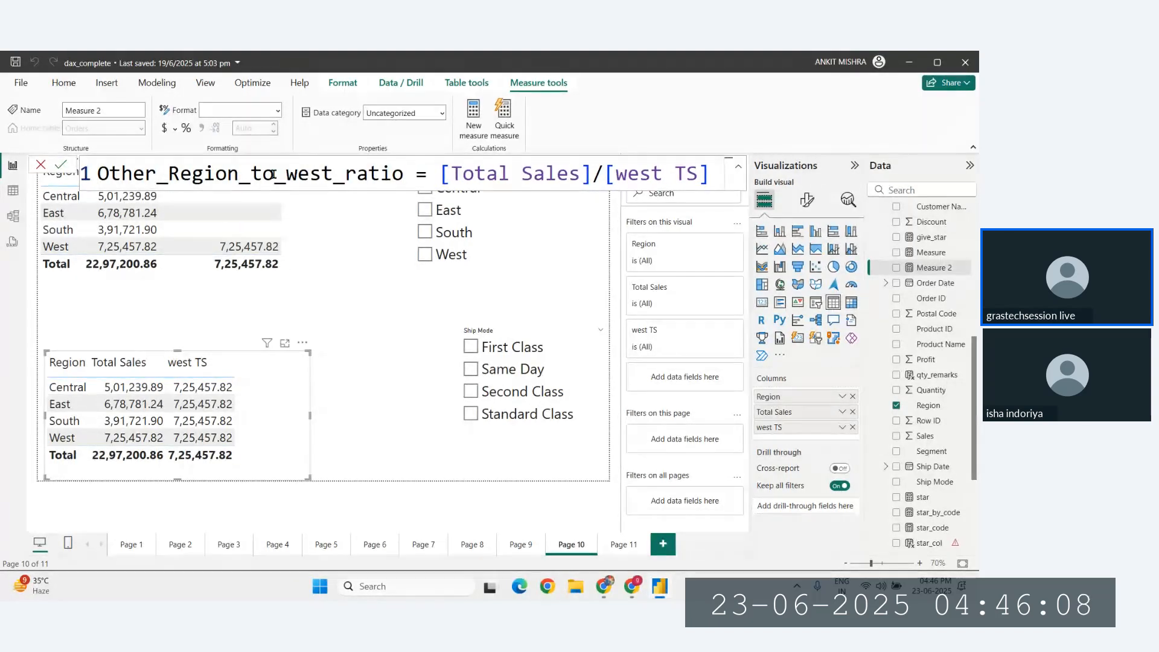
{"action": "left_click", "coordinate": [333, 175]}
{"action": "type", "text": "_Sales"}
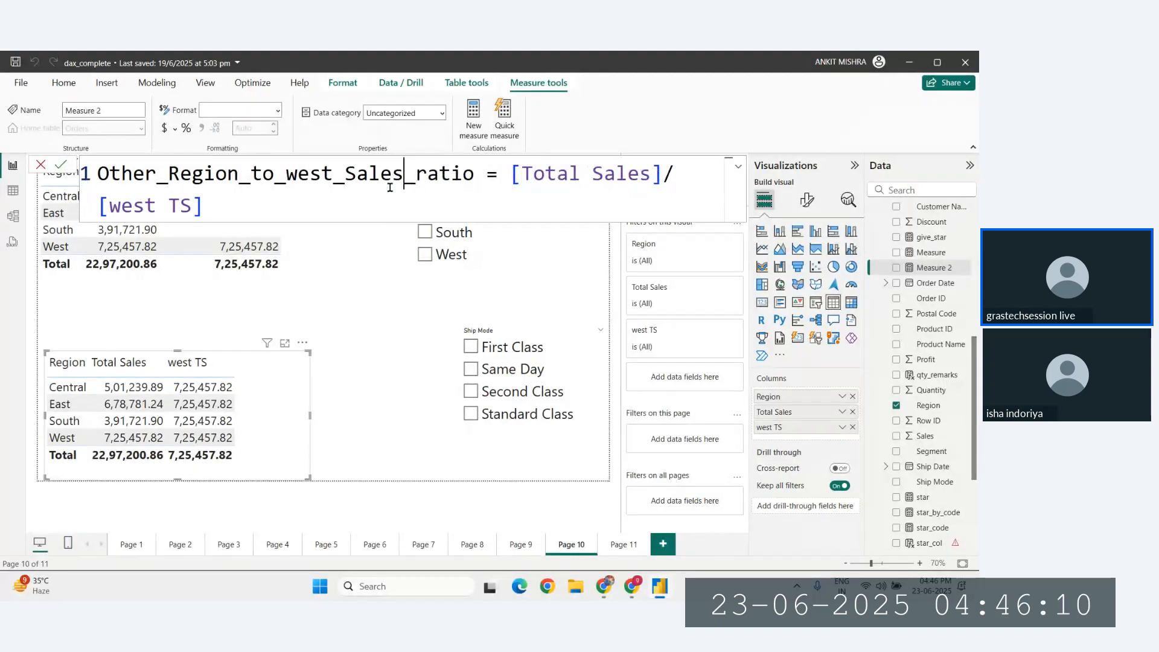
{"action": "left_click", "coordinate": [322, 205]}
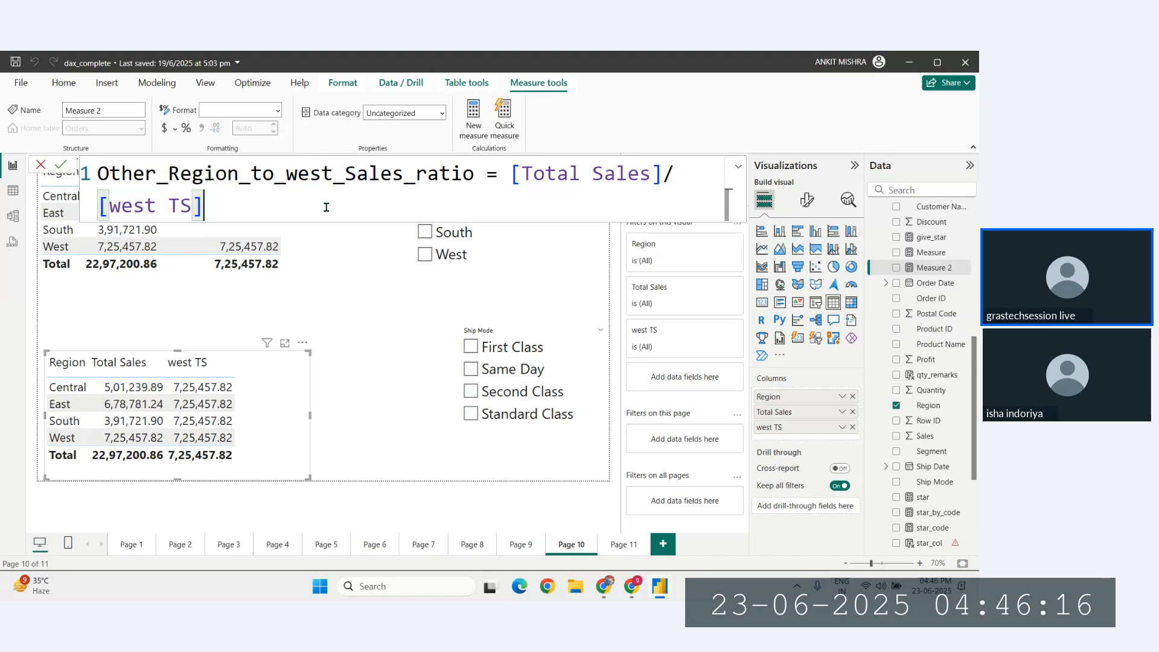
{"action": "key", "text": "Return"}
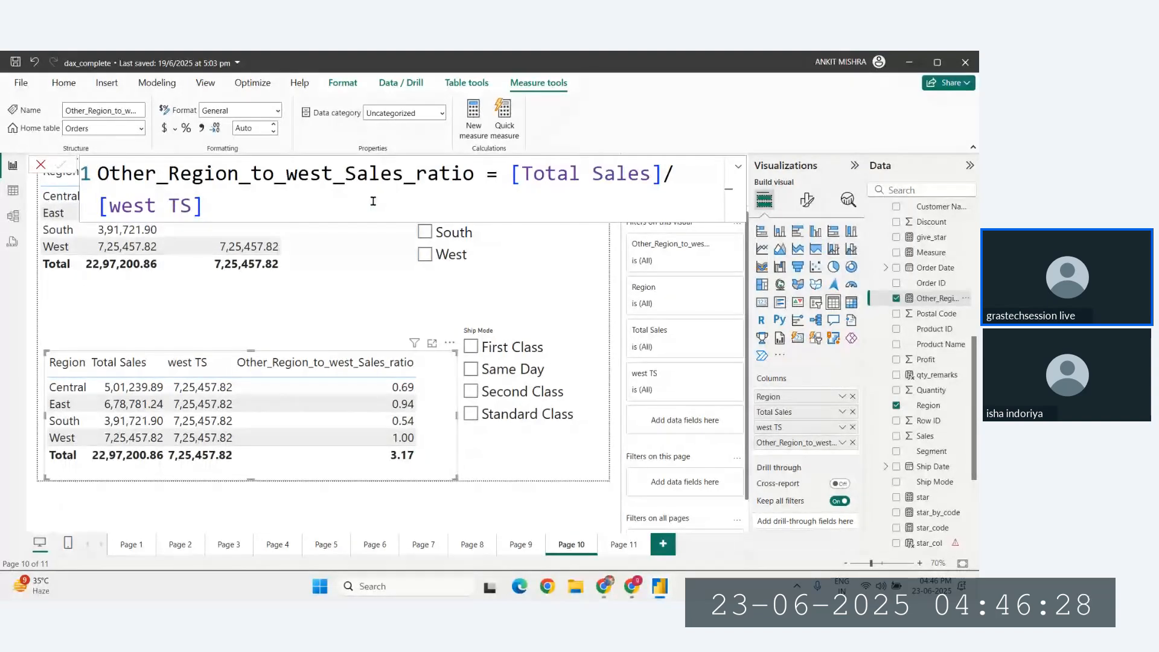
Format the Other_Region_to_west_Sales_ratio measure as a percentage and remove west TS from the lower table.
{"action": "left_click", "coordinate": [350, 294]}
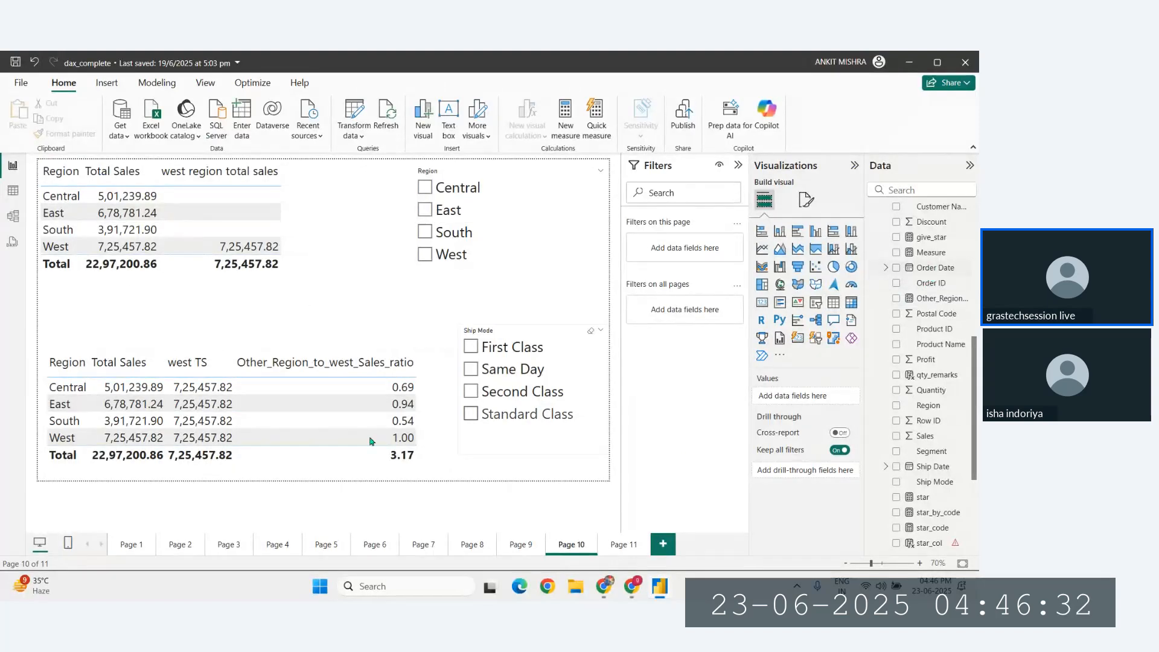
{"action": "left_click", "coordinate": [438, 419]}
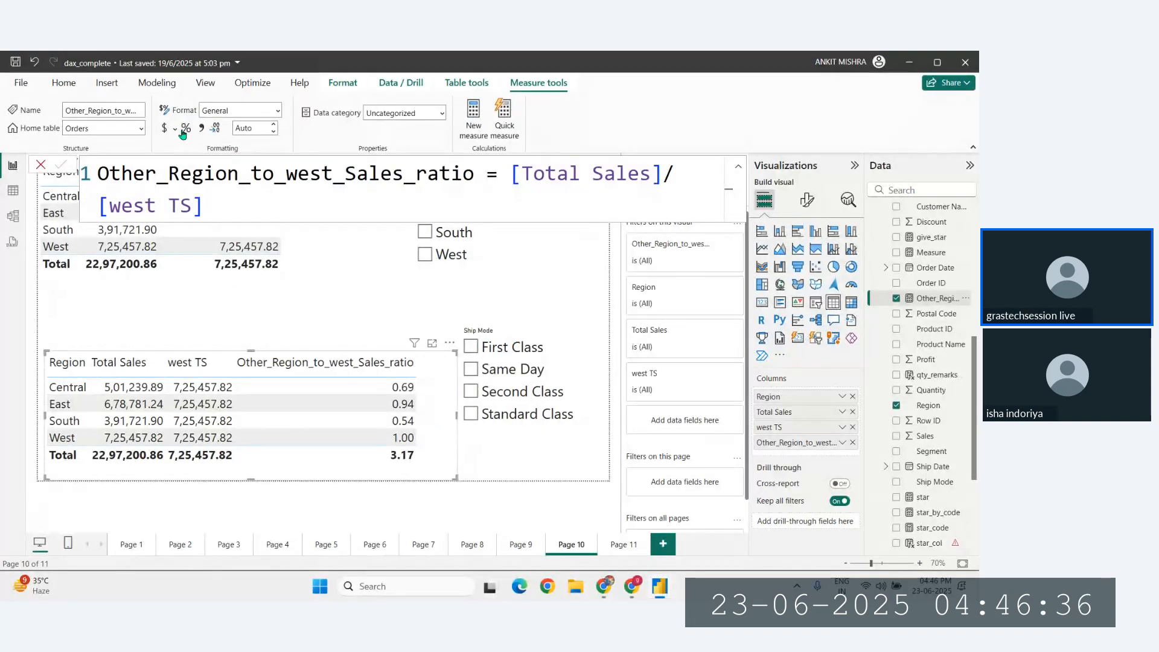
{"action": "left_click", "coordinate": [185, 131]}
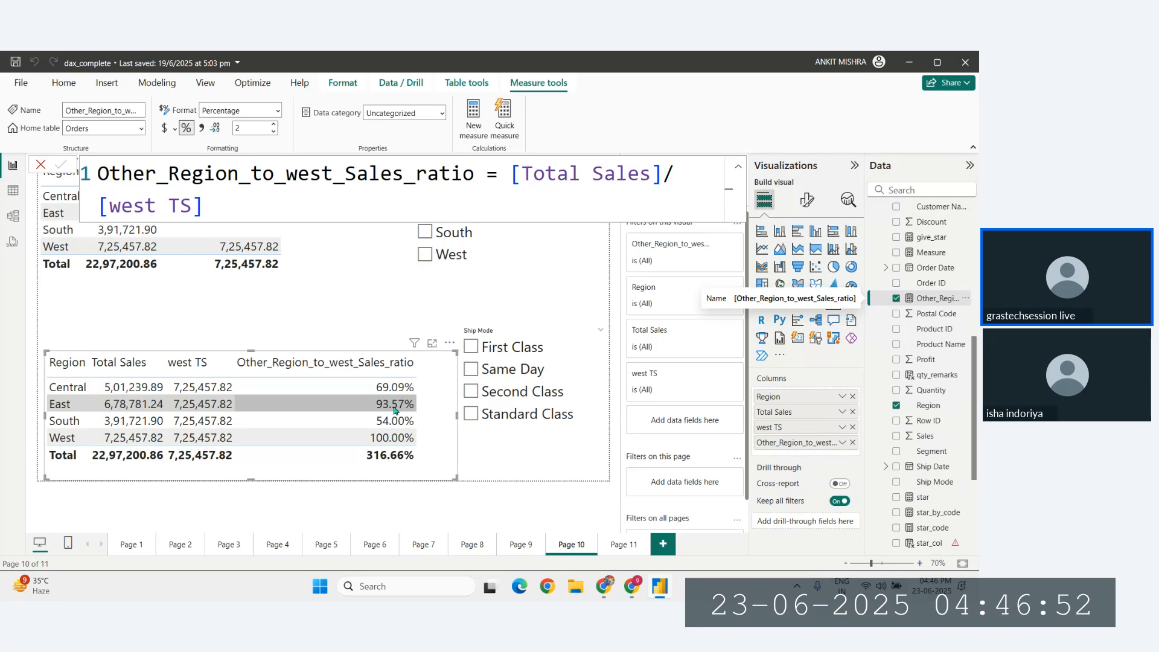
{"action": "left_click", "coordinate": [854, 428]}
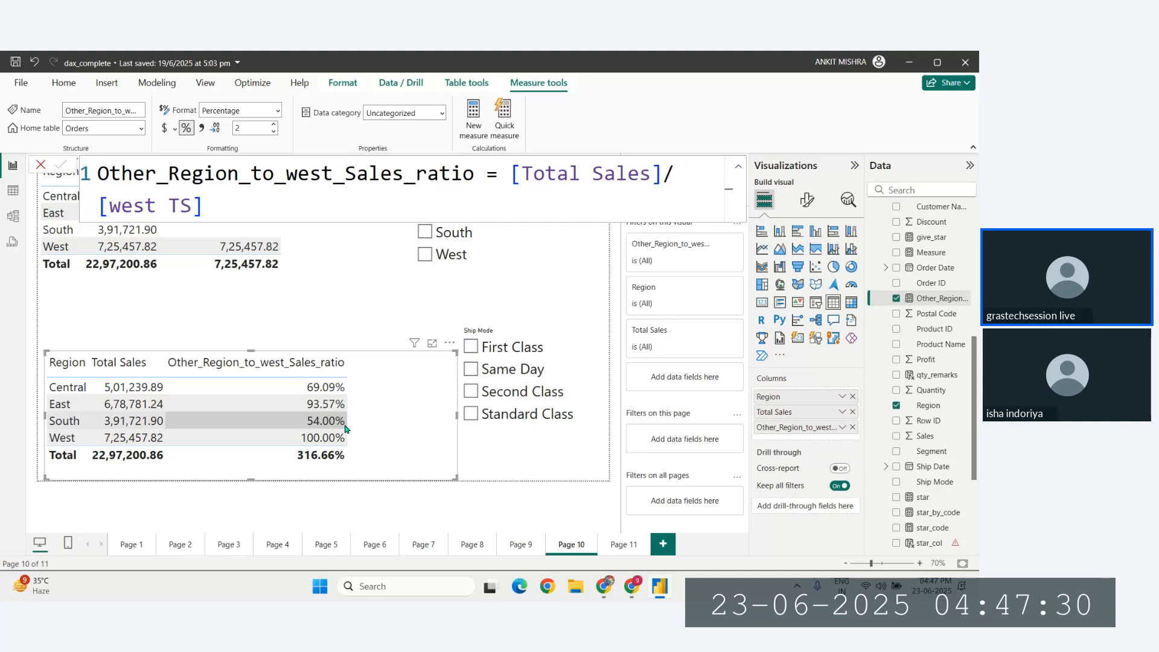
Go to Page 11 and create a new measure in the Orders table.
{"action": "left_click", "coordinate": [622, 544]}
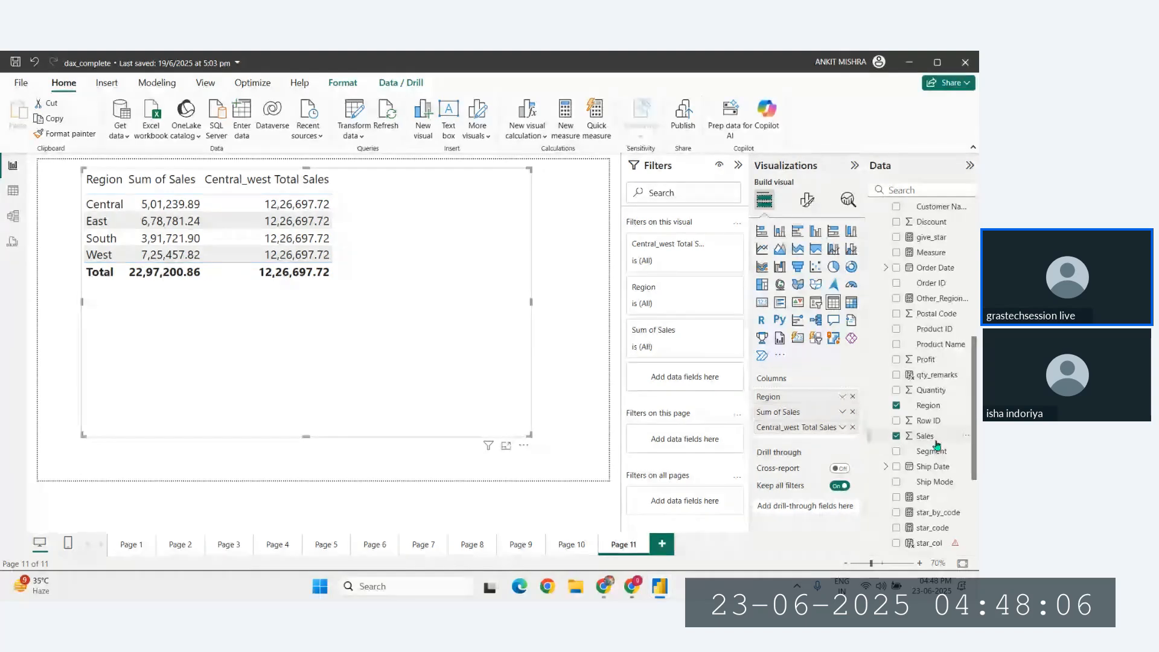
{"action": "scroll", "coordinate": [939, 276], "scroll_direction": "up", "scroll_amount": 5}
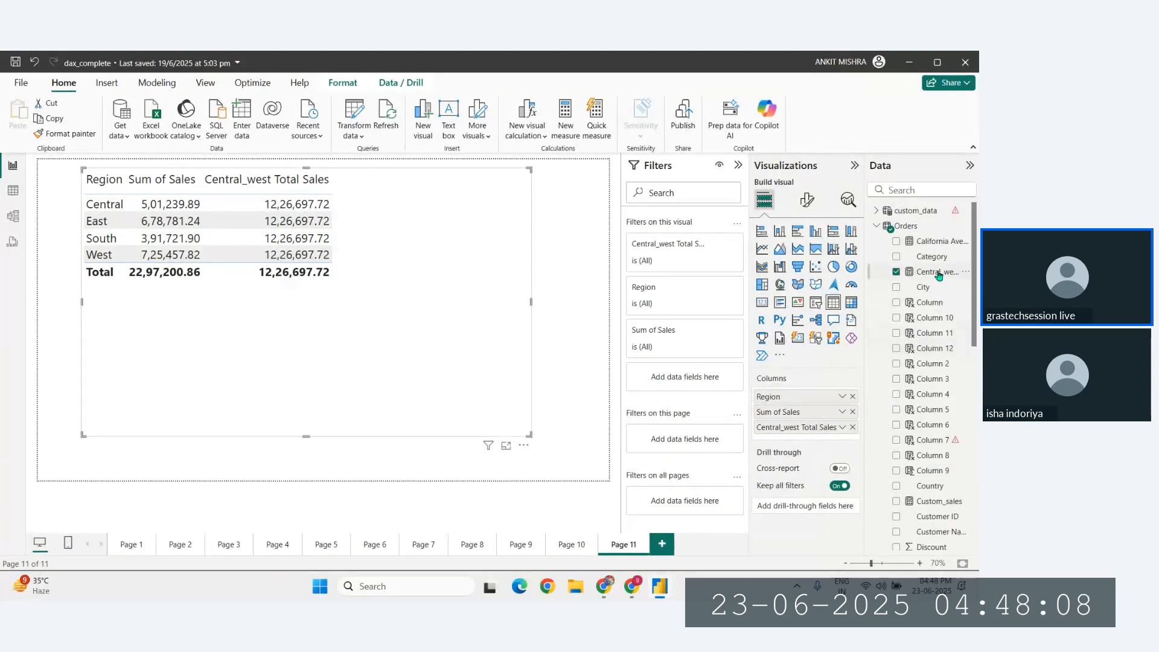
{"action": "left_click", "coordinate": [937, 272]}
{"action": "left_click", "coordinate": [380, 85]}
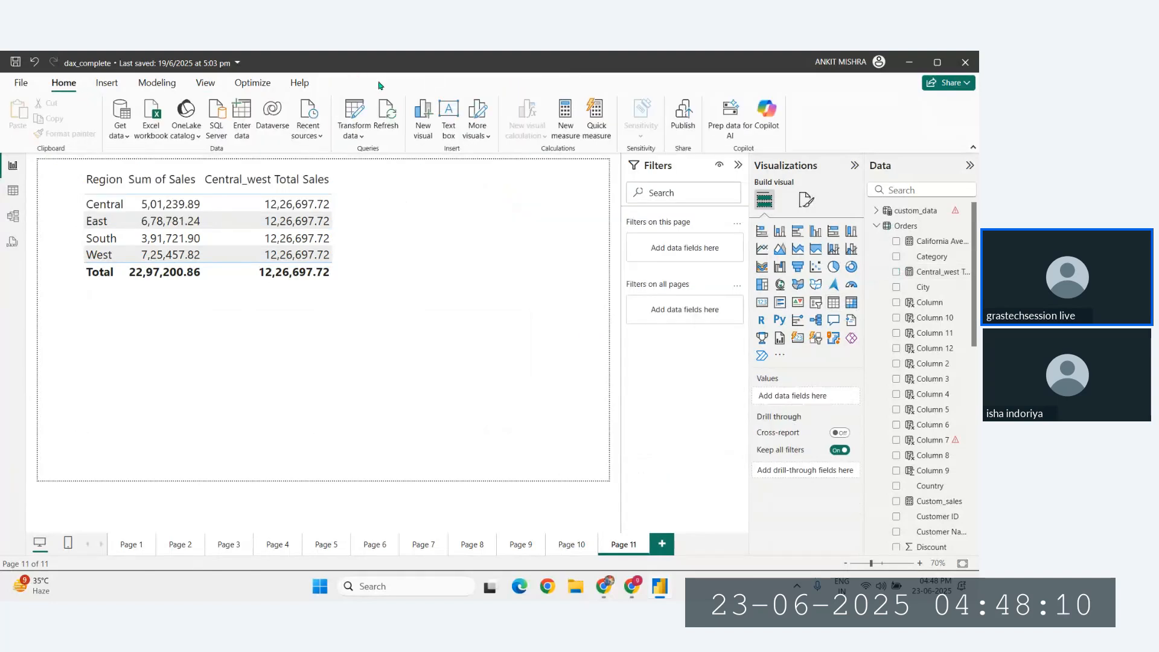
{"action": "left_click", "coordinate": [563, 128]}
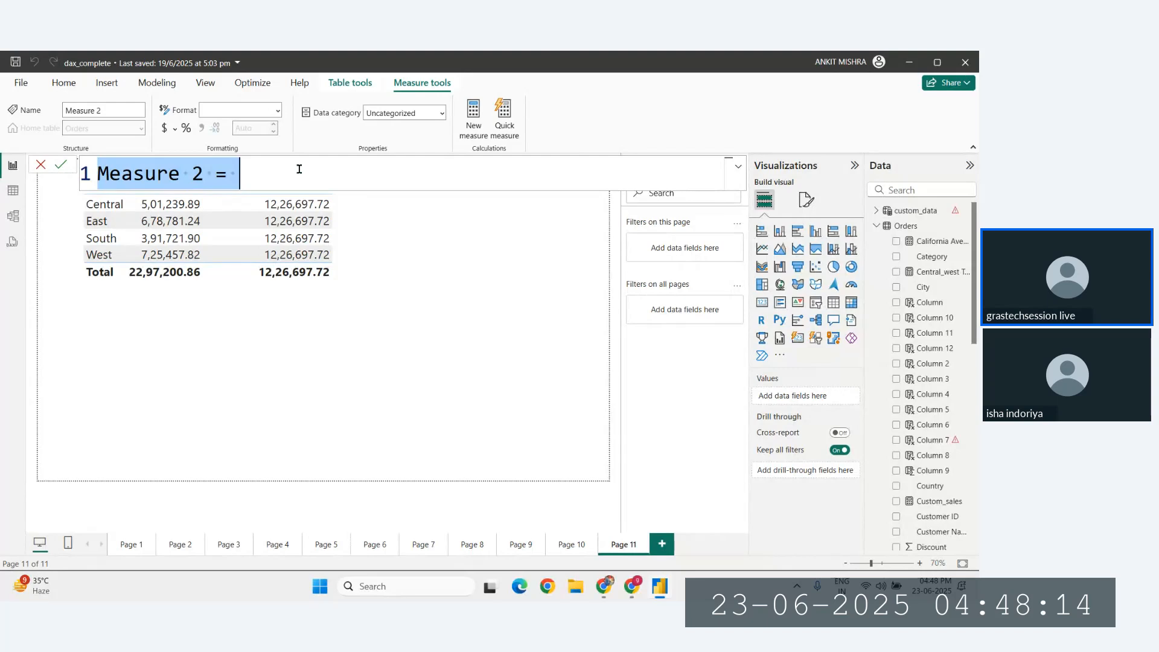
Name the measure central_west_sales and begin its formula with SUMX(FILTER(Orders,Orders[Region].
{"action": "key", "text": "BackSpace"}
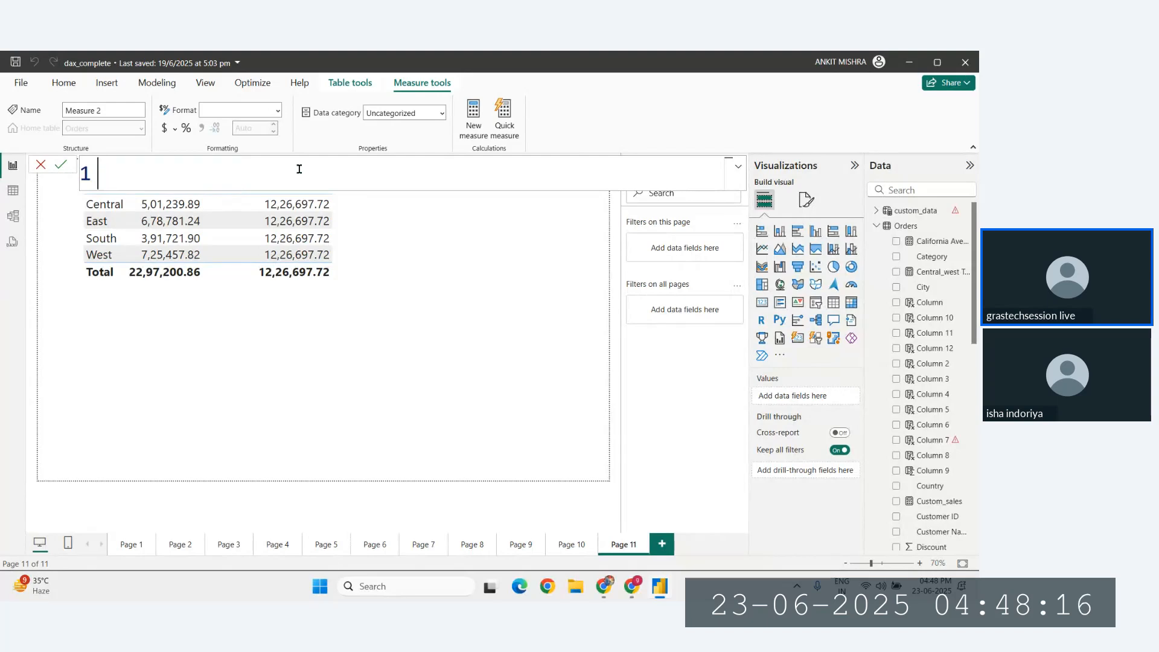
{"action": "type", "text": "central"}
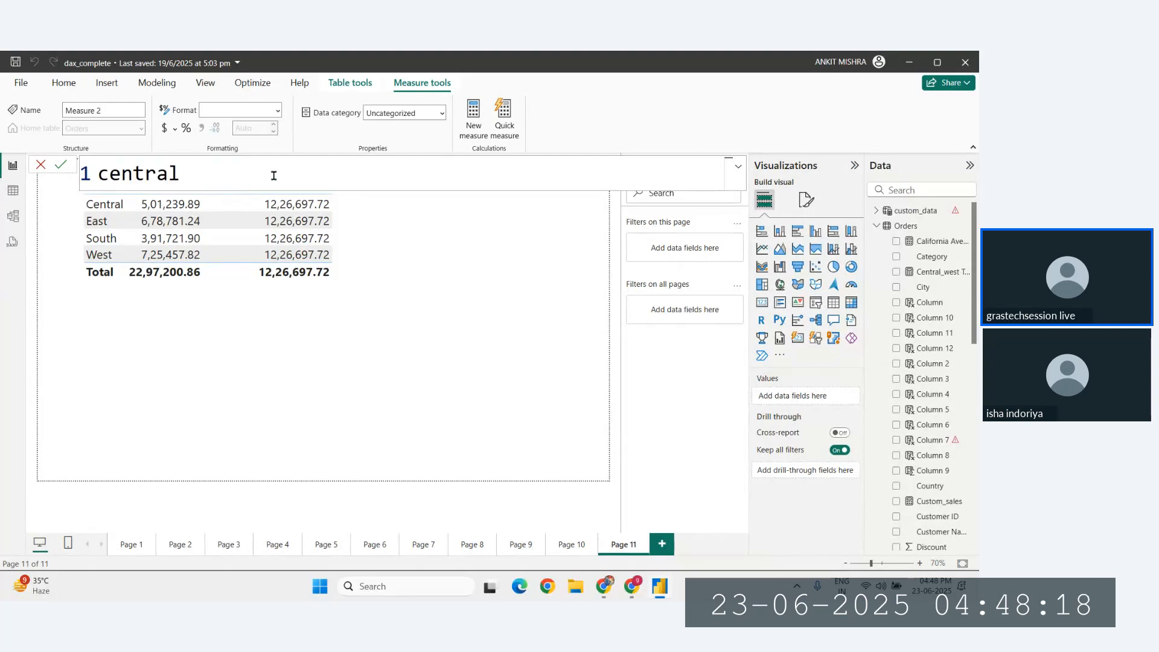
{"action": "type", "text": "_west"}
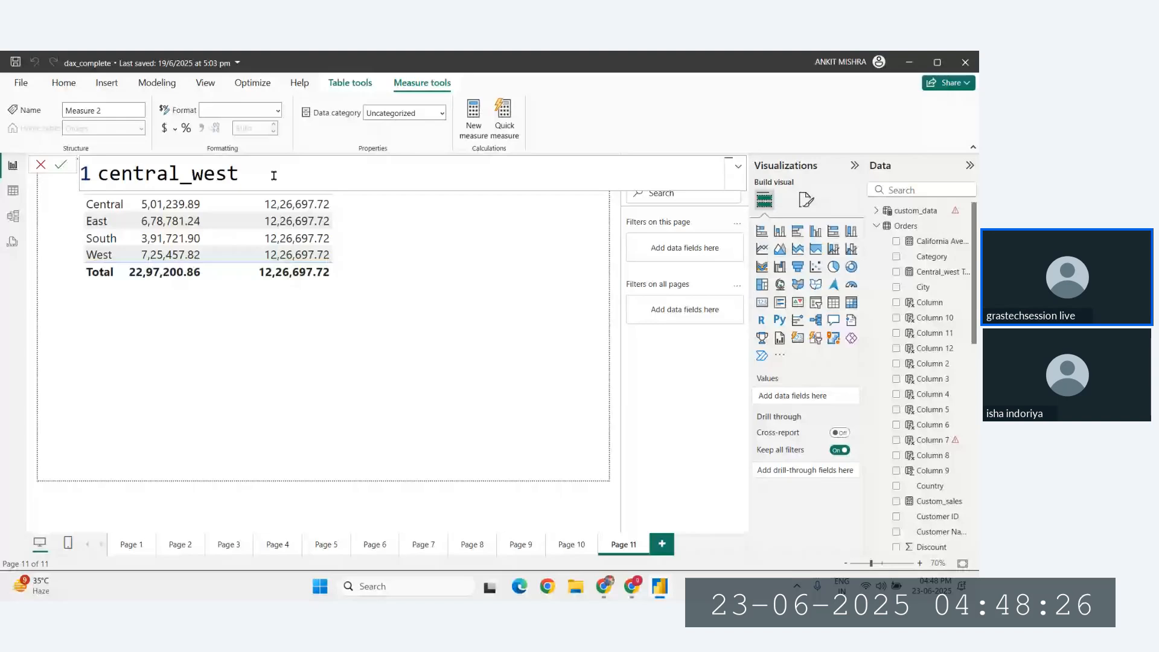
{"action": "type", "text": "_sales = SUMX(FILTER(ord"}
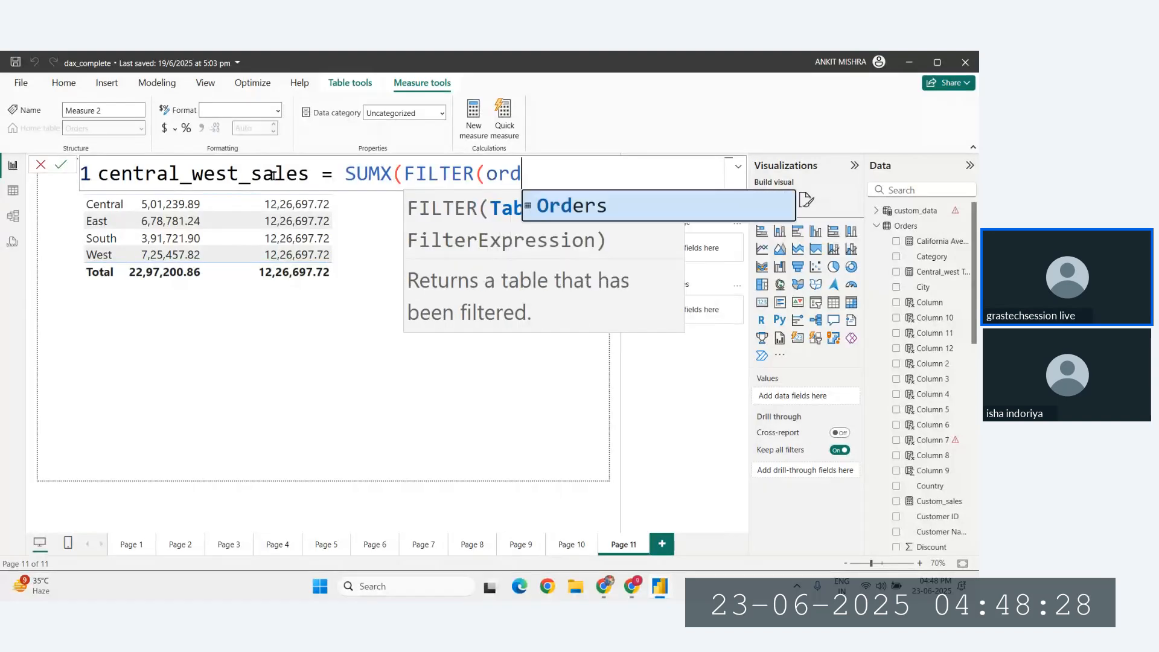
{"action": "key", "text": "Tab"}
{"action": "type", "text": ",reg"}
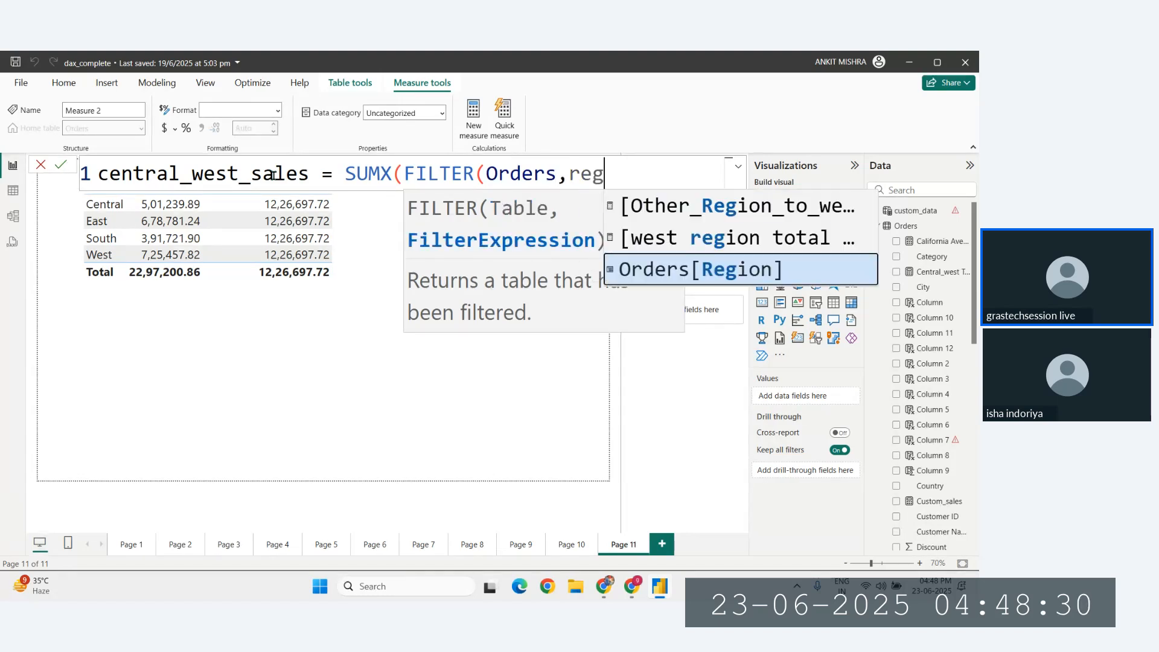
{"action": "key", "text": "Tab"}
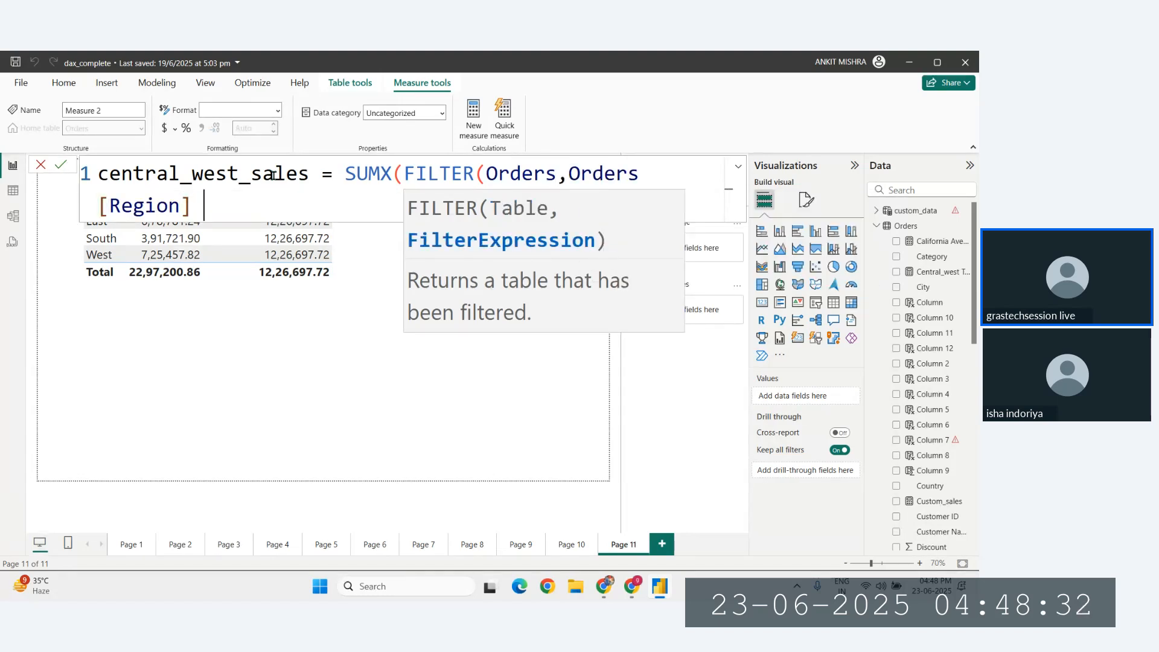
Complete the FILTER condition so that Region is in {"West","Central"} and close the FILTER call.
{"action": "type", "text": "in {\"W"}
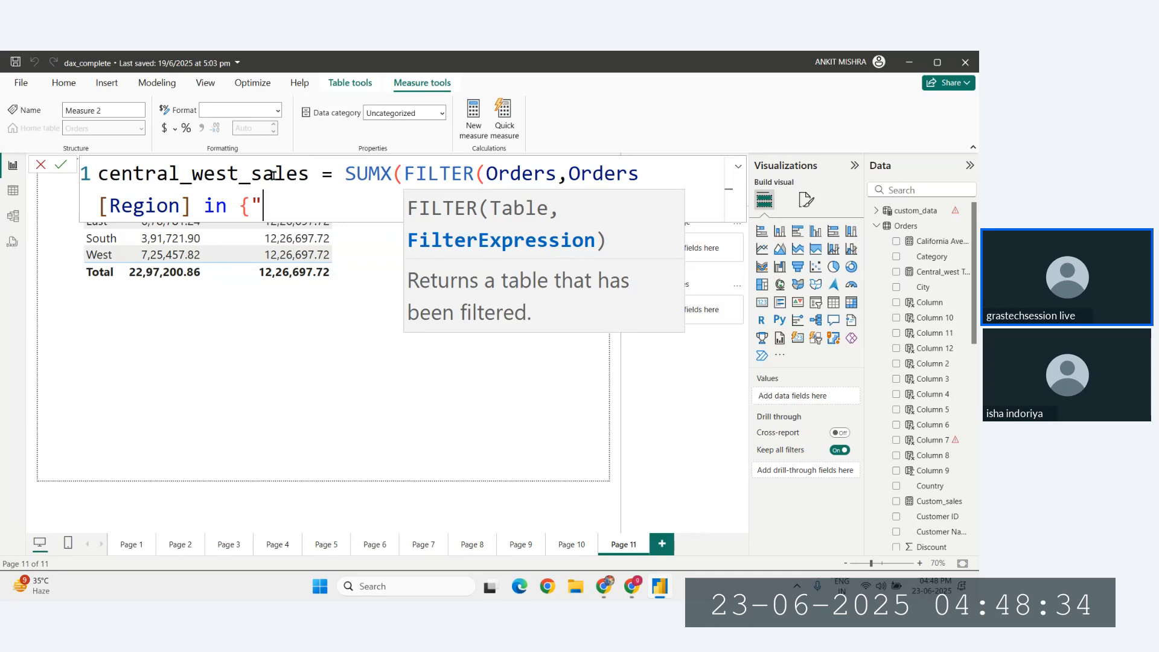
{"action": "type", "text": "est\",\"Centr"}
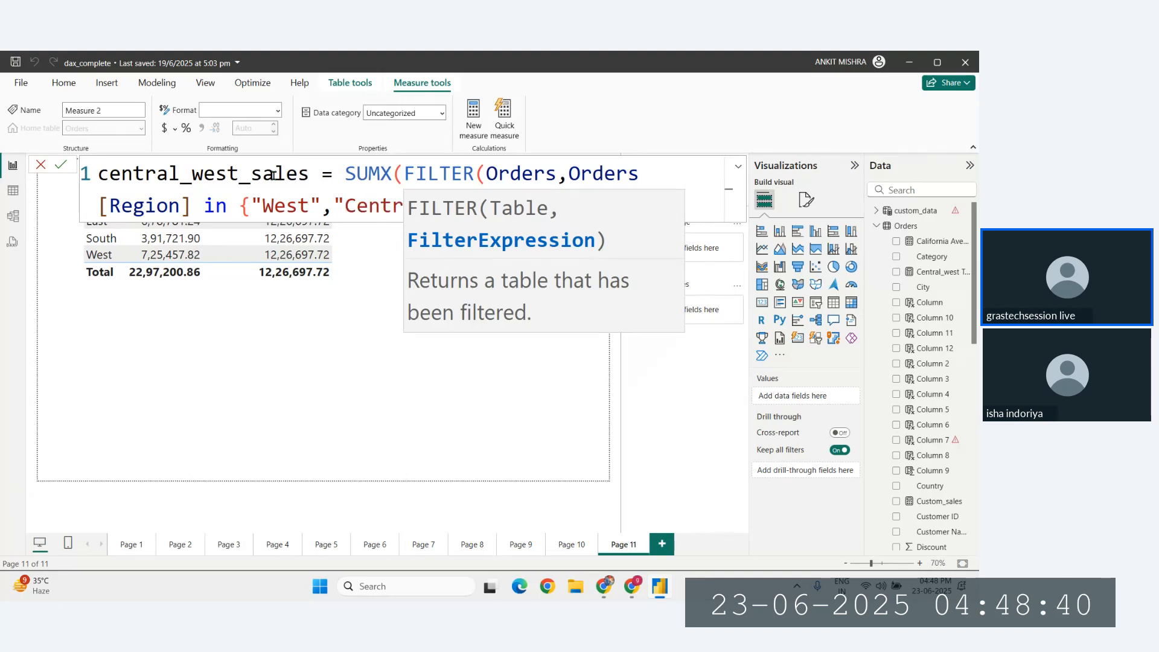
{"action": "type", "text": "al\""}
{"action": "left_click", "coordinate": [321, 205]}
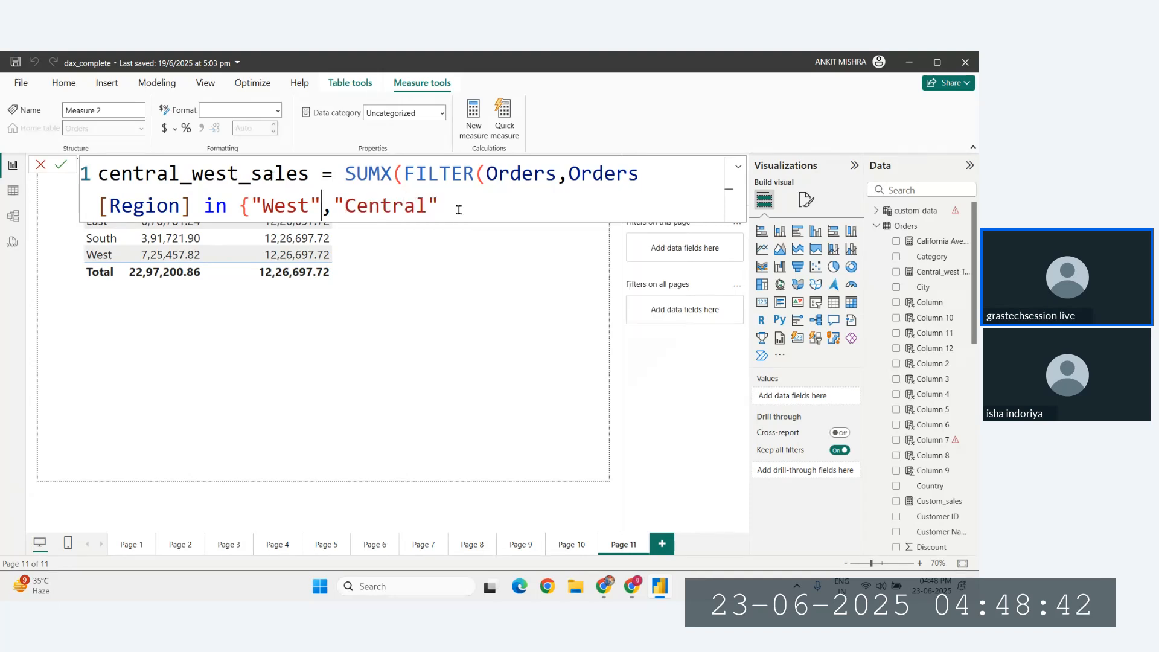
{"action": "left_click", "coordinate": [461, 210]}
{"action": "type", "text": "})"}
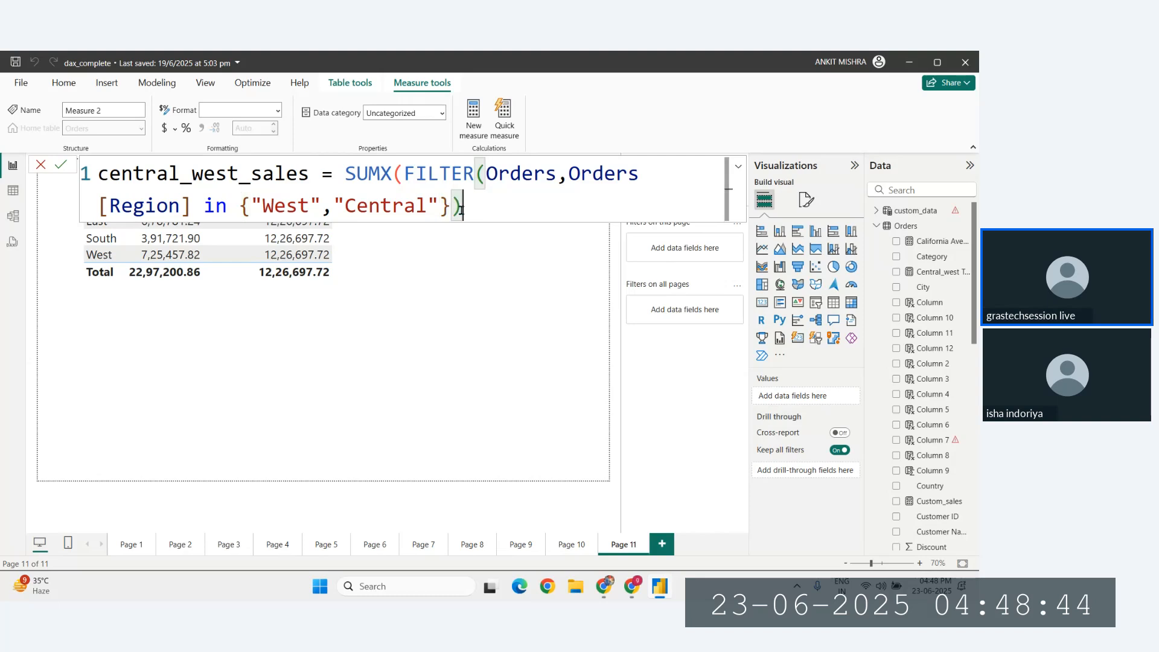
Finish the central_west_sales formula with Orders[Sales] as the SUMX expression, commit the measure and add it to the regional sales table.
{"action": "type", "text": ","}
{"action": "type", "text": "s"}
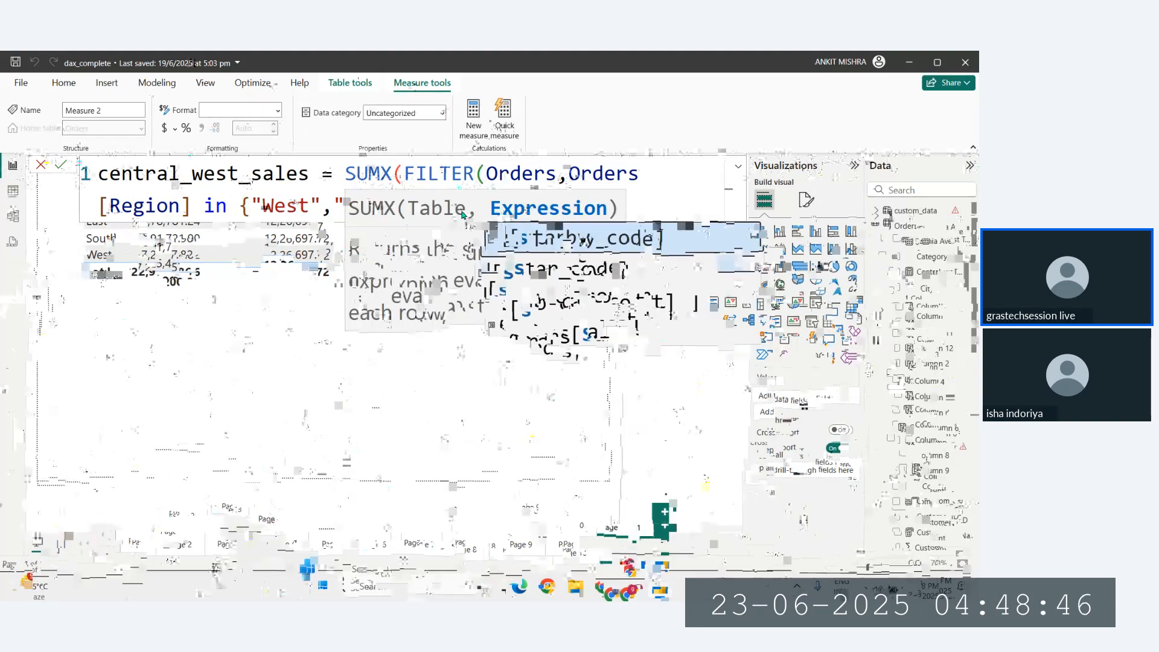
{"action": "key", "text": "BackSpace"}
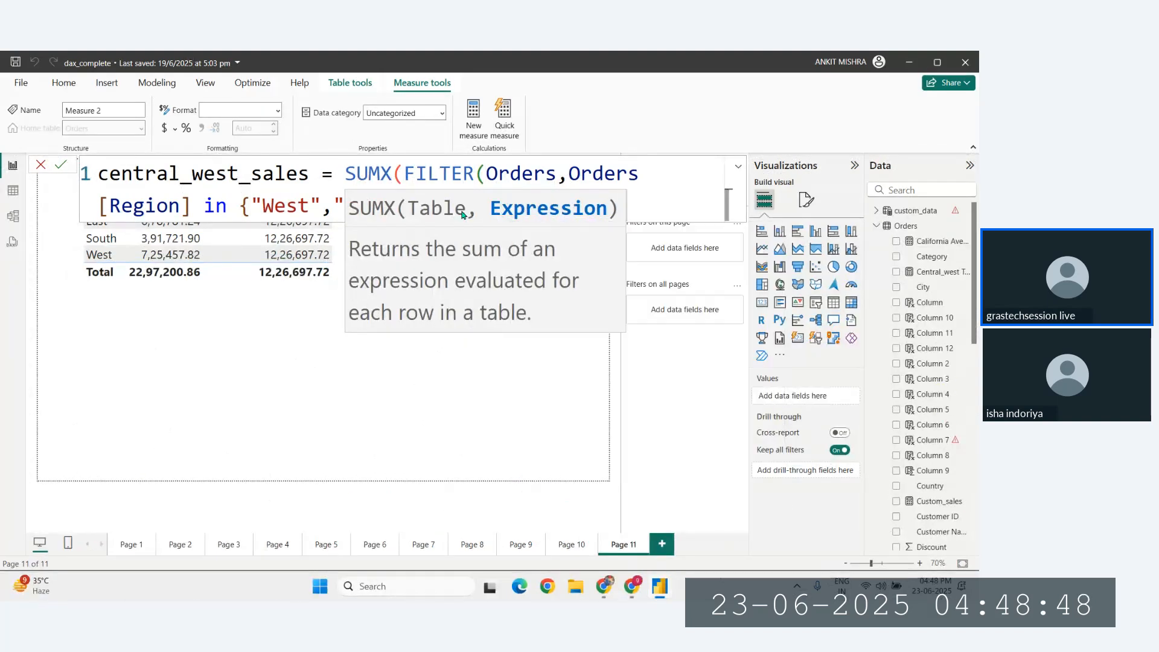
{"action": "type", "text": "),Orders[Sales"}
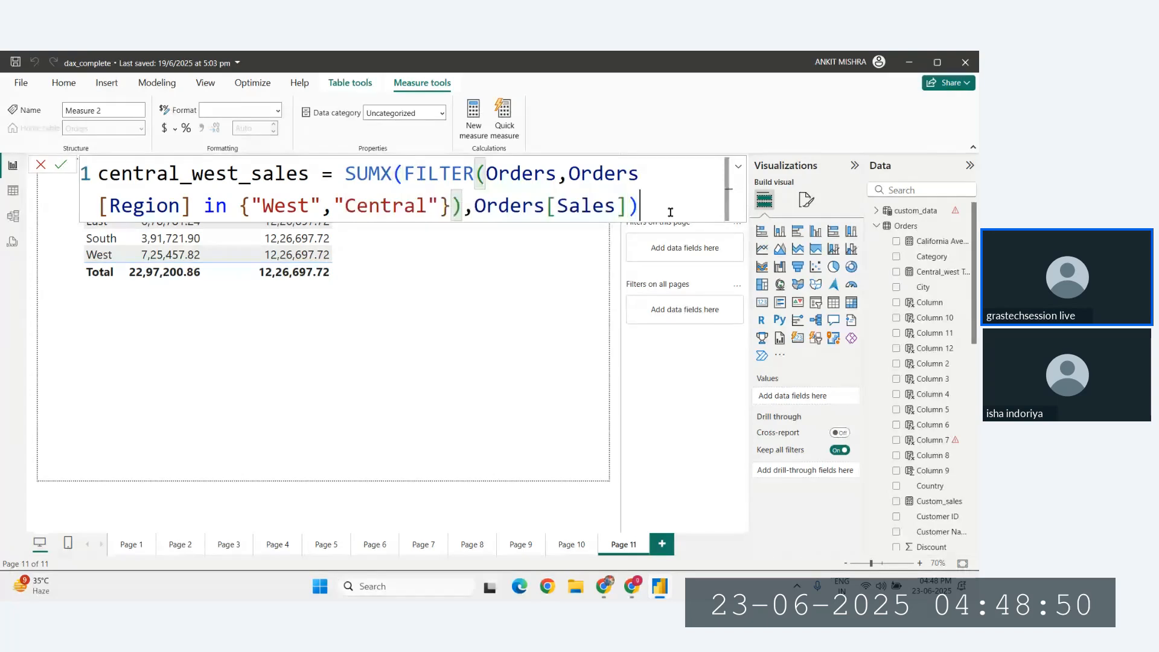
{"action": "key", "text": "Return"}
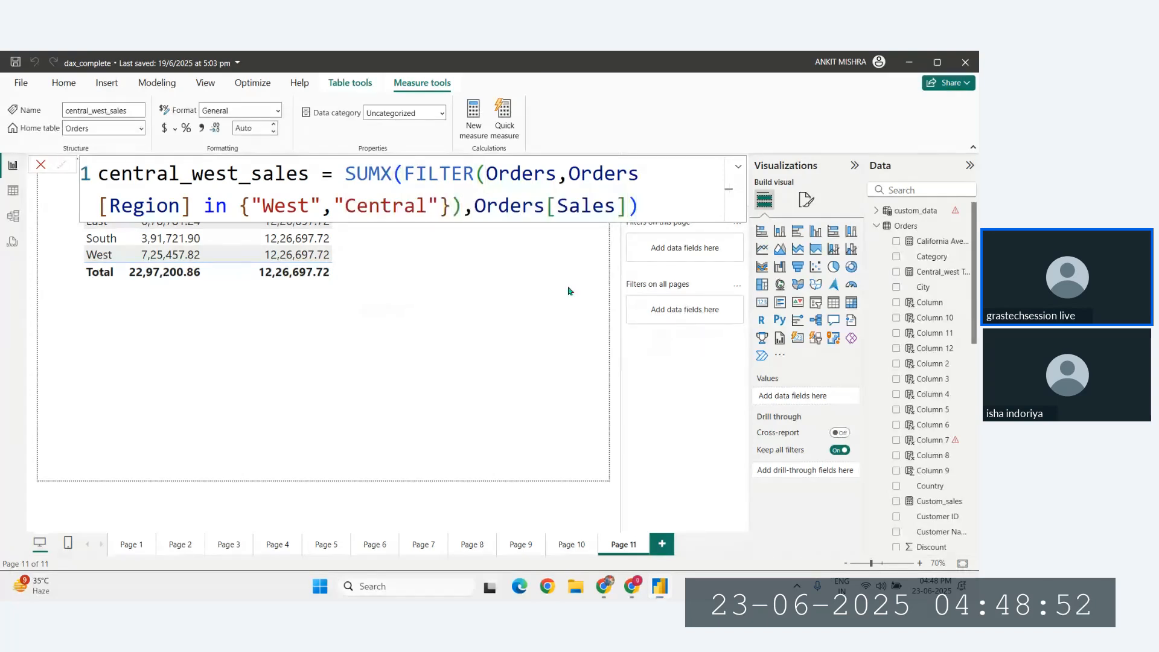
{"action": "left_click_drag", "start_coordinate": [937, 289], "coordinate": [489, 300]}
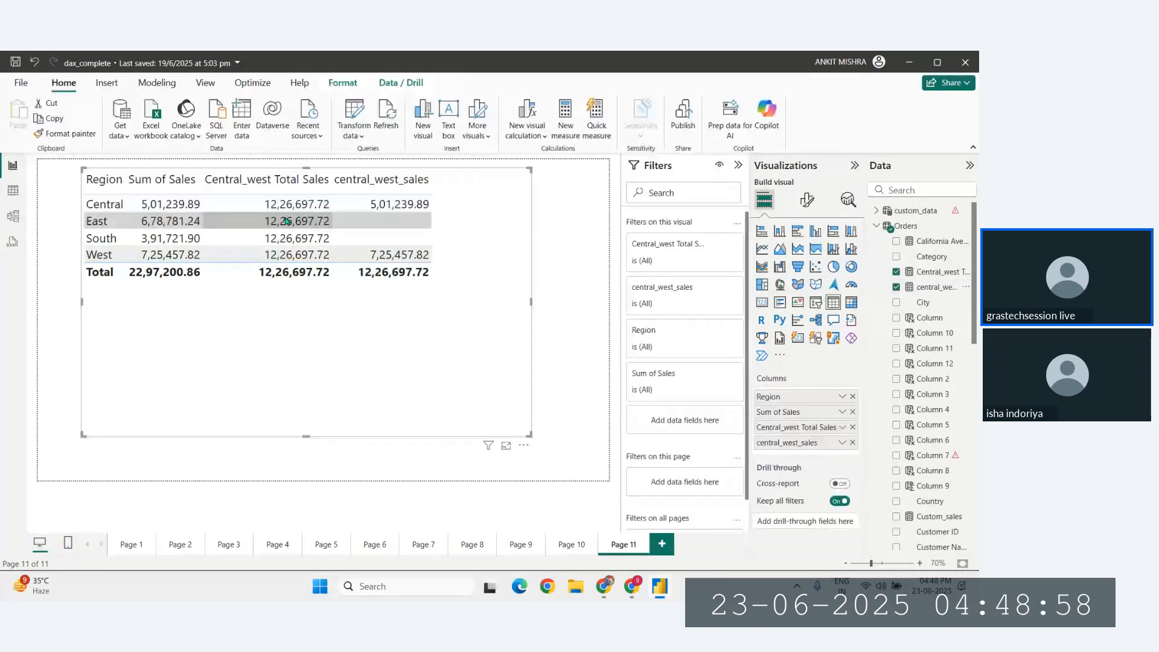
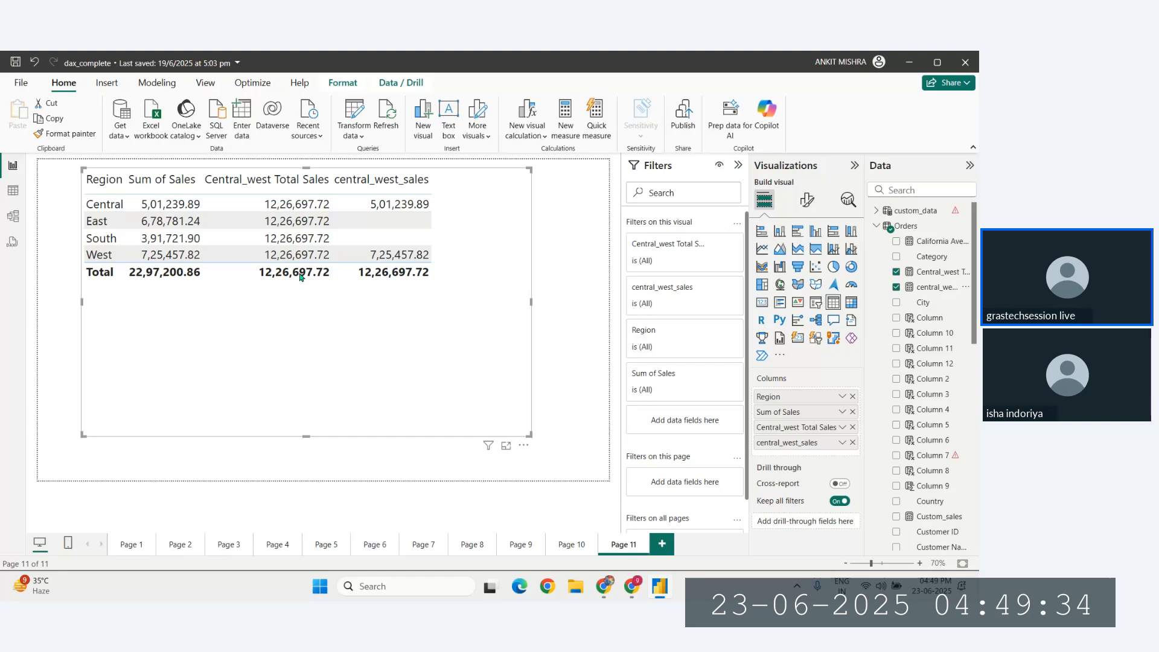
Open Paint and bring its blank canvas to the front.
{"action": "left_click", "coordinate": [378, 588]}
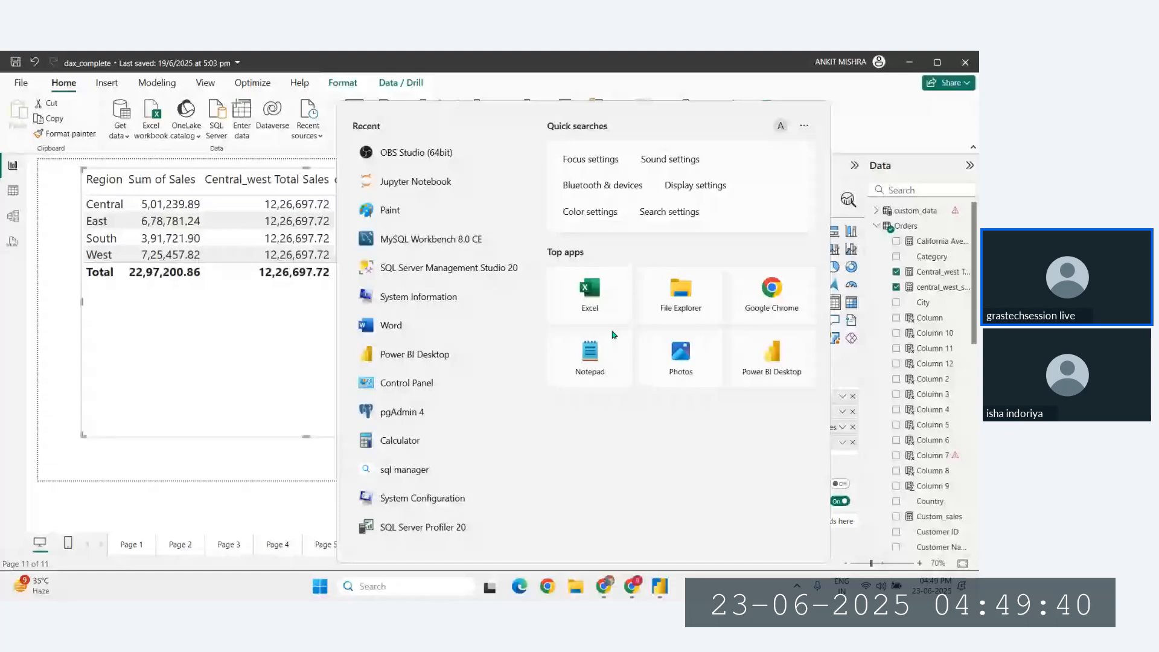
{"action": "left_click", "coordinate": [613, 302]}
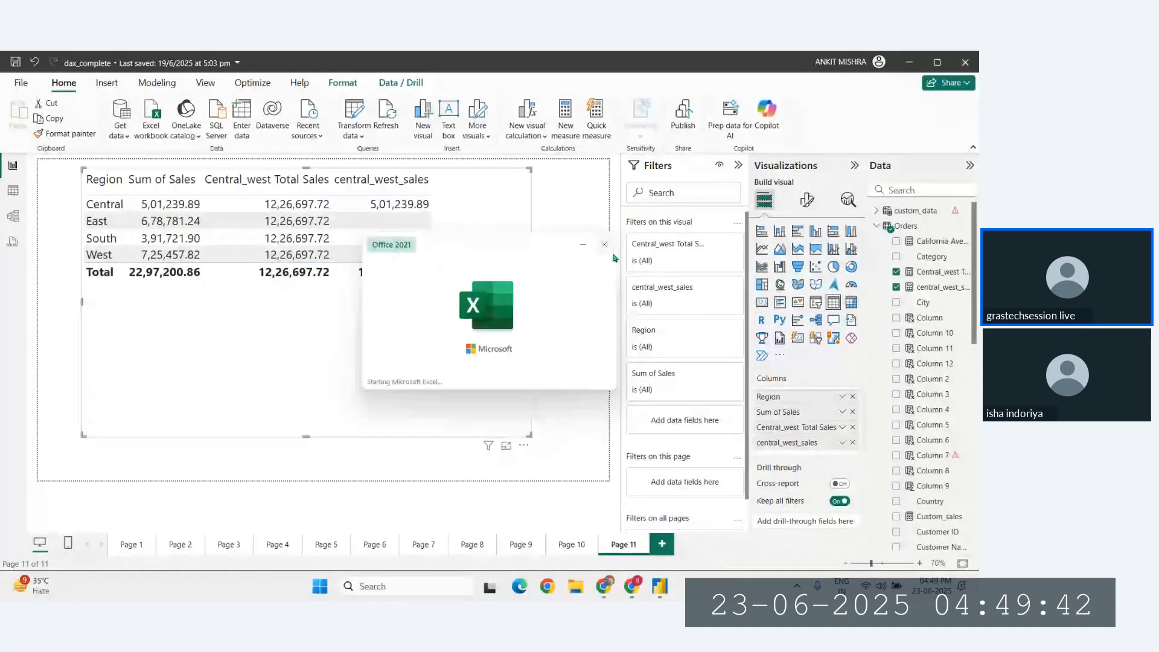
{"action": "left_click", "coordinate": [410, 590]}
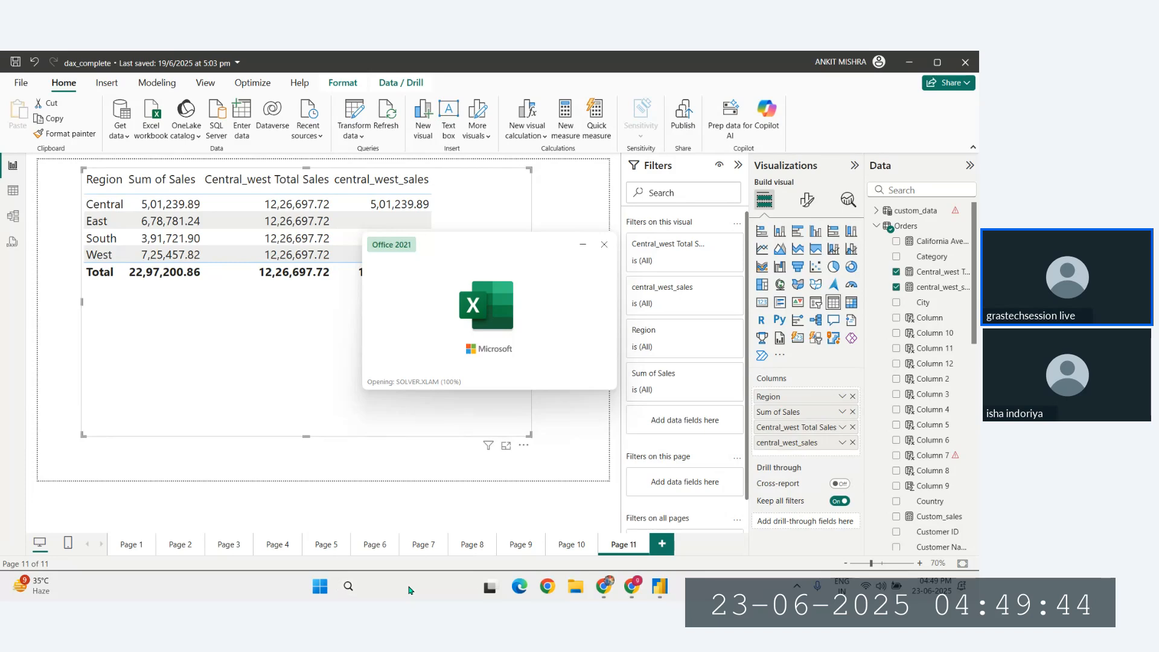
{"action": "type", "text": "paint"}
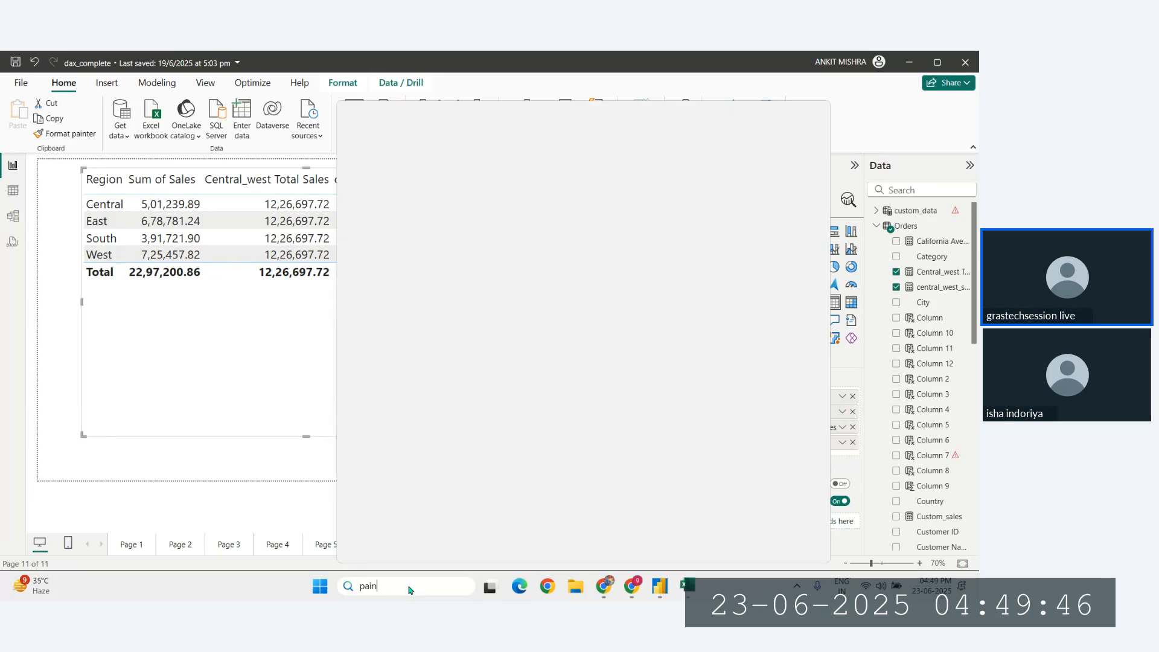
{"action": "left_click", "coordinate": [406, 200]}
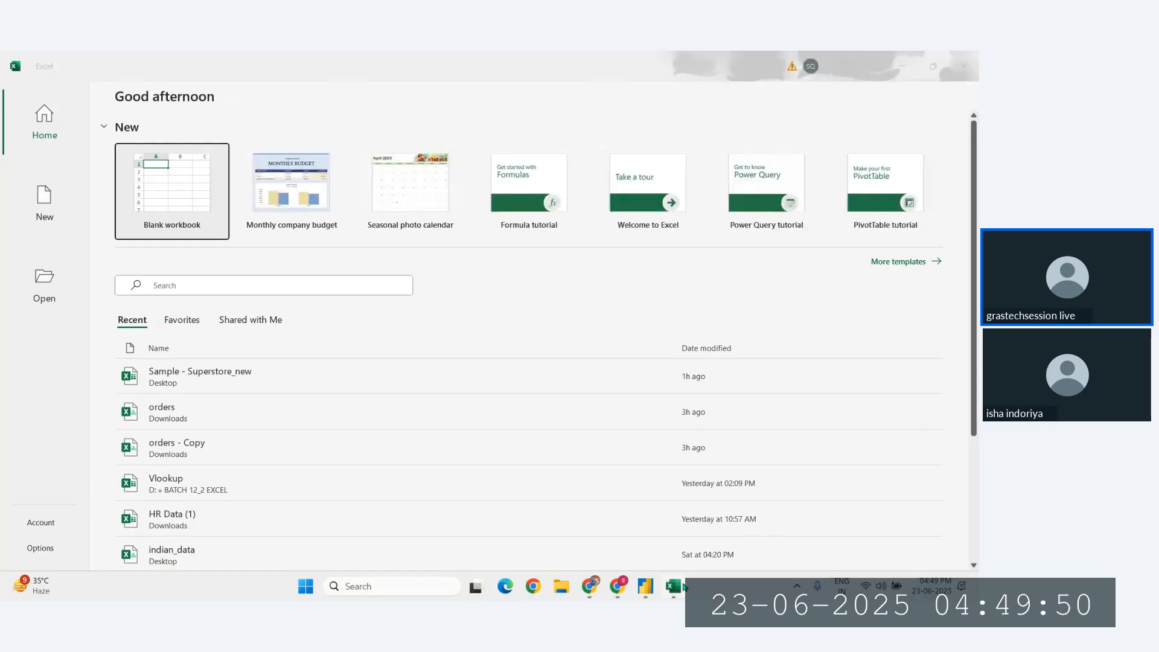
{"action": "left_click", "coordinate": [686, 589]}
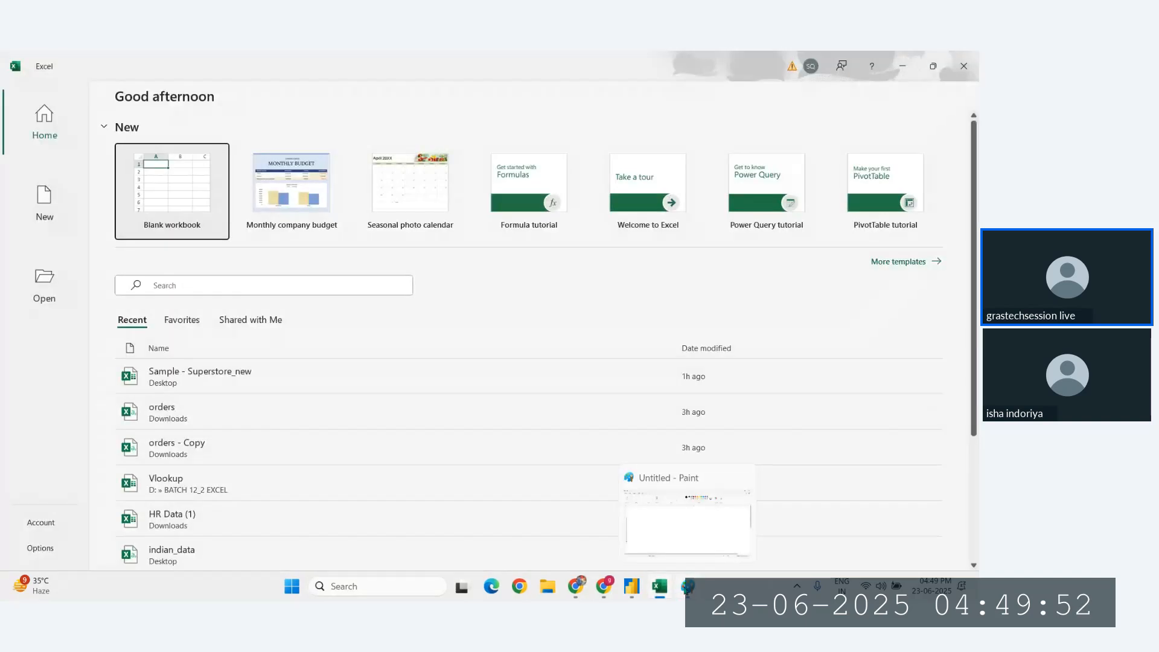
{"action": "left_click", "coordinate": [686, 589]}
Draw a large black square outline on the left part of the Paint canvas.
{"action": "left_click", "coordinate": [335, 104]}
{"action": "left_click_drag", "start_coordinate": [58, 212], "coordinate": [326, 477]}
{"action": "left_click", "coordinate": [423, 431]}
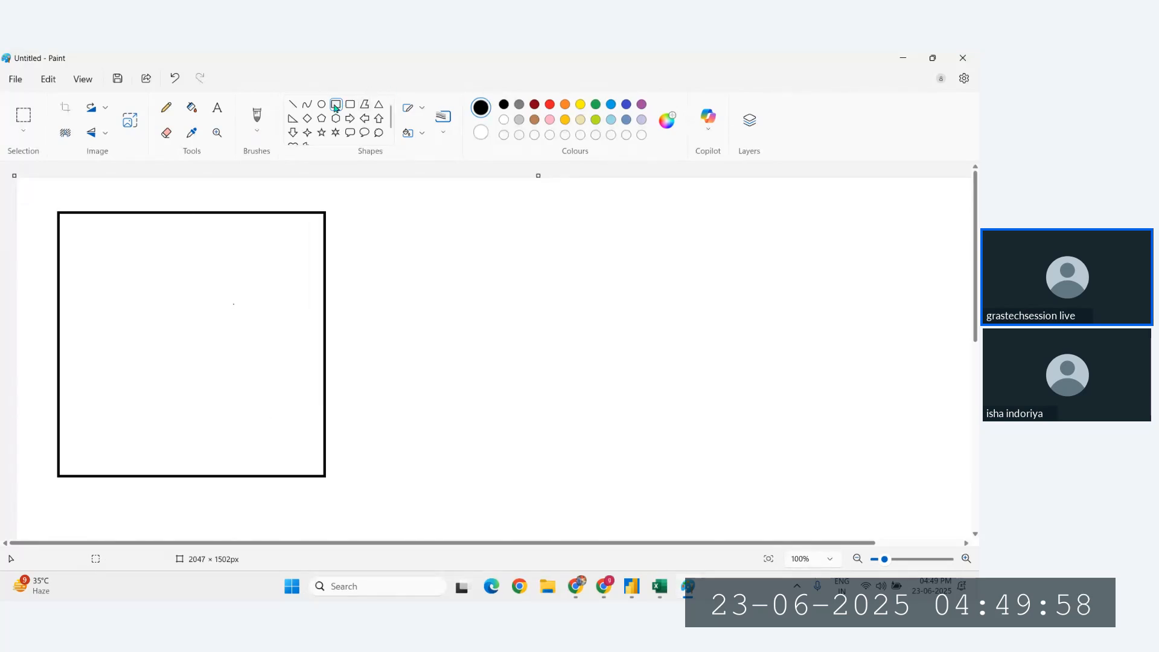
Draw a red rectangle about 493 × 116 px at the top inside the black square and a green one about 485 × 117 px below it.
{"action": "left_click", "coordinate": [550, 104]}
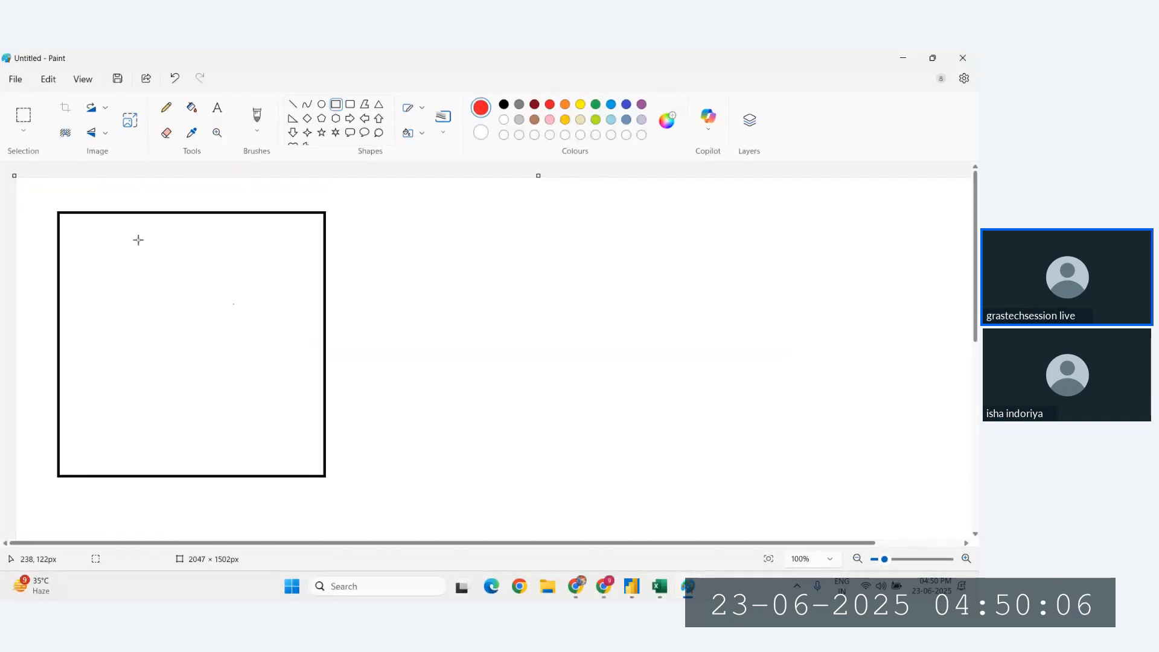
{"action": "mouse_move", "coordinate": [65, 218]}
{"action": "left_mouse_down"}
{"action": "mouse_move", "coordinate": [285, 339]}
{"action": "mouse_move", "coordinate": [318, 305]}
{"action": "mouse_move", "coordinate": [319, 279]}
{"action": "left_mouse_up"}
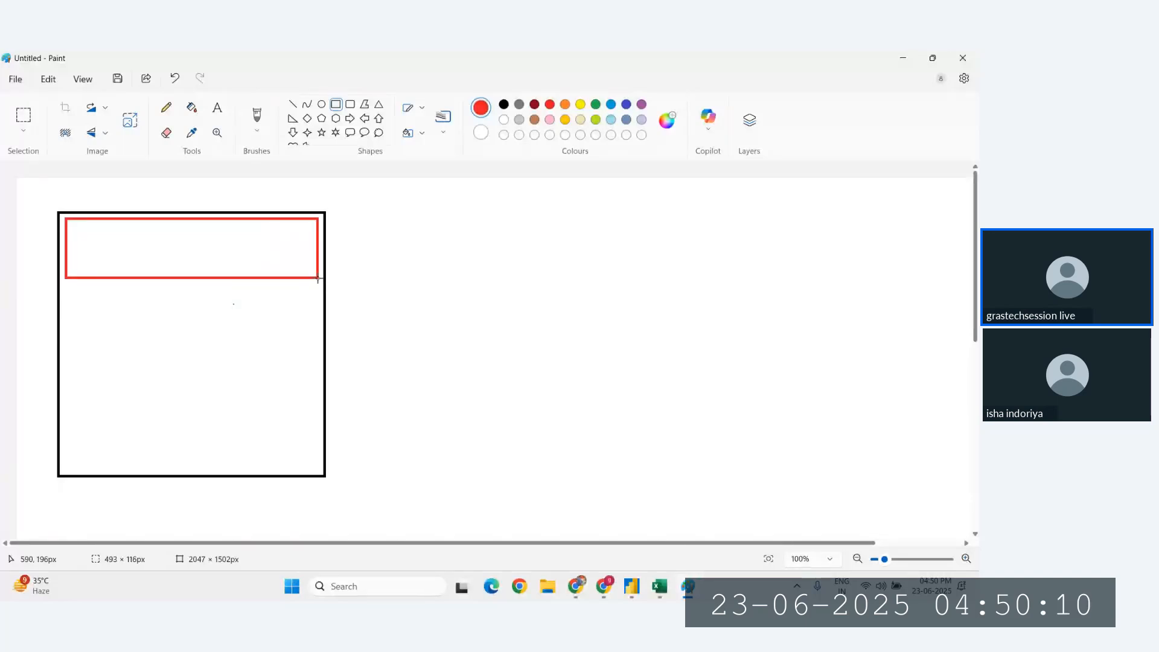
{"action": "left_click", "coordinate": [121, 316]}
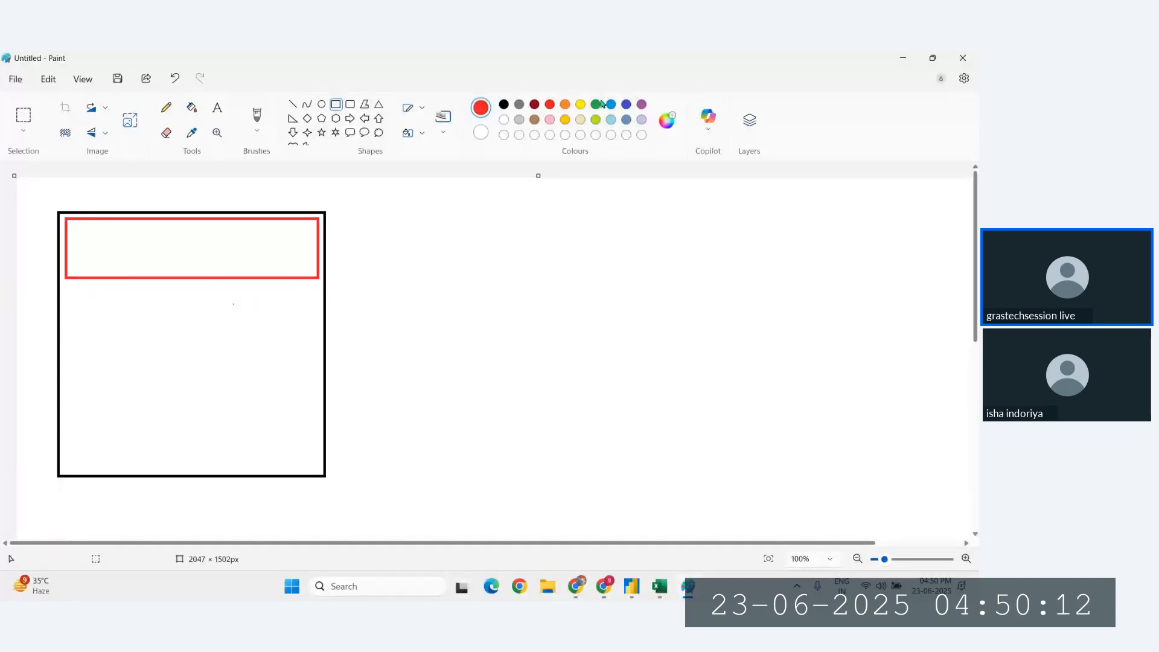
{"action": "left_click", "coordinate": [595, 104]}
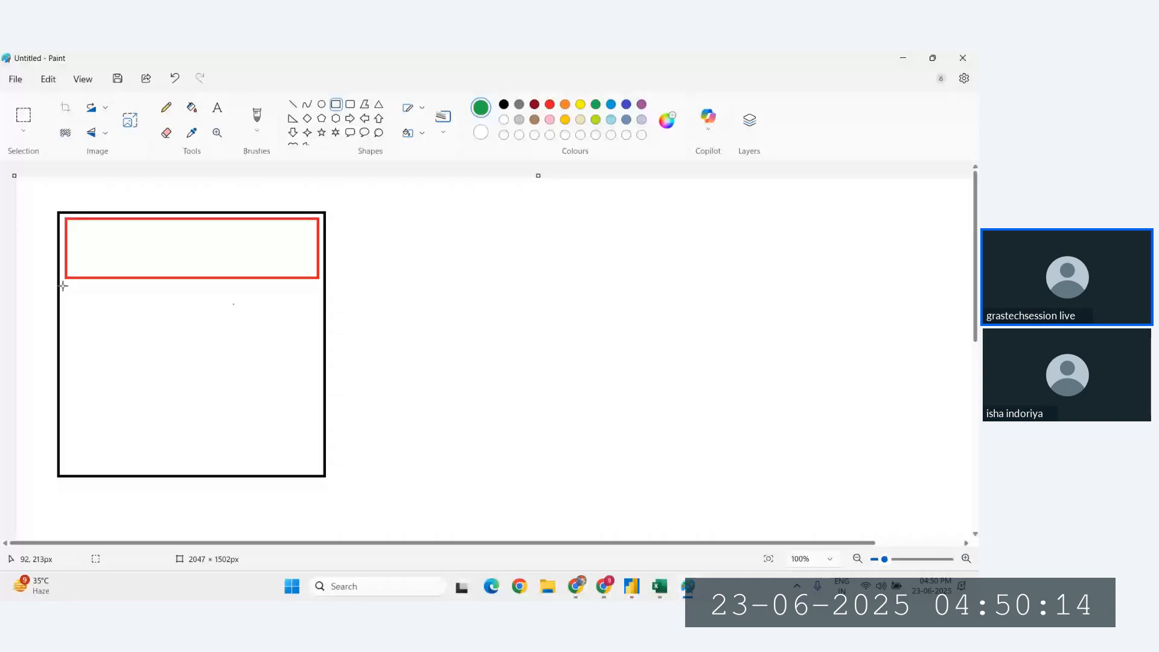
{"action": "left_click_drag", "start_coordinate": [63, 285], "coordinate": [315, 349]}
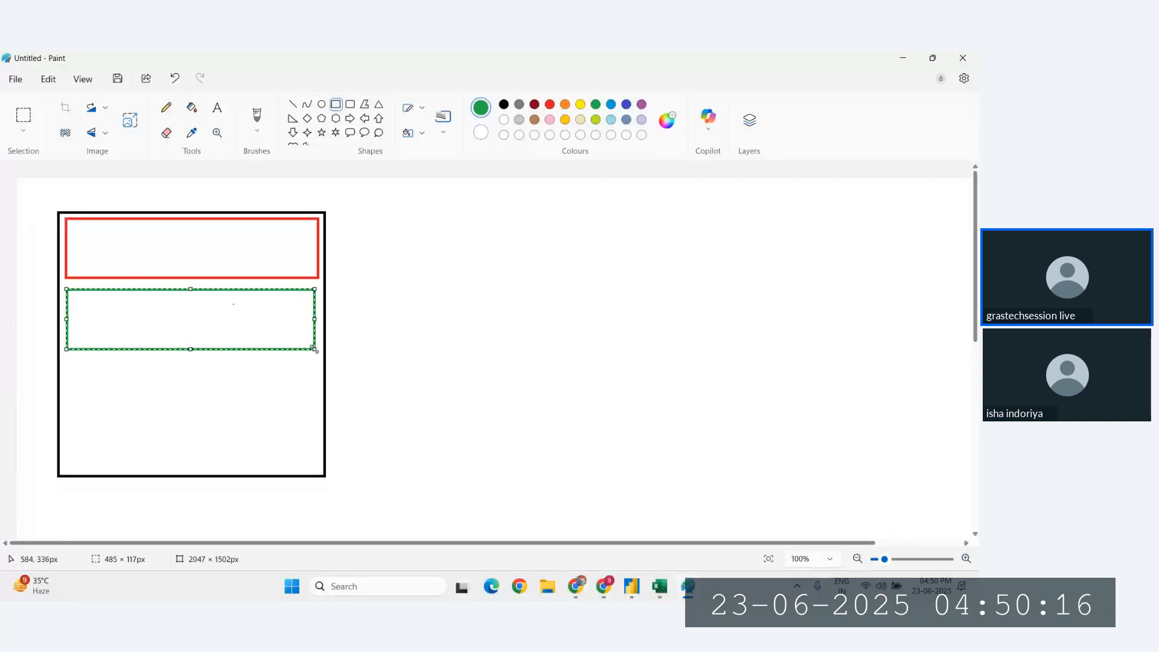
{"action": "left_click", "coordinate": [70, 381]}
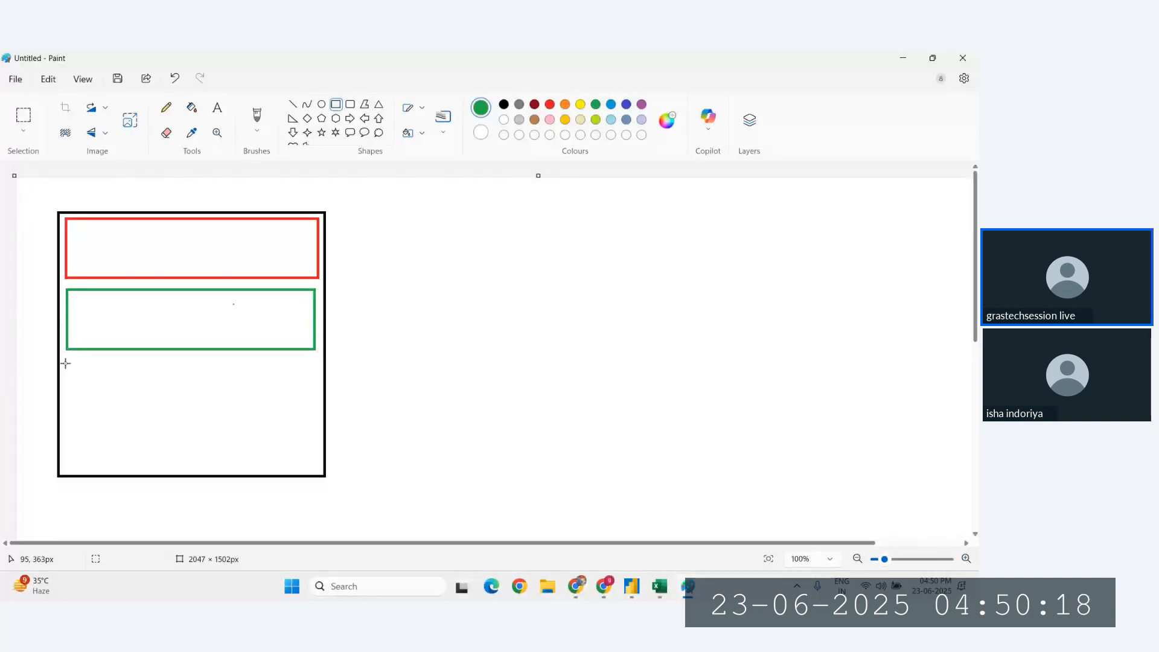
Add a blue rectangle below the green one and a yellow rectangle about 467 × 100 px at the bottom inside the square.
{"action": "left_click", "coordinate": [609, 106]}
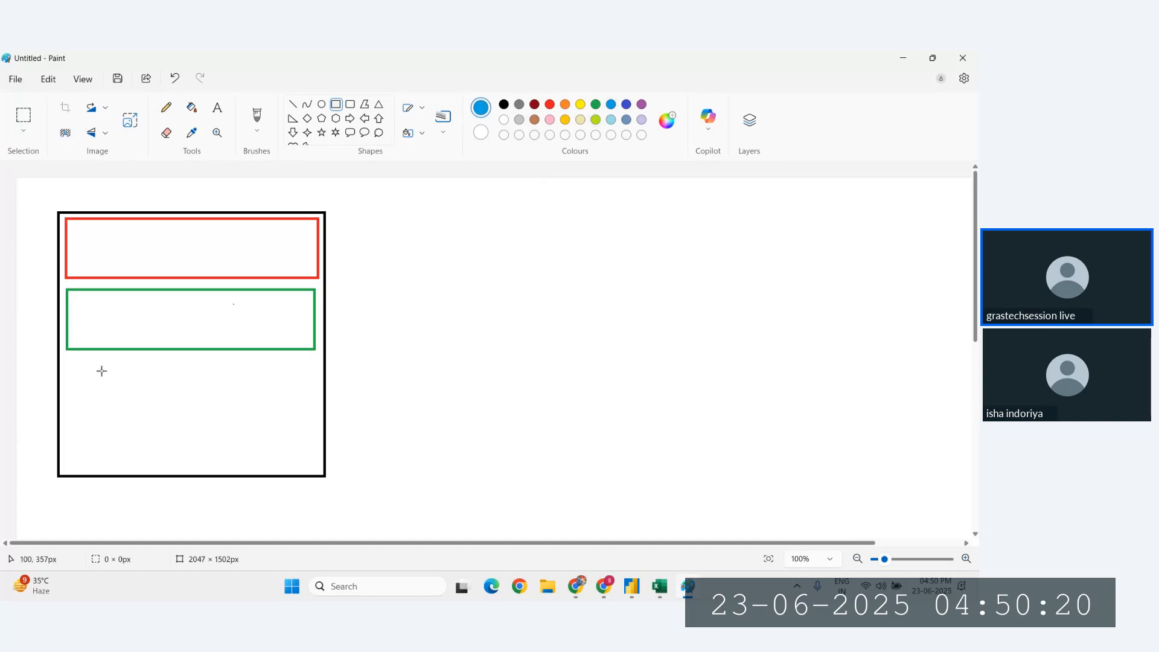
{"action": "left_click_drag", "start_coordinate": [67, 360], "coordinate": [311, 409]}
{"action": "left_click", "coordinate": [311, 409]}
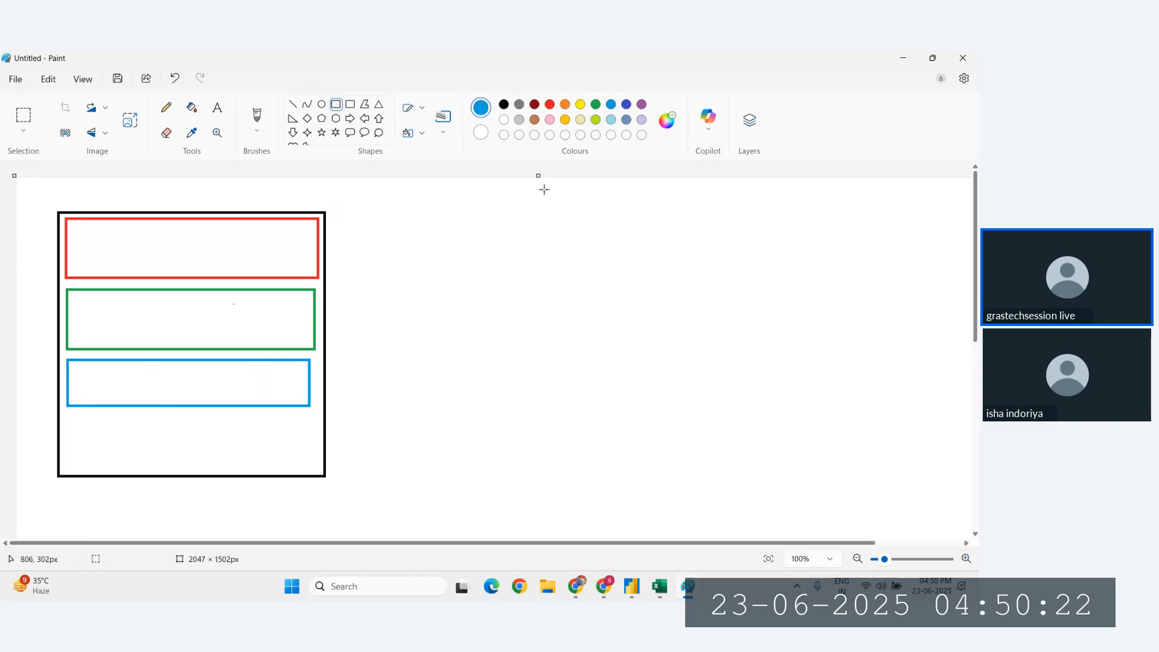
{"action": "left_click", "coordinate": [626, 104]}
{"action": "left_click", "coordinate": [580, 104]}
{"action": "left_click_drag", "start_coordinate": [69, 417], "coordinate": [310, 469]}
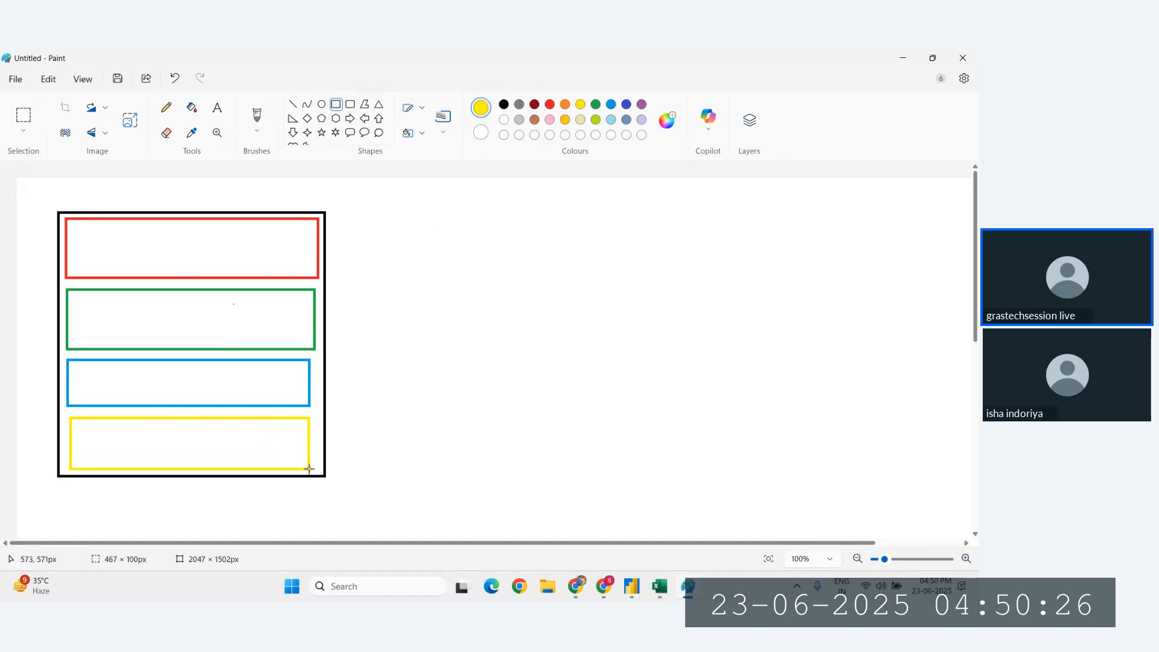
{"action": "left_click", "coordinate": [460, 396]}
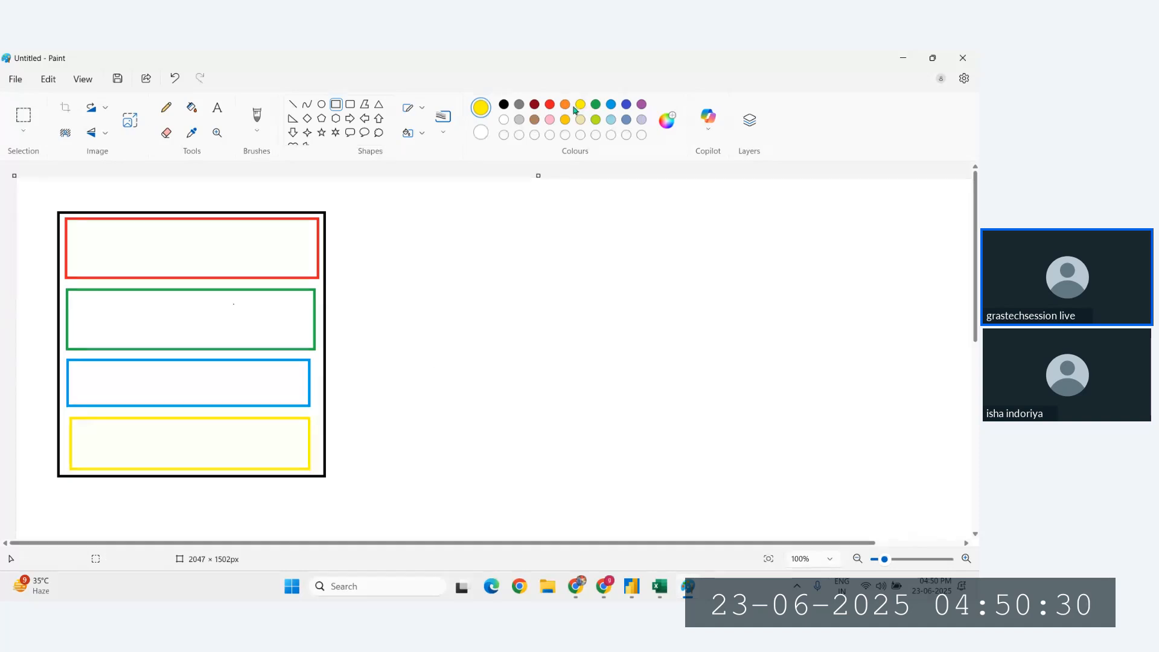
Frame the red rectangle with a black outline about 521 × 140 px and place a copied snip of it to the right of the square.
{"action": "left_click", "coordinate": [504, 104]}
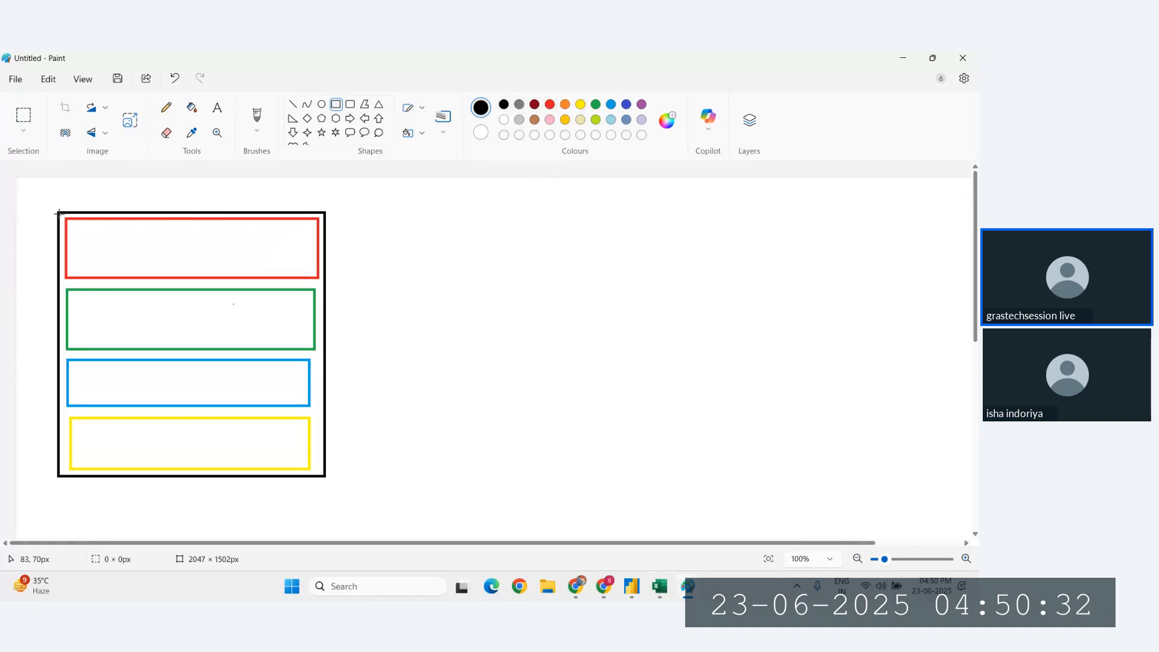
{"action": "left_click_drag", "start_coordinate": [59, 212], "coordinate": [326, 285]}
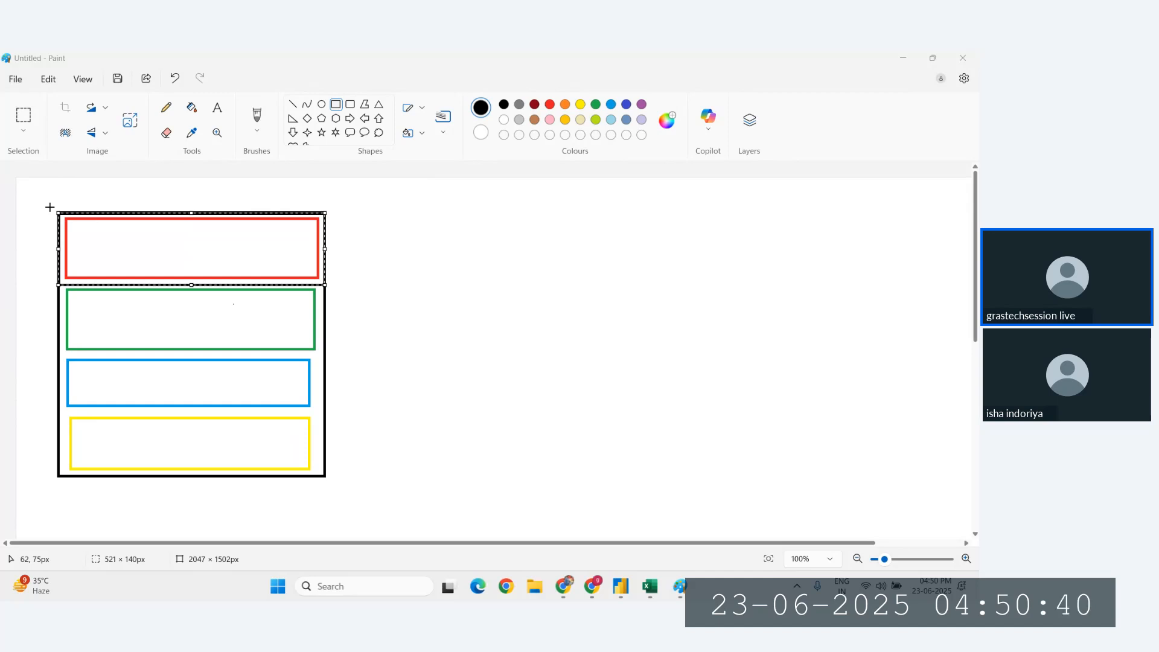
{"action": "left_click", "coordinate": [505, 266]}
{"action": "key", "text": "ctrl+v"}
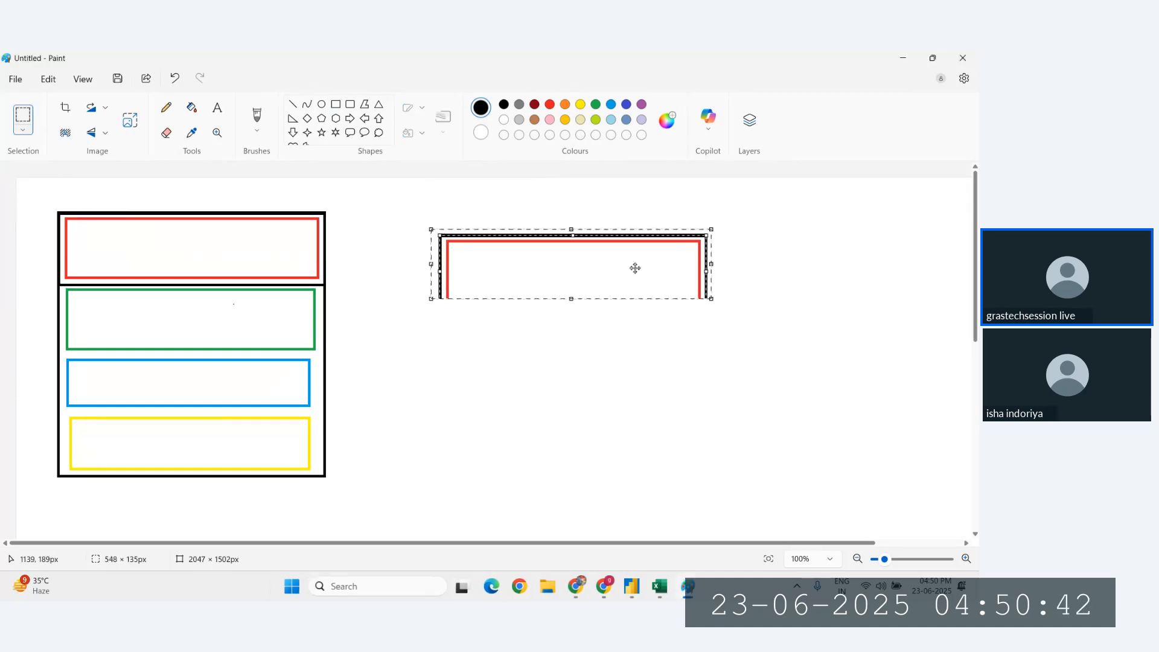
{"action": "left_click_drag", "start_coordinate": [635, 268], "coordinate": [629, 250]}
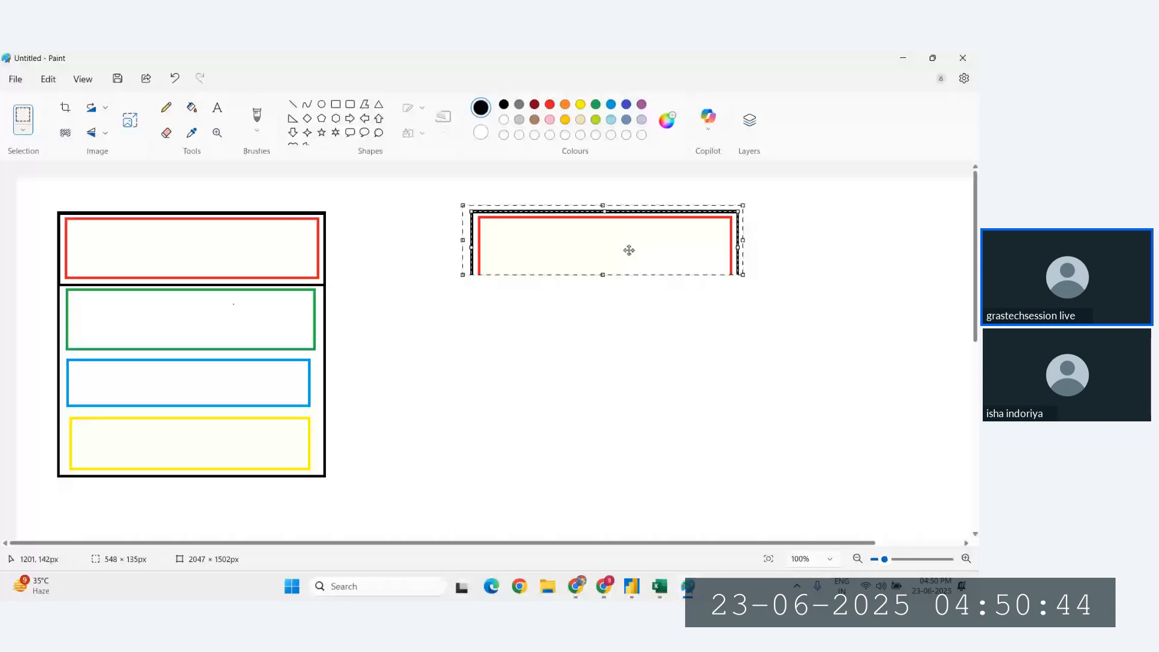
{"action": "left_click_drag", "start_coordinate": [629, 250], "coordinate": [625, 247]}
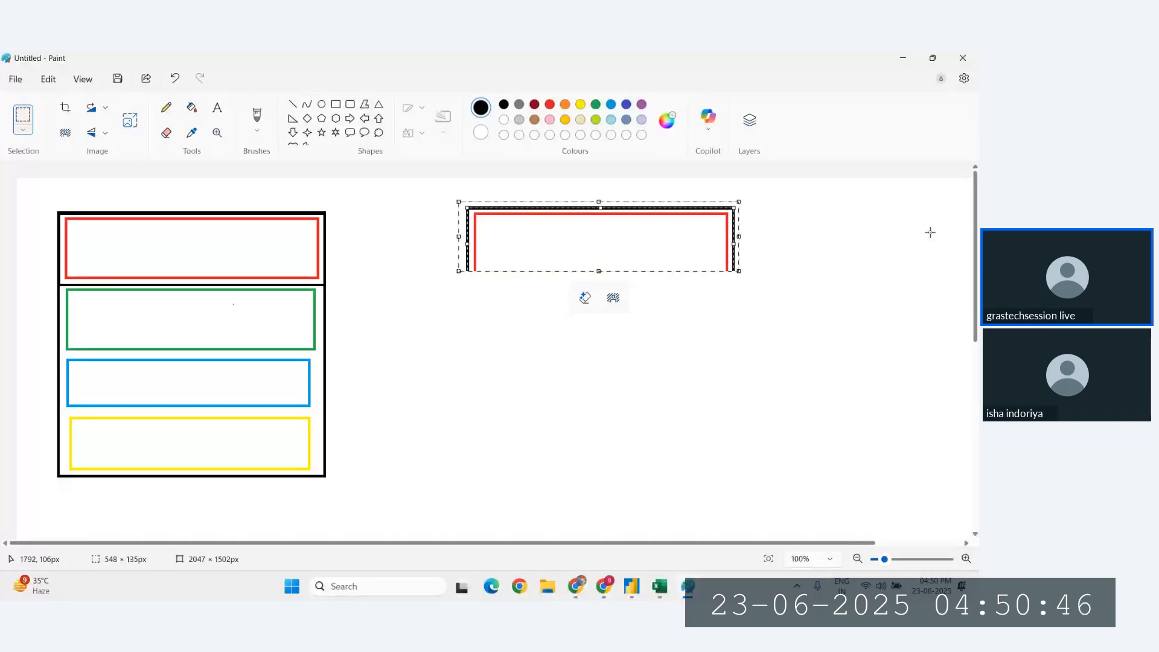
Snip the yellow rectangle with its surrounding border and place the copy below the copied red rectangle.
{"action": "left_click", "coordinate": [494, 457]}
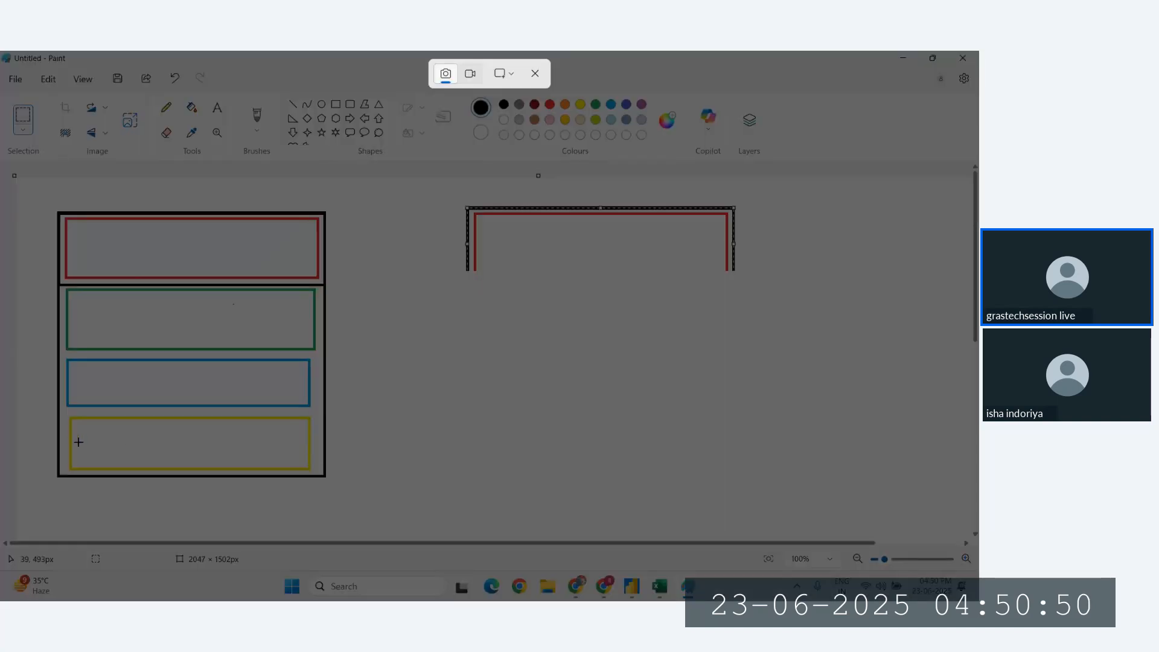
{"action": "left_click_drag", "start_coordinate": [43, 410], "coordinate": [349, 487]}
{"action": "key", "text": "ctrl+v"}
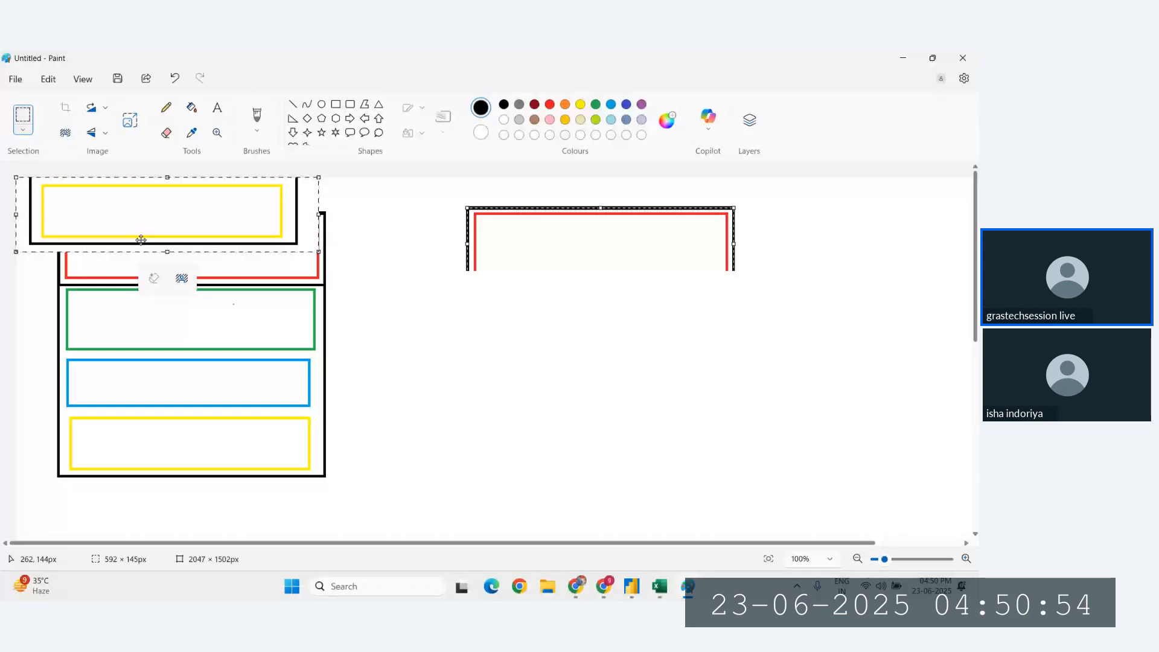
{"action": "left_click_drag", "start_coordinate": [141, 240], "coordinate": [559, 435]}
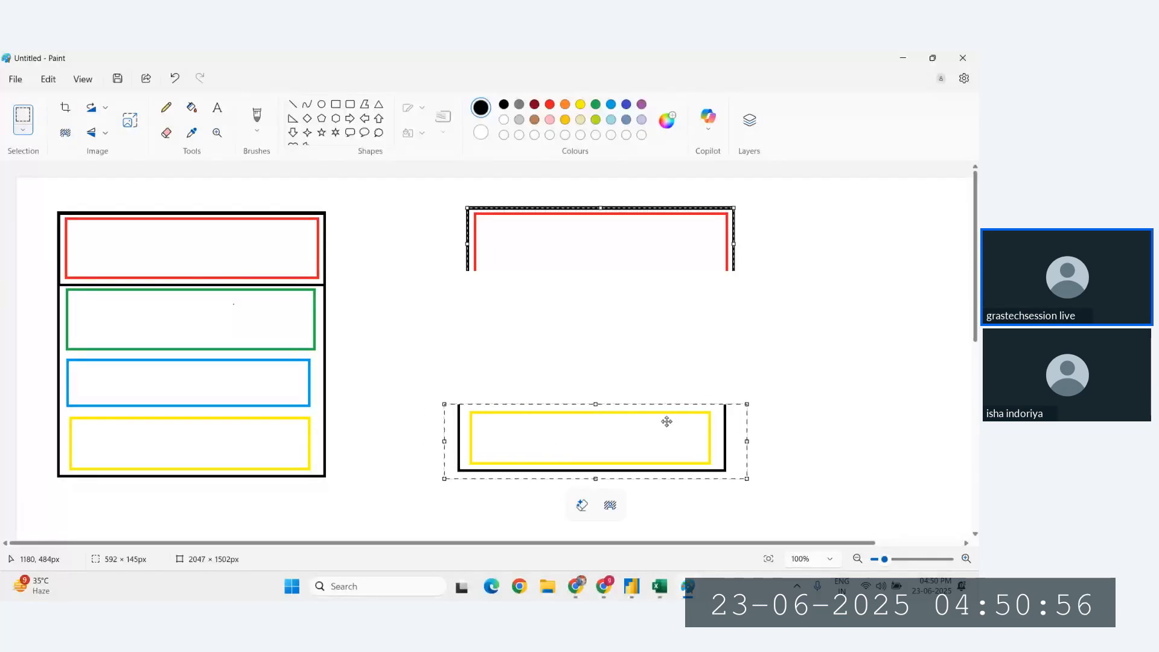
{"action": "left_click", "coordinate": [833, 425]}
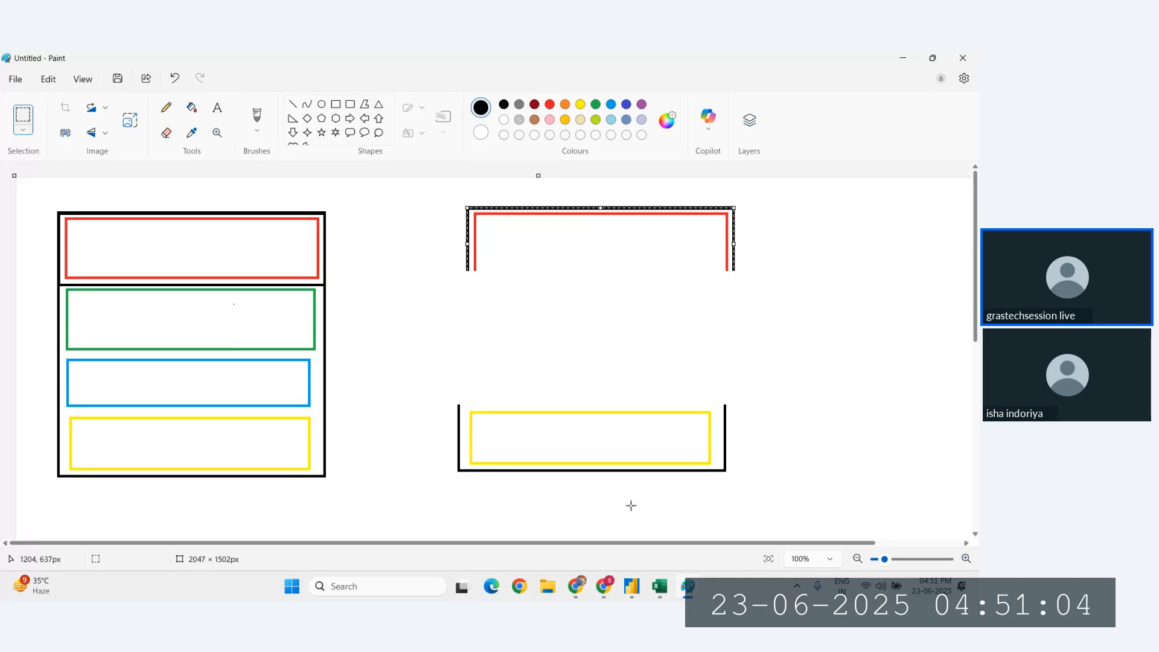
{"action": "key", "text": "alt+Tab"}
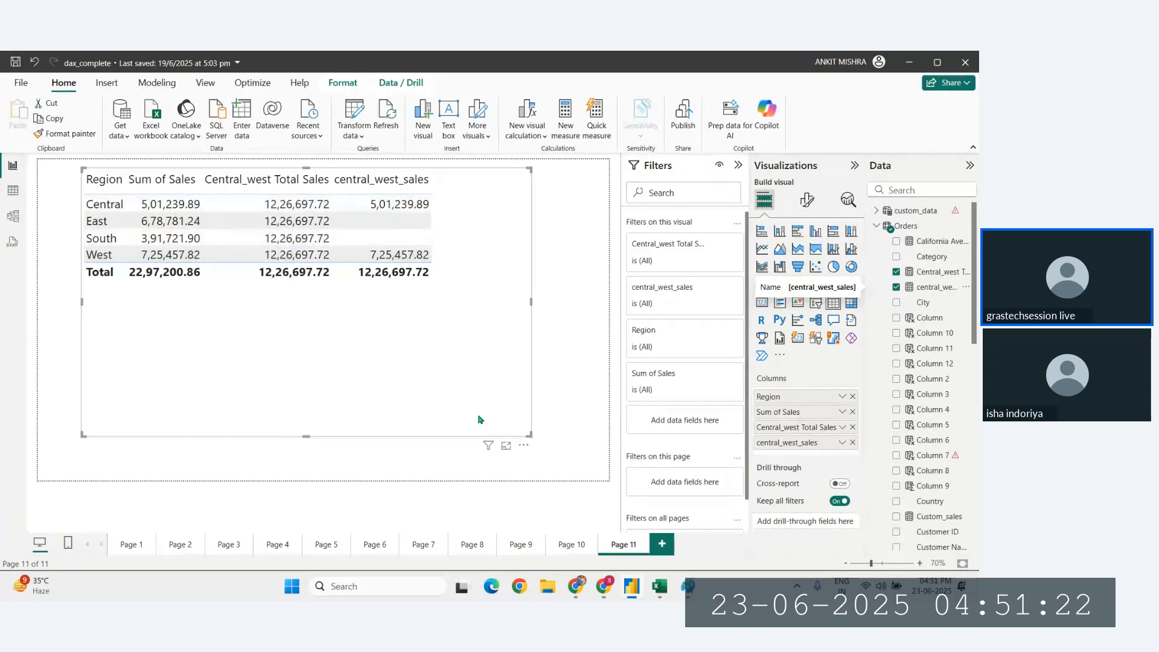
{"action": "key", "text": "alt+Tab"}
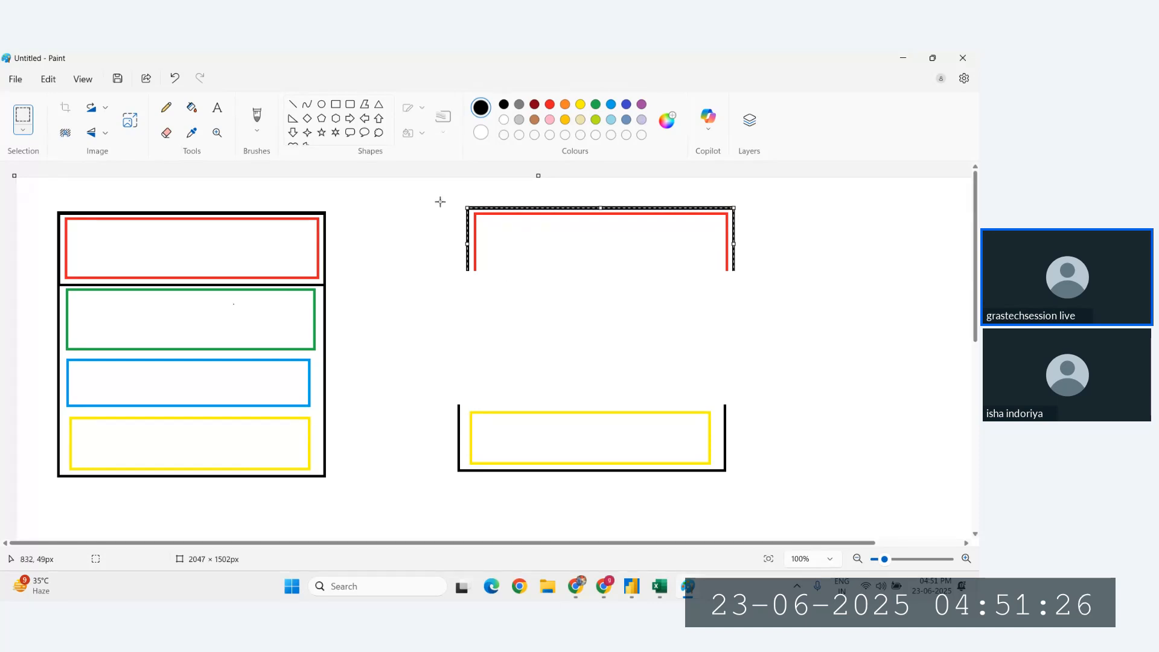
{"action": "left_click_drag", "start_coordinate": [440, 200], "coordinate": [722, 297]}
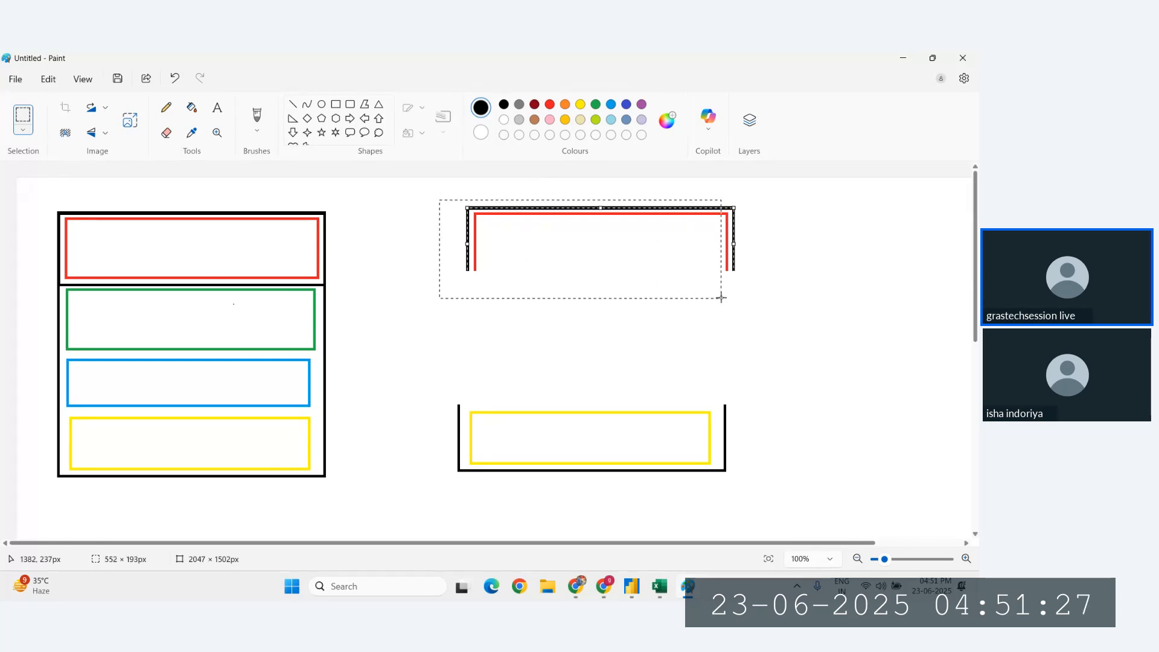
{"action": "left_click", "coordinate": [336, 104]}
{"action": "mouse_move", "coordinate": [449, 190]}
{"action": "left_mouse_down"}
{"action": "mouse_move", "coordinate": [741, 294]}
{"action": "mouse_move", "coordinate": [739, 277]}
{"action": "left_mouse_up"}
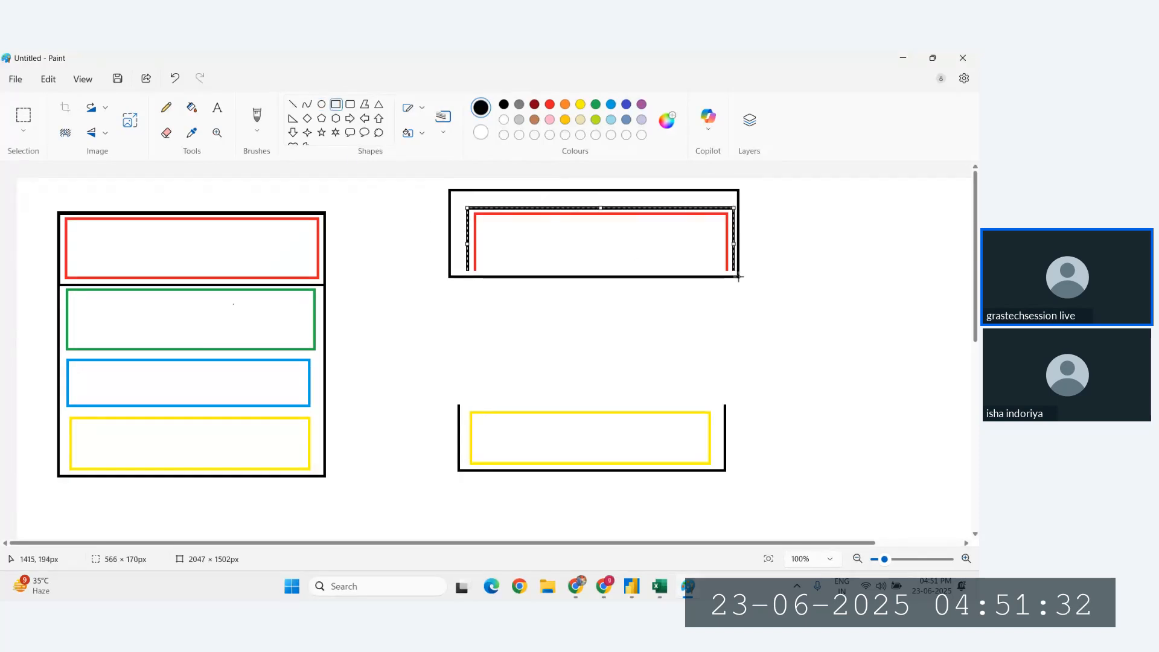
{"action": "key", "text": "Escape"}
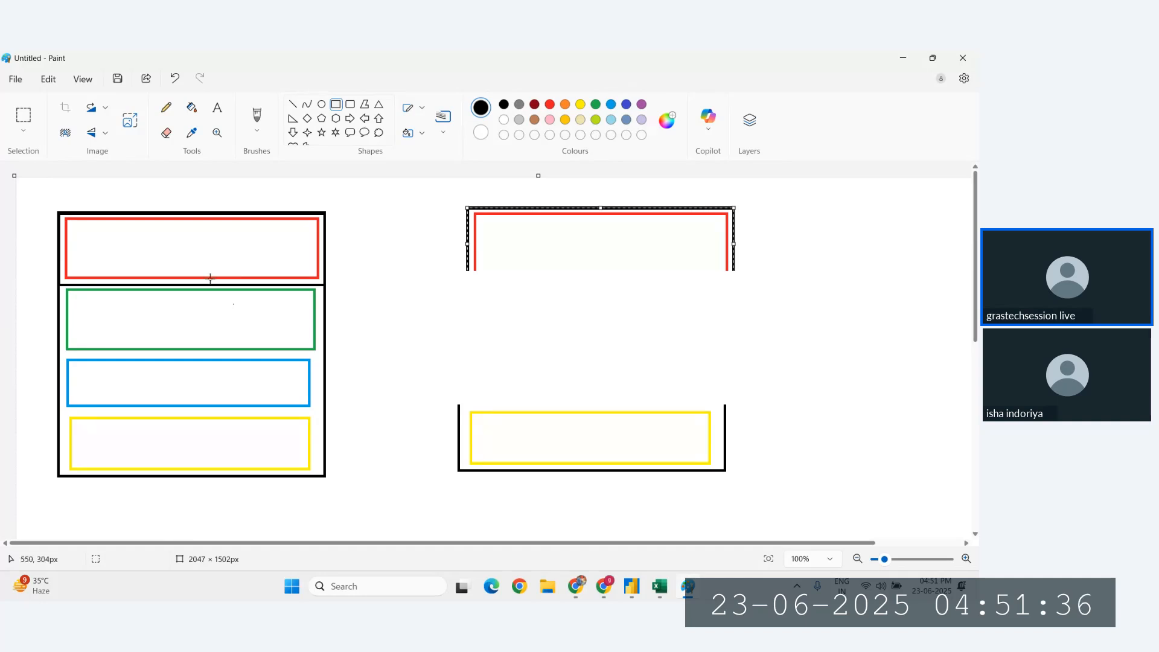
Move the copied red rectangle with its black border down so it sits directly above the copied yellow rectangle.
{"action": "left_click", "coordinate": [23, 115]}
{"action": "left_click_drag", "start_coordinate": [443, 197], "coordinate": [750, 283]}
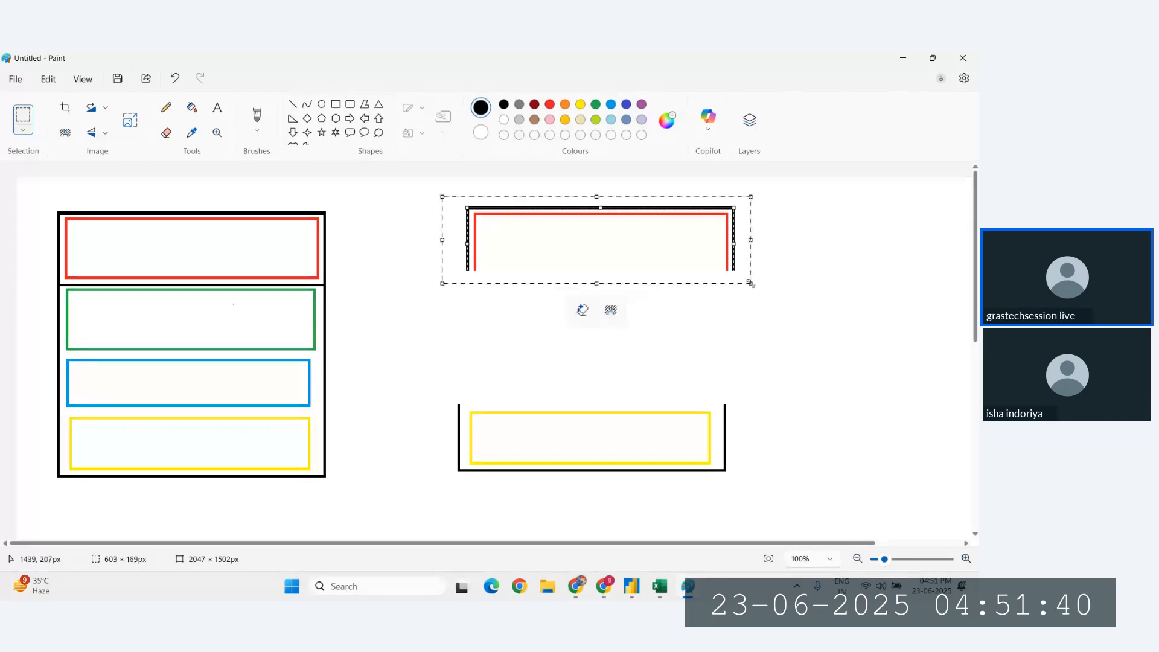
{"action": "key", "text": "Delete"}
{"action": "key", "text": "ctrl+v"}
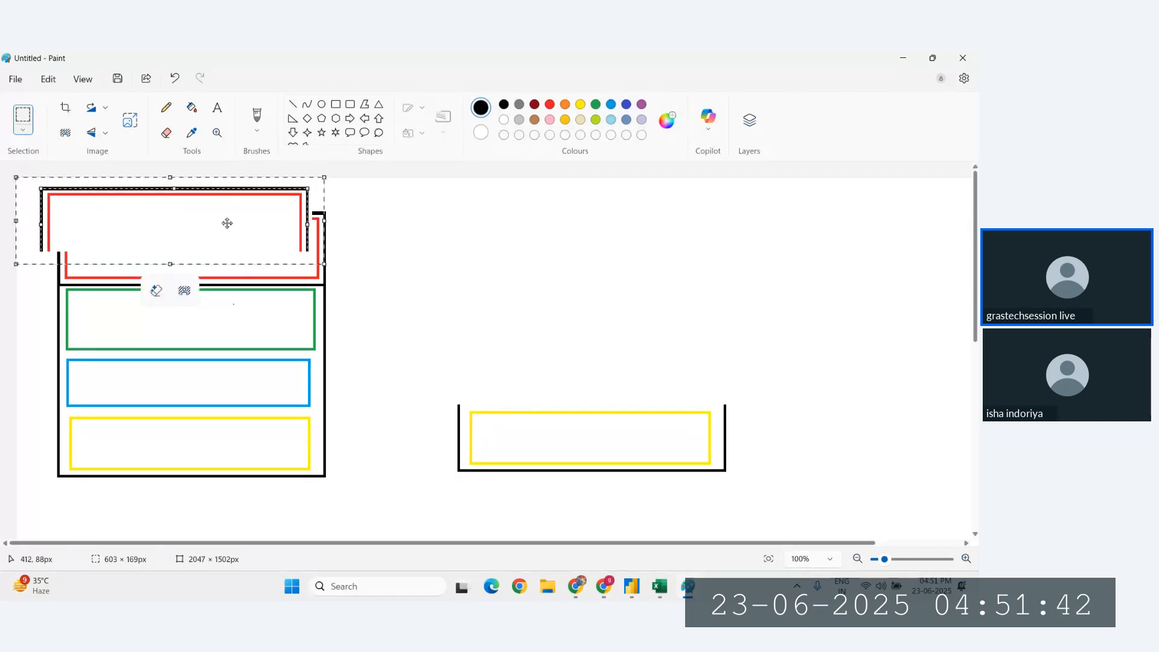
{"action": "left_click_drag", "start_coordinate": [225, 223], "coordinate": [644, 382]}
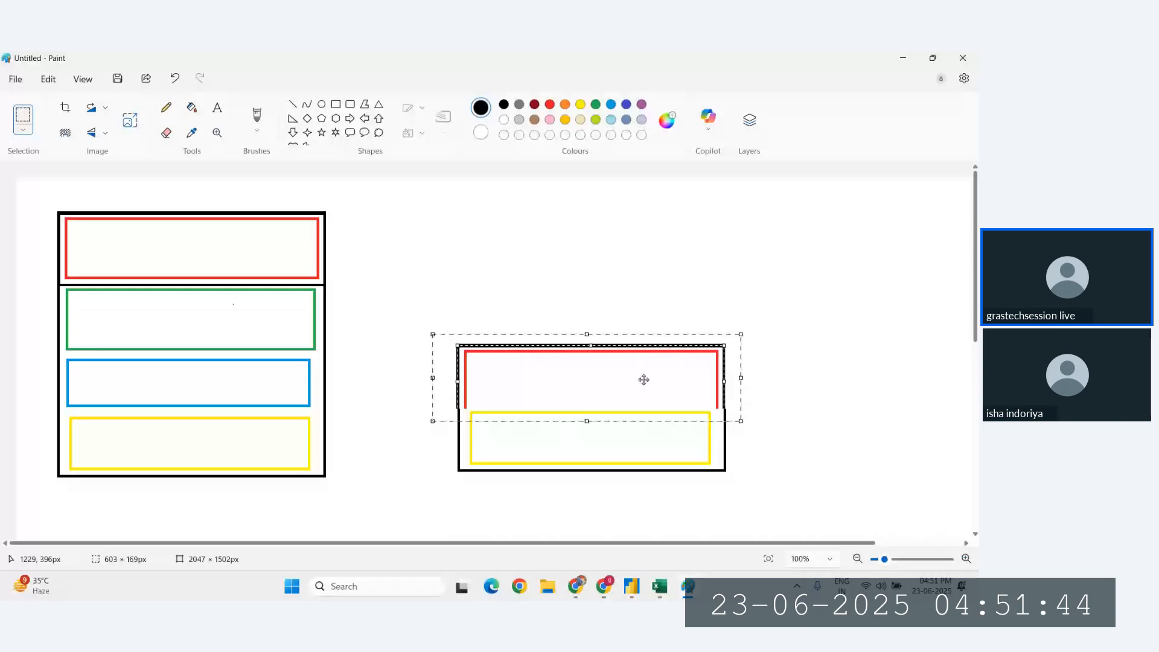
{"action": "left_click", "coordinate": [792, 379]}
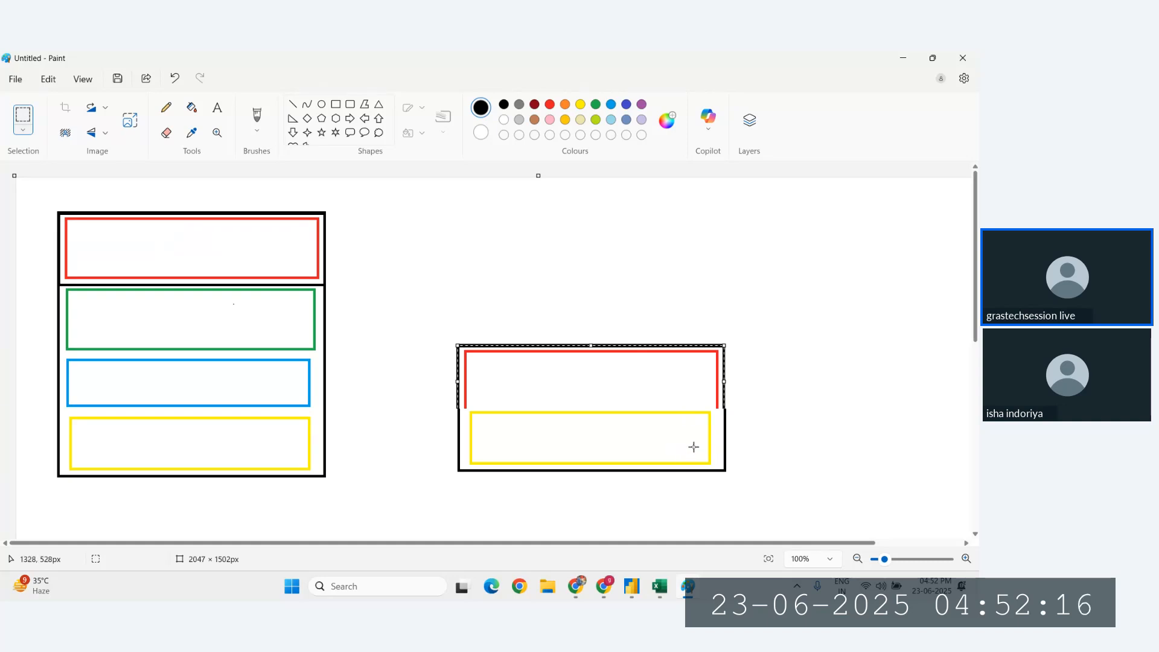
Switch to Power BI and select the table comparing the Central_west Total Sales and central_west_sales measures on Page 11.
{"action": "key", "text": "alt+Tab"}
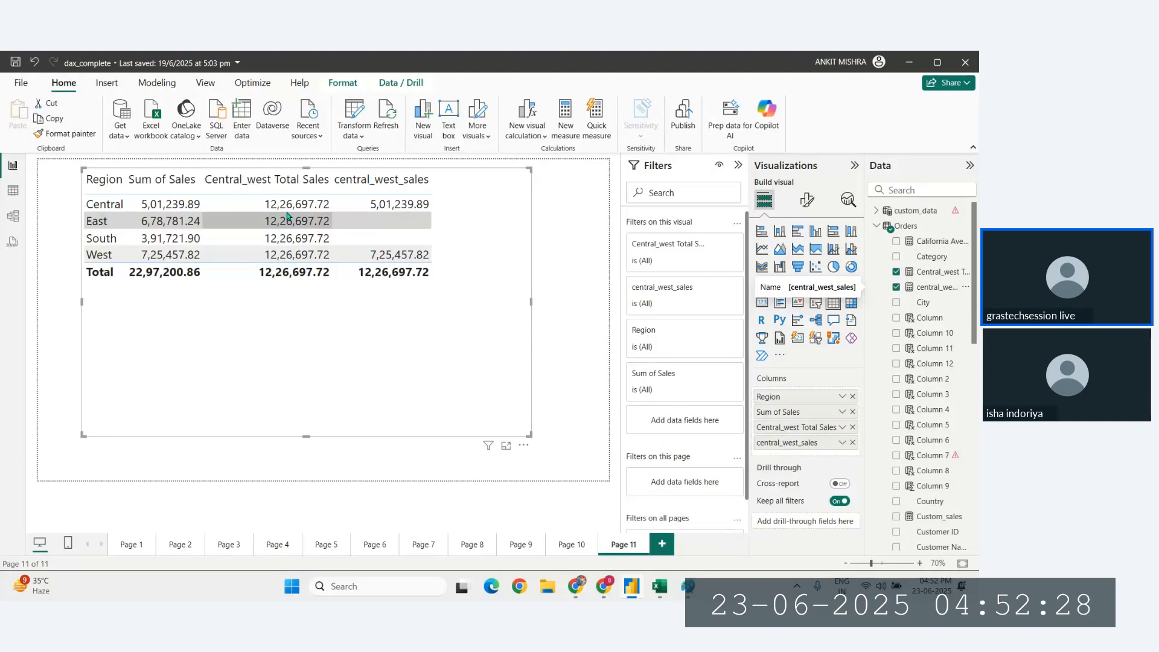
{"action": "left_click", "coordinate": [682, 591]}
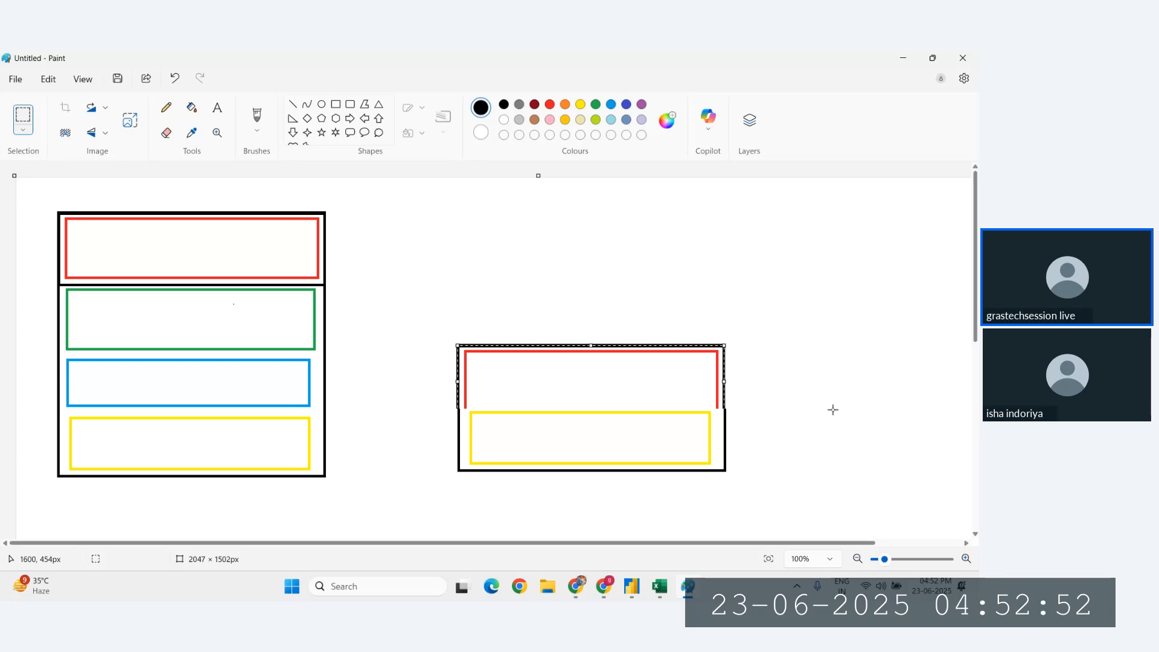
{"action": "left_click", "coordinate": [631, 587]}
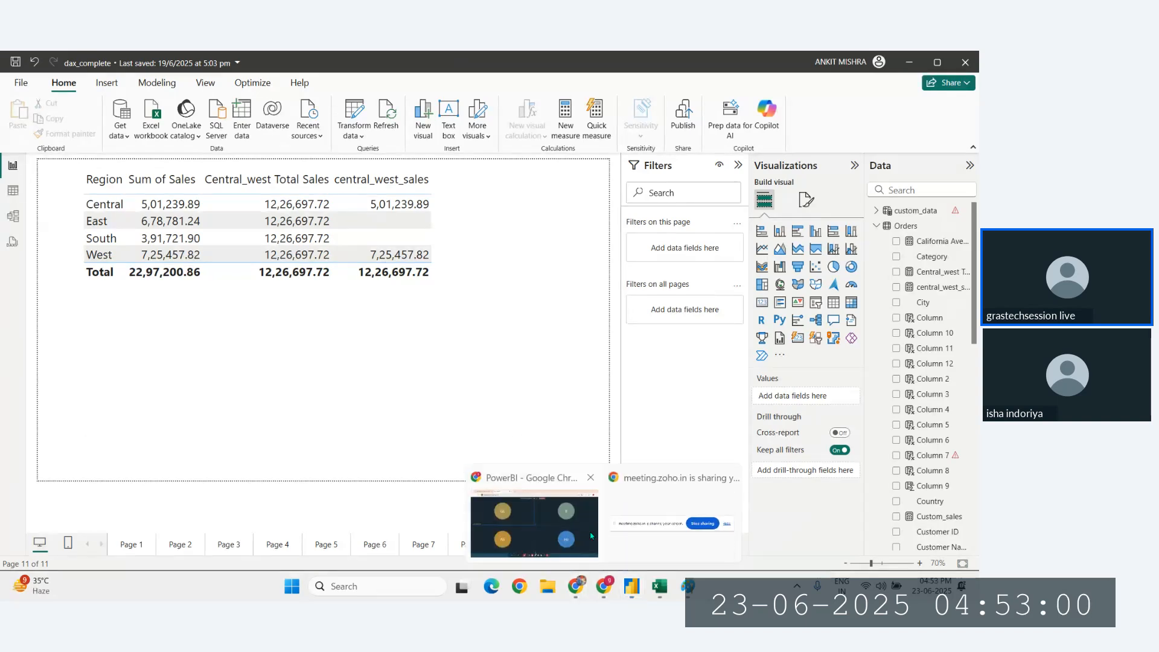
{"action": "left_click", "coordinate": [541, 519]}
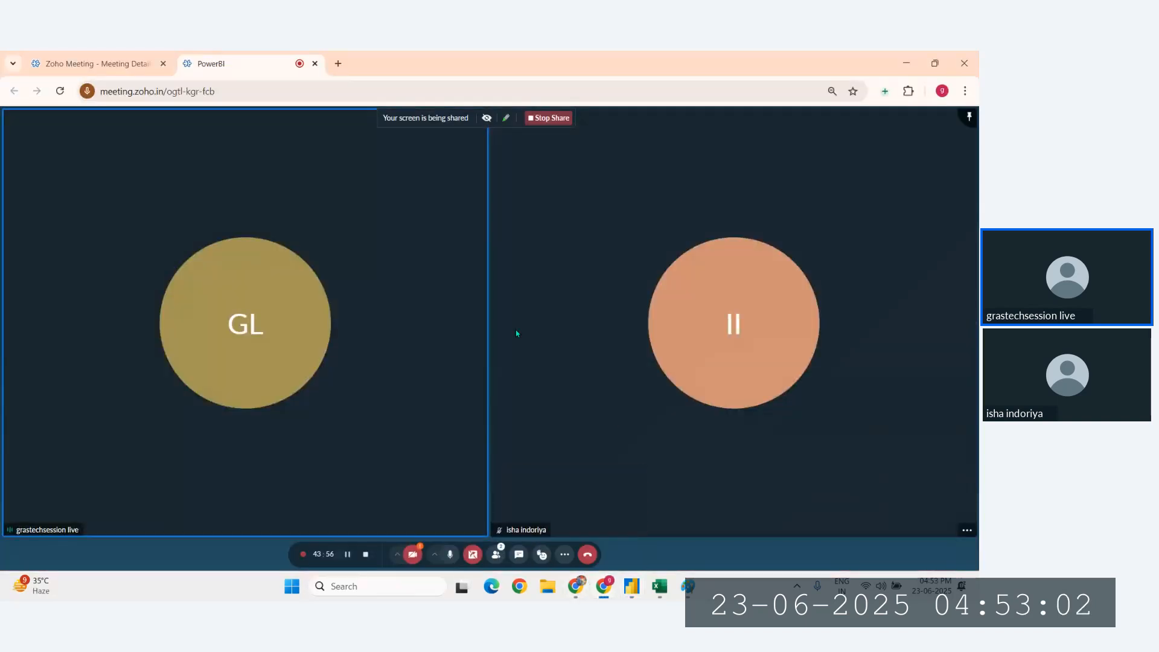
{"action": "left_click", "coordinate": [630, 532]}
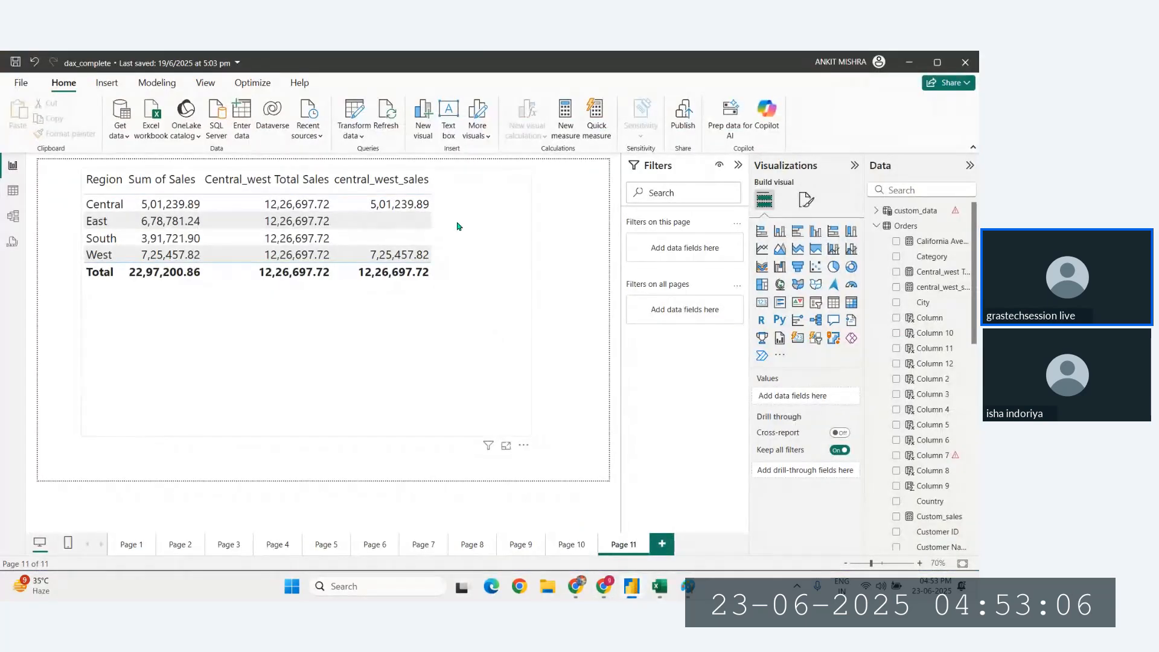
{"action": "left_click", "coordinate": [460, 226]}
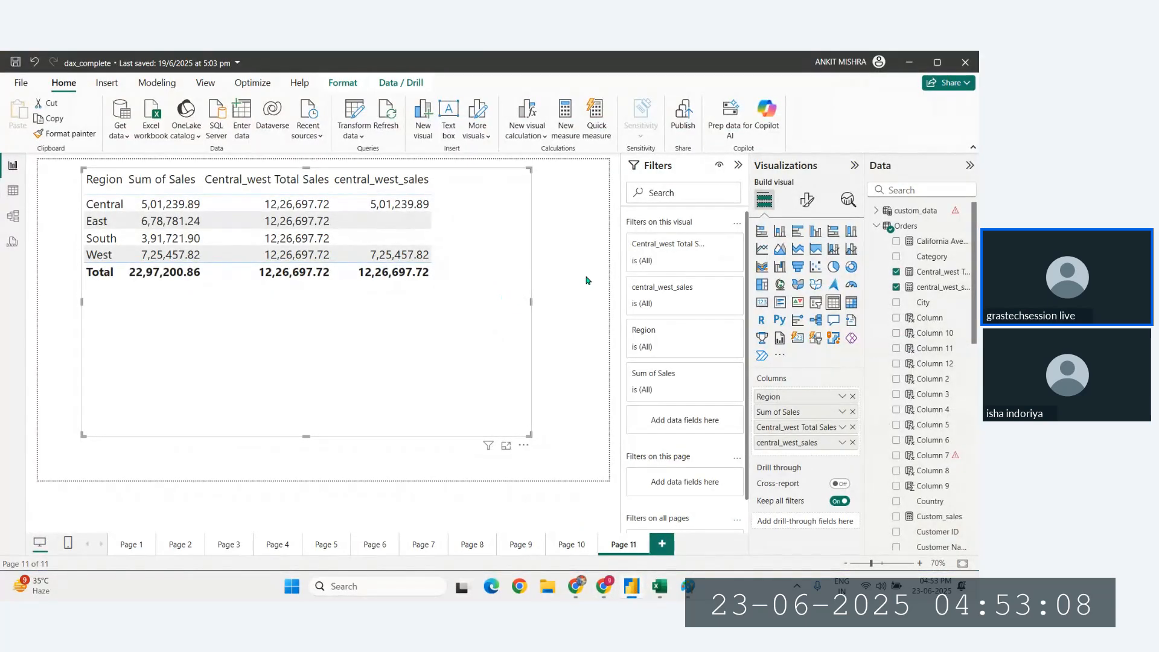
Try to wrap Orders[Sales] in ALL inside the SUM of the Central_west Total Sales measure.
{"action": "left_click", "coordinate": [928, 273]}
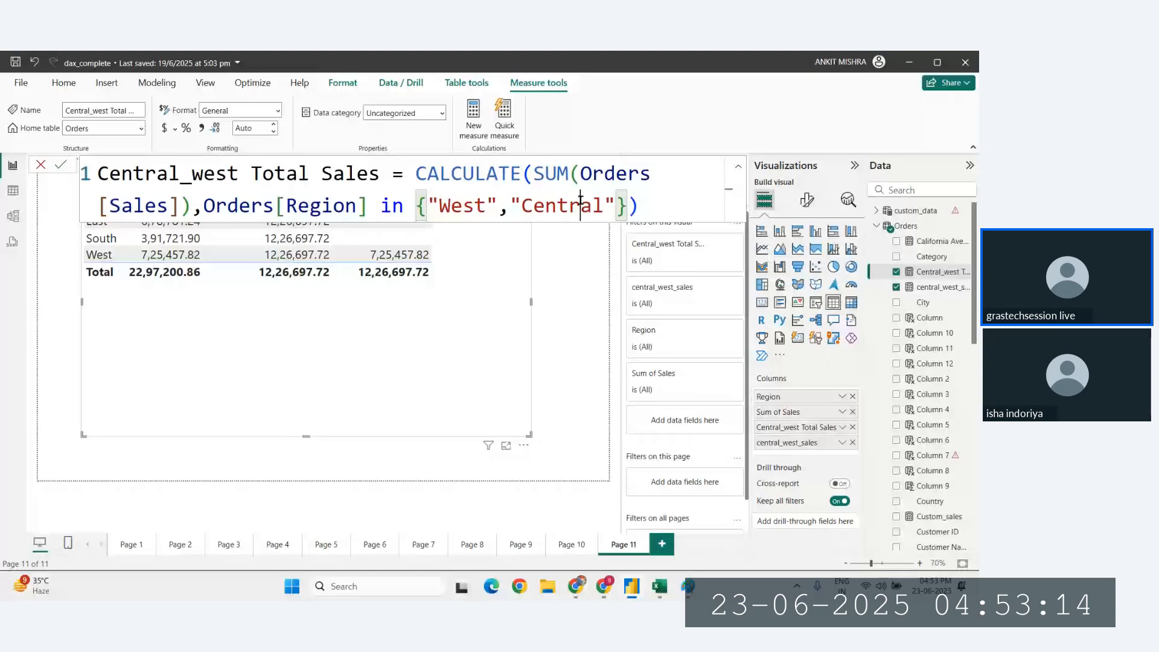
{"action": "left_click", "coordinate": [667, 202]}
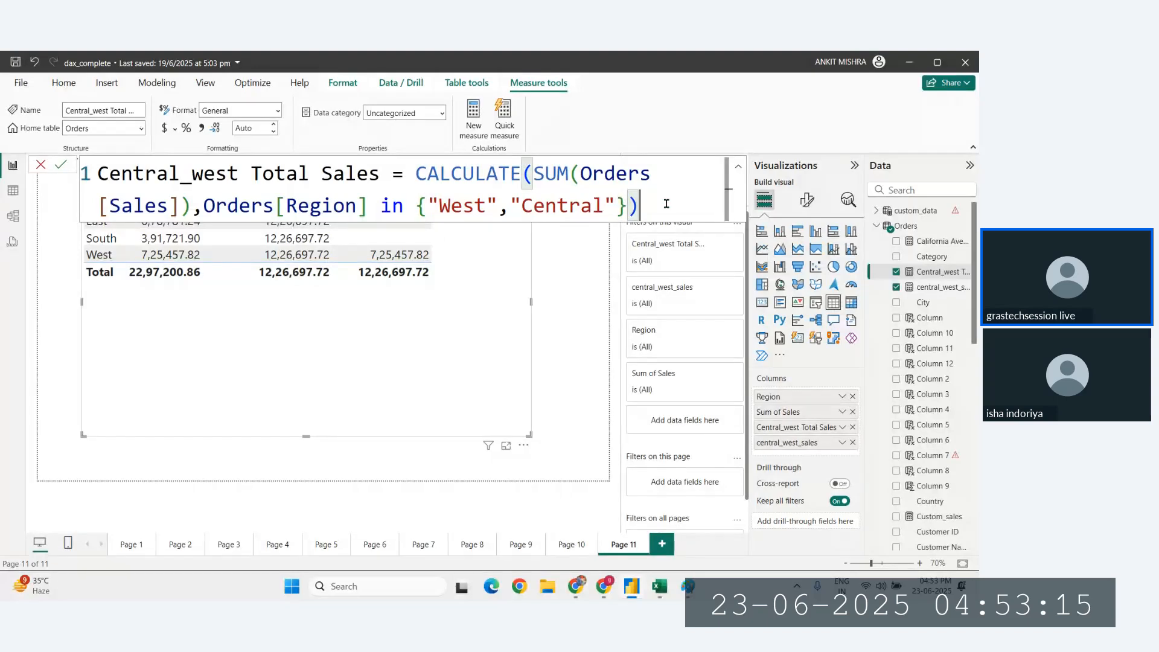
{"action": "left_click", "coordinate": [584, 173]}
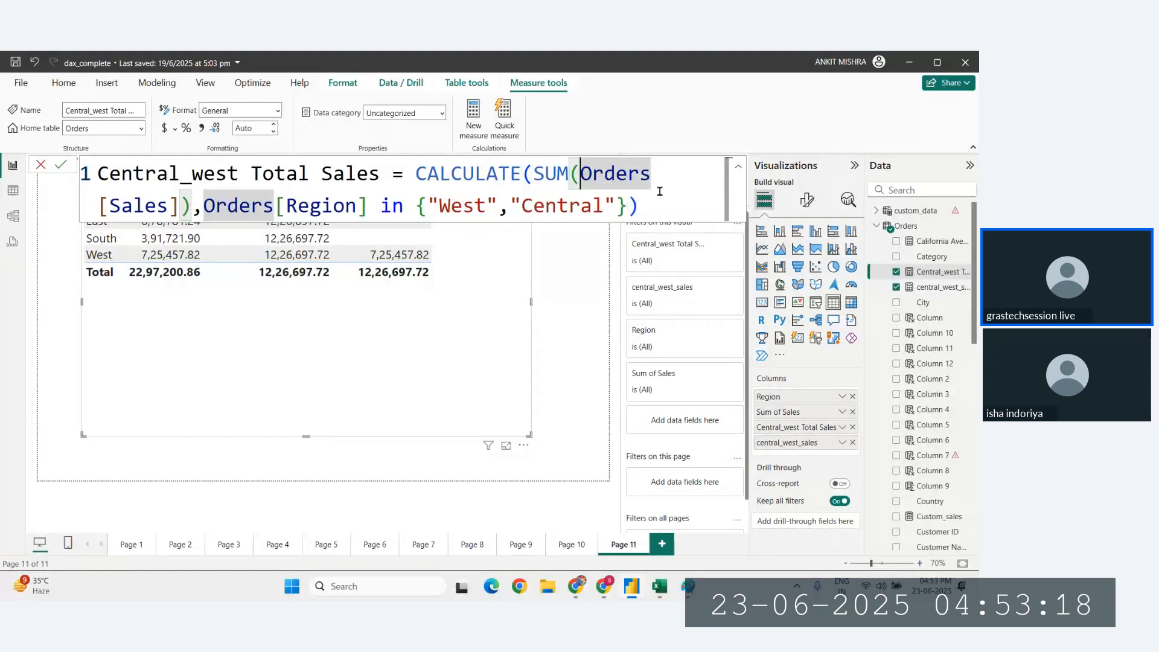
{"action": "type", "text": "ALL("}
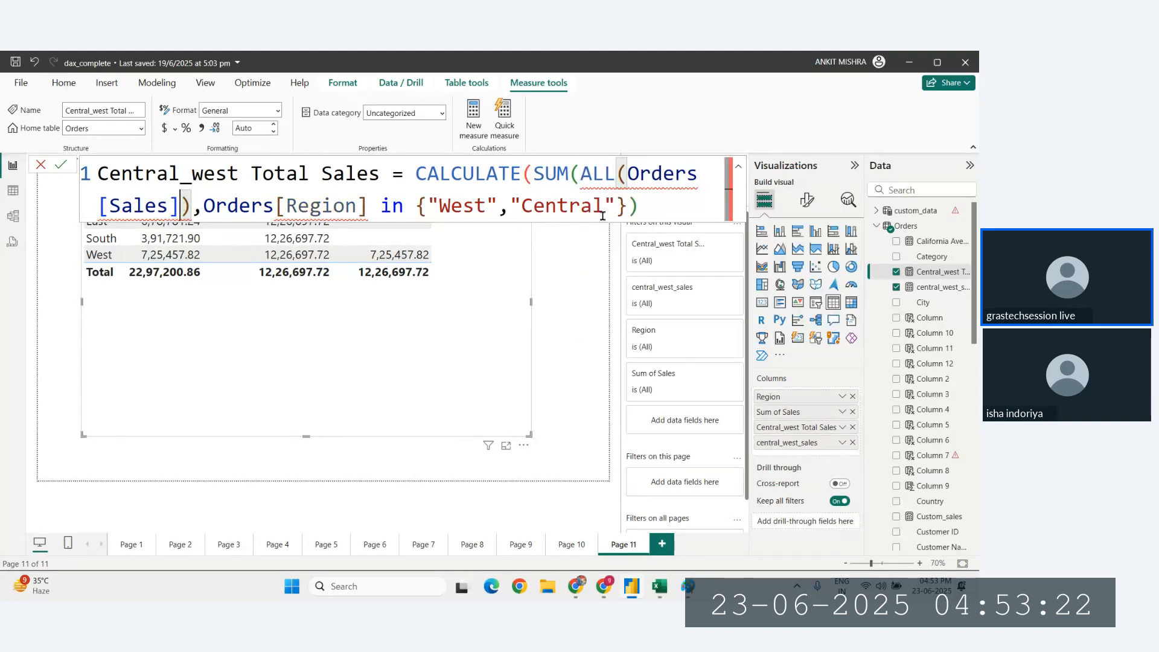
{"action": "type", "text": ")"}
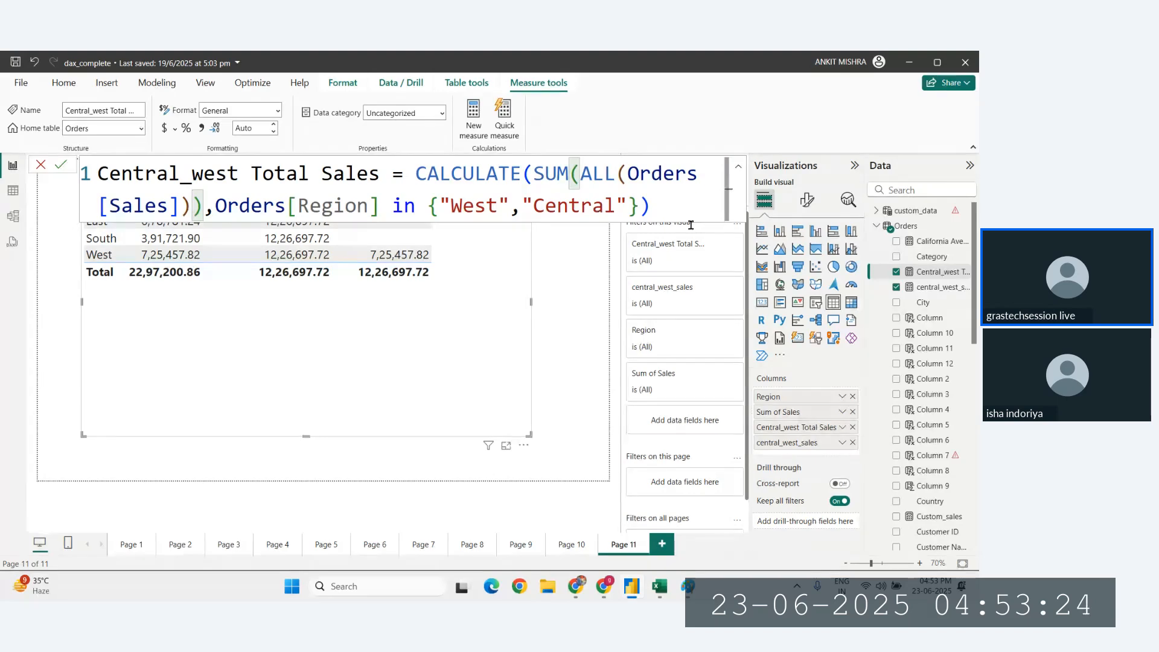
{"action": "key", "text": "Return"}
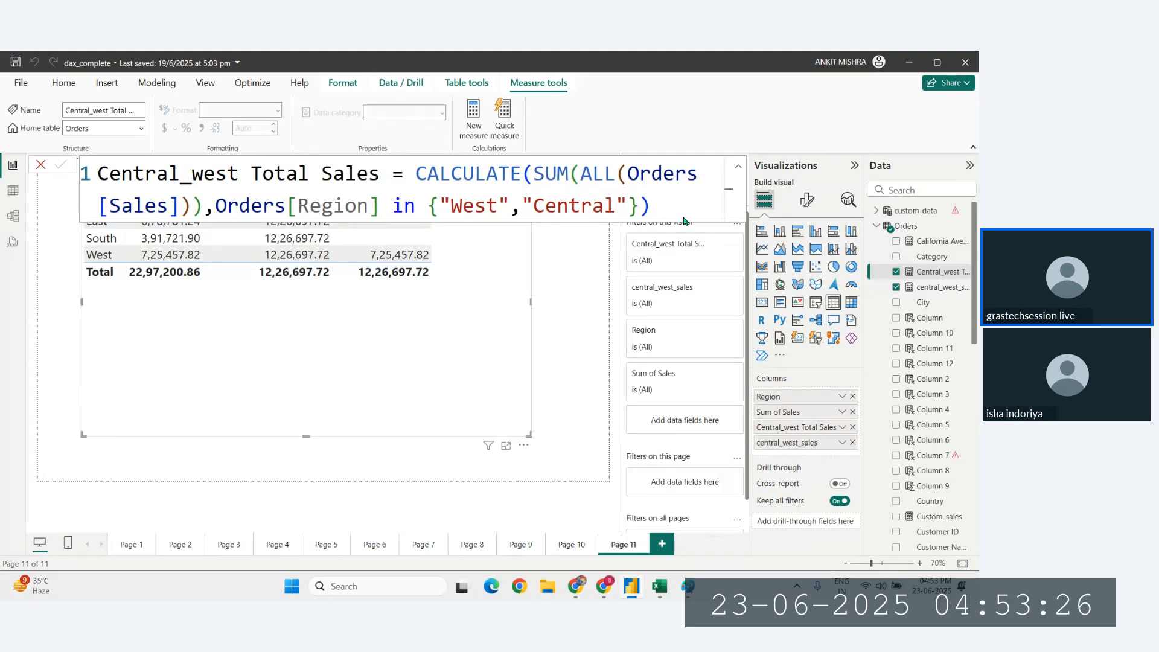
Undo the ALL wrapper around Orders[Sales] in the measure's formula.
{"action": "left_click", "coordinate": [665, 207]}
{"action": "key", "text": "ctrl+z"}
{"action": "key", "text": "ctrl+z"}
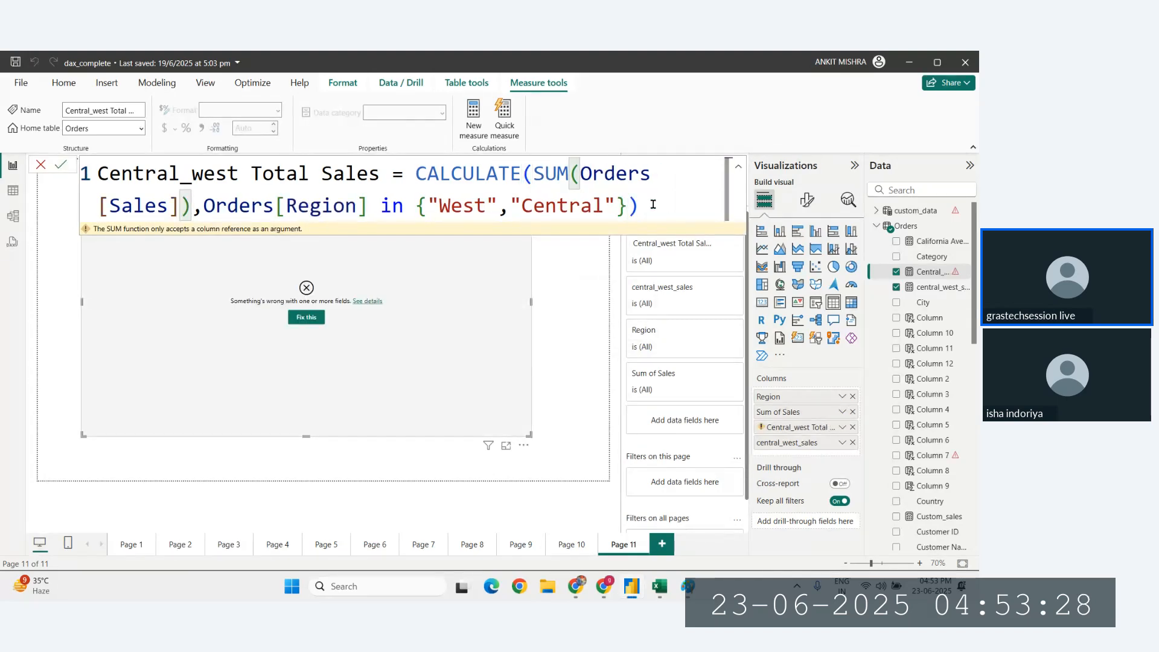
Try to wrap the measure's condition Orders[Region] in {"West","Central"} in ALL.
{"action": "left_click", "coordinate": [625, 194]}
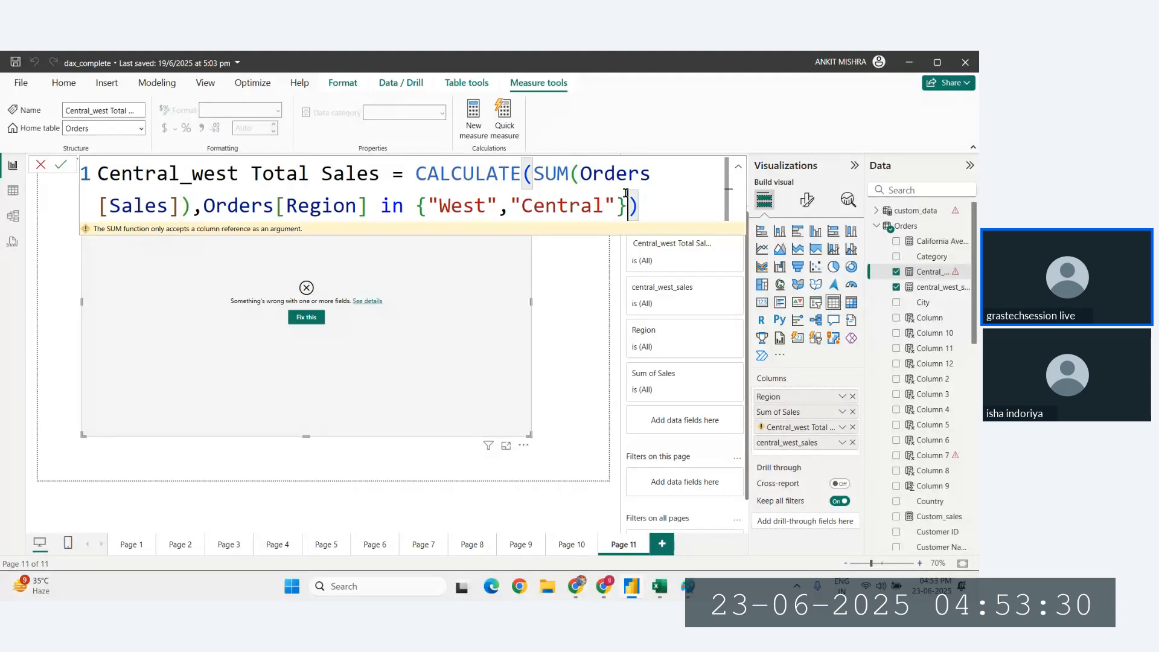
{"action": "left_click", "coordinate": [206, 205]}
{"action": "type", "text": "ALL"}
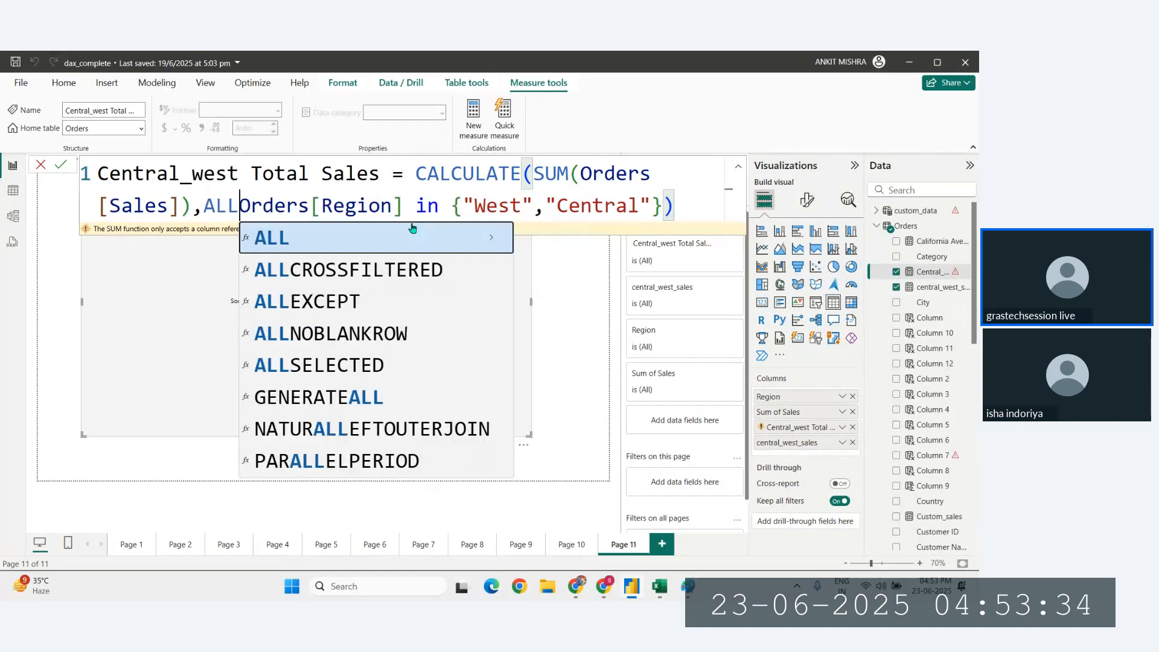
{"action": "type", "text": "("}
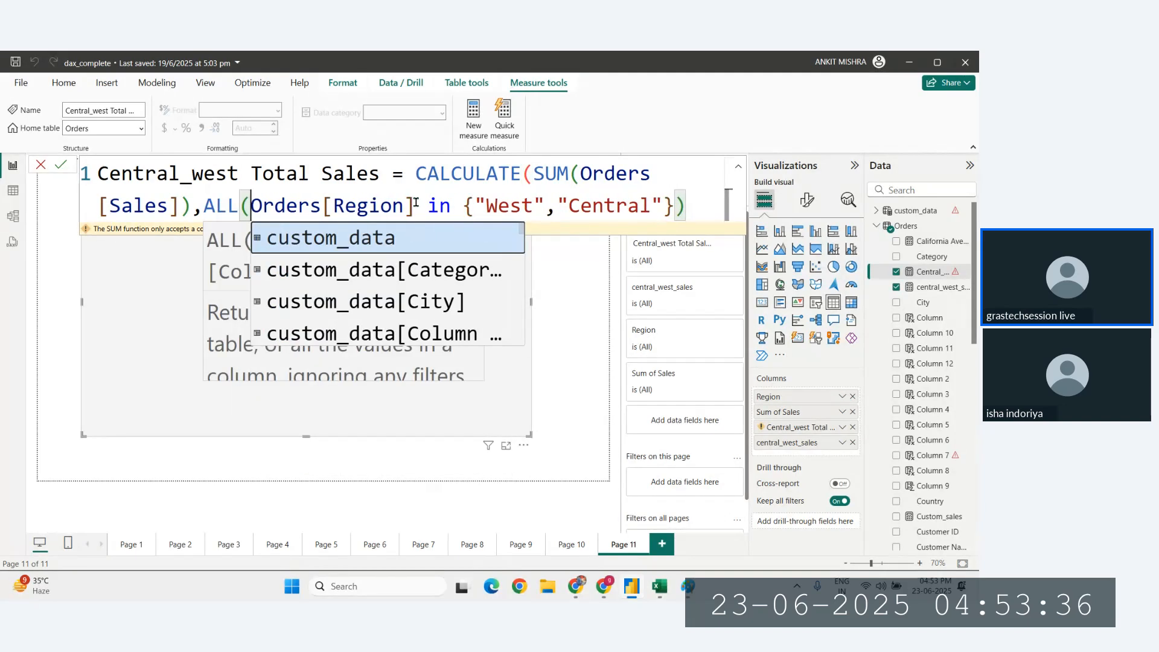
{"action": "left_click", "coordinate": [669, 205]}
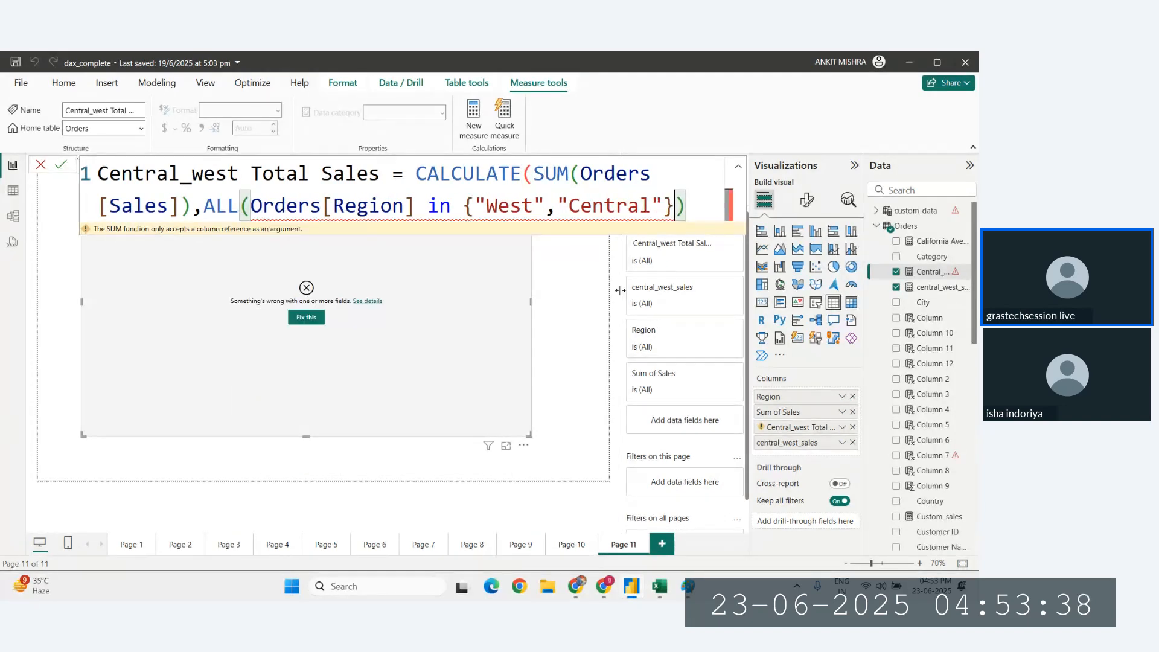
{"action": "type", "text": ")"}
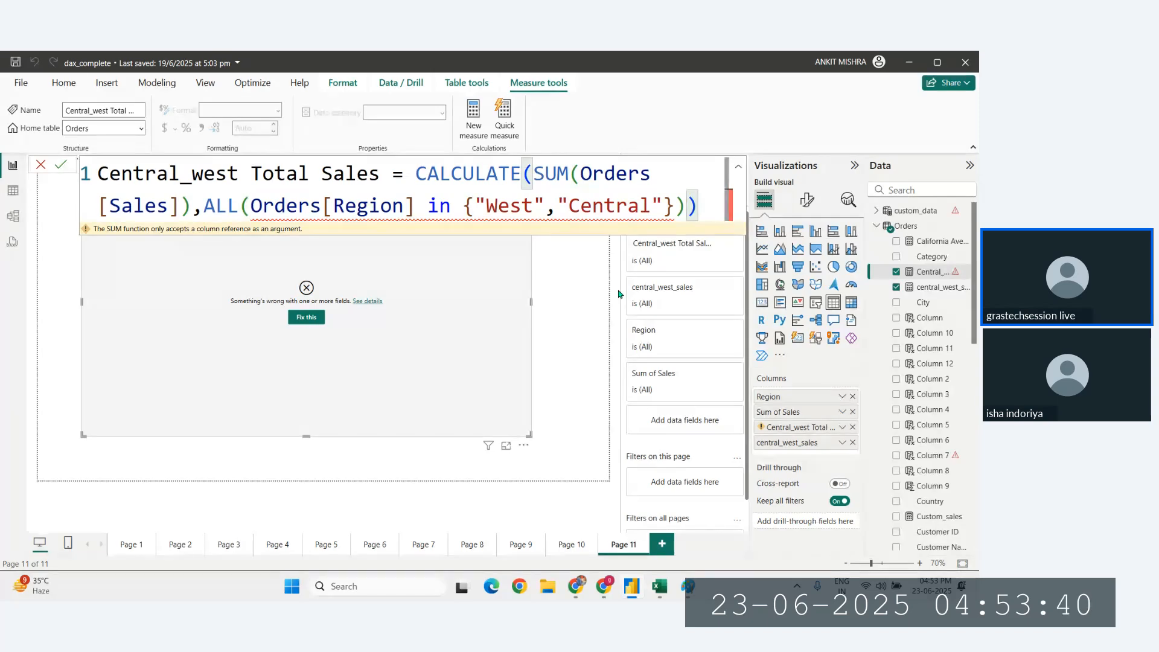
{"action": "key", "text": "BackSpace"}
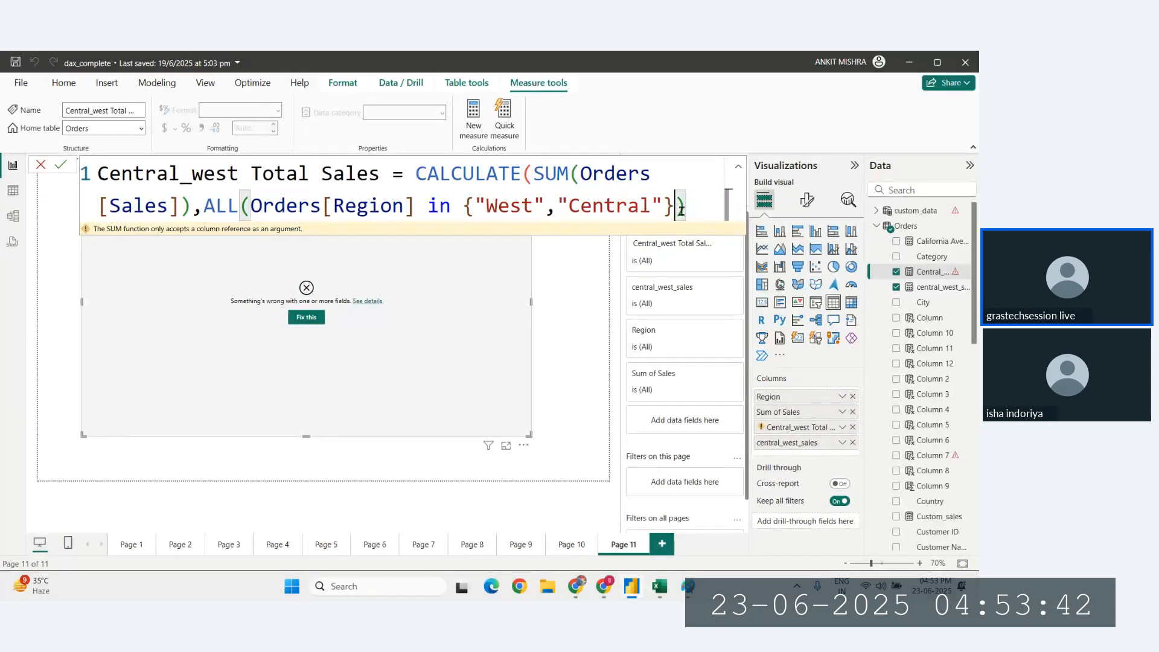
Try enclosing only Orders[Region] in ALL, closing its parenthesis before the in operator.
{"action": "left_click", "coordinate": [416, 206]}
{"action": "type", "text": ")"}
{"action": "left_click", "coordinate": [474, 207]}
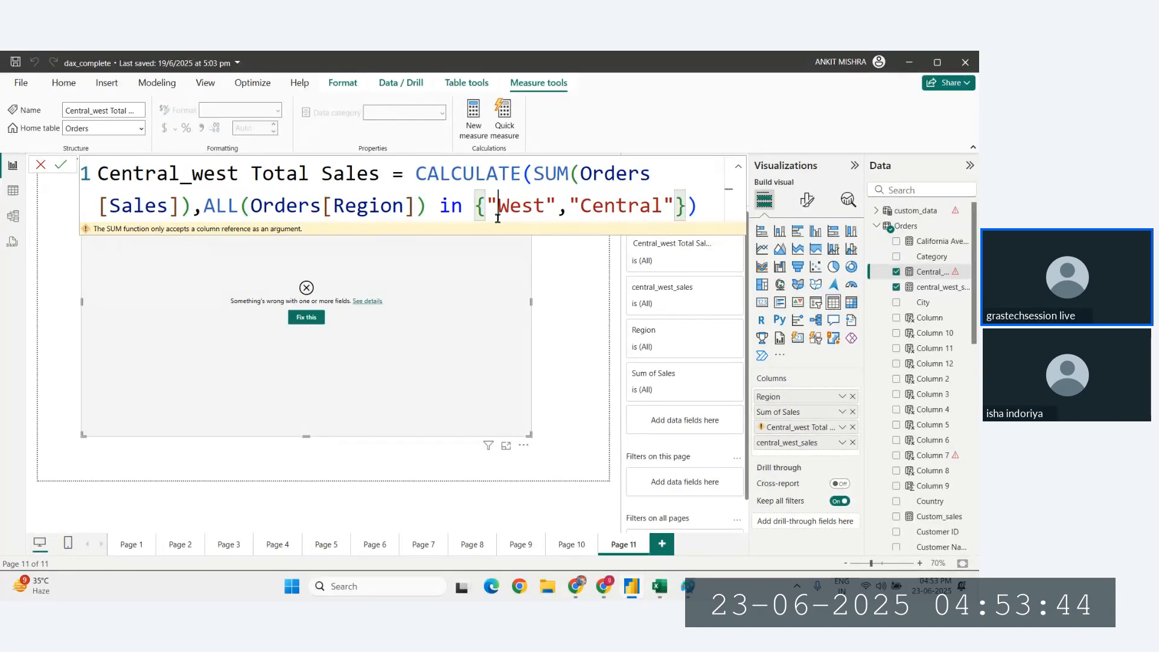
{"action": "left_click", "coordinate": [693, 207]}
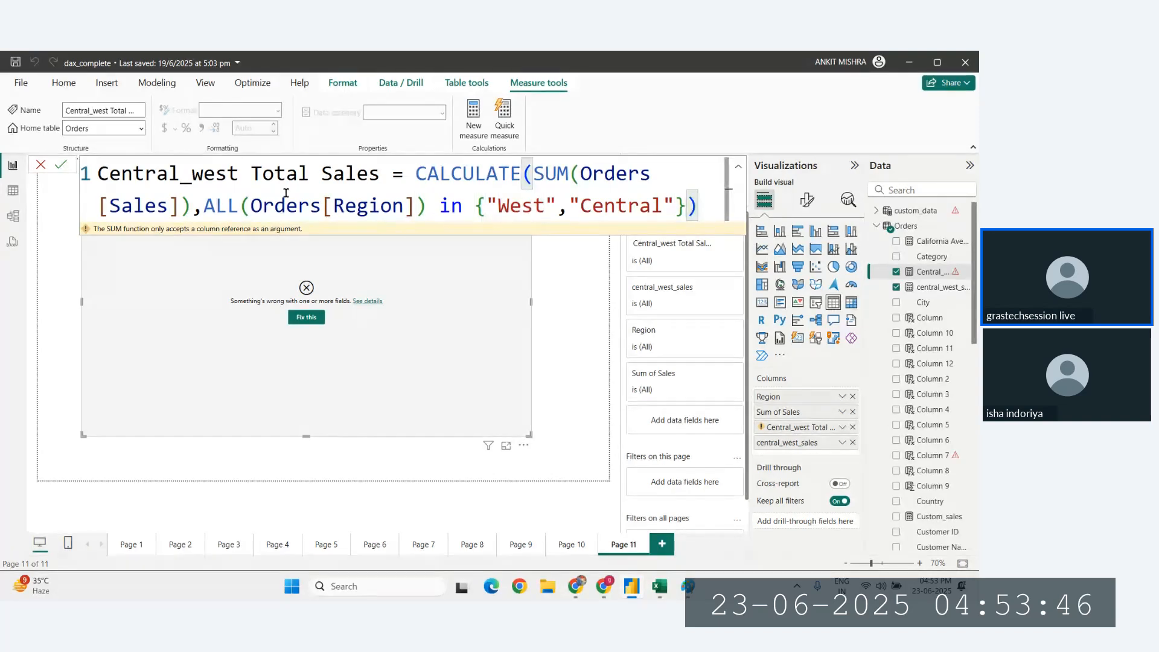
Try moving the closing parenthesis of ALL back to the end of the Region condition, after the region list.
{"action": "left_click", "coordinate": [418, 205]}
{"action": "key", "text": "BackSpace"}
{"action": "left_click", "coordinate": [688, 206]}
{"action": "type", "text": ")"}
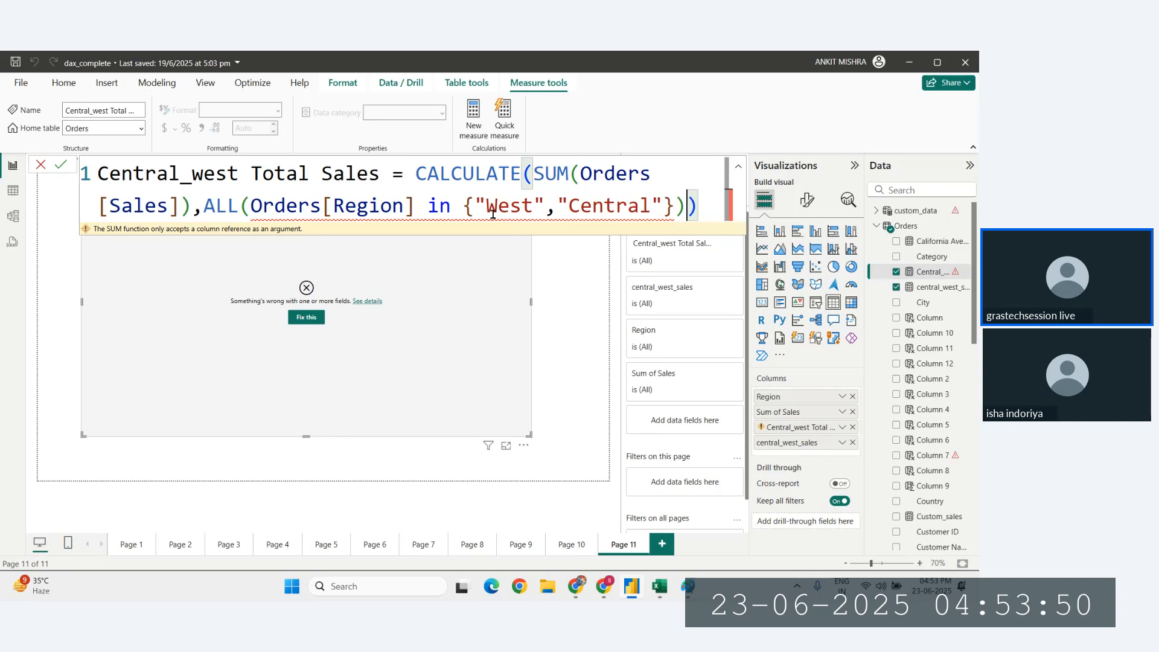
Remove ALL from the Region filter and commit the measure as CALCULATE(SUM(Orders[Sales]),Orders[Region] in {"West","Central"}).
{"action": "key", "text": "BackSpace"}
{"action": "left_click", "coordinate": [247, 206]}
{"action": "key", "text": "BackSpace"}
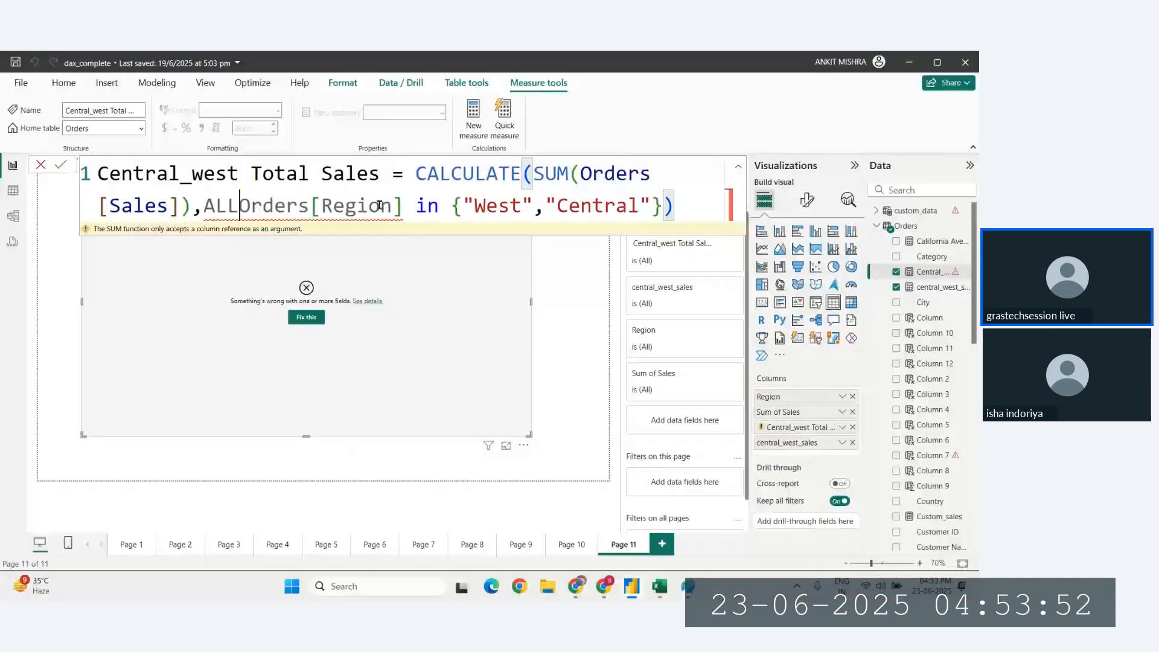
{"action": "key", "text": "BackSpace"}
{"action": "key", "text": "BackSpace"}
{"action": "key", "text": "BackSpace"}
{"action": "left_click", "coordinate": [577, 205]}
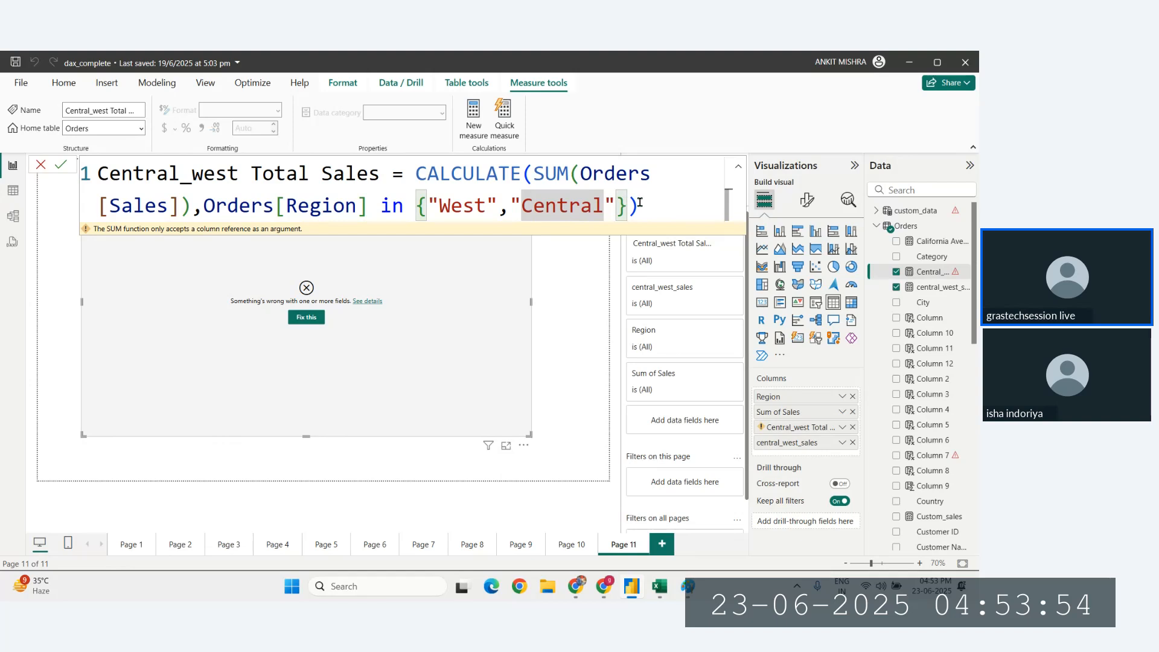
{"action": "left_click_drag", "start_coordinate": [571, 174], "coordinate": [639, 173]}
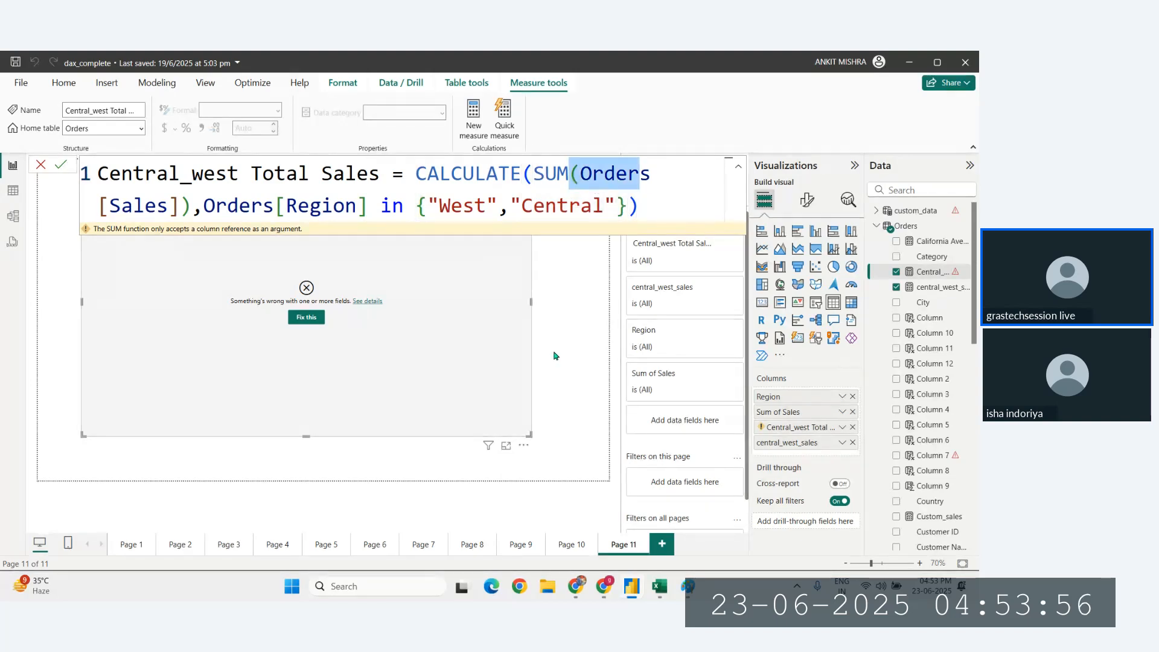
{"action": "key", "text": "Return"}
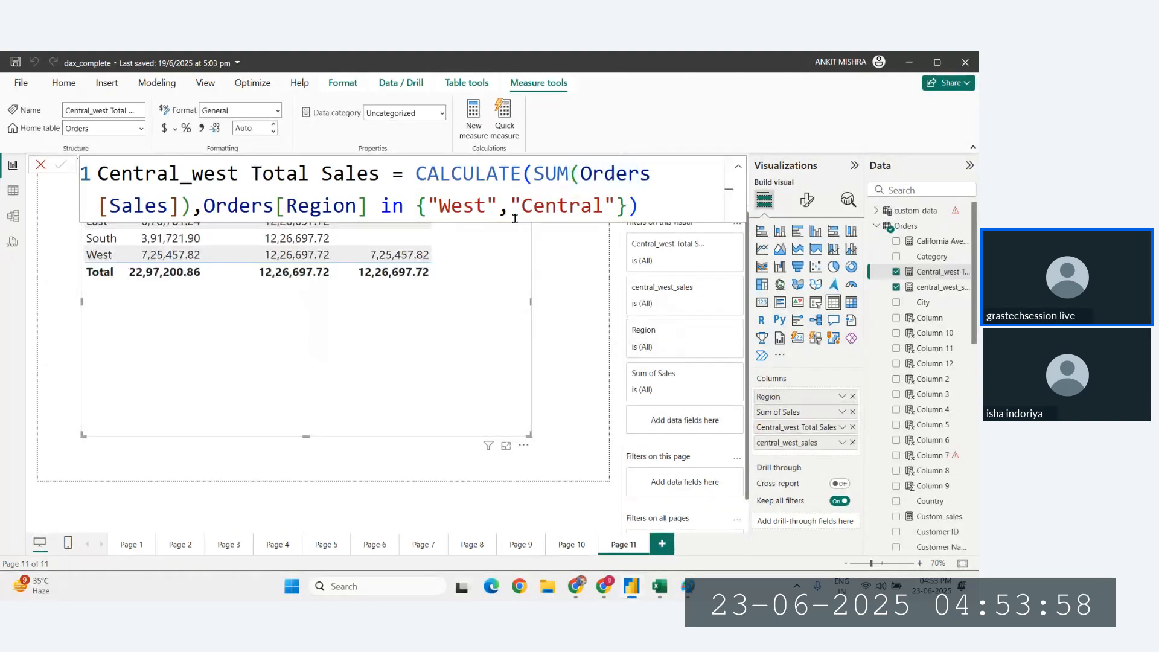
Close the formula editor and move the regional sales table toward the page's upper-left corner.
{"action": "key", "text": "Escape"}
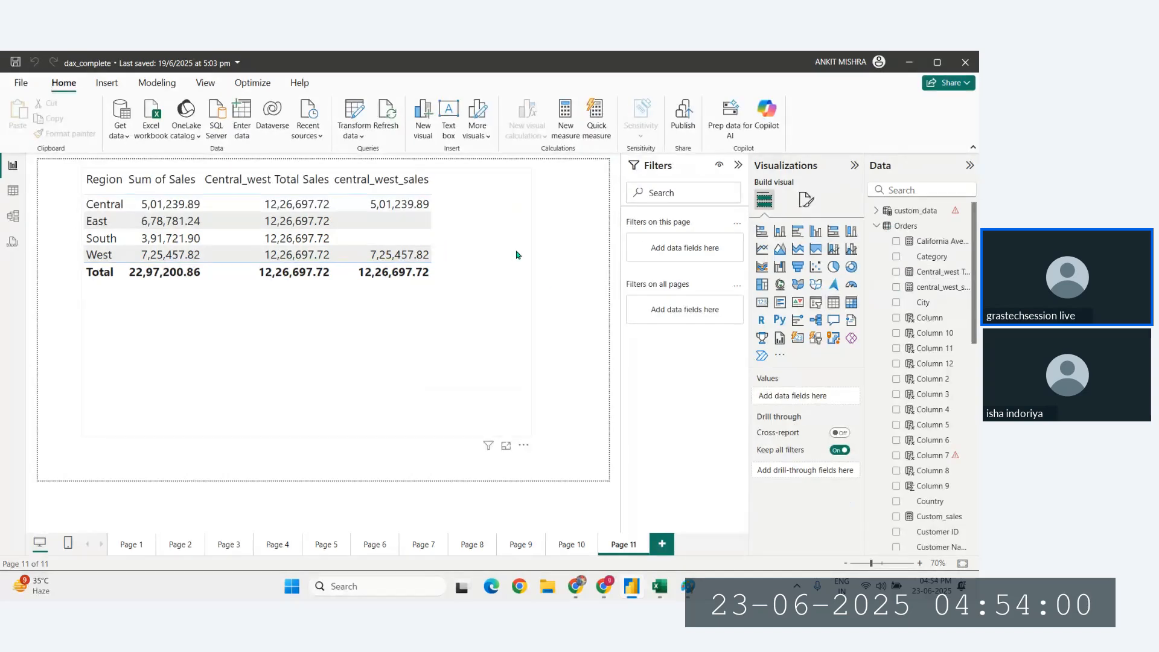
{"action": "left_click", "coordinate": [516, 255]}
{"action": "left_click_drag", "start_coordinate": [516, 255], "coordinate": [479, 259]}
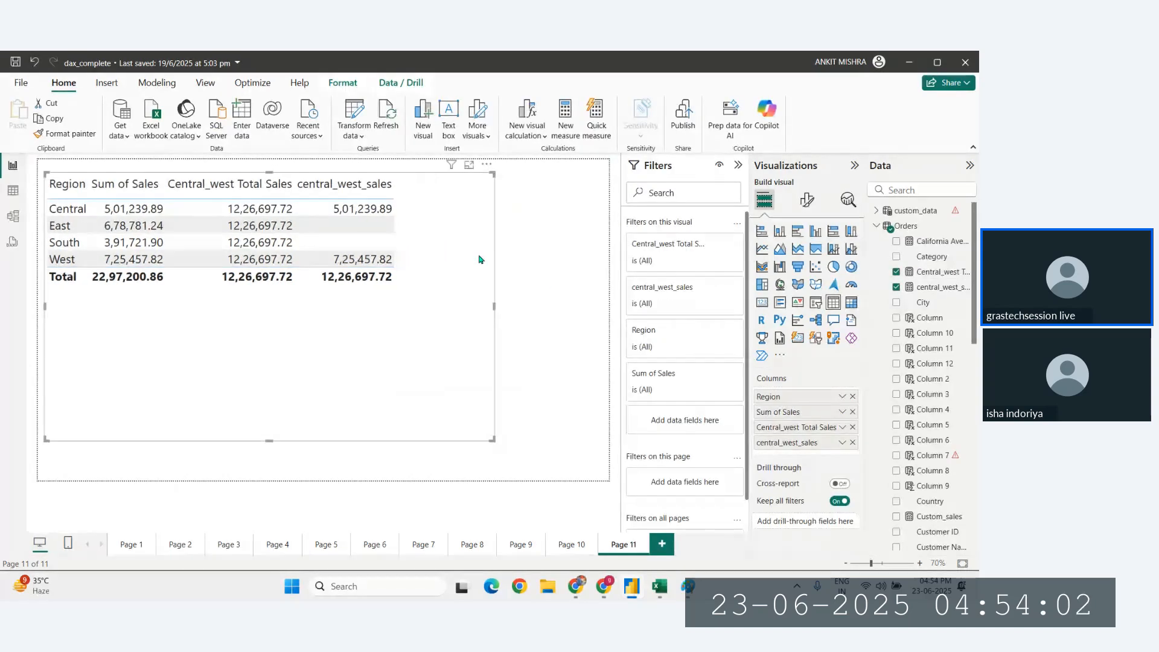
Review the SUMX and FILTER formula of the central_west_sales measure, then return to the regional sales table.
{"action": "left_click", "coordinate": [928, 289]}
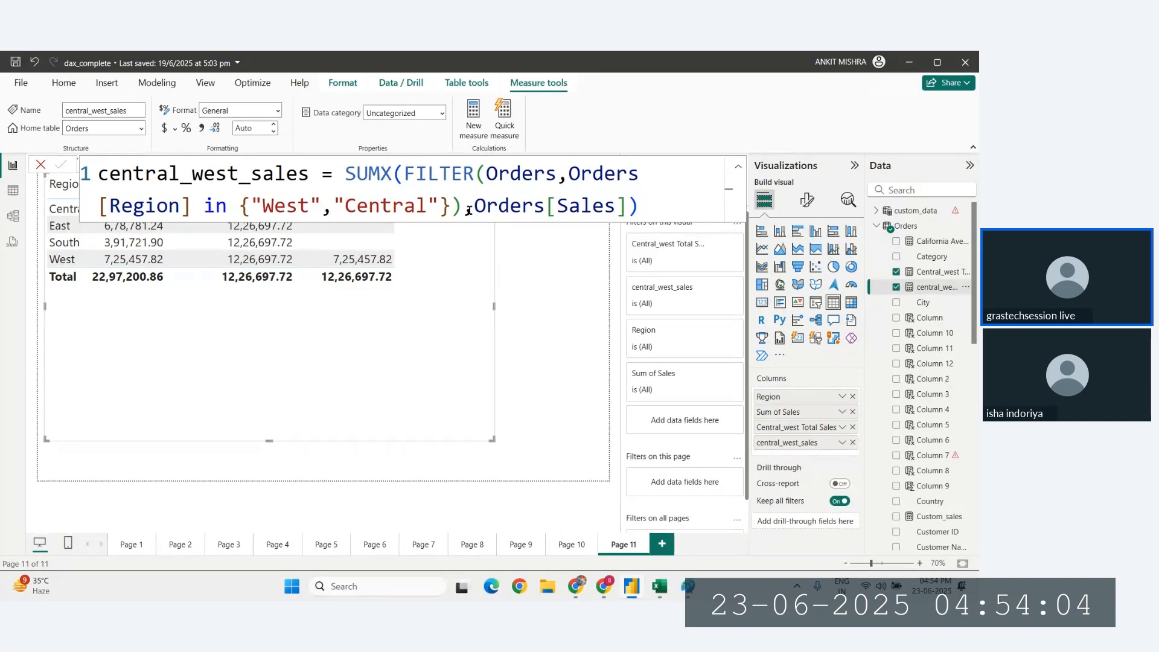
{"action": "left_click", "coordinate": [568, 379]}
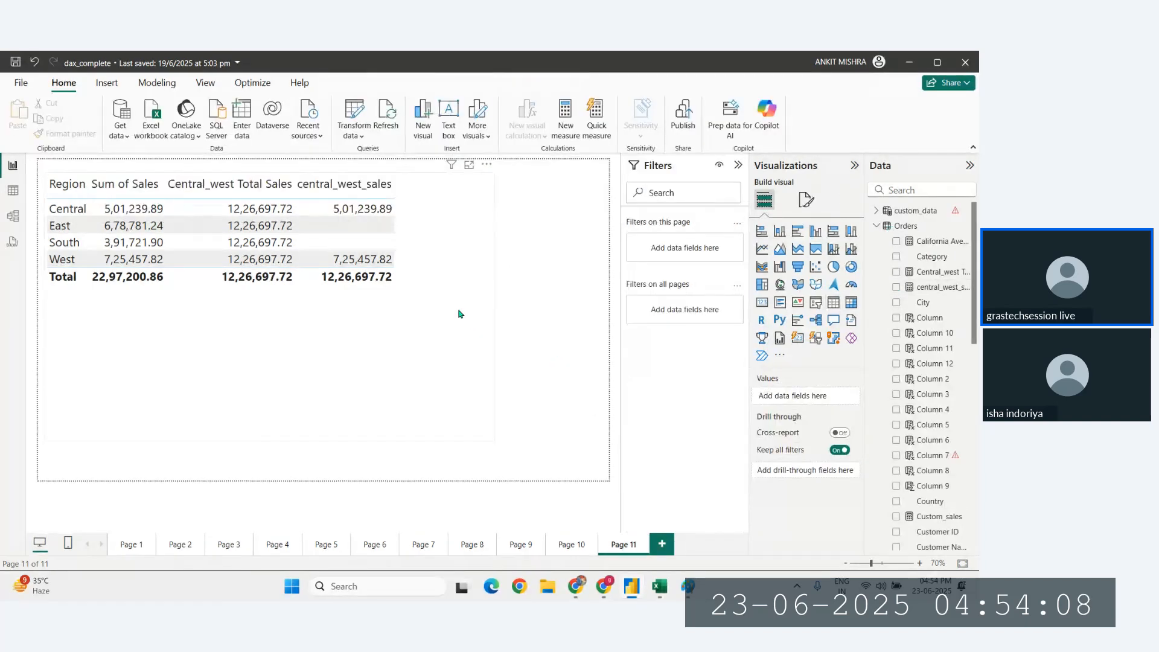
{"action": "left_click", "coordinate": [460, 313]}
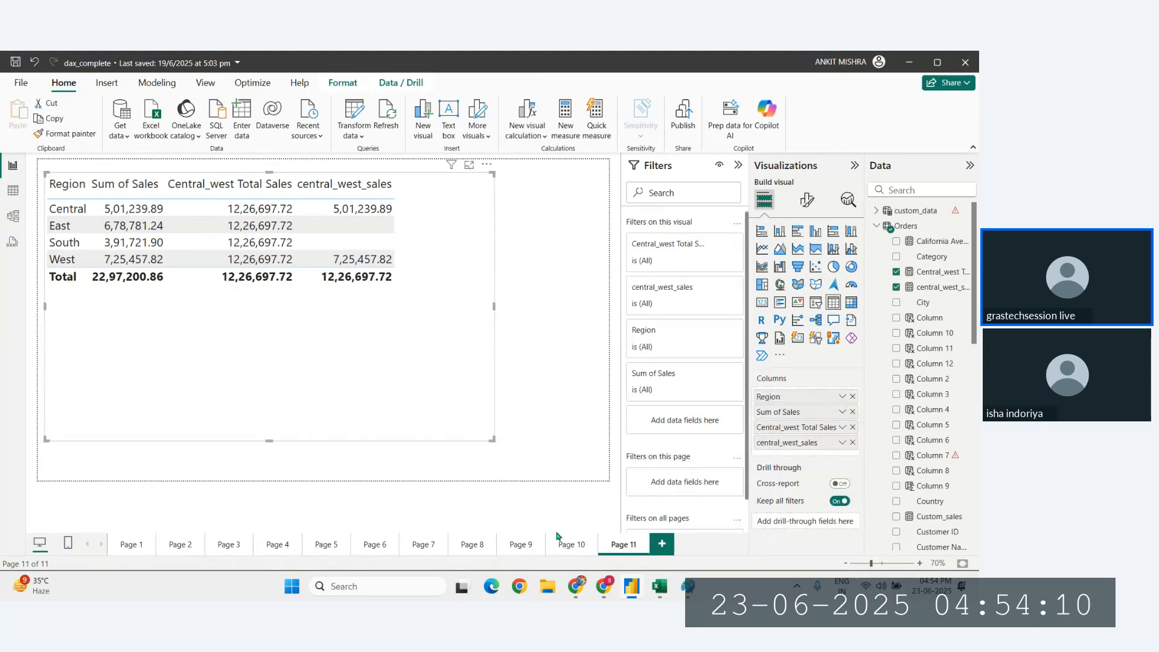
On Page 10, narrow the Other_Region_to_west_Sales_ratio table so its frame clears the Ship Mode slicer.
{"action": "left_click", "coordinate": [564, 544]}
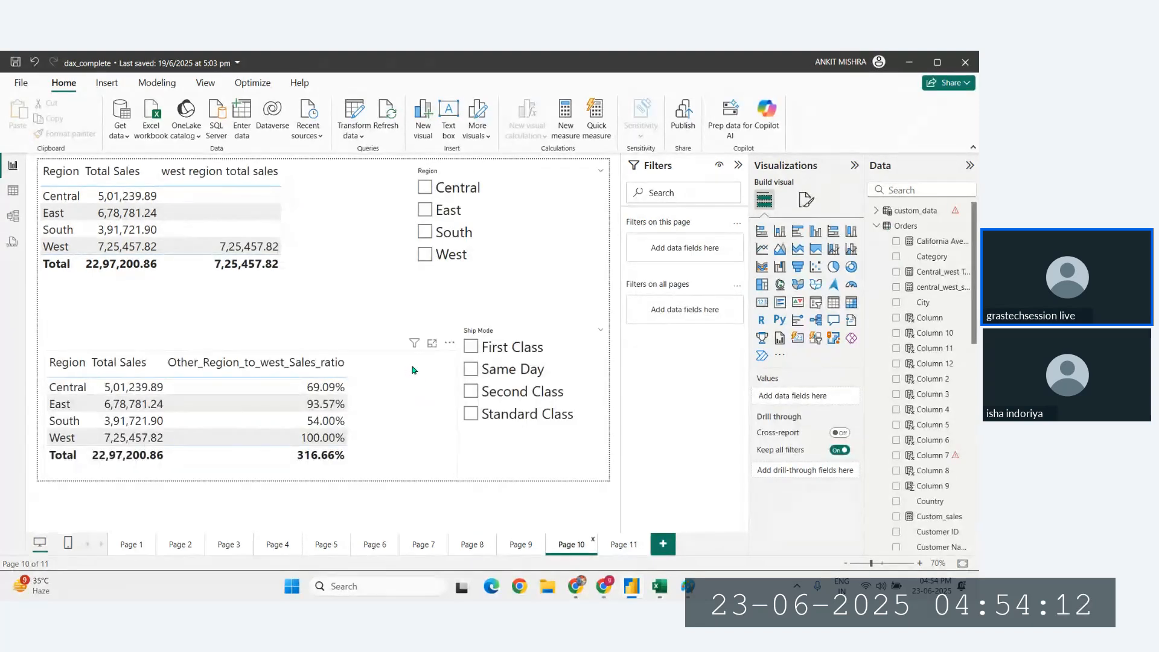
{"action": "left_click", "coordinate": [436, 391]}
{"action": "left_click_drag", "start_coordinate": [462, 417], "coordinate": [403, 417]}
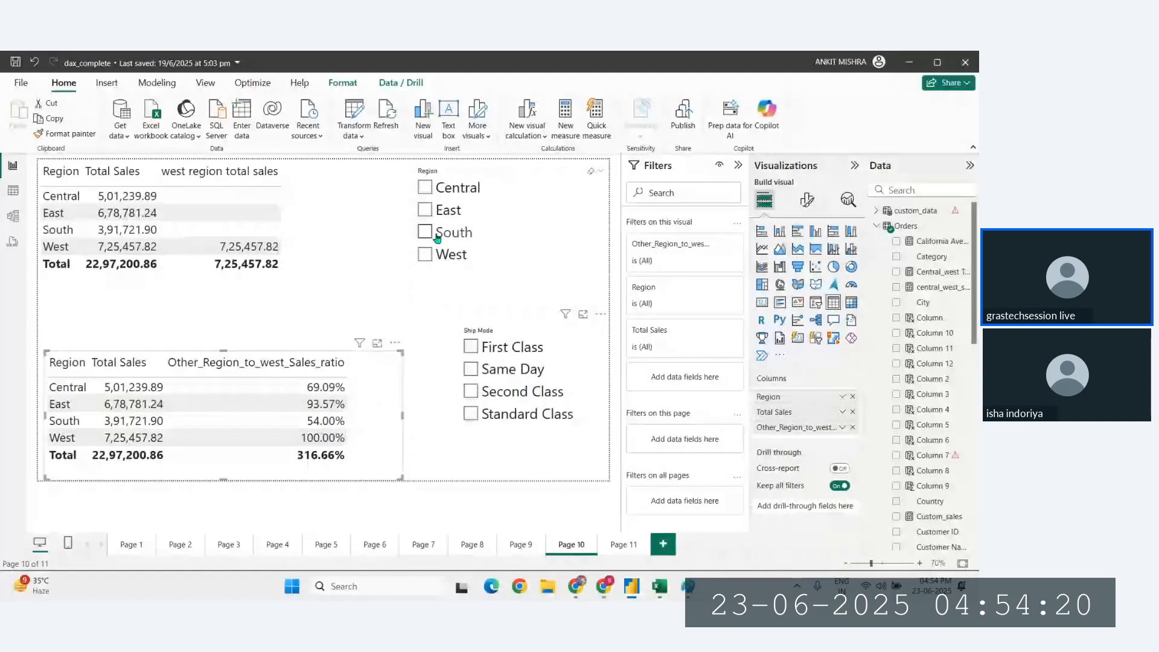
Filter Page 10 by different Ship Mode values, including Second Class and First Class, ending on Same Day.
{"action": "left_click", "coordinate": [471, 392]}
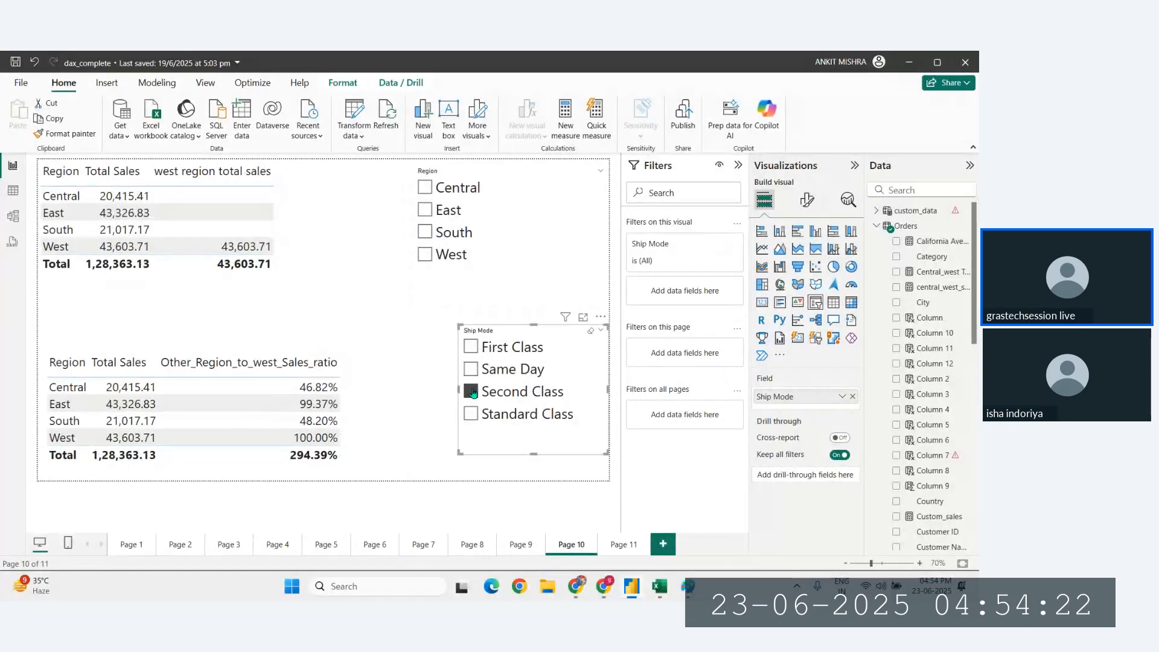
{"action": "left_click", "coordinate": [471, 369]}
{"action": "left_click", "coordinate": [471, 347]}
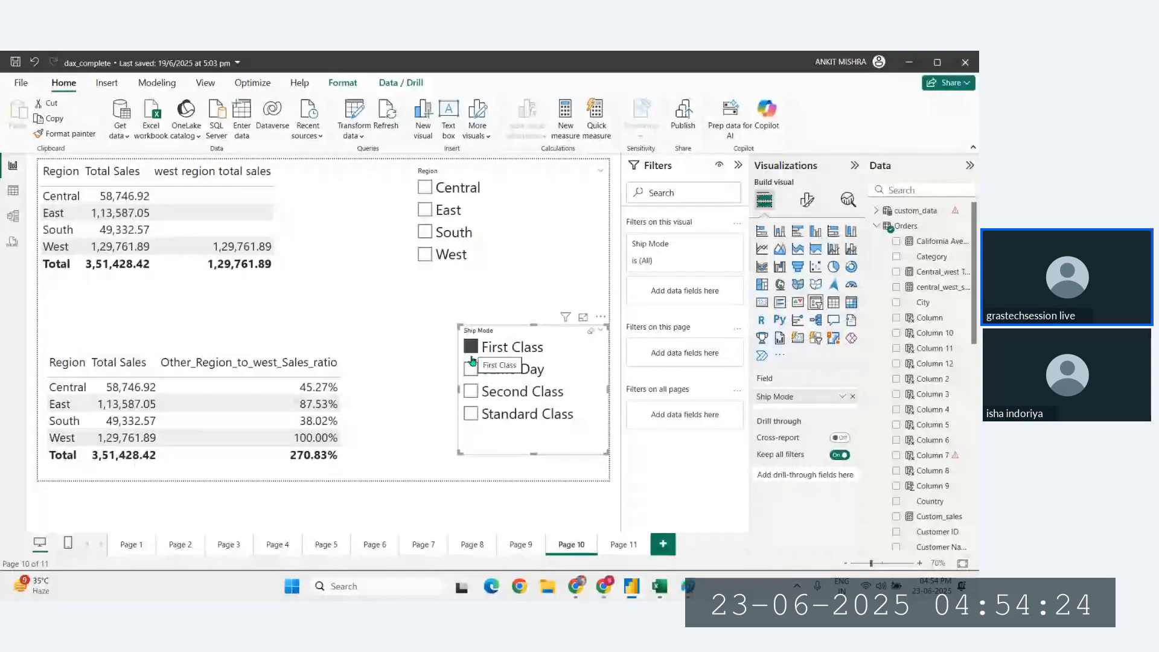
{"action": "left_click", "coordinate": [470, 370]}
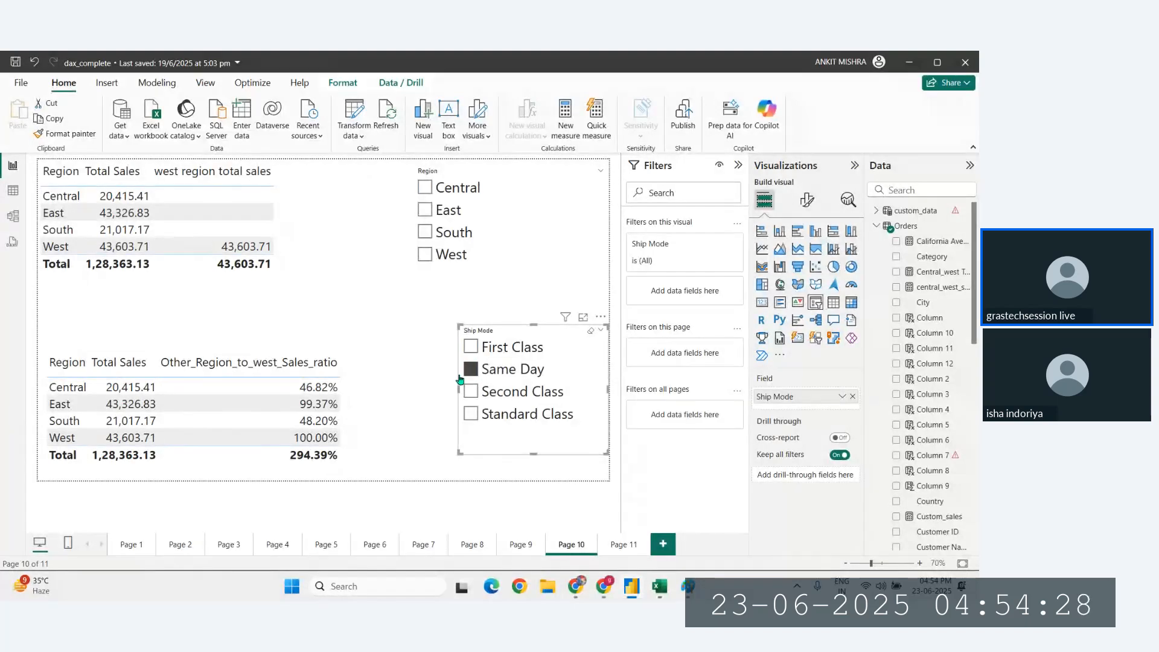
Return to Page 11 and compare the two Central and West measures across the table's regions.
{"action": "left_click", "coordinate": [623, 544]}
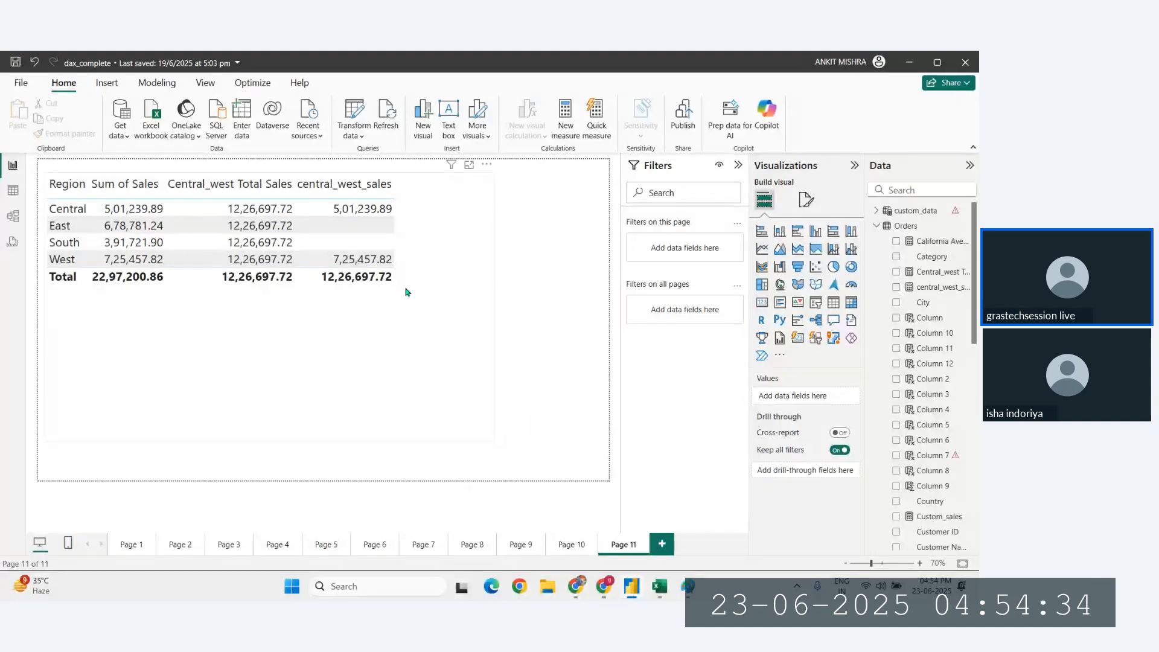
{"action": "left_click", "coordinate": [480, 356]}
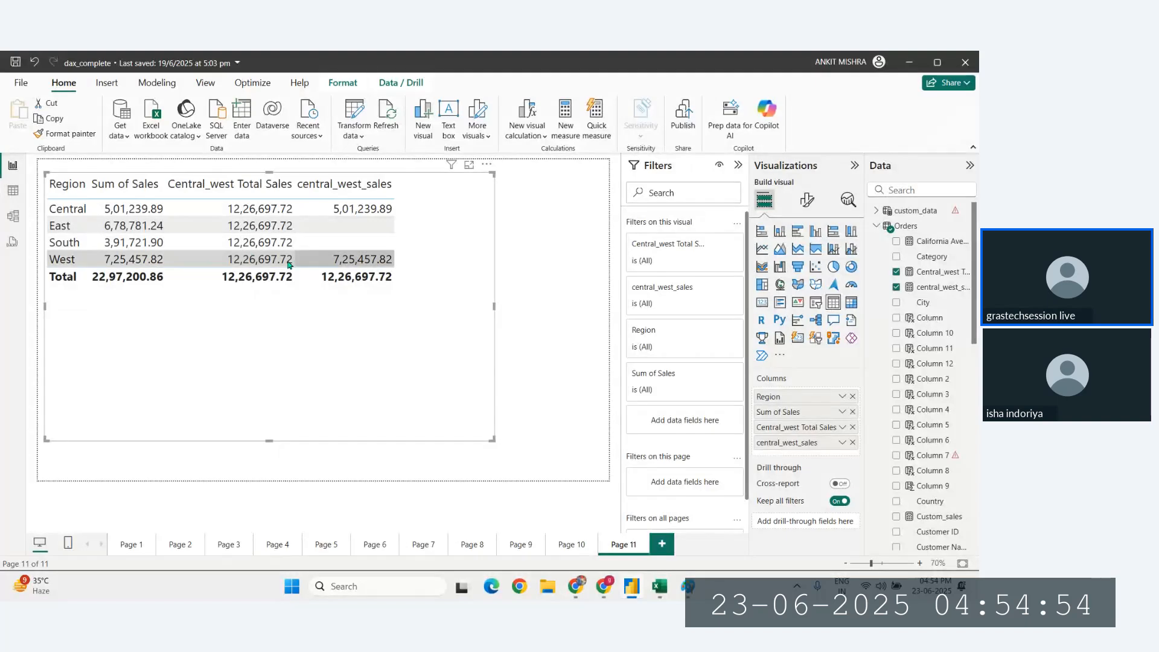
{"action": "left_click", "coordinate": [554, 395]}
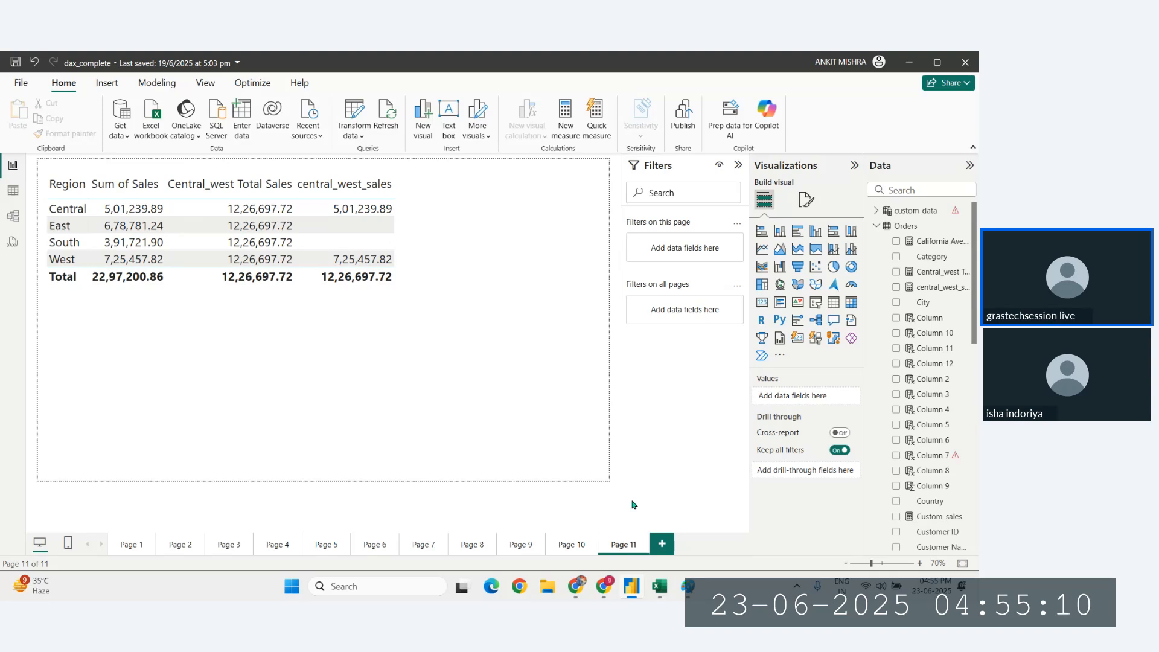
Switch to the DAX documentation in the browser and read the COALESCE description in the logical functions list.
{"action": "key", "text": "alt+Tab"}
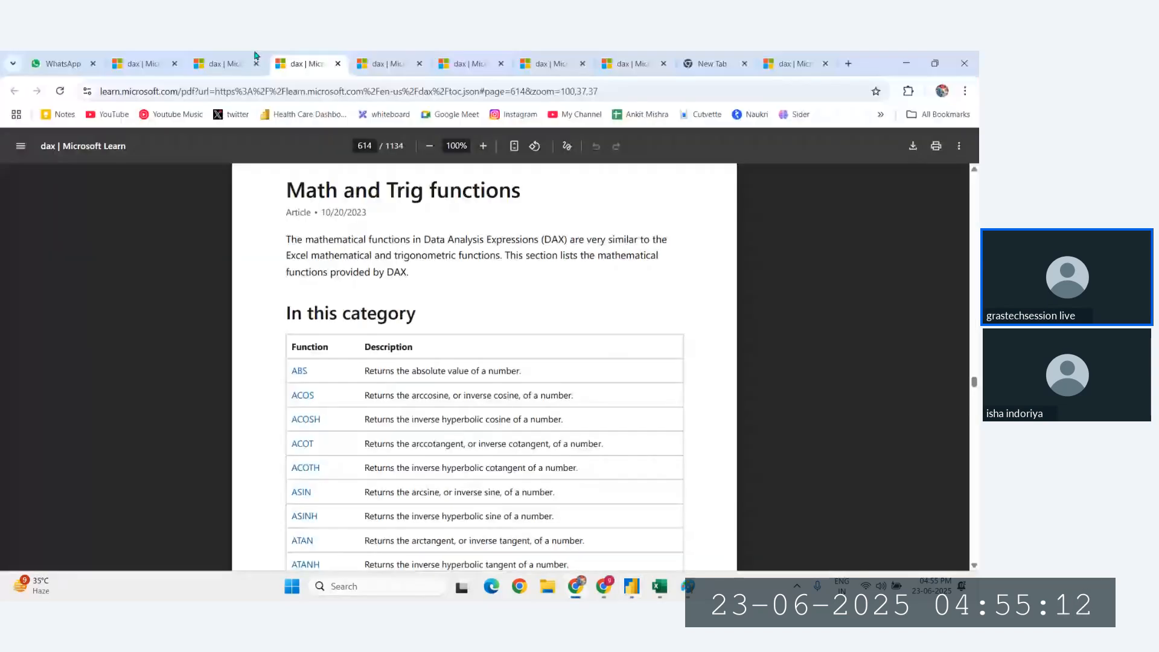
{"action": "left_click", "coordinate": [253, 58]}
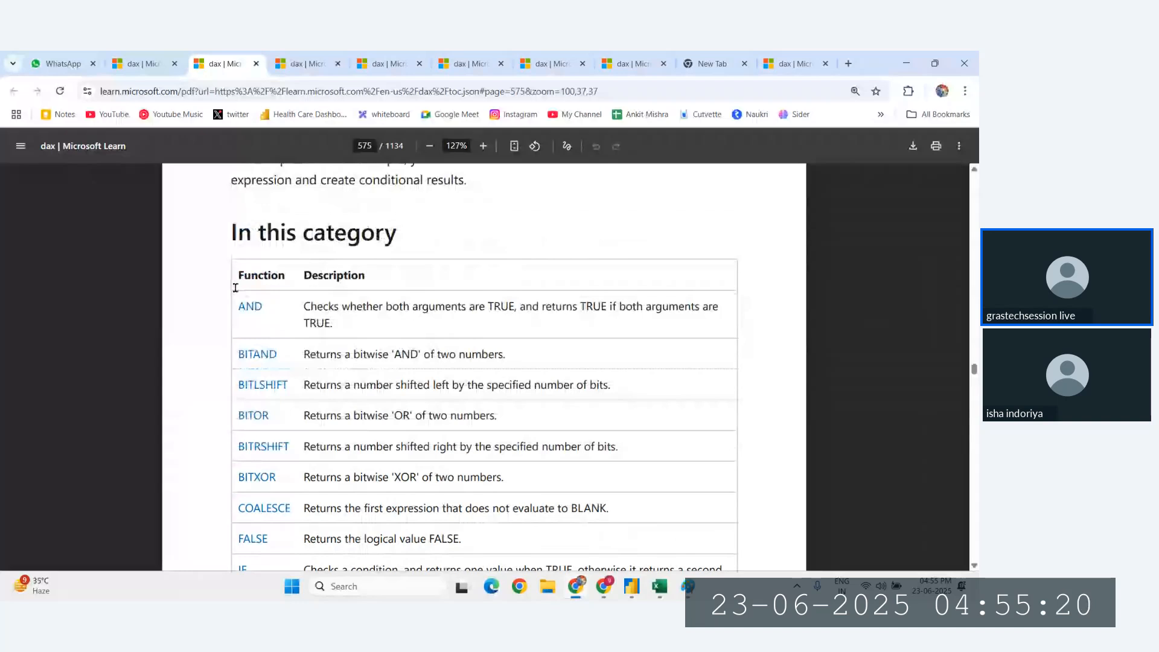
{"action": "scroll", "coordinate": [236, 287], "scroll_direction": "down", "scroll_amount": 2}
{"action": "left_click_drag", "start_coordinate": [498, 393], "coordinate": [610, 392]}
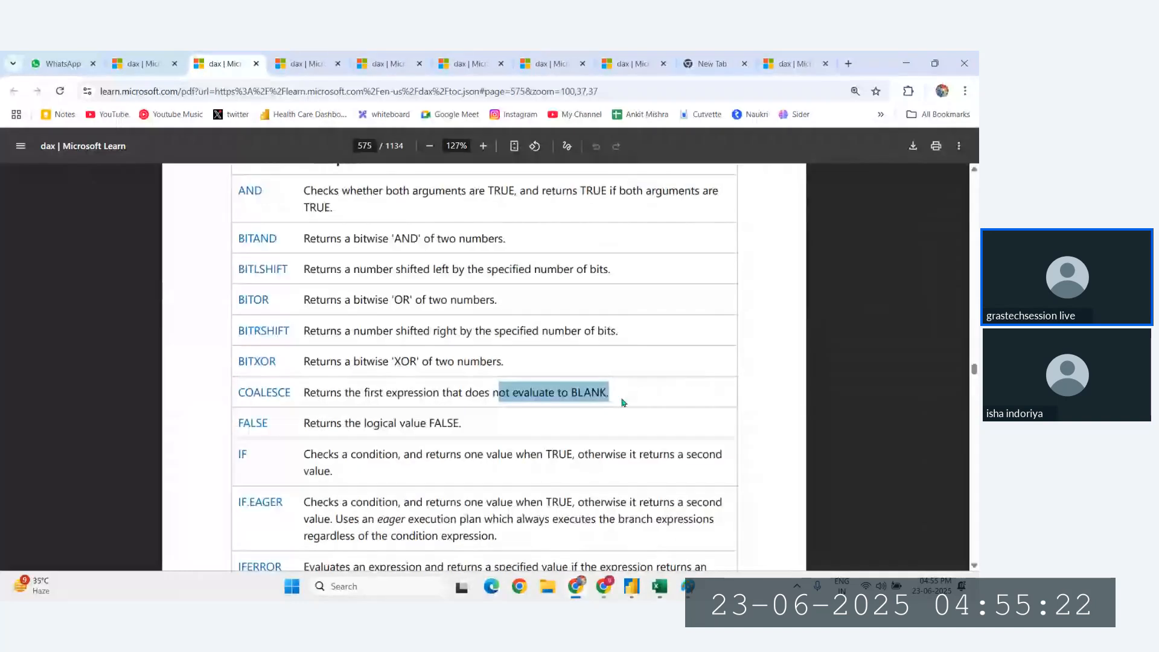
{"action": "left_click", "coordinate": [624, 403]}
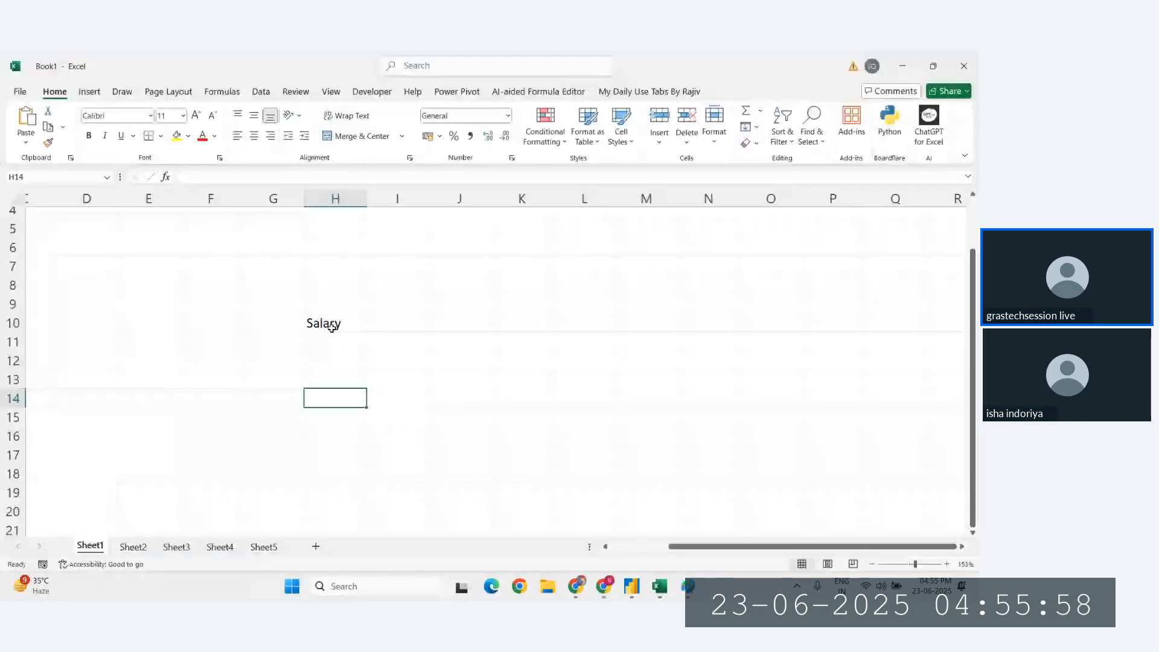
Enter the sample salaries 56, 67 and 78 in cells H14, H16 and H18, leaving blank cells between them.
{"action": "type", "text": "56"}
{"action": "key", "text": "Return"}
{"action": "key", "text": "Return"}
{"action": "type", "text": "67"}
{"action": "key", "text": "Return"}
{"action": "key", "text": "Return"}
{"action": "type", "text": "78"}
{"action": "key", "text": "Return"}
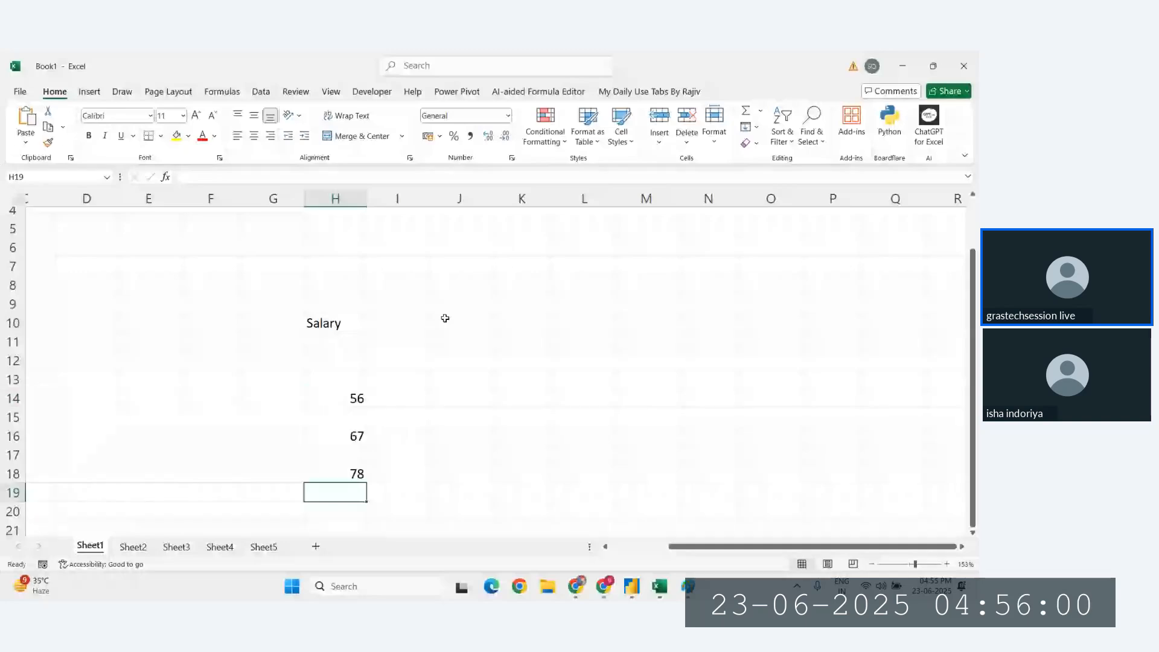
Enter 56 in cell K10 as the first non-blank salary value.
{"action": "left_click", "coordinate": [510, 329]}
{"action": "type", "text": "56"}
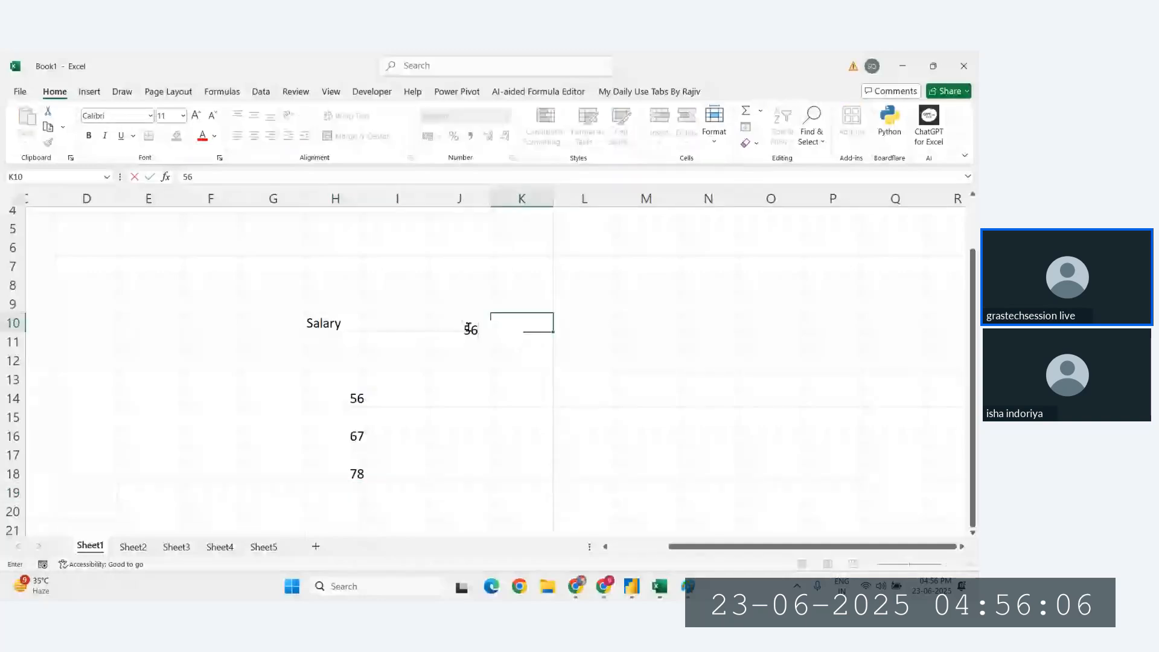
{"action": "key", "text": "Return"}
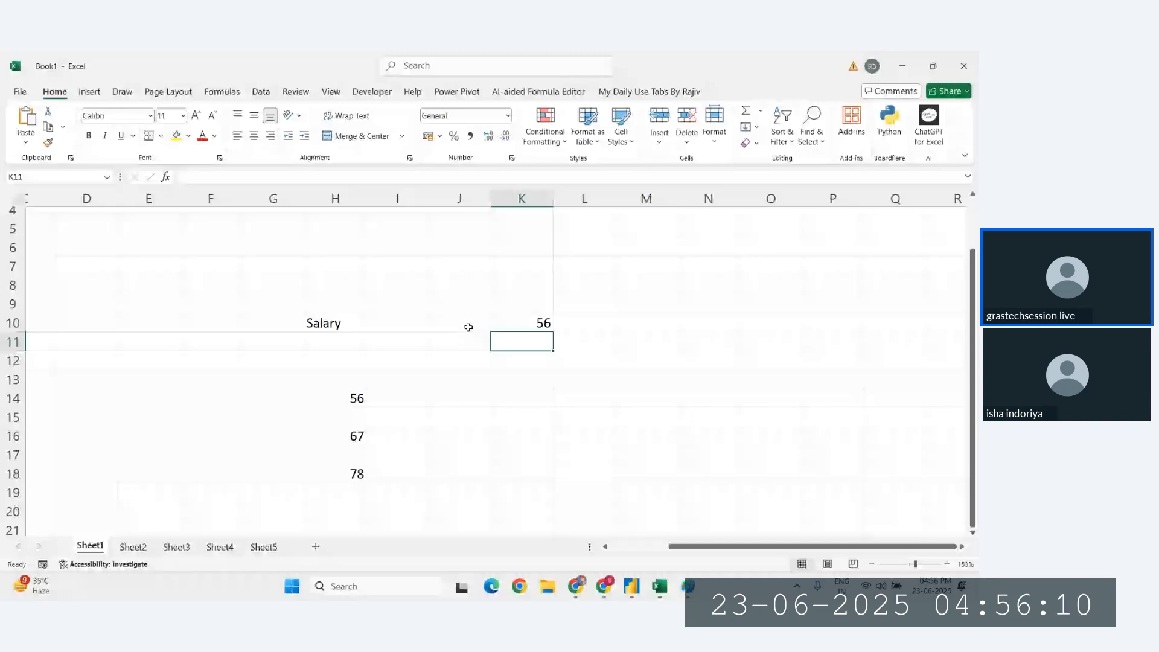
Examine the blank and filled cells under Salary in H11:H17 to illustrate finding the first non-blank value.
{"action": "left_click_drag", "start_coordinate": [326, 341], "coordinate": [336, 462]}
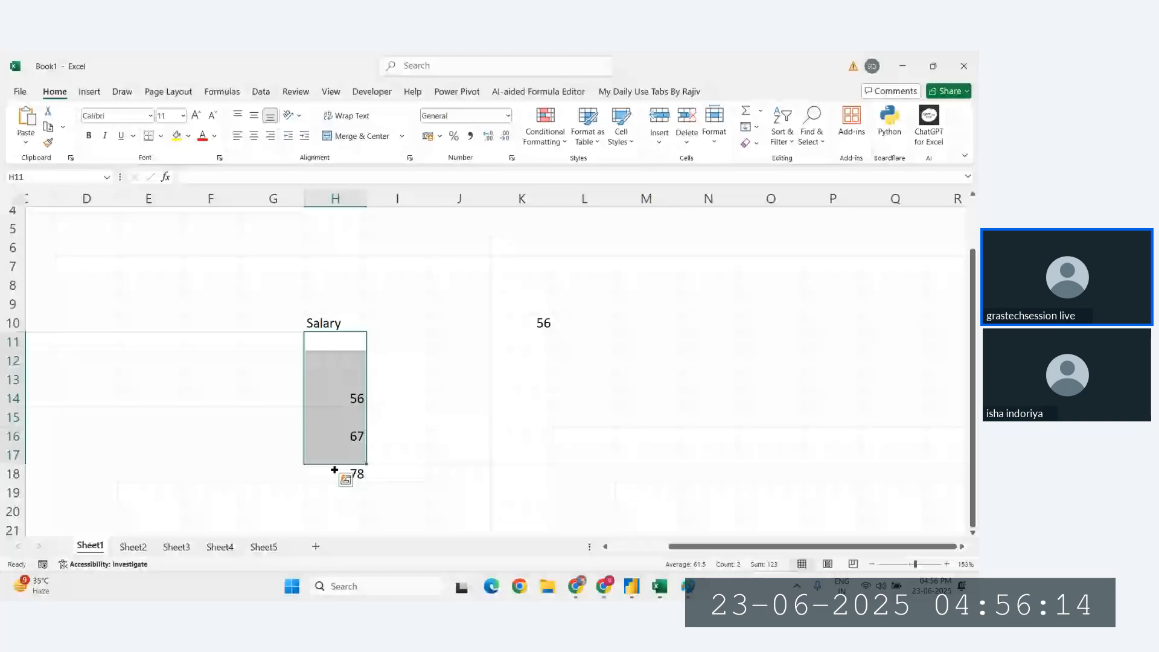
{"action": "left_click", "coordinate": [395, 380]}
{"action": "left_click_drag", "start_coordinate": [324, 341], "coordinate": [320, 464]}
{"action": "left_click", "coordinate": [522, 436]}
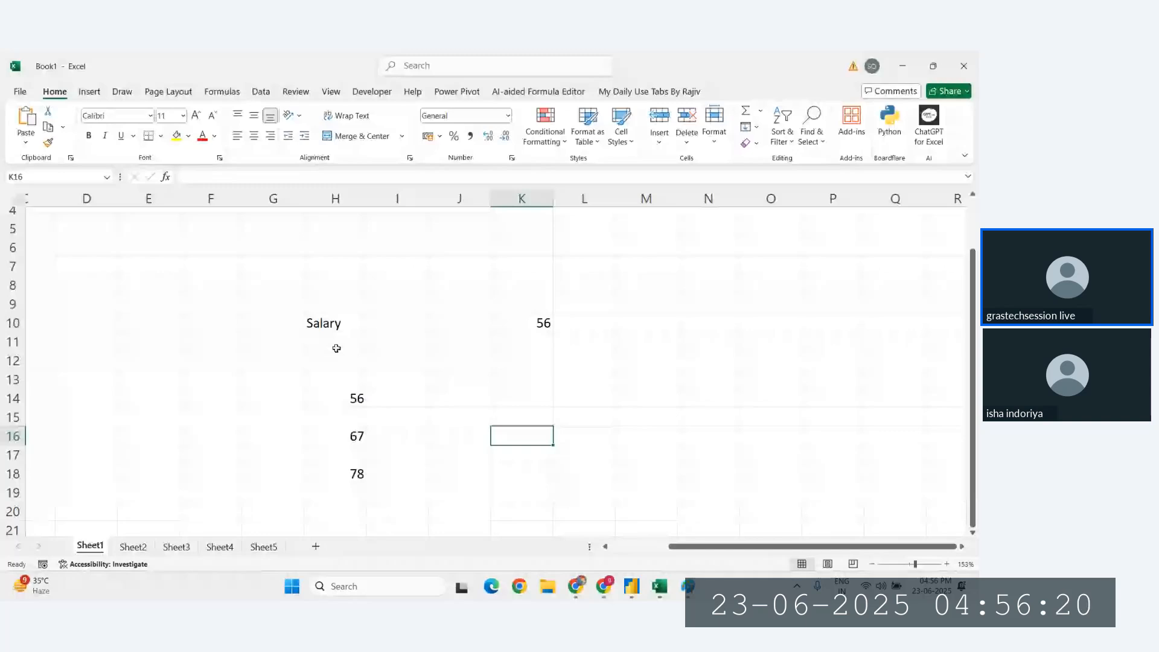
{"action": "left_click_drag", "start_coordinate": [337, 348], "coordinate": [337, 362]}
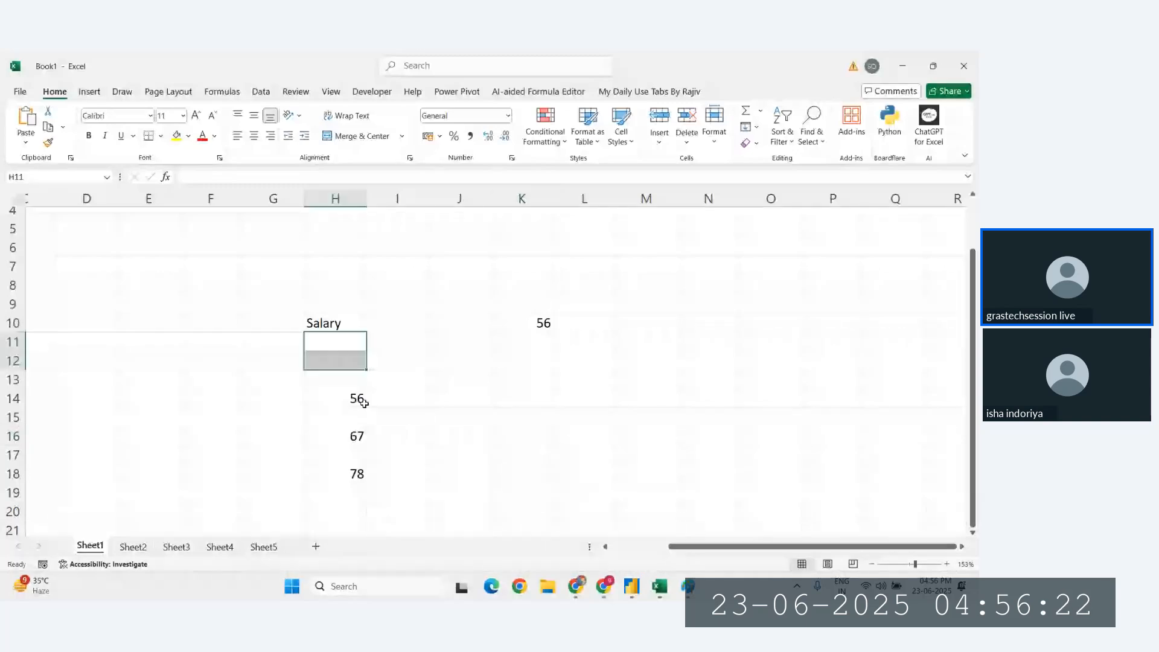
{"action": "left_click", "coordinate": [356, 417]}
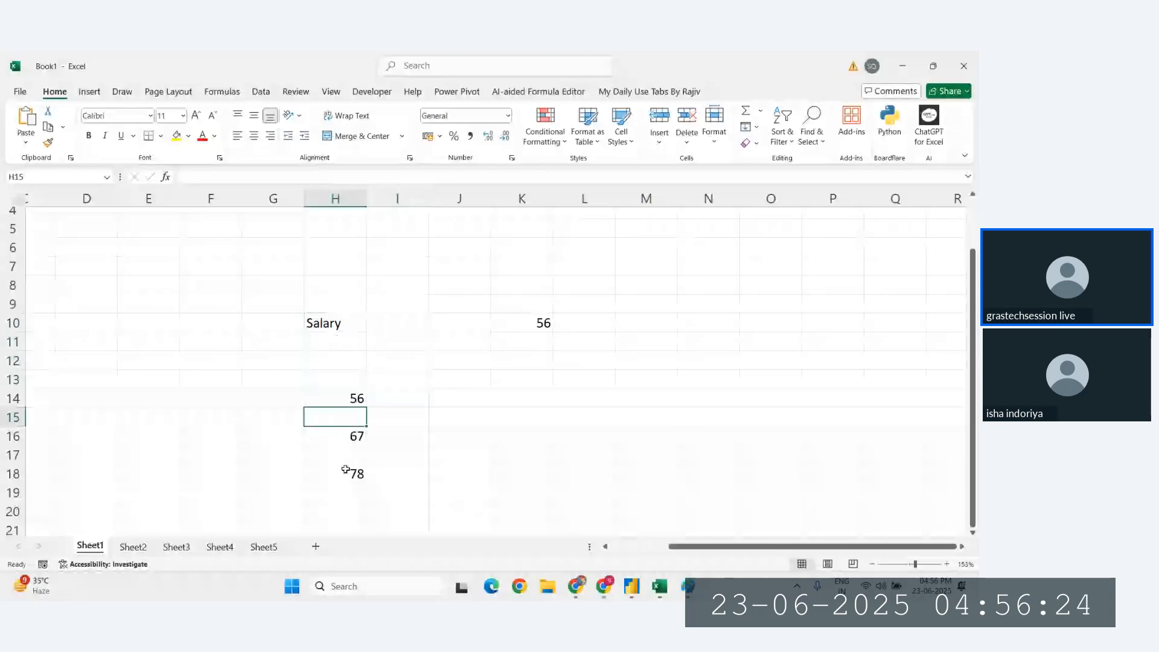
{"action": "left_click_drag", "start_coordinate": [338, 343], "coordinate": [338, 382]}
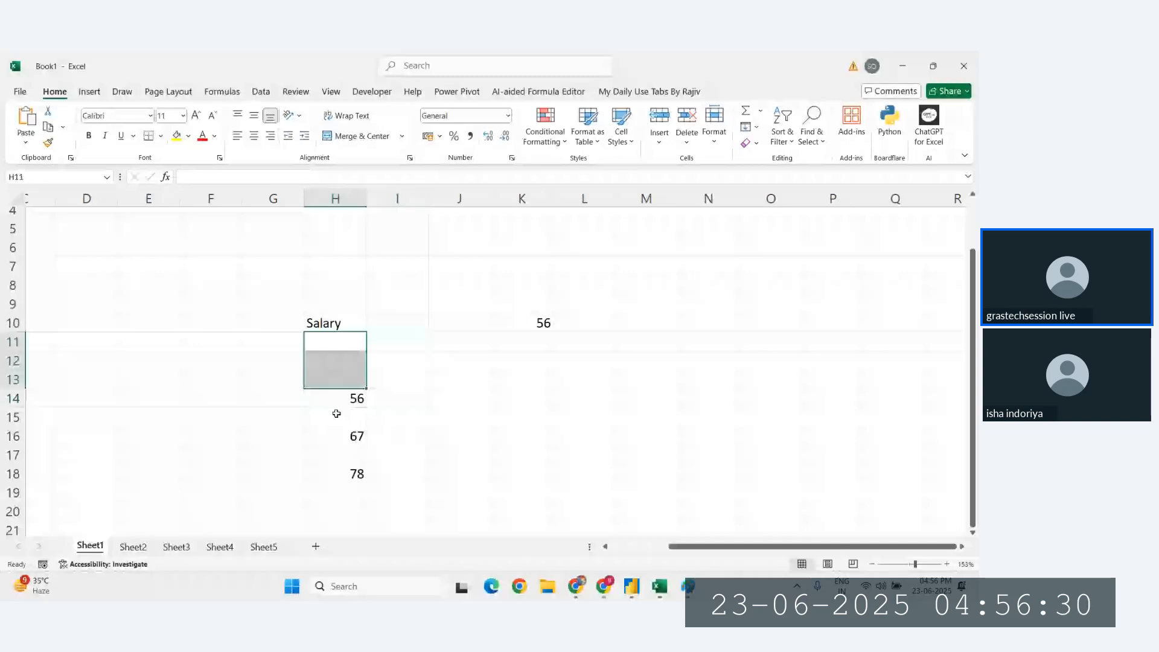
Enter the label Email in cell K12.
{"action": "left_click", "coordinate": [502, 360]}
{"action": "type", "text": "Email"}
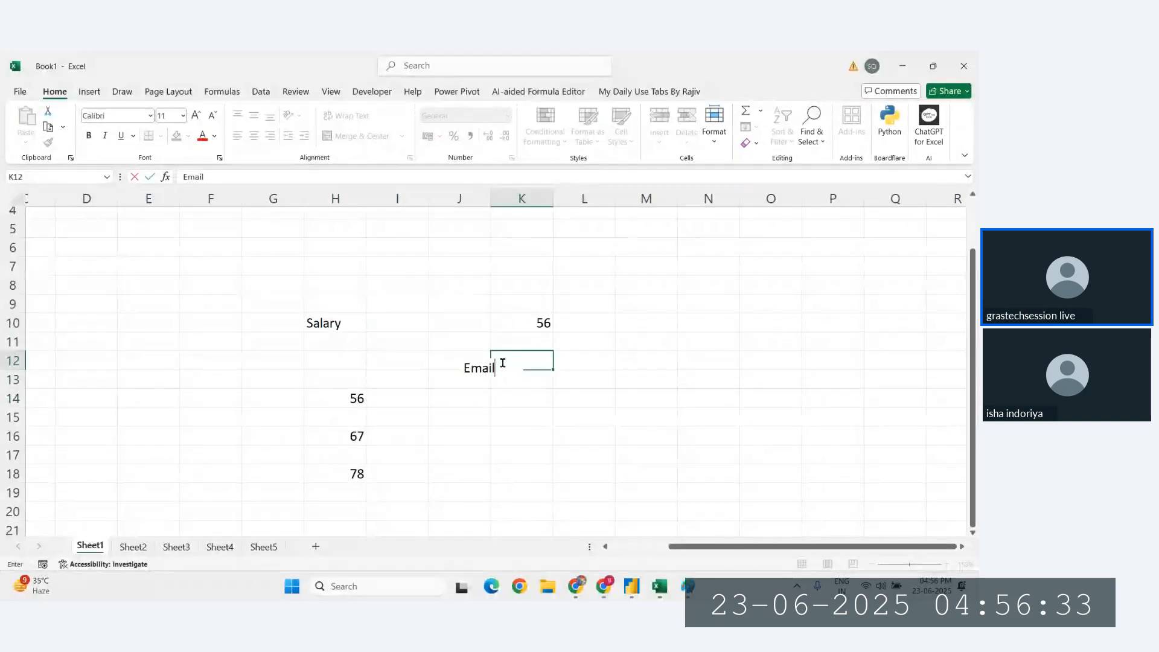
{"action": "key", "text": "Up"}
{"action": "key", "text": "Down"}
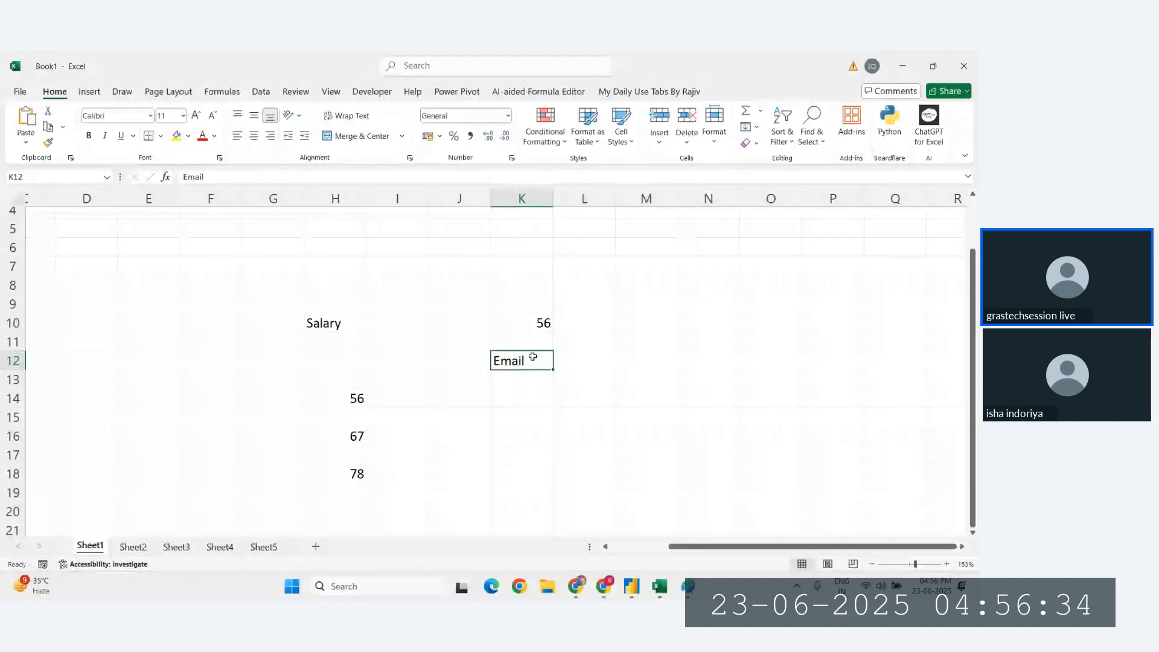
Try entering 1 in cell L12, beside the Email label.
{"action": "key", "text": "Up"}
{"action": "key", "text": "Right"}
{"action": "double_click", "coordinate": [522, 361]}
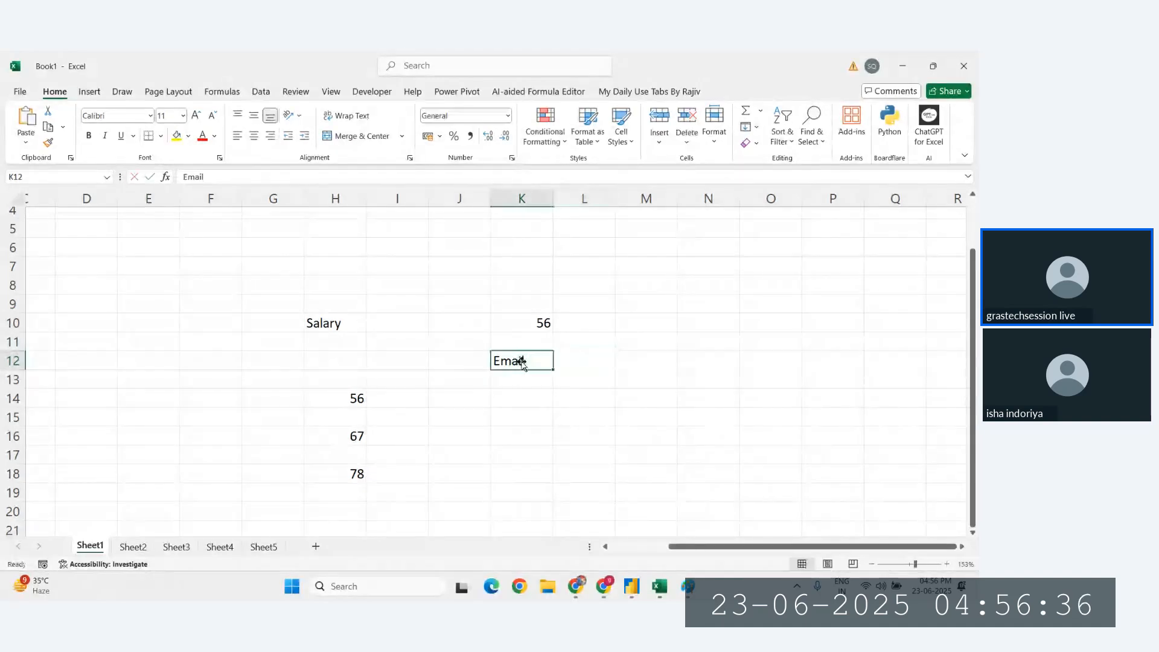
{"action": "key", "text": "Escape"}
{"action": "key", "text": "Right"}
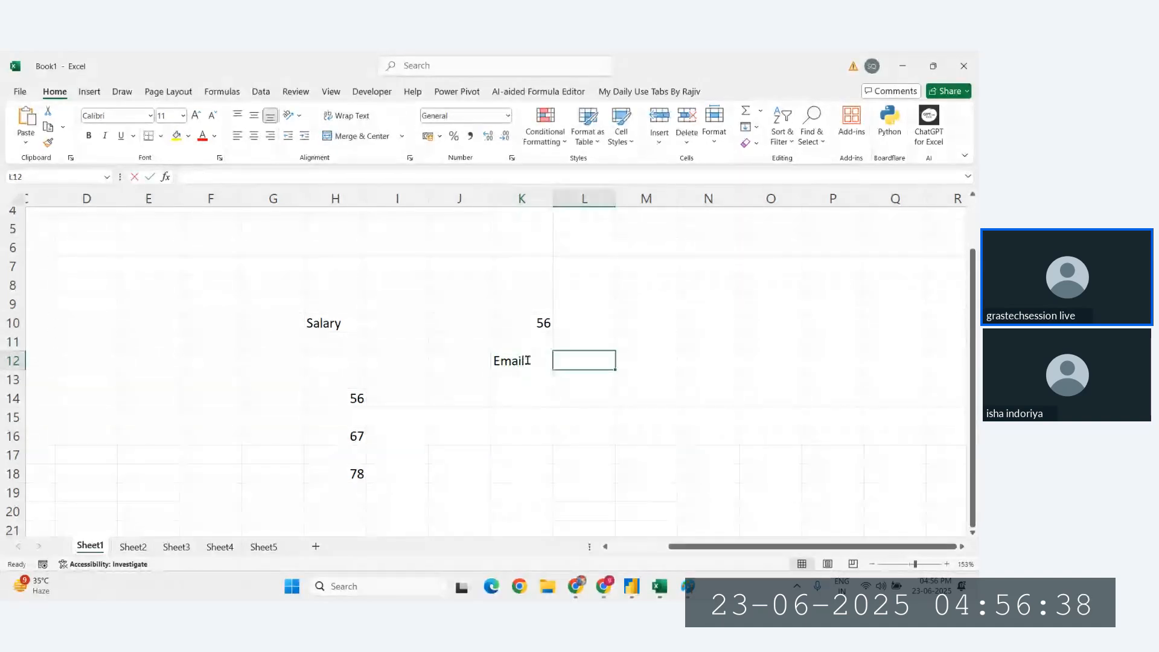
{"action": "type", "text": "1"}
{"action": "key", "text": "Return"}
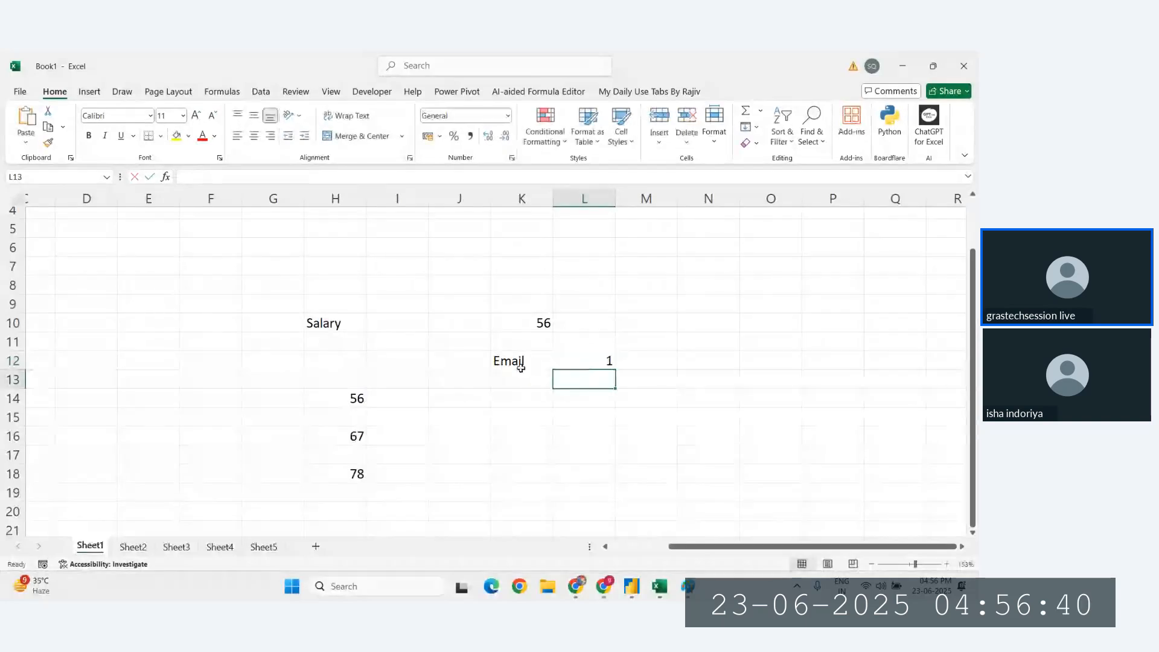
Change the label in cell K12 to Email1.
{"action": "key", "text": "Up"}
{"action": "left_click", "coordinate": [522, 370]}
{"action": "left_click", "coordinate": [230, 179]}
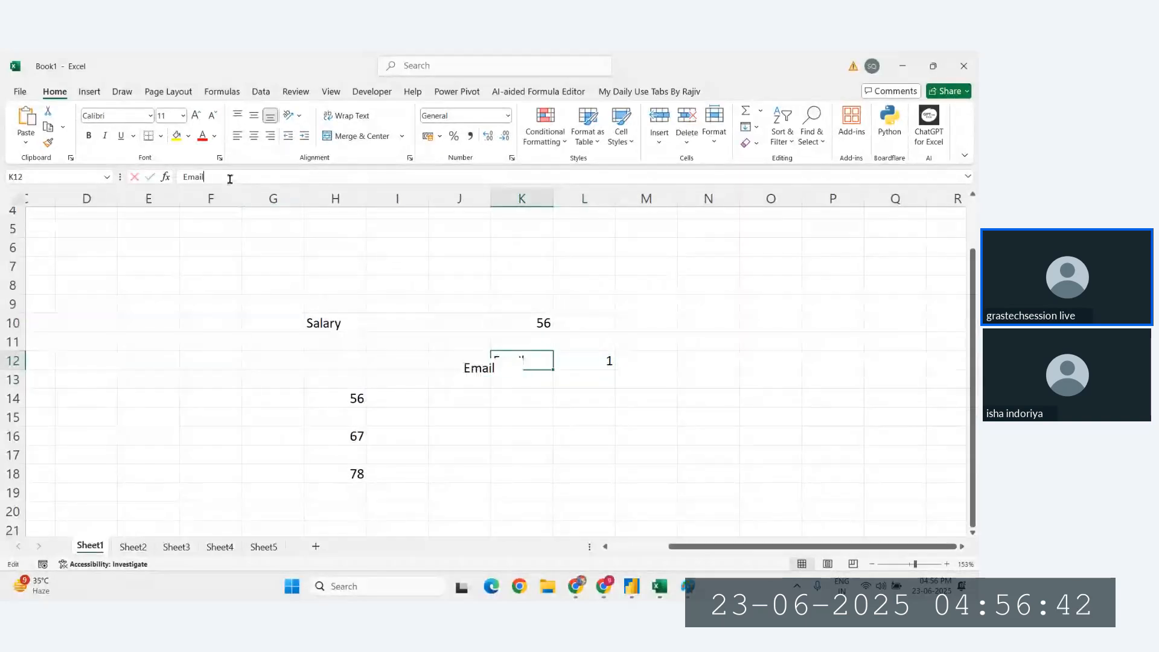
{"action": "type", "text": "1"}
{"action": "key", "text": "ctrl+Return"}
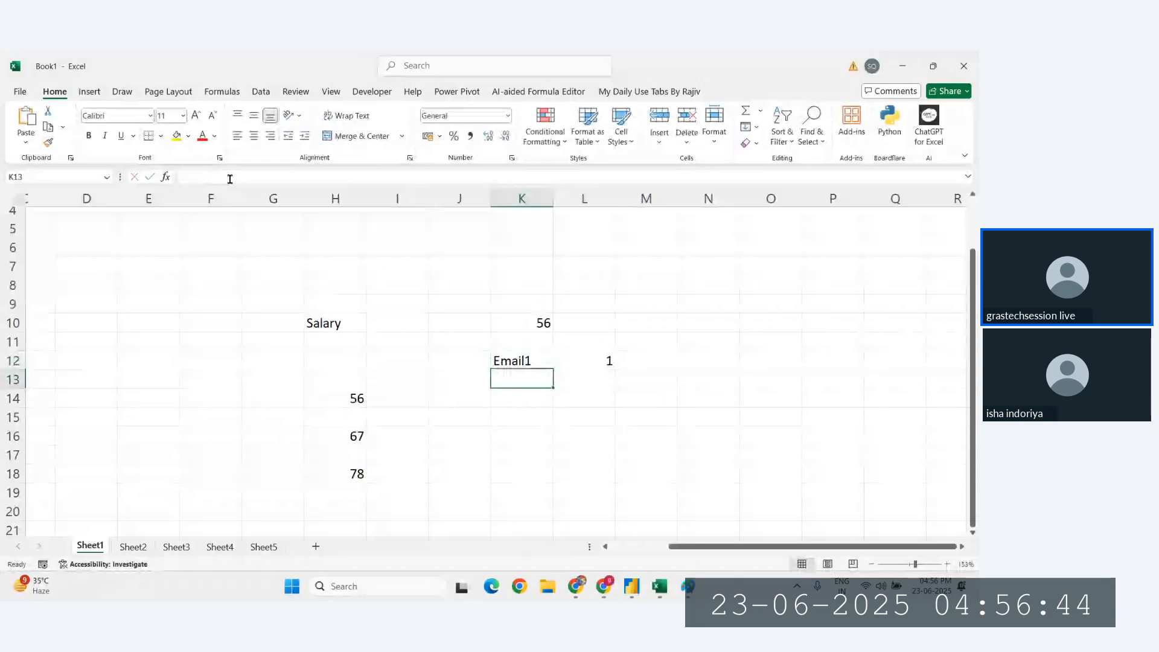
Copy the Email1 label from K12 into cells L12, M12 and N12.
{"action": "key", "text": "ctrl+c"}
{"action": "key", "text": "Right"}
{"action": "key", "text": "ctrl+v"}
{"action": "key", "text": "Right"}
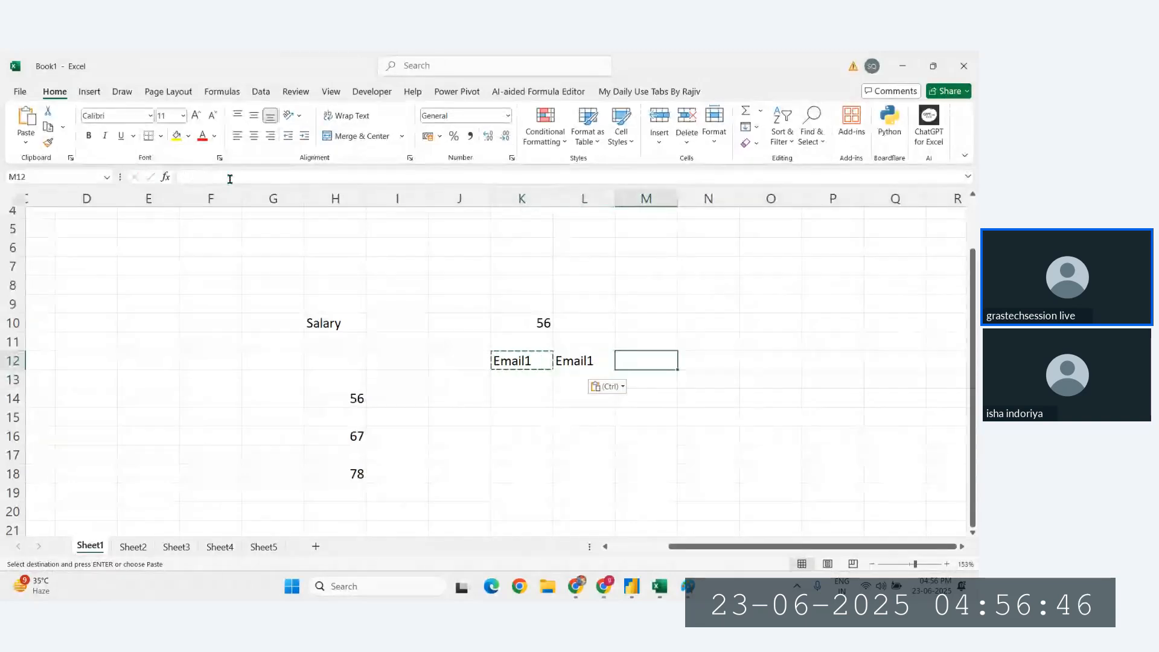
{"action": "key", "text": "ctrl+v"}
{"action": "key", "text": "Right"}
{"action": "key", "text": "ctrl+v"}
Change the label in cell L12 to Email2.
{"action": "left_click", "coordinate": [502, 269]}
{"action": "double_click", "coordinate": [622, 360]}
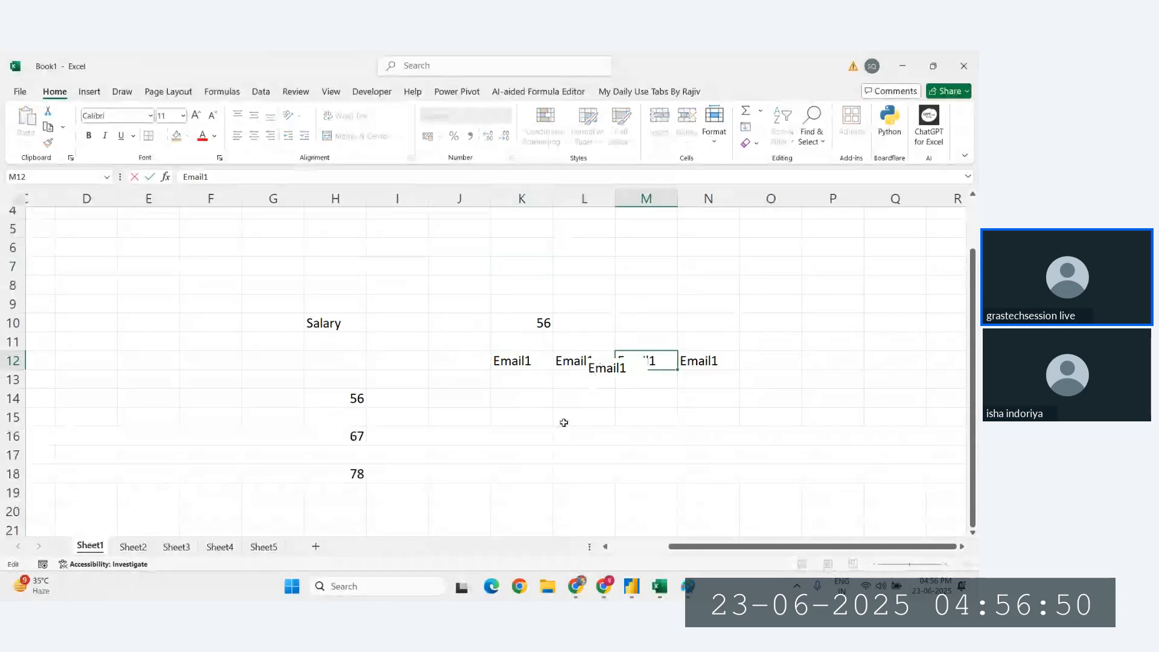
{"action": "left_click", "coordinate": [461, 375]}
{"action": "scroll", "coordinate": [460, 375], "scroll_direction": "up", "scroll_amount": 2}
{"action": "double_click", "coordinate": [596, 353]}
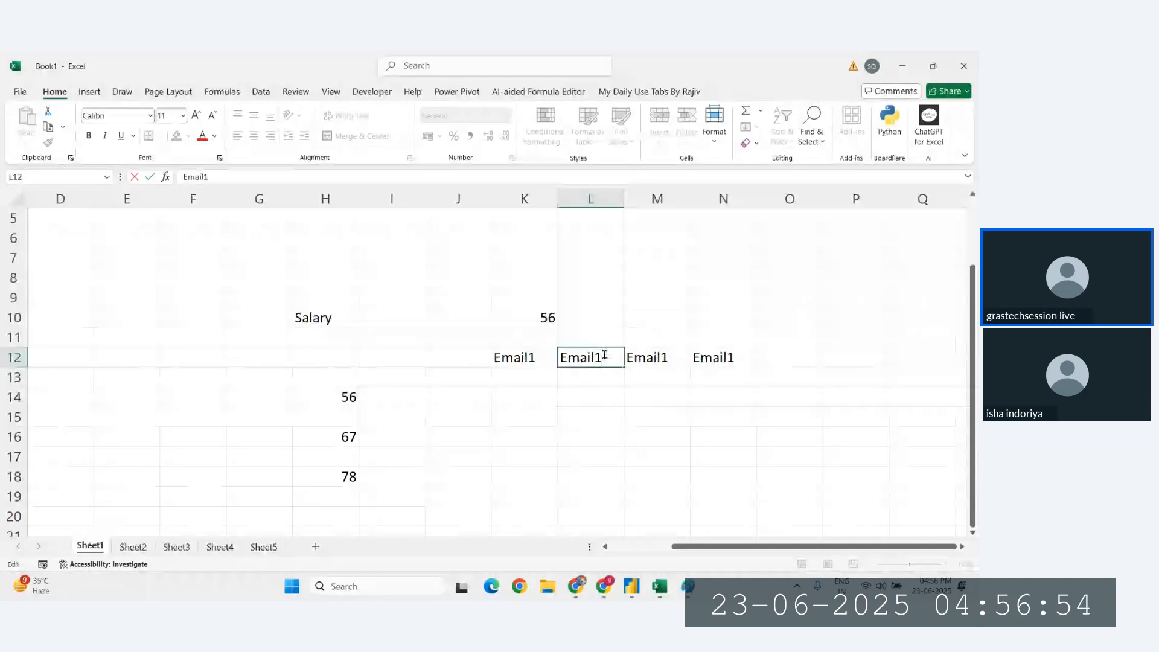
{"action": "key", "text": "BackSpace"}
{"action": "type", "text": "2"}
{"action": "left_click", "coordinate": [669, 379]}
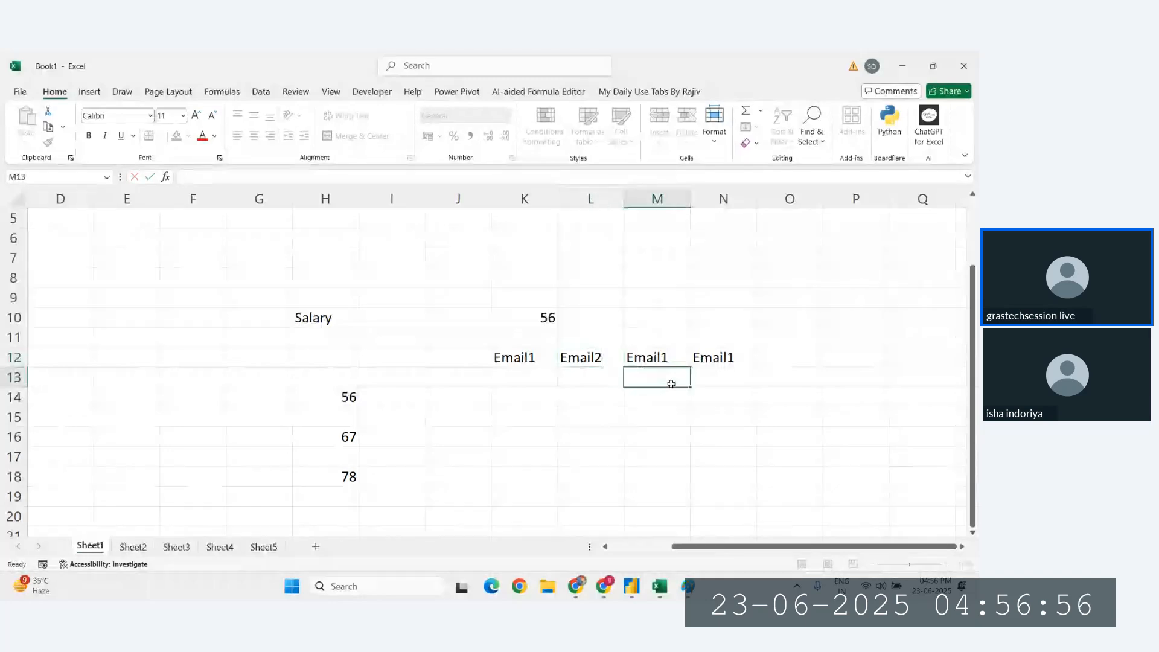
Change the label in cell M12 to Email3.
{"action": "key", "text": "Up"}
{"action": "key", "text": "F2"}
{"action": "key", "text": "BackSpace"}
{"action": "type", "text": "2"}
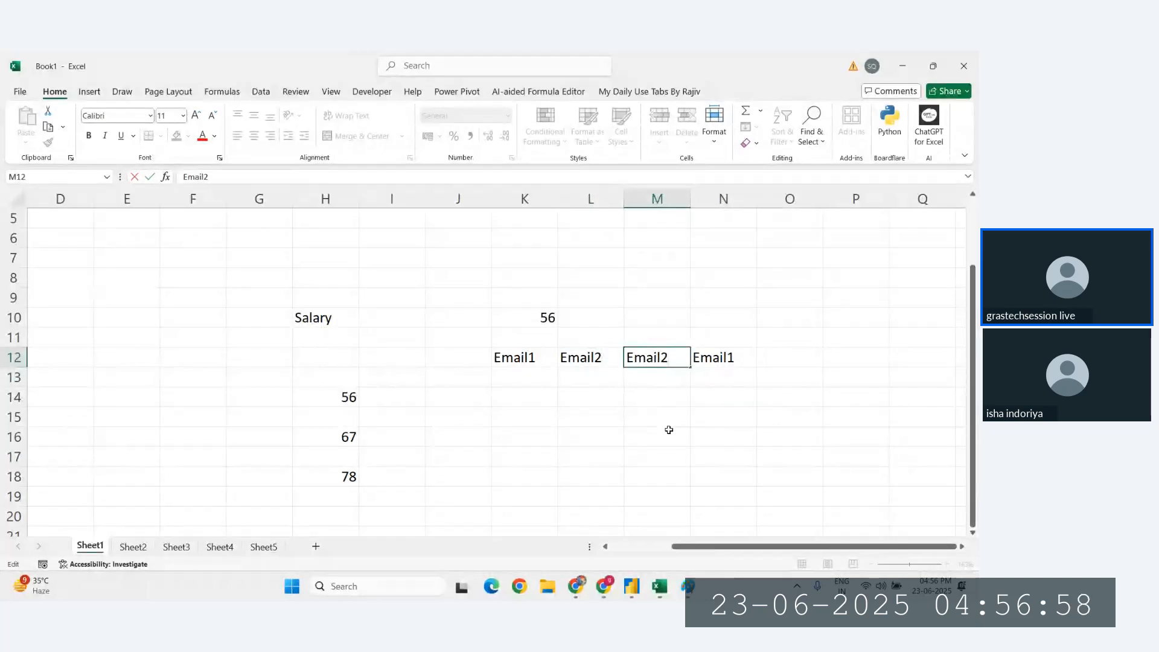
{"action": "key", "text": "BackSpace"}
{"action": "type", "text": "3"}
{"action": "key", "text": "Return"}
Change the label in cell N12 to Email4.
{"action": "key", "text": "Up"}
{"action": "key", "text": "Right"}
{"action": "key", "text": "F2"}
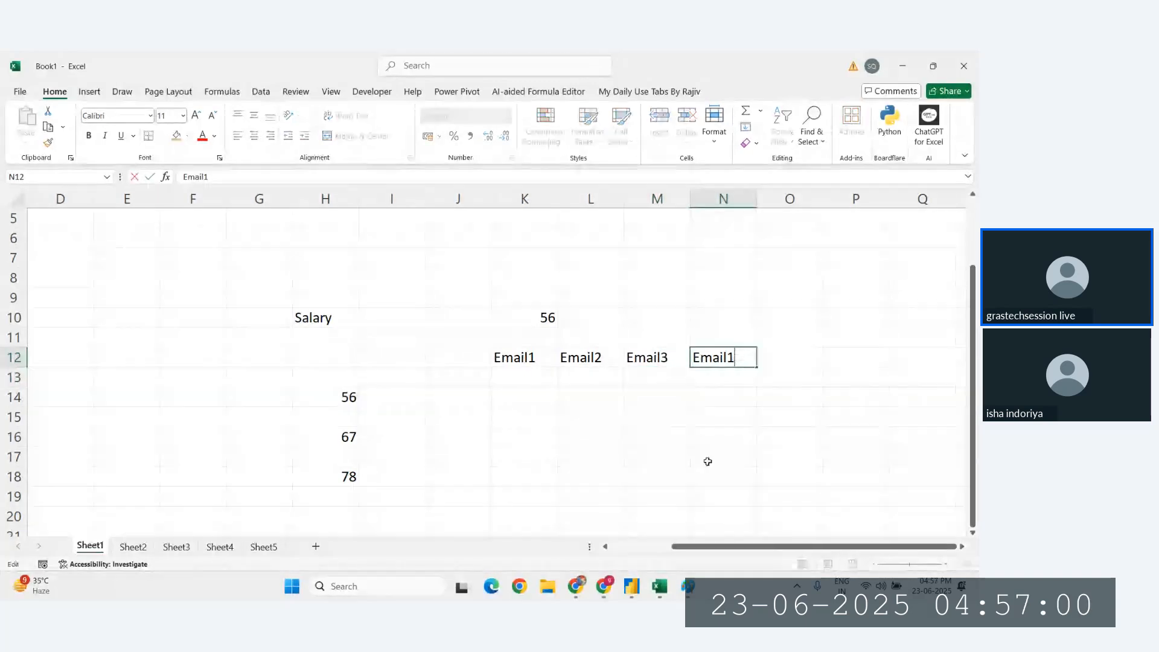
{"action": "key", "text": "BackSpace"}
{"action": "type", "text": "4"}
{"action": "key", "text": "Return"}
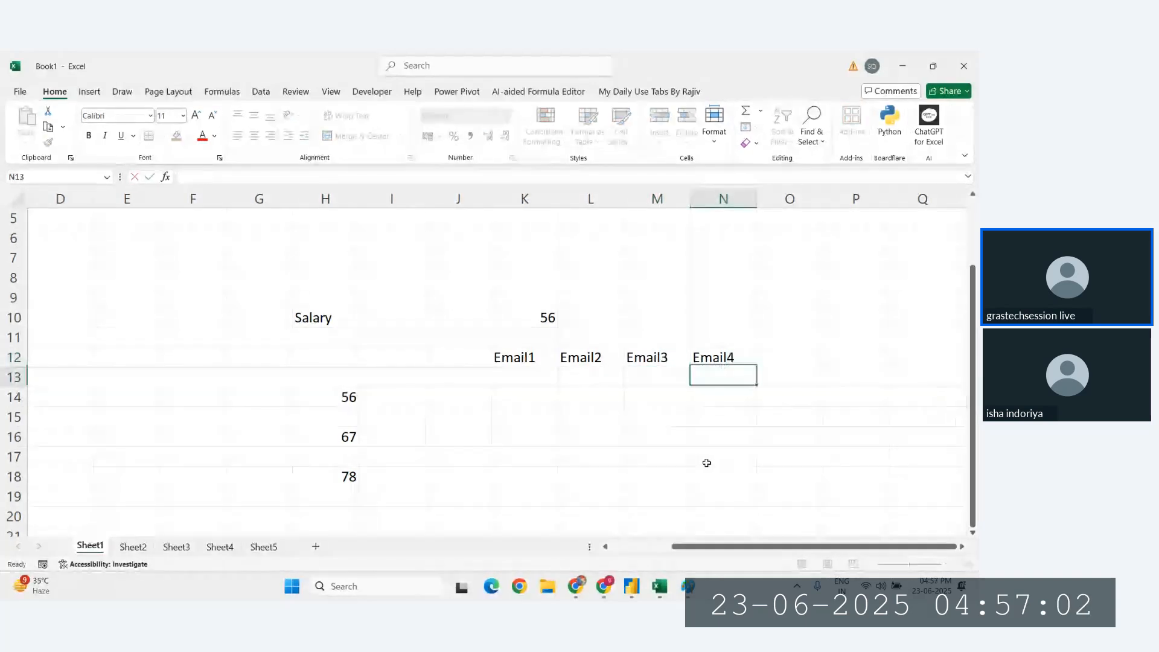
Enter the labels Phone1, Phone2, Phone3 and Phone4 in cells K13 to N13, beneath the email labels.
{"action": "left_click_drag", "start_coordinate": [512, 362], "coordinate": [695, 375]}
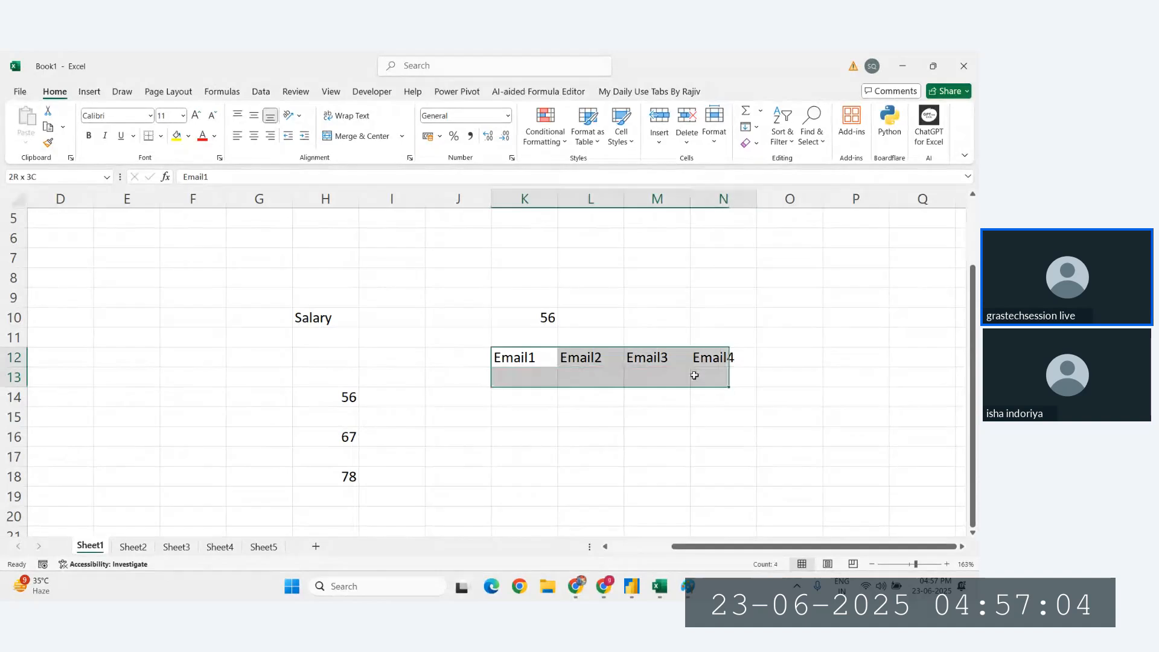
{"action": "left_click", "coordinate": [523, 376]}
{"action": "type", "text": "P"}
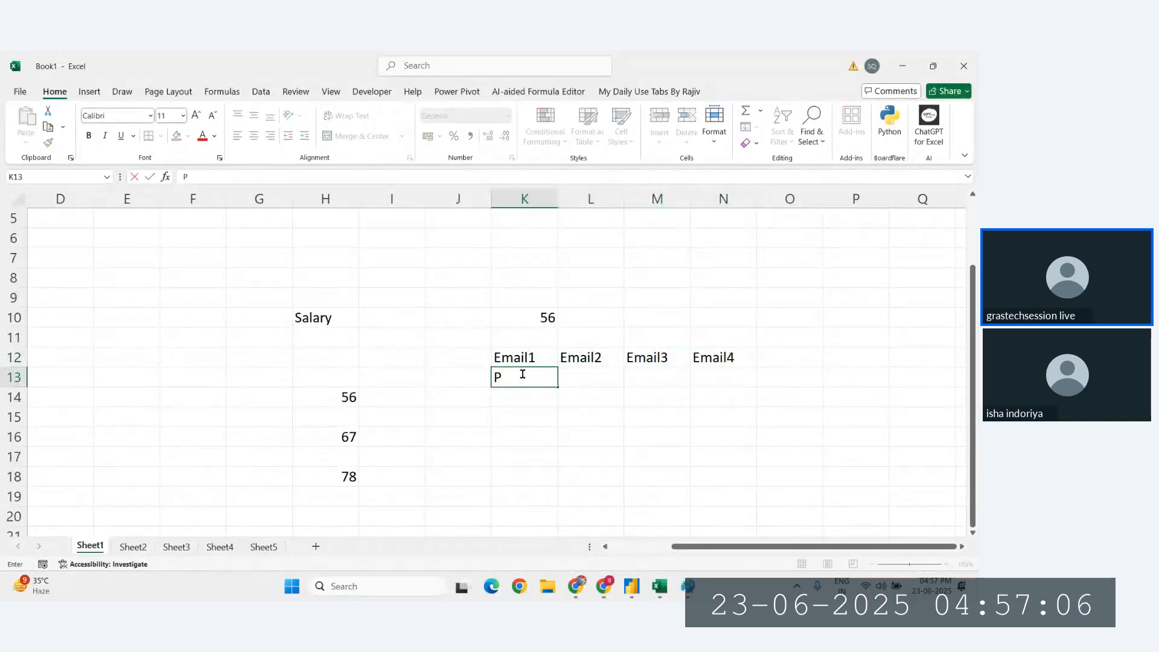
{"action": "type", "text": "hone1"}
{"action": "key", "text": "Tab"}
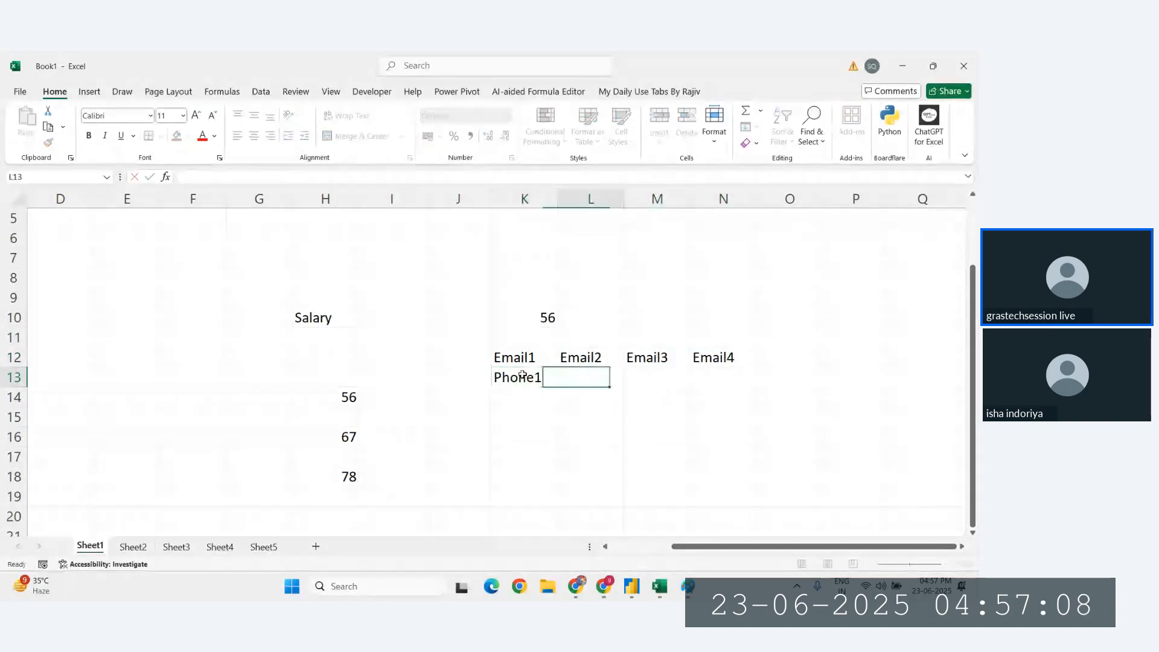
{"action": "type", "text": "Phone2"}
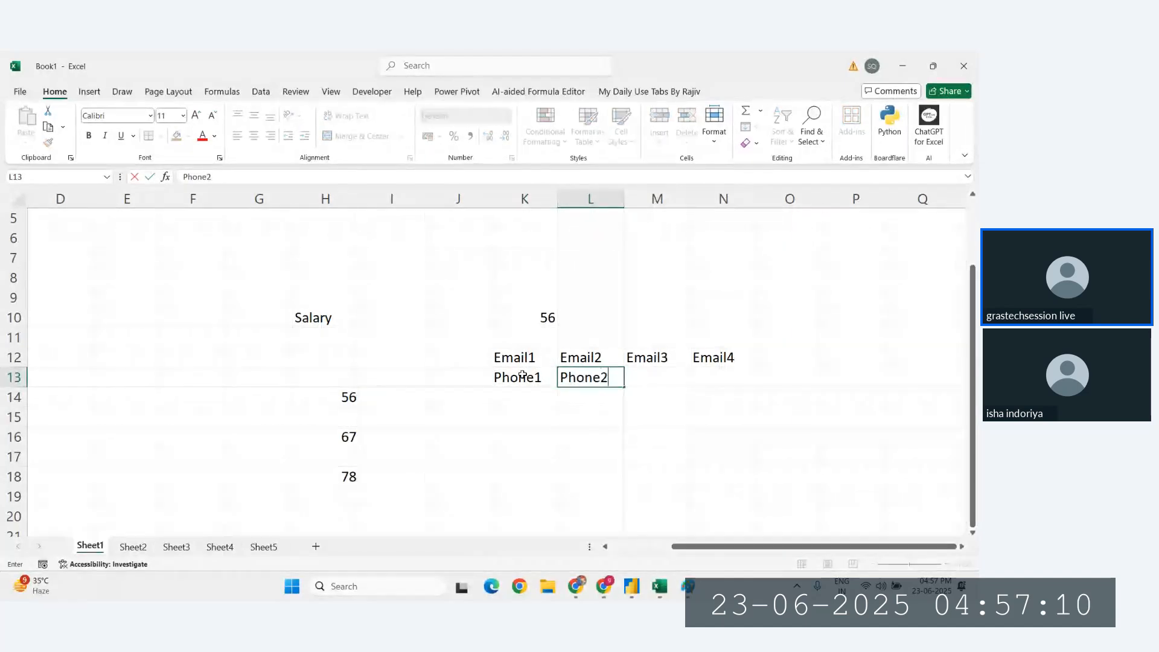
{"action": "key", "text": "Tab"}
{"action": "type", "text": "Ph"}
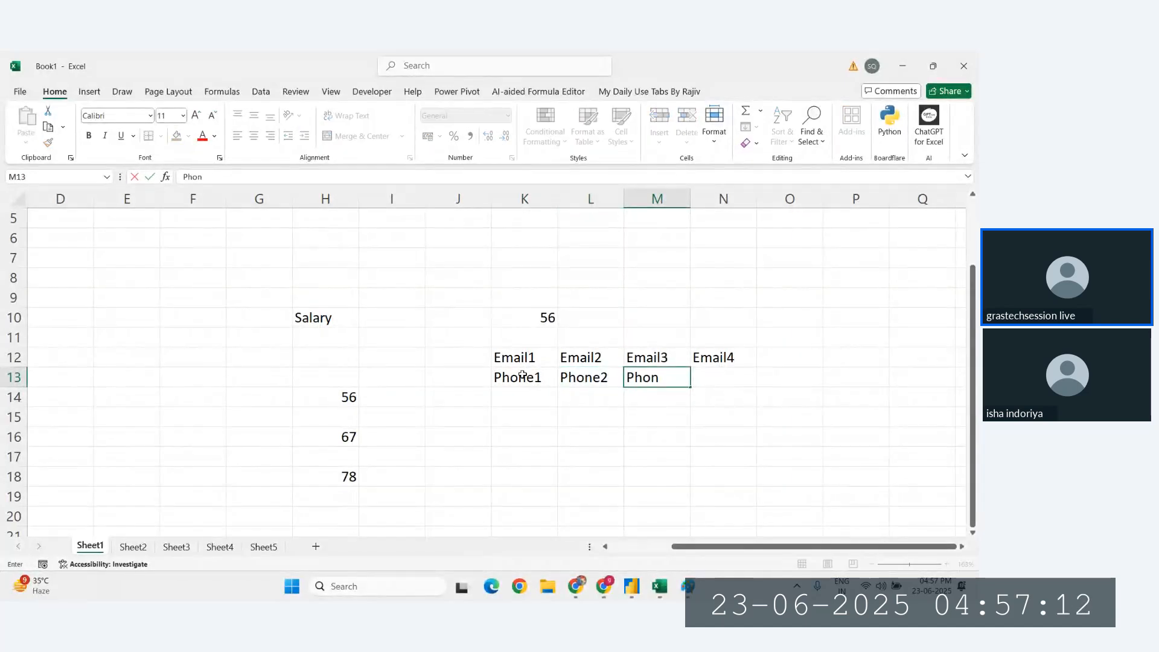
{"action": "type", "text": "one3"}
{"action": "key", "text": "Tab"}
{"action": "type", "text": "Phone4"}
{"action": "key", "text": "Return"}
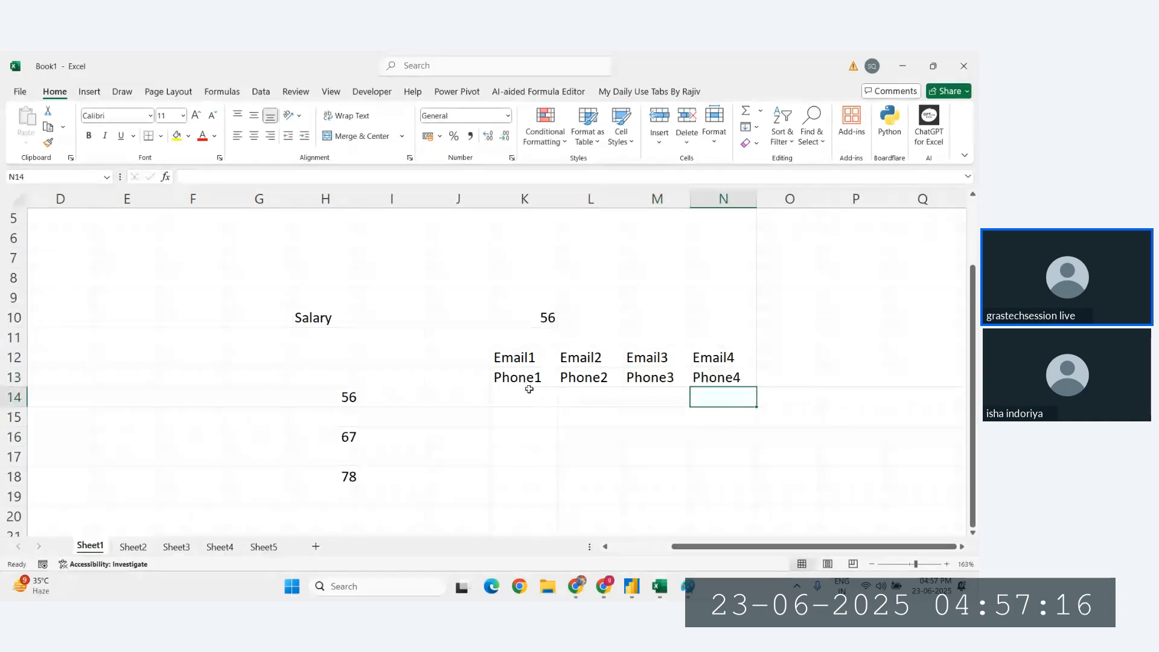
Enter sample phone numbers under Phone1 in cells K14, K16 and K17, leaving K15 blank.
{"action": "left_click", "coordinate": [528, 390]}
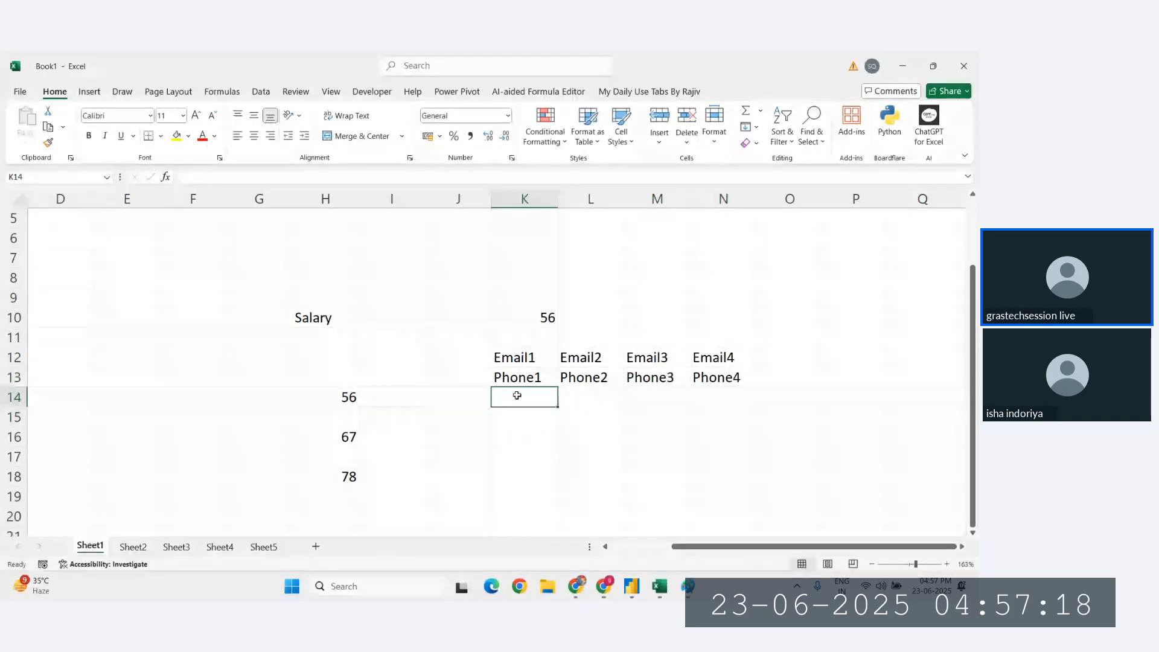
{"action": "left_click_drag", "start_coordinate": [517, 396], "coordinate": [517, 495]}
{"action": "left_click", "coordinate": [515, 399]}
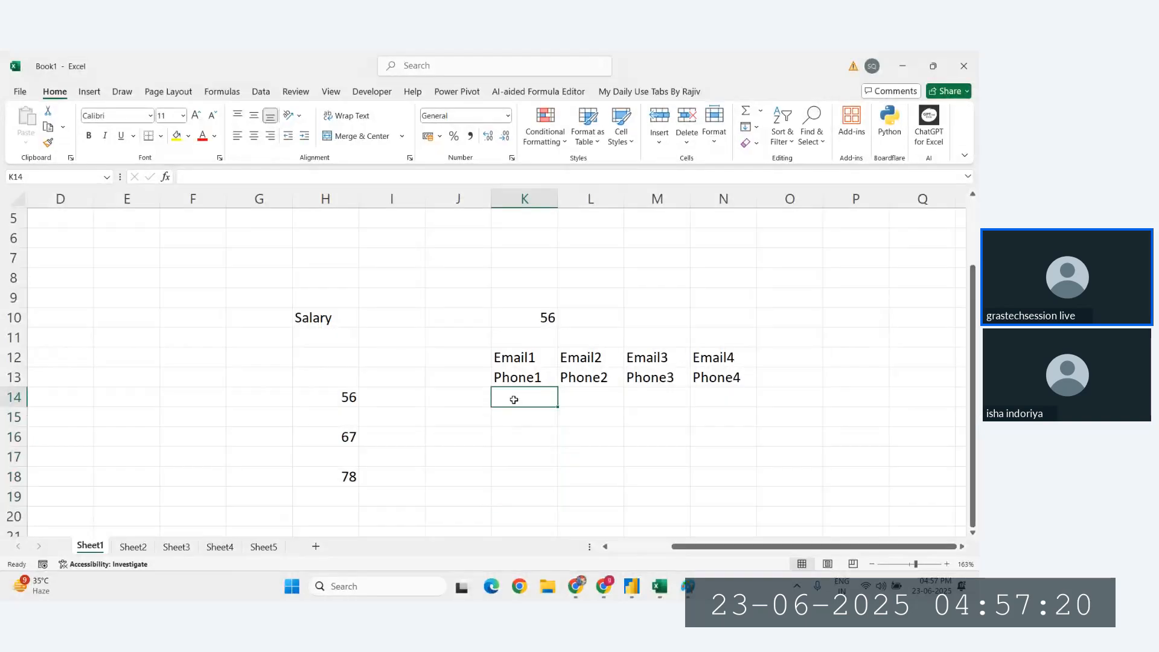
{"action": "type", "text": "345675677675"}
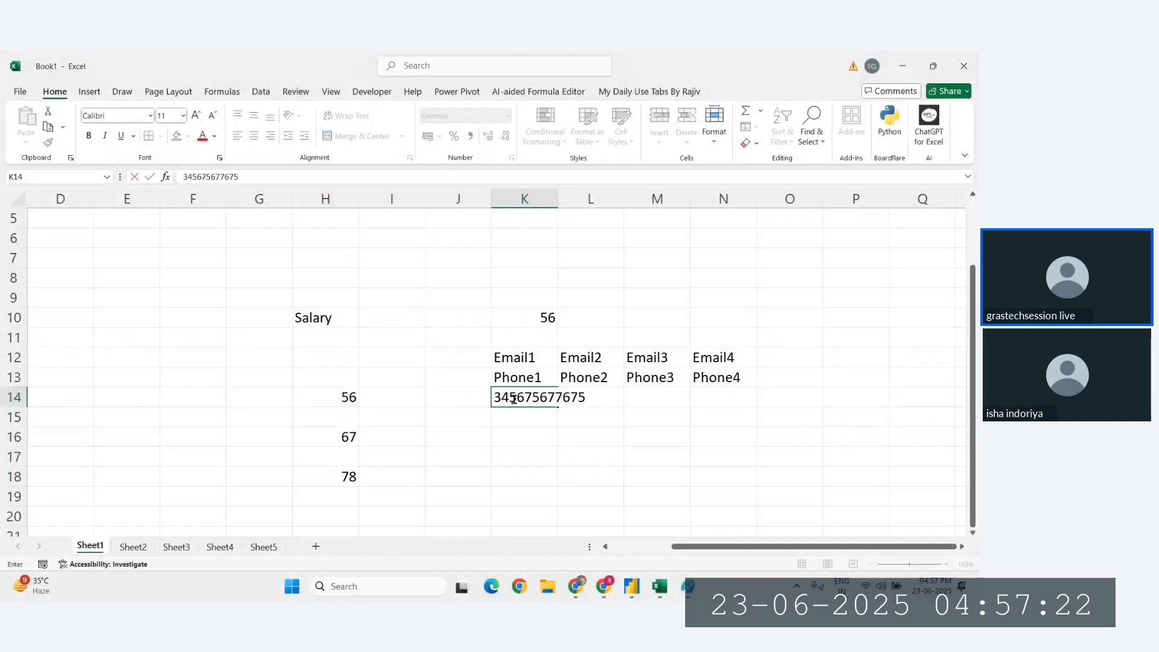
{"action": "key", "text": "BackSpace"}
{"action": "key", "text": "BackSpace"}
{"action": "key", "text": "BackSpace"}
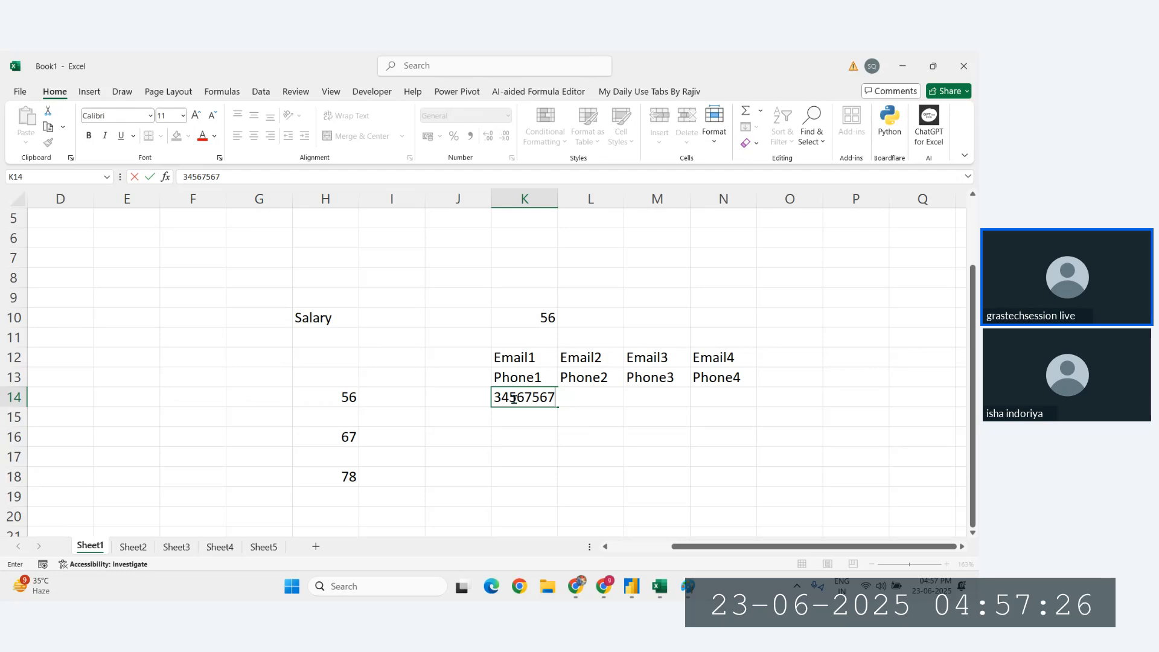
{"action": "key", "text": "Return"}
{"action": "key", "text": "Return"}
{"action": "type", "text": "54745"}
{"action": "key", "text": "Return"}
{"action": "type", "text": "48458"}
{"action": "key", "text": "Return"}
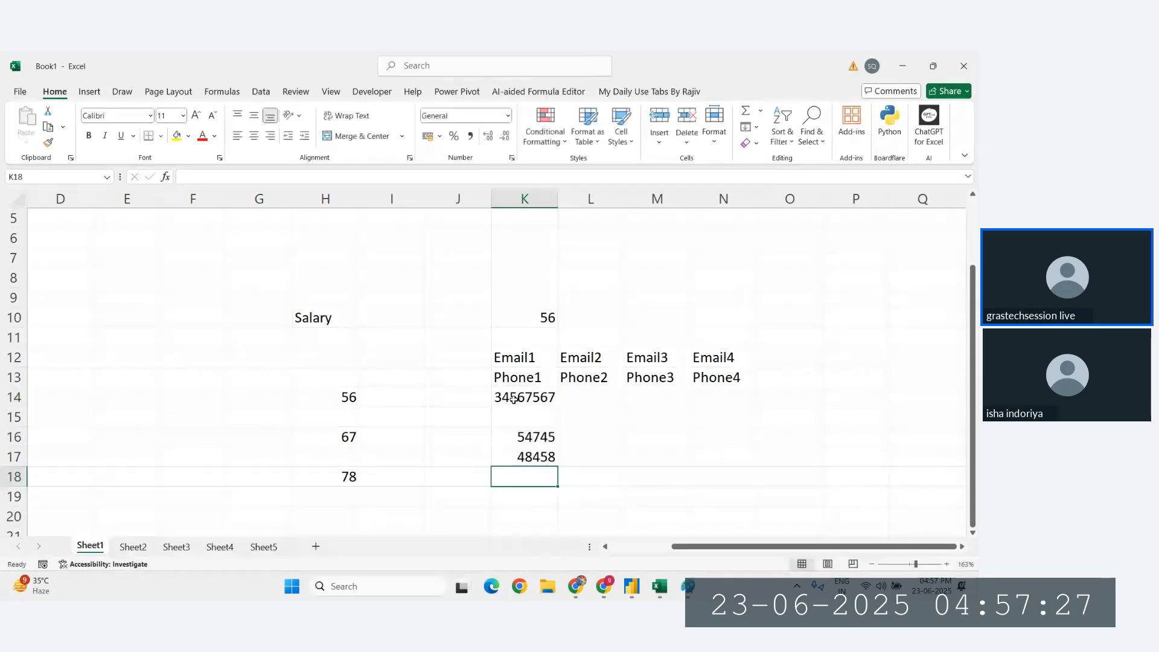
Enter sample phone numbers under Phone2 in cells L15 and L16, leaving L14 blank.
{"action": "left_click", "coordinate": [615, 415]}
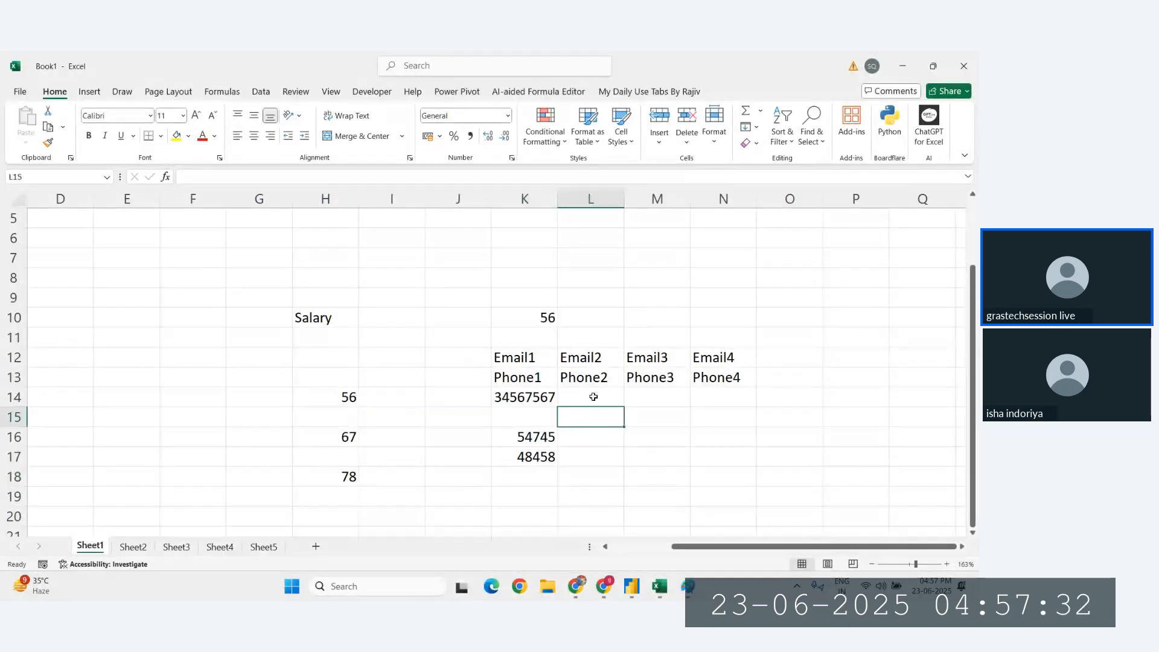
{"action": "type", "text": "34657"}
{"action": "key", "text": "Return"}
{"action": "type", "text": "445757"}
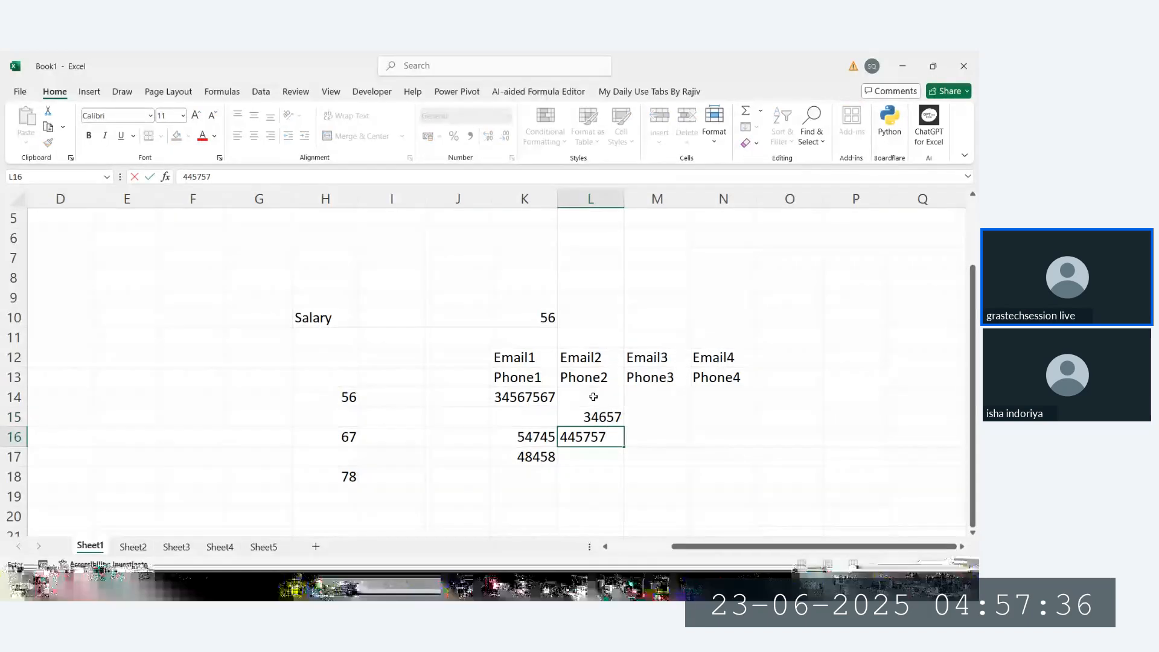
{"action": "key", "text": "Tab"}
Enter sample phone numbers under Phone3 in cells M16 and M17, leaving M14 and M15 blank.
{"action": "key", "text": "Up"}
{"action": "key", "text": "Up"}
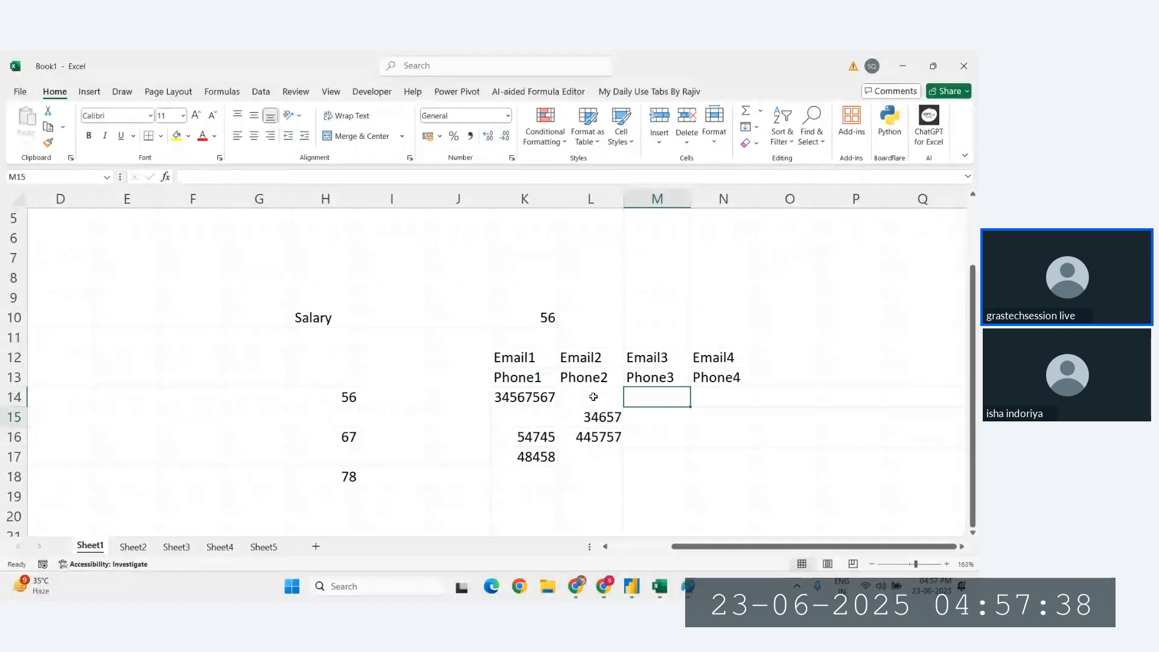
{"action": "key", "text": "Down"}
{"action": "key", "text": "Down"}
{"action": "type", "text": "45657"}
{"action": "key", "text": "Return"}
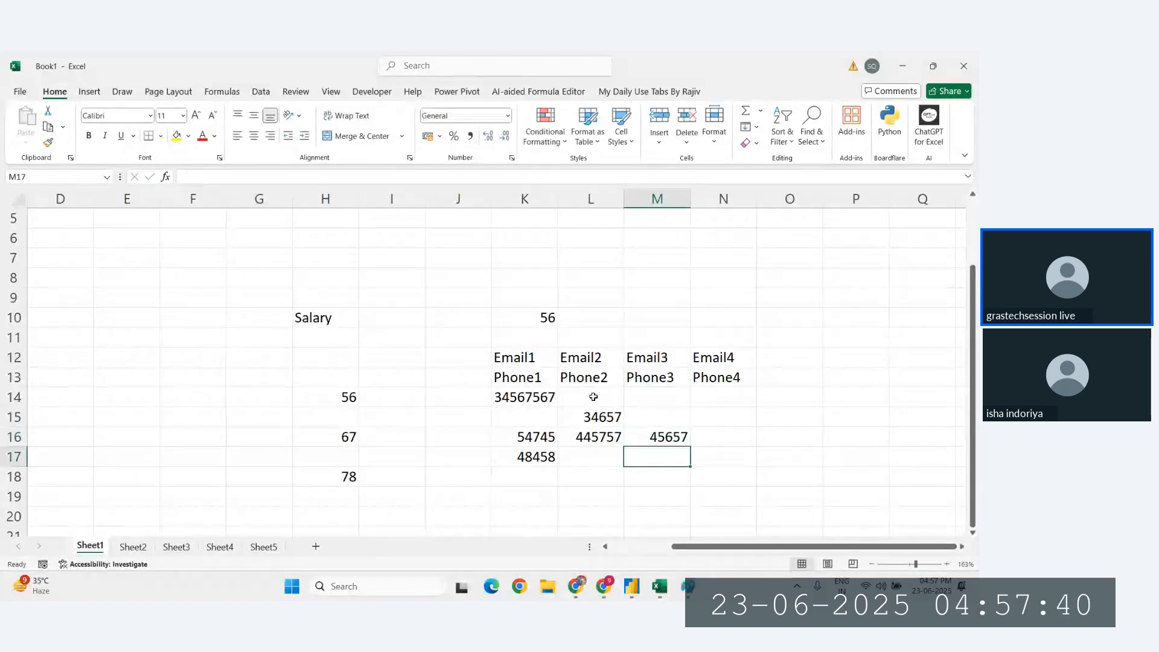
{"action": "type", "text": "766768"}
{"action": "key", "text": "Tab"}
Enter sample phone numbers under Phone4 in cells N14 and N15.
{"action": "key", "text": "Up"}
{"action": "key", "text": "Up"}
{"action": "key", "text": "Up"}
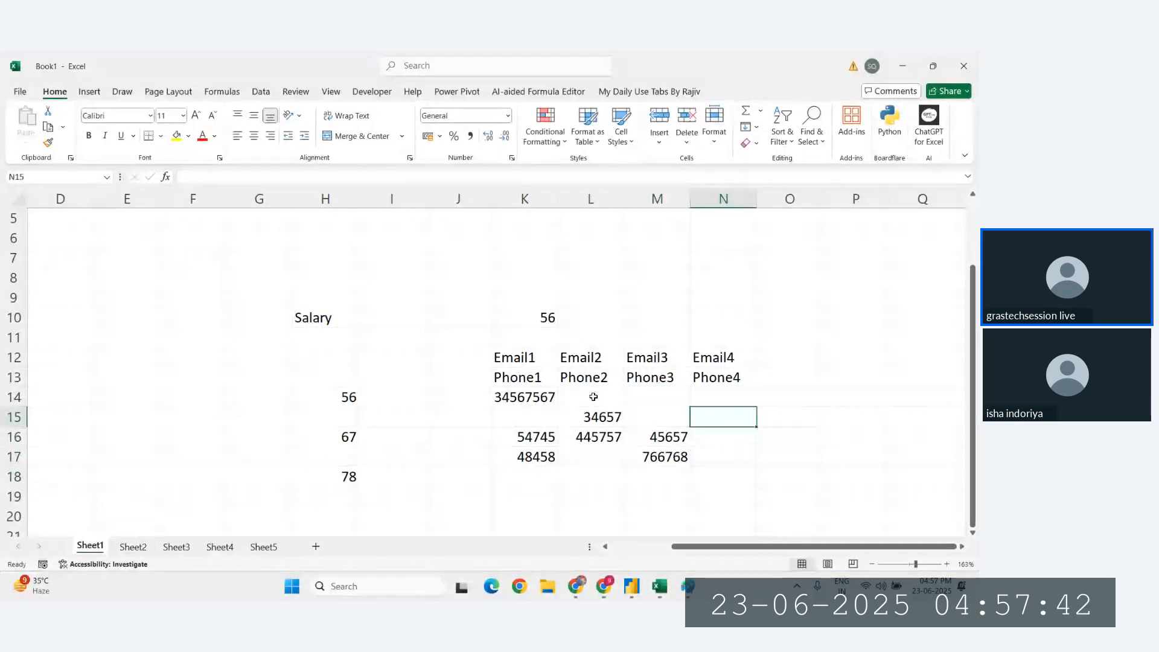
{"action": "type", "text": "57658"}
{"action": "key", "text": "Return"}
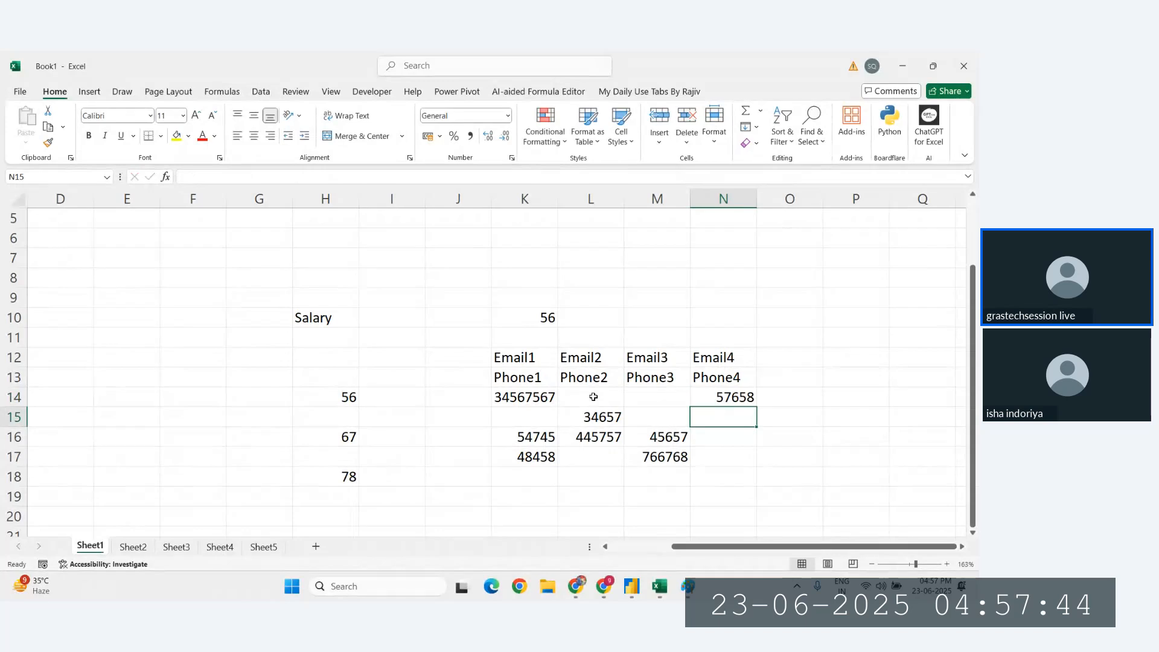
{"action": "key", "text": "Up"}
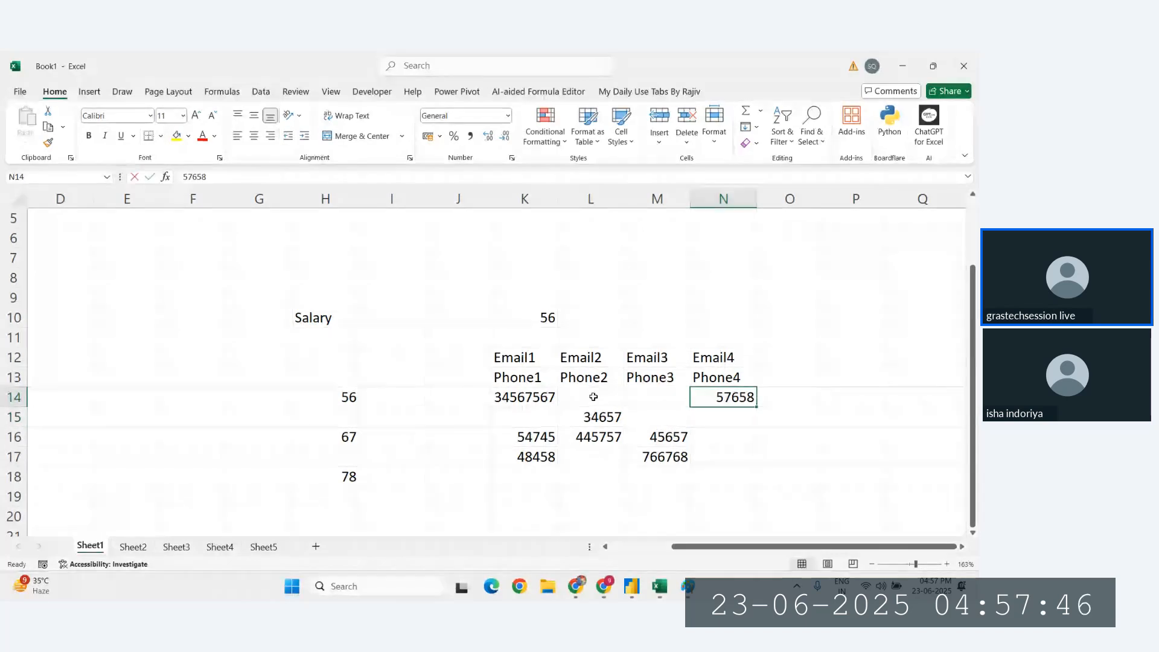
{"action": "type", "text": "5567"}
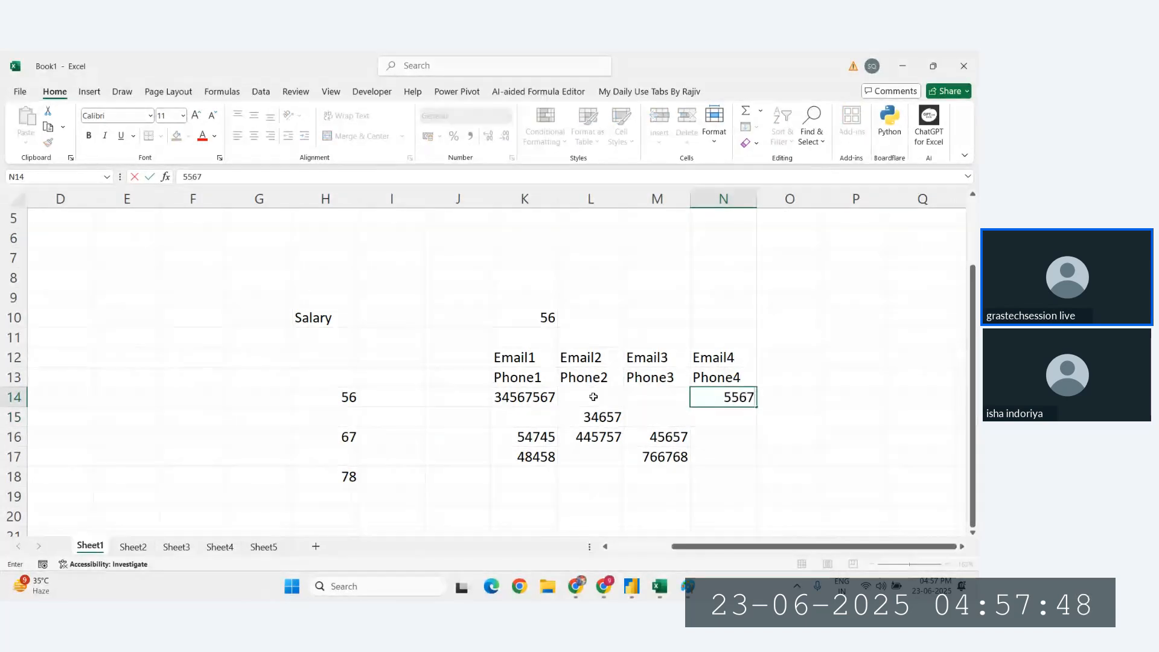
{"action": "key", "text": "Return"}
{"action": "type", "text": "5756"}
{"action": "key", "text": "Return"}
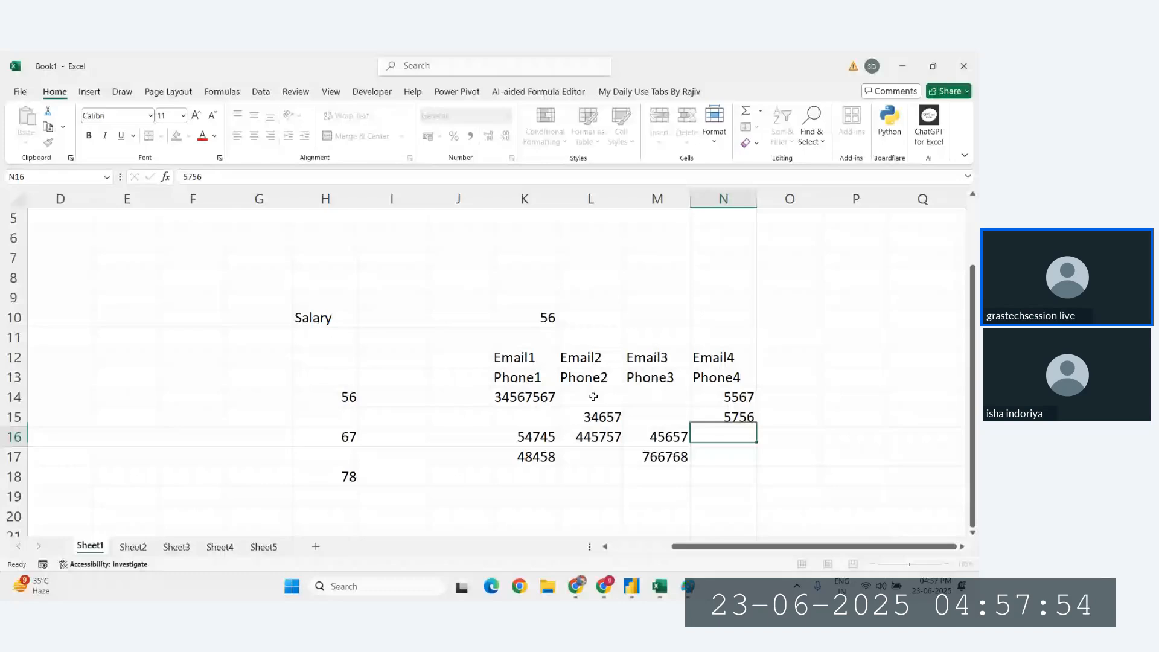
Examine which cells are filled and which are blank across the Phone1 to Phone4 columns in K13:N17.
{"action": "left_click", "coordinate": [593, 396]}
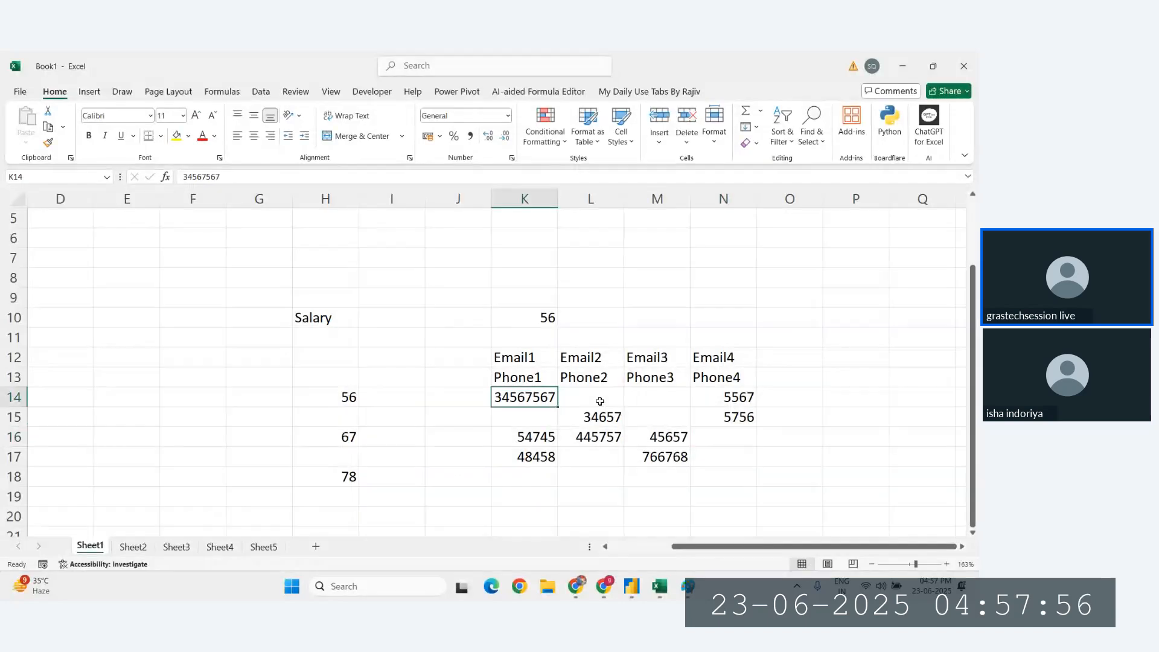
{"action": "left_click_drag", "start_coordinate": [594, 397], "coordinate": [606, 465]}
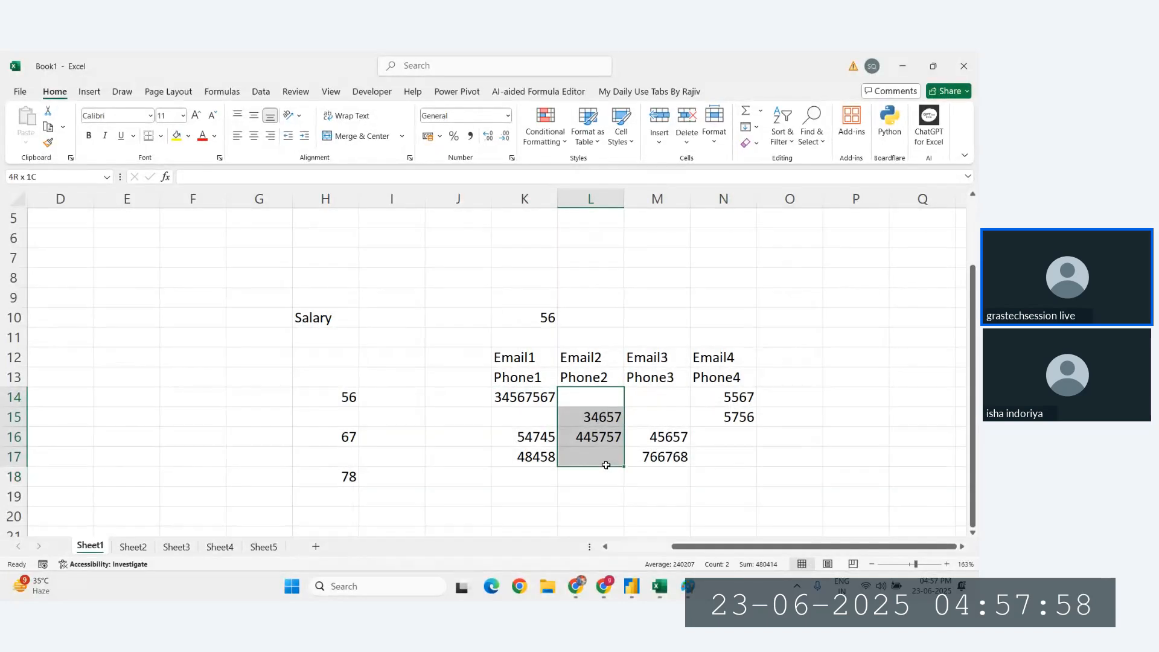
{"action": "left_click", "coordinate": [600, 418]}
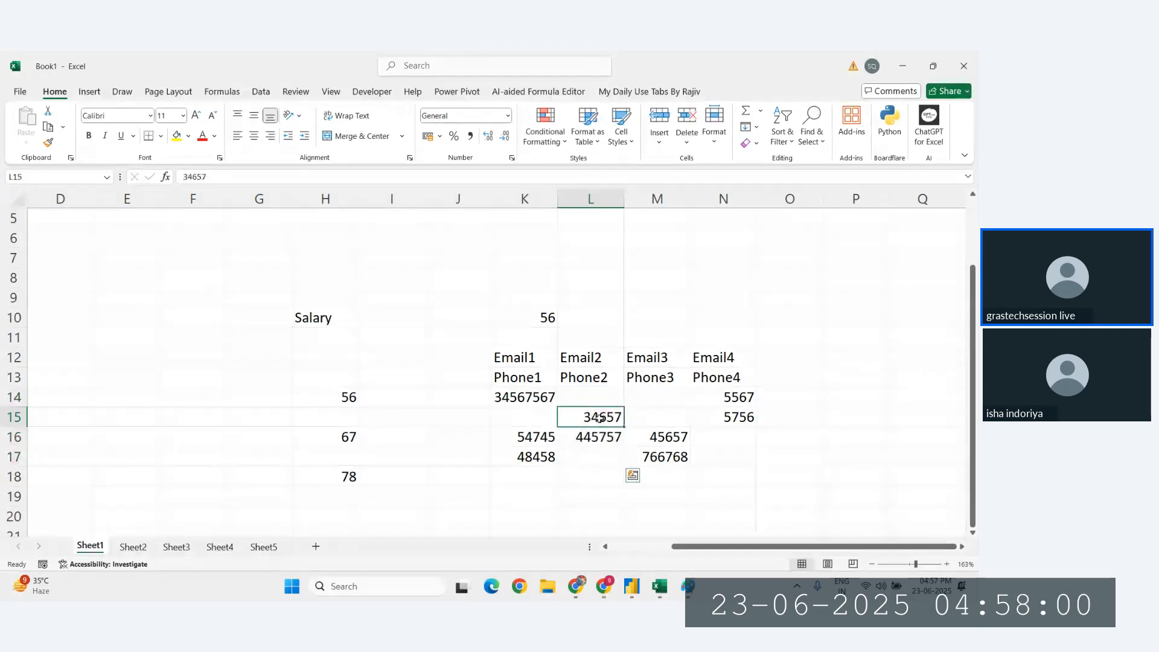
{"action": "left_click_drag", "start_coordinate": [657, 397], "coordinate": [657, 457]}
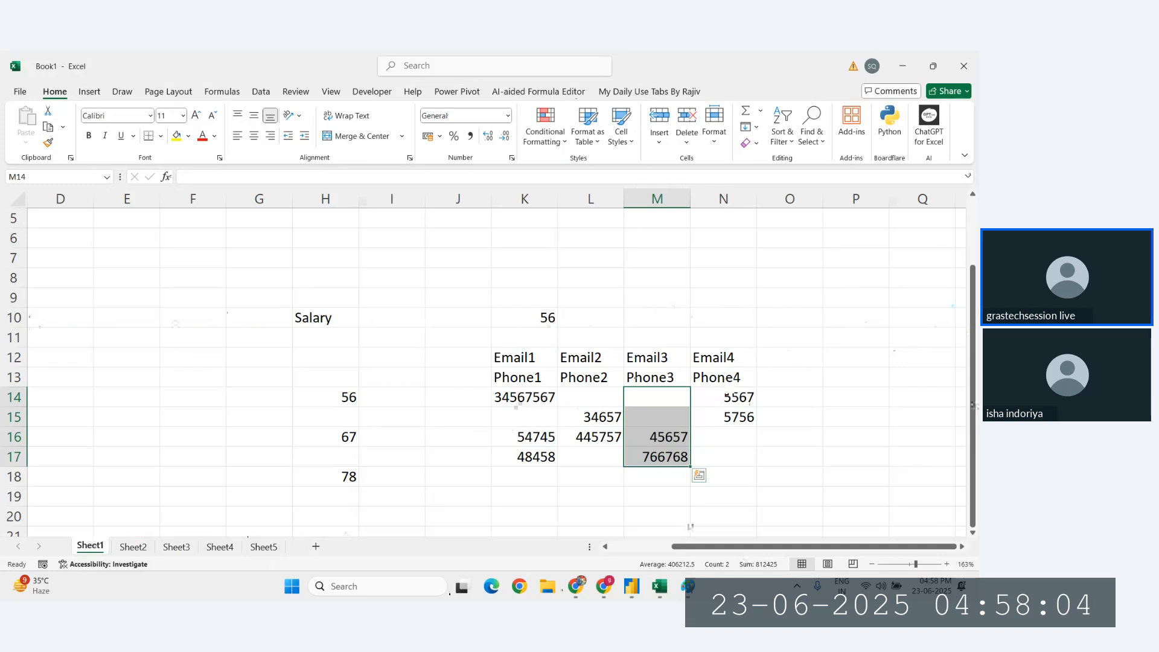
{"action": "left_click", "coordinate": [766, 414]}
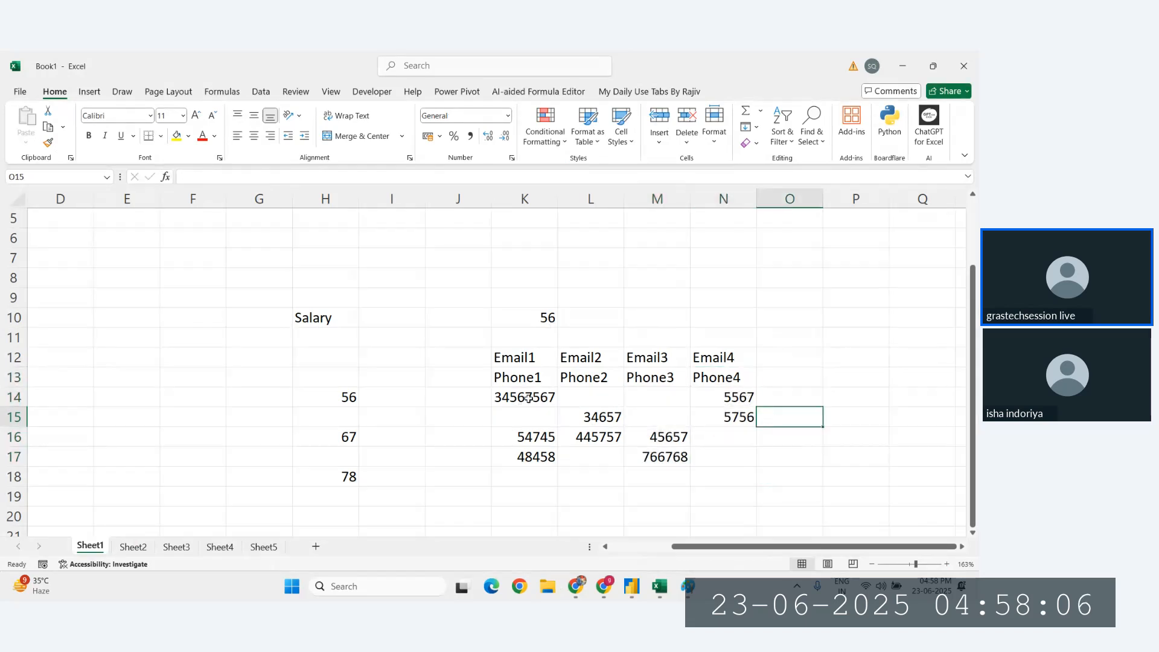
{"action": "left_click_drag", "start_coordinate": [513, 377], "coordinate": [712, 453]}
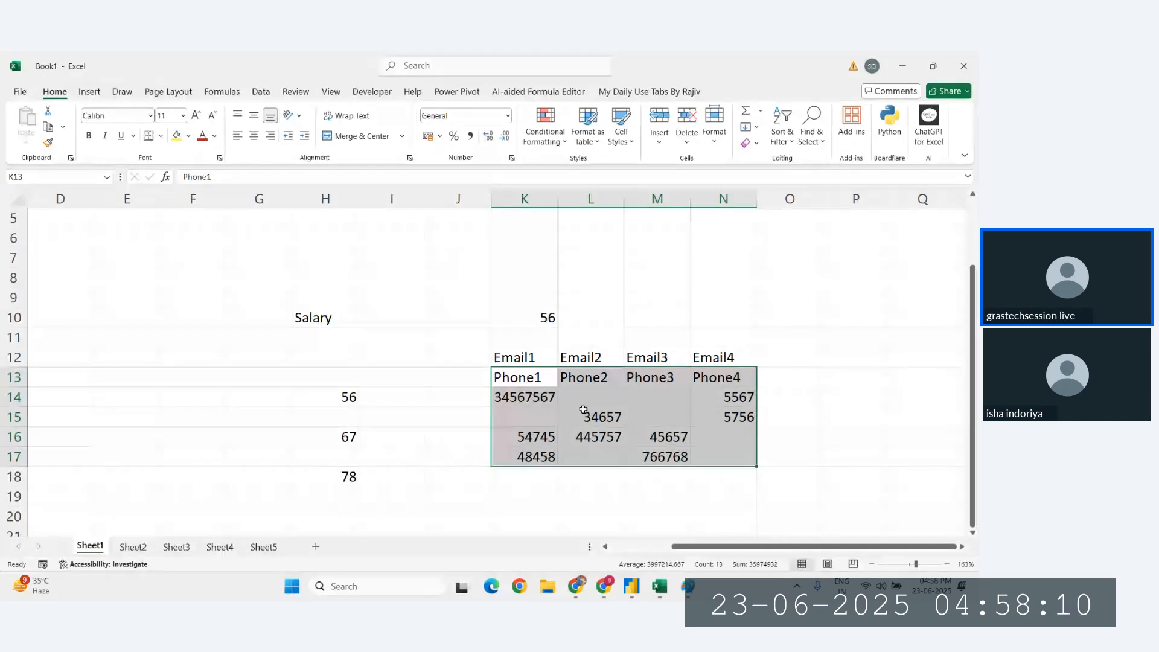
{"action": "left_click", "coordinate": [803, 377]}
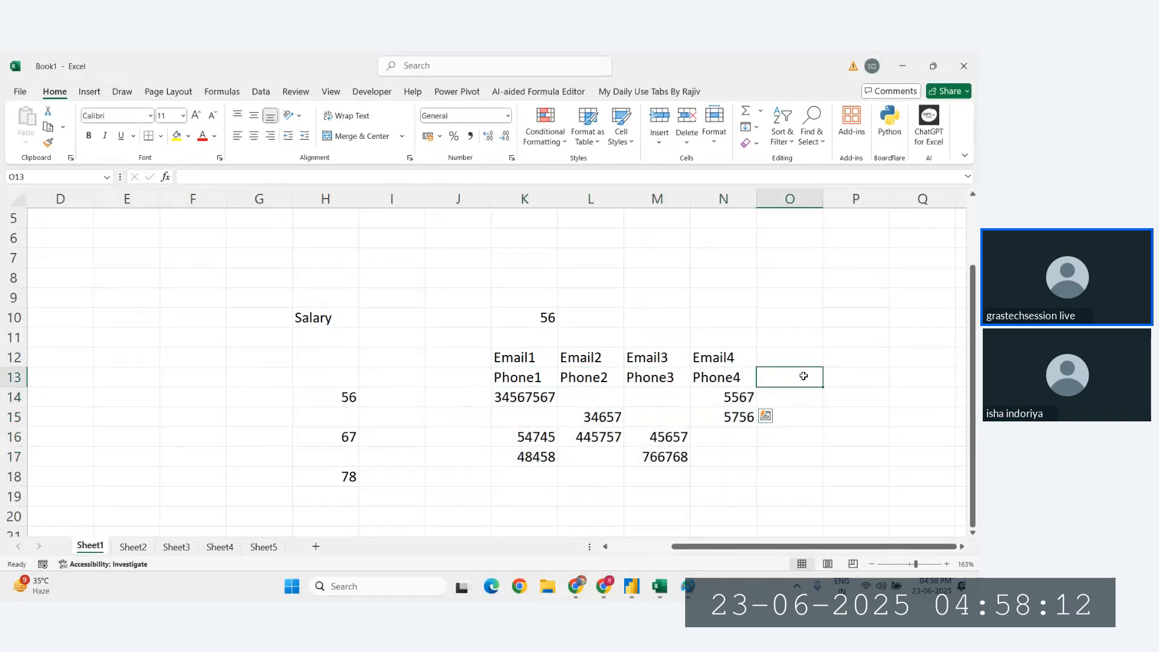
{"action": "left_click_drag", "start_coordinate": [524, 376], "coordinate": [743, 457]}
Enter the header "Final; Num" in cell O13, beside Phone4.
{"action": "left_click", "coordinate": [785, 380]}
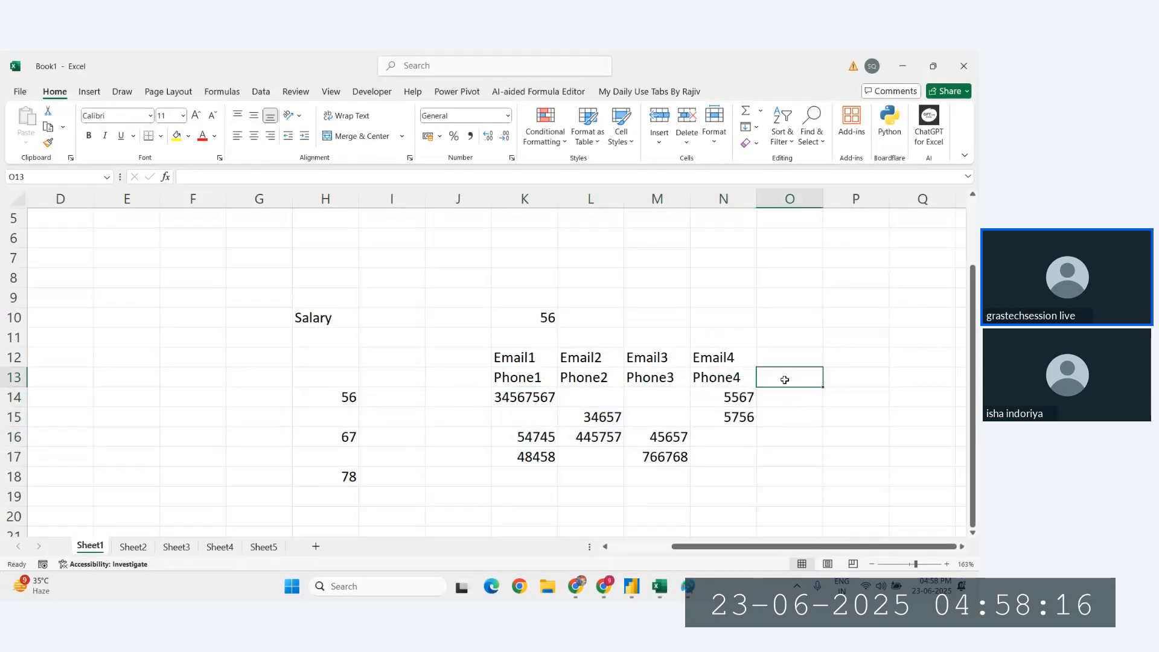
{"action": "type", "text": "Final;"}
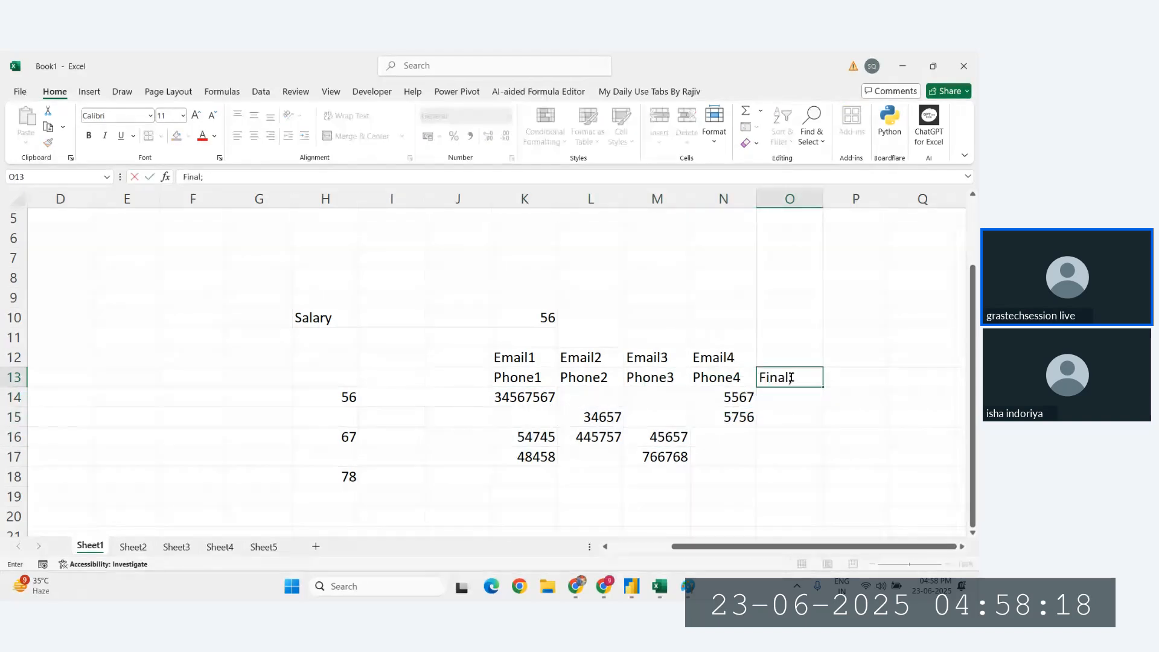
{"action": "type", "text": "Num"}
{"action": "key", "text": "Return"}
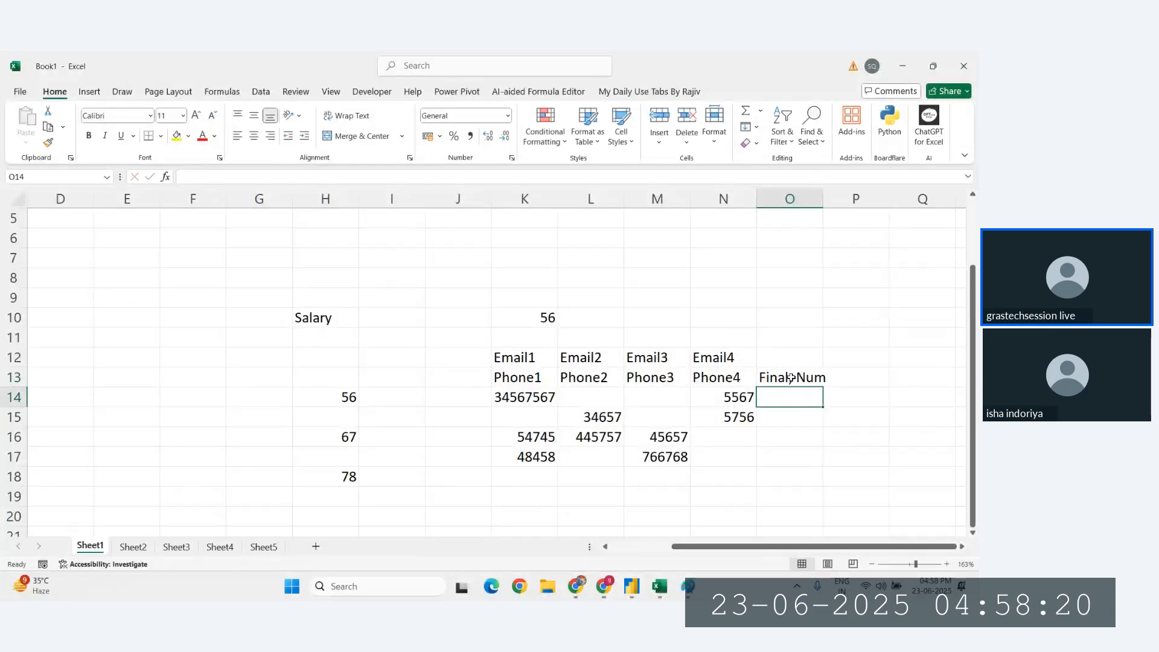
{"action": "left_click_drag", "start_coordinate": [523, 396], "coordinate": [742, 397]}
Enter four sample first names in cells J14 to J17, one for each phone row.
{"action": "left_click", "coordinate": [440, 398]}
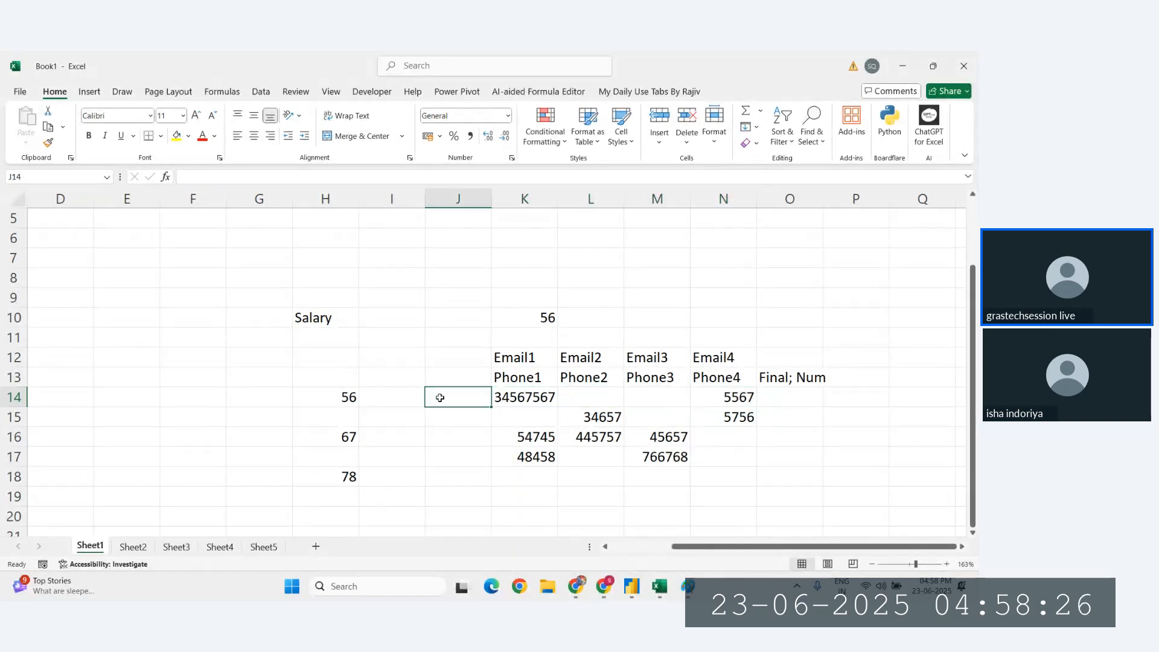
{"action": "type", "text": "Aman"}
{"action": "key", "text": "Return"}
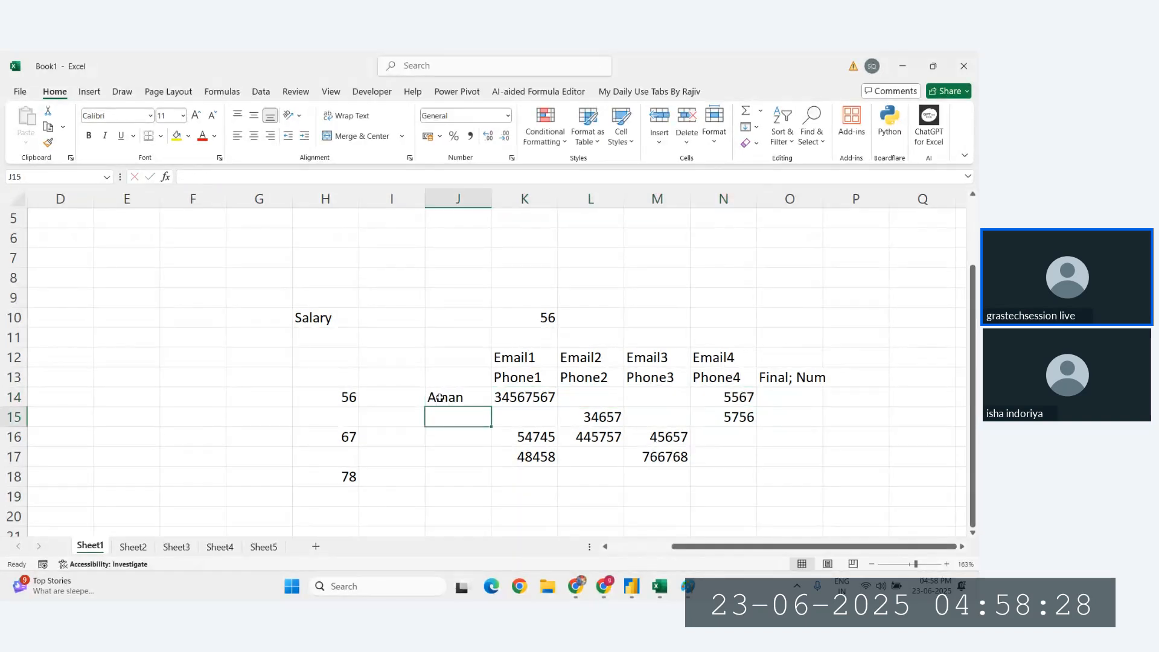
{"action": "type", "text": "Karan"}
{"action": "key", "text": "Return"}
{"action": "type", "text": "Rav"}
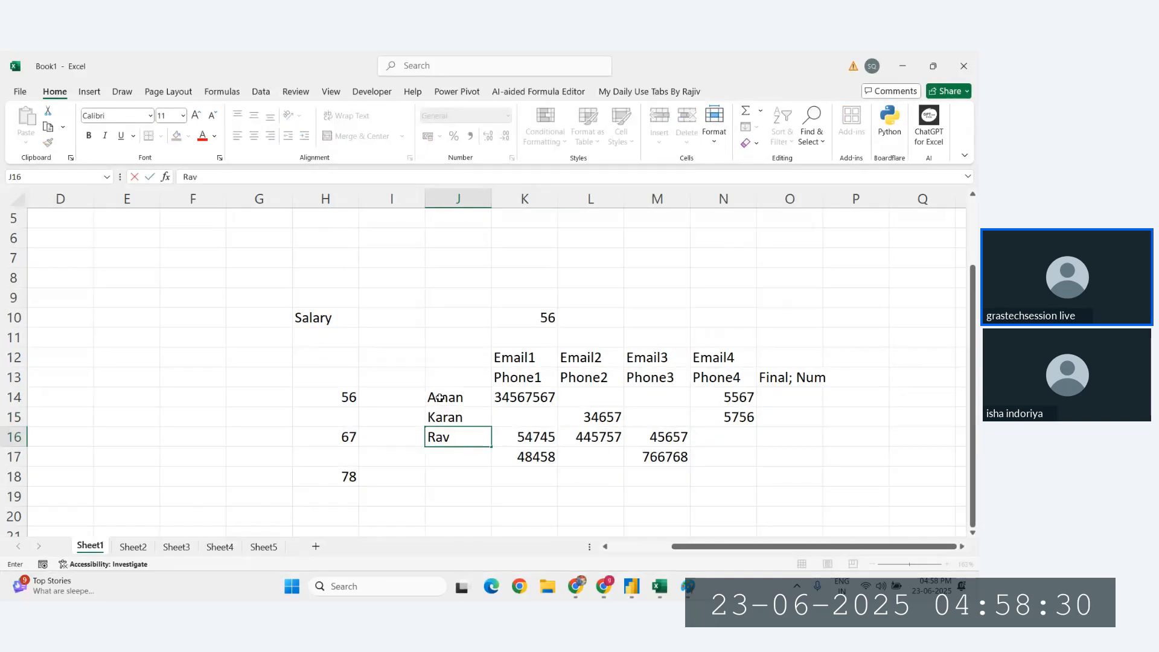
{"action": "type", "text": "i"}
{"action": "key", "text": "Return"}
{"action": "type", "text": "Mohan"}
{"action": "key", "text": "Return"}
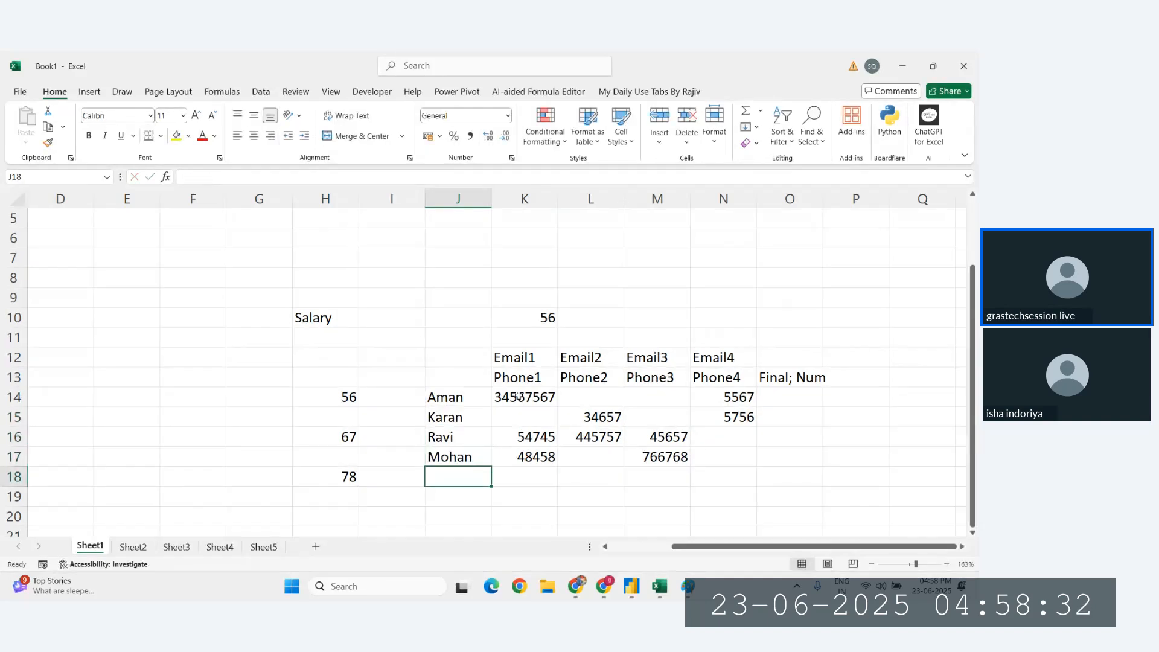
Copy the Phone1 number from K14 into cell O14 under Final; Num.
{"action": "left_click", "coordinate": [522, 397]}
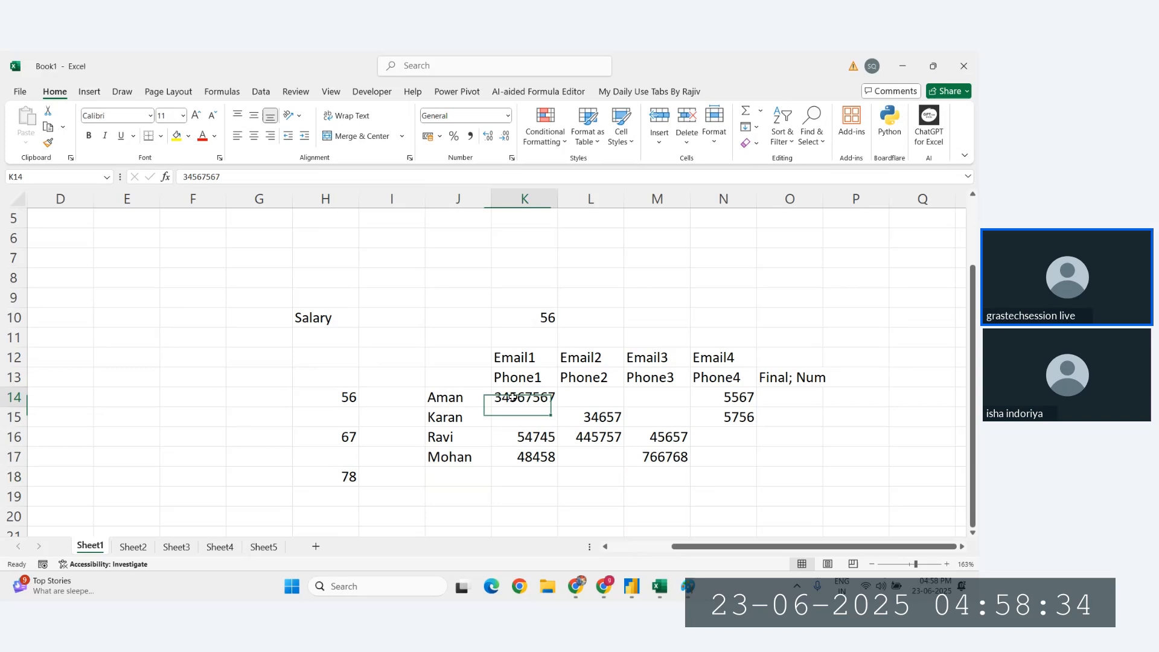
{"action": "left_click_drag", "start_coordinate": [553, 396], "coordinate": [740, 398]}
{"action": "left_click", "coordinate": [544, 399]}
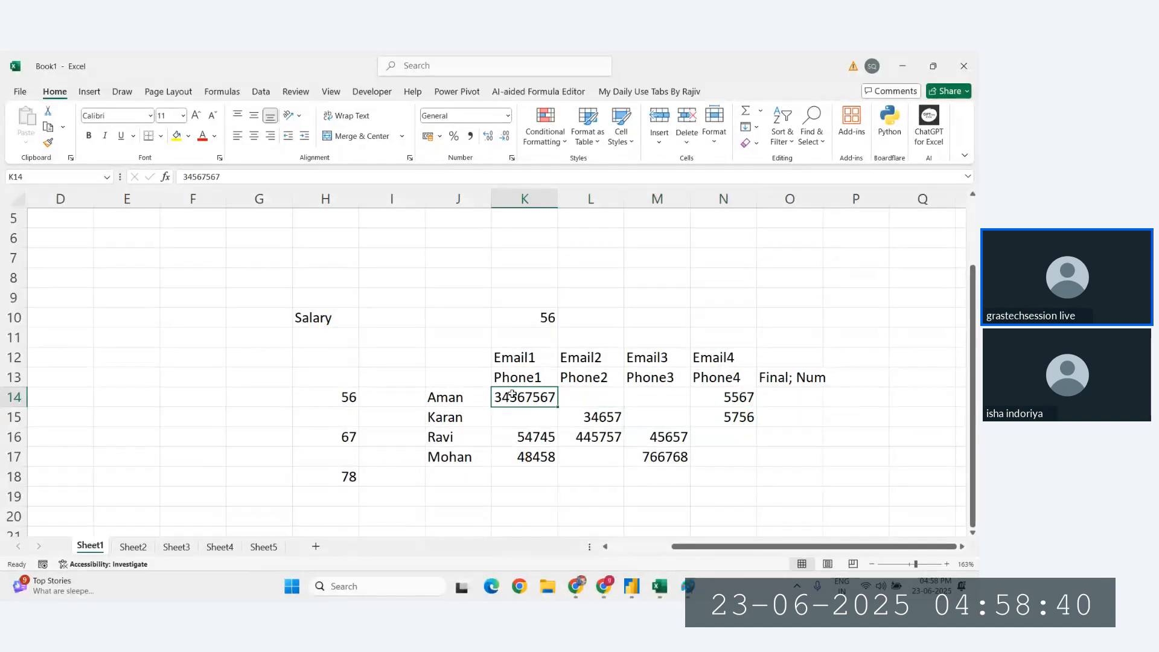
{"action": "key", "text": "ctrl+c"}
{"action": "left_click", "coordinate": [779, 397]}
{"action": "key", "text": "ctrl+v"}
Copy the Phone2 number from L15, the row's first filled phone cell, into cell O15.
{"action": "left_click_drag", "start_coordinate": [529, 422], "coordinate": [752, 421]}
{"action": "left_click", "coordinate": [595, 416]}
{"action": "key", "text": "ctrl+c"}
{"action": "left_click", "coordinate": [786, 416]}
{"action": "key", "text": "ctrl+v"}
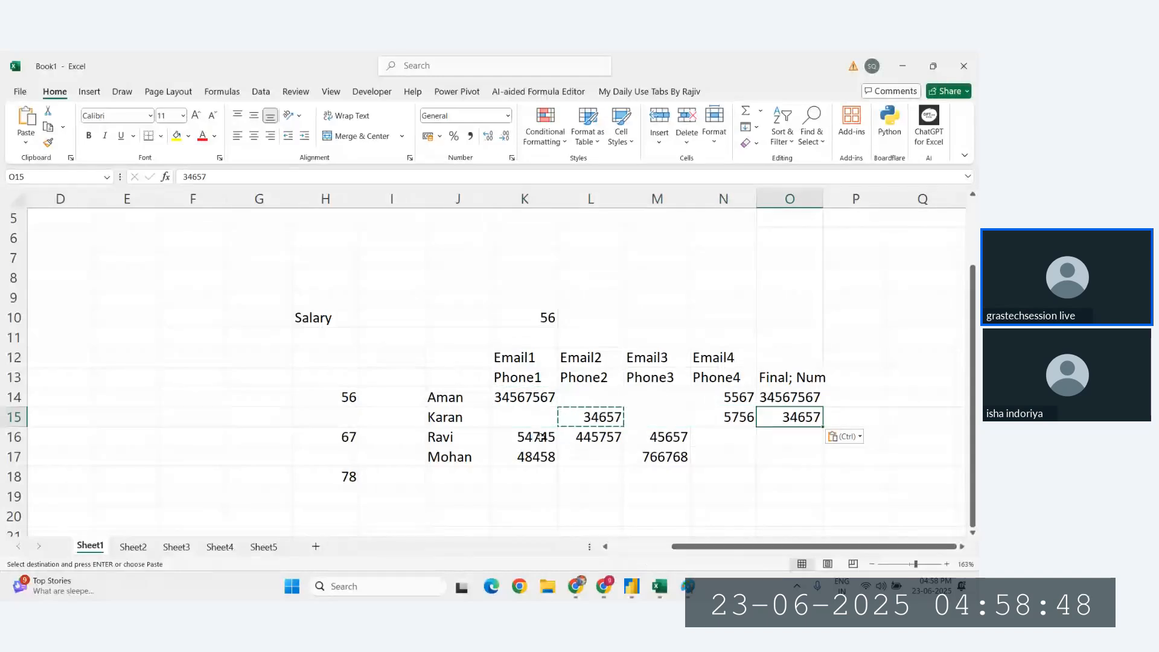
Copy the Phone1 number from K16 into cell O16 under Final; Num.
{"action": "left_click_drag", "start_coordinate": [542, 438], "coordinate": [752, 437]}
{"action": "left_click", "coordinate": [525, 437]}
{"action": "key", "text": "ctrl+c"}
{"action": "left_click", "coordinate": [790, 437]}
{"action": "key", "text": "ctrl+v"}
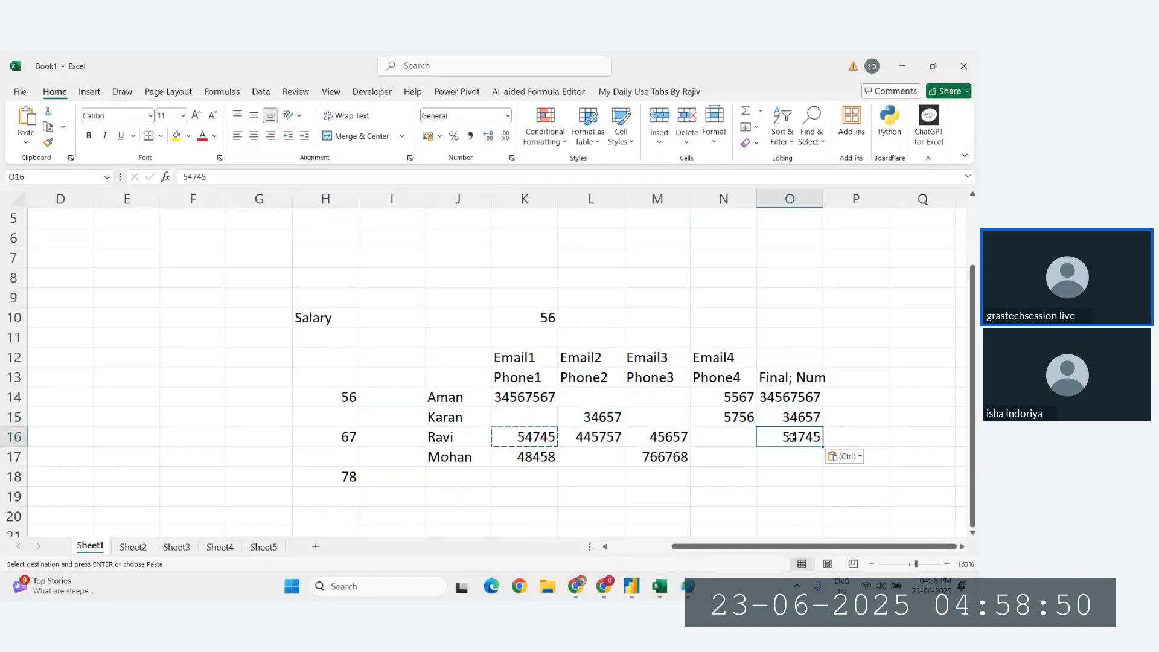
Copy the Phone1 number from K17 into cell O17 and autofit the width of column O.
{"action": "left_click_drag", "start_coordinate": [546, 456], "coordinate": [741, 462]}
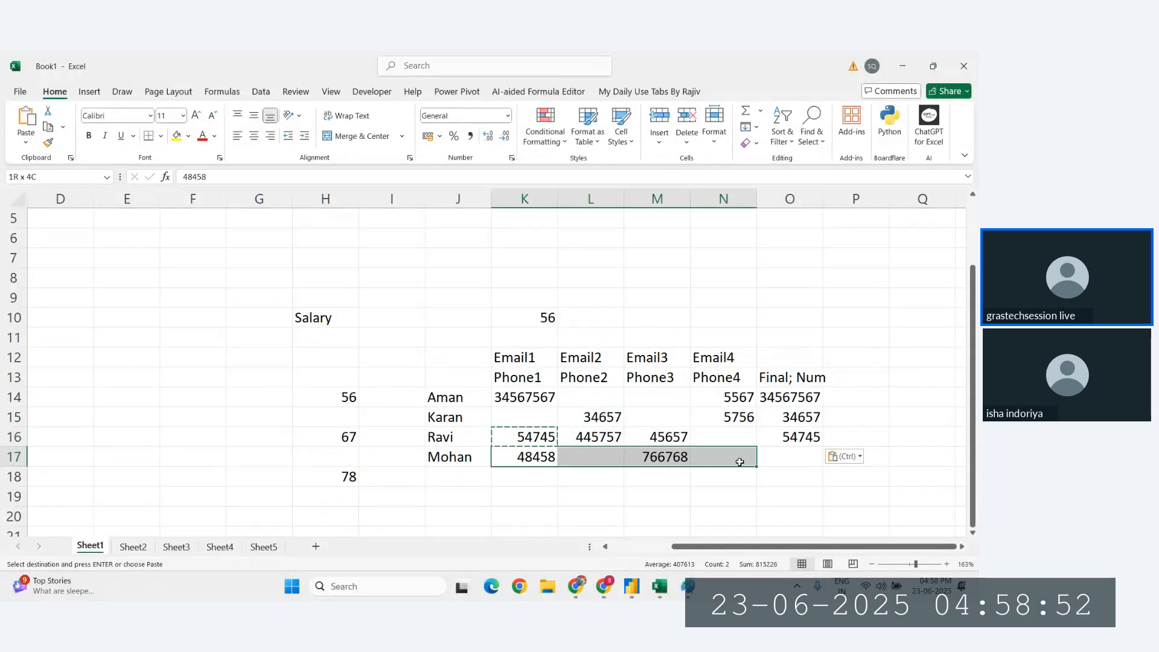
{"action": "left_click", "coordinate": [525, 457]}
{"action": "key", "text": "ctrl+c"}
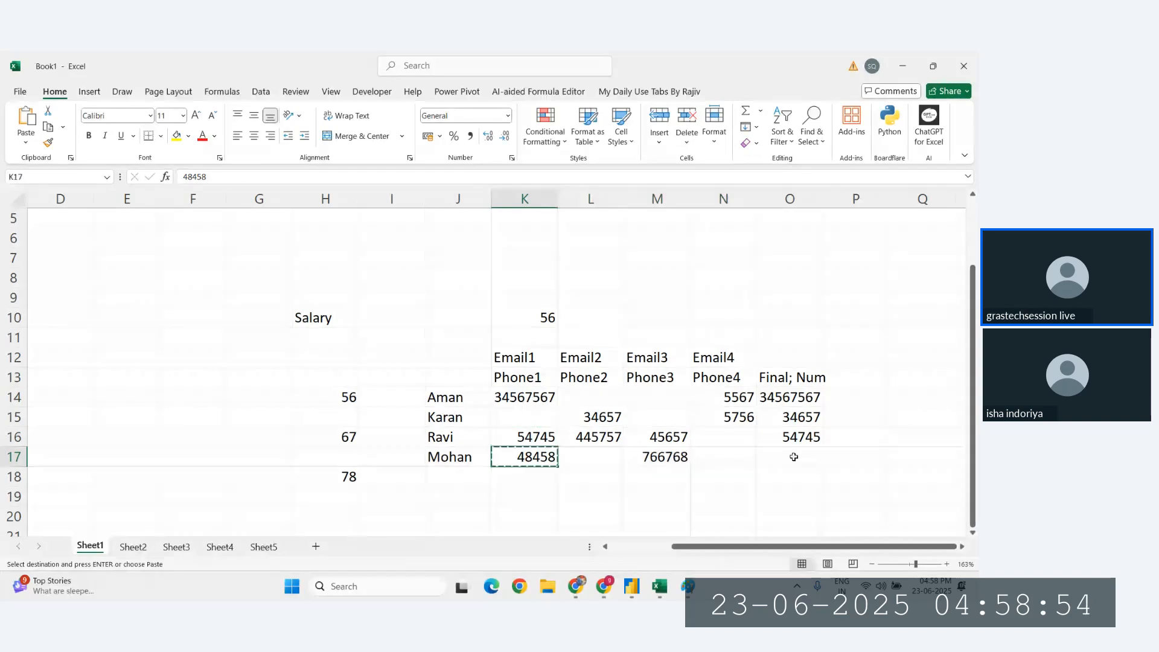
{"action": "left_click", "coordinate": [794, 458]}
{"action": "key", "text": "ctrl+v"}
{"action": "left_click", "coordinate": [714, 476]}
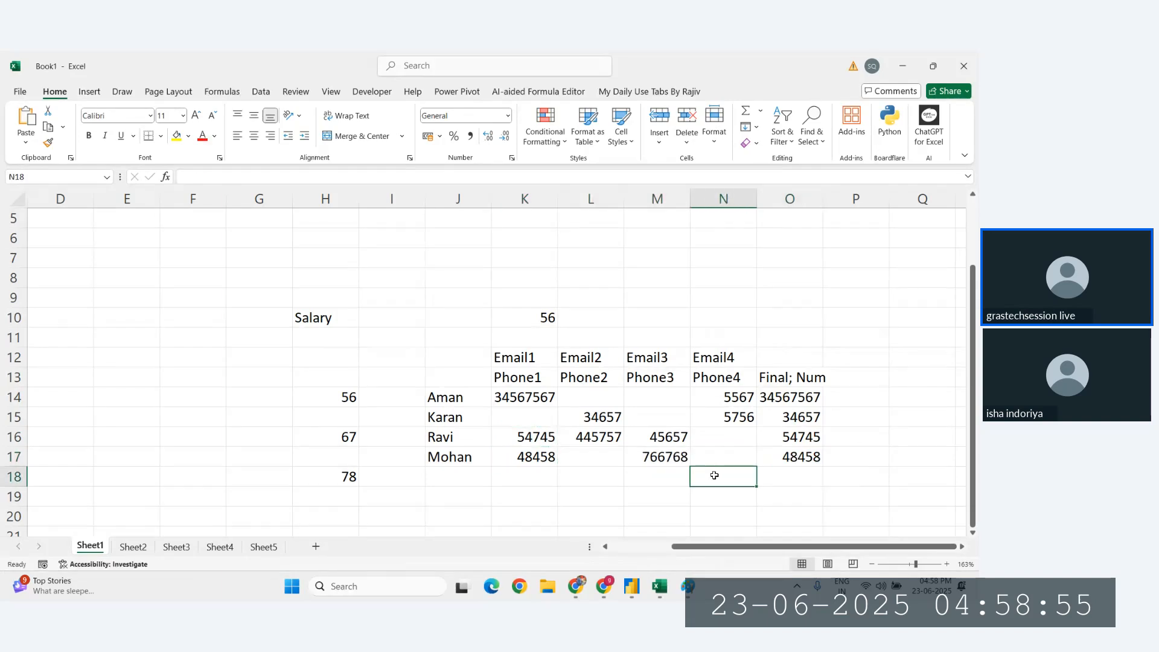
{"action": "double_click", "coordinate": [823, 200]}
Compare the Final; Num values in O14:O17 with the first filled phone cell of each row in K14:N17.
{"action": "left_click_drag", "start_coordinate": [803, 378], "coordinate": [802, 460]}
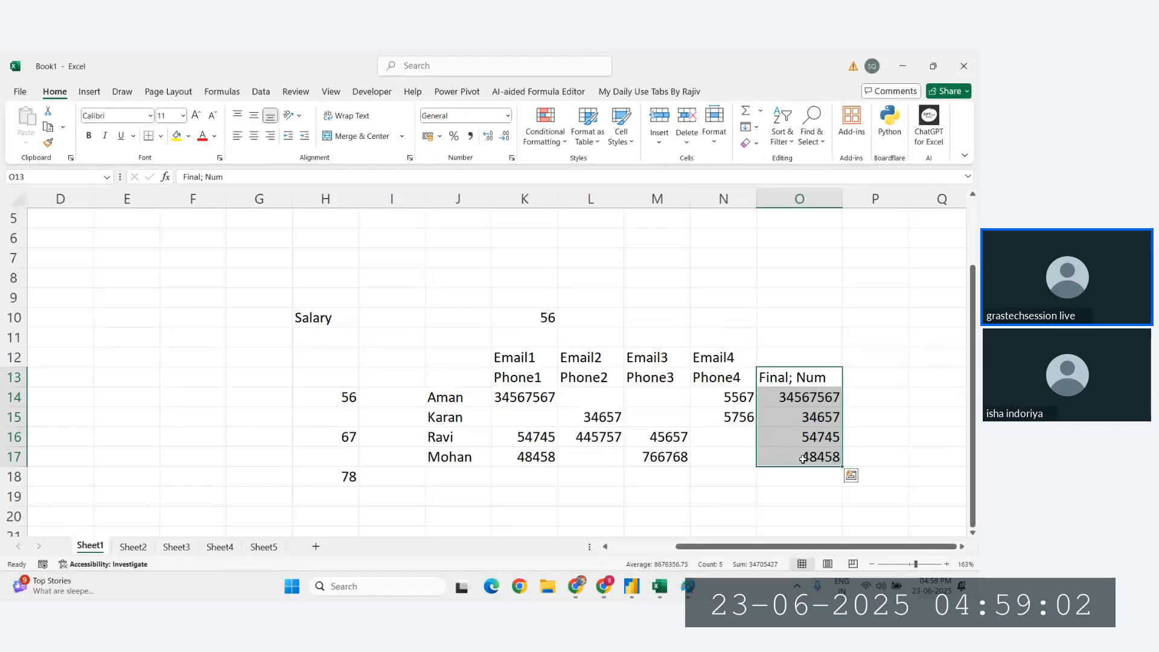
{"action": "left_click_drag", "start_coordinate": [799, 397], "coordinate": [802, 457]}
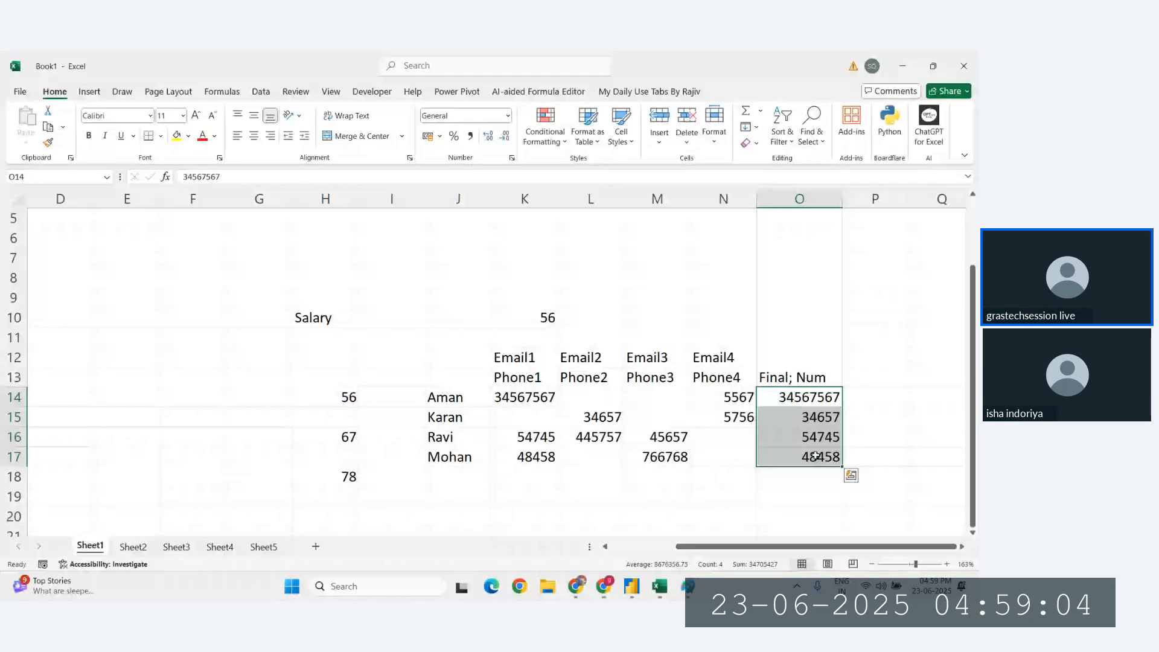
{"action": "left_click_drag", "start_coordinate": [526, 398], "coordinate": [706, 396]}
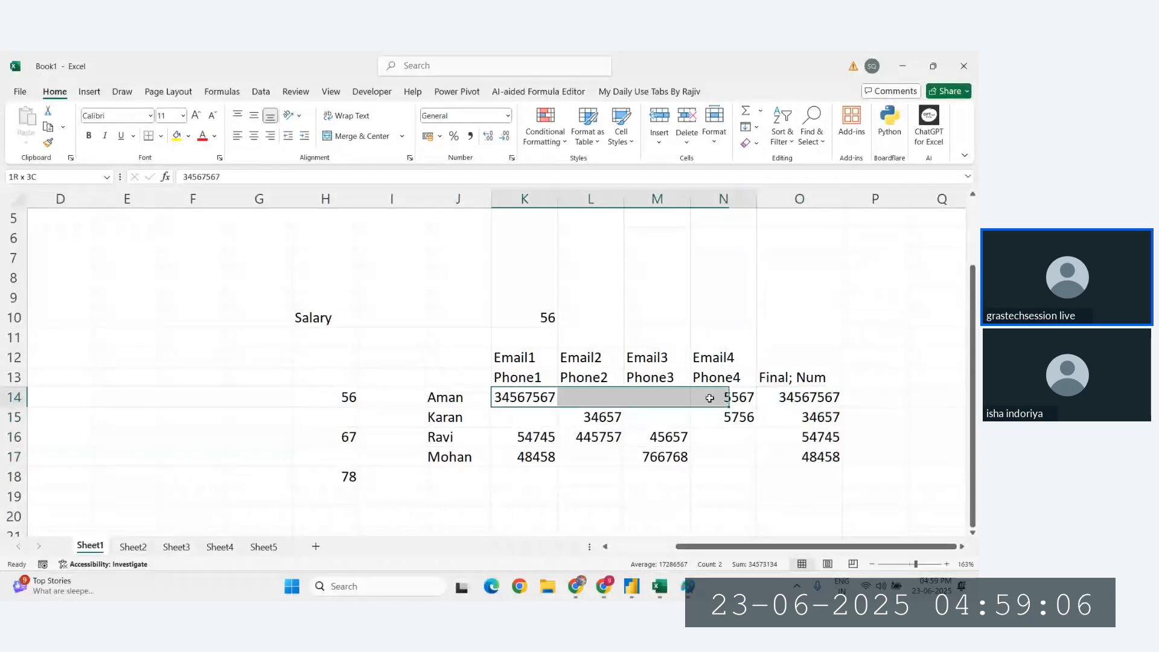
{"action": "left_click_drag", "start_coordinate": [502, 396], "coordinate": [517, 456]}
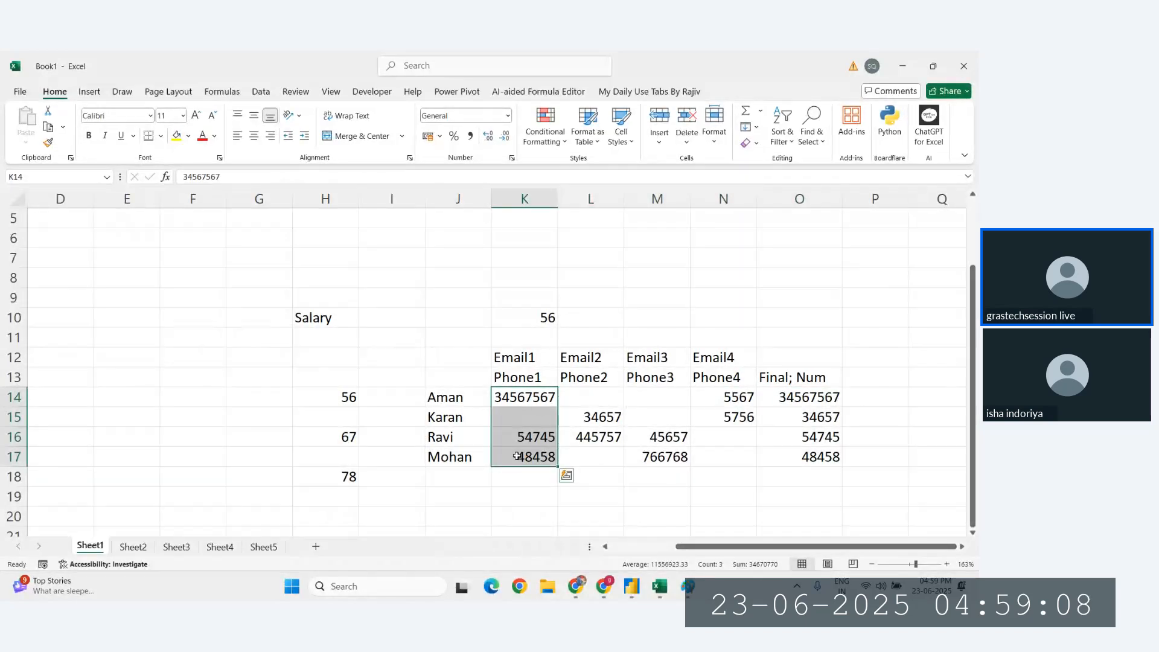
{"action": "left_click", "coordinate": [523, 398]}
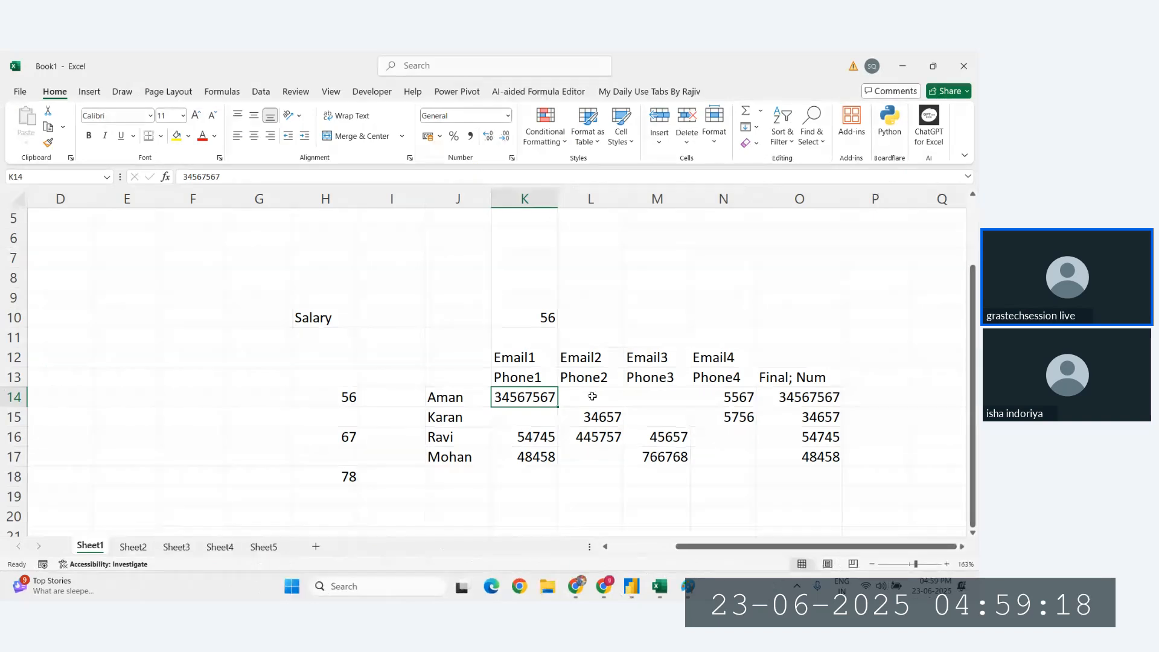
{"action": "left_click", "coordinate": [595, 417]}
{"action": "left_click_drag", "start_coordinate": [658, 396], "coordinate": [661, 457]}
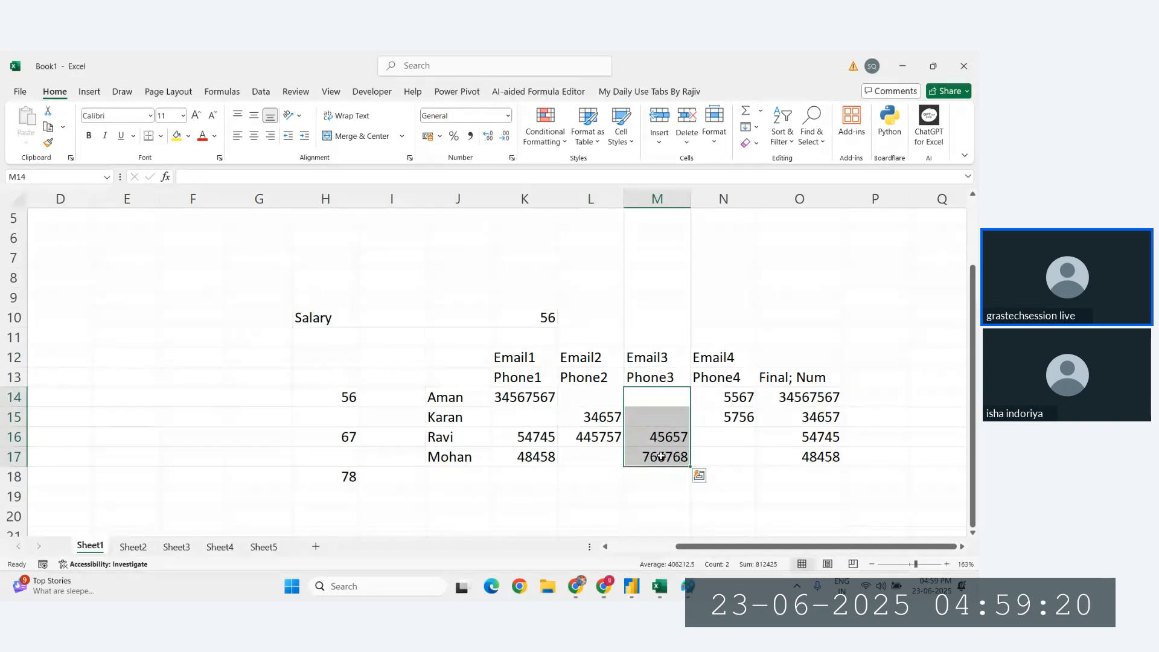
{"action": "left_click", "coordinate": [664, 438]}
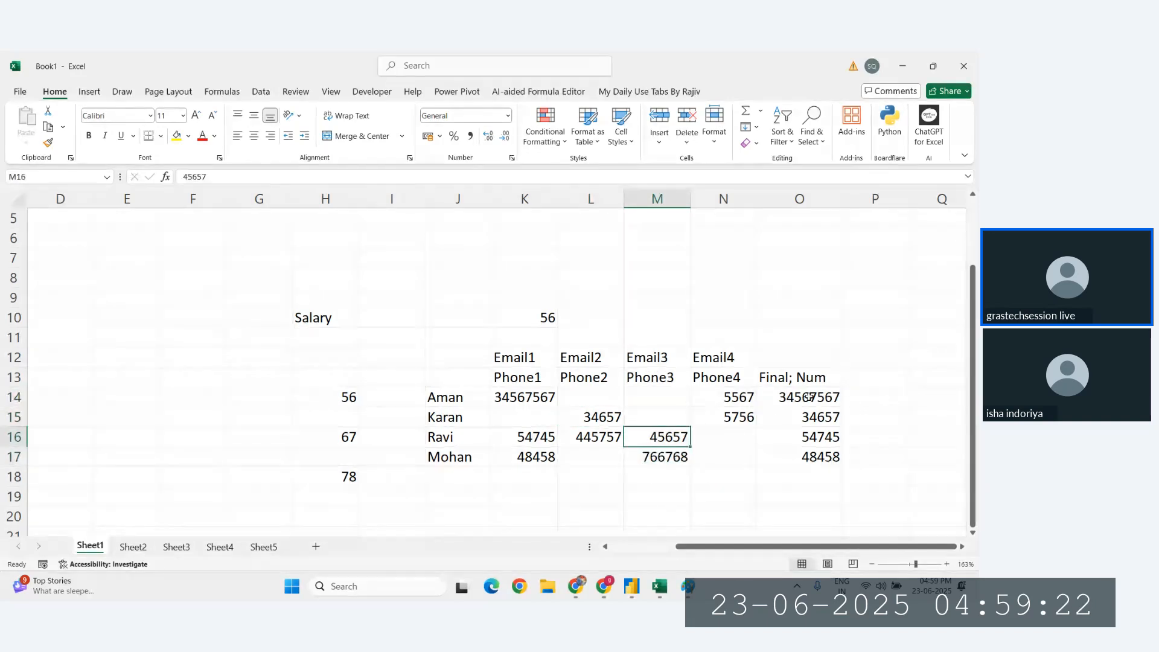
{"action": "left_click_drag", "start_coordinate": [809, 397], "coordinate": [809, 437]}
{"action": "left_click_drag", "start_coordinate": [524, 396], "coordinate": [737, 399]}
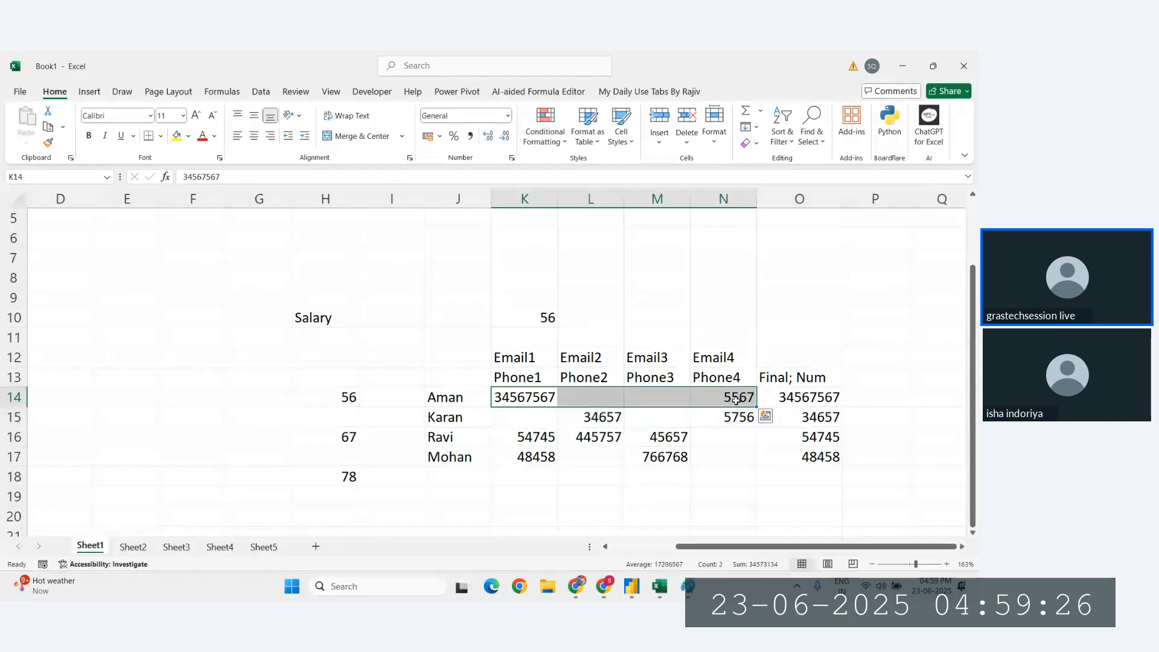
{"action": "left_click", "coordinate": [736, 399], "text": "shift"}
Switch to the Microsoft Learn DAX reference in Chrome and open the COALESCE function's entry.
{"action": "mouse_move", "coordinate": [637, 597]}
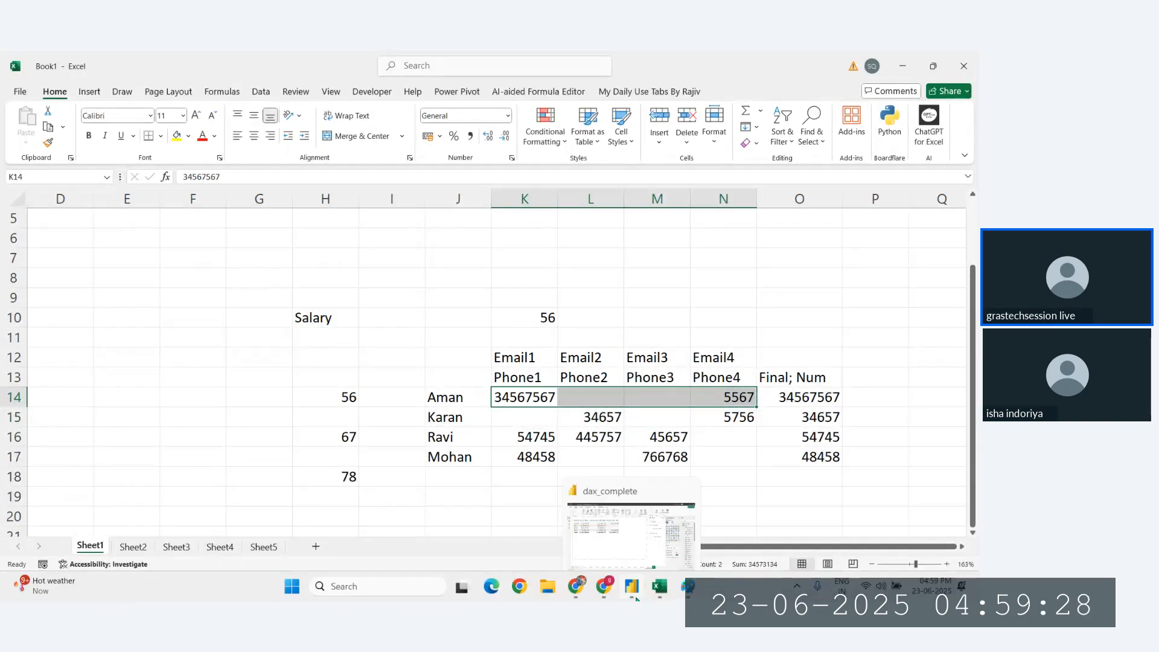
{"action": "left_click", "coordinate": [577, 586]}
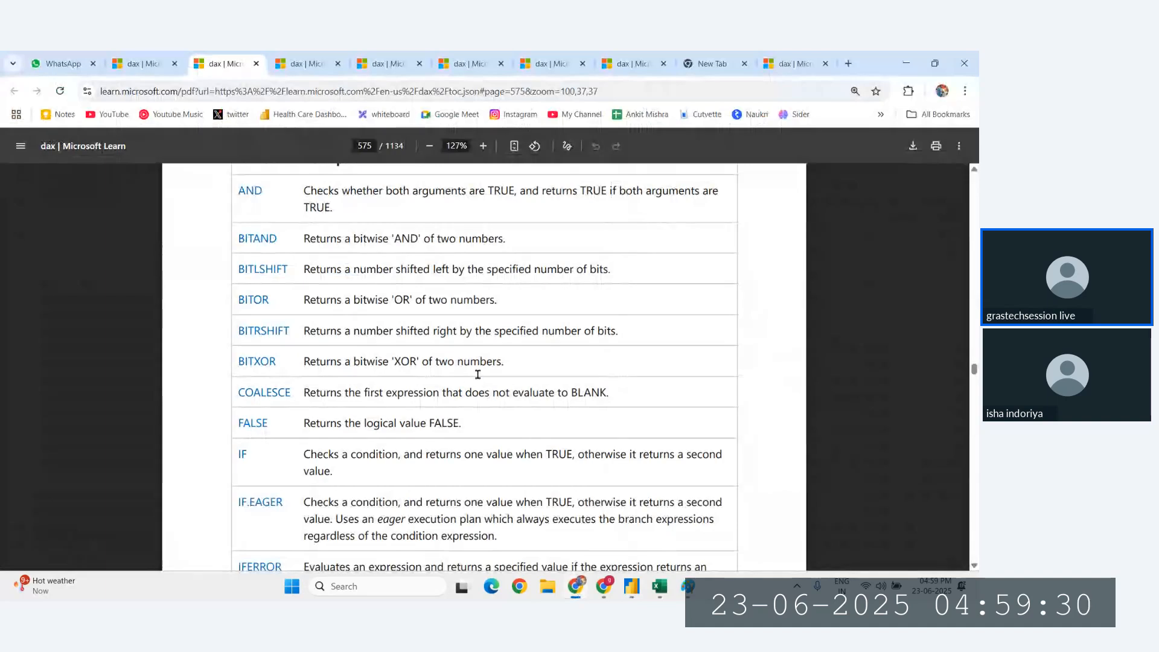
{"action": "key", "text": "ctrl+Tab"}
{"action": "left_click", "coordinate": [233, 58]}
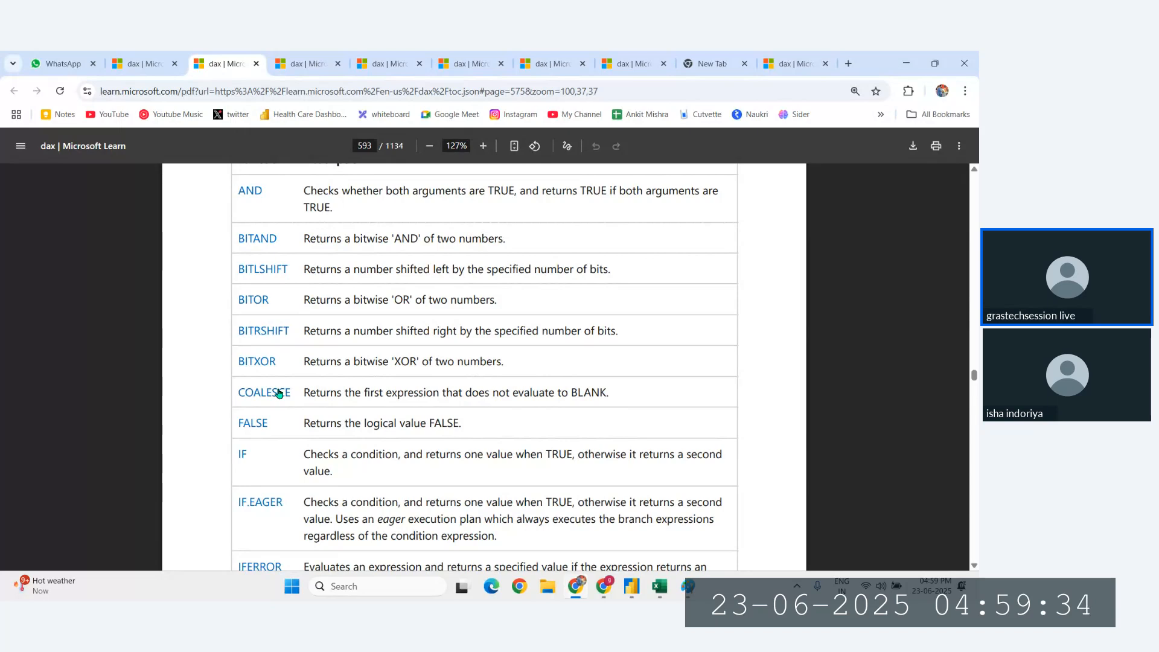
{"action": "left_click", "coordinate": [279, 393]}
Examine the arguments of the first COALESCE example, with BLANK(), 10 and DATE(2008, 3, 3).
{"action": "left_click_drag", "start_coordinate": [302, 321], "coordinate": [572, 322]}
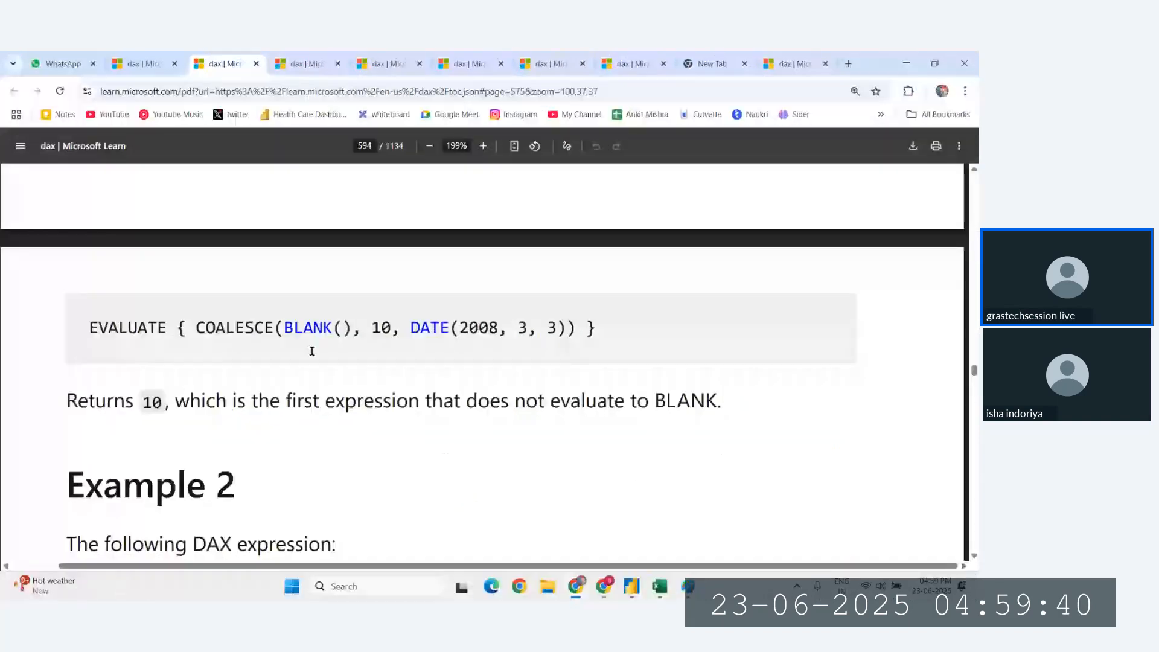
{"action": "left_click_drag", "start_coordinate": [129, 329], "coordinate": [224, 341]}
{"action": "left_click", "coordinate": [187, 330]}
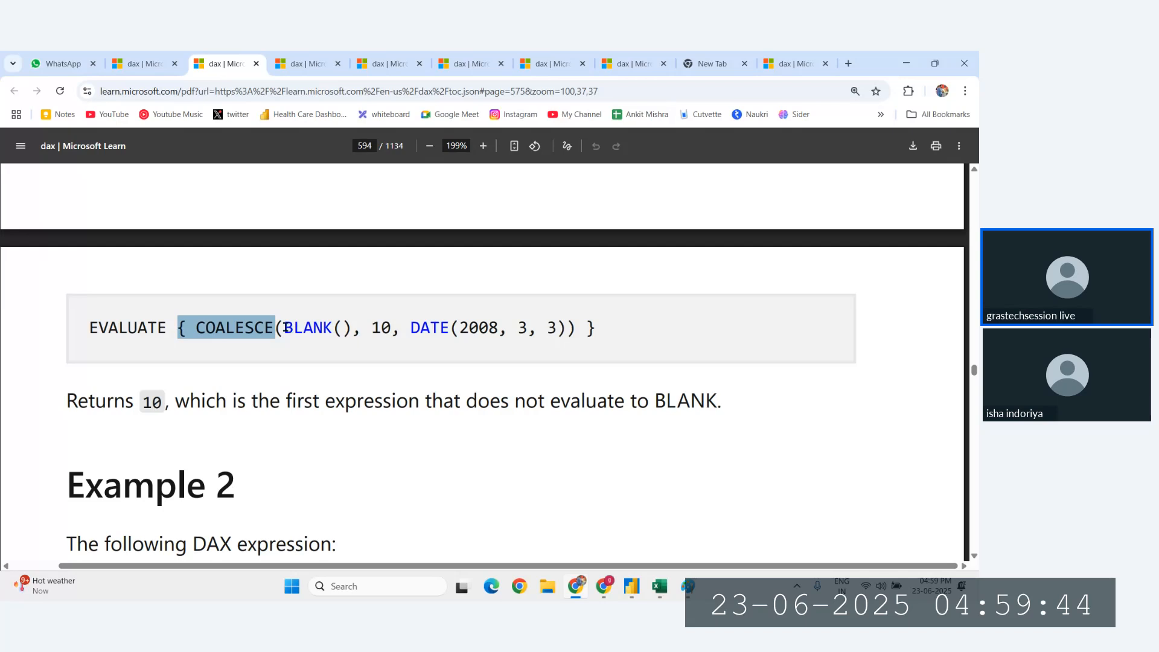
{"action": "left_click_drag", "start_coordinate": [285, 329], "coordinate": [362, 326]}
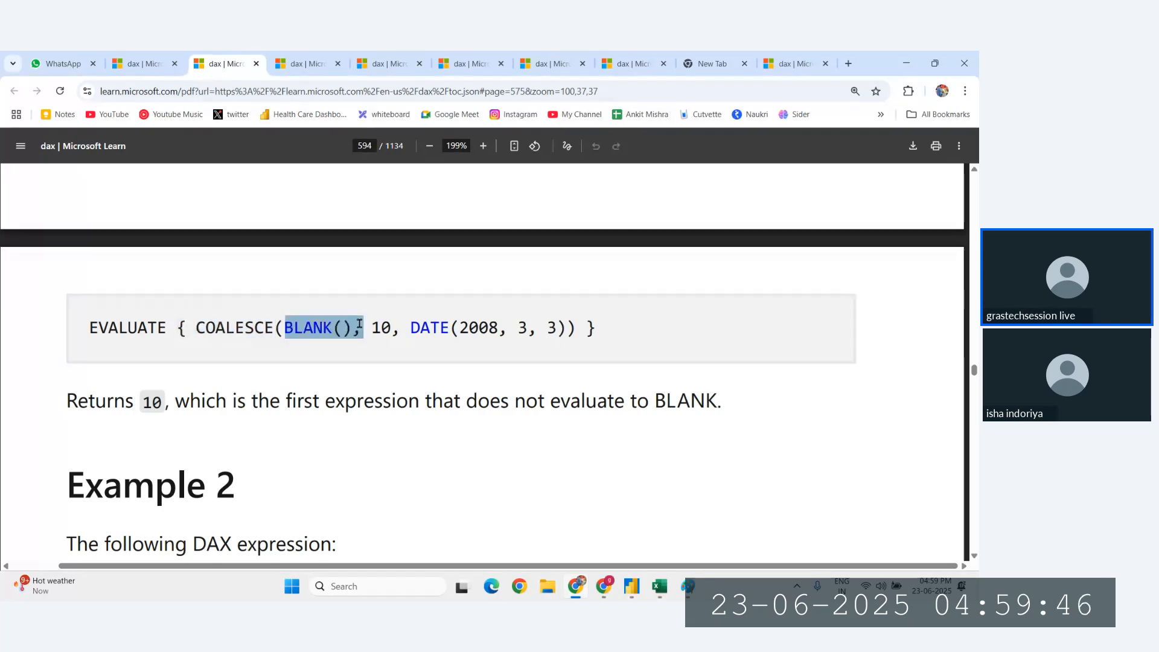
{"action": "scroll", "coordinate": [360, 324], "scroll_direction": "down", "scroll_amount": 1}
{"action": "left_click_drag", "start_coordinate": [371, 282], "coordinate": [558, 273]}
Examine Example 2's expression, COALESCE(SUM(FactInternetSales[SalesAmount]), 0), and what each argument does.
{"action": "scroll", "coordinate": [558, 273], "scroll_direction": "down", "scroll_amount": 5}
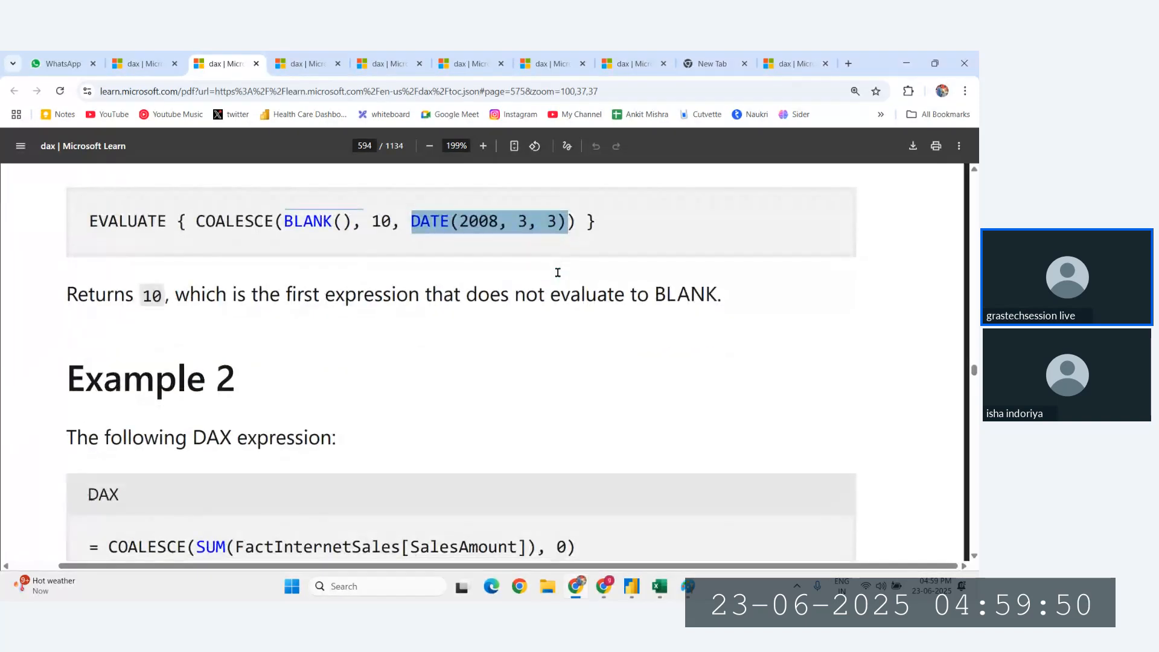
{"action": "scroll", "coordinate": [340, 356], "scroll_direction": "down", "scroll_amount": 1}
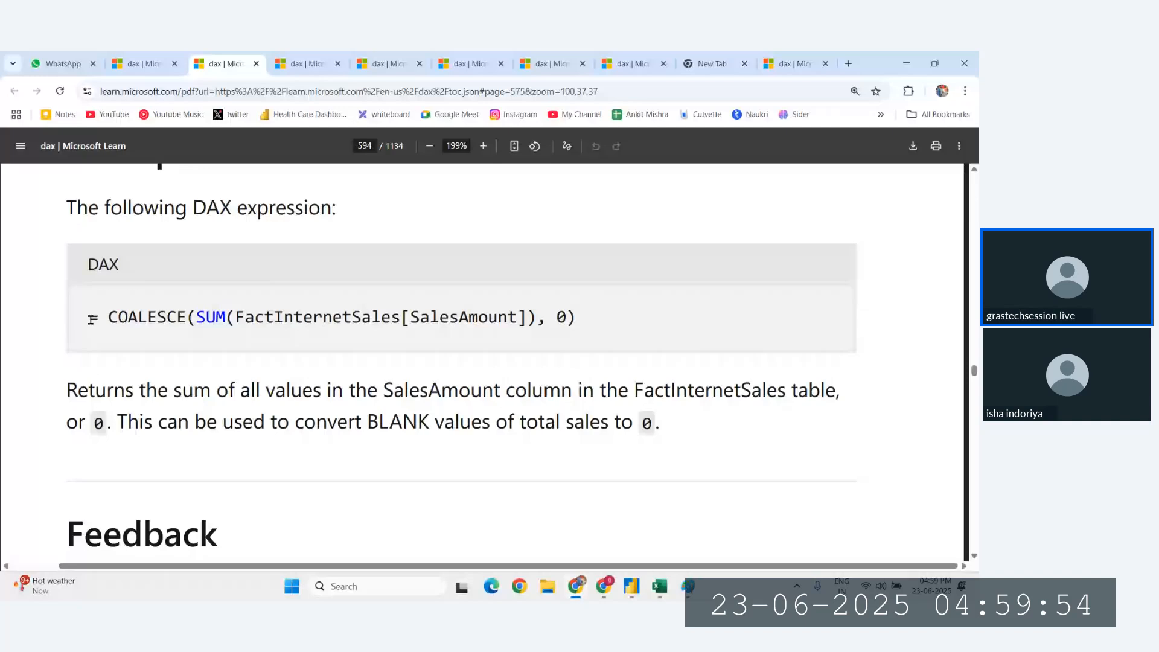
{"action": "left_click_drag", "start_coordinate": [91, 319], "coordinate": [256, 318]}
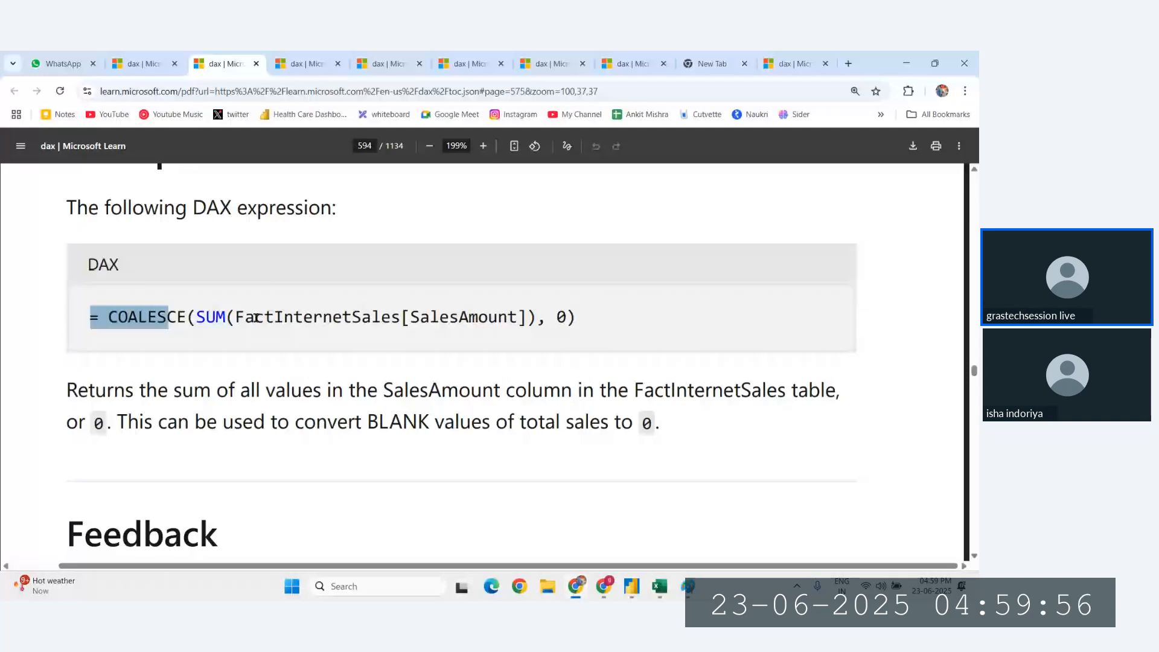
{"action": "left_click_drag", "start_coordinate": [529, 318], "coordinate": [236, 310]}
{"action": "left_click", "coordinate": [265, 309]}
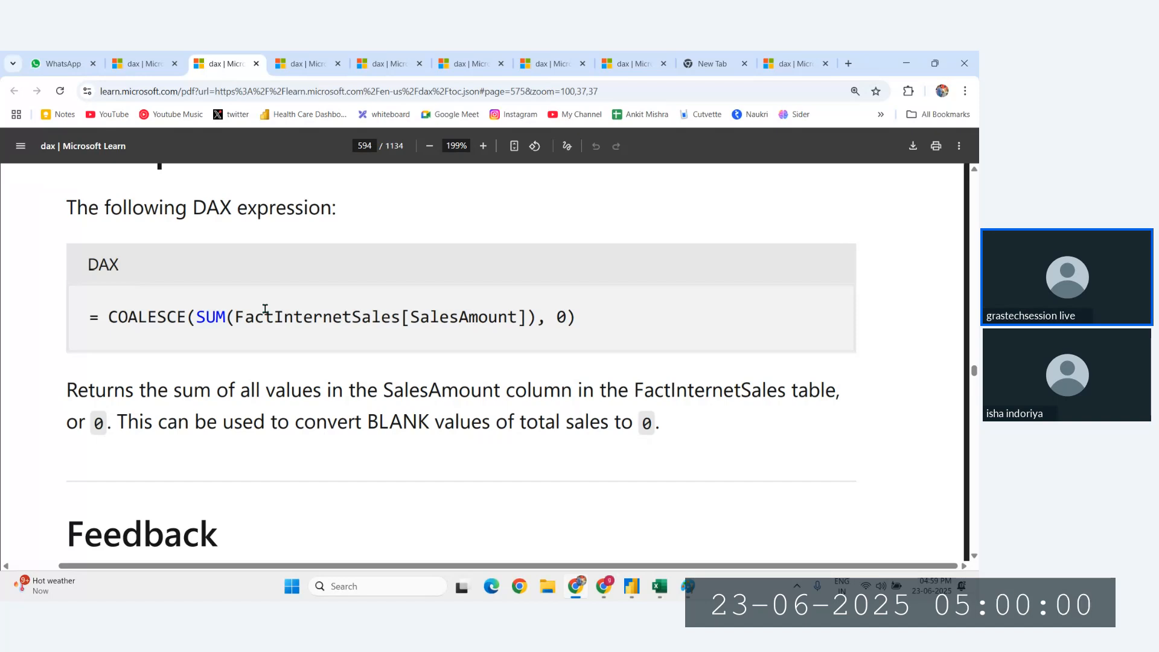
{"action": "left_click_drag", "start_coordinate": [236, 311], "coordinate": [384, 314]}
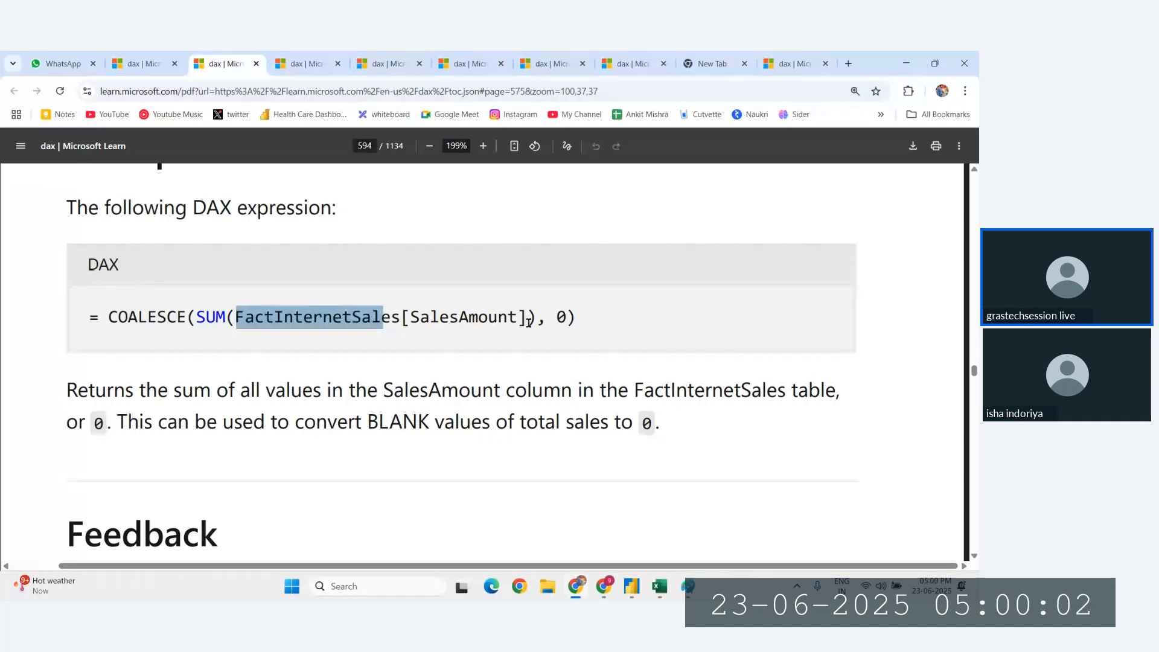
{"action": "left_click_drag", "start_coordinate": [529, 320], "coordinate": [401, 318]}
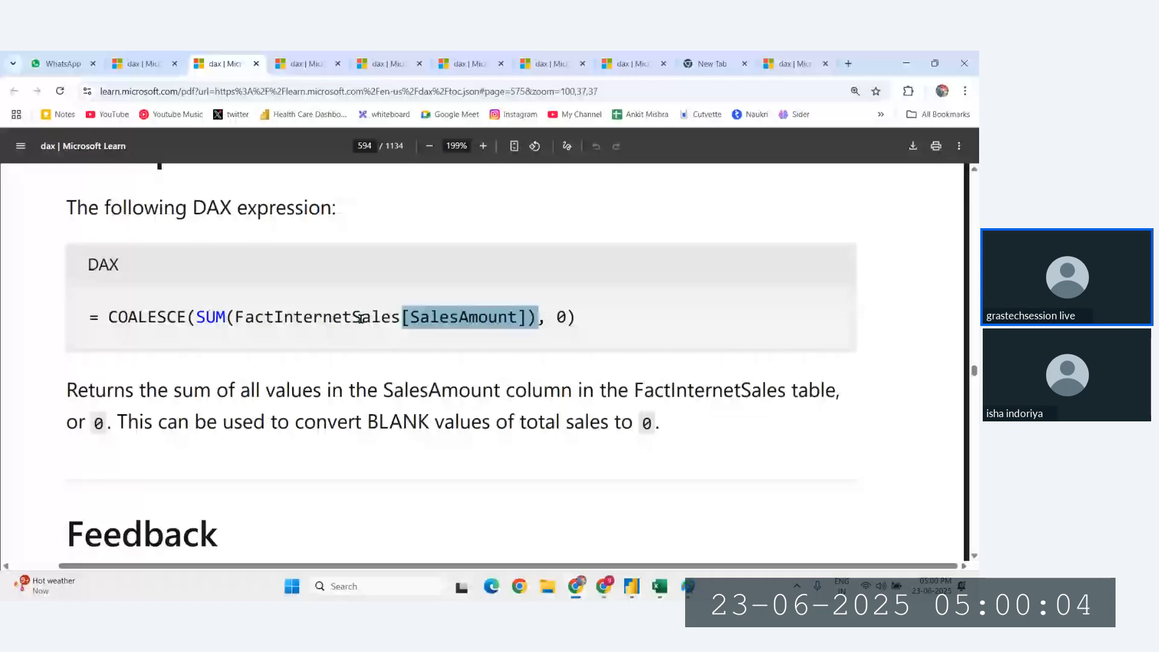
{"action": "left_click_drag", "start_coordinate": [187, 317], "coordinate": [540, 319]}
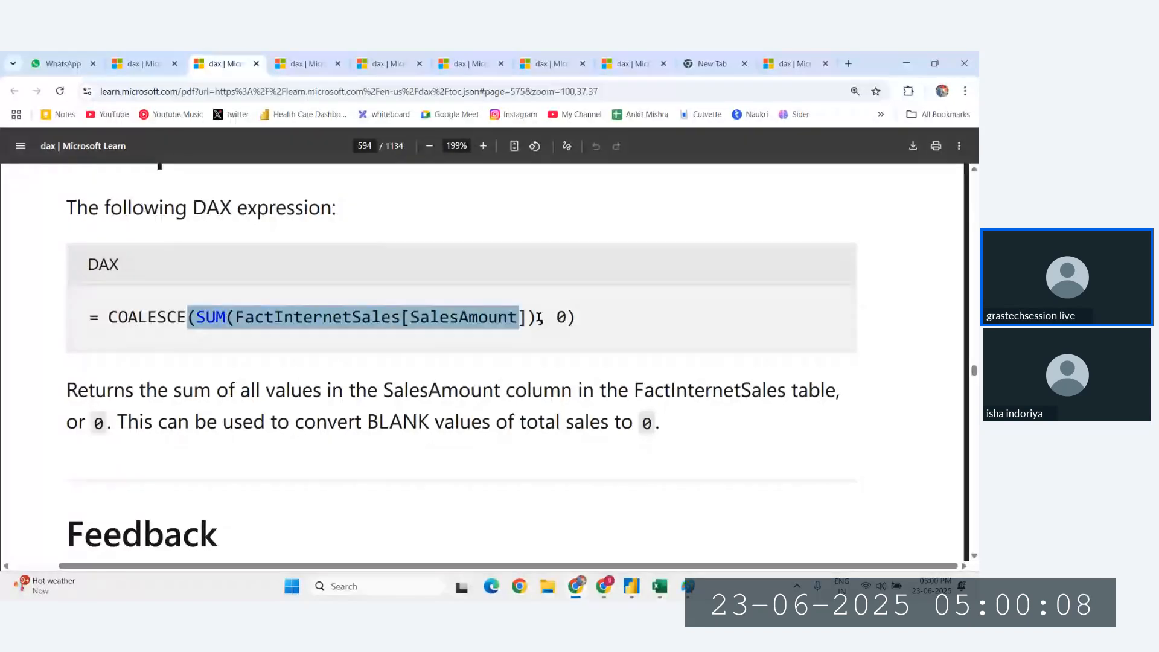
Single out the SUM argument and the fallback value 0 in the COALESCE example to review each part.
{"action": "left_click_drag", "start_coordinate": [198, 318], "coordinate": [281, 317]}
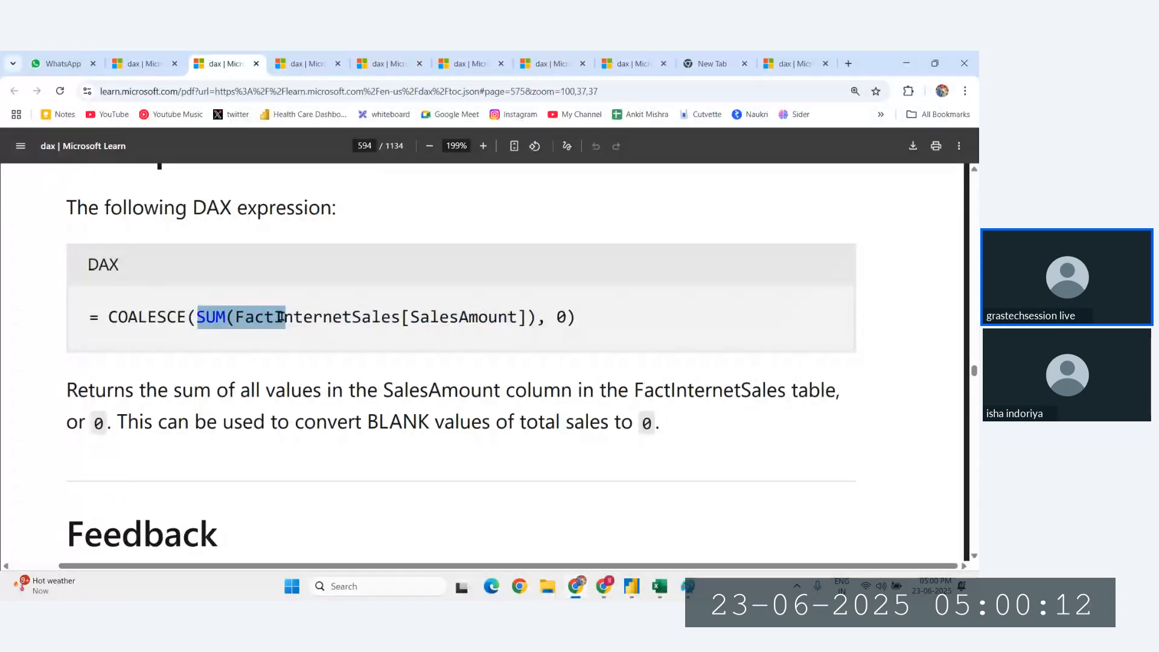
{"action": "mouse_move", "coordinate": [548, 316]}
{"action": "left_mouse_down"}
{"action": "mouse_move", "coordinate": [226, 317]}
{"action": "mouse_move", "coordinate": [556, 317]}
{"action": "left_mouse_up"}
{"action": "double_click", "coordinate": [555, 312]}
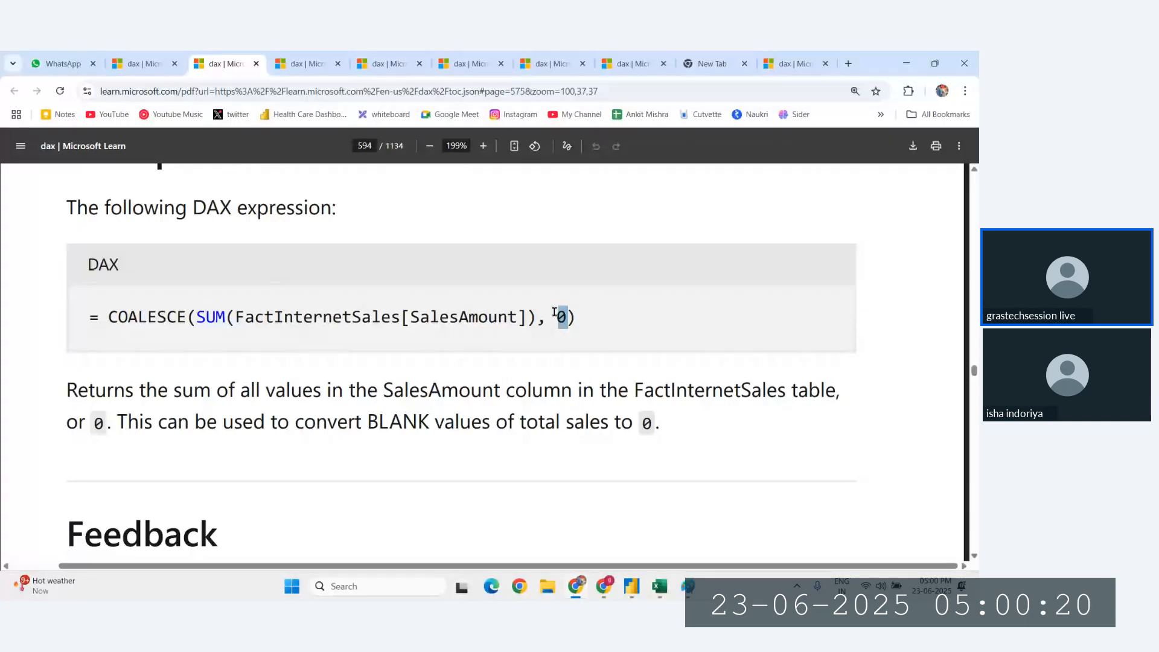
Switch to the Excel workbook and review the phone columns in rows 14 to 17 for blank cells.
{"action": "key", "text": "alt+Tab"}
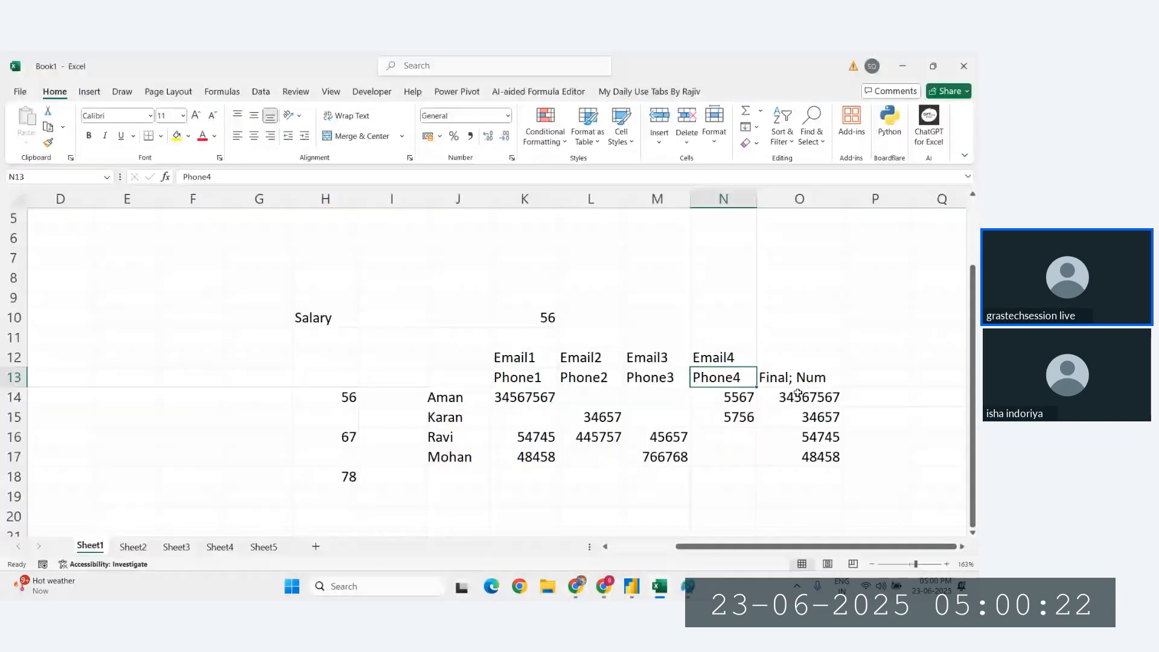
{"action": "left_click", "coordinate": [642, 417]}
{"action": "left_click_drag", "start_coordinate": [524, 397], "coordinate": [530, 459]}
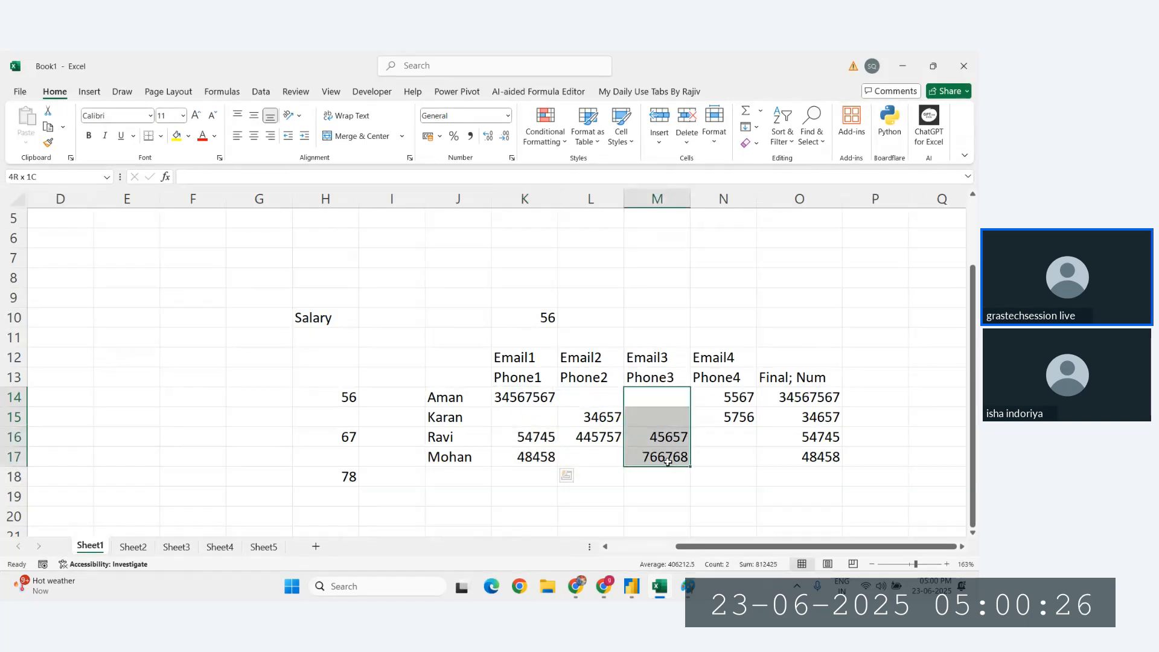
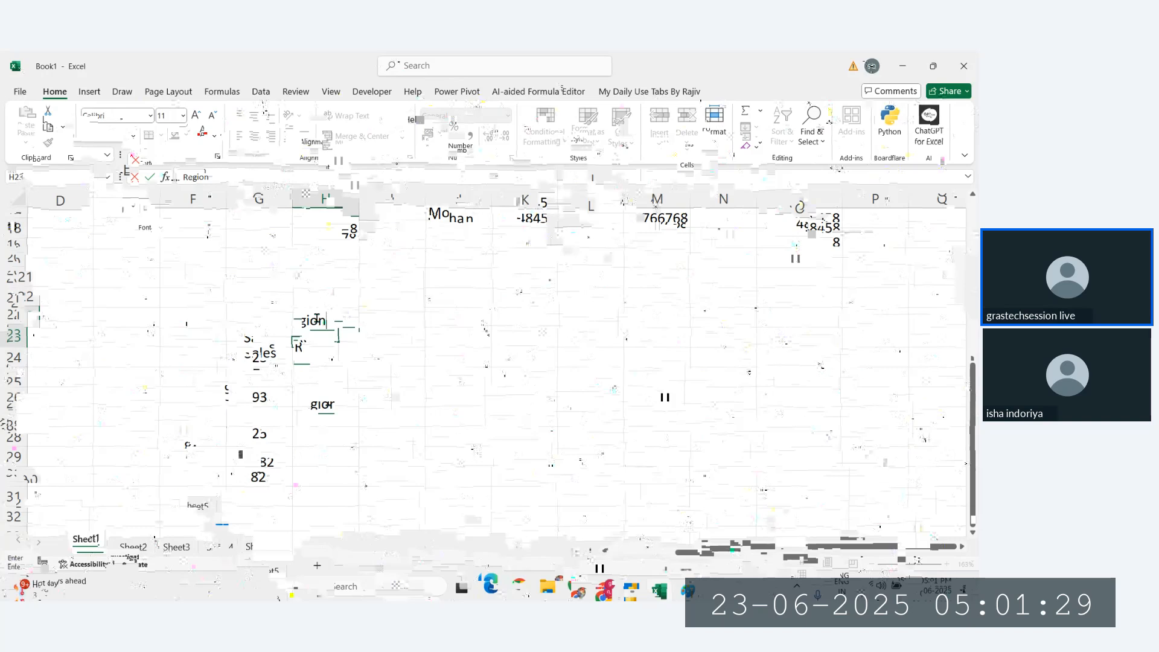
Fill the Region column with East in H26, South in H28 and H29, and North in H30.
{"action": "type", "text": "s"}
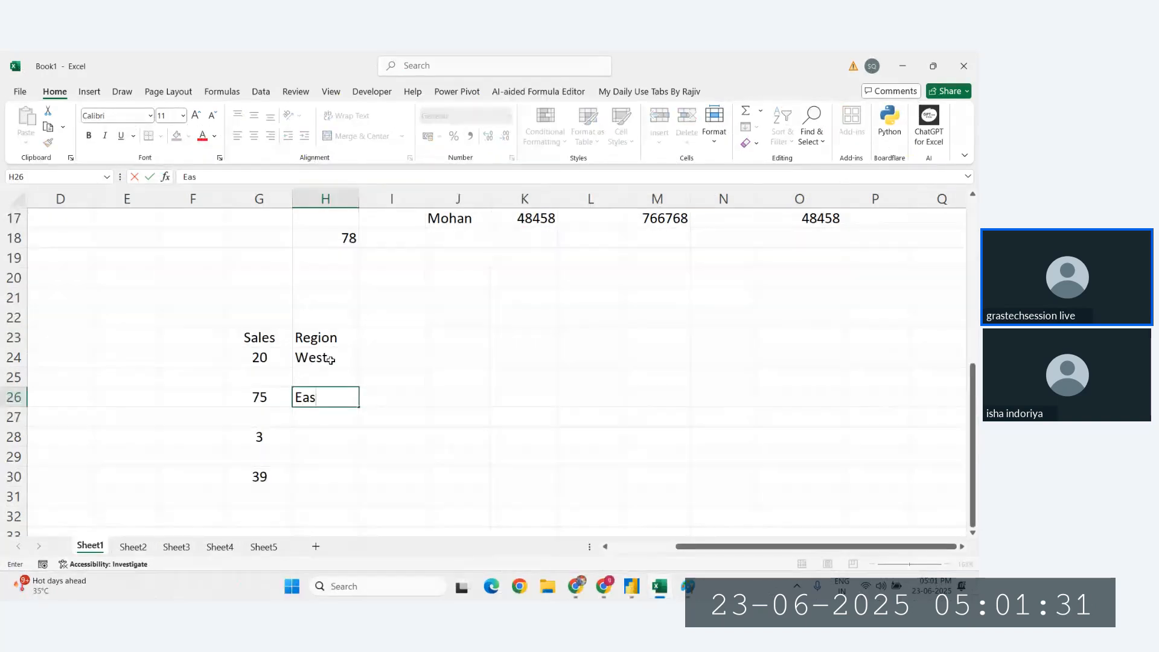
{"action": "type", "text": "t"}
{"action": "key", "text": "Return"}
{"action": "key", "text": "Return"}
{"action": "type", "text": "South"}
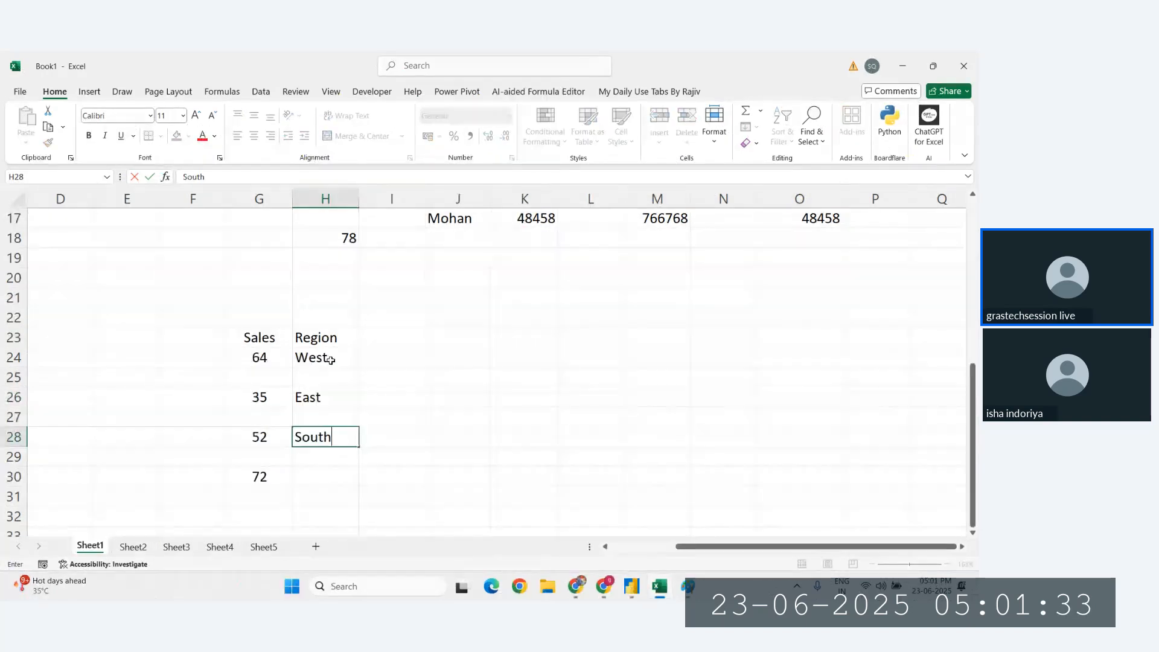
{"action": "key", "text": "Return"}
{"action": "type", "text": "South"}
{"action": "key", "text": "Return"}
{"action": "type", "text": "Nop"}
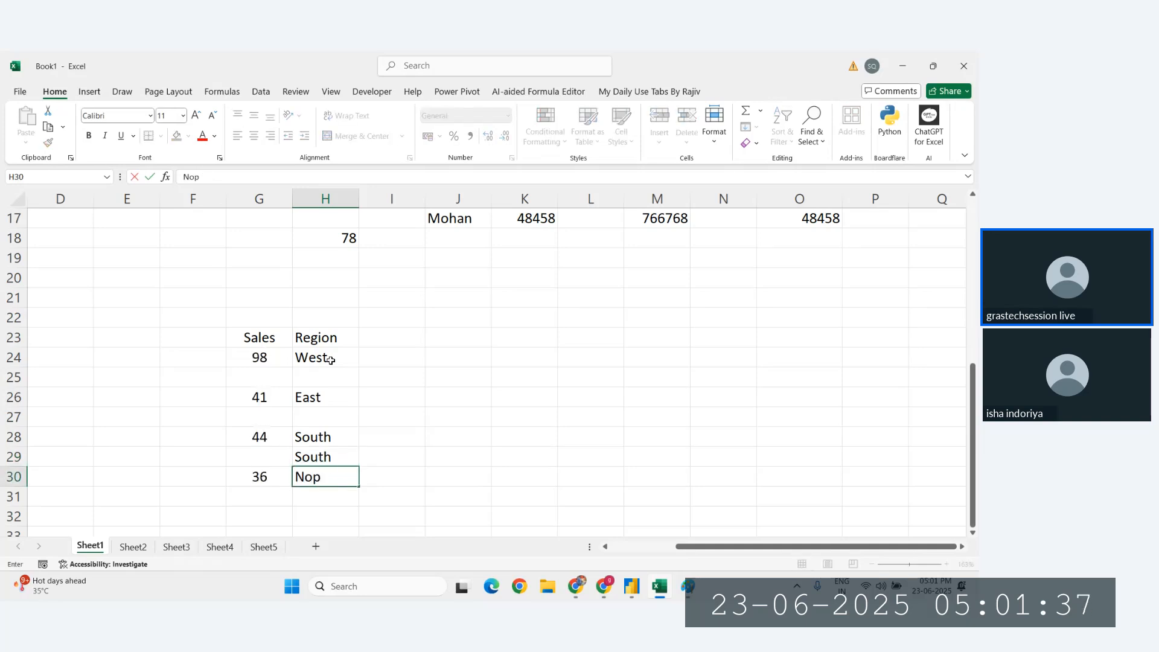
{"action": "key", "text": "BackSpace"}
{"action": "type", "text": "rth"}
Copy the Sales and Region data in G23:H30 and paste it into a new manually entered table in Power BI.
{"action": "left_click_drag", "start_coordinate": [260, 337], "coordinate": [333, 468]}
{"action": "key", "text": "ctrl+c"}
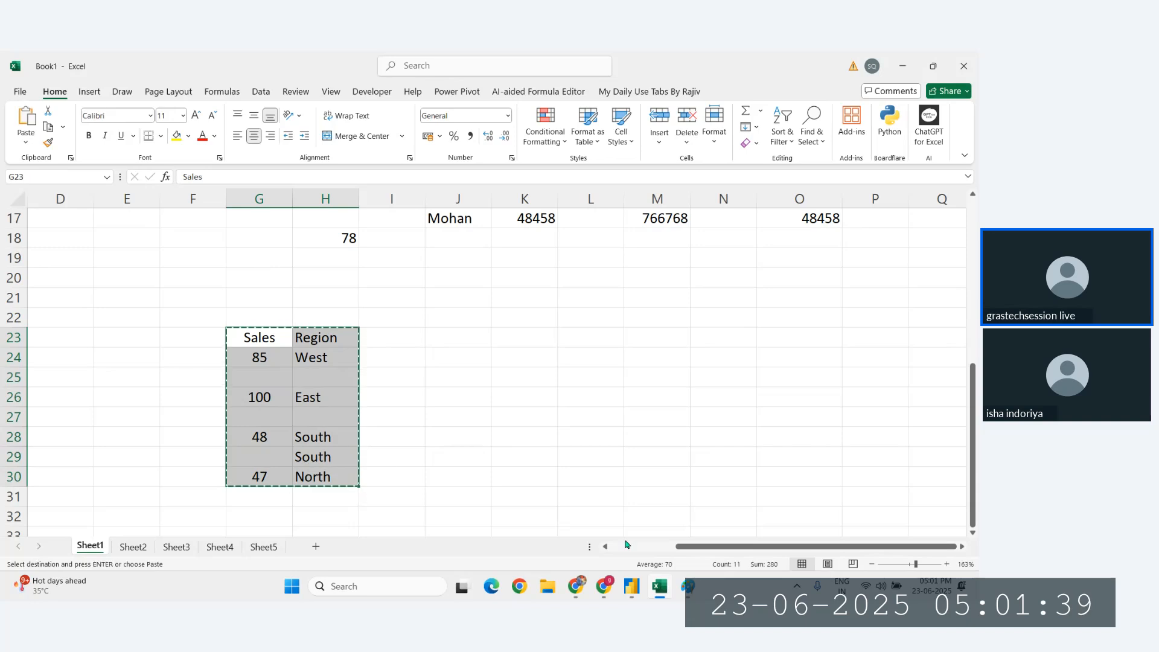
{"action": "left_click", "coordinate": [626, 599]}
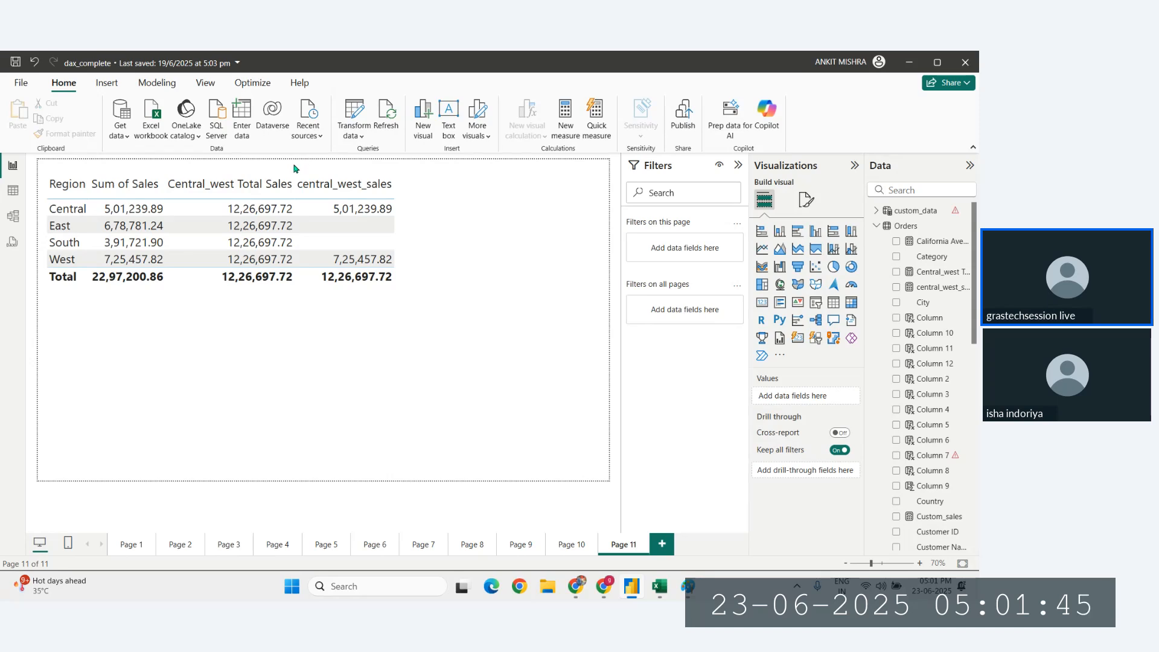
{"action": "left_click", "coordinate": [242, 118]}
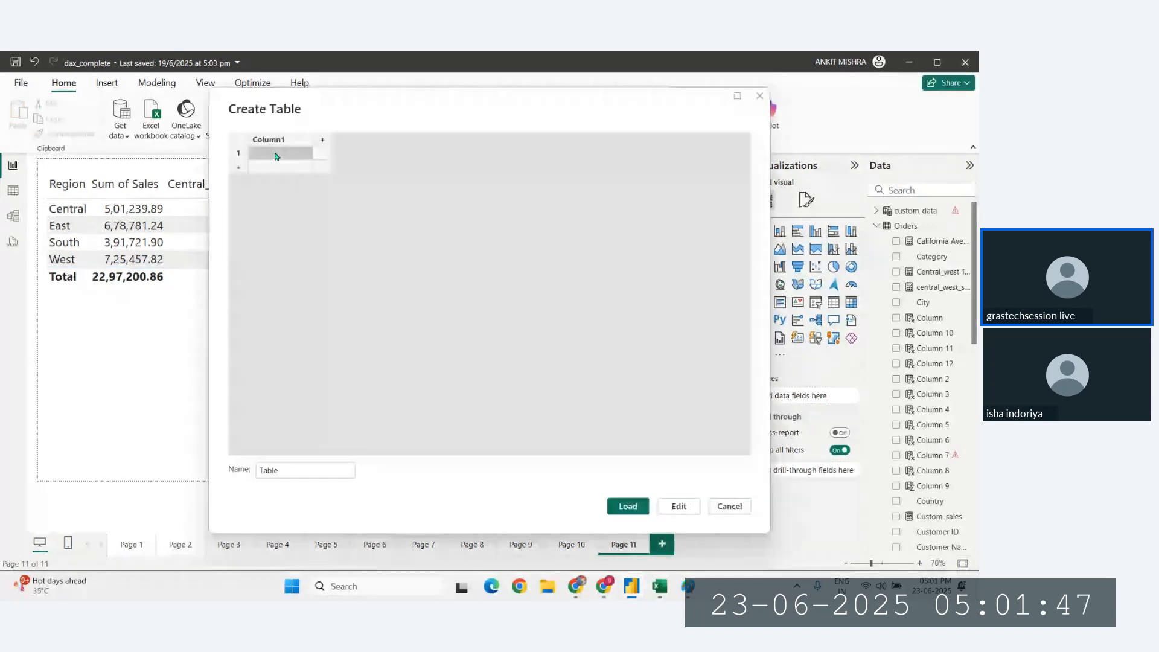
{"action": "key", "text": "ctrl+v"}
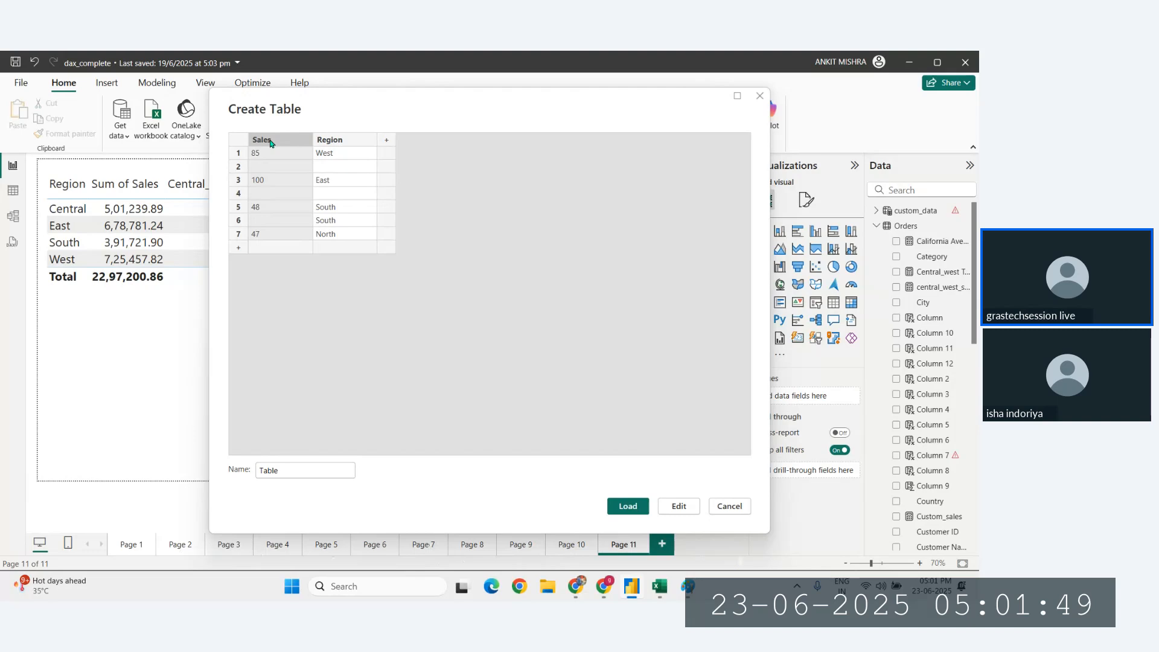
Name the new table "dummy data" and load it into the model.
{"action": "left_click", "coordinate": [285, 472]}
{"action": "key", "text": "BackSpace"}
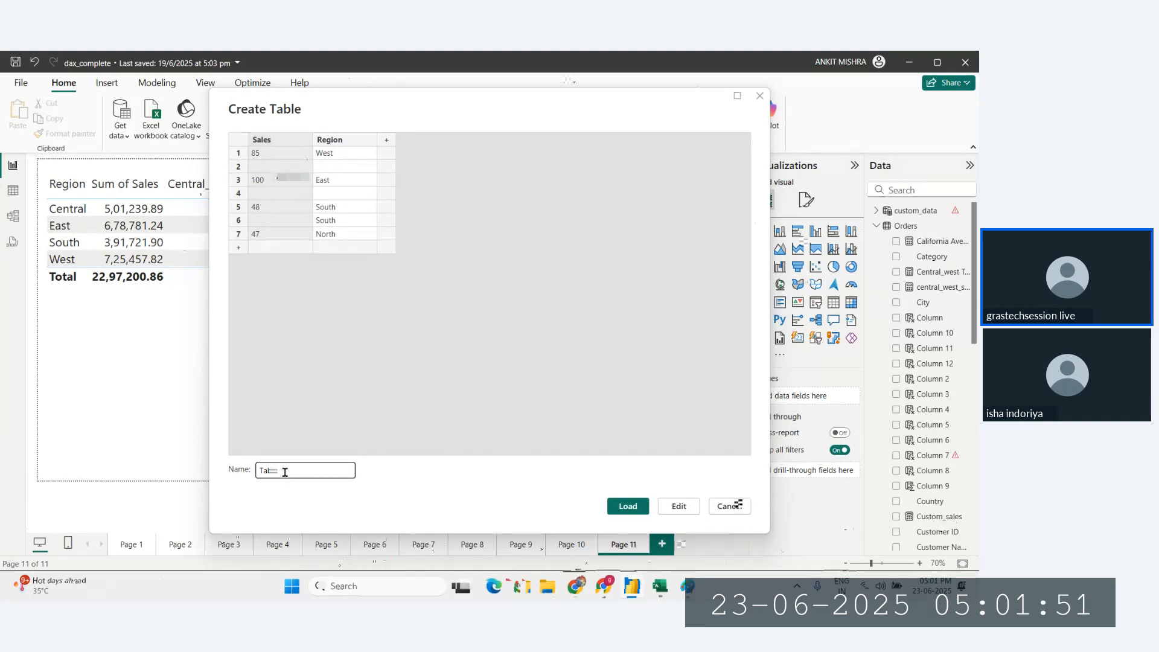
{"action": "key", "text": "BackSpace"}
{"action": "key", "text": "BackSpace"}
{"action": "key", "text": "BackSpace"}
{"action": "type", "text": "dummy data"}
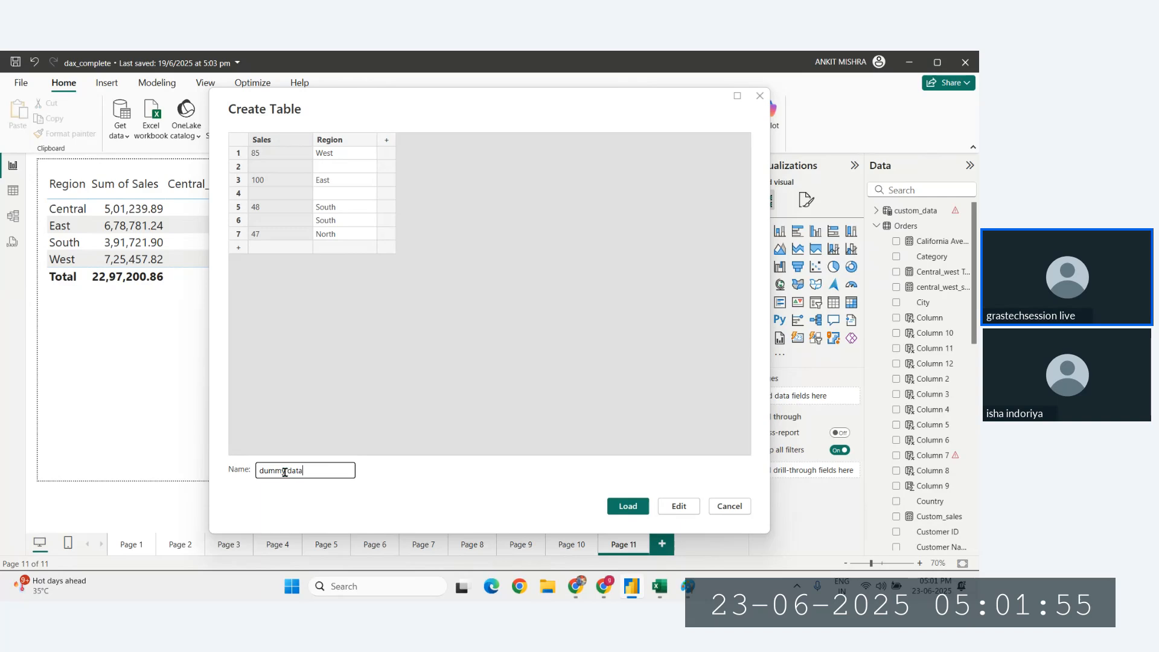
{"action": "key", "text": "Return"}
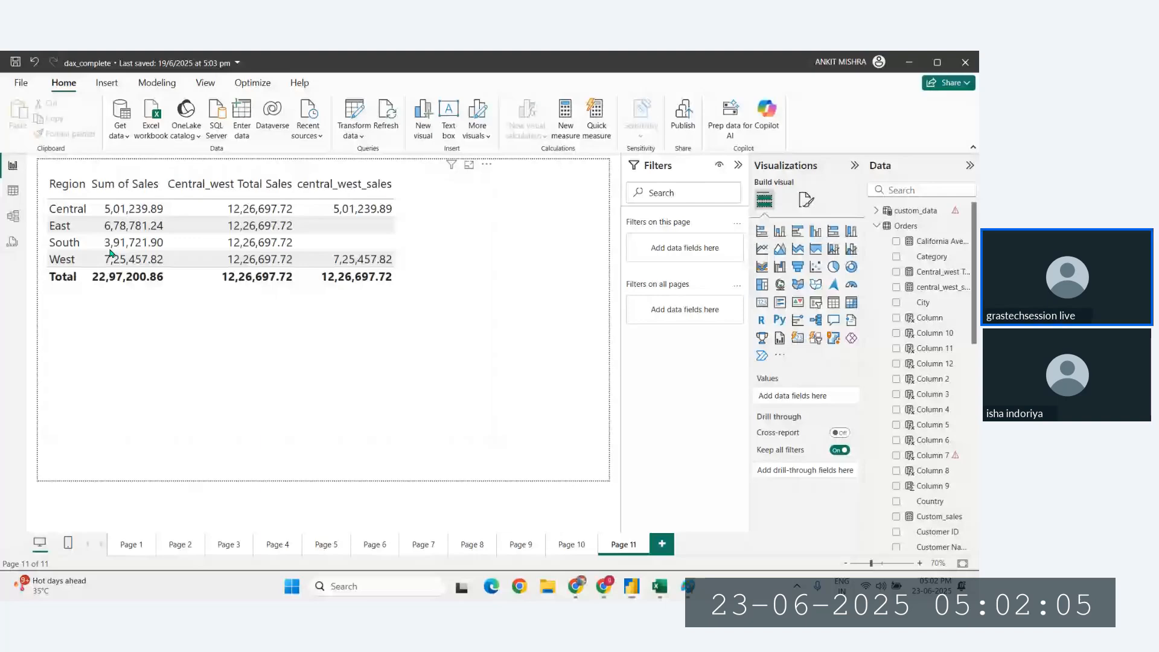
Add a calculated column to the dummy data table: Final_sales = COALESCE('dummy data'[Sales],0).
{"action": "key", "text": "alt+Tab"}
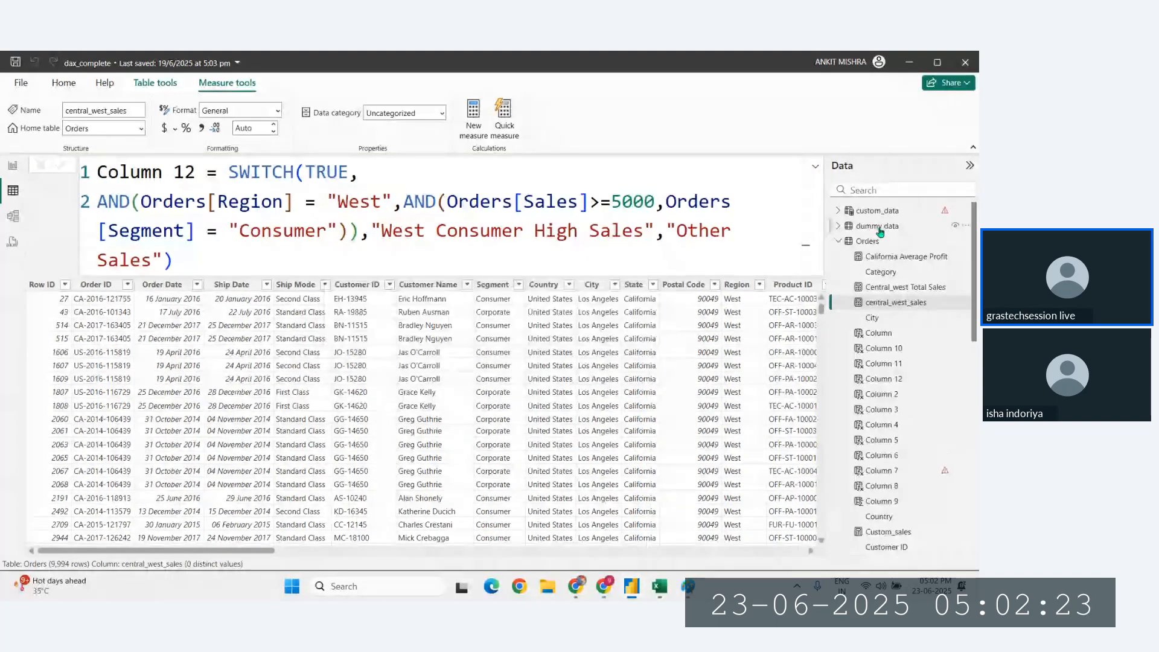
{"action": "left_click", "coordinate": [879, 227]}
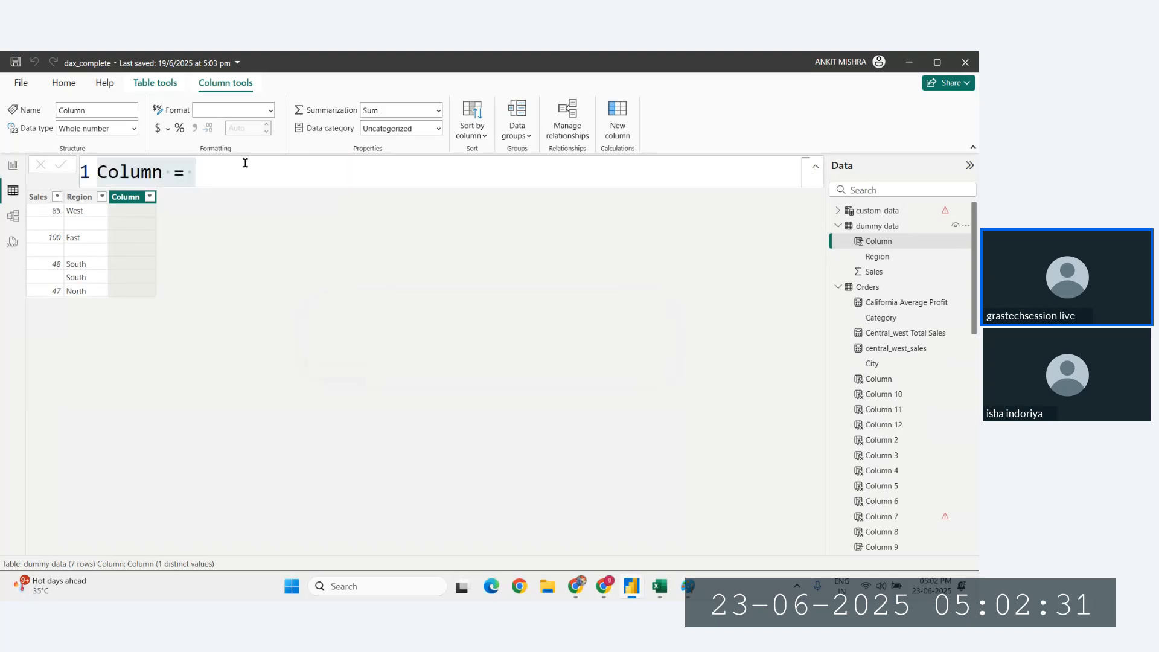
{"action": "left_click", "coordinate": [244, 167]}
{"action": "type", "text": "c"}
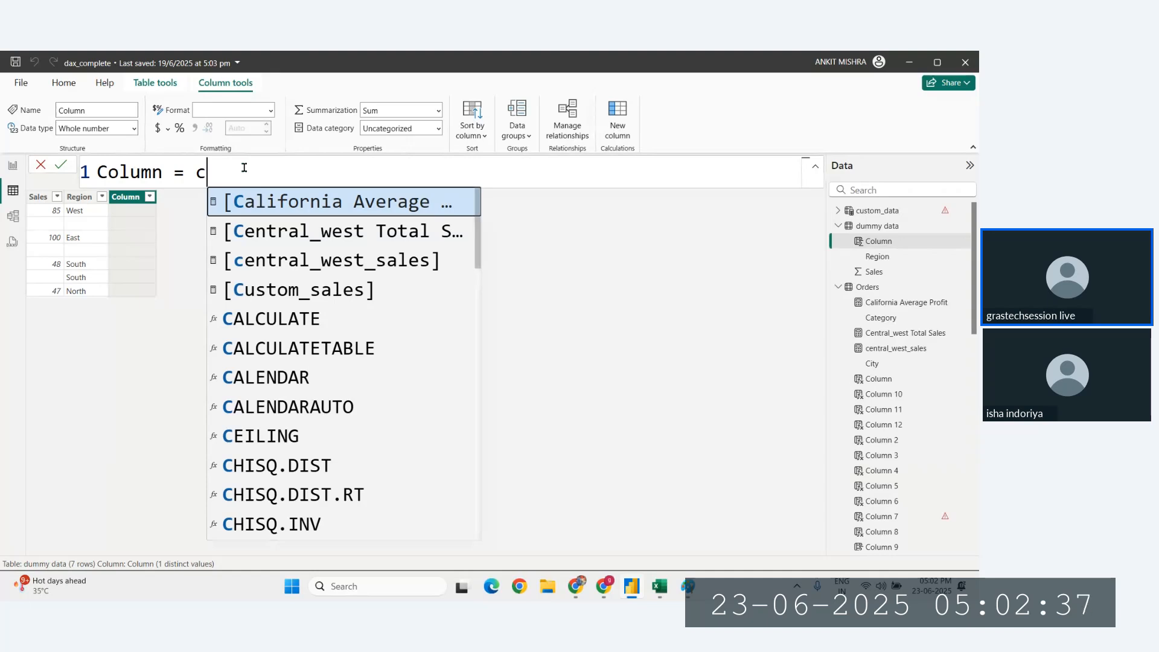
{"action": "type", "text": "oalesce(sal"}
{"action": "key", "text": "Tab"}
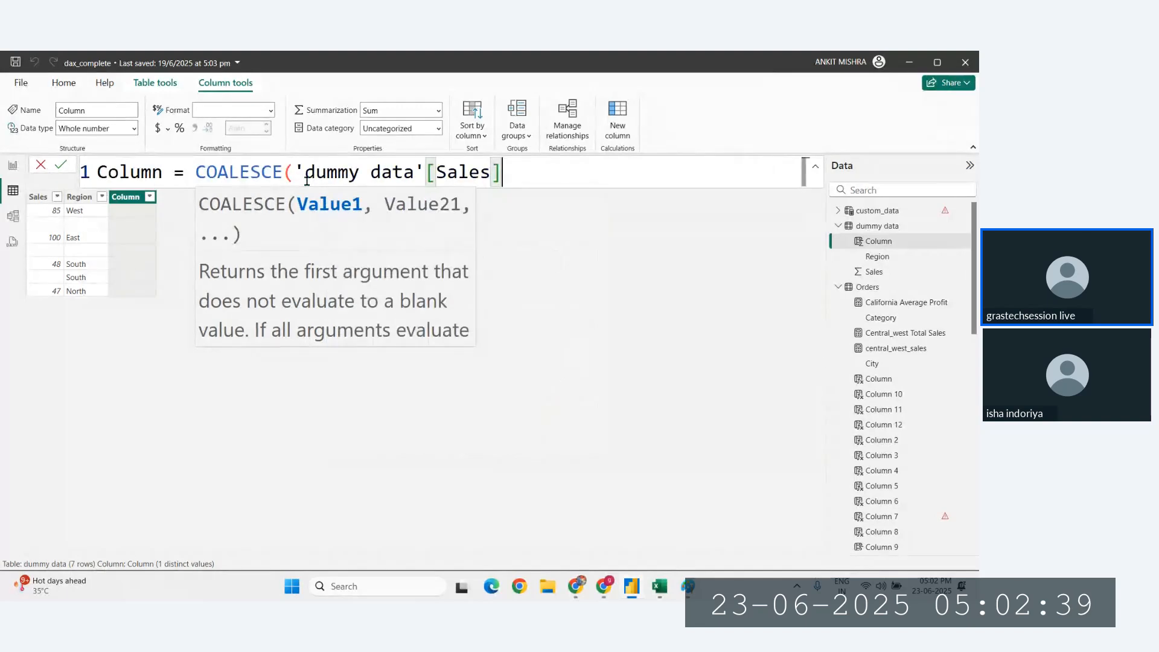
{"action": "type", "text": ",0)"}
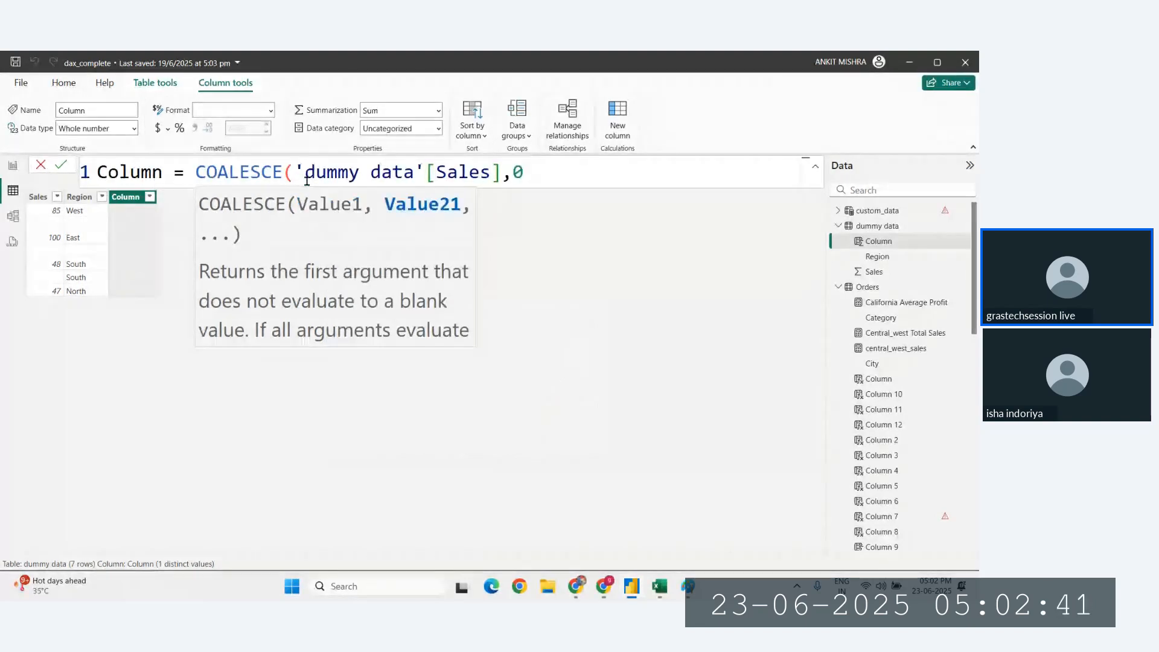
{"action": "double_click", "coordinate": [151, 169]}
{"action": "type", "text": "Final_sale"}
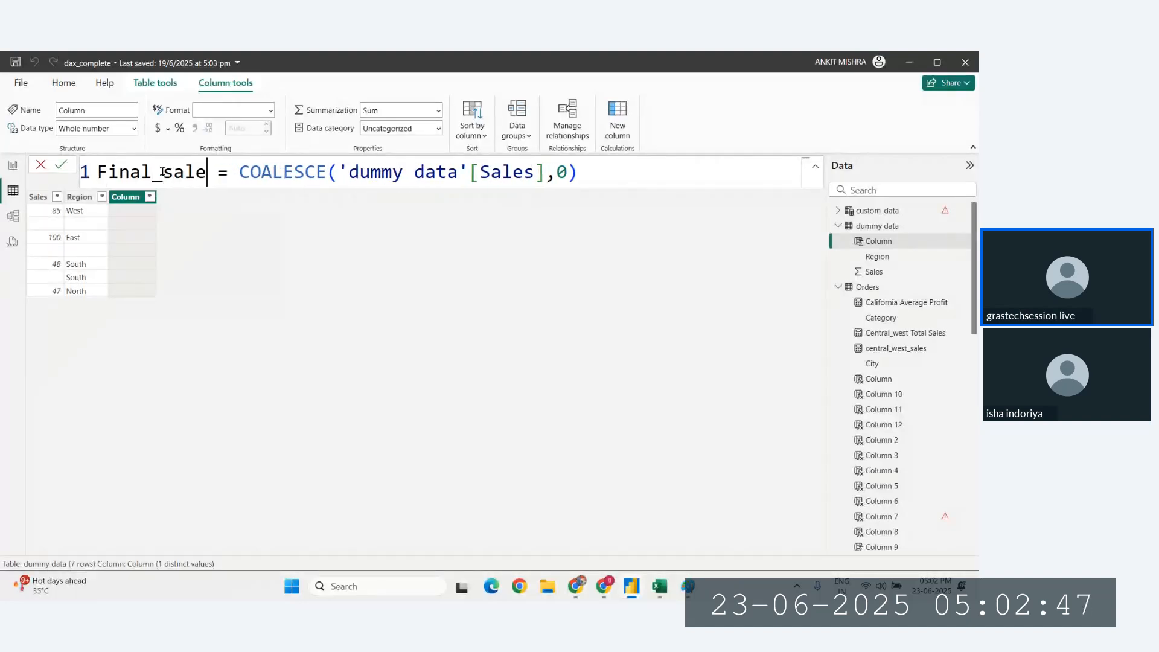
{"action": "type", "text": "s"}
{"action": "key", "text": "Return"}
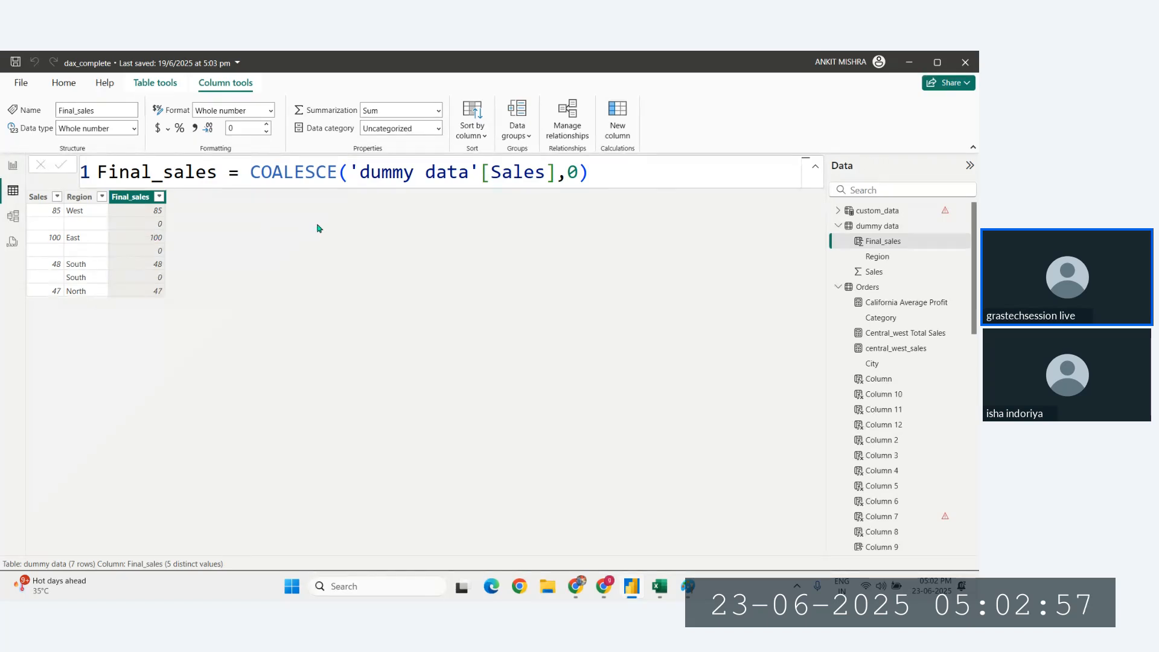
Replace the fallback 0 in the Final_sales formula with AVERAGE('dummy data'[Sales]).
{"action": "left_click", "coordinate": [660, 183]}
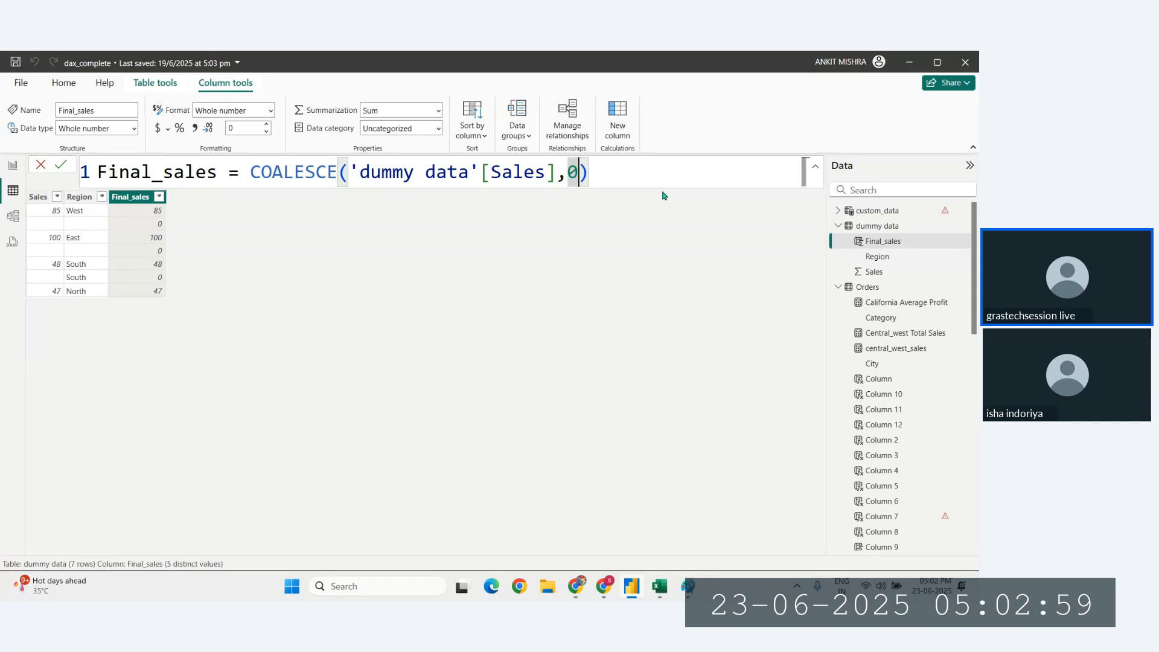
{"action": "key", "text": "BackSpace"}
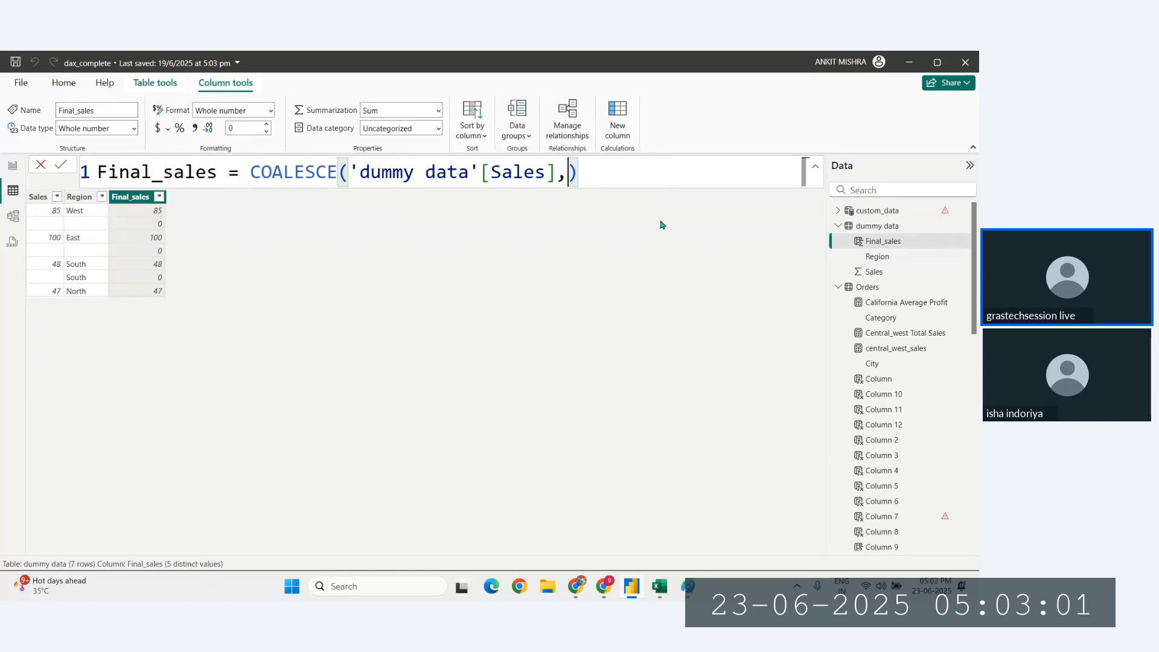
{"action": "type", "text": "ave"}
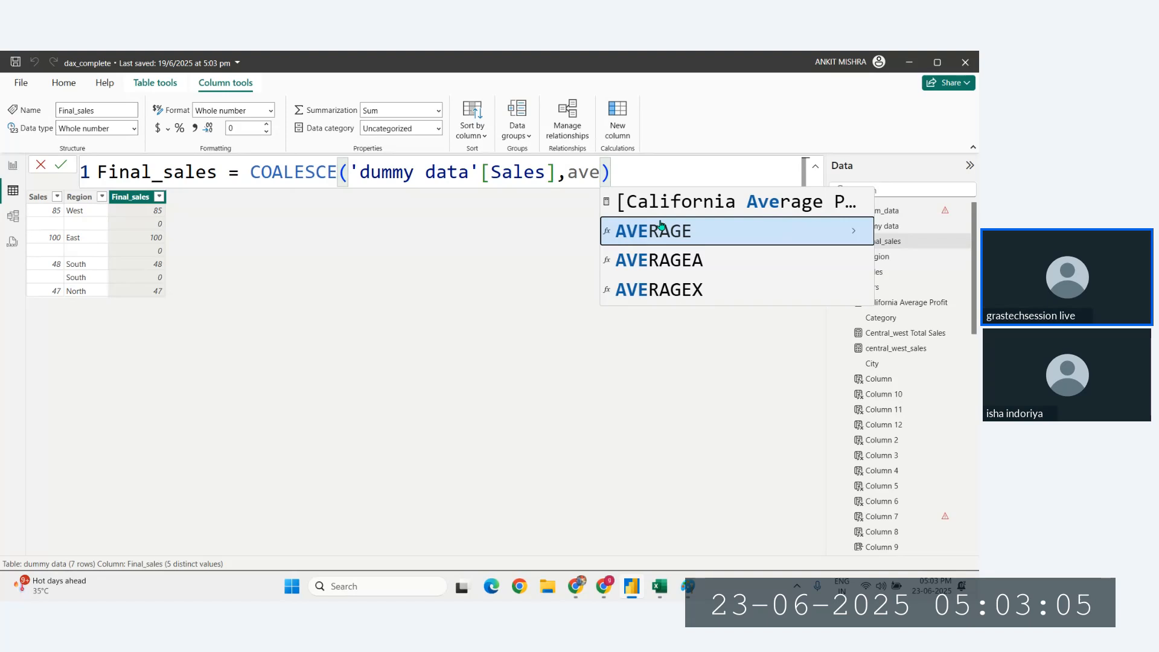
{"action": "left_click", "coordinate": [658, 230]}
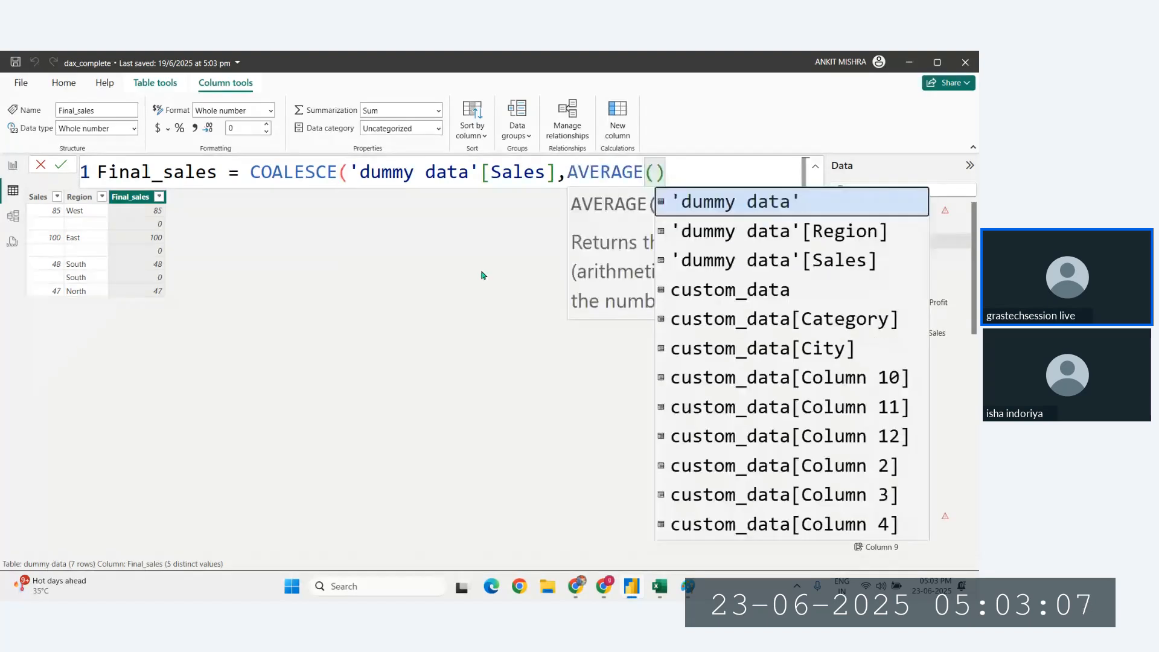
{"action": "key", "text": "Down"}
{"action": "key", "text": "Down"}
{"action": "key", "text": "Tab"}
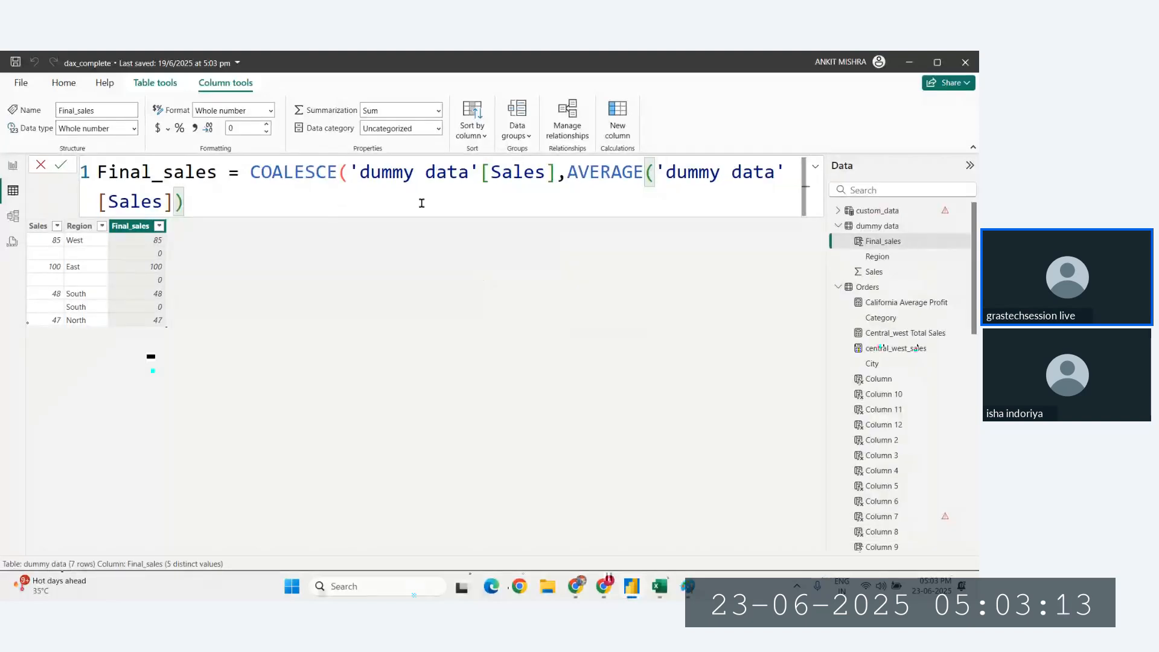
{"action": "type", "text": ")"}
{"action": "key", "text": "Return"}
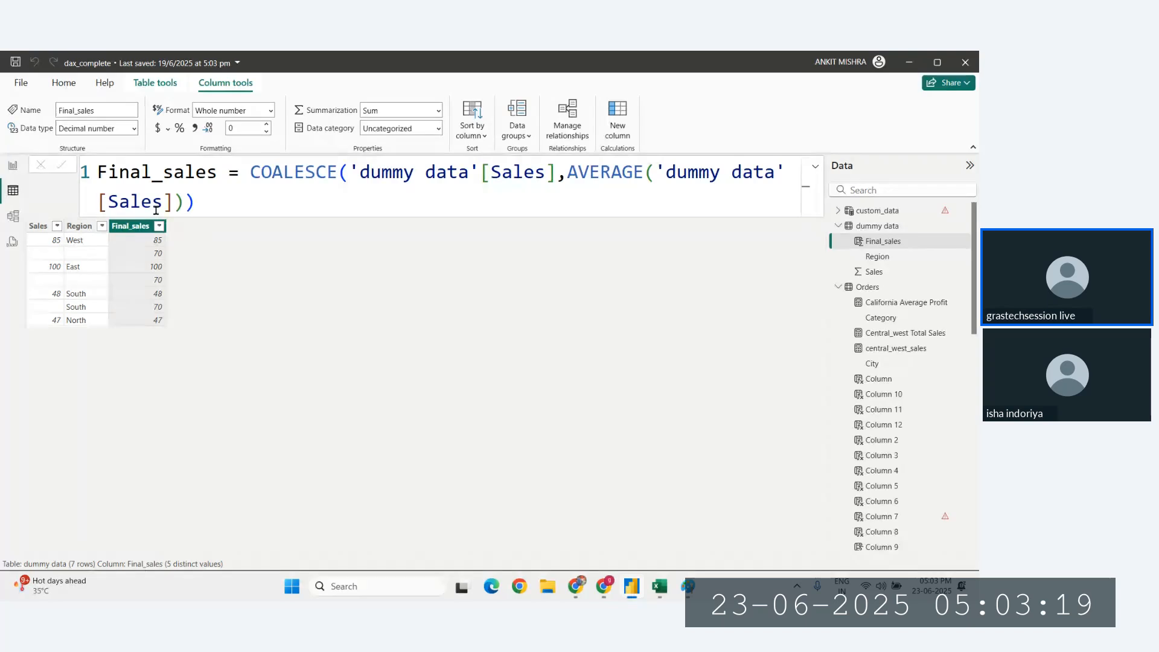
Review COALESCE in the Final_sales formula against the Final; Num and Phone3 cells in Excel, and return to Power BI.
{"action": "left_click_drag", "start_coordinate": [251, 173], "coordinate": [356, 182]}
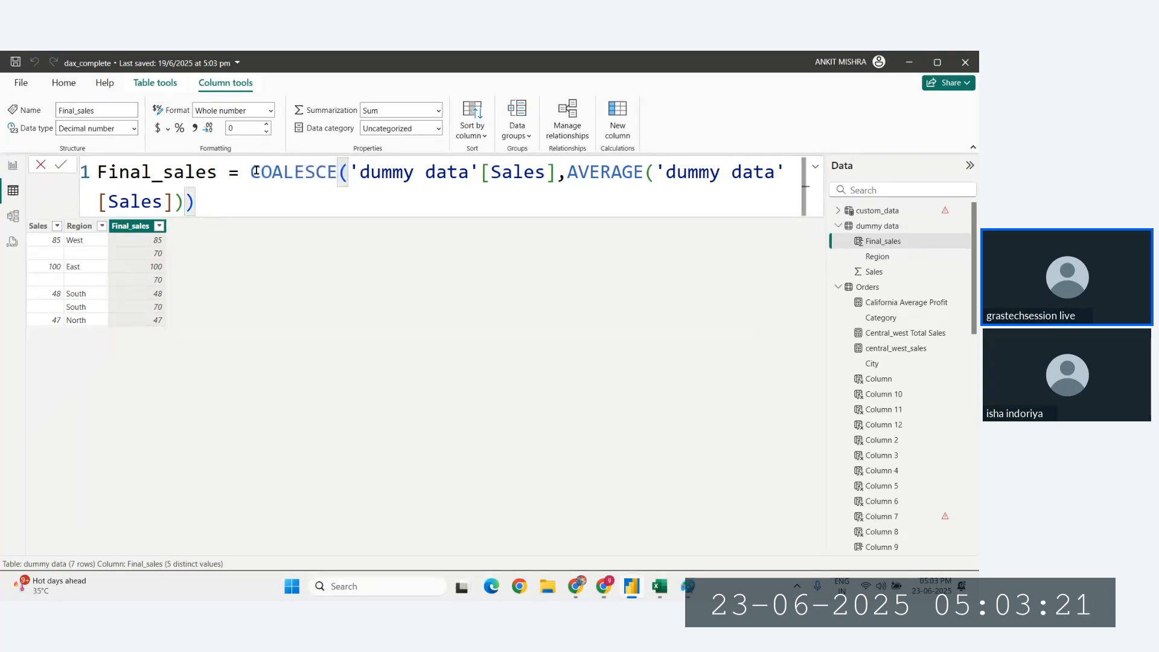
{"action": "left_click_drag", "start_coordinate": [261, 175], "coordinate": [306, 176]}
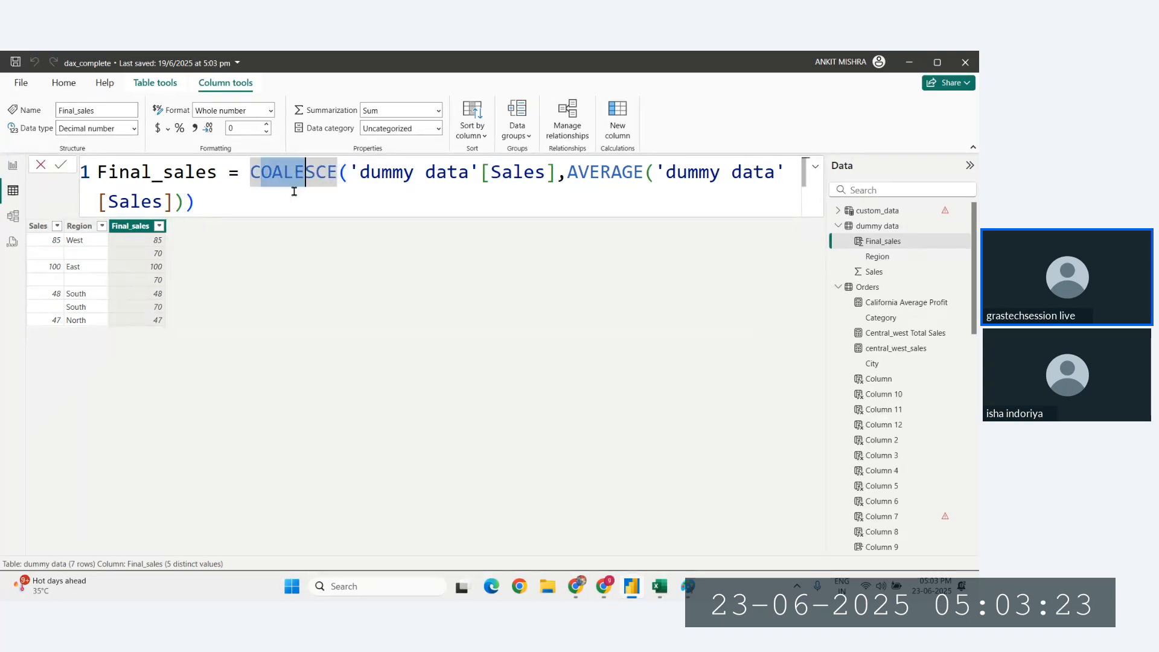
{"action": "key", "text": "alt+Tab"}
{"action": "left_click_drag", "start_coordinate": [779, 338], "coordinate": [795, 359]}
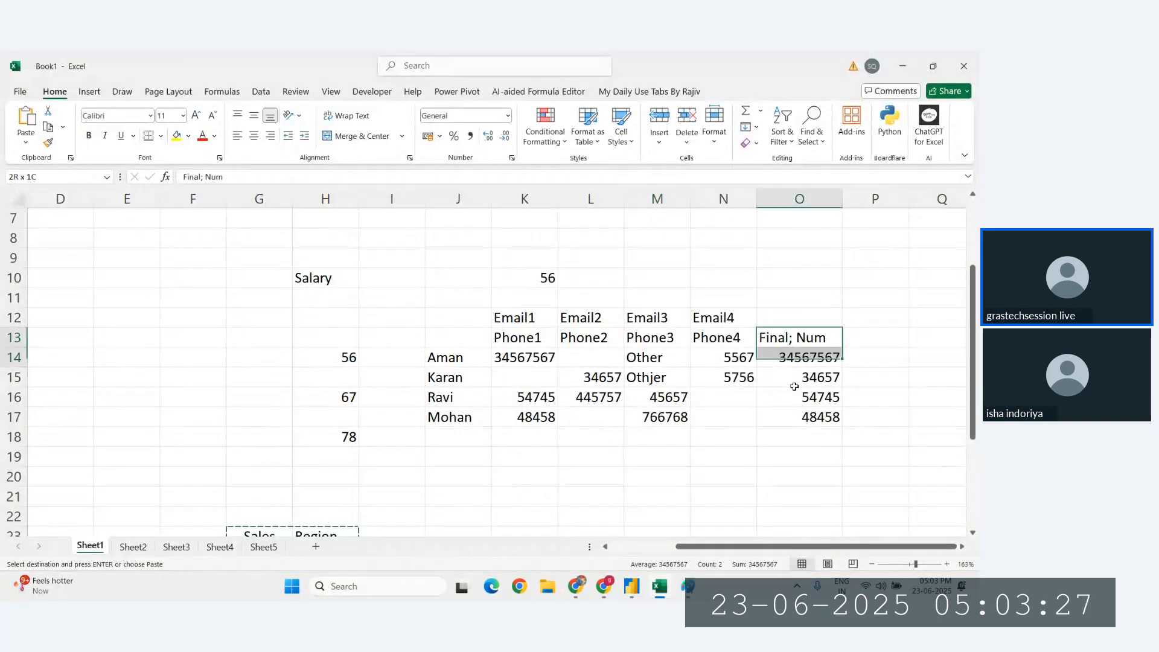
{"action": "left_click", "coordinate": [664, 397]}
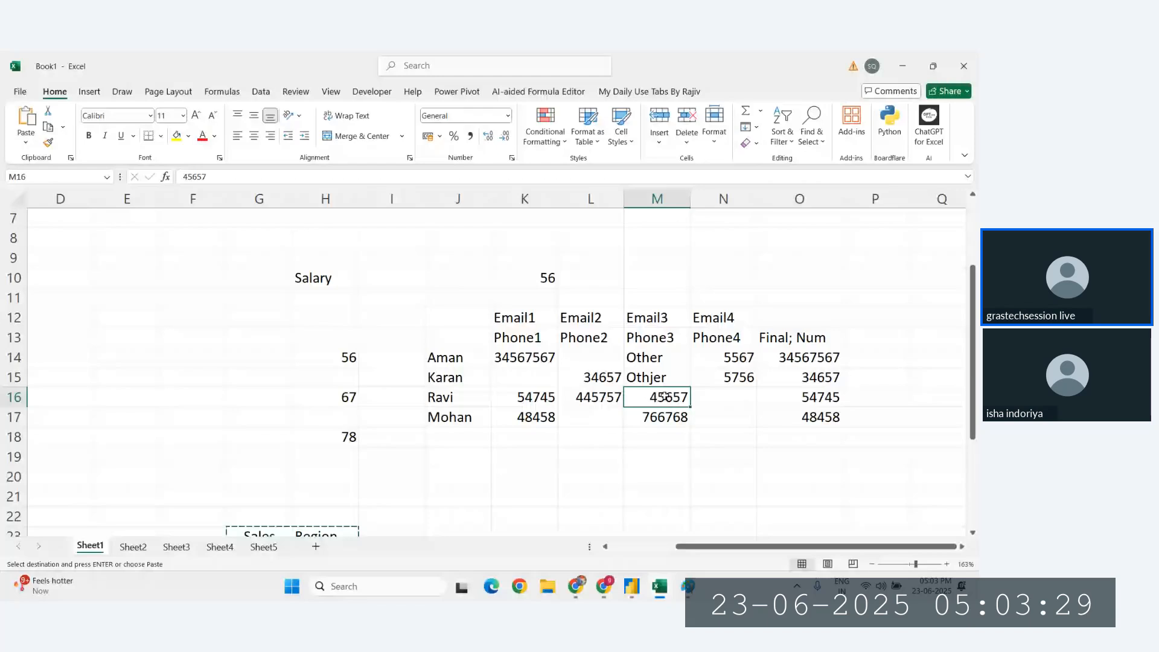
{"action": "key", "text": "alt+Tab"}
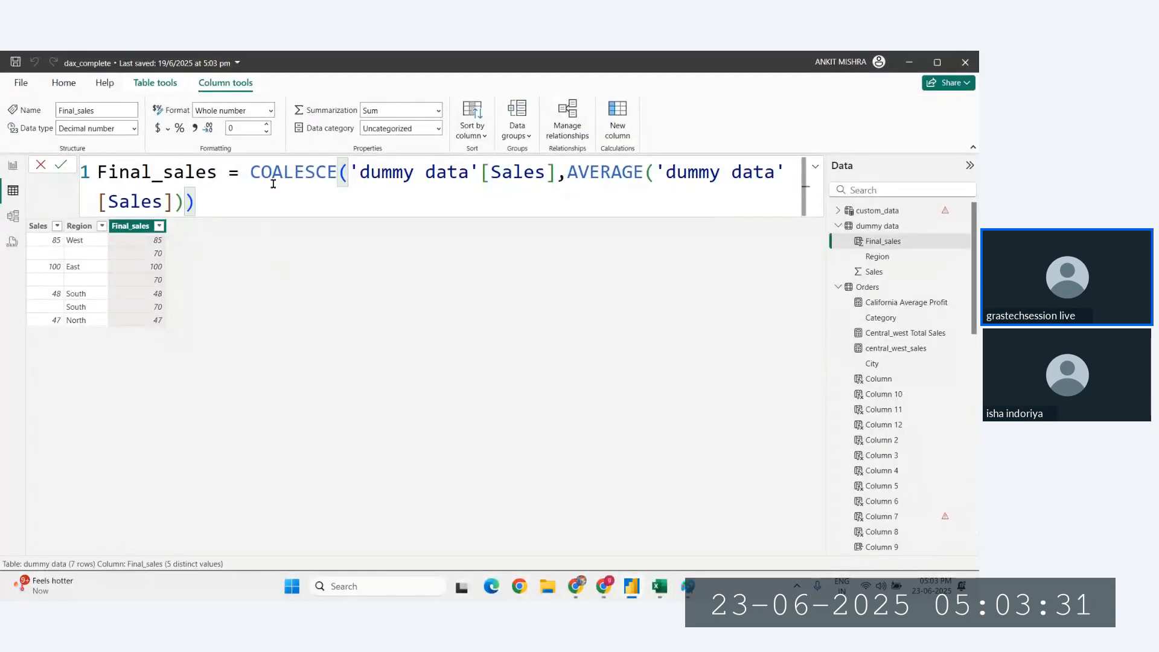
Add a calculated column to the dummy data table: Column = COALESCE('dummy data'[Region]).
{"action": "left_click", "coordinate": [608, 123]}
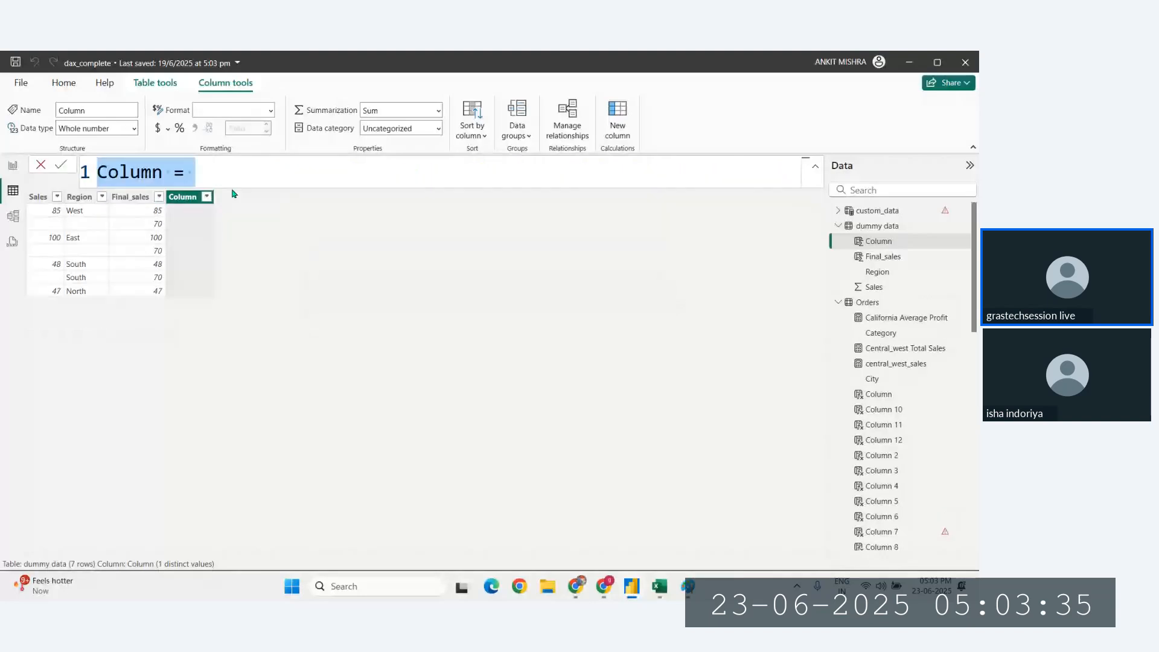
{"action": "left_click", "coordinate": [234, 191]}
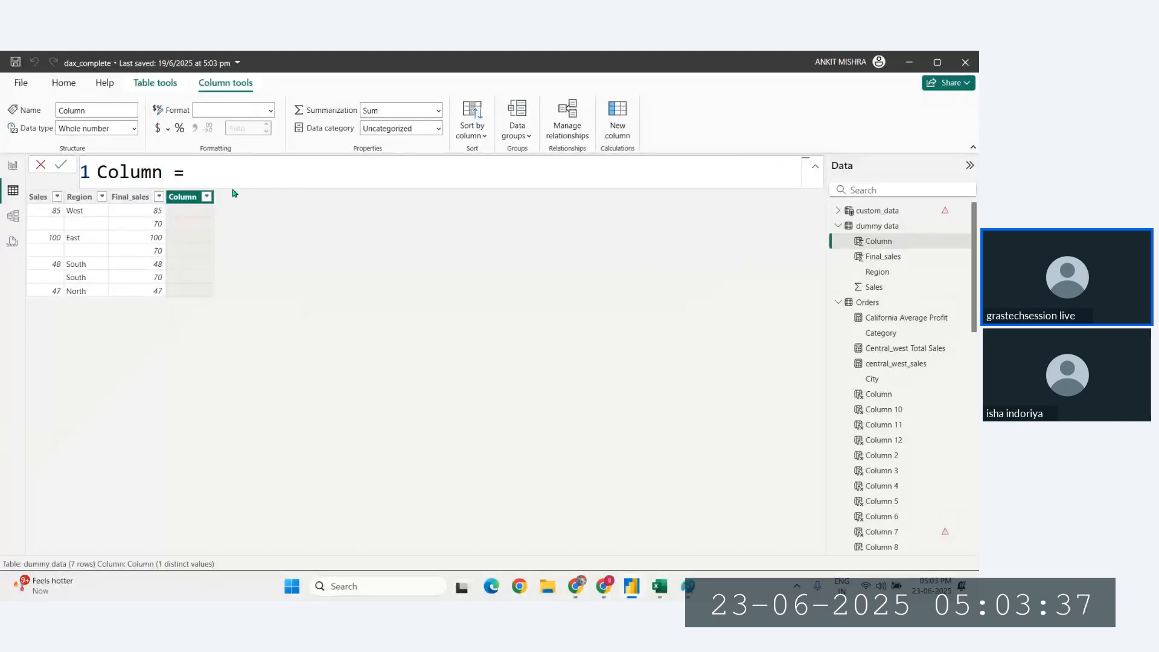
{"action": "type", "text": "coalesce("}
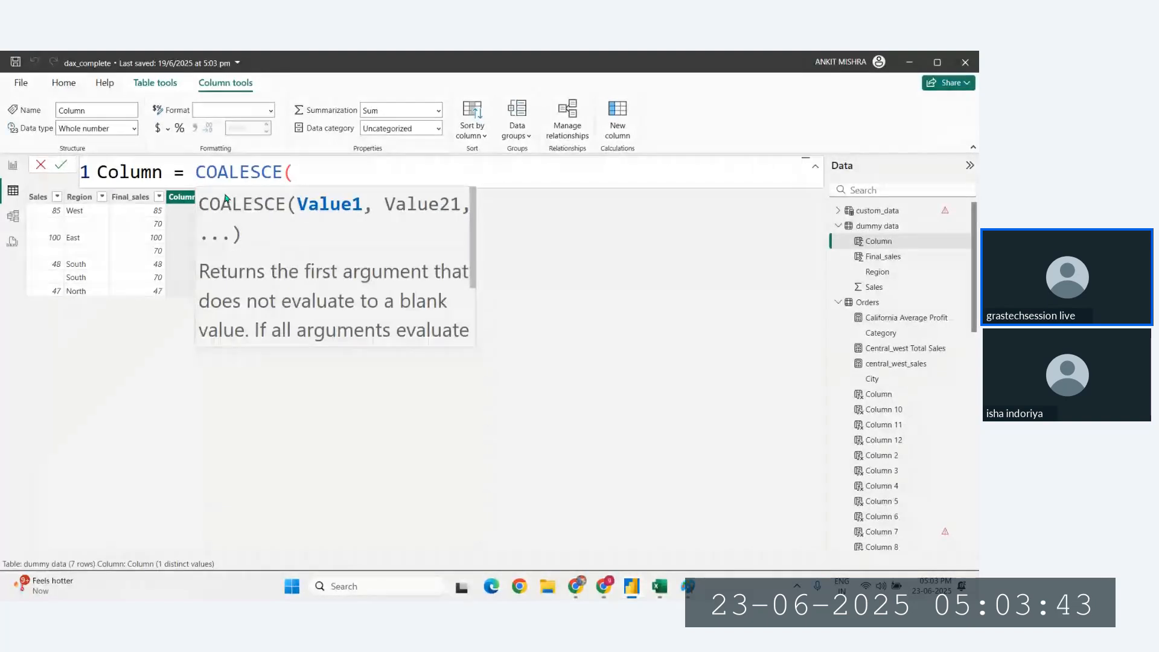
{"action": "type", "text": "'dummy data'[Region])"}
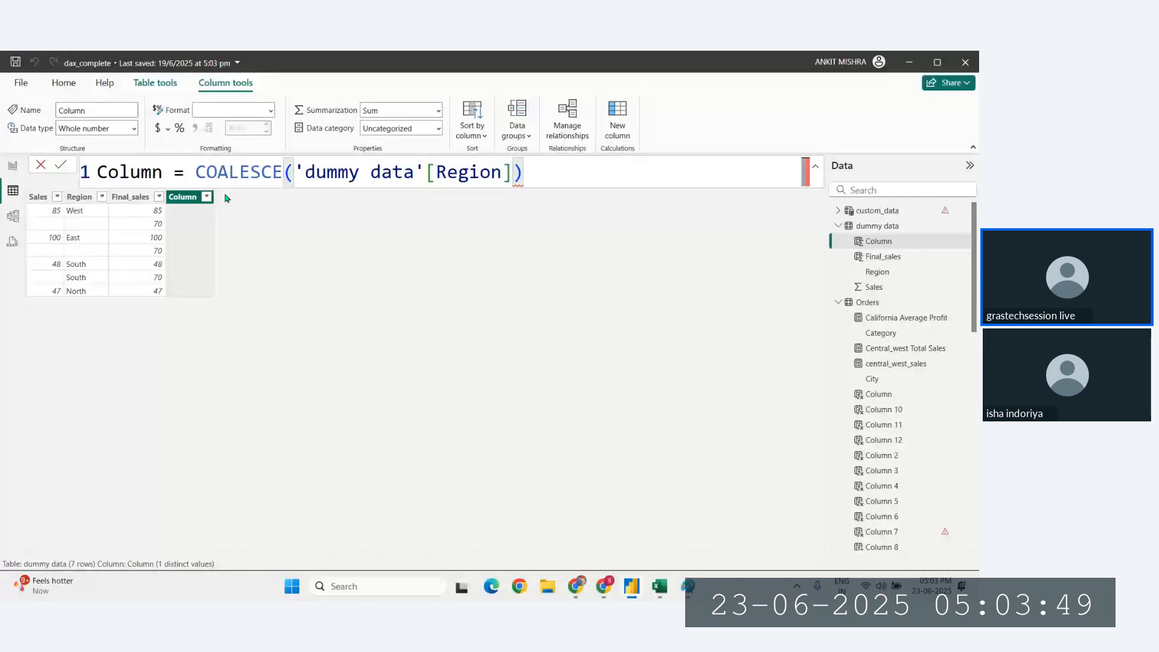
{"action": "key", "text": "Return"}
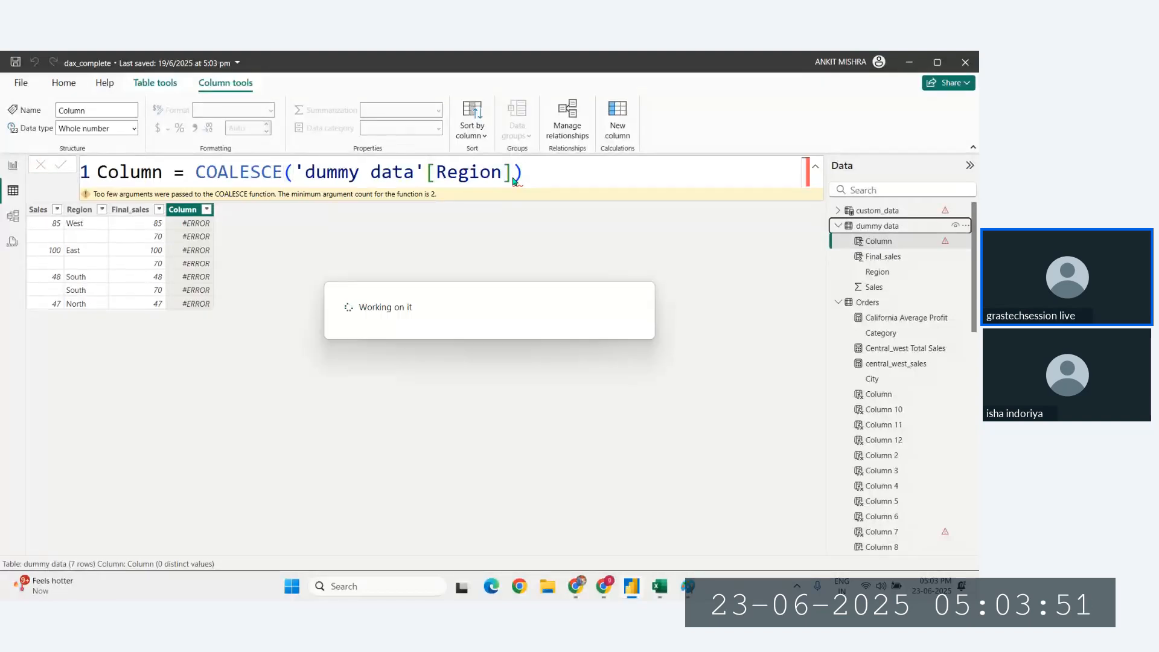
Add "Other" as the second argument of COALESCE in the new column's formula.
{"action": "left_click", "coordinate": [514, 179]}
{"action": "type", "text": ","}
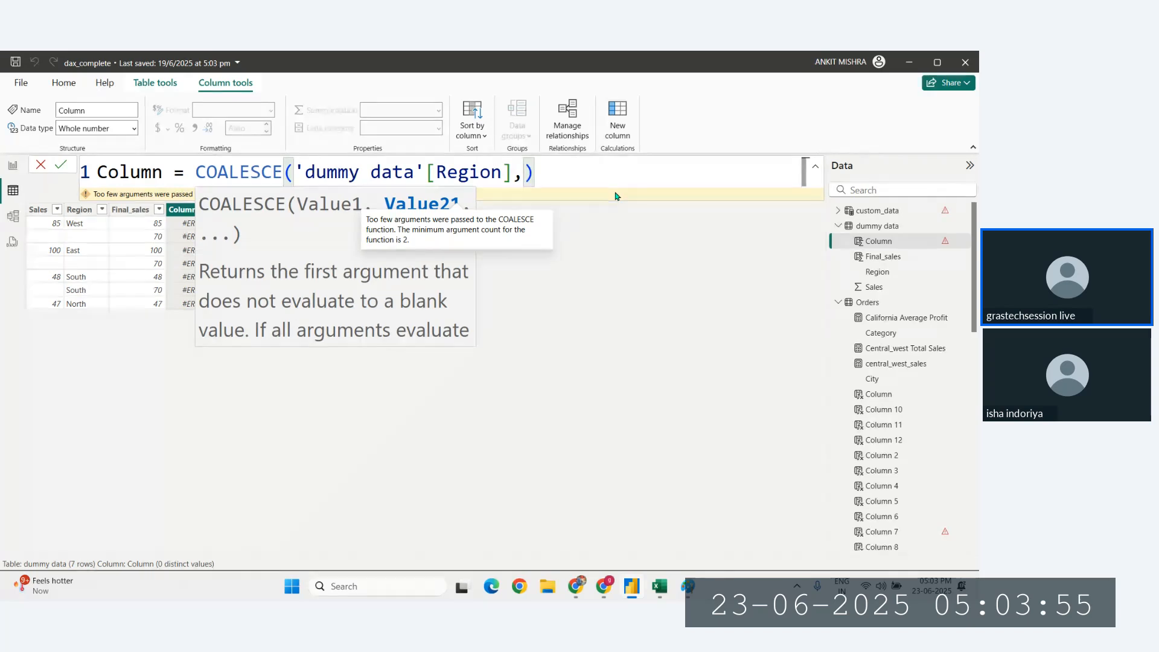
{"action": "type", "text": "\"\""}
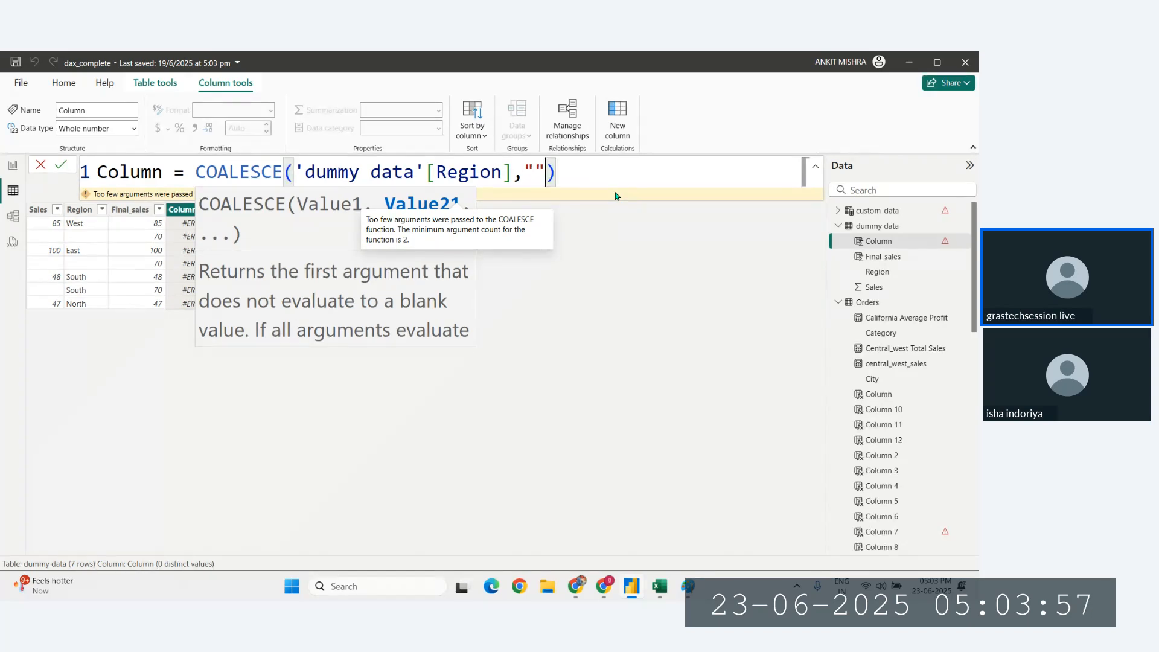
{"action": "key", "text": "Left"}
{"action": "type", "text": "Other"}
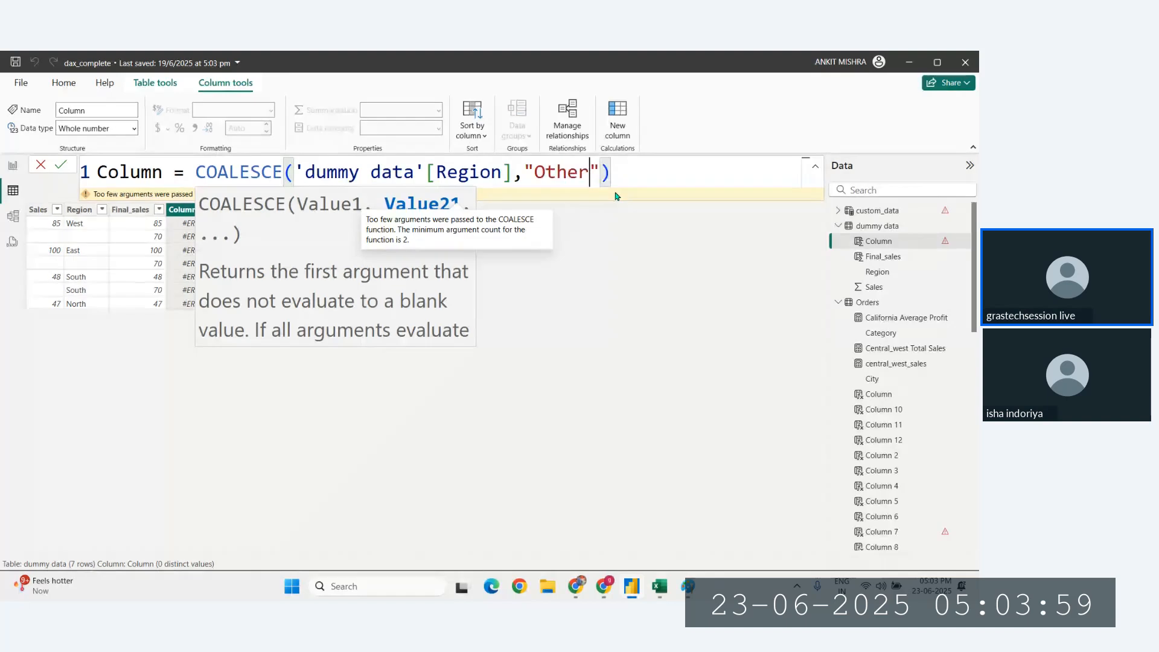
{"action": "key", "text": "Return"}
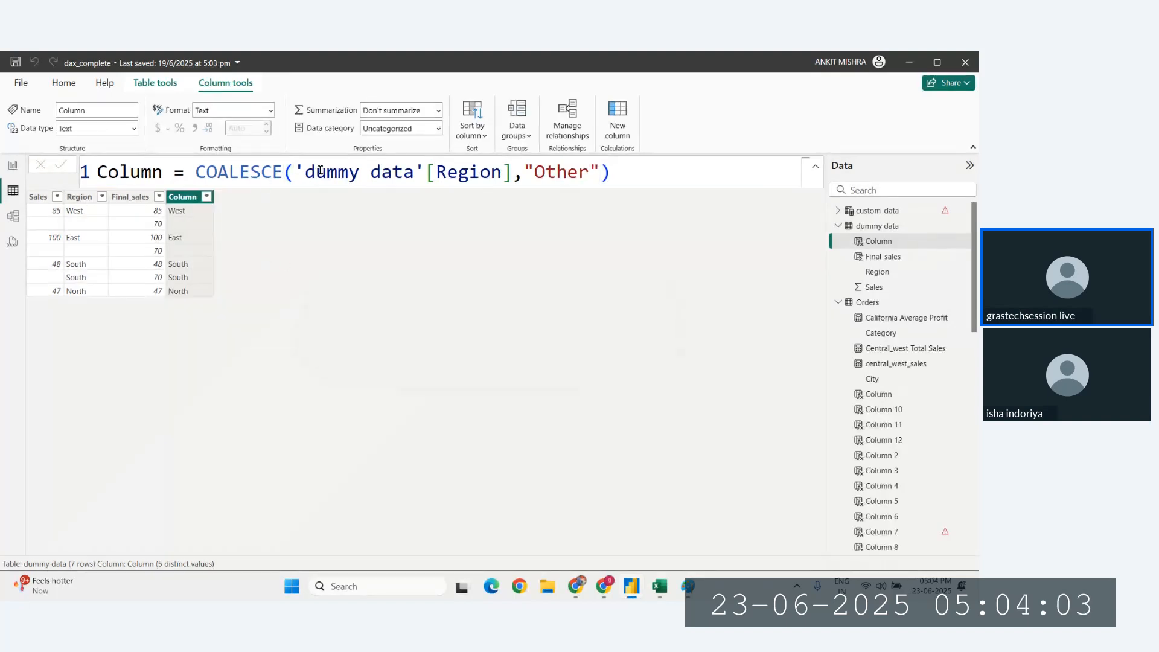
Replace the "Other" fallback in the Region COALESCE formula with the number 0.
{"action": "left_click", "coordinate": [512, 172]}
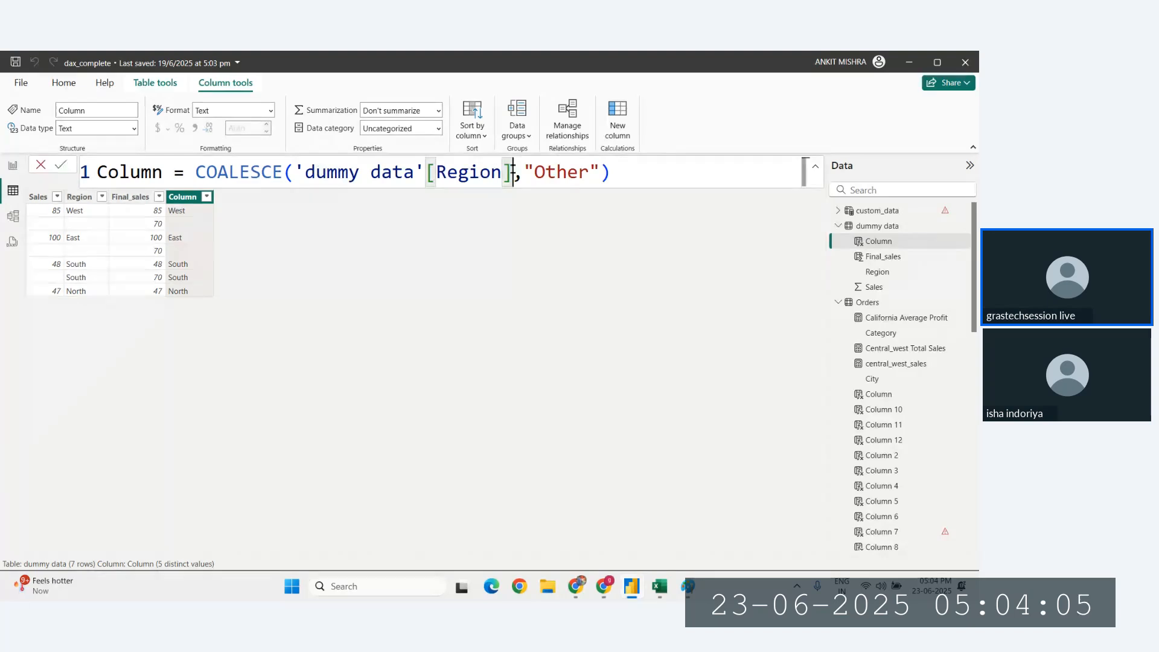
{"action": "mouse_move", "coordinate": [523, 172]}
{"action": "left_mouse_down"}
{"action": "mouse_move", "coordinate": [555, 172]}
{"action": "mouse_move", "coordinate": [523, 172]}
{"action": "left_mouse_up"}
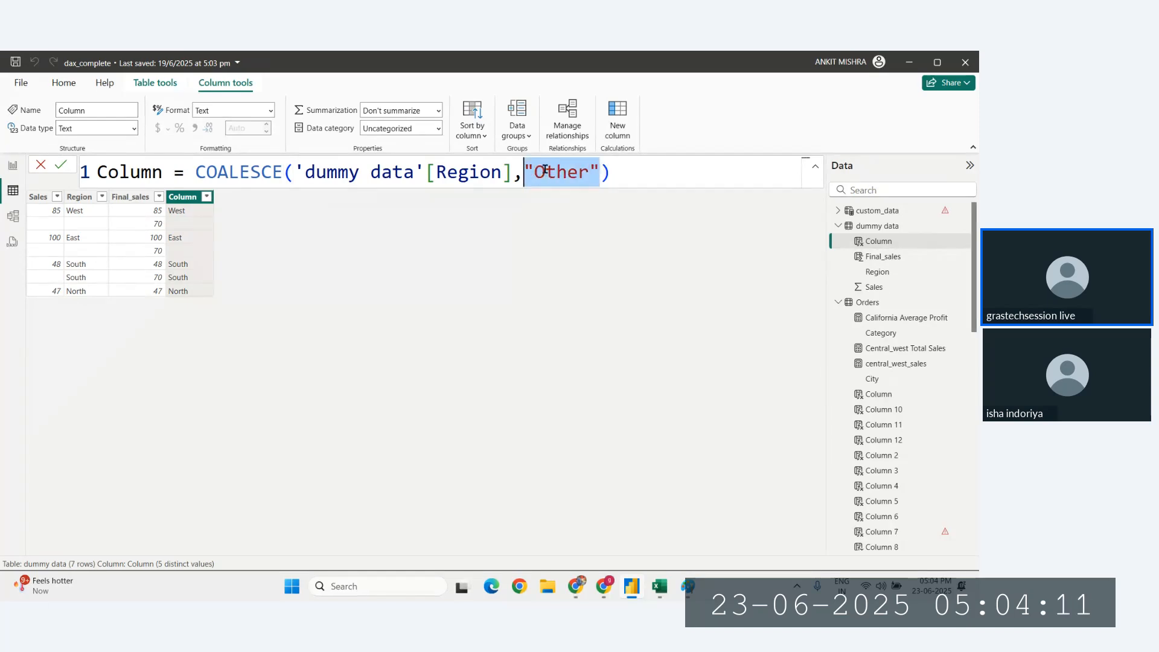
{"action": "key", "text": "BackSpace"}
{"action": "type", "text": "0"}
{"action": "key", "text": "Return"}
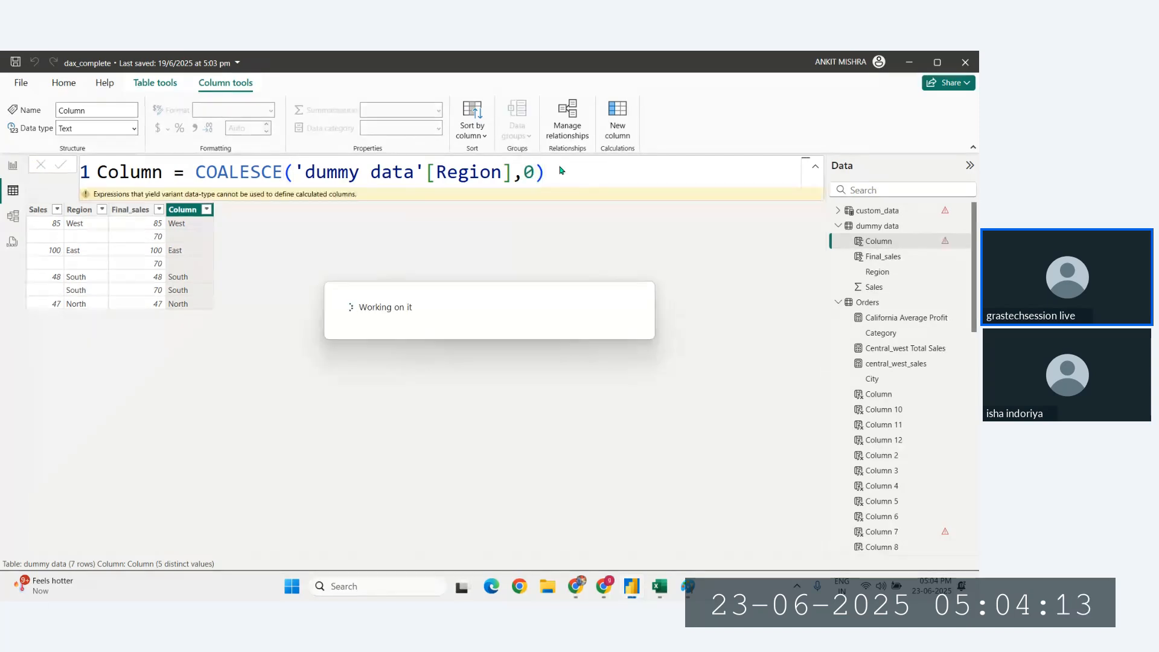
Replace the 0 fallback in the Region COALESCE formula with the text "East".
{"action": "left_click", "coordinate": [537, 175]}
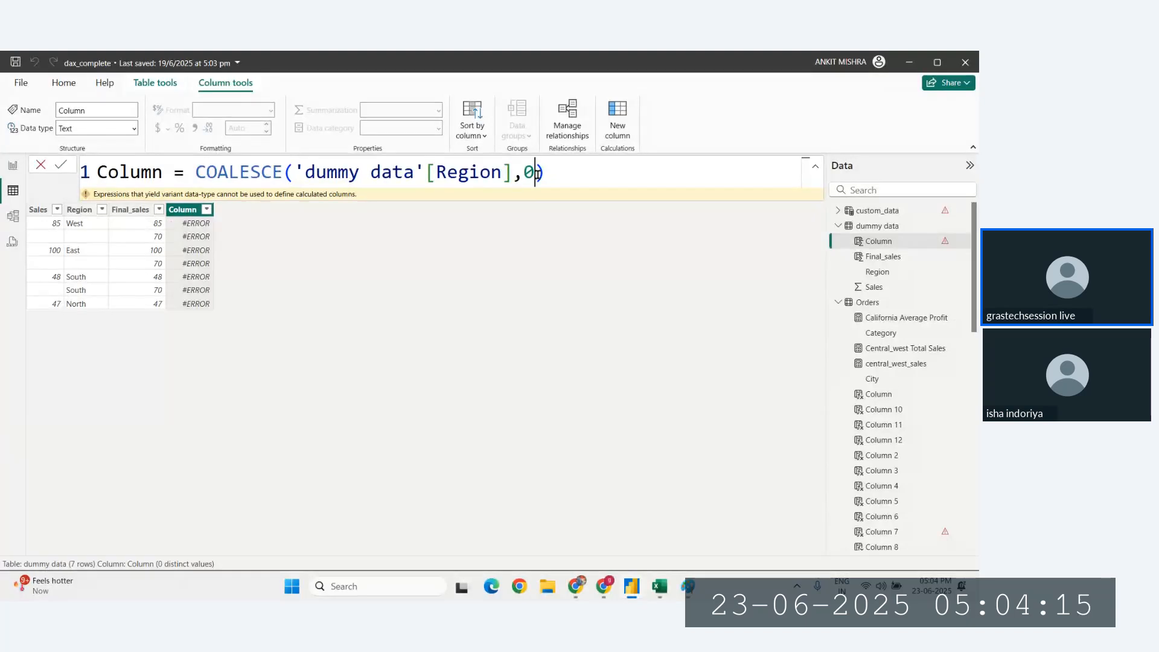
{"action": "key", "text": "BackSpace"}
{"action": "type", "text": "\""}
{"action": "key", "text": "BackSpace"}
{"action": "type", "text": "\""}
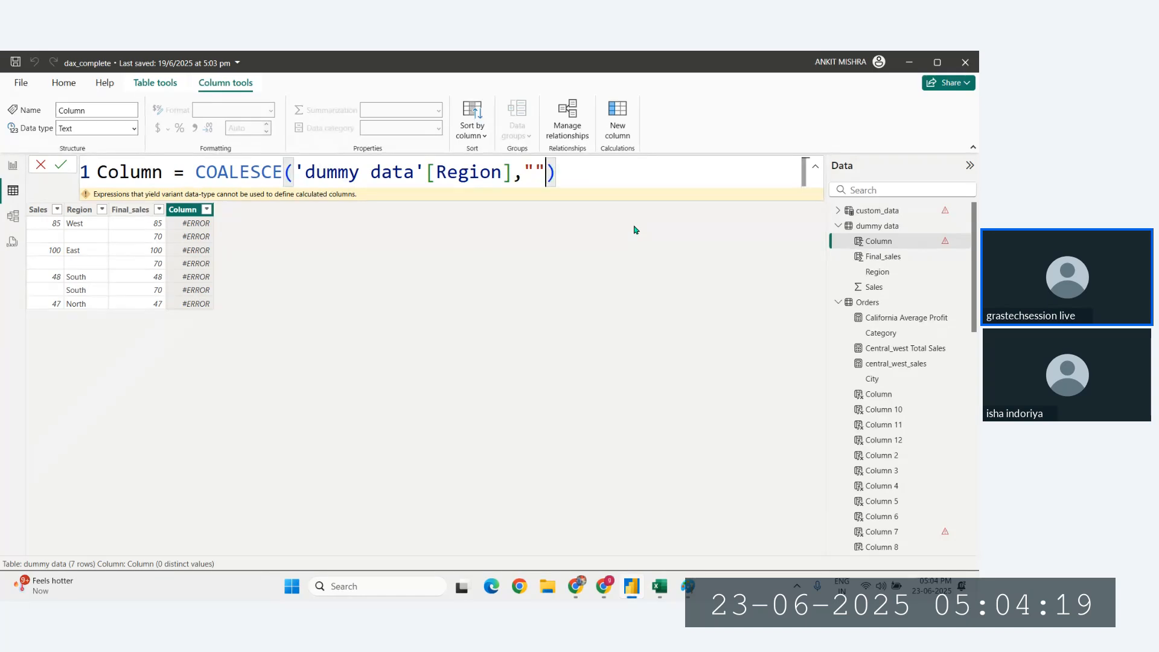
{"action": "type", "text": "East"}
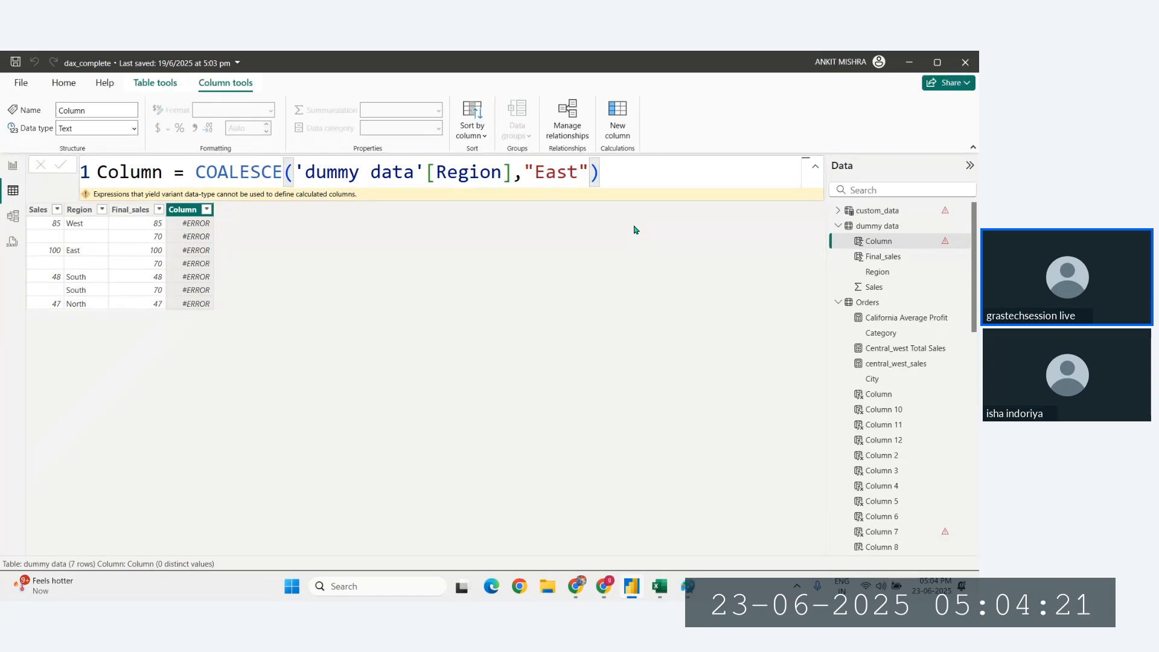
{"action": "key", "text": "Return"}
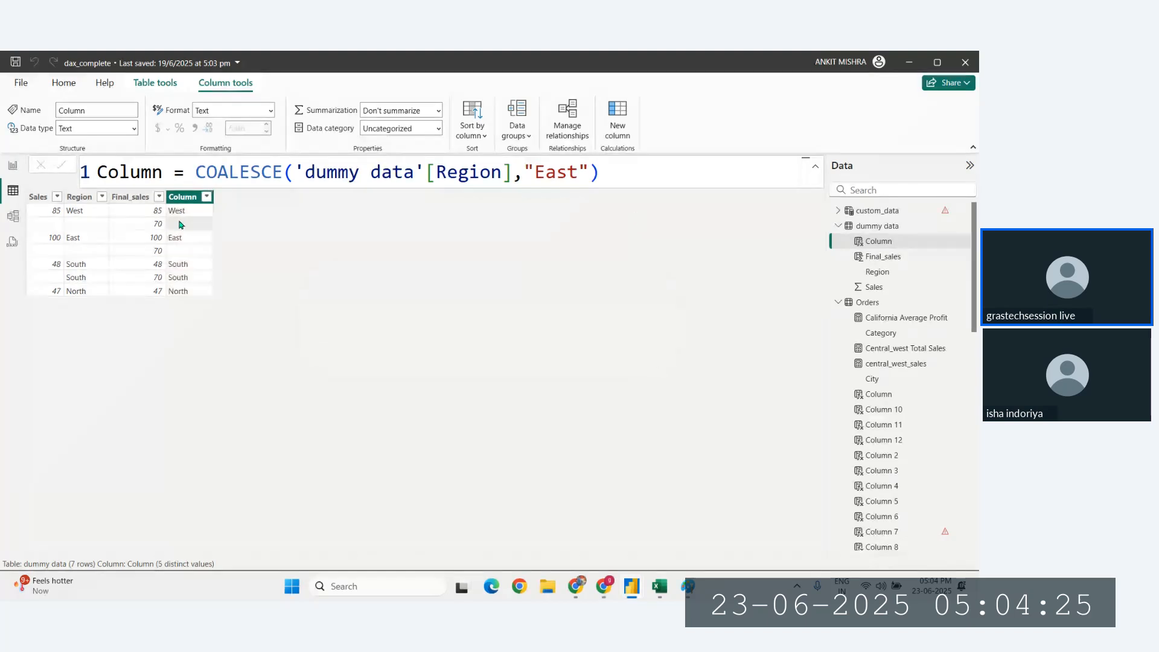
Check the data type of the Region column in dummy data, and return to the new column's formula.
{"action": "left_click", "coordinate": [877, 228]}
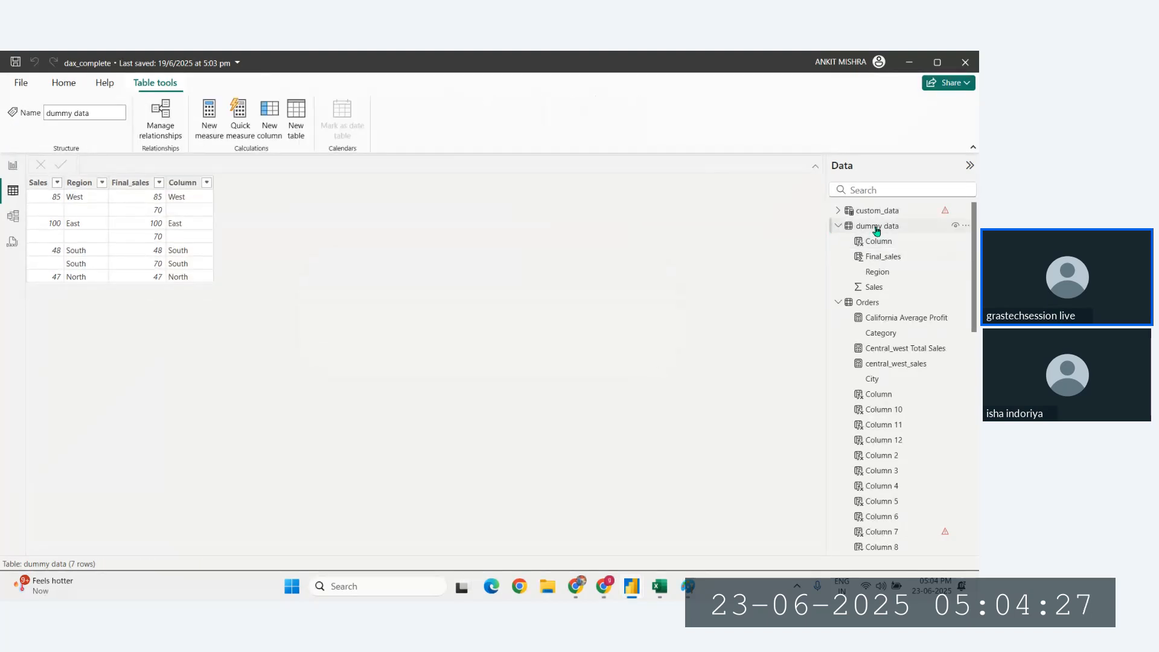
{"action": "left_click", "coordinate": [883, 275]}
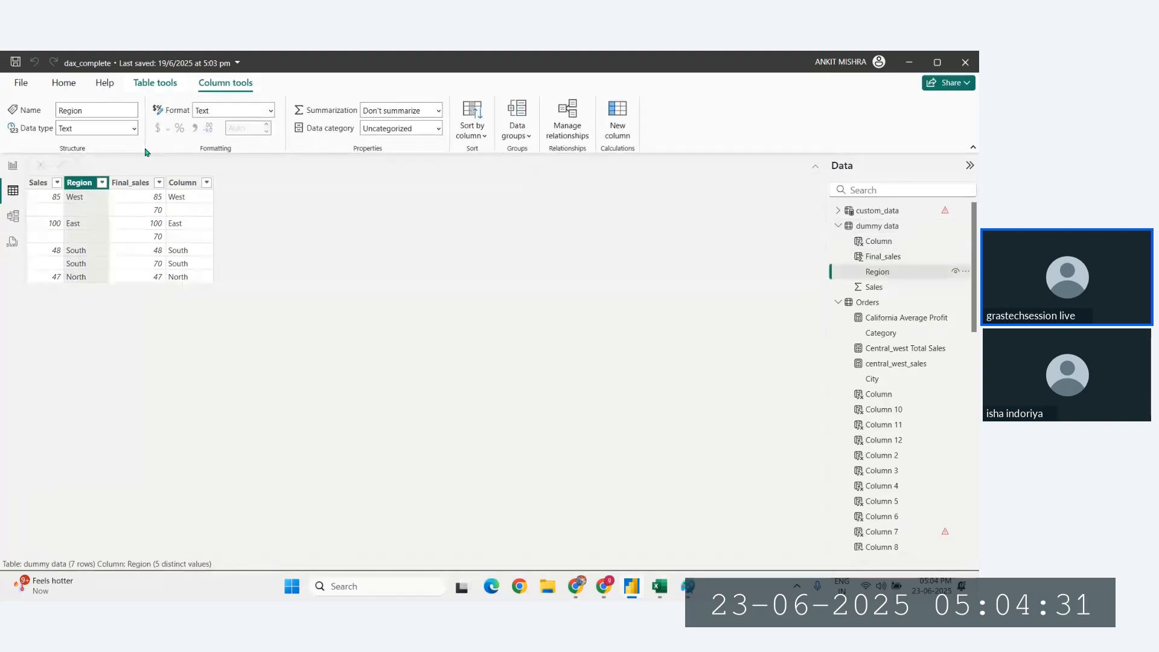
{"action": "left_click", "coordinate": [134, 128]}
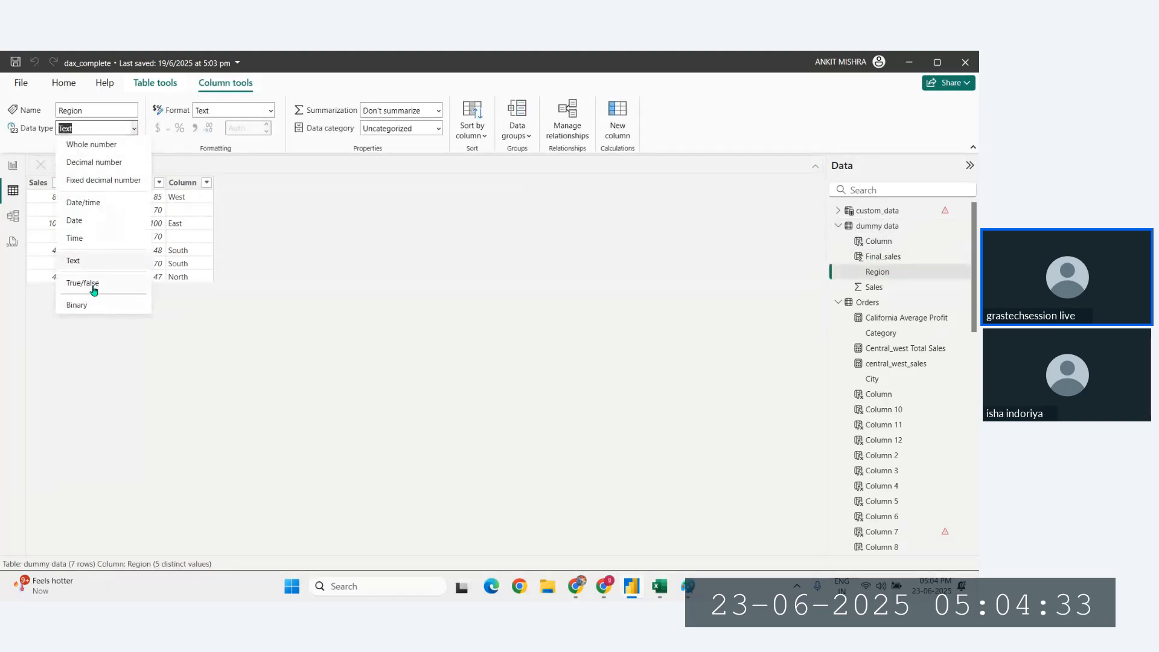
{"action": "left_click", "coordinate": [177, 186]}
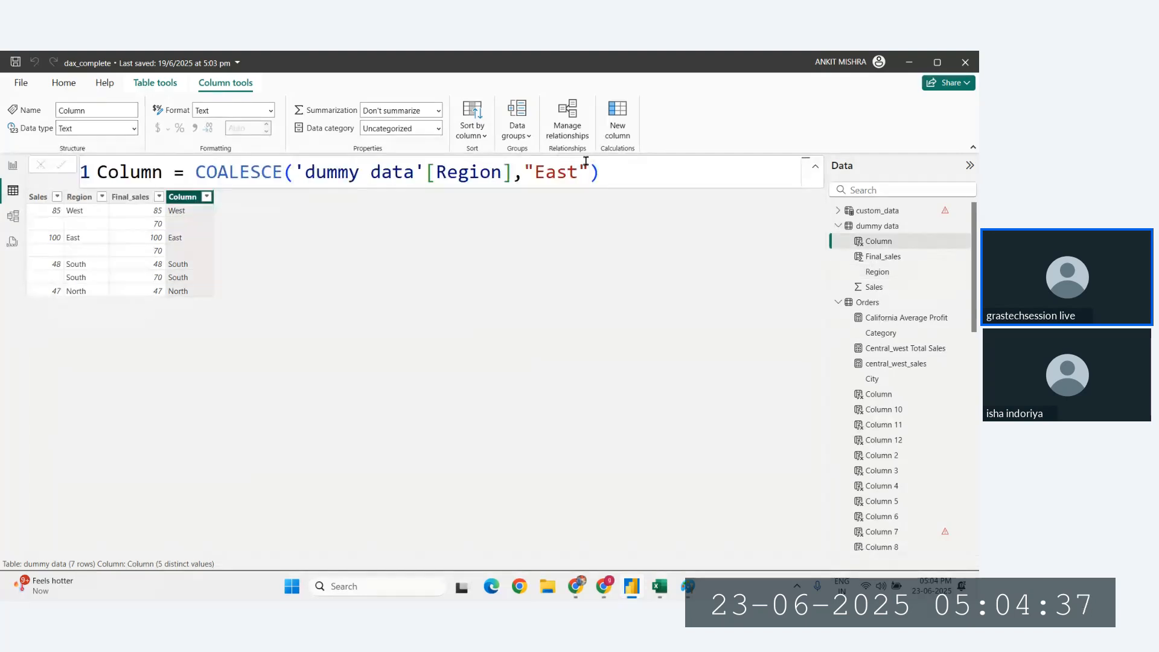
Clear the fallback argument of the Region COALESCE formula and enter "East" again between quotes.
{"action": "left_click", "coordinate": [589, 169]}
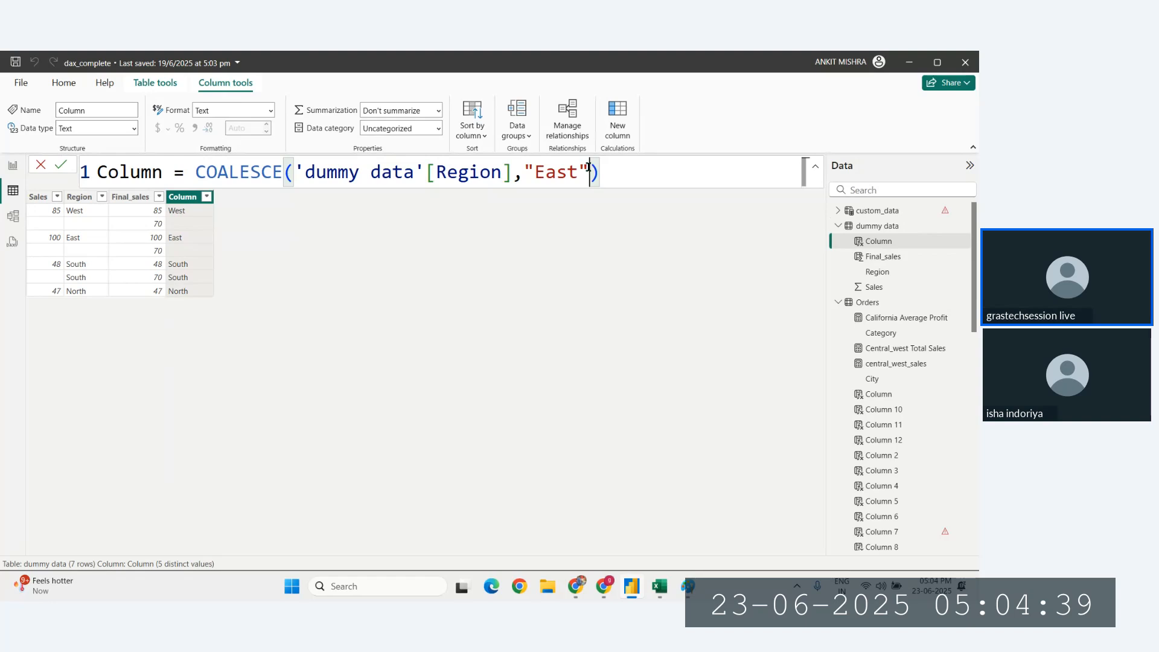
{"action": "key", "text": "BackSpace"}
{"action": "key", "text": "BackSpace"}
{"action": "key", "text": "BackSpace"}
{"action": "key", "text": "BackSpace"}
{"action": "key", "text": "BackSpace"}
{"action": "key", "text": "BackSpace"}
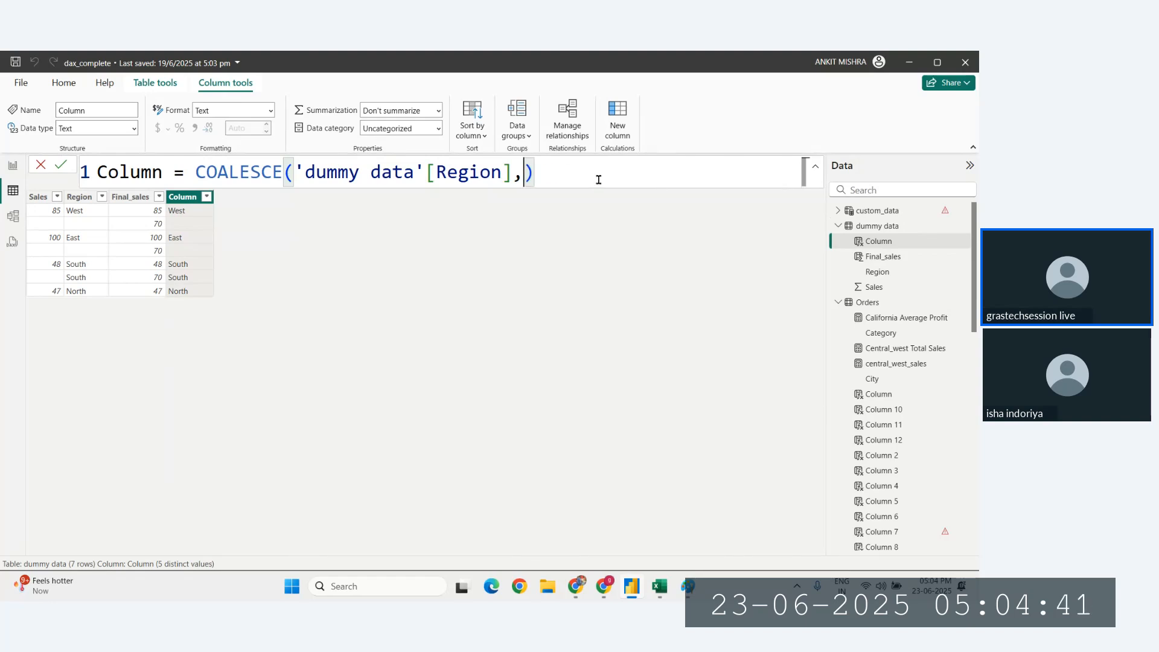
{"action": "type", "text": "S"}
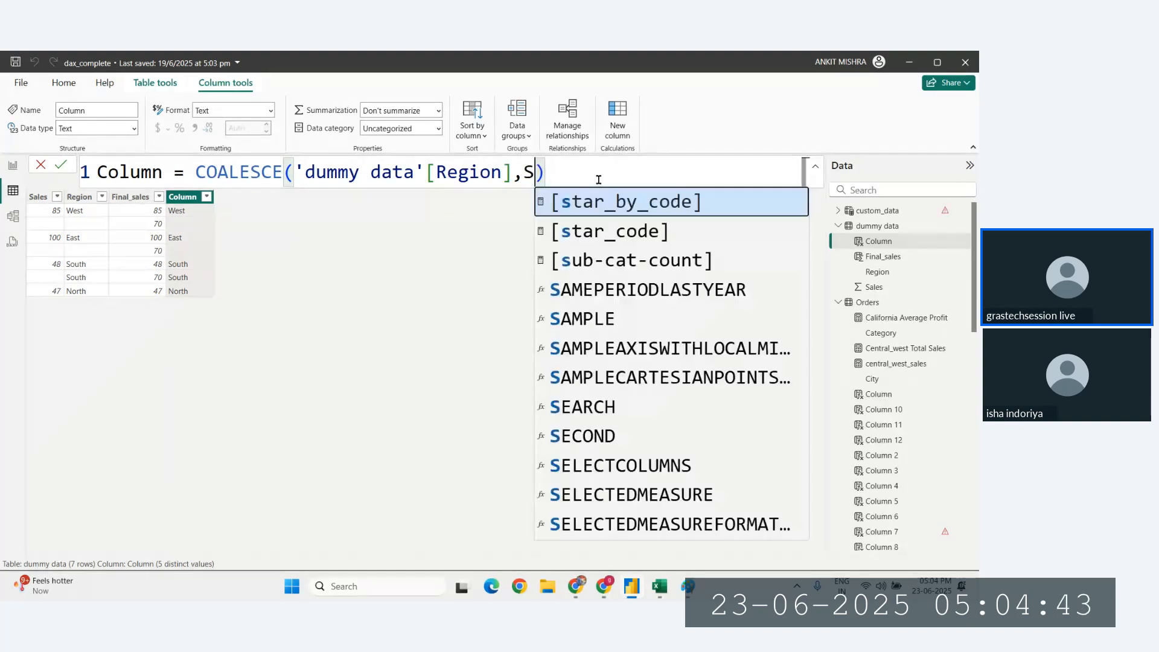
{"action": "key", "text": "BackSpace"}
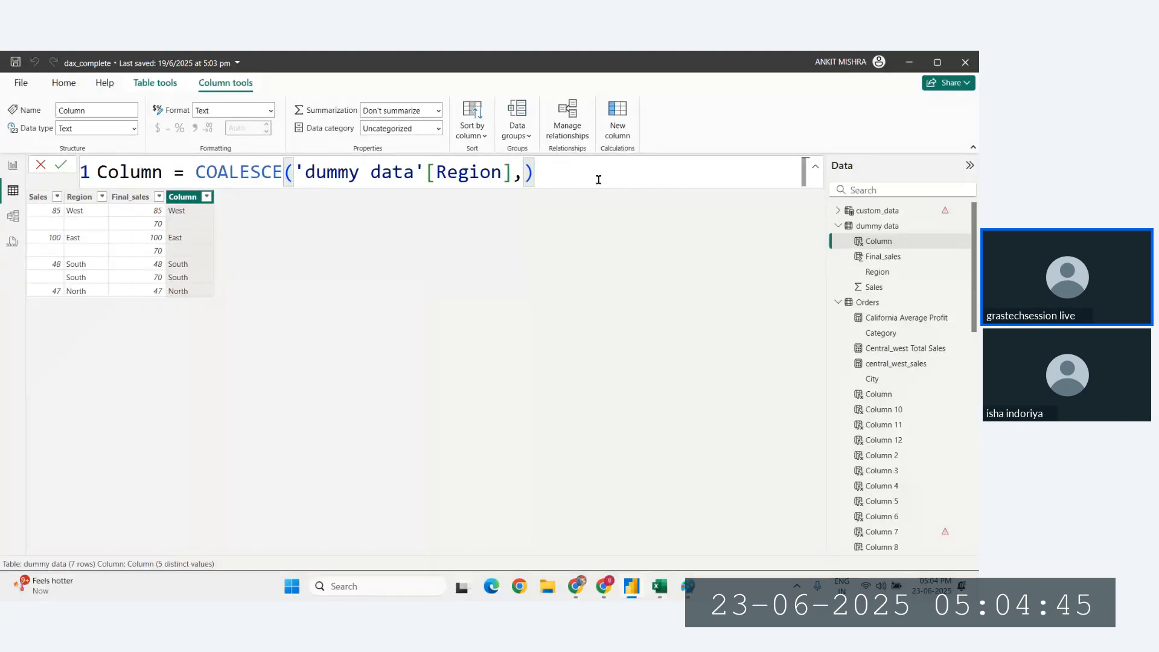
{"action": "type", "text": "\"\""}
{"action": "key", "text": "Left"}
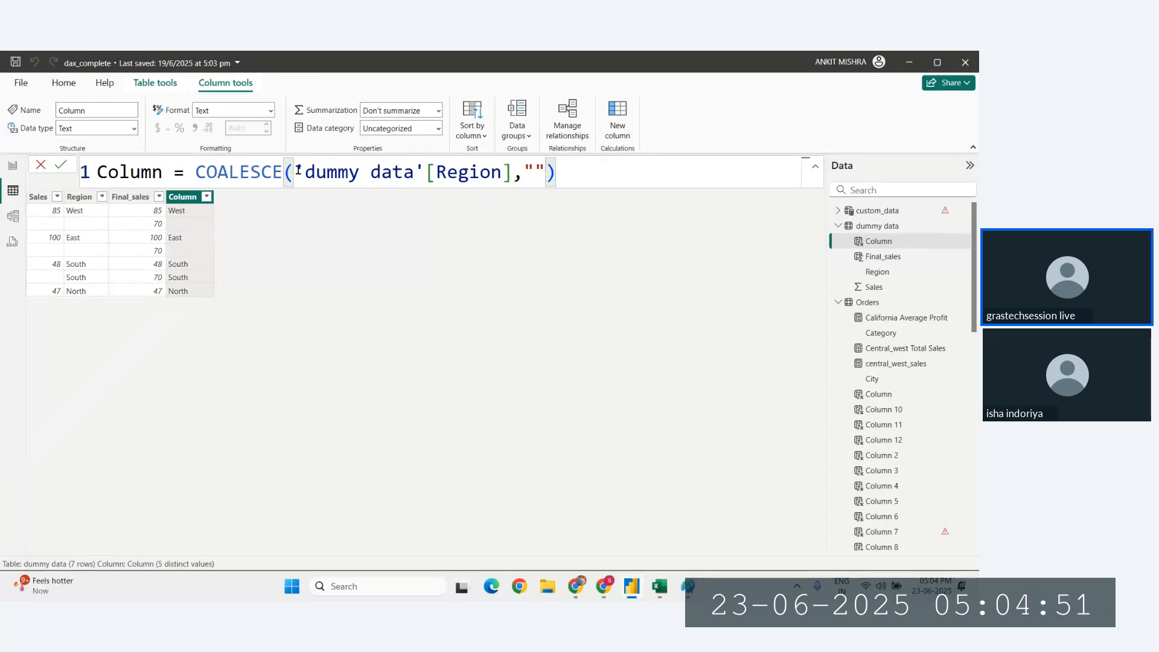
{"action": "left_click_drag", "start_coordinate": [296, 172], "coordinate": [477, 151]}
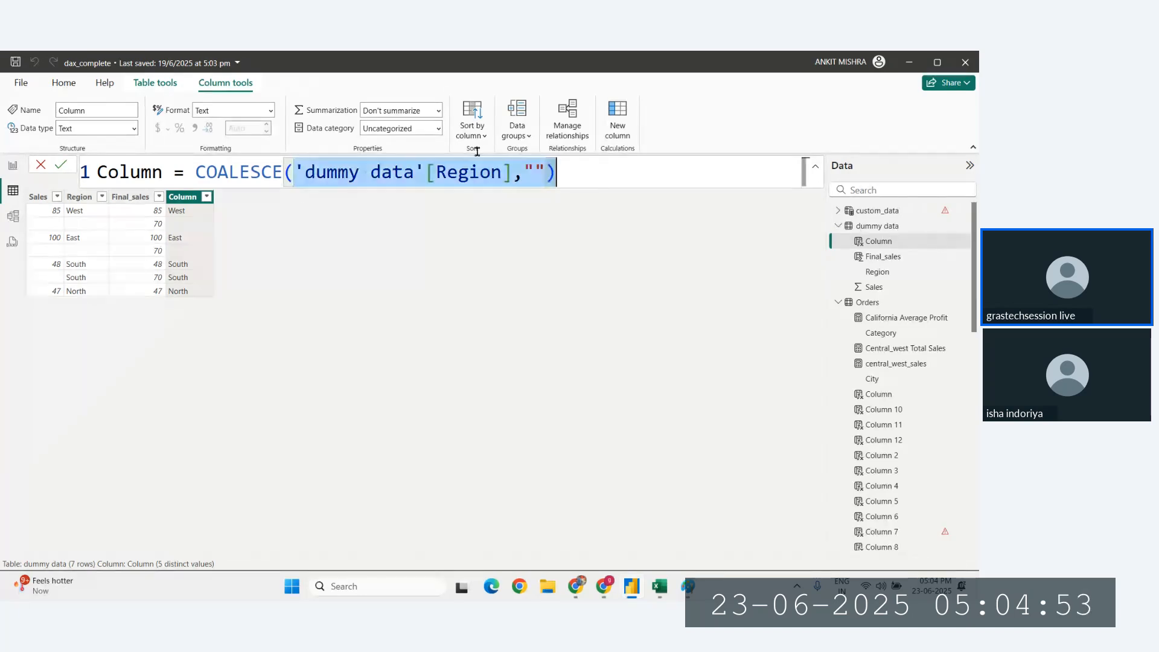
{"action": "left_click_drag", "start_coordinate": [545, 171], "coordinate": [524, 171]}
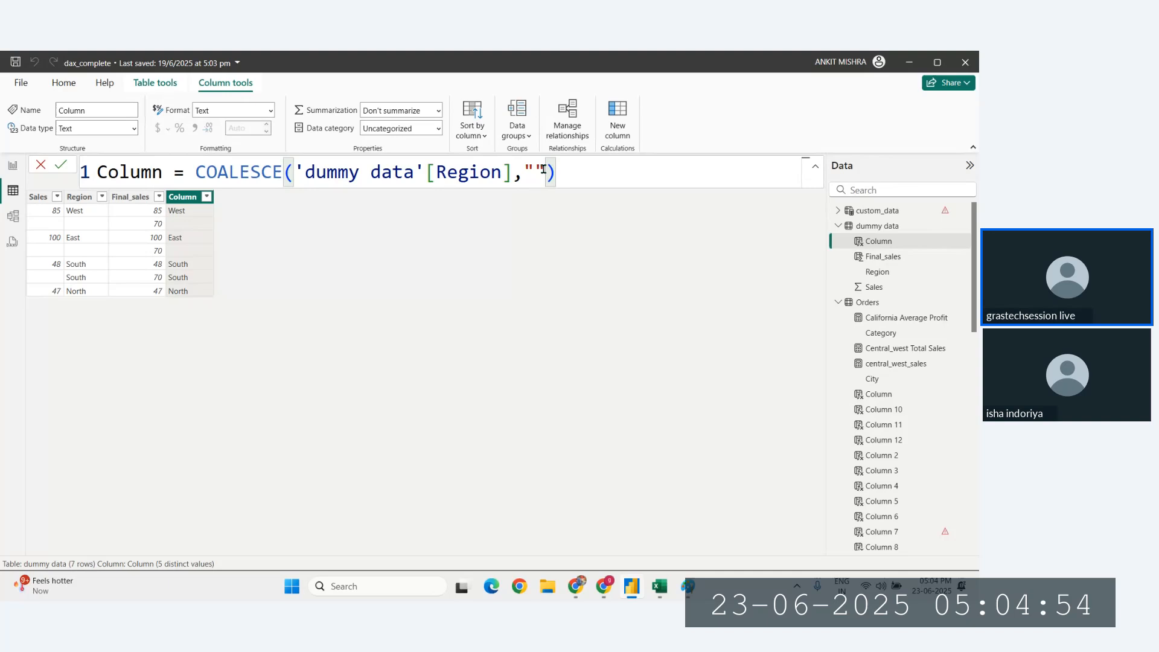
{"action": "left_click", "coordinate": [525, 172]}
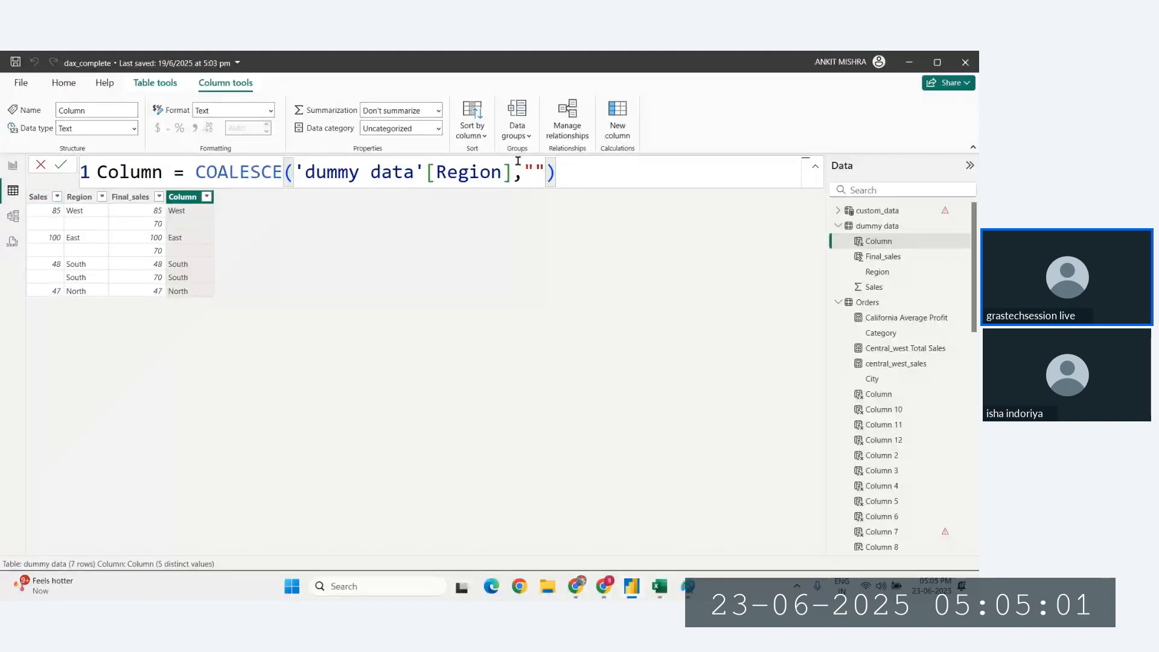
{"action": "type", "text": "Ea"}
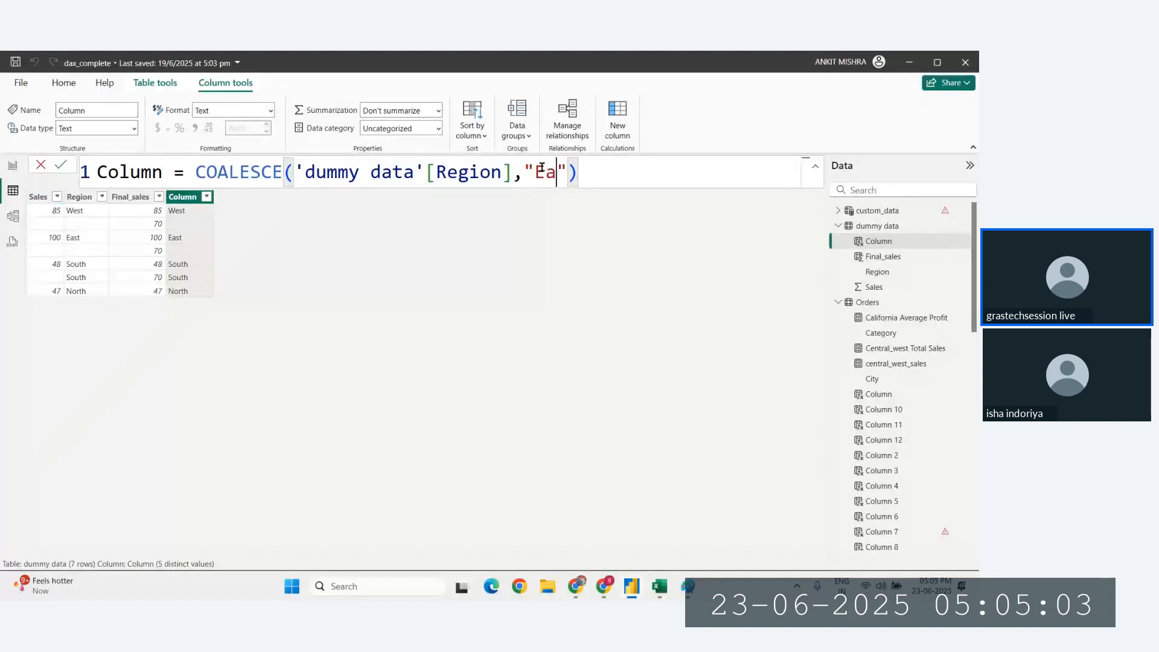
{"action": "type", "text": "st"}
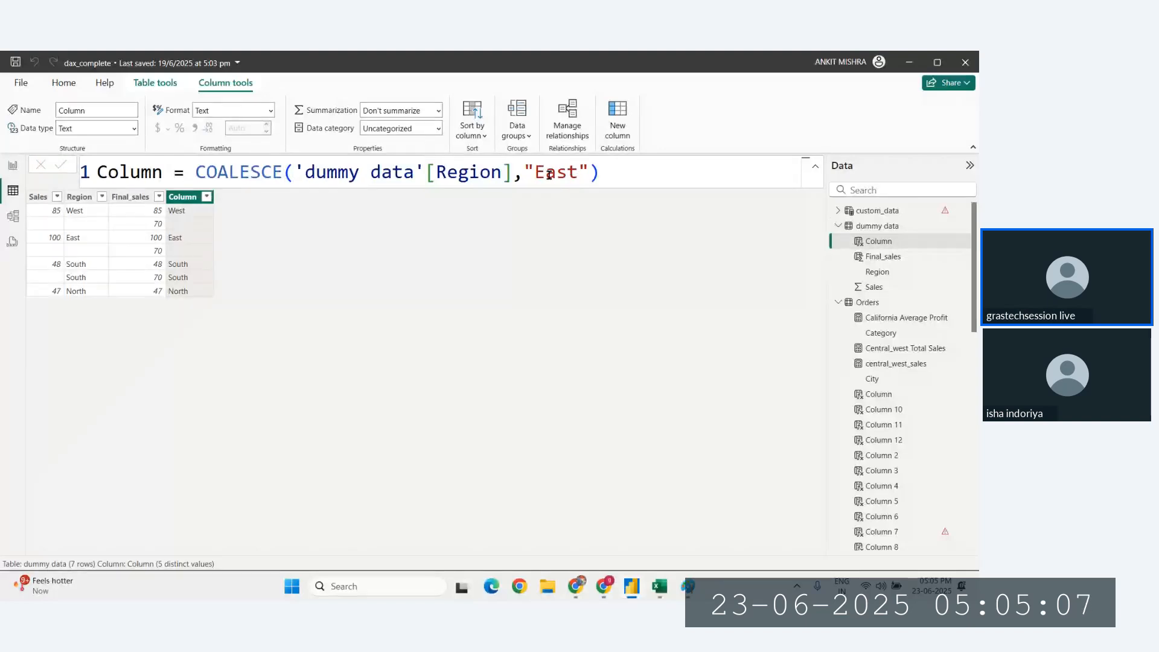
Clear all arguments from the COALESCE formula of the new column in dummy data.
{"action": "left_click_drag", "start_coordinate": [293, 172], "coordinate": [425, 172]}
{"action": "left_click", "coordinate": [491, 172]}
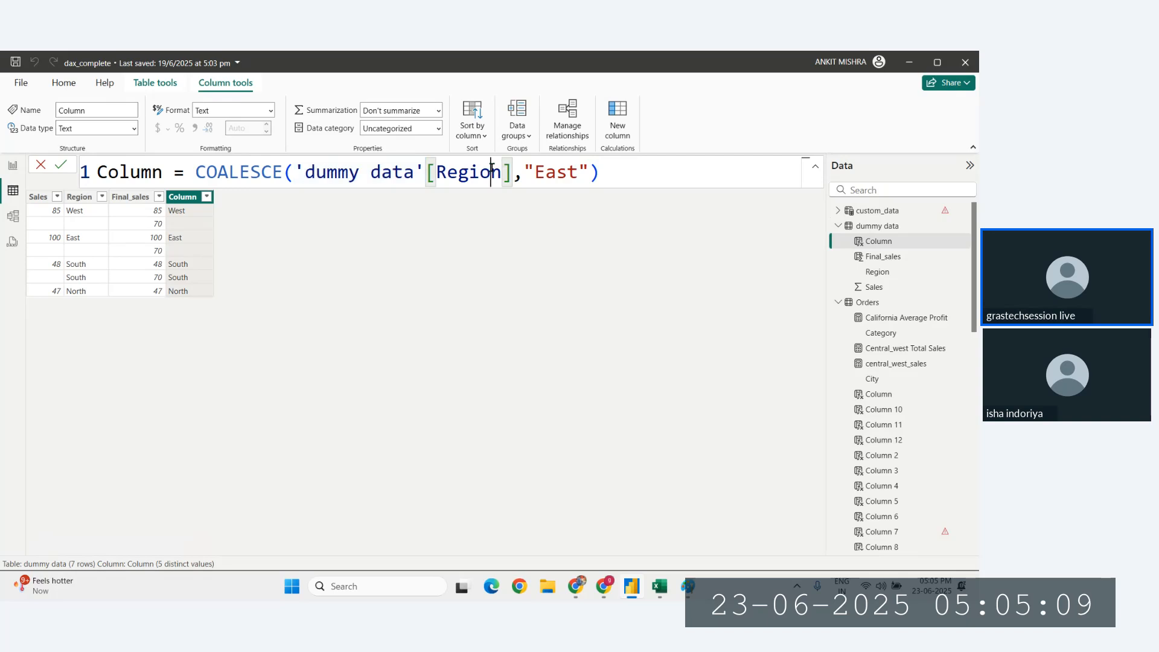
{"action": "double_click", "coordinate": [490, 172]}
{"action": "left_click_drag", "start_coordinate": [524, 172], "coordinate": [588, 172]}
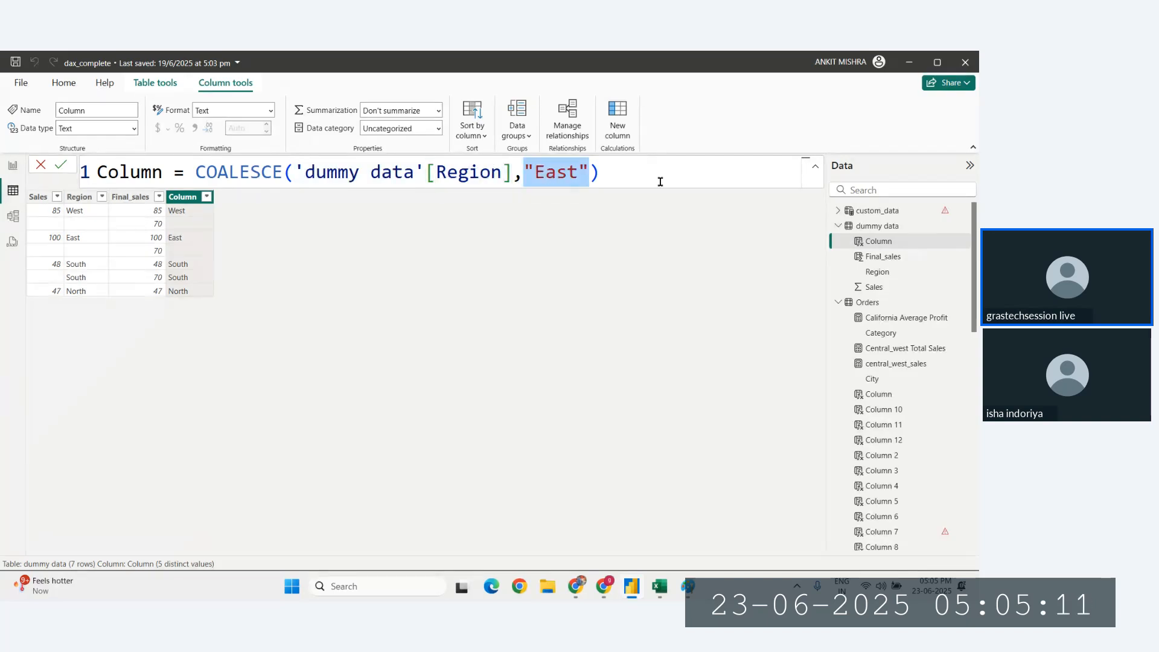
{"action": "key", "text": "BackSpace"}
{"action": "key", "text": "BackSpace"}
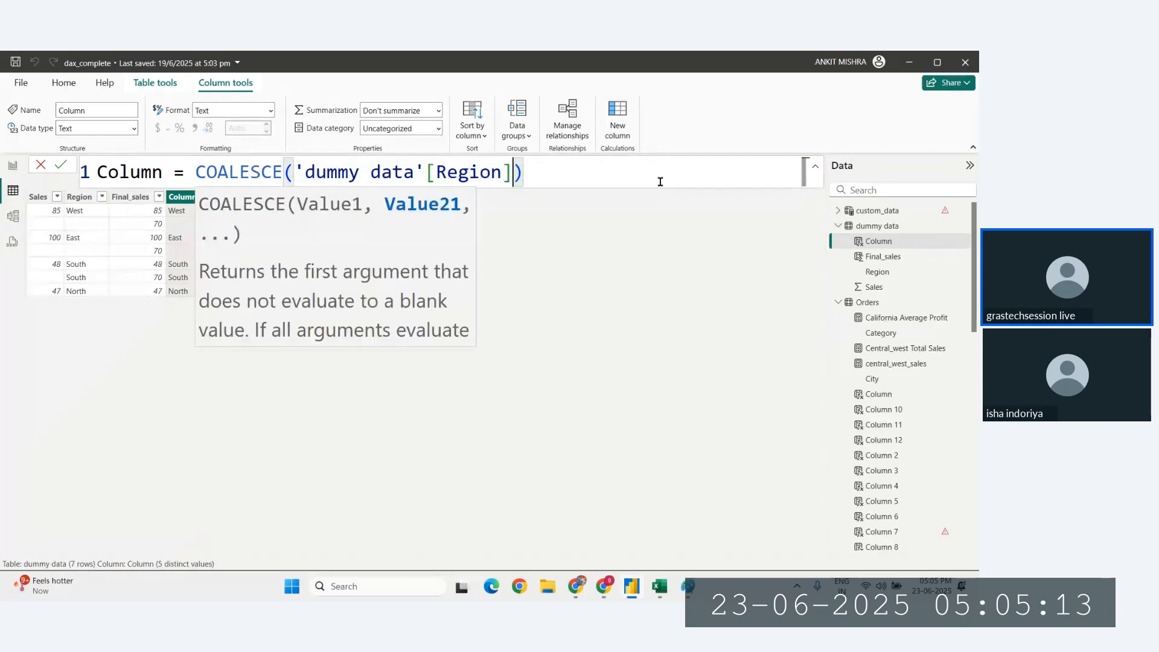
{"action": "key", "text": "BackSpace"}
{"action": "key", "text": "BackSpace"}
{"action": "key", "text": "BackSpace"}
{"action": "key", "text": "BackSpace"}
{"action": "key", "text": "BackSpace"}
{"action": "key", "text": "BackSpace"}
{"action": "key", "text": "BackSpace"}
{"action": "key", "text": "BackSpace"}
{"action": "key", "text": "BackSpace"}
{"action": "key", "text": "BackSpace"}
{"action": "key", "text": "BackSpace"}
{"action": "key", "text": "BackSpace"}
{"action": "key", "text": "BackSpace"}
{"action": "key", "text": "BackSpace"}
{"action": "key", "text": "BackSpace"}
{"action": "key", "text": "BackSpace"}
{"action": "key", "text": "BackSpace"}
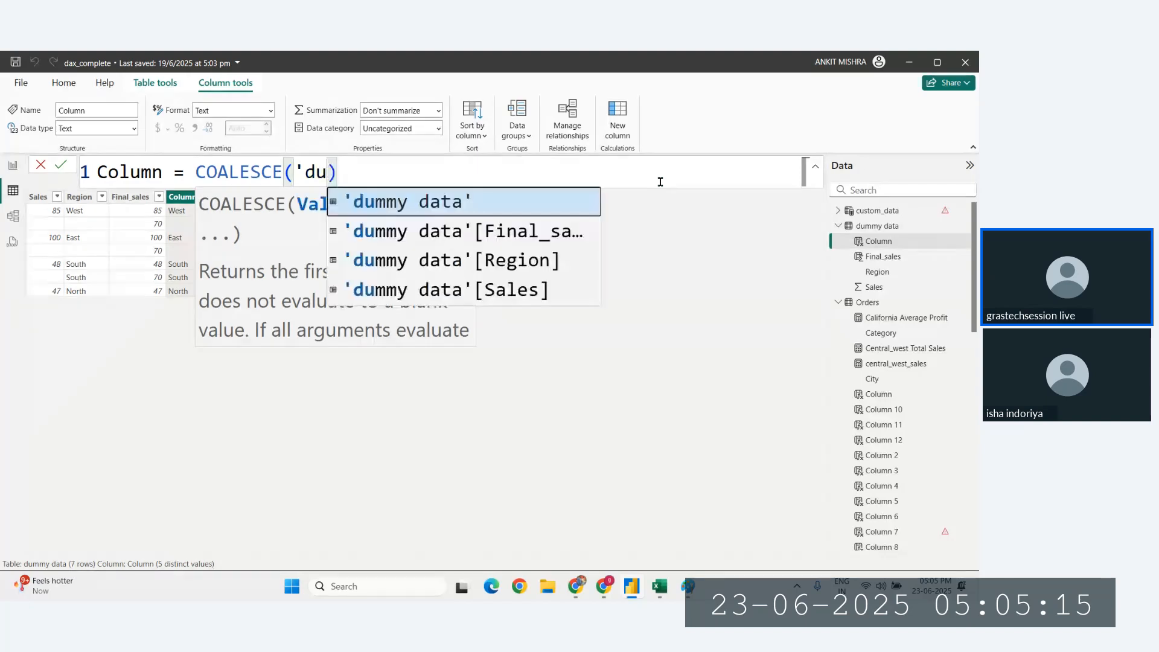
{"action": "key", "text": "BackSpace"}
{"action": "key", "text": "BackSpace"}
{"action": "key", "text": "BackSpace"}
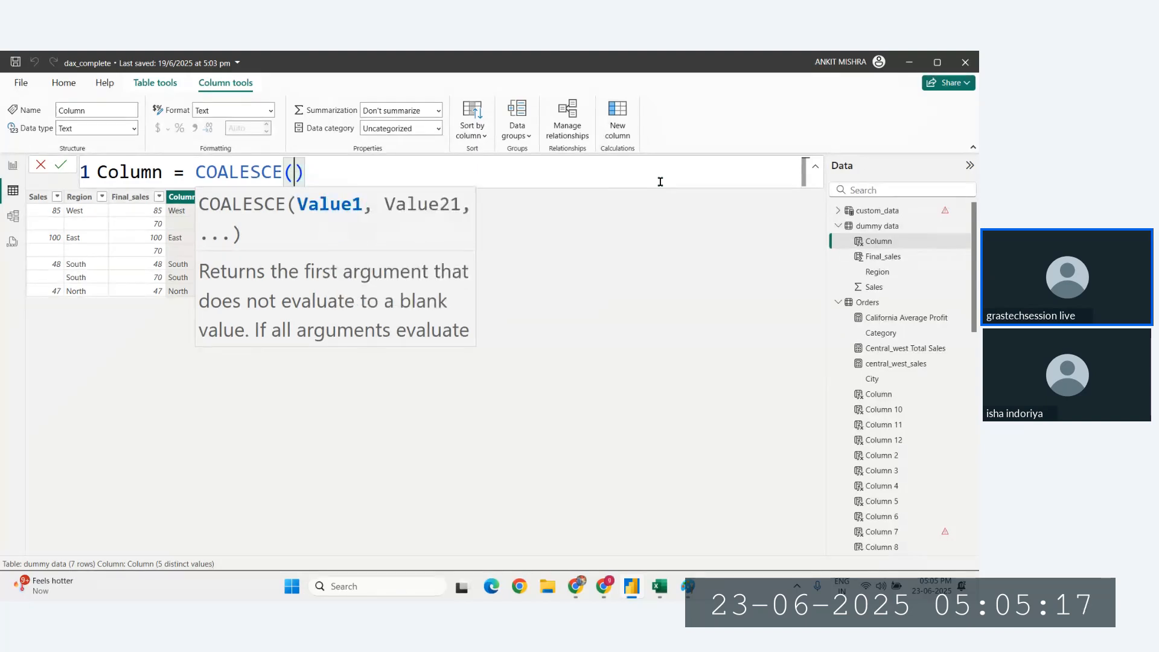
Enter 'dummy data'[Region] as the first COALESCE argument and add the separator for the second argument.
{"action": "type", "text": "d"}
{"action": "key", "text": "Down"}
{"action": "key", "text": "Down"}
{"action": "key", "text": "Tab"}
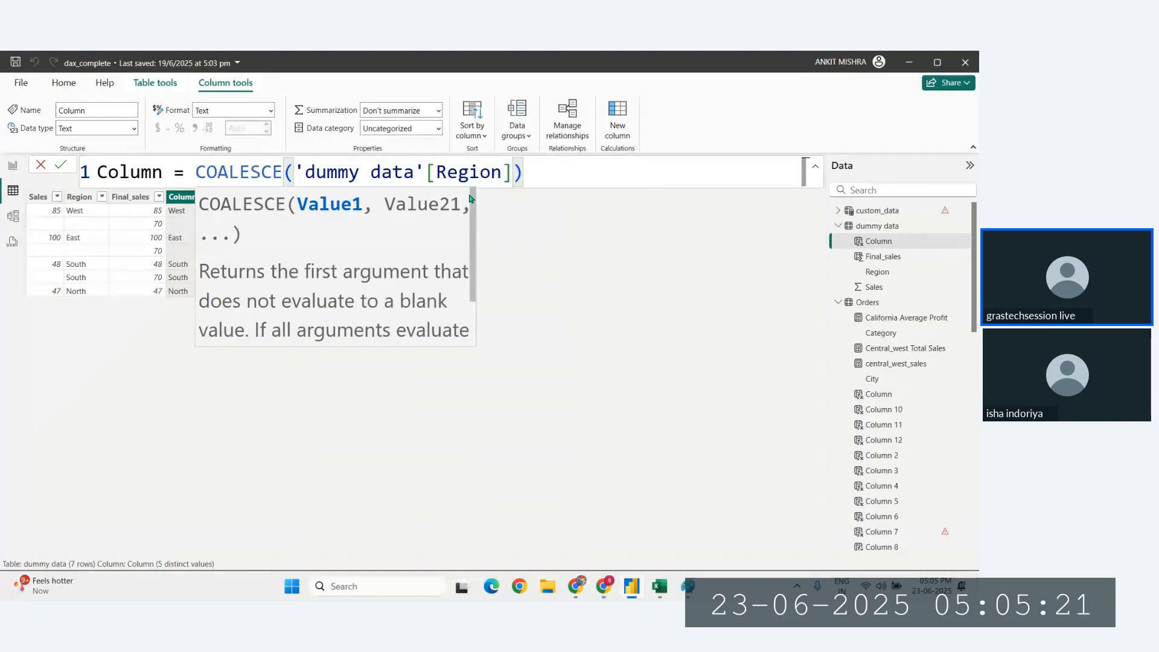
{"action": "type", "text": ","}
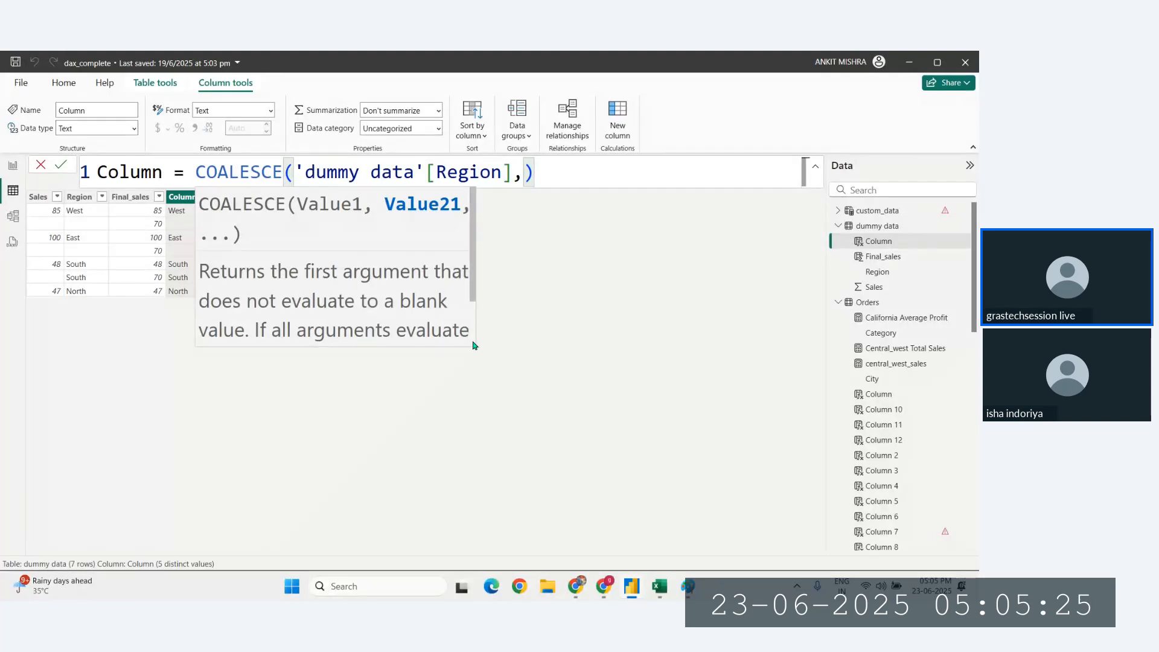
Read the COALESCE function description, then enter "Others" as the fallback argument and commit the formula.
{"action": "scroll", "coordinate": [473, 338], "scroll_direction": "down", "scroll_amount": 2}
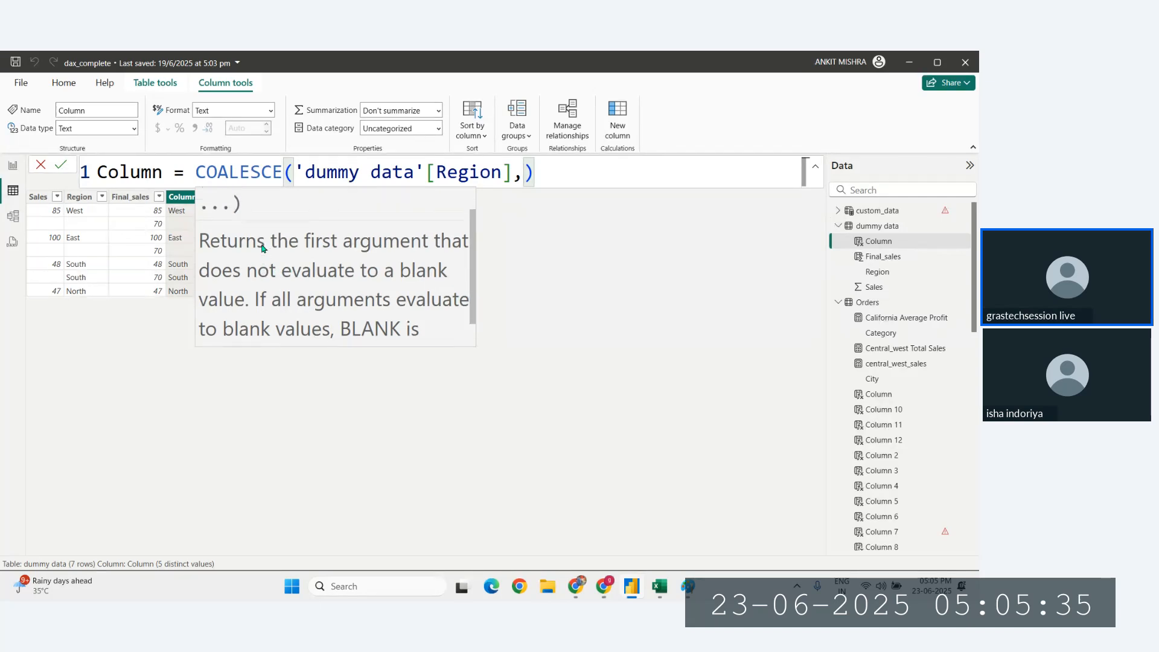
{"action": "scroll", "coordinate": [263, 249], "scroll_direction": "up", "scroll_amount": 1}
{"action": "scroll", "coordinate": [356, 313], "scroll_direction": "down", "scroll_amount": 1}
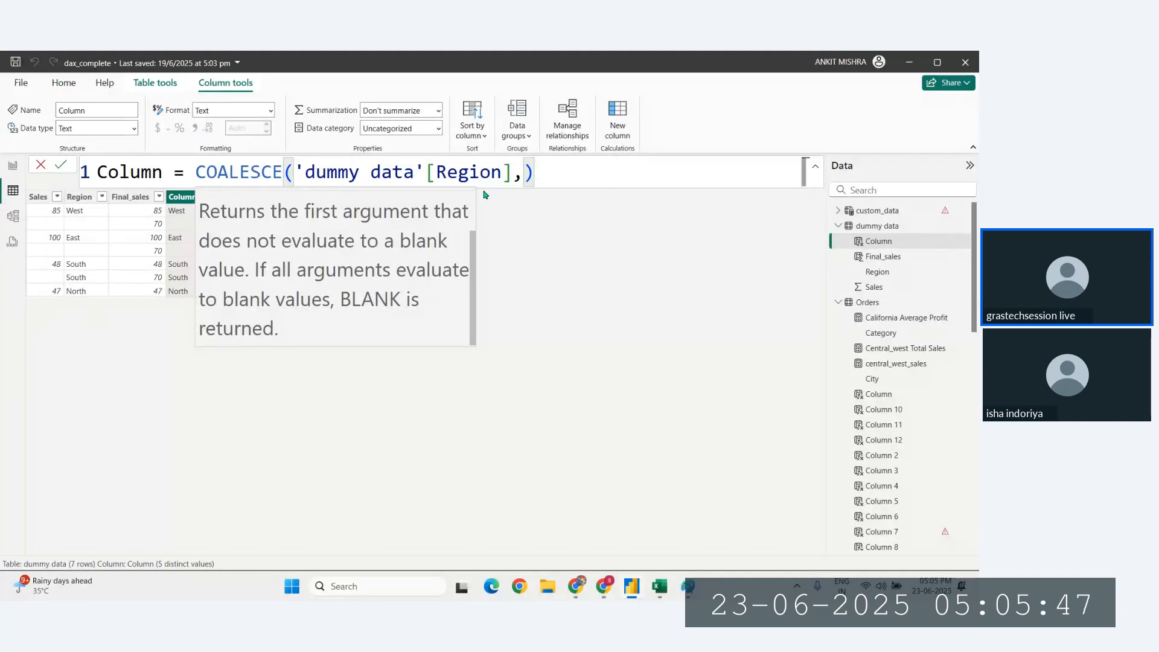
{"action": "type", "text": "\""}
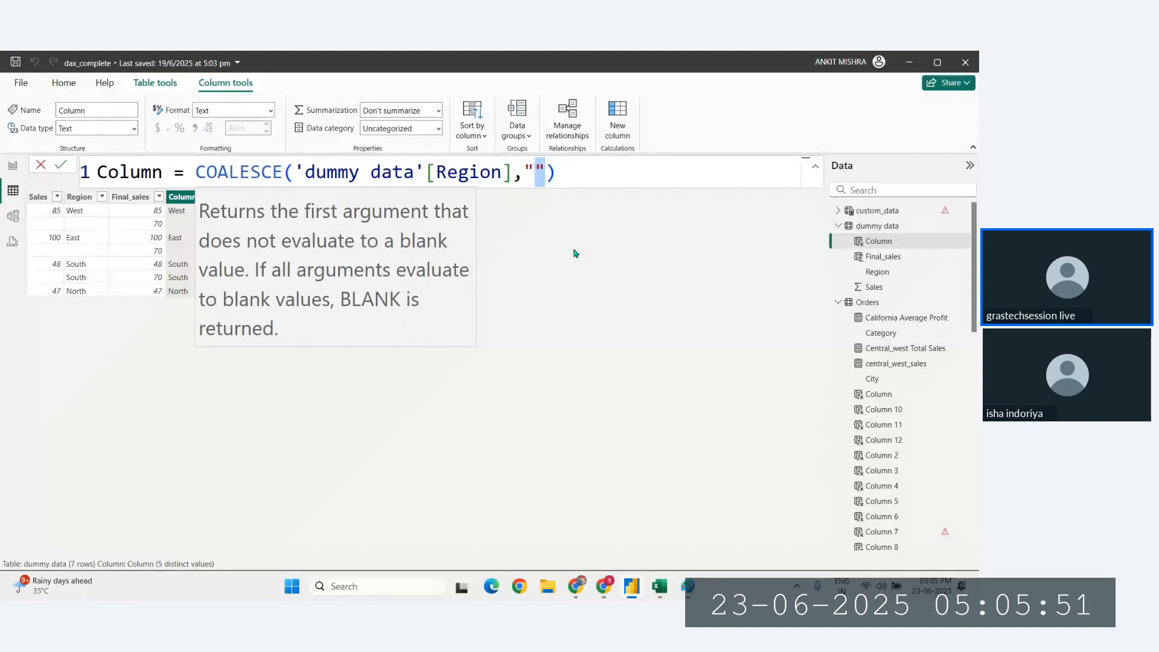
{"action": "type", "text": "Othe"}
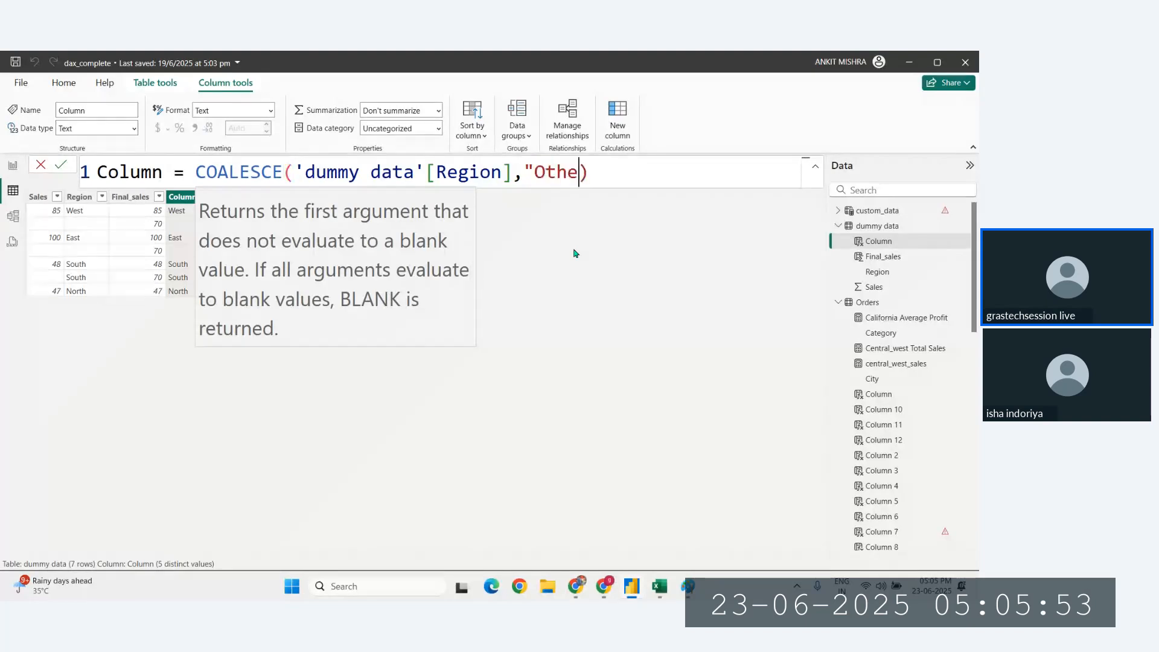
{"action": "type", "text": "rs\""}
{"action": "key", "text": "Return"}
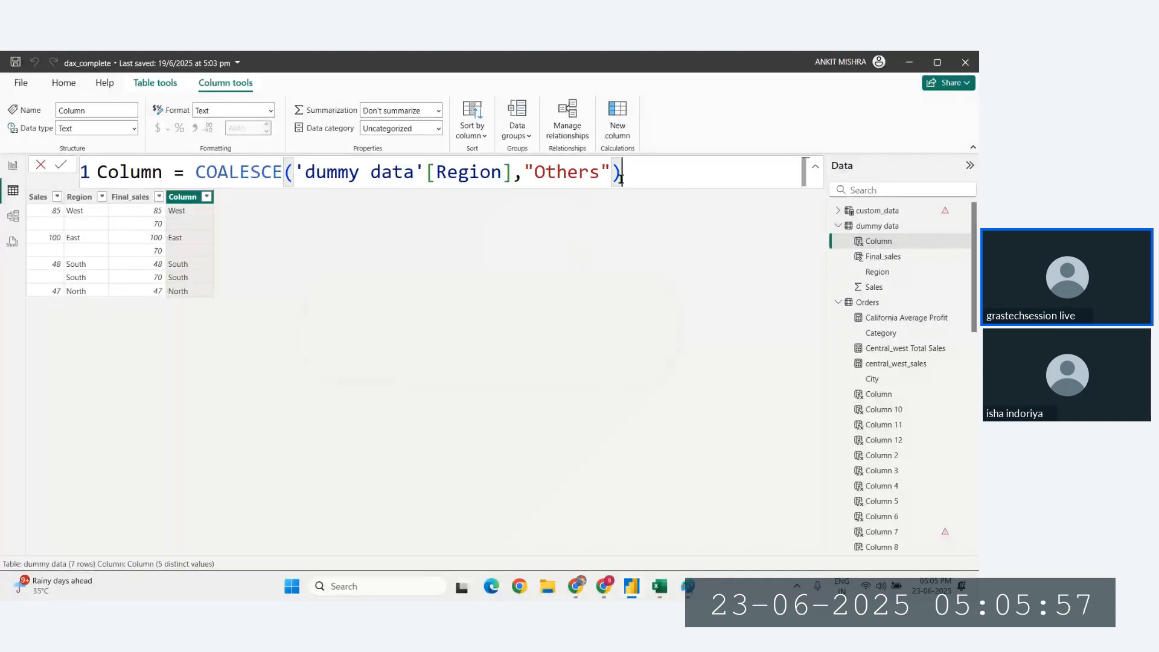
Compare the Region COALESCE formula and its "Others" fallback with the Final_sales formula that uses AVERAGE.
{"action": "left_click_drag", "start_coordinate": [622, 178], "coordinate": [196, 173]}
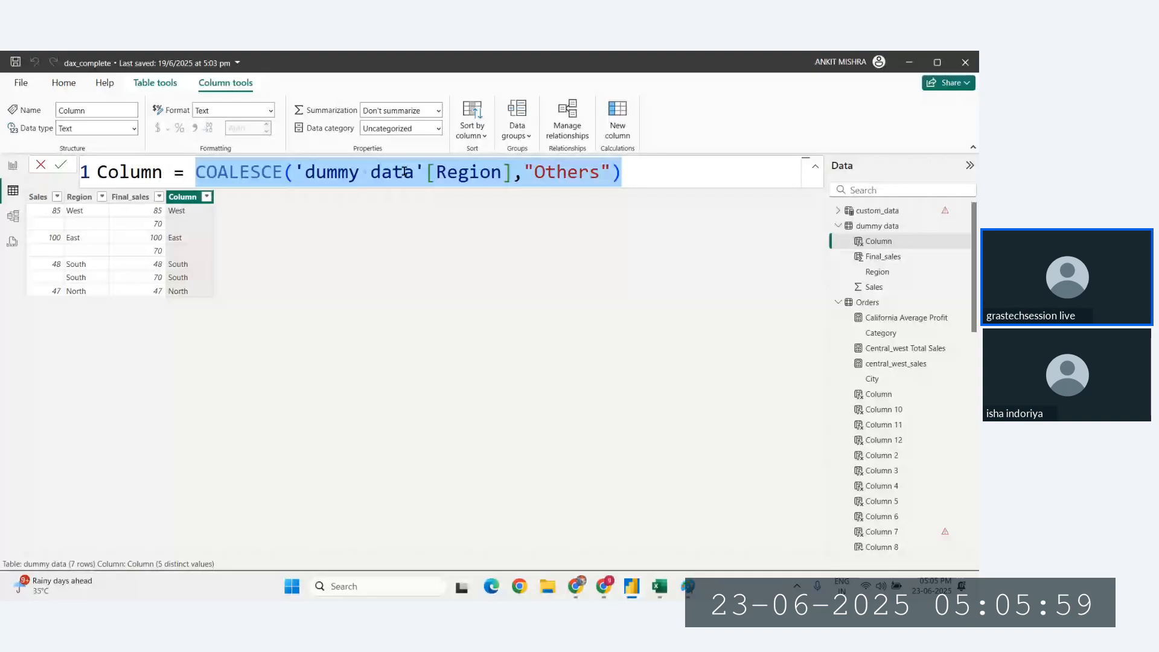
{"action": "left_click", "coordinate": [681, 177]}
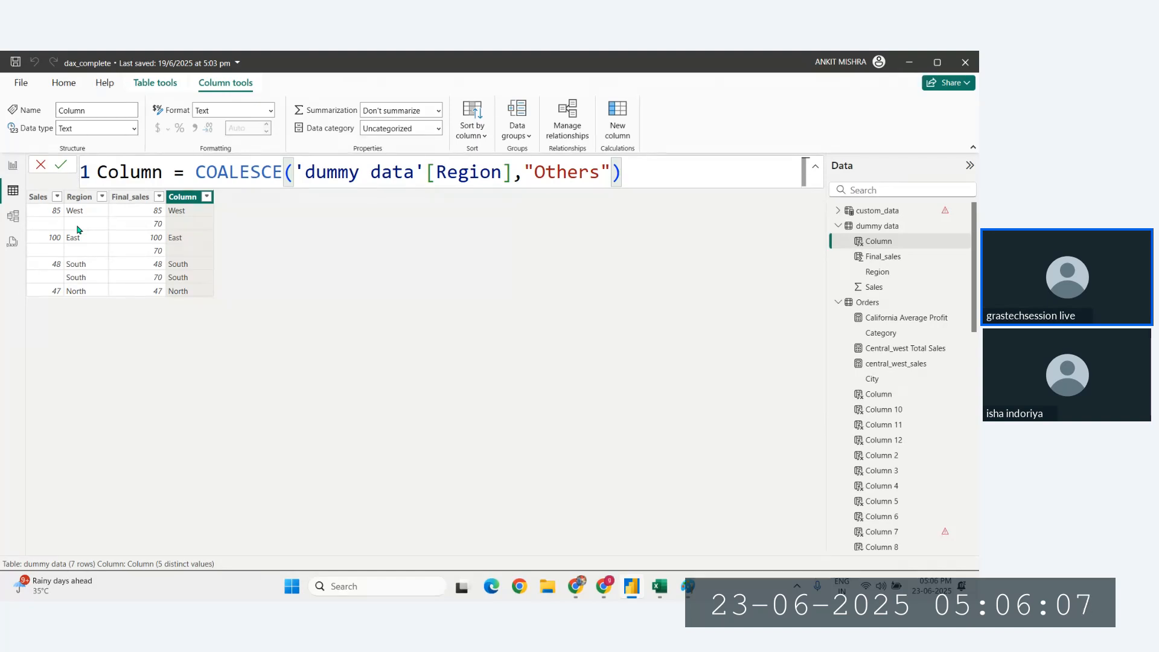
{"action": "left_click", "coordinate": [60, 210]}
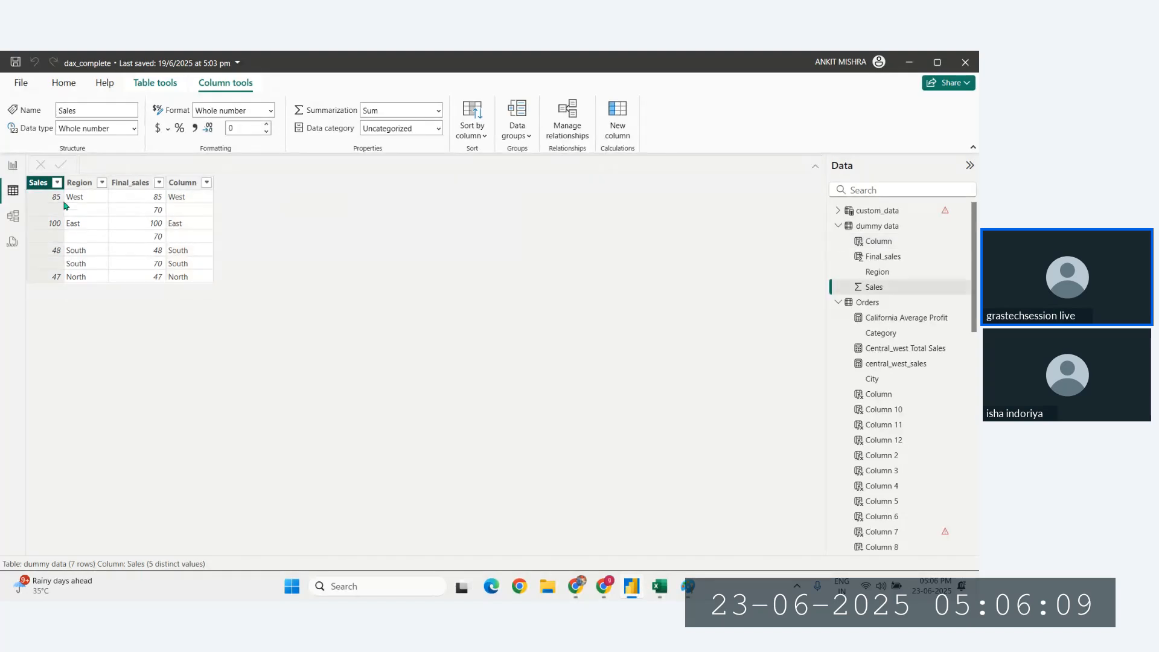
{"action": "left_click", "coordinate": [155, 201]}
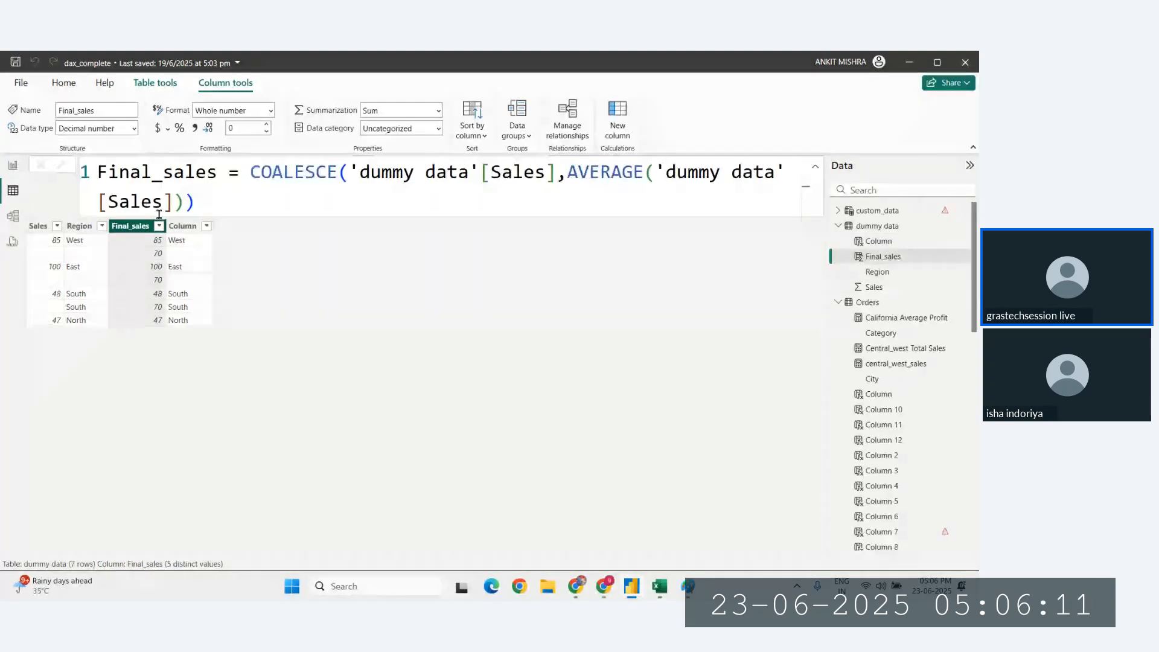
{"action": "left_click", "coordinate": [576, 174]}
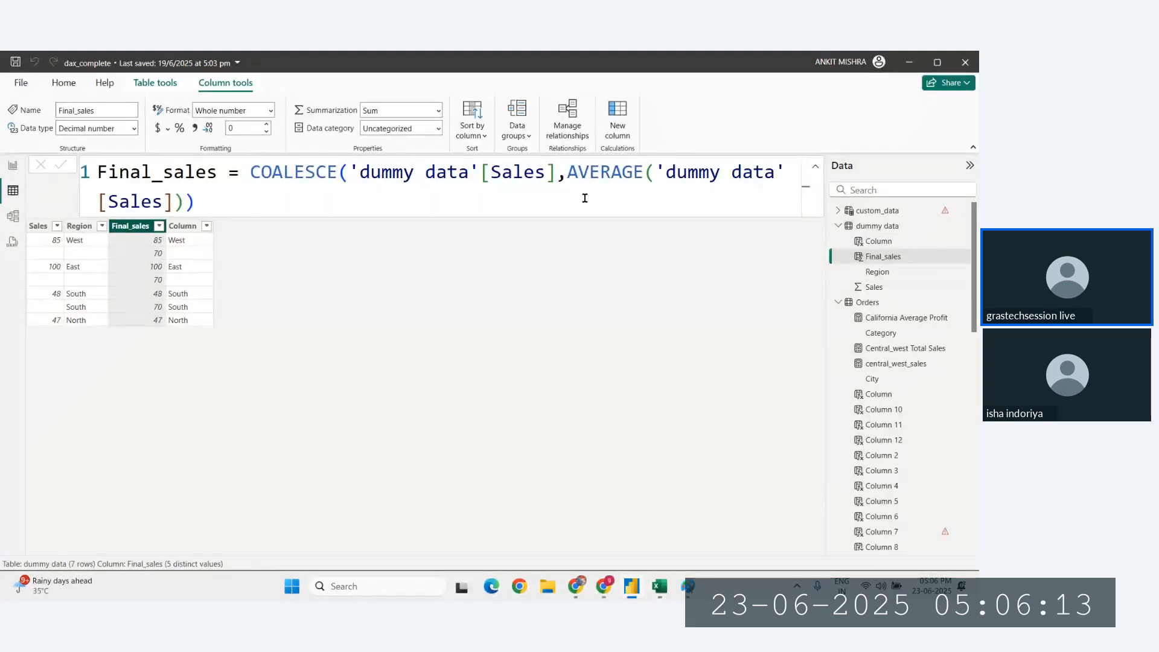
{"action": "left_click_drag", "start_coordinate": [581, 187], "coordinate": [184, 208]}
{"action": "left_click", "coordinate": [314, 184]}
{"action": "double_click", "coordinate": [314, 184]}
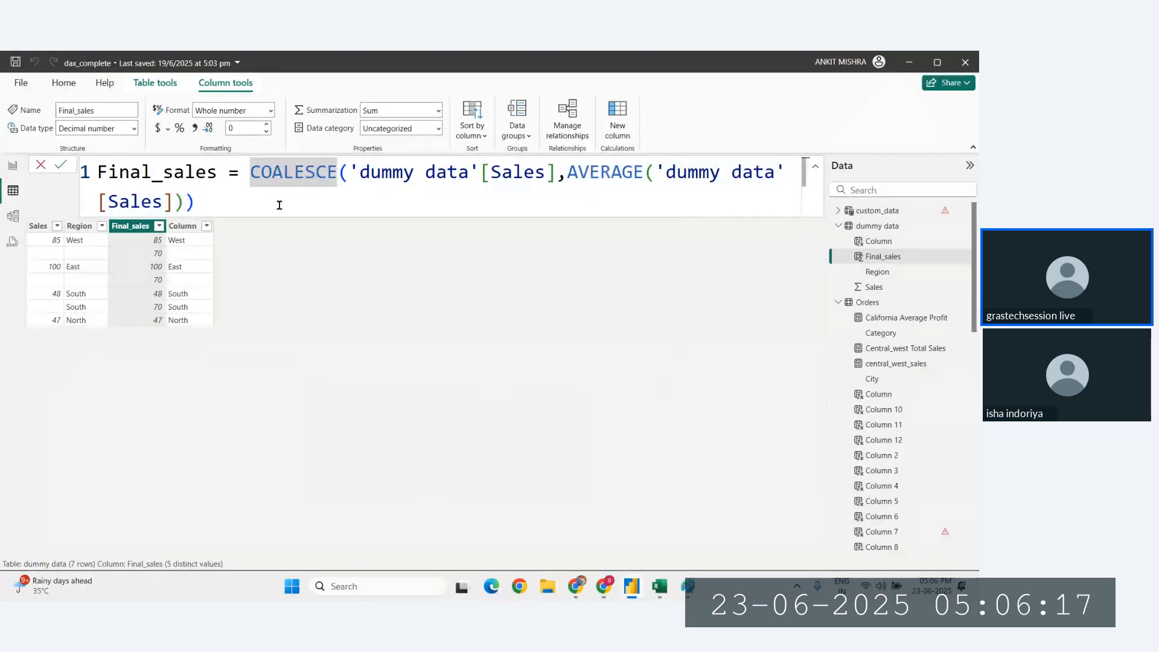
{"action": "left_click", "coordinate": [279, 205]}
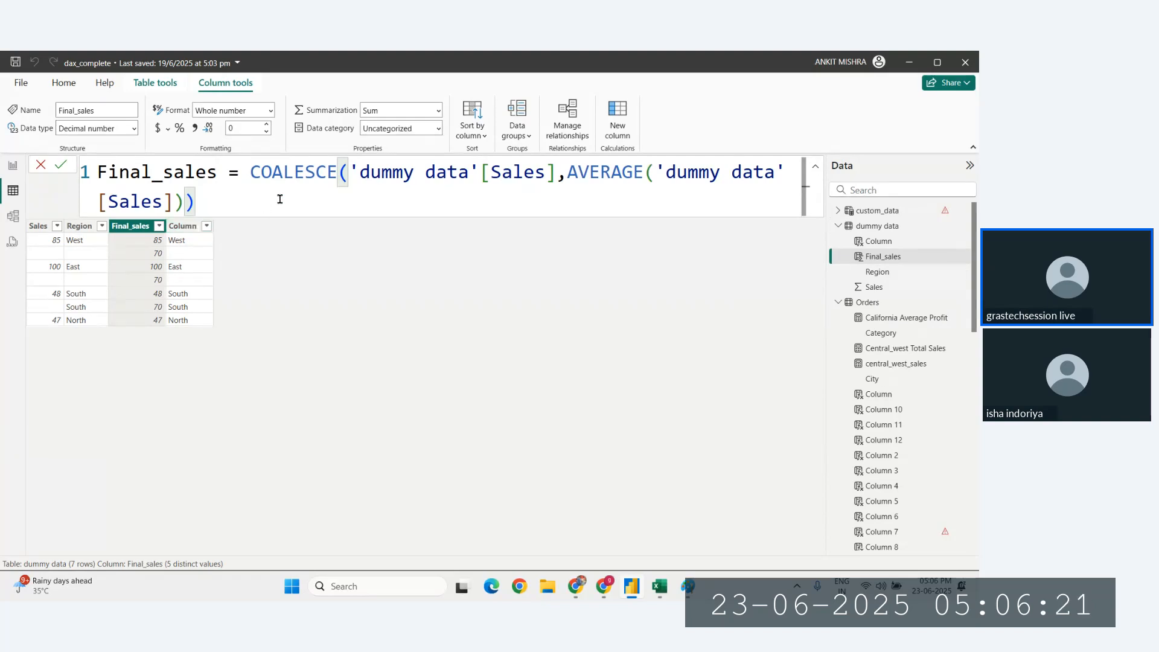
{"action": "left_click", "coordinate": [183, 226]}
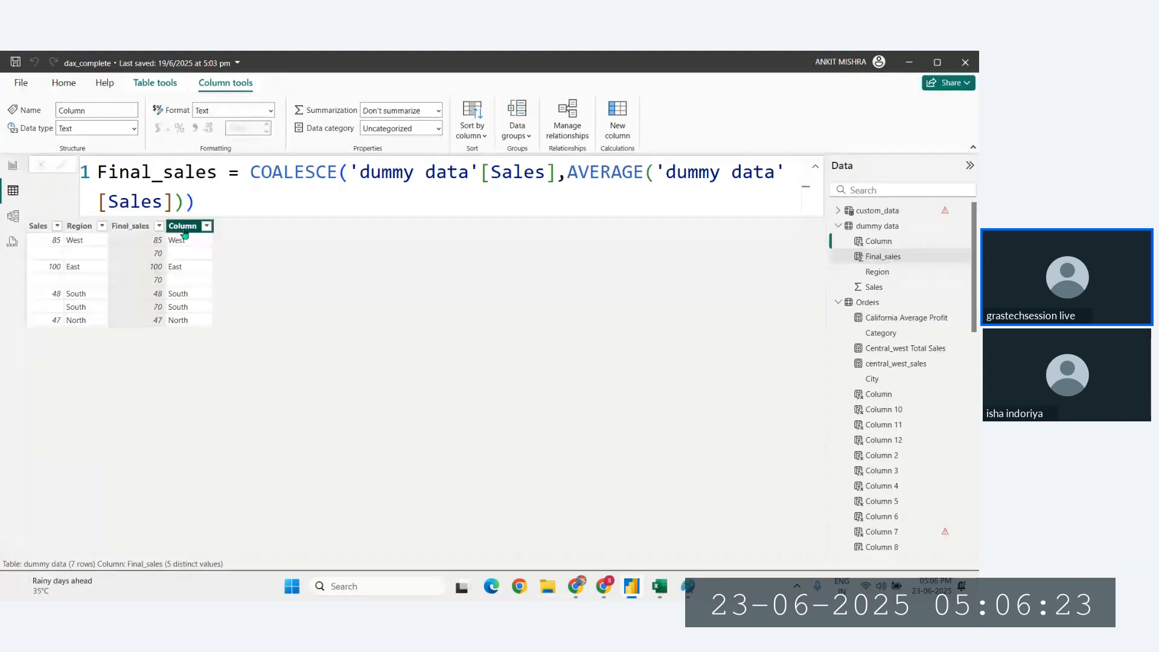
{"action": "left_click", "coordinate": [531, 179]}
{"action": "double_click", "coordinate": [531, 179]}
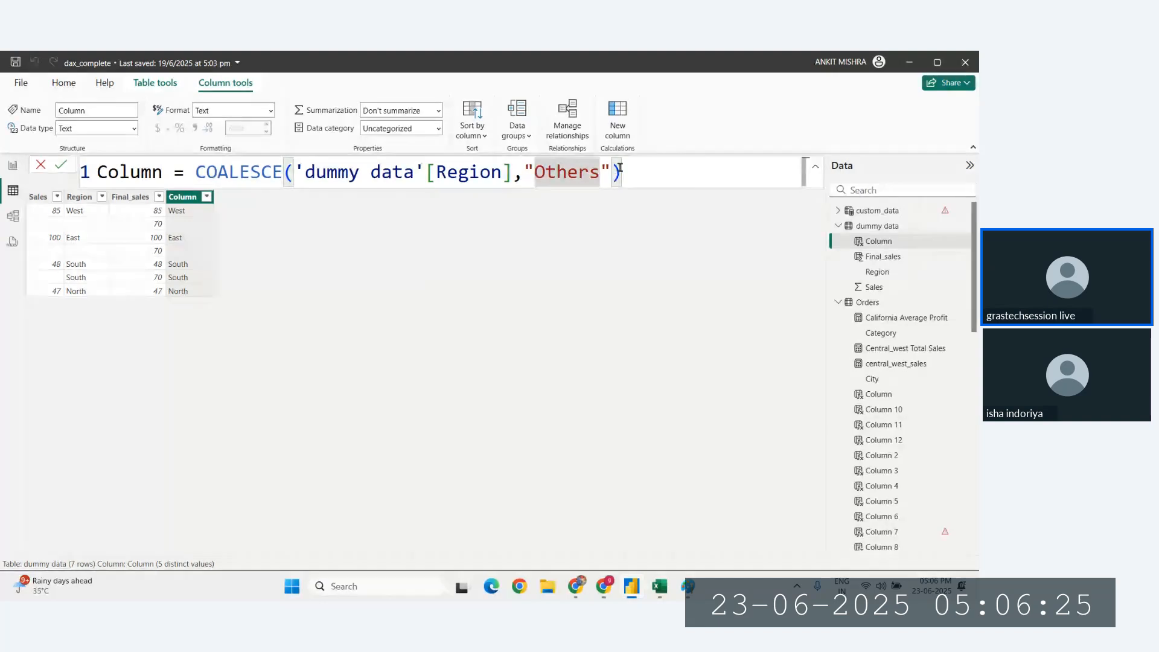
Switch to the Microsoft Learn DAX reference in Chrome and read the COALESCE syntax and its expression parameter definition.
{"action": "key", "text": "alt+Tab"}
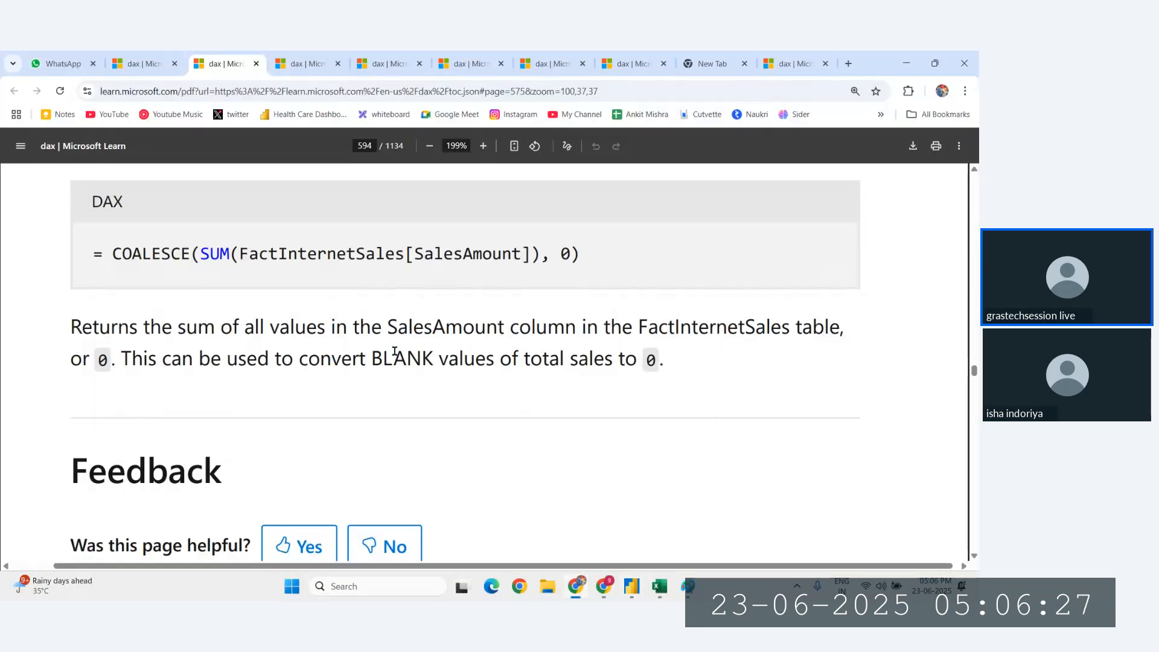
{"action": "scroll", "coordinate": [395, 351], "scroll_direction": "up", "scroll_amount": 5}
{"action": "scroll", "coordinate": [395, 351], "scroll_direction": "up", "scroll_amount": 3}
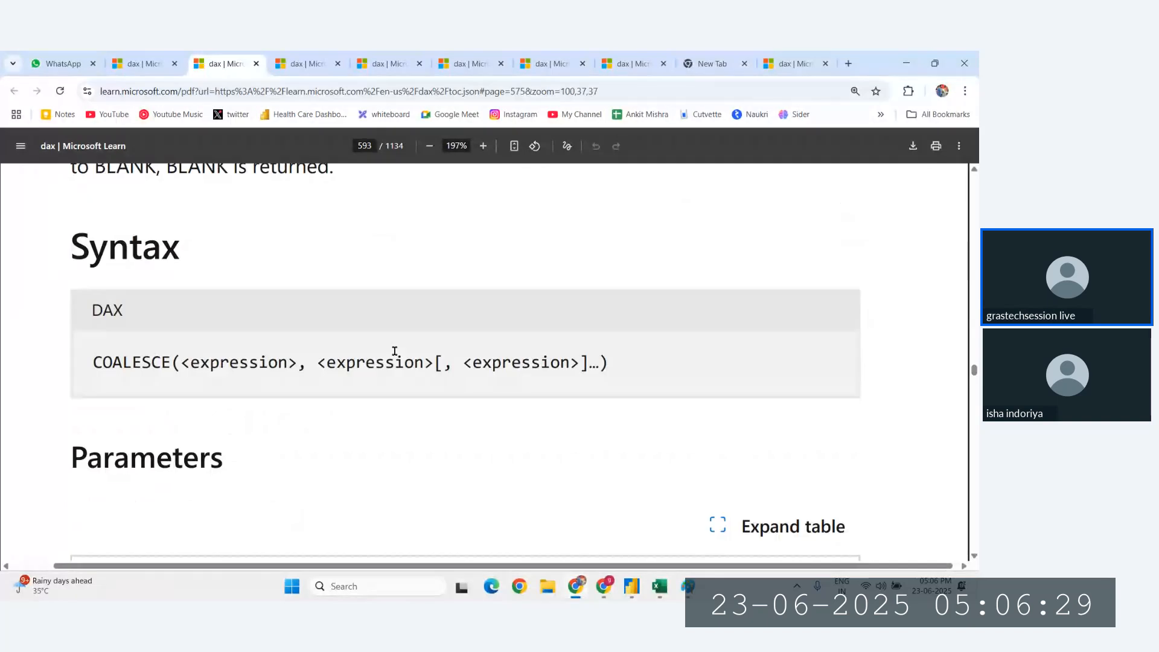
{"action": "scroll", "coordinate": [395, 352], "scroll_direction": "down", "scroll_amount": 2, "text": "ctrl"}
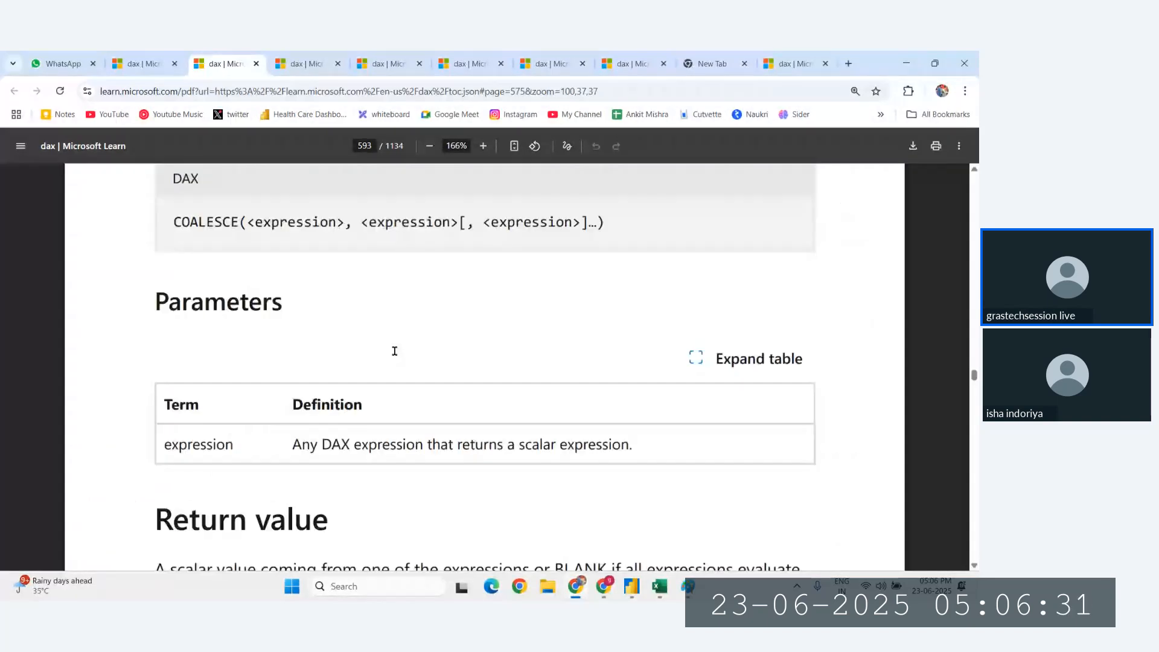
{"action": "scroll", "coordinate": [395, 352], "scroll_direction": "down", "scroll_amount": 1}
{"action": "left_click_drag", "start_coordinate": [294, 391], "coordinate": [658, 404]}
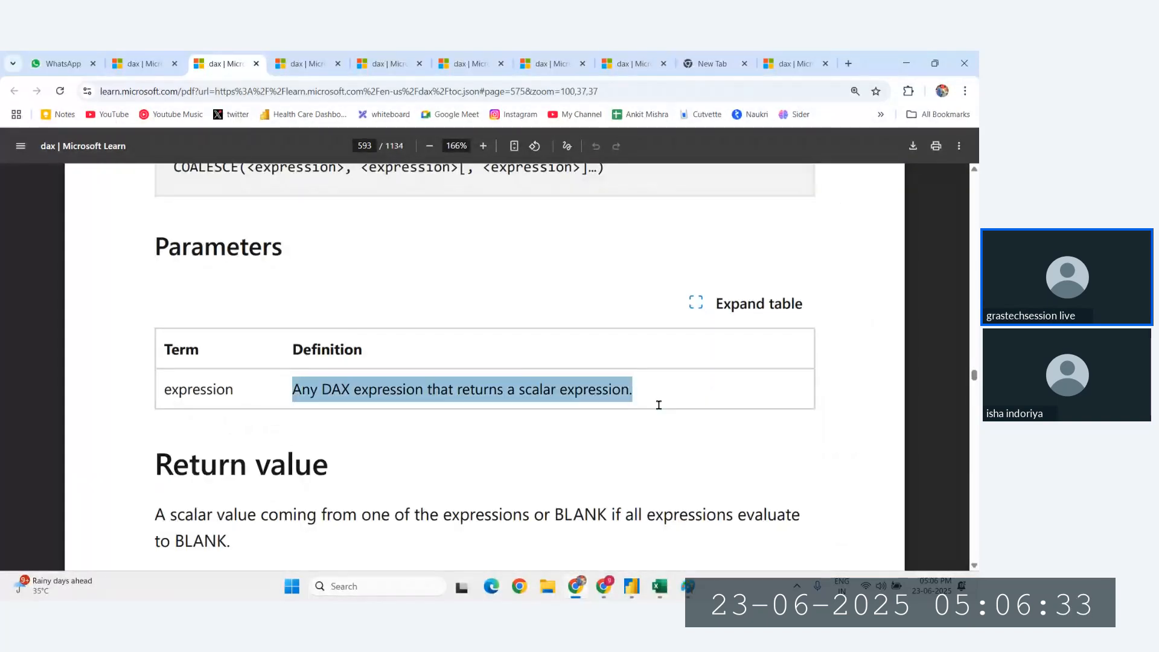
{"action": "scroll", "coordinate": [659, 404], "scroll_direction": "up", "scroll_amount": 10}
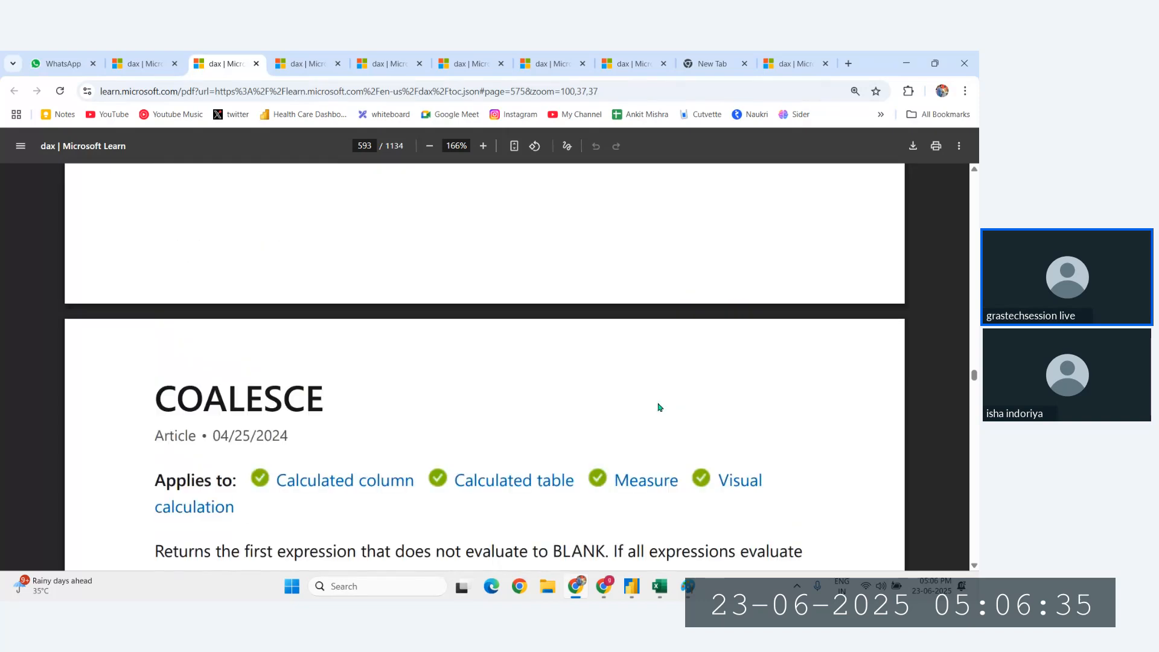
Read the COALESCE return value section and the remark about the data types of input expressions.
{"action": "scroll", "coordinate": [588, 393], "scroll_direction": "down", "scroll_amount": 5}
{"action": "scroll", "coordinate": [587, 394], "scroll_direction": "down", "scroll_amount": 10}
{"action": "scroll", "coordinate": [585, 394], "scroll_direction": "up", "scroll_amount": 2}
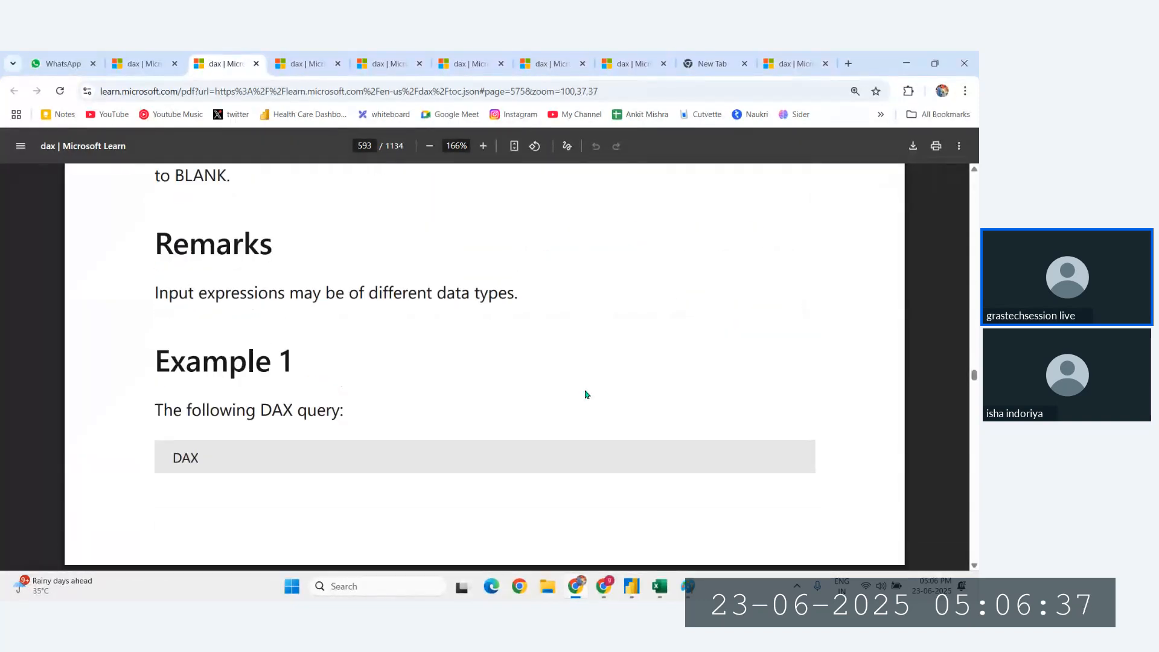
{"action": "left_click_drag", "start_coordinate": [159, 293], "coordinate": [387, 293]}
{"action": "left_click_drag", "start_coordinate": [517, 295], "coordinate": [382, 298]}
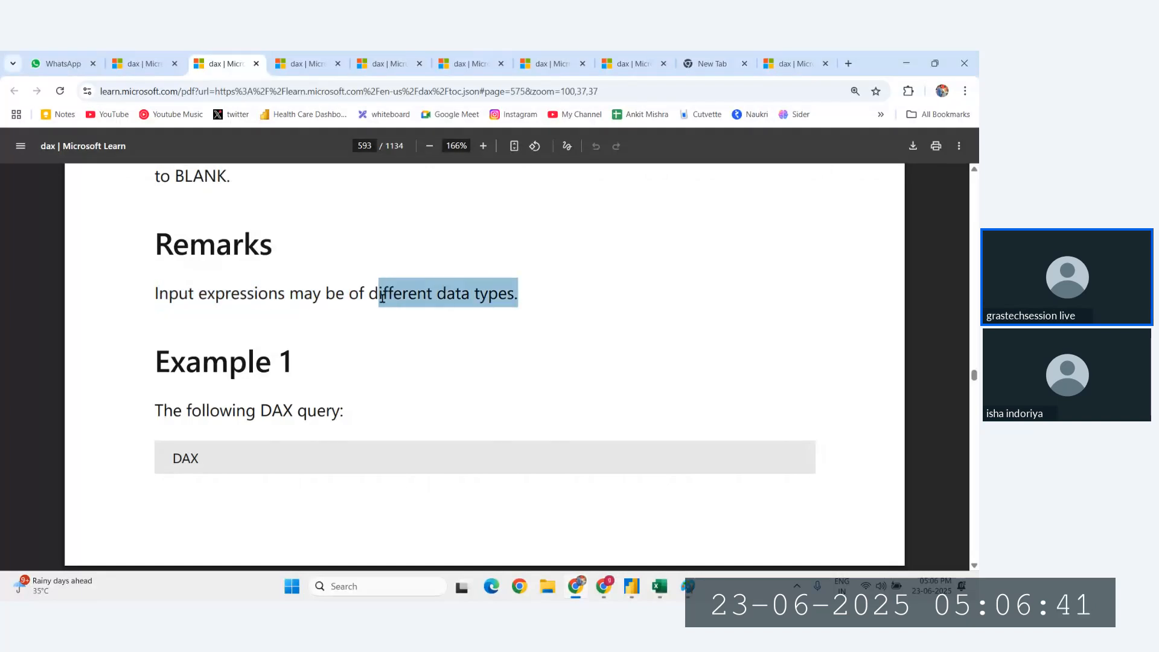
{"action": "left_click", "coordinate": [434, 310]}
{"action": "scroll", "coordinate": [435, 309], "scroll_direction": "down", "scroll_amount": 1}
{"action": "scroll", "coordinate": [302, 311], "scroll_direction": "up", "scroll_amount": 2}
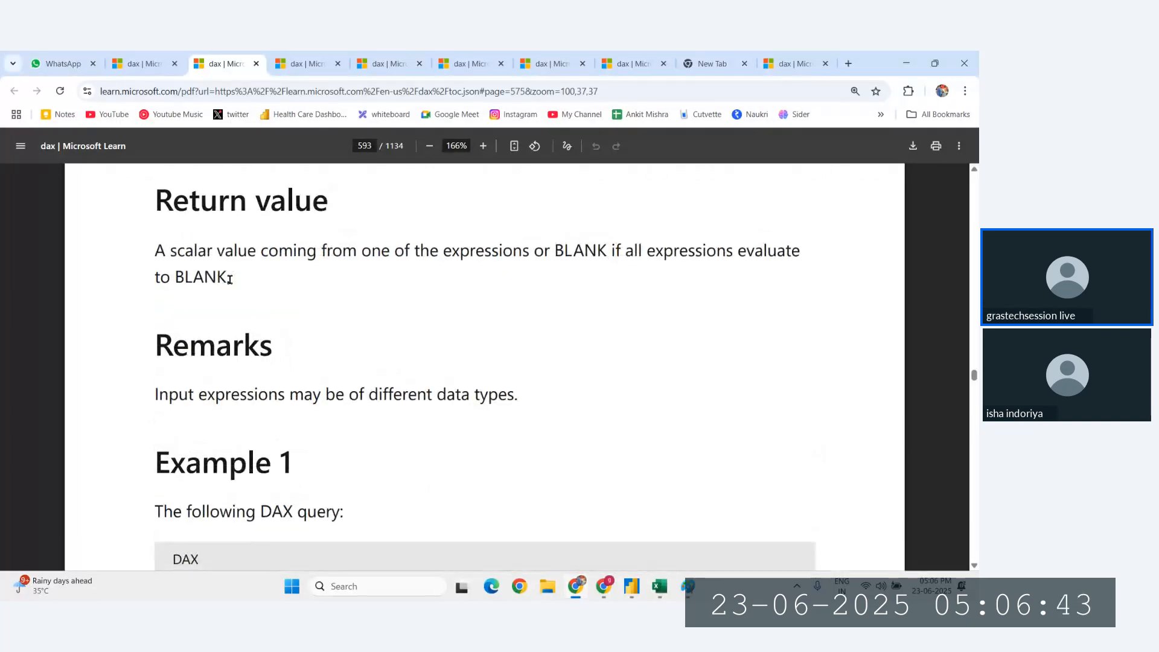
{"action": "scroll", "coordinate": [401, 400], "scroll_direction": "down", "scroll_amount": 3}
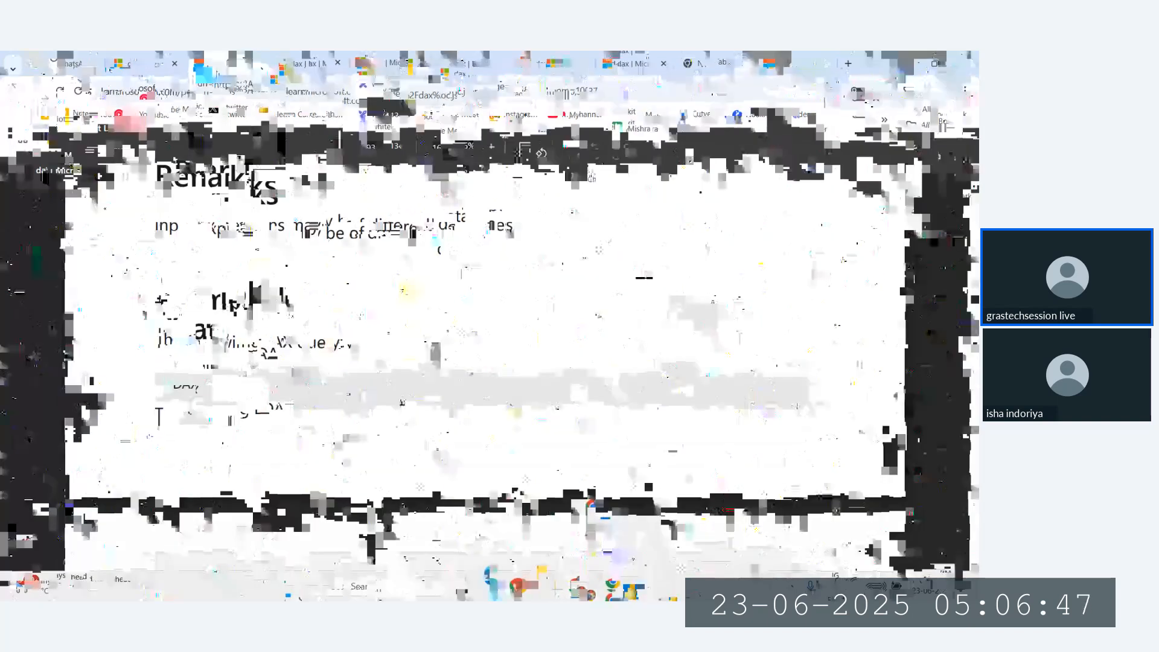
Read the explanation of the COALESCE example that uses SUM of FactInternetSales[SalesAmount] with a 0 fallback.
{"action": "left_click_drag", "start_coordinate": [189, 289], "coordinate": [625, 289]}
{"action": "left_click_drag", "start_coordinate": [680, 289], "coordinate": [803, 290]}
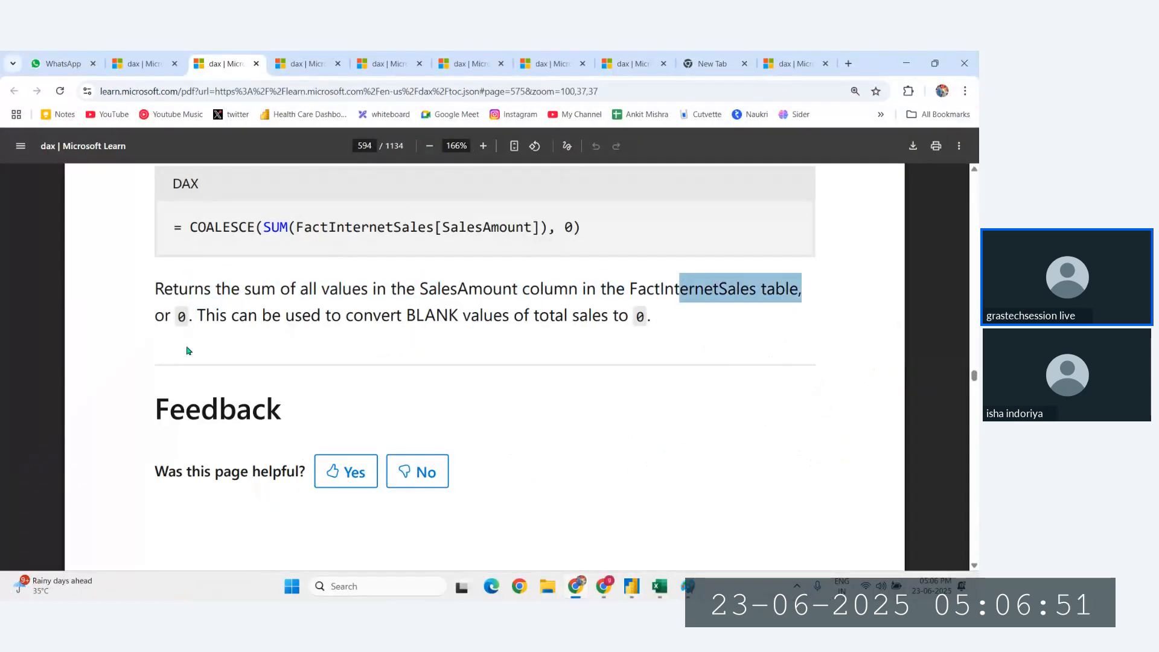
{"action": "left_click_drag", "start_coordinate": [216, 315], "coordinate": [519, 317]}
{"action": "left_click", "coordinate": [467, 317]}
{"action": "scroll", "coordinate": [290, 342], "scroll_direction": "down", "scroll_amount": 3}
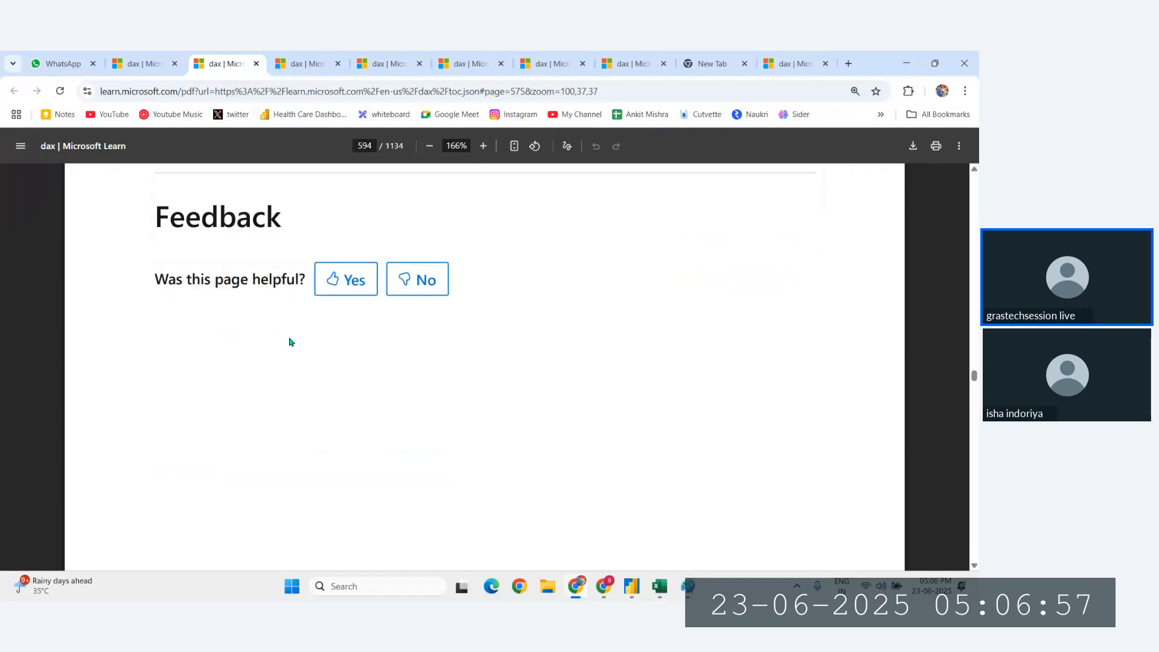
Recheck the Region COALESCE formula in Power BI, and switch back to Chrome to open the DAX reference's function list.
{"action": "left_click", "coordinate": [632, 586]}
{"action": "type", "text": "\"Others\""}
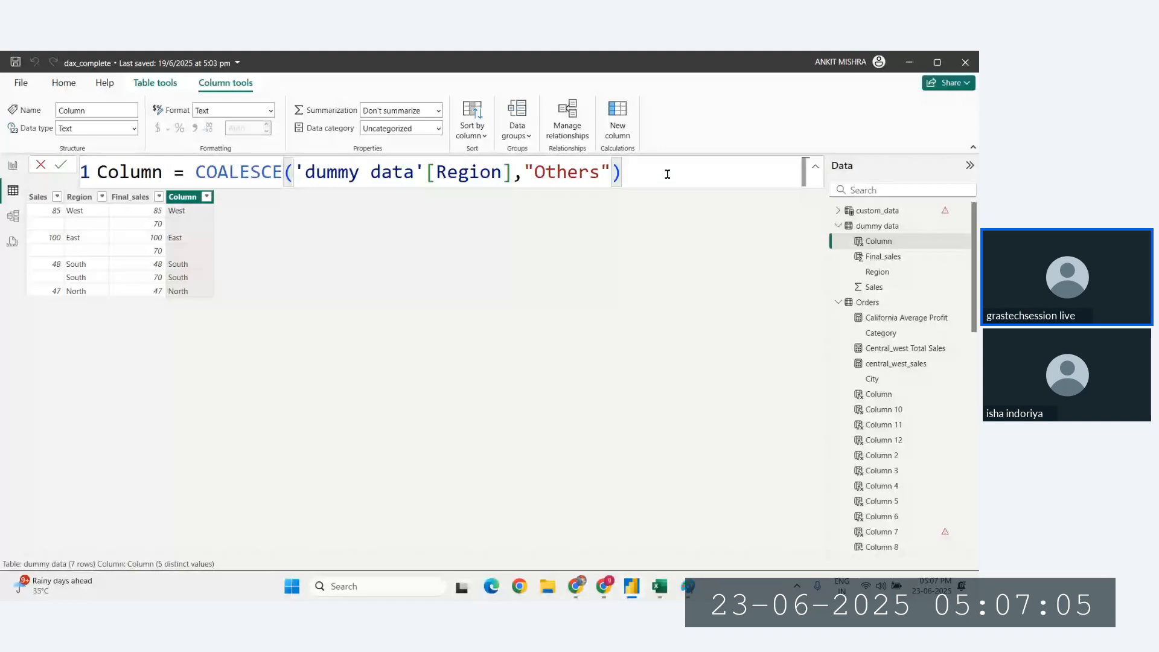
{"action": "key", "text": "alt+Tab"}
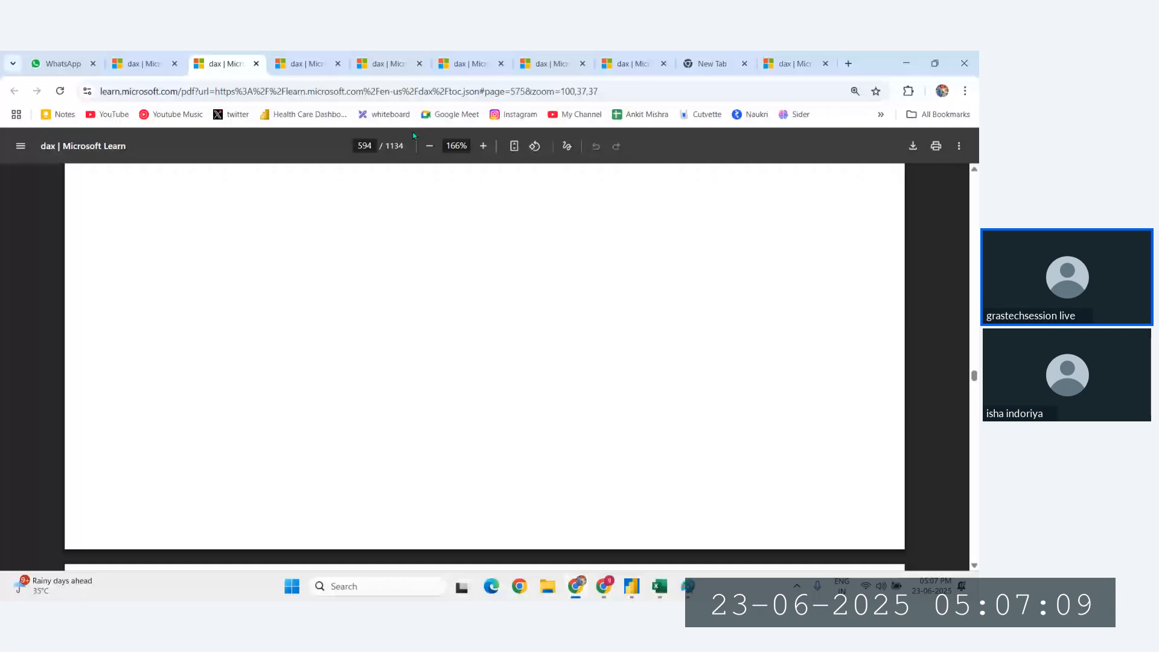
{"action": "key", "text": "ctrl+shift+Tab"}
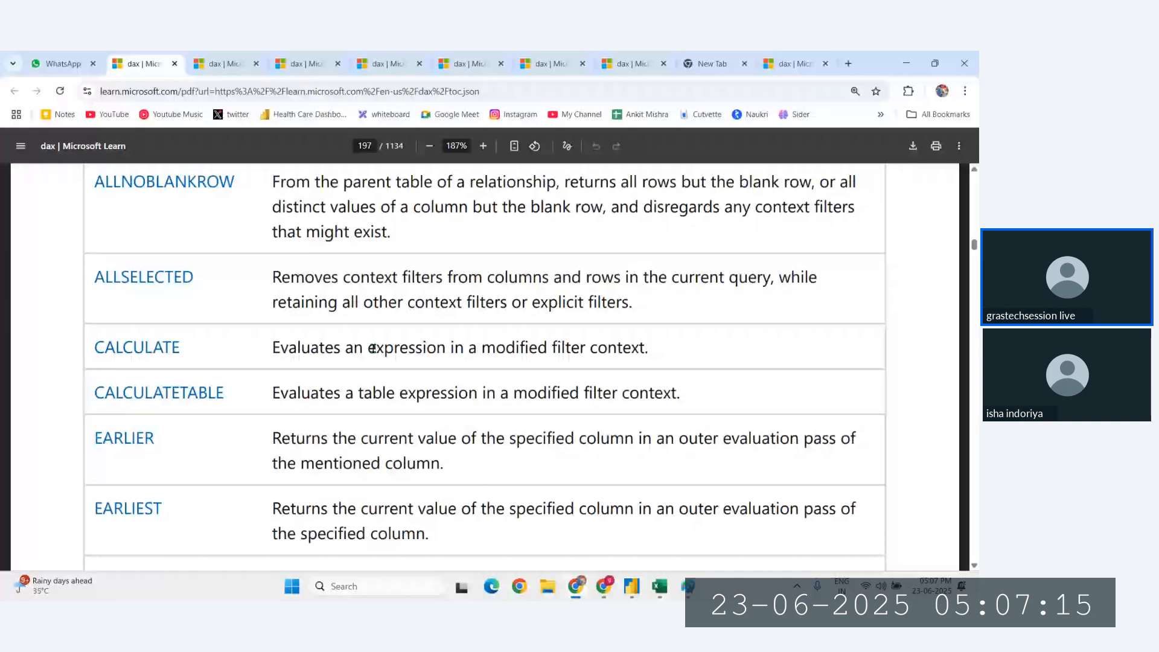
Check the open DAX reference tabs, including Text functions and the AND example, and return to the COALESCE article.
{"action": "left_click", "coordinate": [381, 64]}
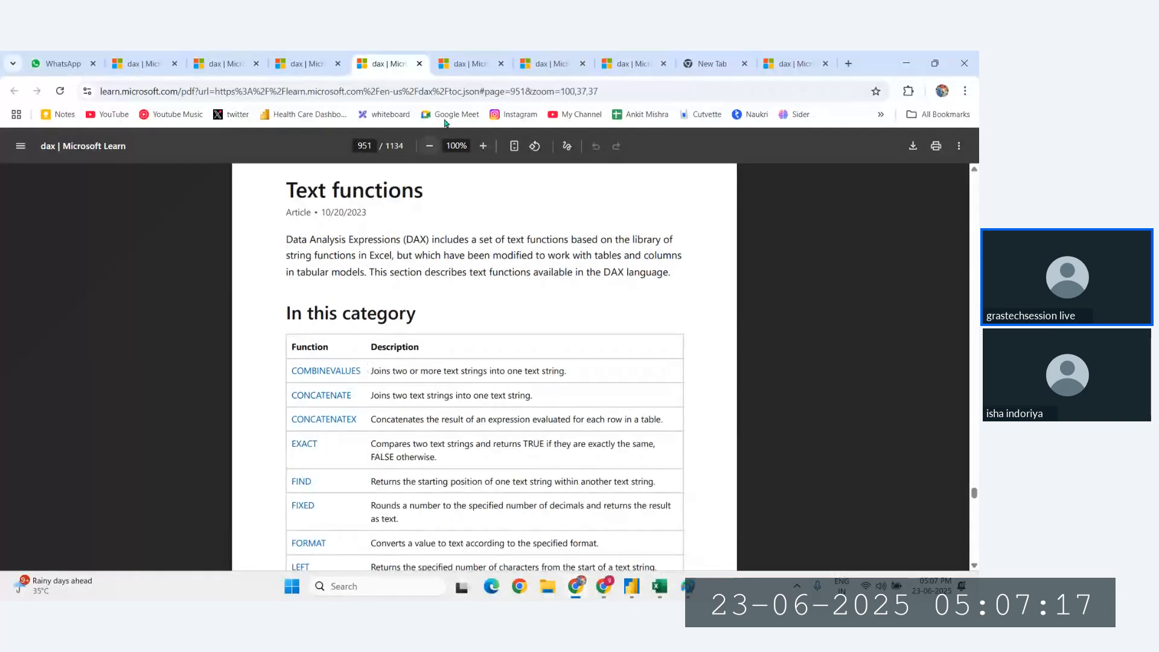
{"action": "key", "text": "ctrl+Tab"}
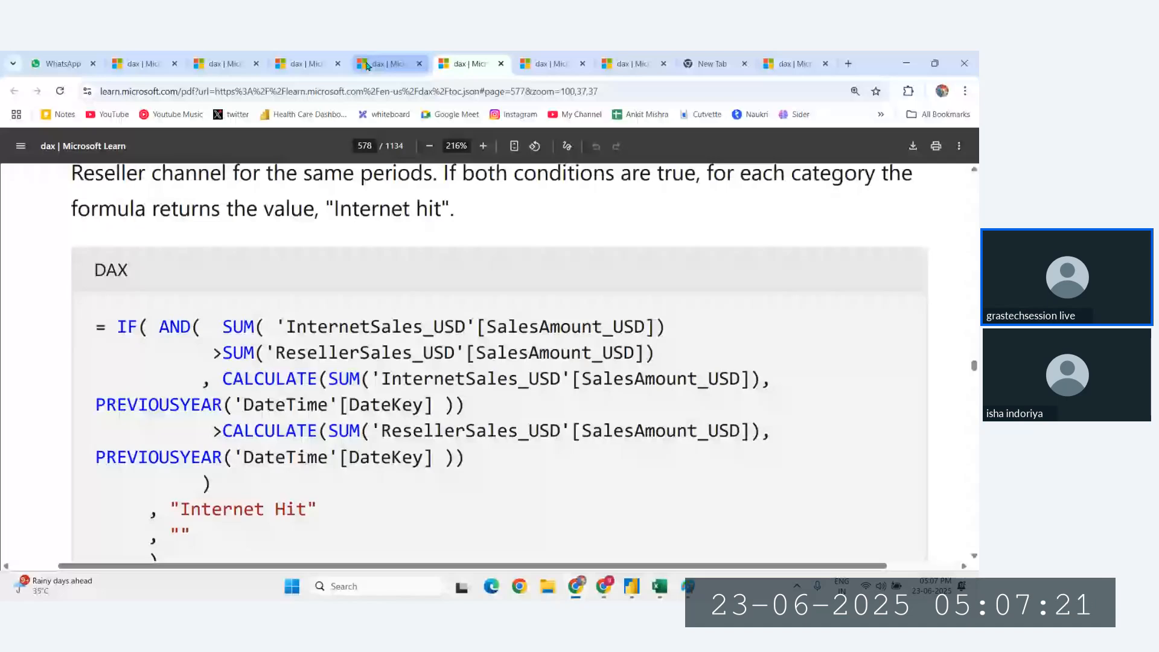
{"action": "left_click", "coordinate": [367, 66]}
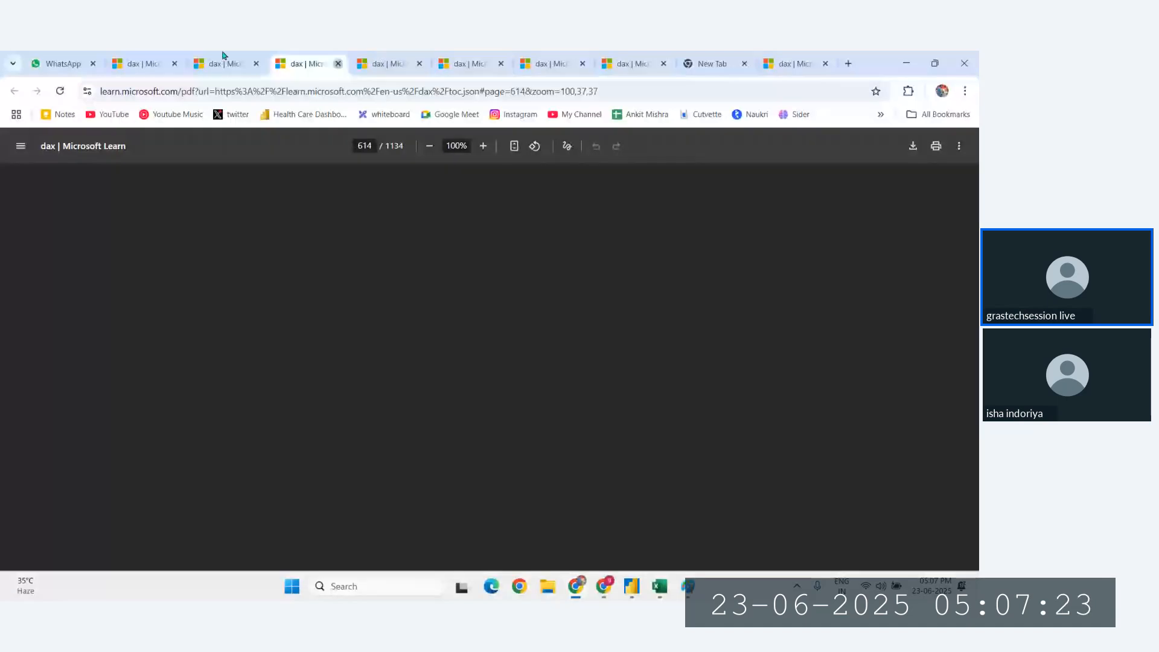
{"action": "left_click", "coordinate": [223, 63]}
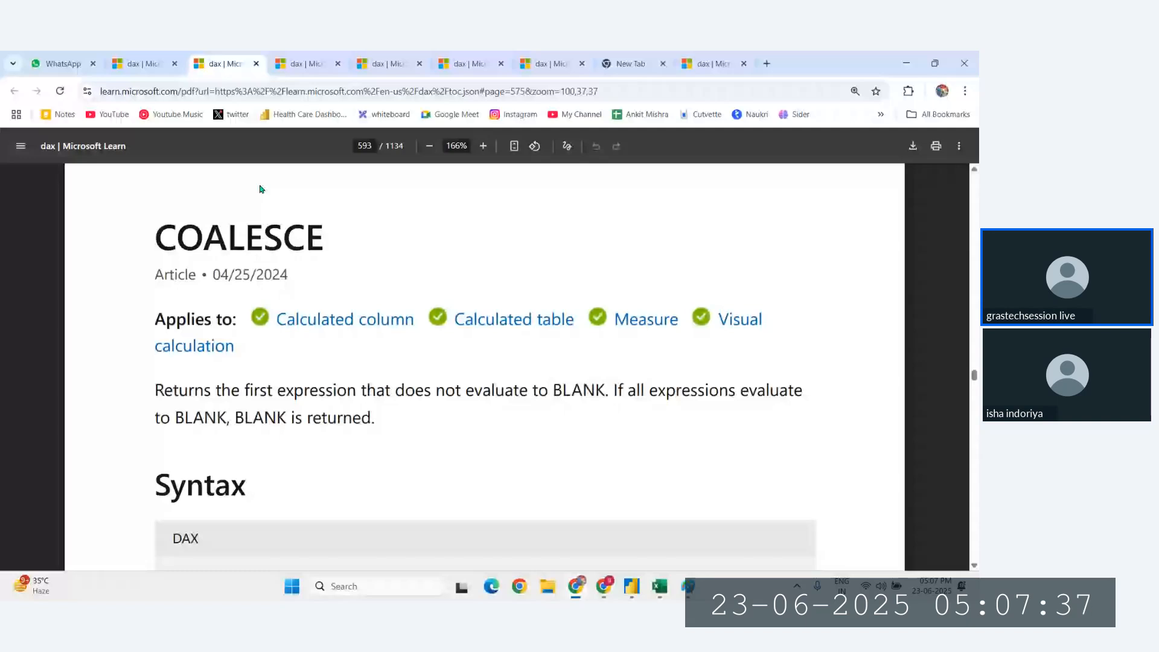
Skim the DAX reference's Text functions list and the preceding articles on VALUES, UNION and TOPN.
{"action": "key", "text": "ctrl+Tab"}
{"action": "scroll", "coordinate": [364, 345], "scroll_direction": "down", "scroll_amount": 8}
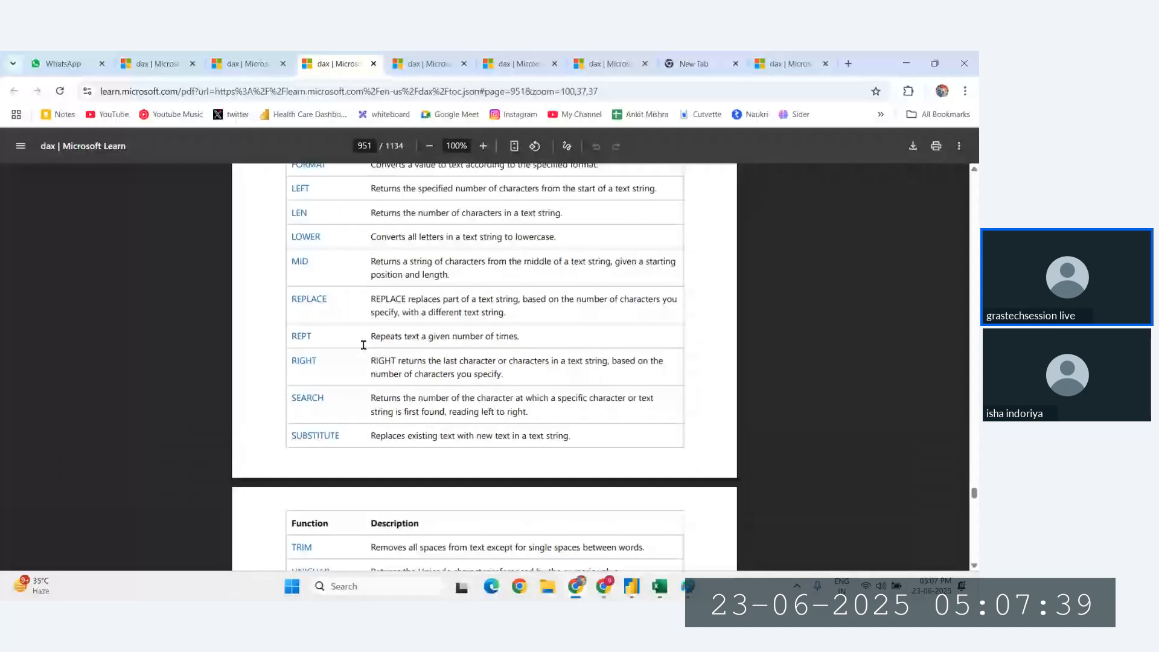
{"action": "scroll", "coordinate": [364, 345], "scroll_direction": "up", "scroll_amount": 8}
{"action": "scroll", "coordinate": [364, 345], "scroll_direction": "up", "scroll_amount": 15}
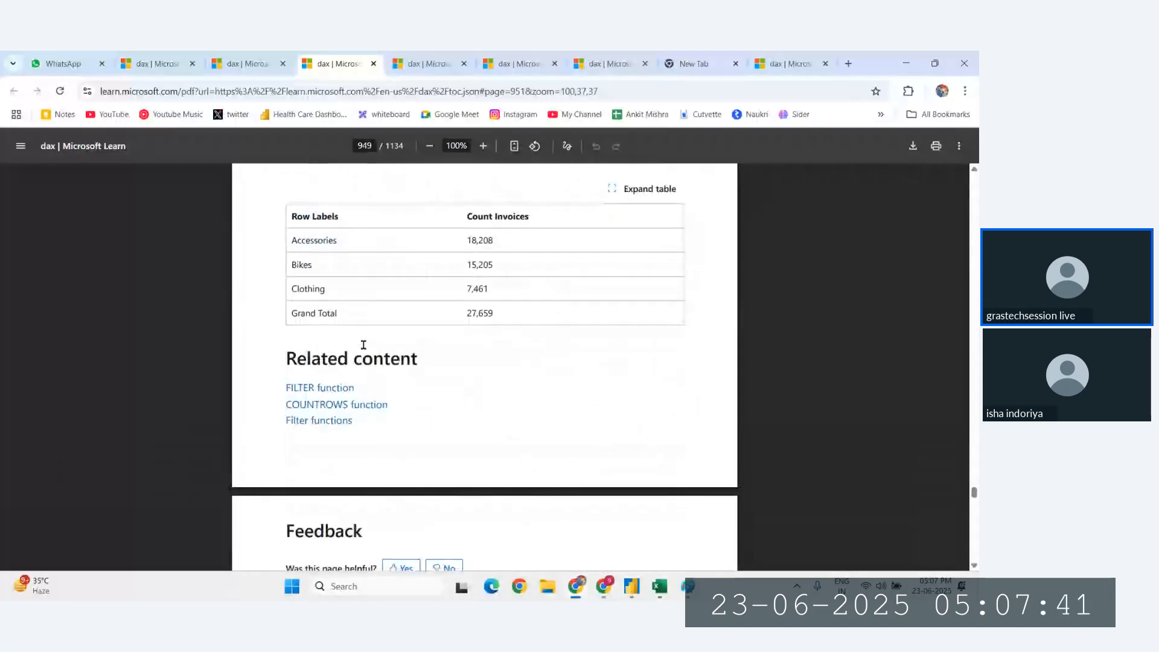
{"action": "scroll", "coordinate": [364, 345], "scroll_direction": "up", "scroll_amount": 5}
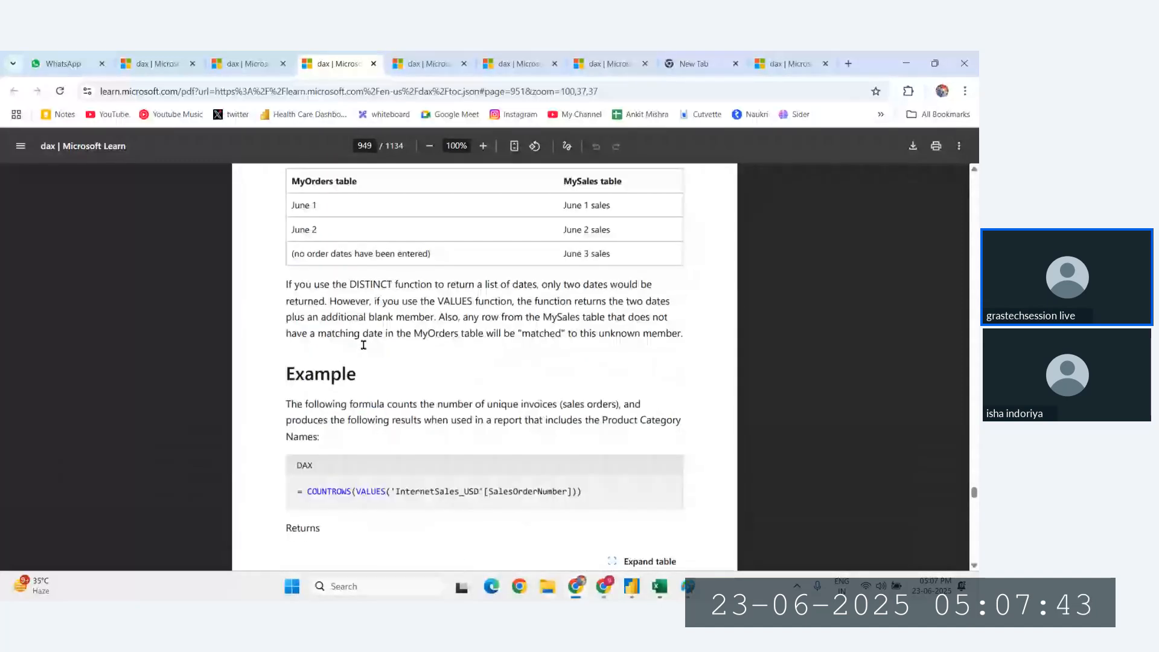
{"action": "scroll", "coordinate": [364, 345], "scroll_direction": "up", "scroll_amount": 20}
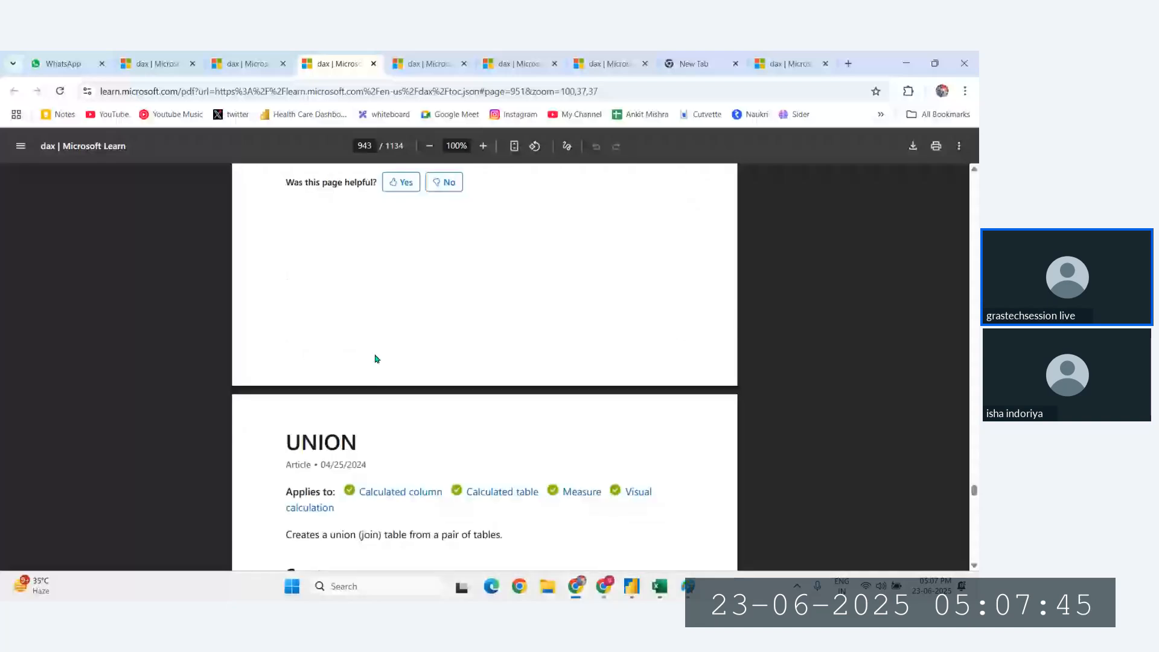
{"action": "scroll", "coordinate": [374, 359], "scroll_direction": "up", "scroll_amount": 10}
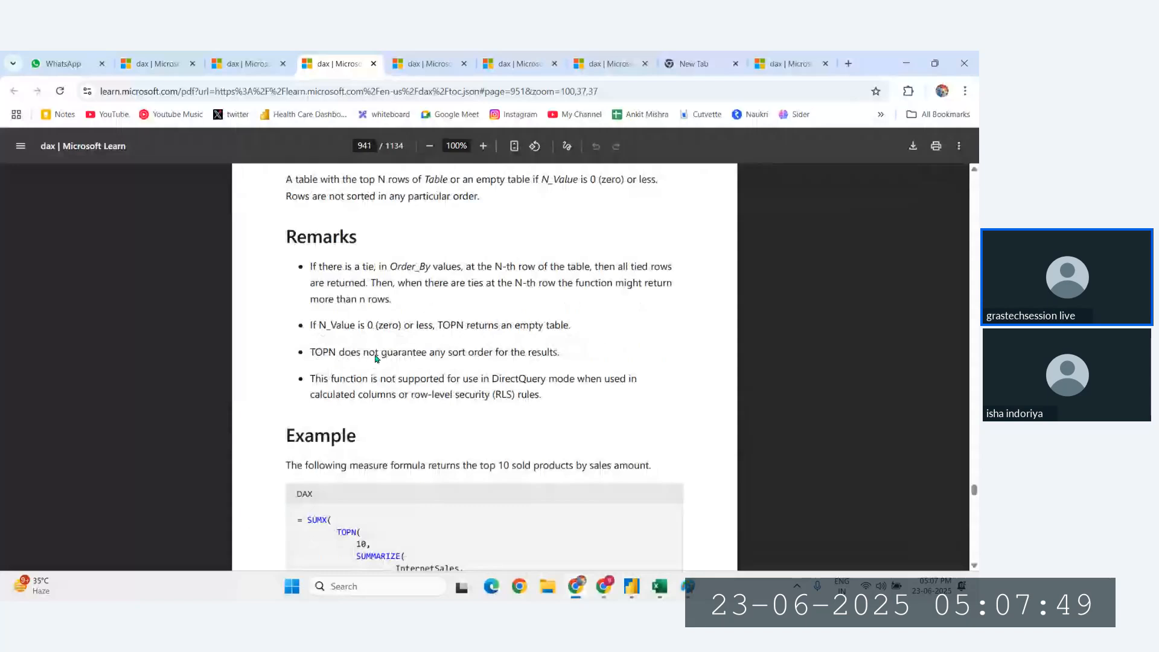
Go to the reference copy with the AND example and find the logical functions category table on page 575.
{"action": "key", "text": "ctrl+Tab"}
{"action": "key", "text": "ctrl+Tab"}
{"action": "left_click", "coordinate": [433, 56]}
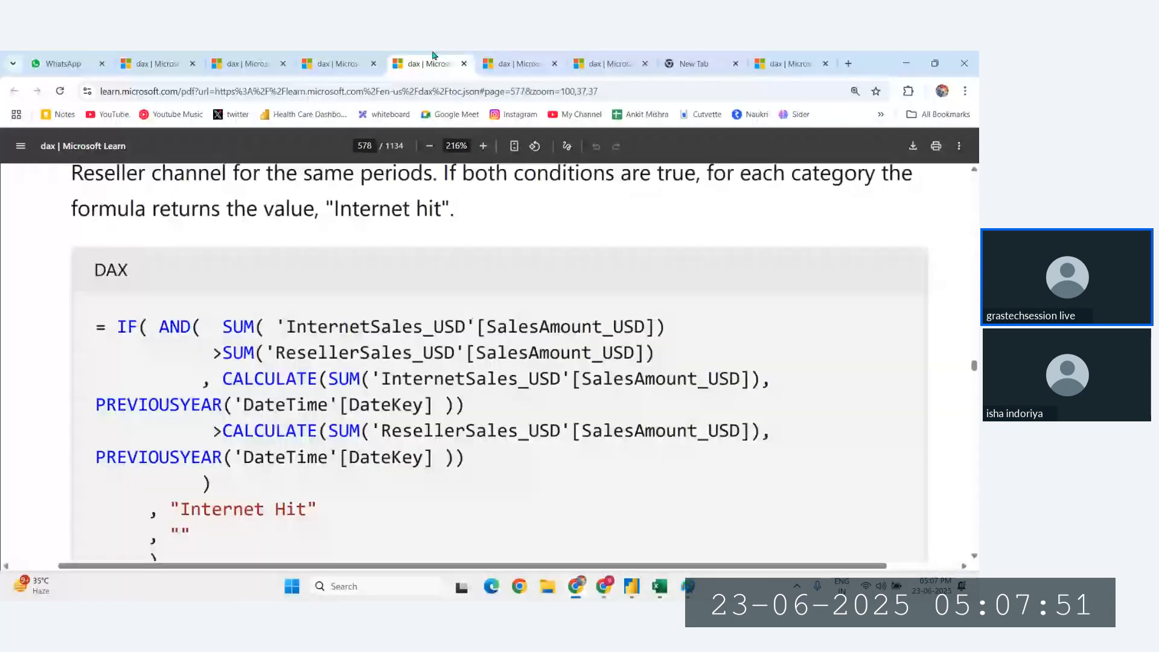
{"action": "scroll", "coordinate": [367, 408], "scroll_direction": "up", "scroll_amount": 5}
{"action": "scroll", "coordinate": [285, 252], "scroll_direction": "down", "scroll_amount": 5}
{"action": "scroll", "coordinate": [284, 256], "scroll_direction": "up", "scroll_amount": 2}
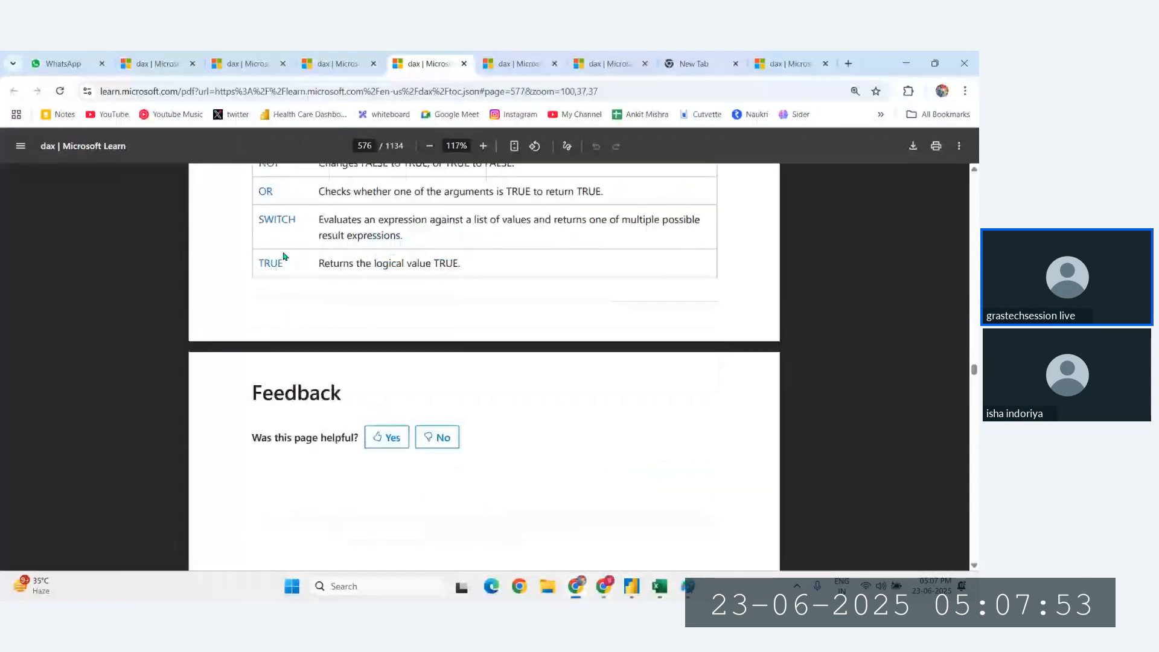
{"action": "scroll", "coordinate": [284, 256], "scroll_direction": "up", "scroll_amount": 3}
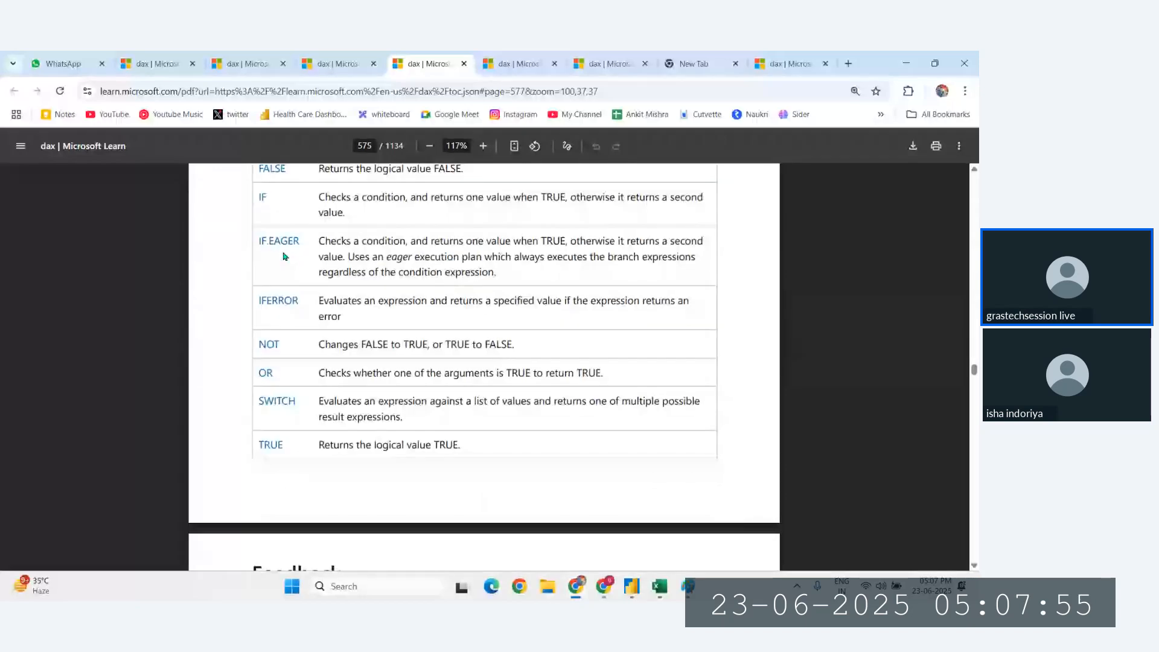
{"action": "scroll", "coordinate": [284, 254], "scroll_direction": "up", "scroll_amount": 5}
{"action": "scroll", "coordinate": [222, 208], "scroll_direction": "up", "scroll_amount": 2}
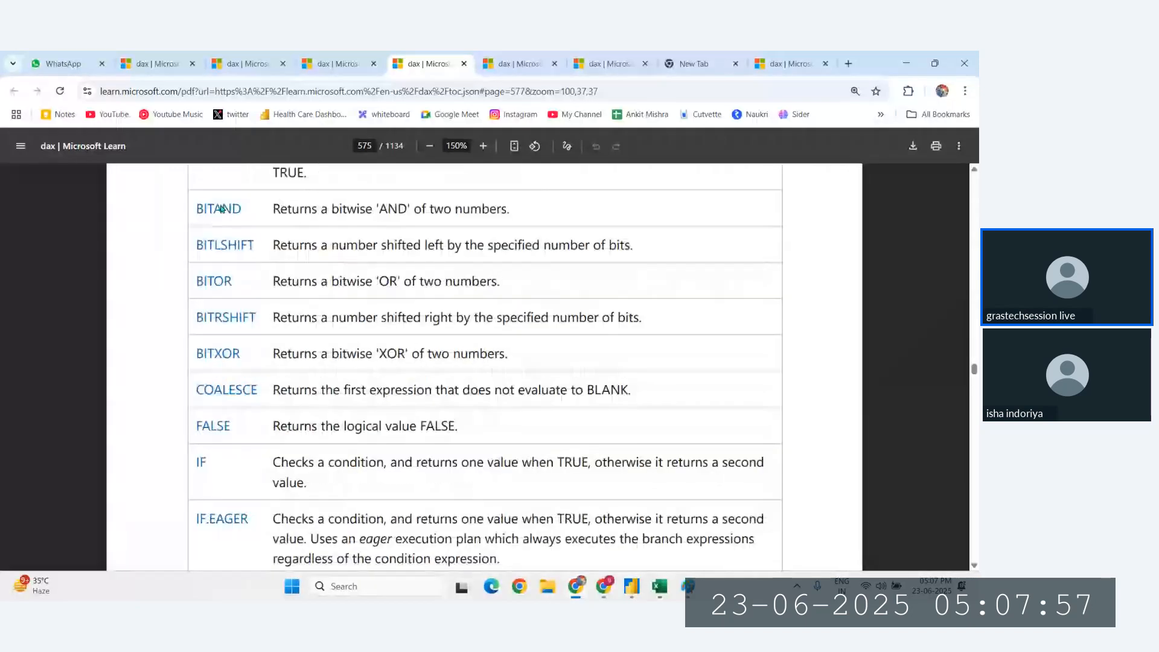
Review the logical function descriptions from BITAND through COALESCE, IF, IFERROR and SWITCH to TRUE.
{"action": "scroll", "coordinate": [222, 208], "scroll_direction": "down", "scroll_amount": 1}
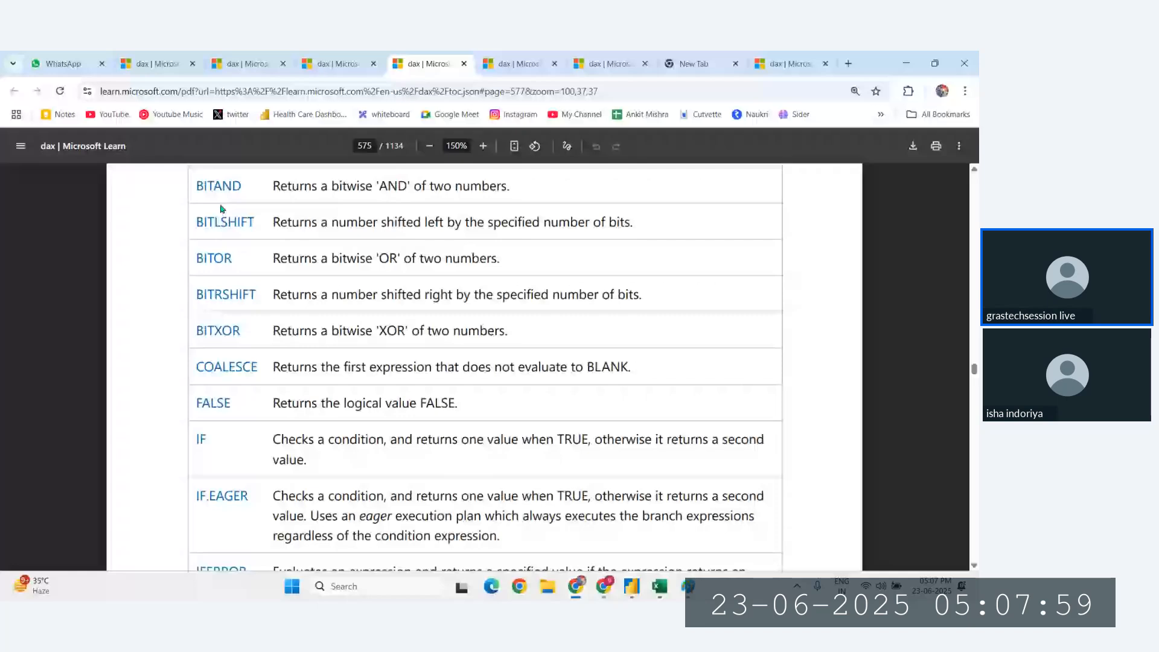
{"action": "scroll", "coordinate": [296, 297], "scroll_direction": "down", "scroll_amount": 3}
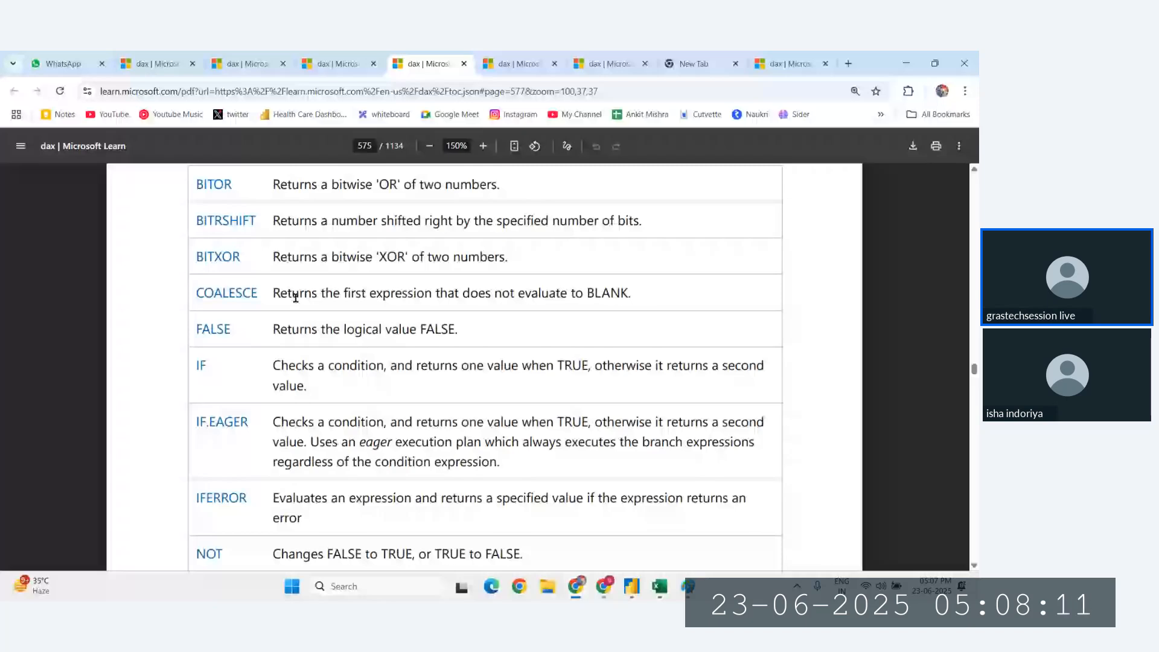
{"action": "scroll", "coordinate": [266, 369], "scroll_direction": "down", "scroll_amount": 5}
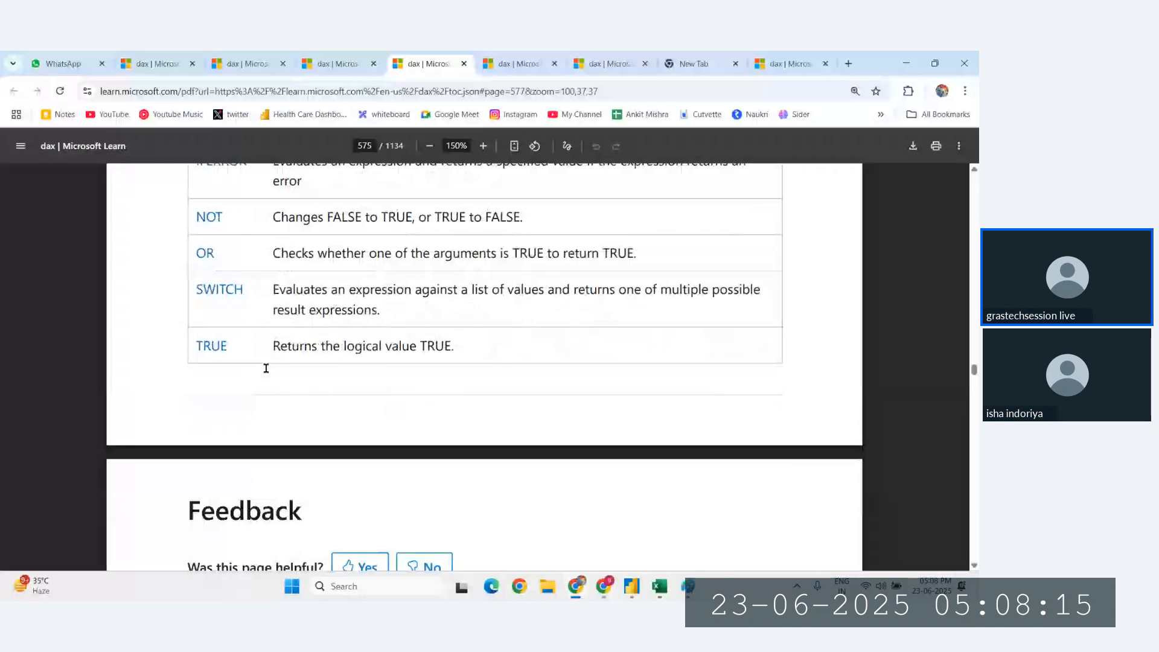
{"action": "scroll", "coordinate": [267, 368], "scroll_direction": "up", "scroll_amount": 2}
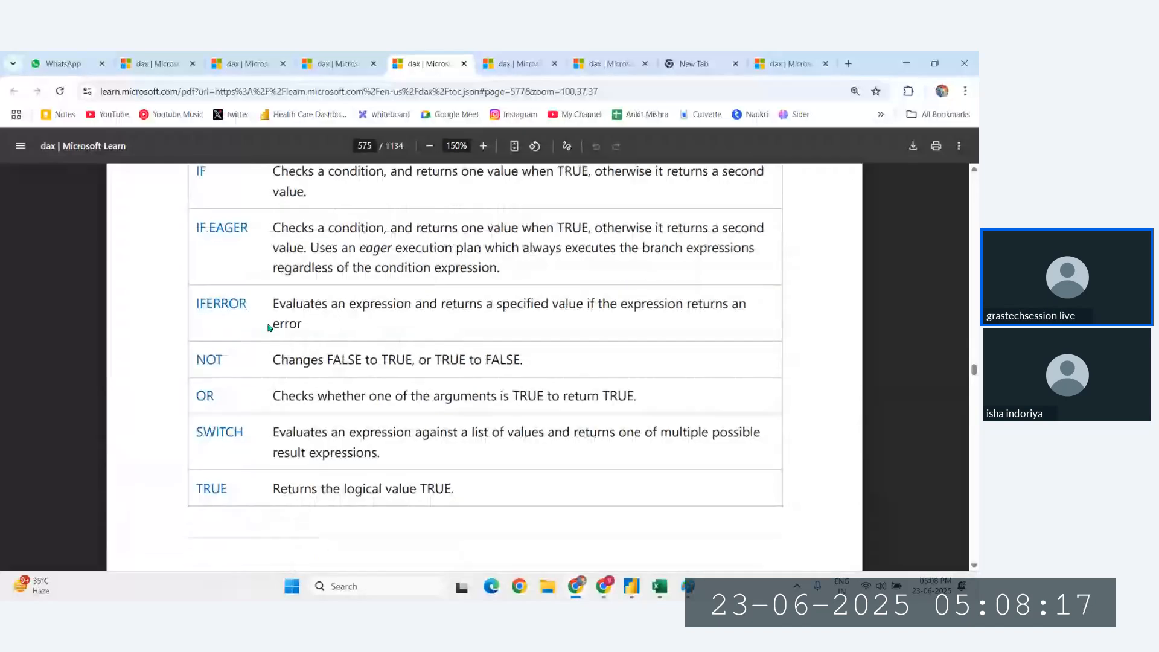
{"action": "scroll", "coordinate": [269, 328], "scroll_direction": "up", "scroll_amount": 8}
{"action": "scroll", "coordinate": [347, 320], "scroll_direction": "down", "scroll_amount": 1}
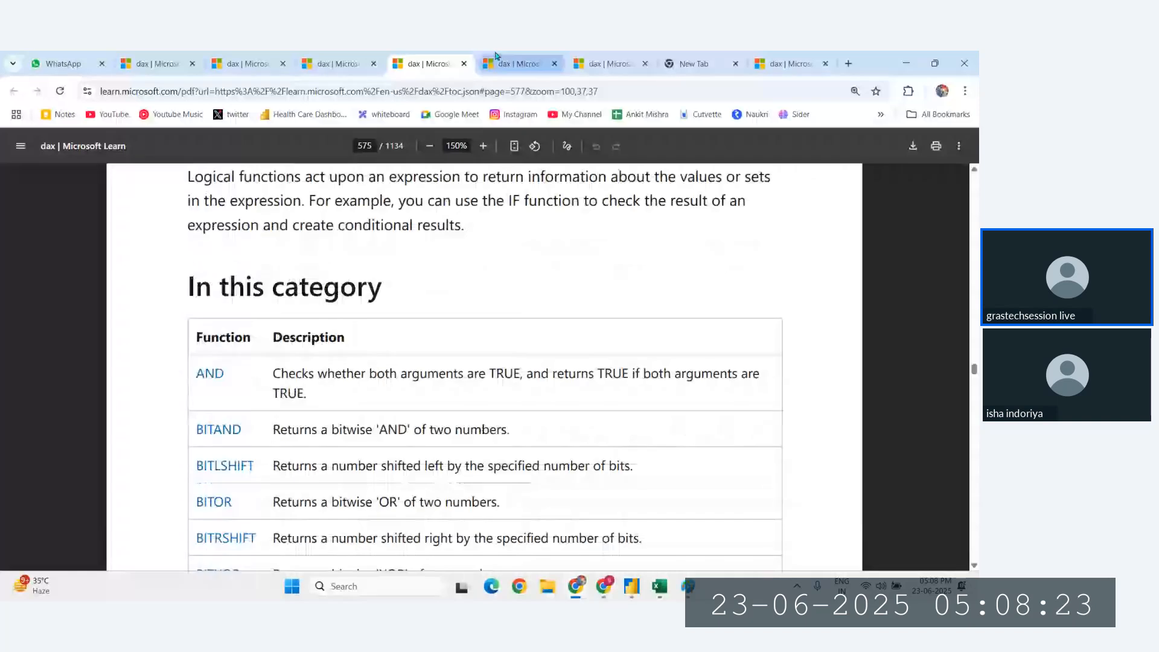
Go to the reference copy at page 197 and review the filter functions list from CALCULATE and EARLIER through WINDOW.
{"action": "left_click", "coordinate": [338, 64]}
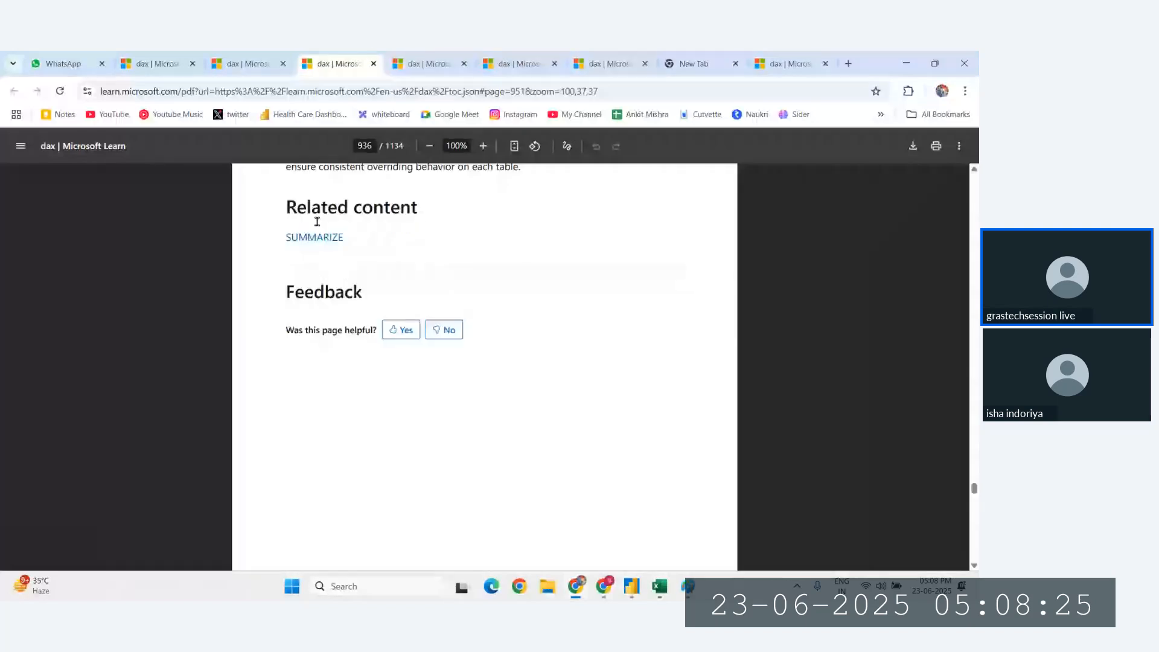
{"action": "left_click", "coordinate": [156, 63]}
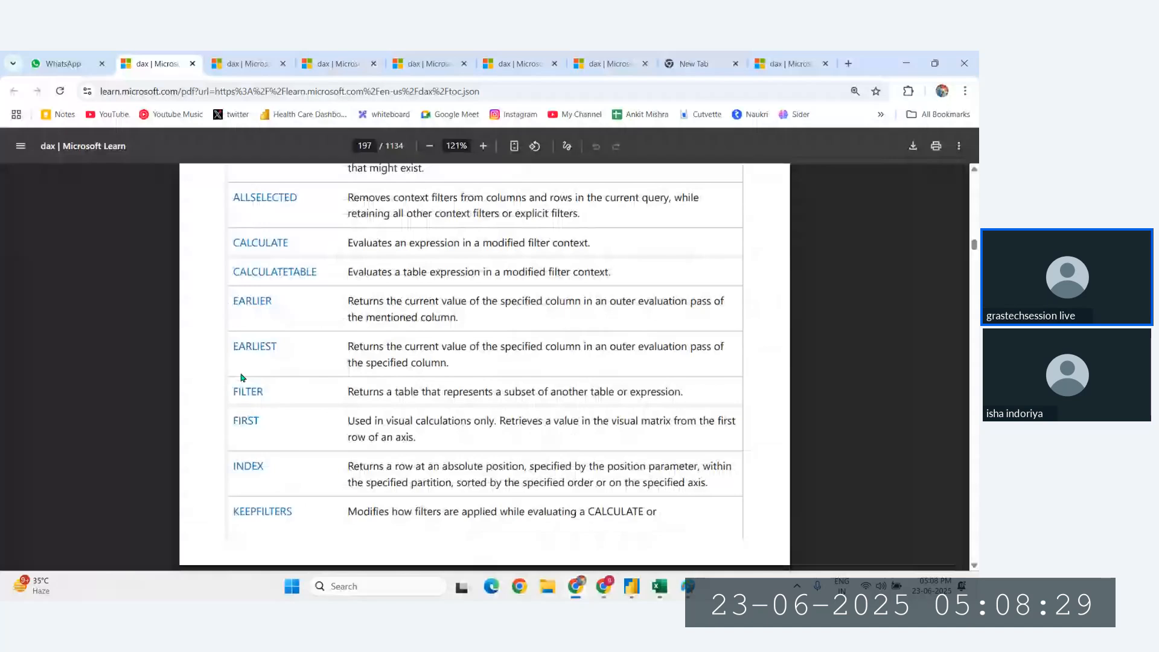
{"action": "scroll", "coordinate": [241, 378], "scroll_direction": "down", "scroll_amount": 1}
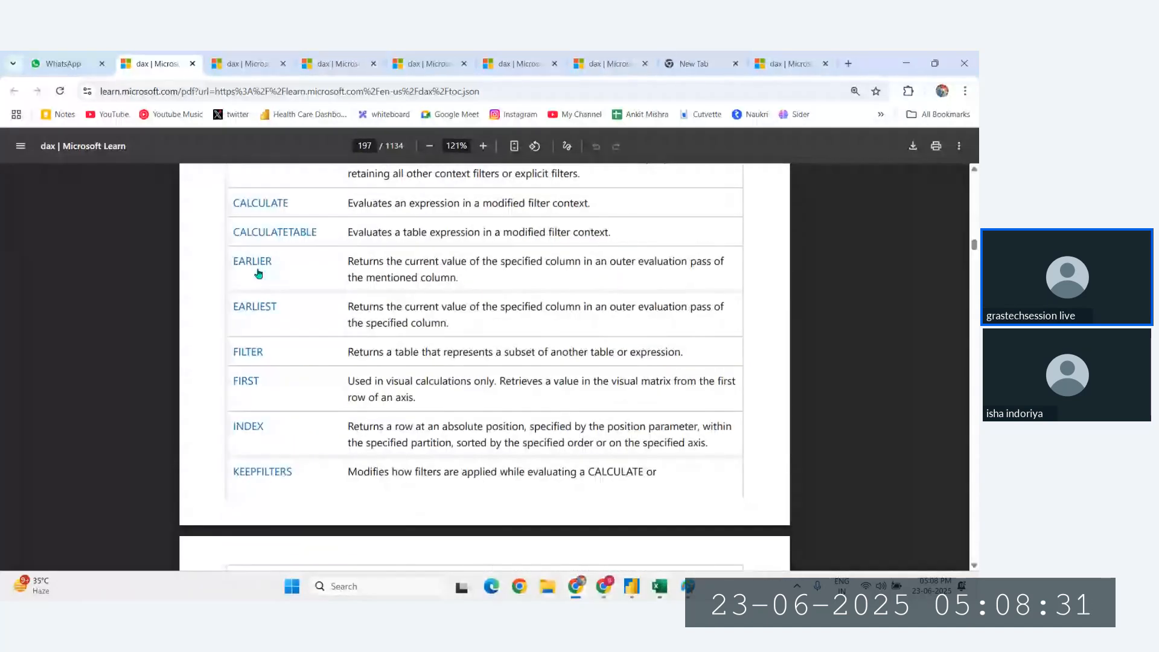
{"action": "scroll", "coordinate": [269, 235], "scroll_direction": "down", "scroll_amount": 3}
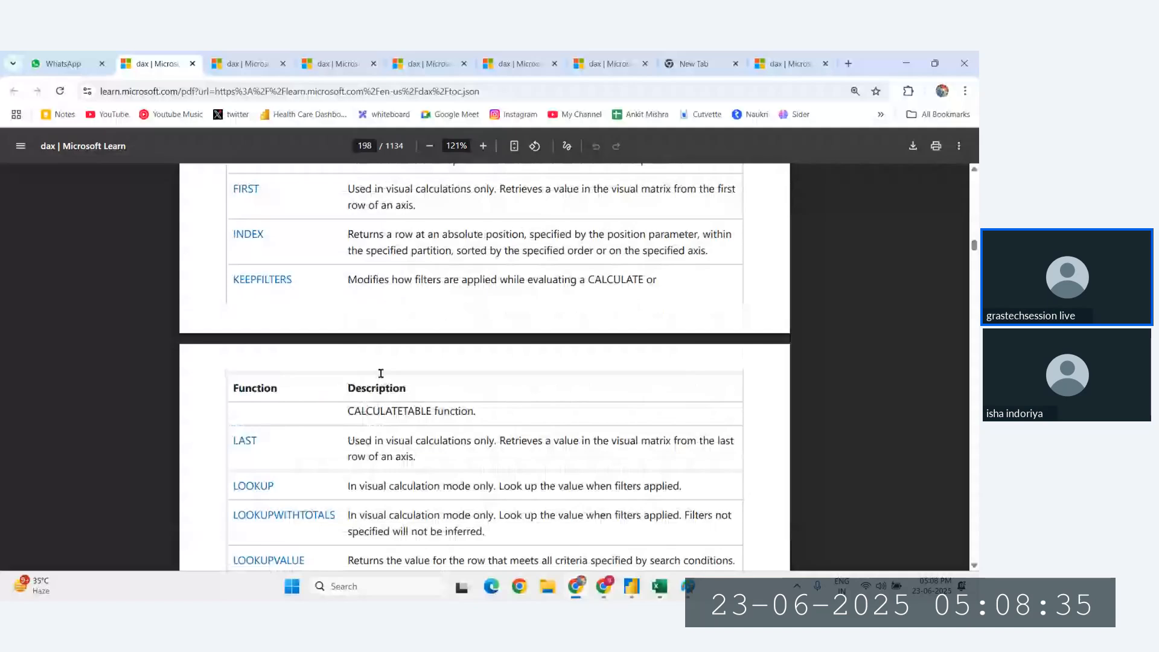
{"action": "scroll", "coordinate": [290, 367], "scroll_direction": "down", "scroll_amount": 3}
{"action": "scroll", "coordinate": [291, 367], "scroll_direction": "down", "scroll_amount": 2}
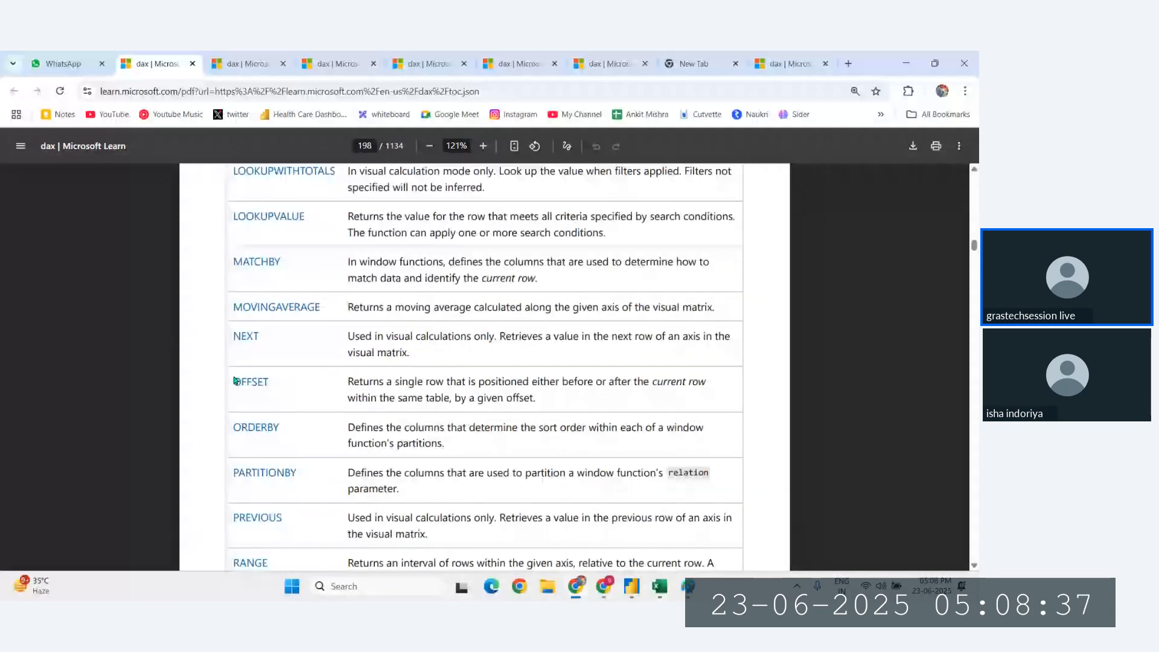
{"action": "scroll", "coordinate": [286, 386], "scroll_direction": "down", "scroll_amount": 3}
{"action": "scroll", "coordinate": [284, 407], "scroll_direction": "down", "scroll_amount": 3}
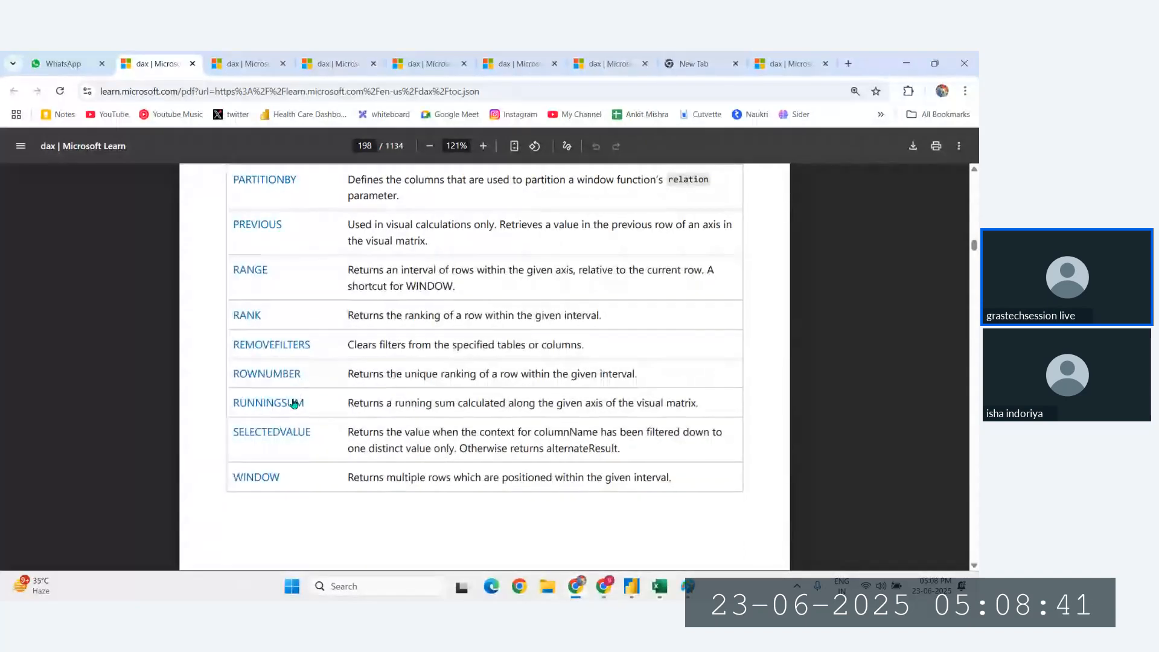
{"action": "scroll", "coordinate": [296, 422], "scroll_direction": "down", "scroll_amount": 3}
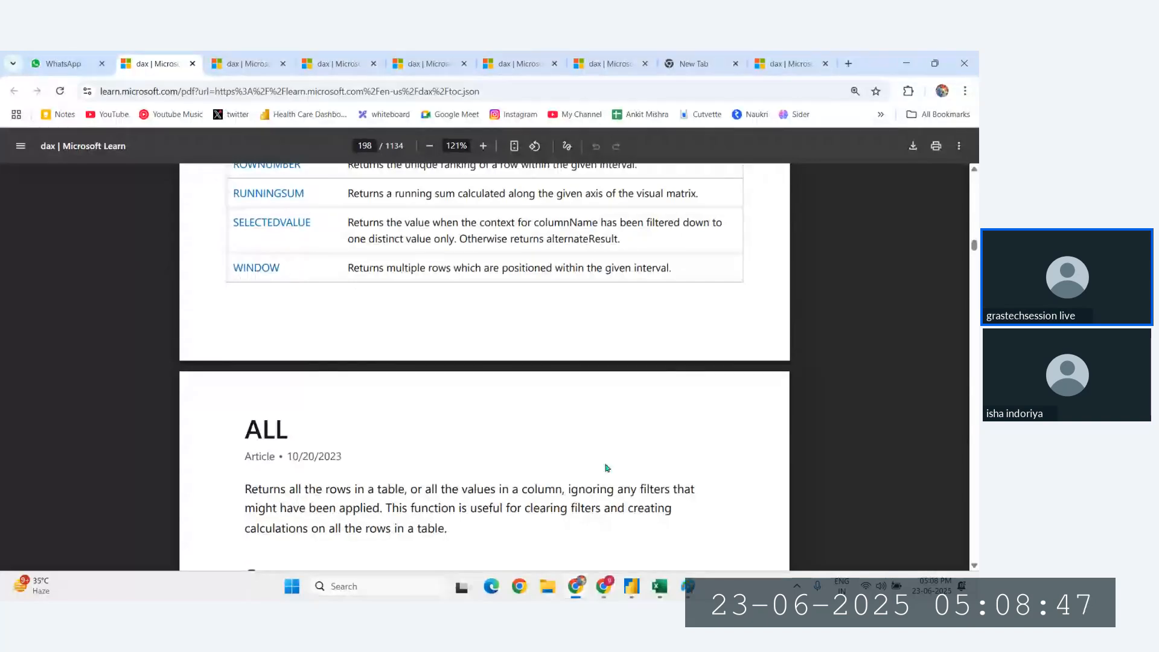
Switch to the Chrome window with the Zoho meeting.
{"action": "mouse_move", "coordinate": [604, 585]}
{"action": "left_click", "coordinate": [565, 559]}
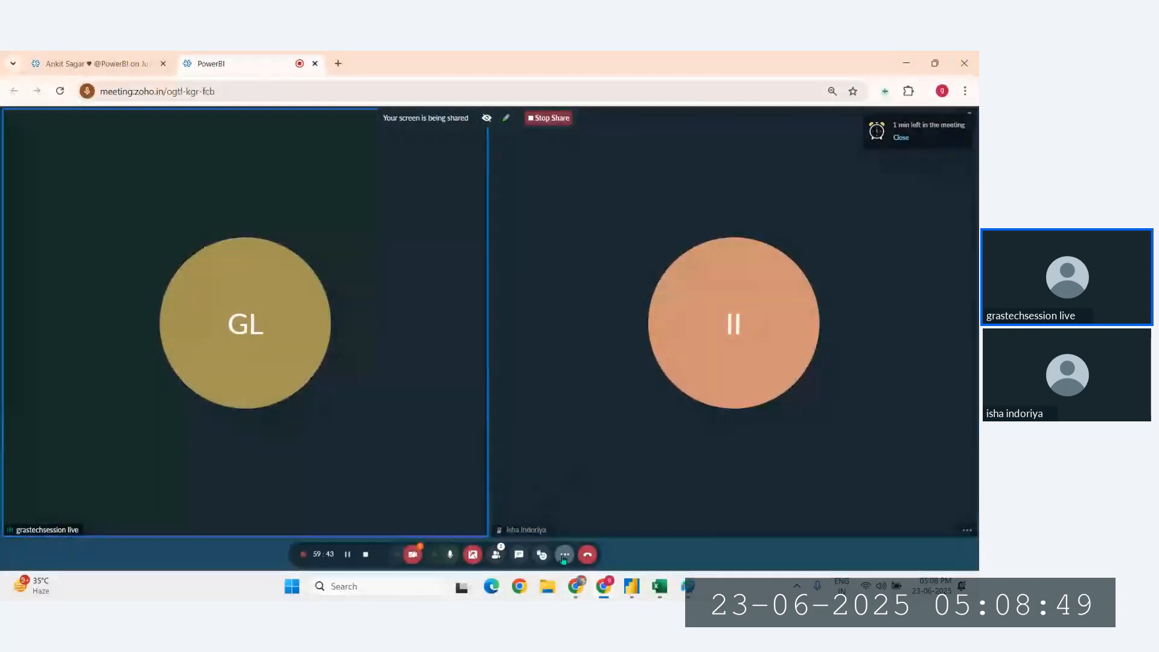